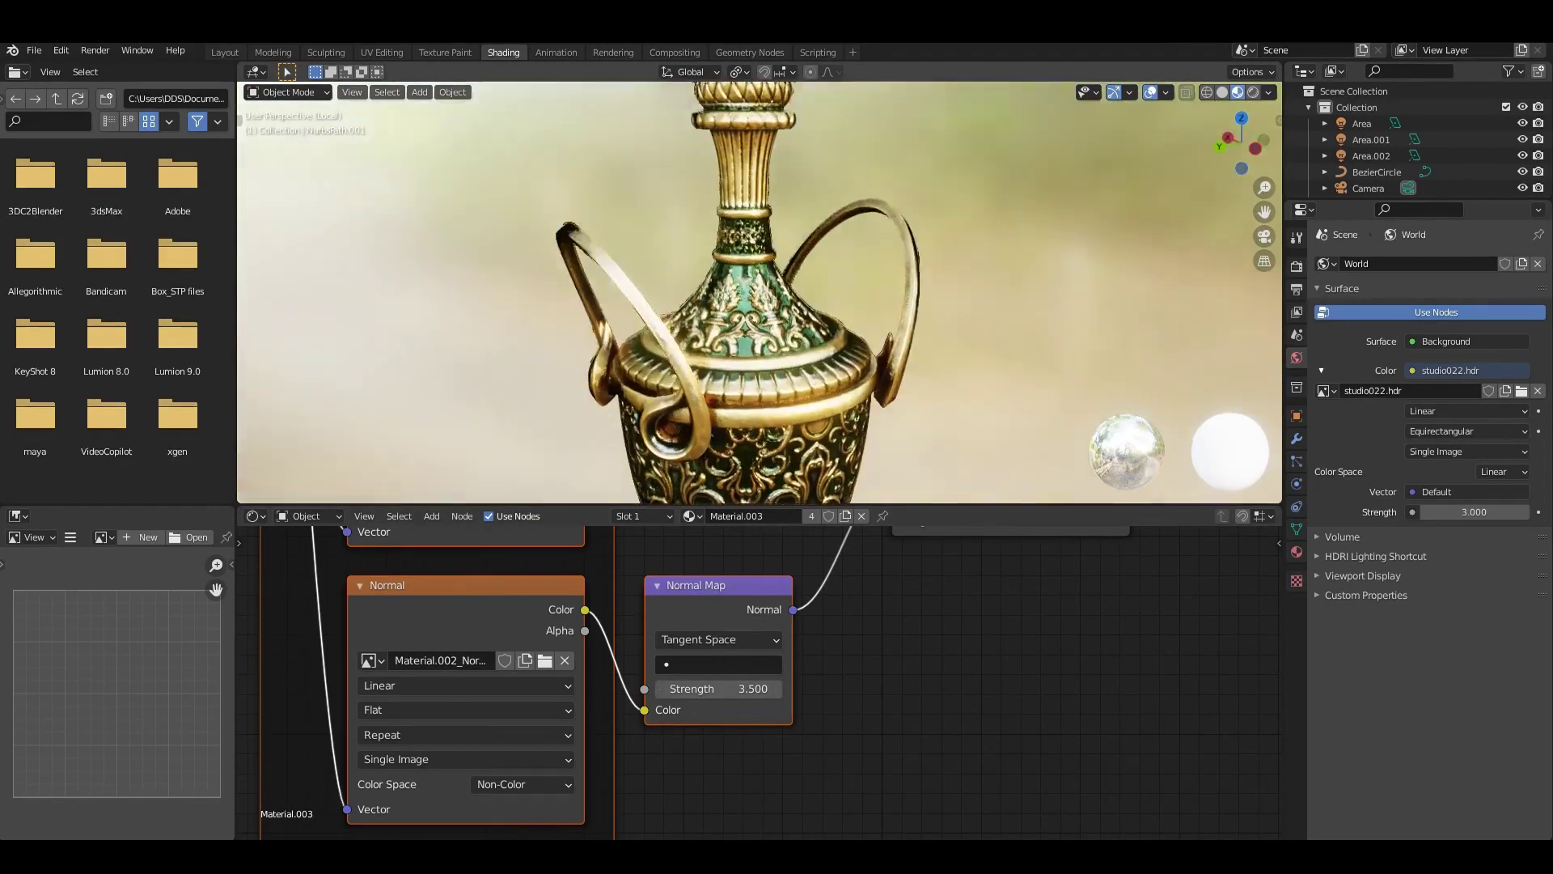
Show the finished ornate vase side-on in orthographic view.
{"action": "key", "text": "ctrl+KP_3"}
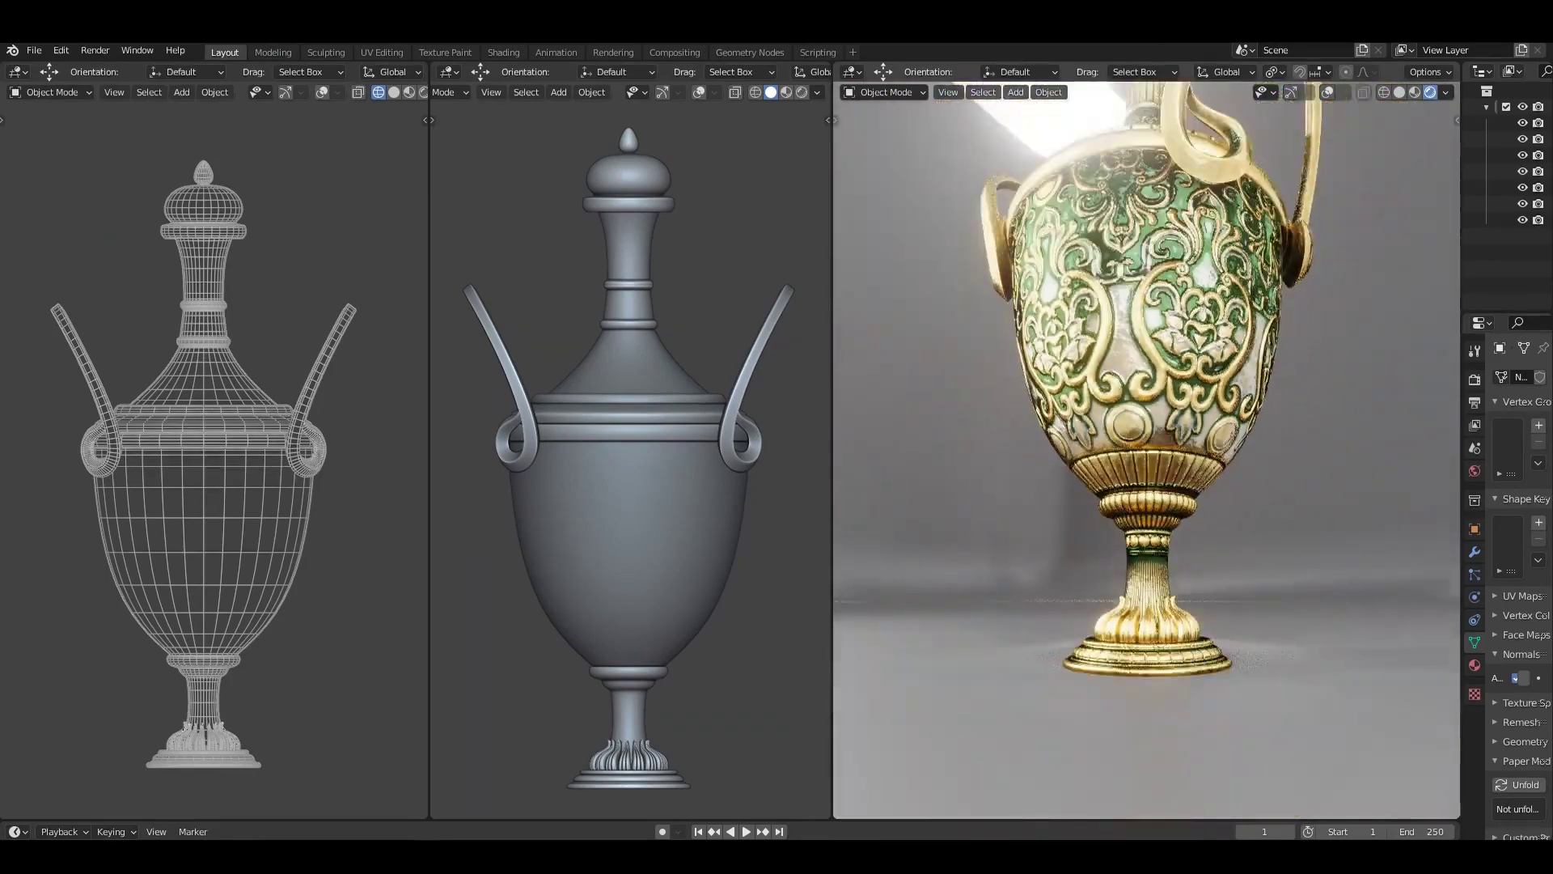
Cycle back and forth through the stored vase renders, zooming as needed, ending on Slot 4.
{"action": "key", "text": "j"}
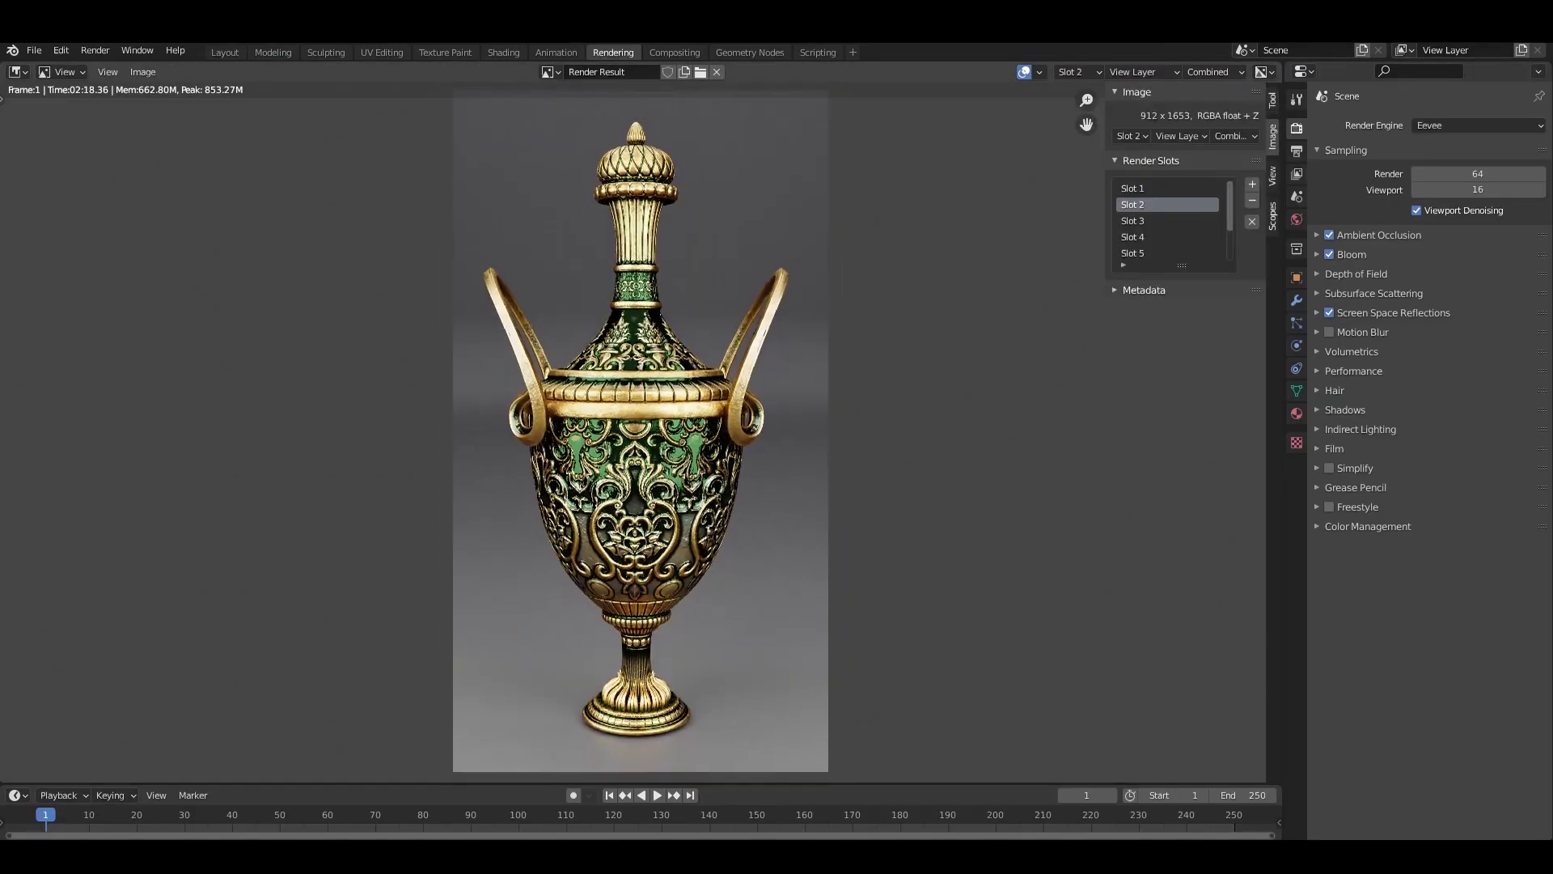
{"action": "key", "text": "j"}
{"action": "scroll", "coordinate": [595, 428], "scroll_direction": "up", "scroll_amount": 5}
{"action": "scroll", "coordinate": [612, 449], "scroll_direction": "down", "scroll_amount": 3}
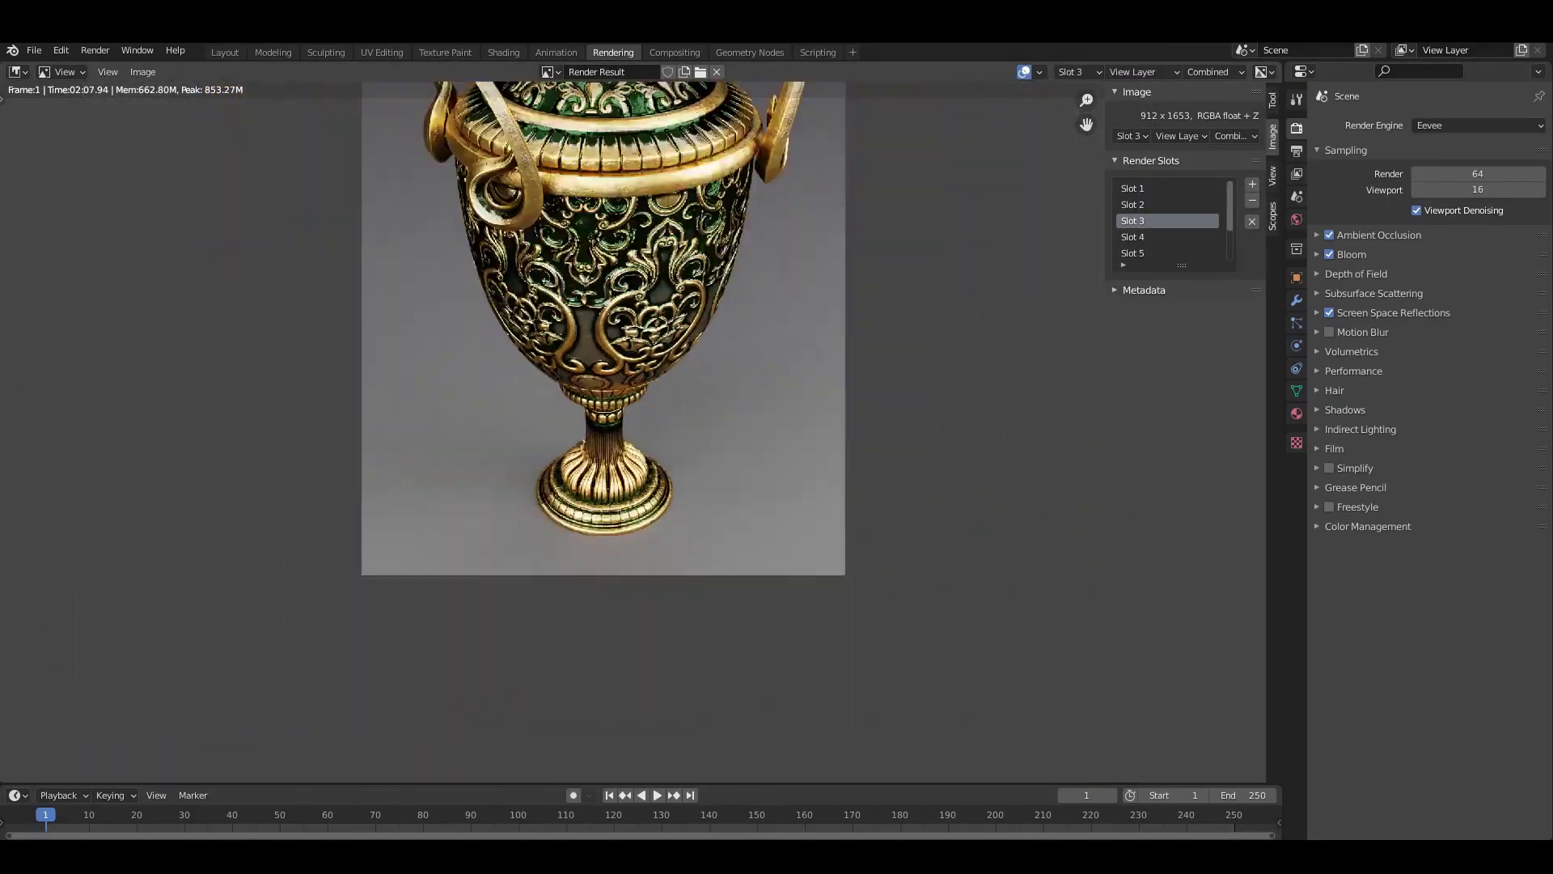
{"action": "key", "text": "j"}
{"action": "scroll", "coordinate": [612, 449], "scroll_direction": "down", "scroll_amount": 2}
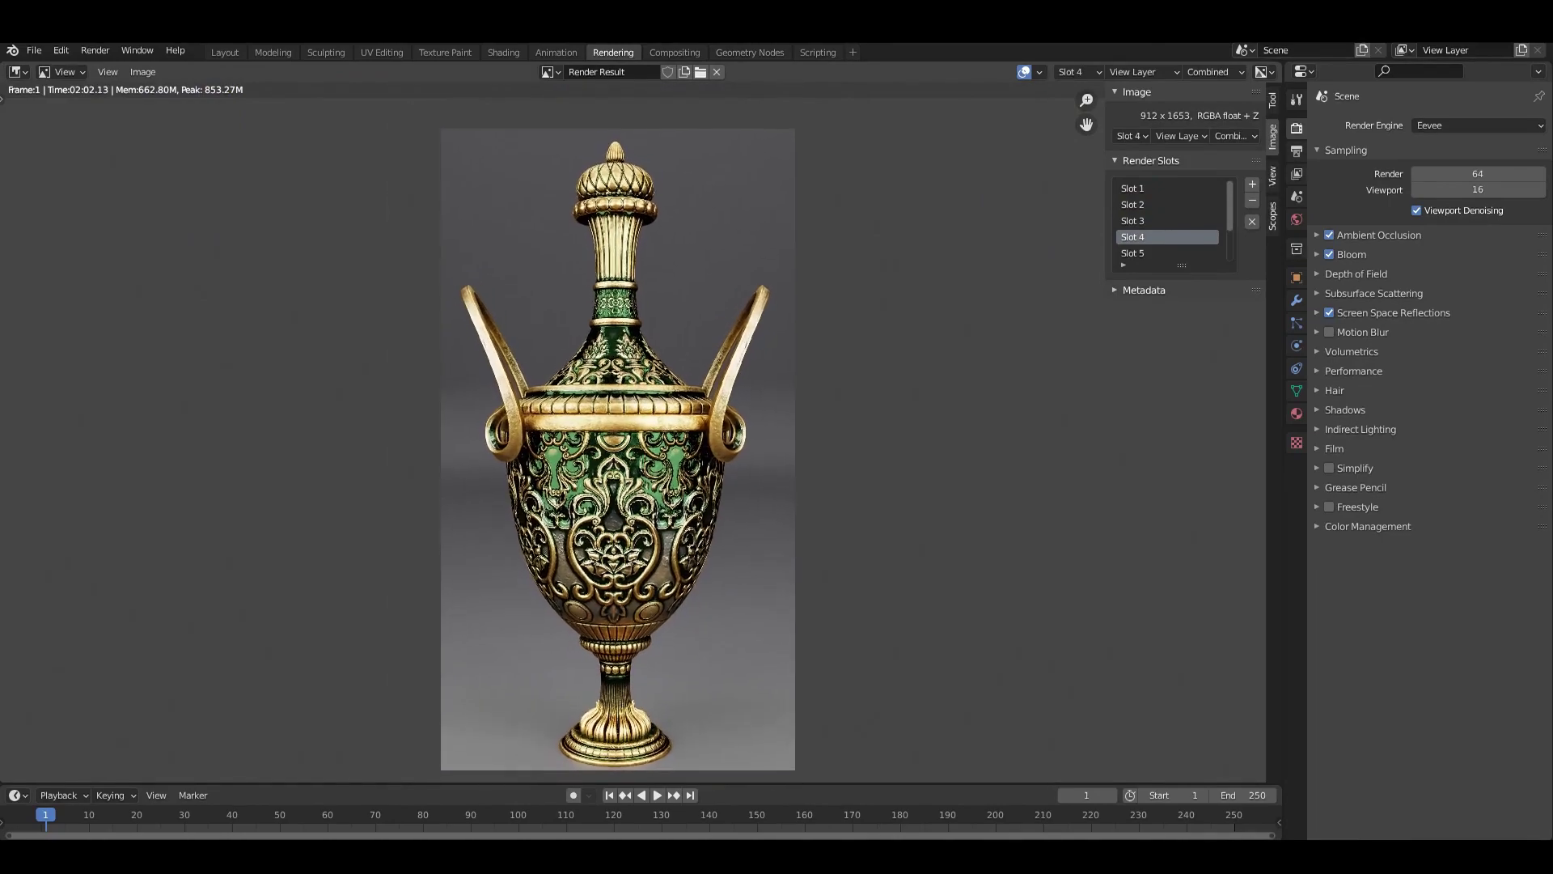
{"action": "key", "text": "j"}
{"action": "key", "text": "j"}
{"action": "key", "text": "j"}
{"action": "scroll", "coordinate": [617, 449], "scroll_direction": "up", "scroll_amount": 1}
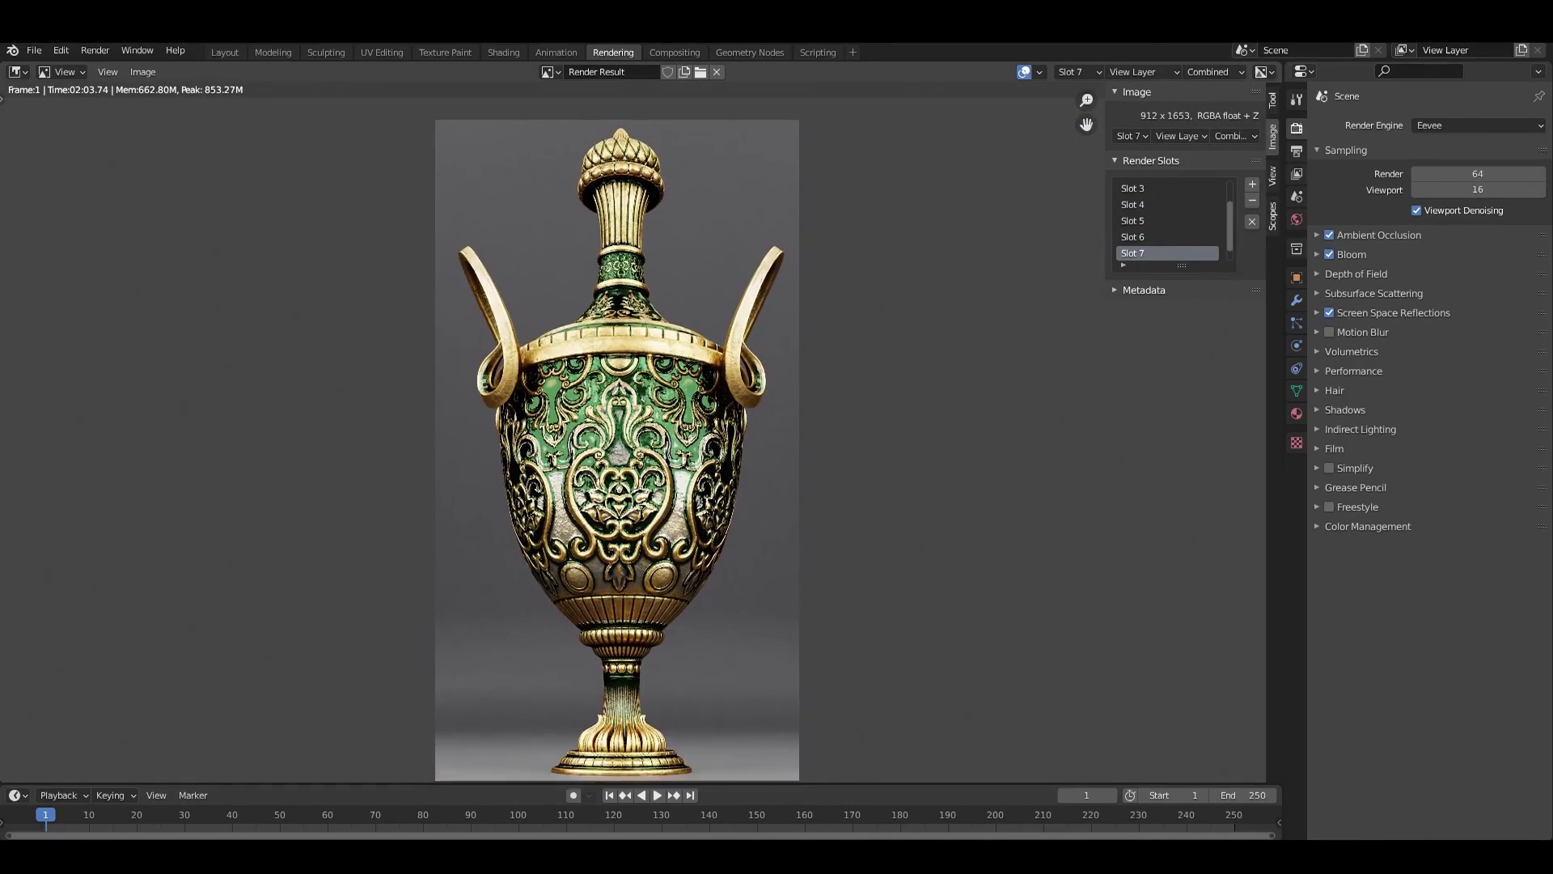
{"action": "key", "text": "alt+j"}
{"action": "key", "text": "alt+j"}
{"action": "key", "text": "alt+j"}
{"action": "key", "text": "j"}
{"action": "key", "text": "j"}
{"action": "scroll", "coordinate": [621, 447], "scroll_direction": "down", "scroll_amount": 1}
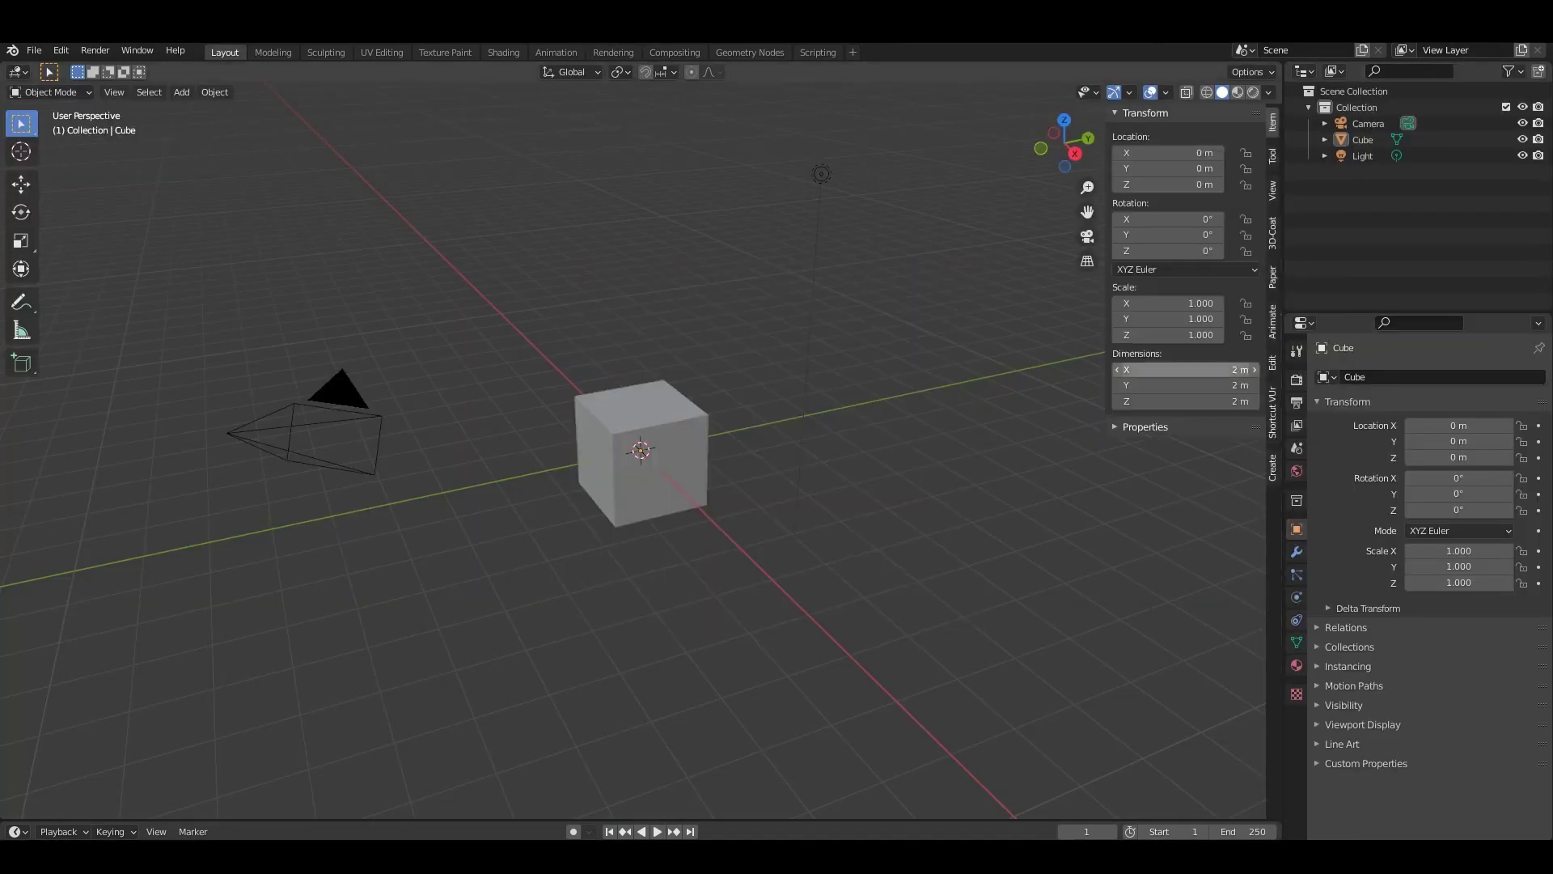
Switch solid shading to random colours and merge the plane into a single vertex.
{"action": "left_click", "coordinate": [1269, 91]}
{"action": "left_click", "coordinate": [1256, 310]}
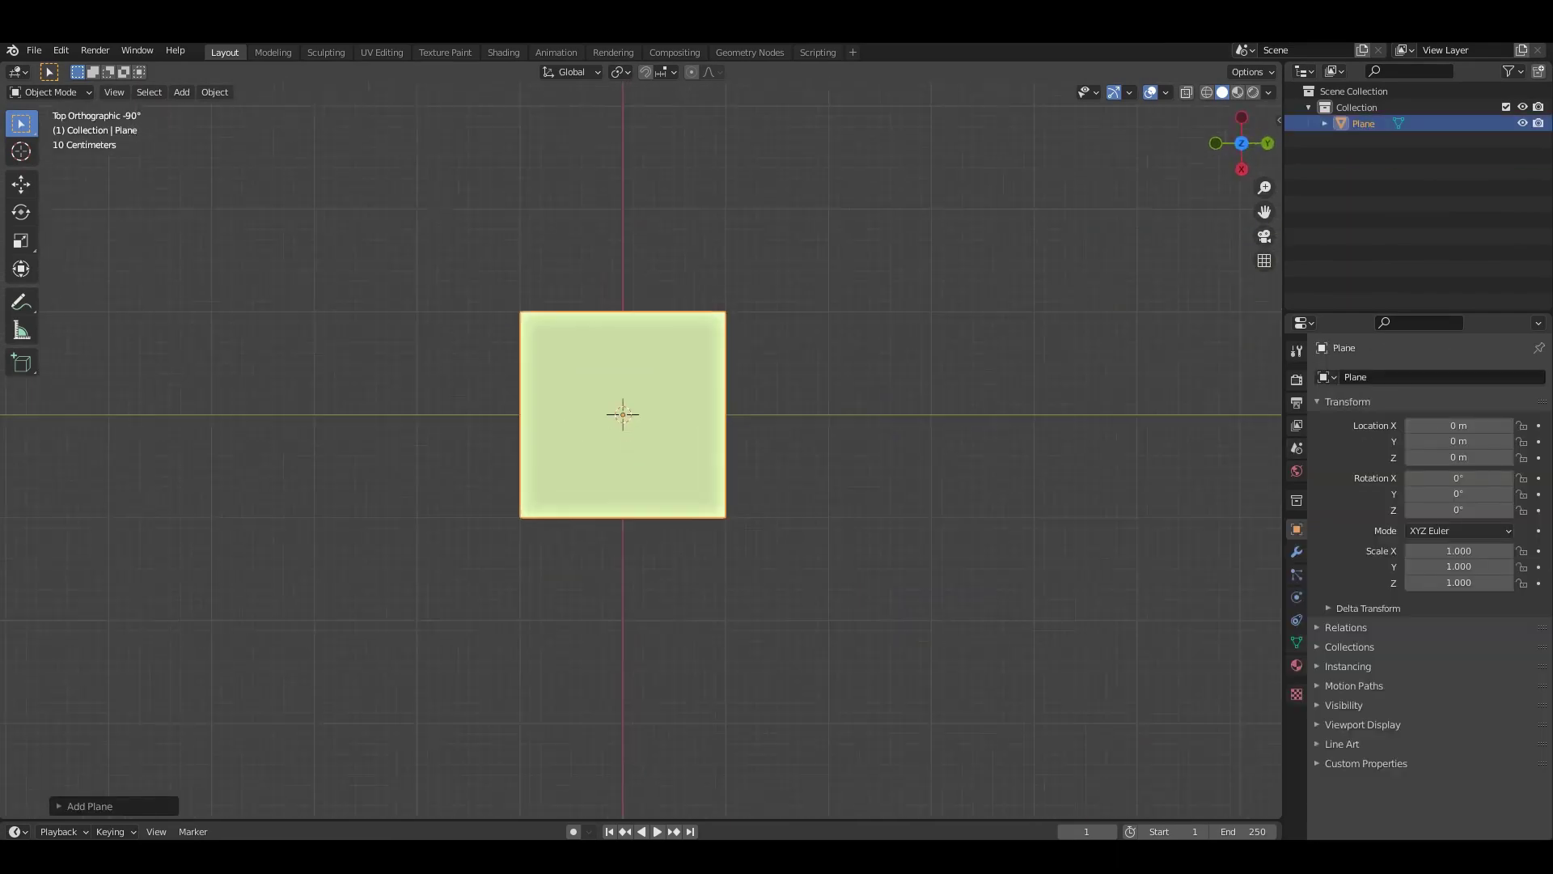
{"action": "key", "text": "Tab"}
{"action": "key", "text": "m"}
{"action": "left_click", "coordinate": [728, 371]}
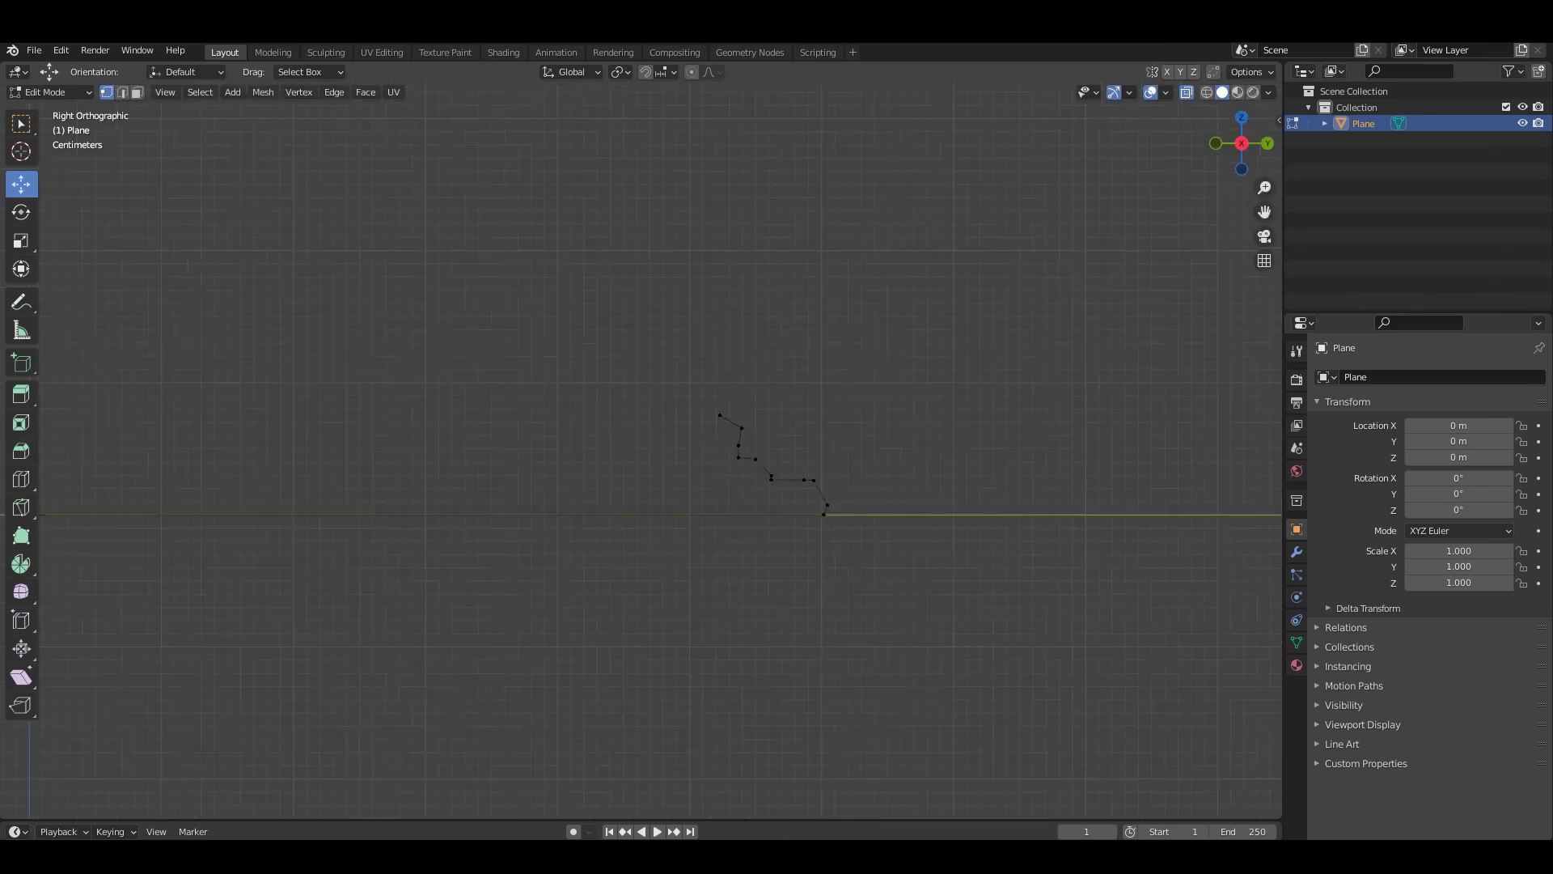
Add a Screw modifier to spin the vertex profile into a disc.
{"action": "left_click", "coordinate": [1297, 552]}
{"action": "left_click", "coordinate": [1430, 377]}
{"action": "left_click", "coordinate": [1220, 614]}
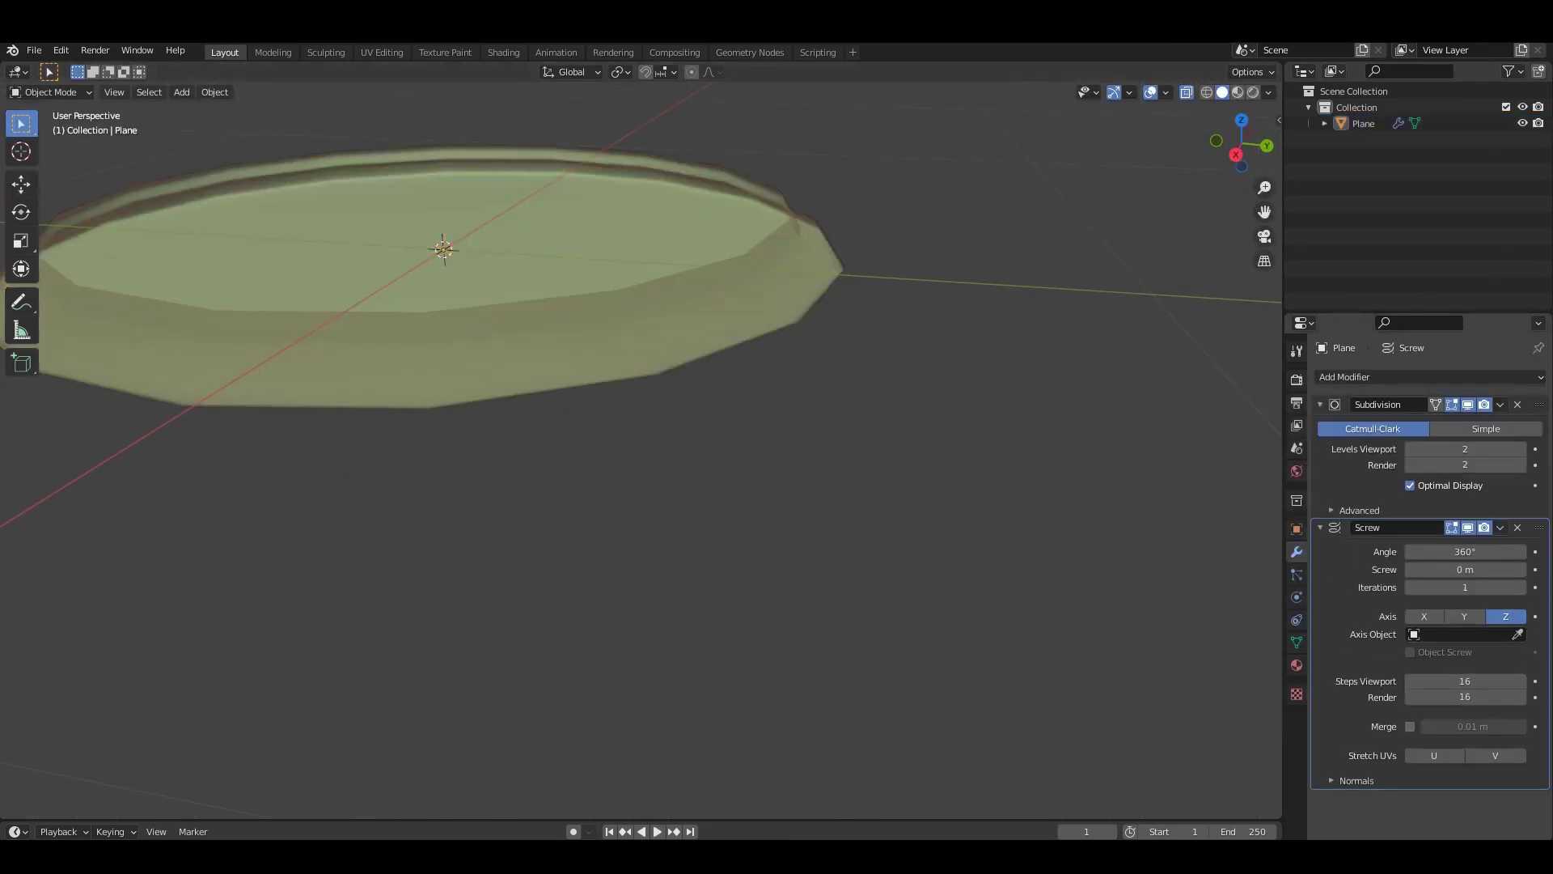
In Right Ortho edit view, lower the bottom profile vertex along Z.
{"action": "key", "text": "Tab"}
{"action": "key", "text": "KP_3"}
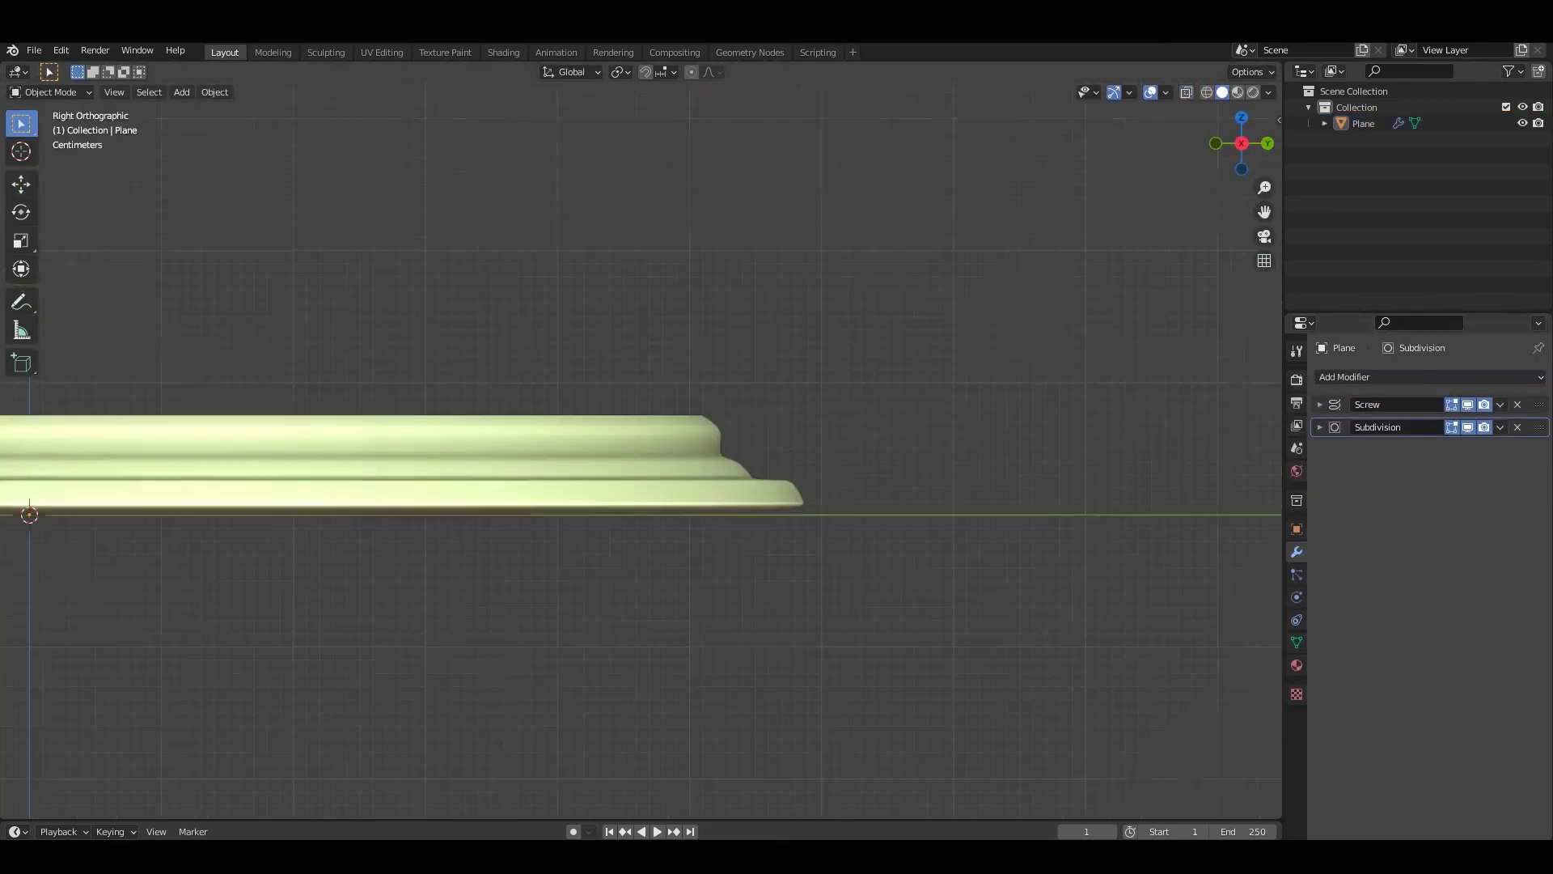
{"action": "scroll", "coordinate": [983, 581], "scroll_direction": "up", "scroll_amount": 6}
{"action": "left_click", "coordinate": [916, 422]}
{"action": "left_click_drag", "start_coordinate": [915, 396], "coordinate": [916, 441]}
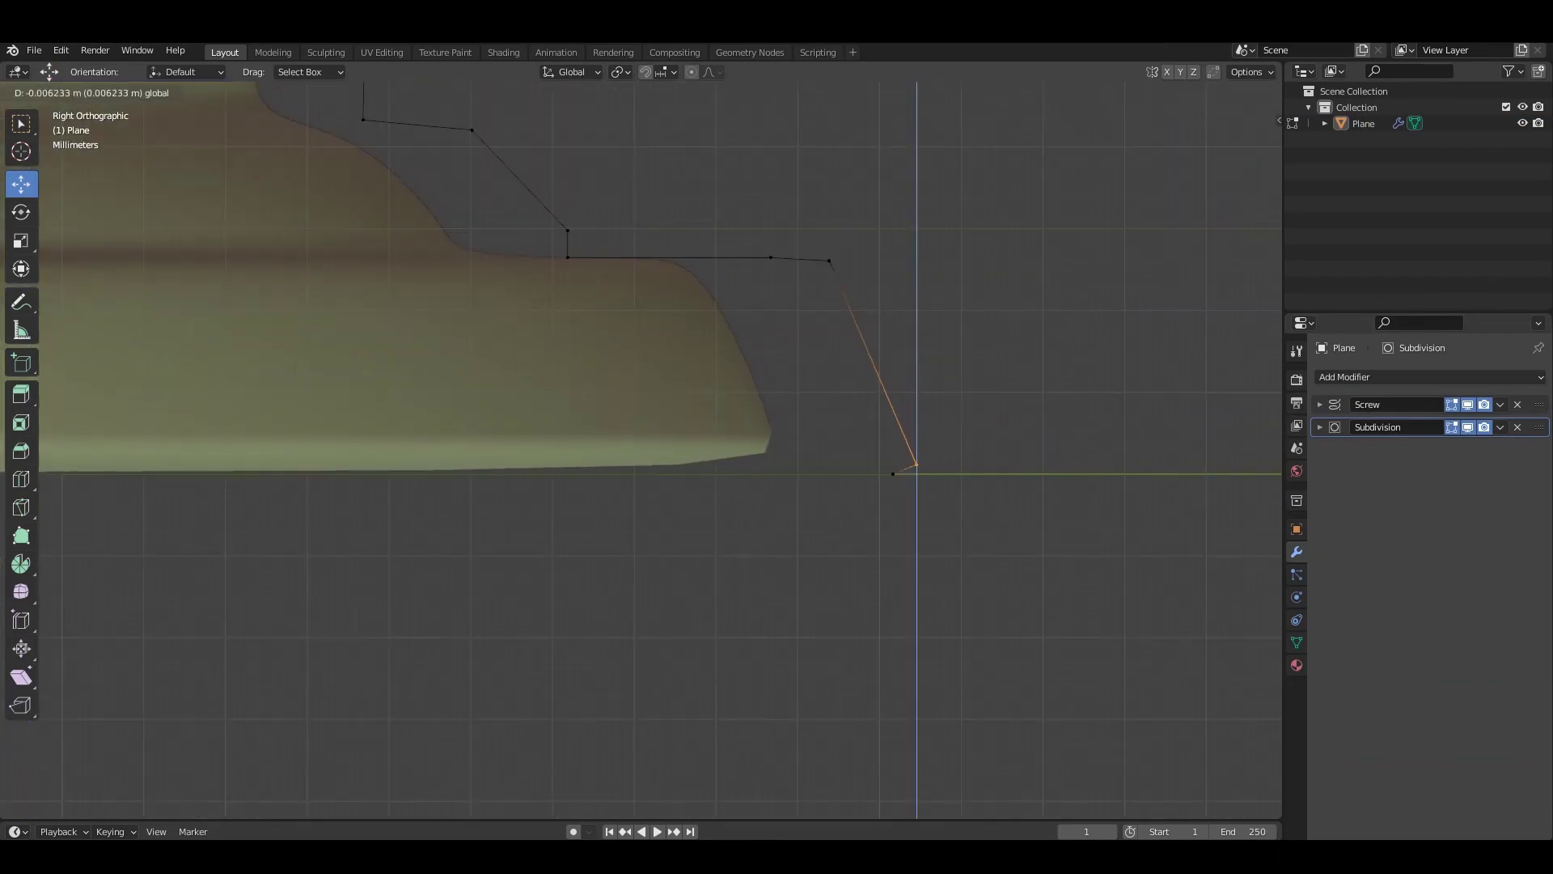
{"action": "scroll", "coordinate": [917, 473], "scroll_direction": "down", "scroll_amount": 2}
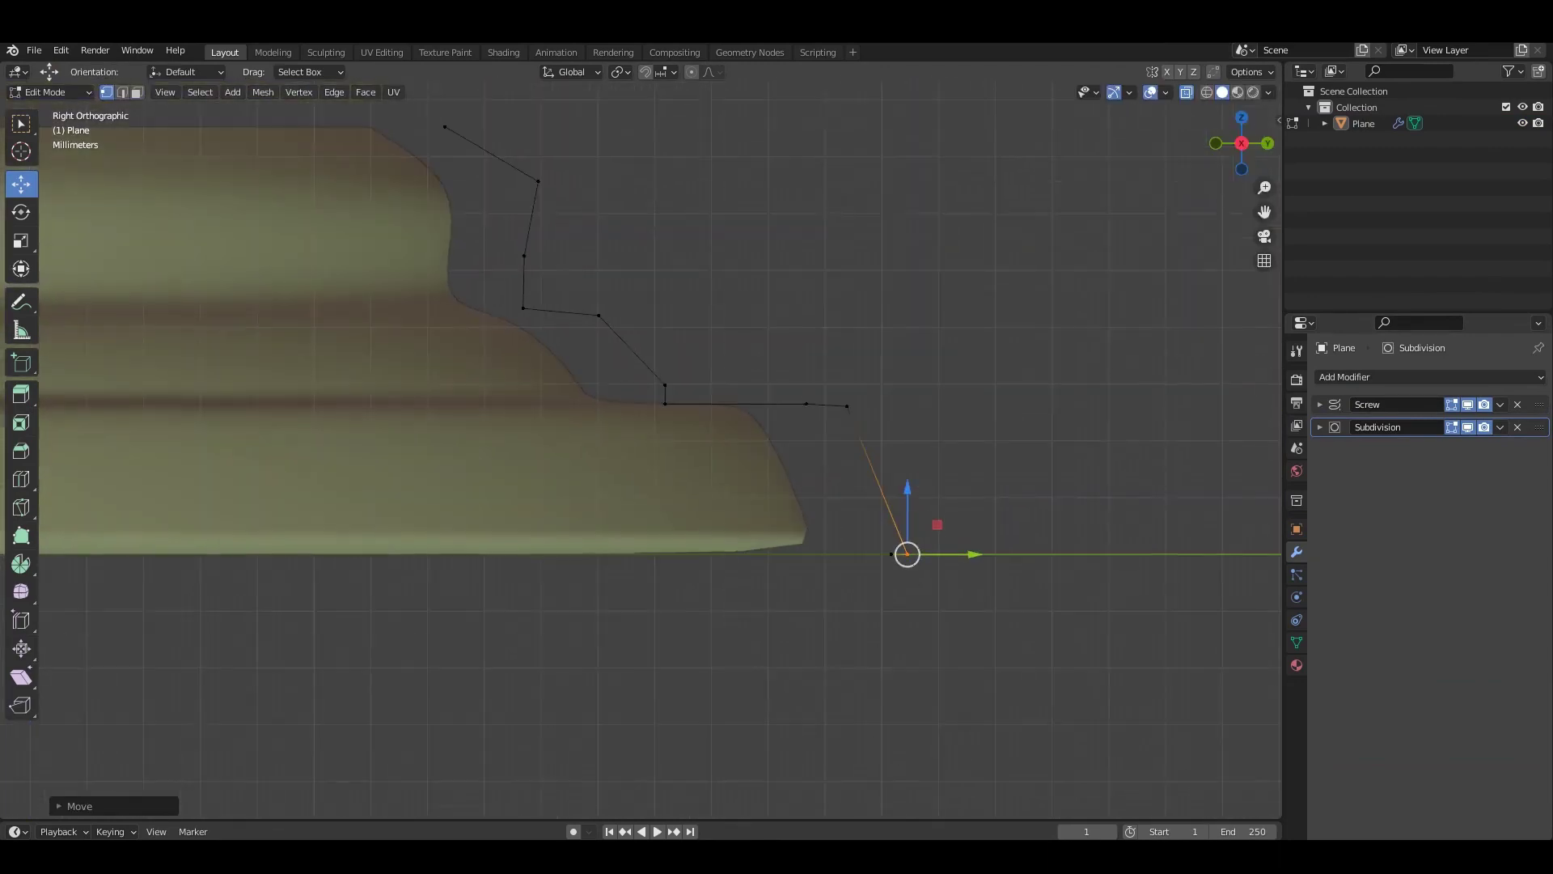
Reposition the next base profile vertex.
{"action": "left_click", "coordinate": [888, 448]}
{"action": "key", "text": "g"}
{"action": "left_click", "coordinate": [833, 387]}
{"action": "middle_click_drag", "start_coordinate": [833, 386], "coordinate": [929, 448], "text": "shift"}
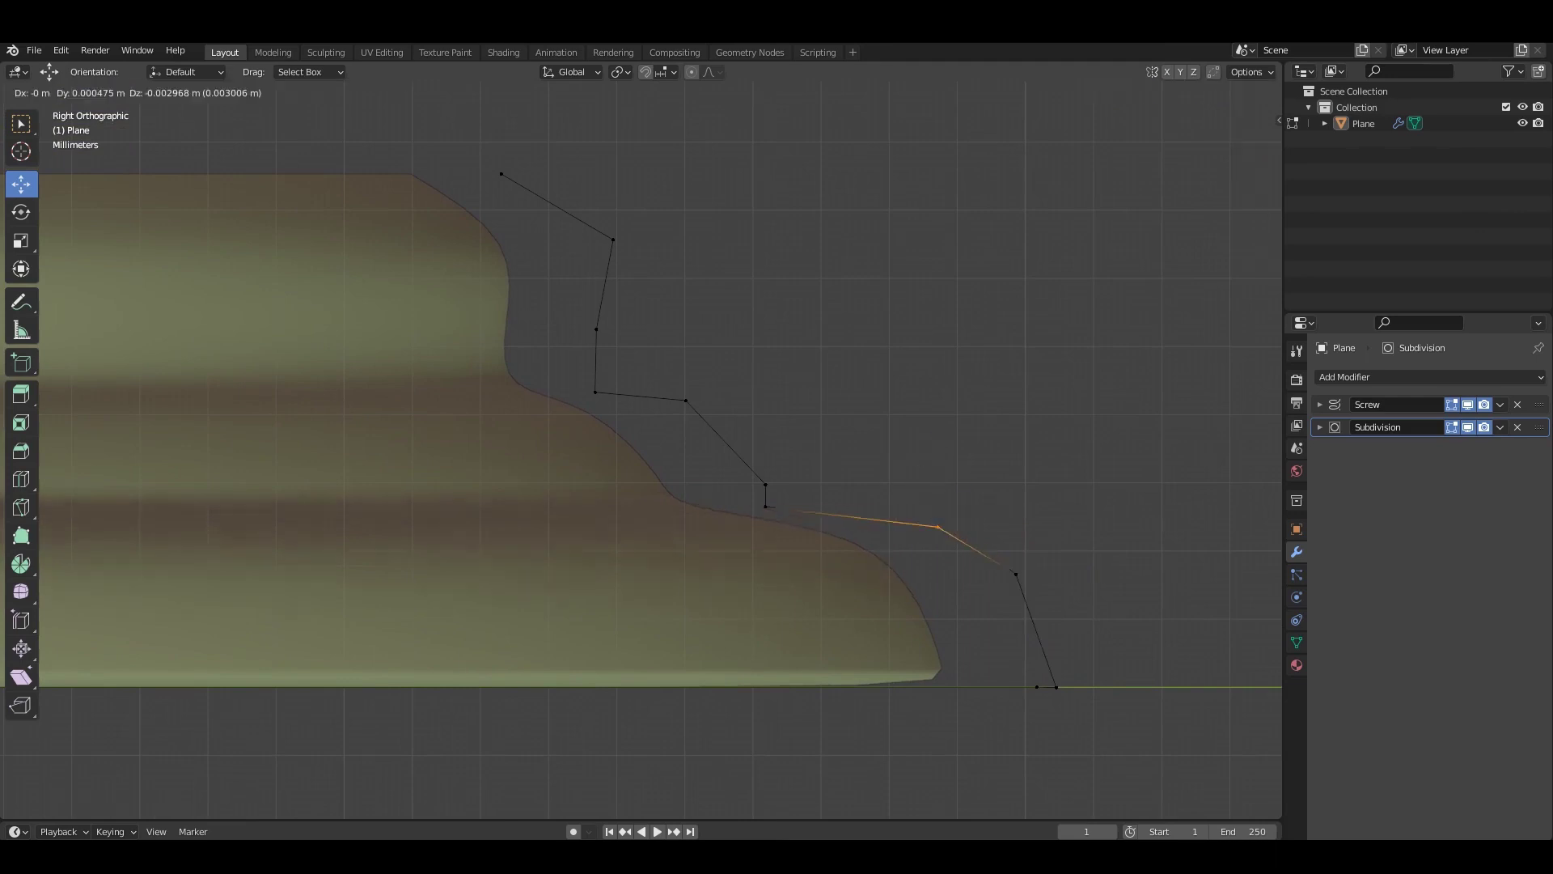
{"action": "key", "text": "Return"}
{"action": "middle_click_drag", "start_coordinate": [938, 527], "coordinate": [1016, 506], "text": "shift"}
Move base profile vertices along Y to shape the stepped base.
{"action": "key", "text": "g"}
{"action": "key", "text": "y"}
{"action": "key", "text": "Return"}
{"action": "left_click_drag", "start_coordinate": [838, 458], "coordinate": [861, 485]}
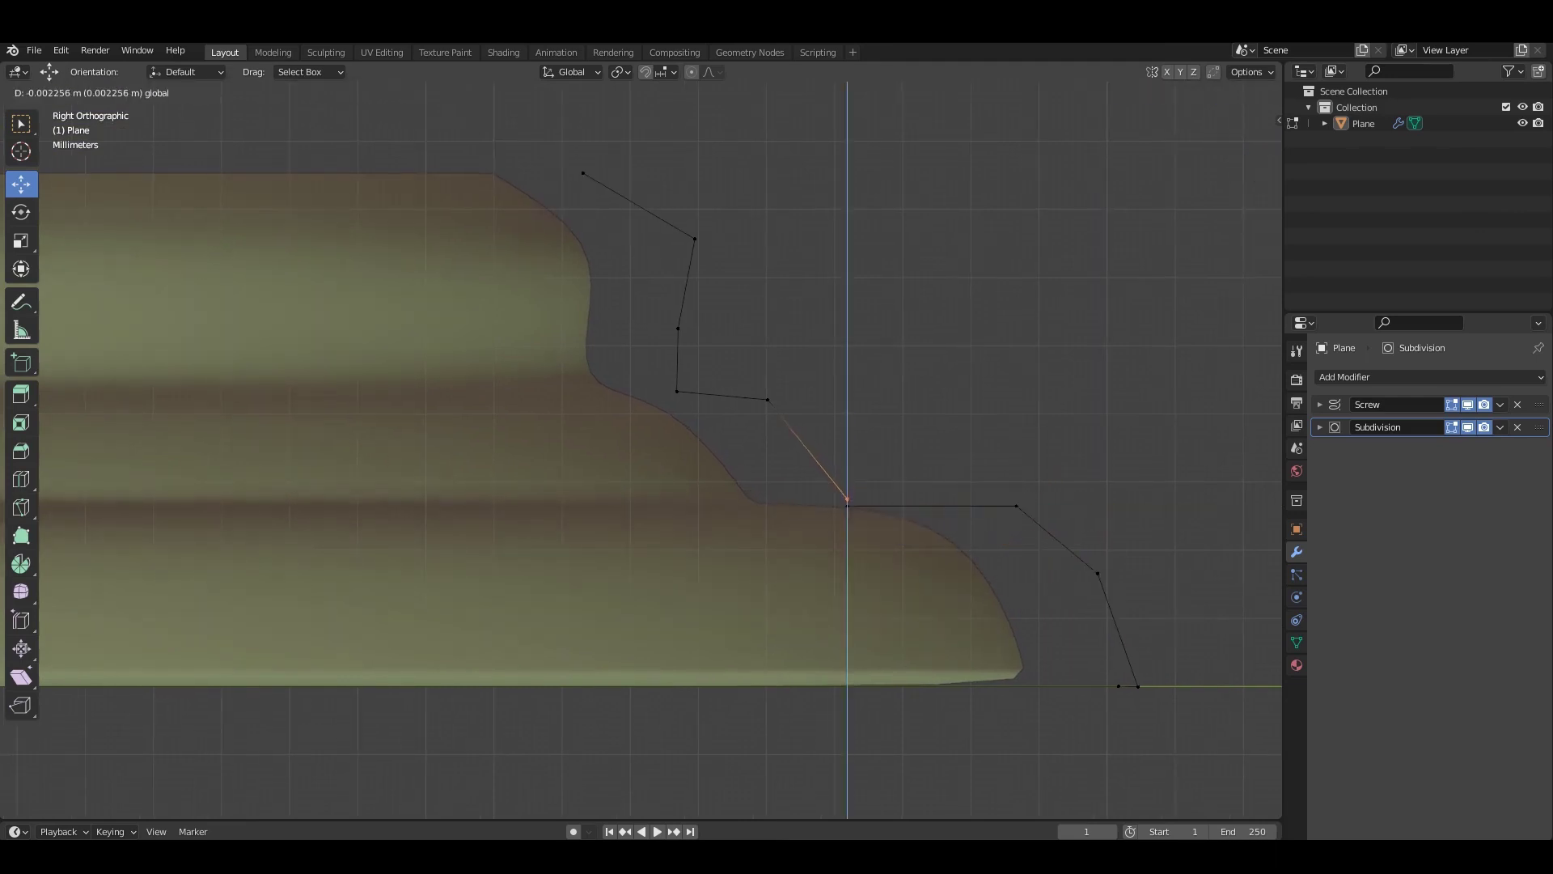
{"action": "key", "text": "Return"}
{"action": "scroll", "coordinate": [641, 451], "scroll_direction": "up", "scroll_amount": 2}
{"action": "key", "text": "Return"}
{"action": "middle_click_drag", "start_coordinate": [895, 382], "coordinate": [961, 450], "text": "shift"}
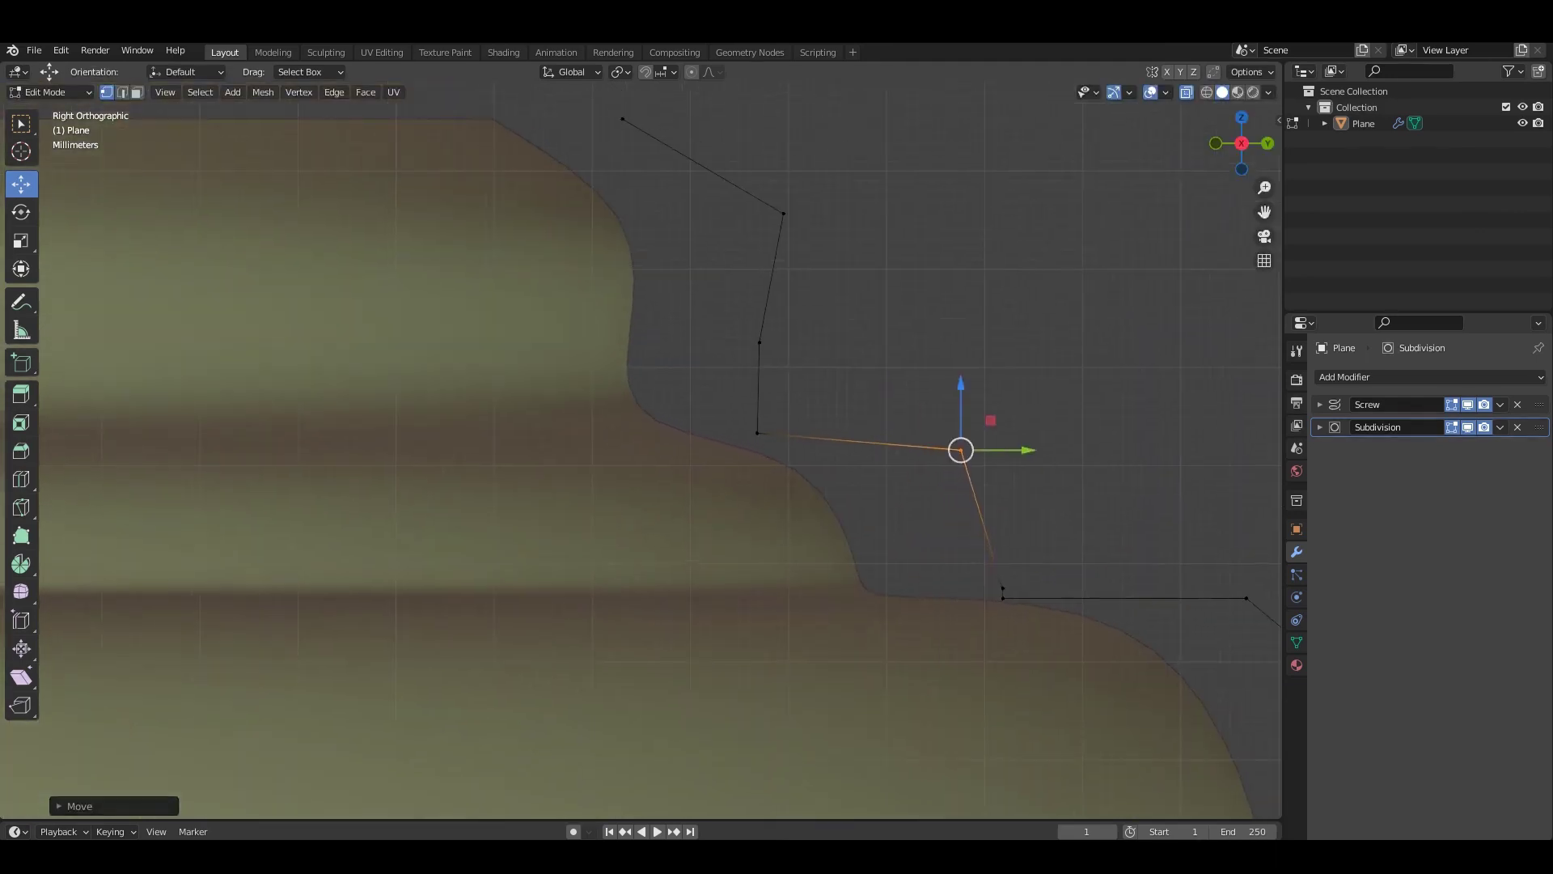
Slide a profile vertex vertically along Z into place.
{"action": "key", "text": "g"}
{"action": "key", "text": "z"}
{"action": "key", "text": "Return"}
{"action": "middle_click_drag", "start_coordinate": [777, 405], "coordinate": [767, 558], "text": "shift"}
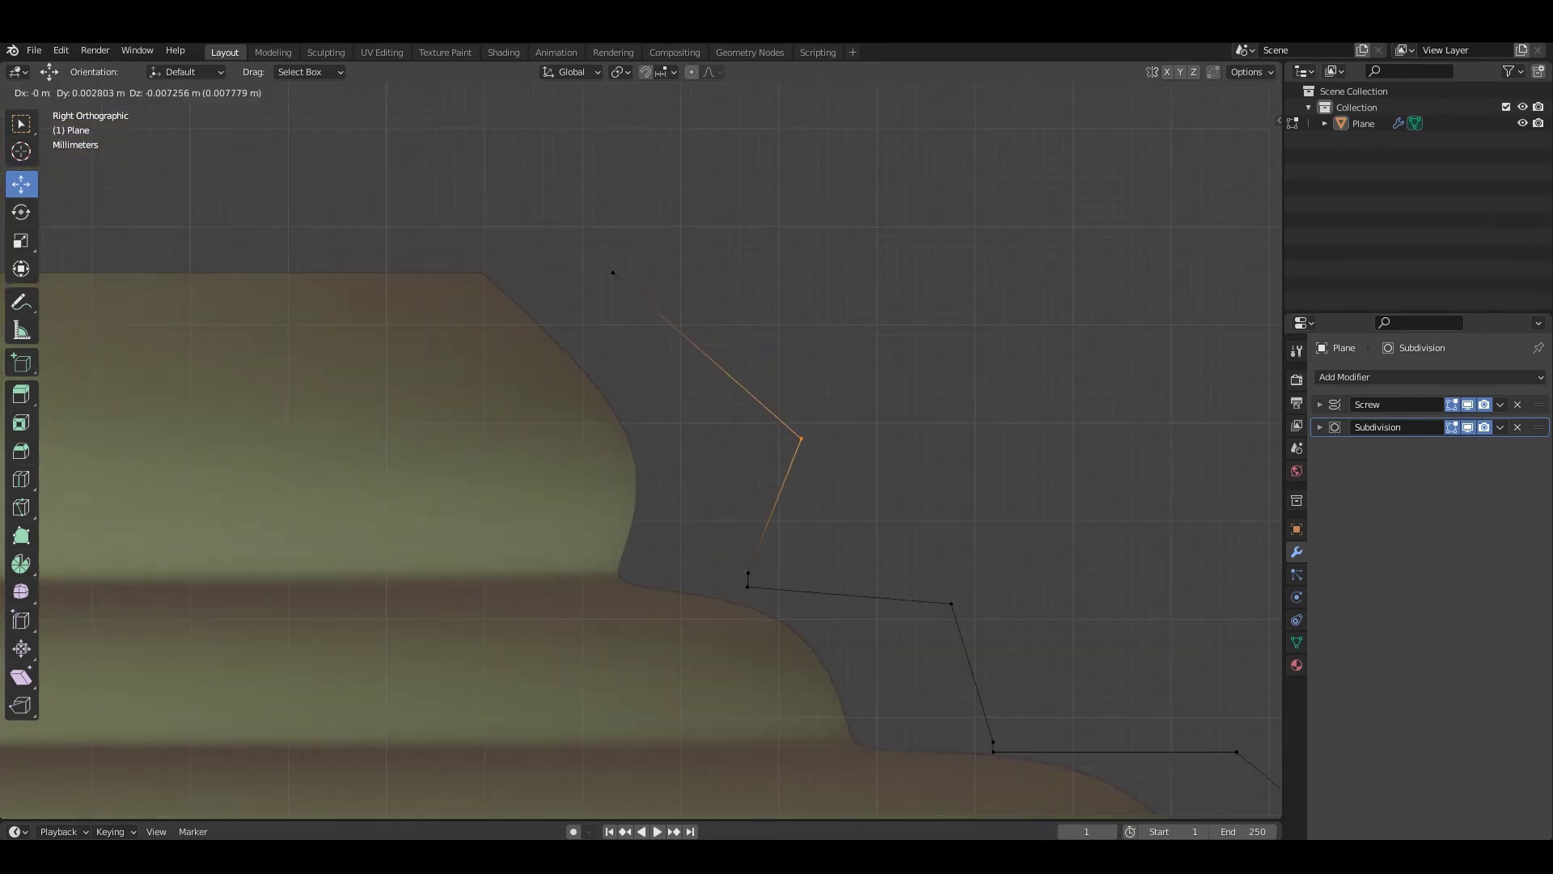
{"action": "key", "text": "Return"}
{"action": "scroll", "coordinate": [642, 451], "scroll_direction": "down", "scroll_amount": 4}
{"action": "scroll", "coordinate": [642, 451], "scroll_direction": "up", "scroll_amount": 2}
{"action": "scroll", "coordinate": [642, 451], "scroll_direction": "down", "scroll_amount": 3}
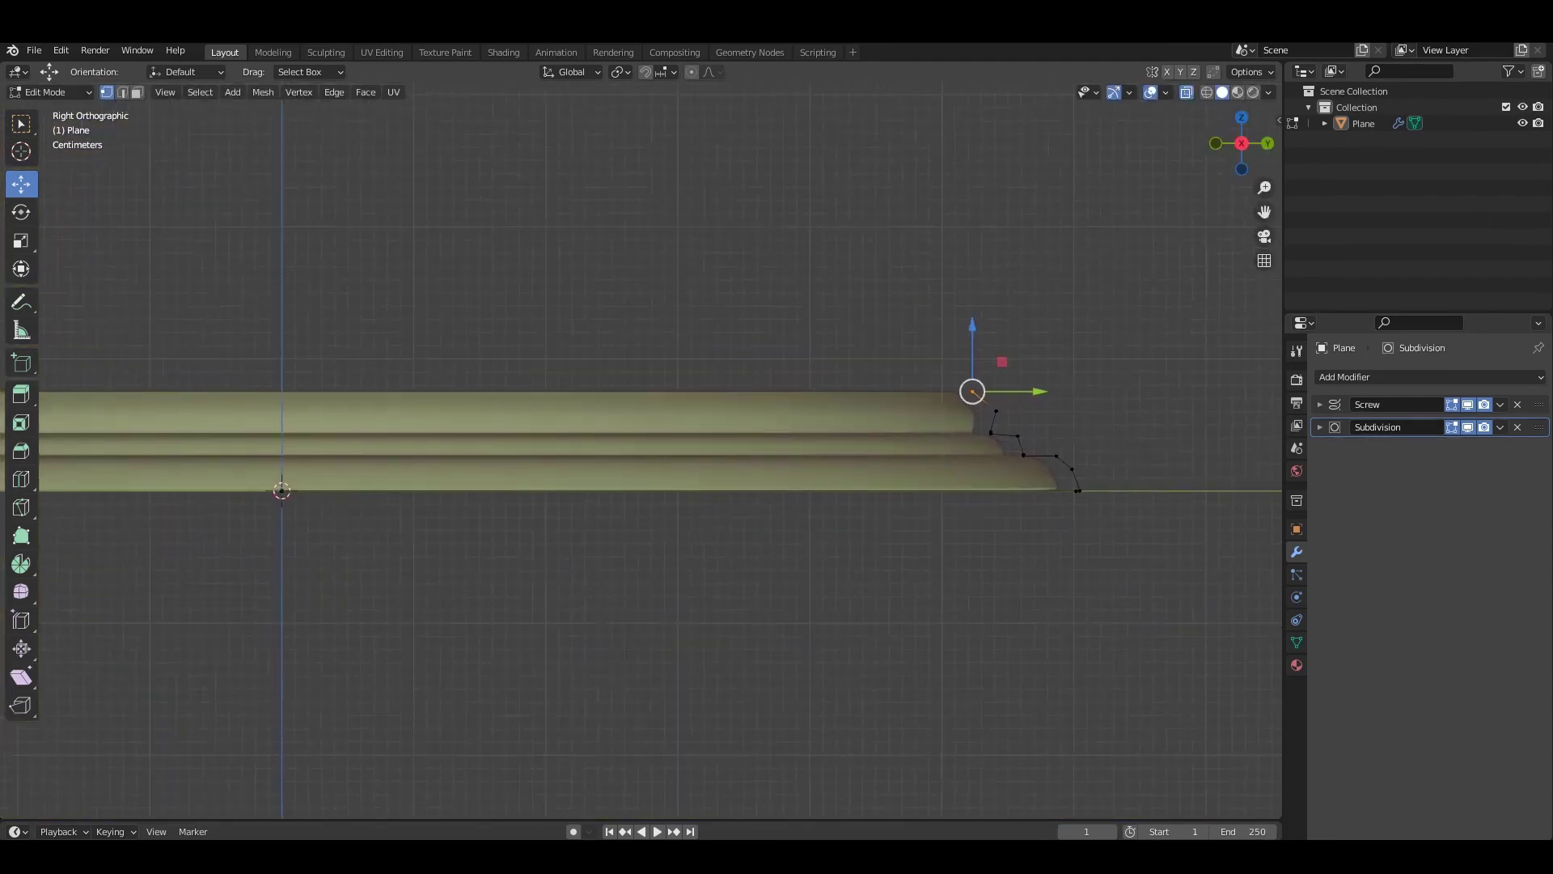
{"action": "scroll", "coordinate": [890, 453], "scroll_direction": "up", "scroll_amount": 1}
{"action": "scroll", "coordinate": [890, 453], "scroll_direction": "up", "scroll_amount": 3}
Raise the top profile vertex and reposition a mid vertex to shape the curve.
{"action": "key", "text": "g"}
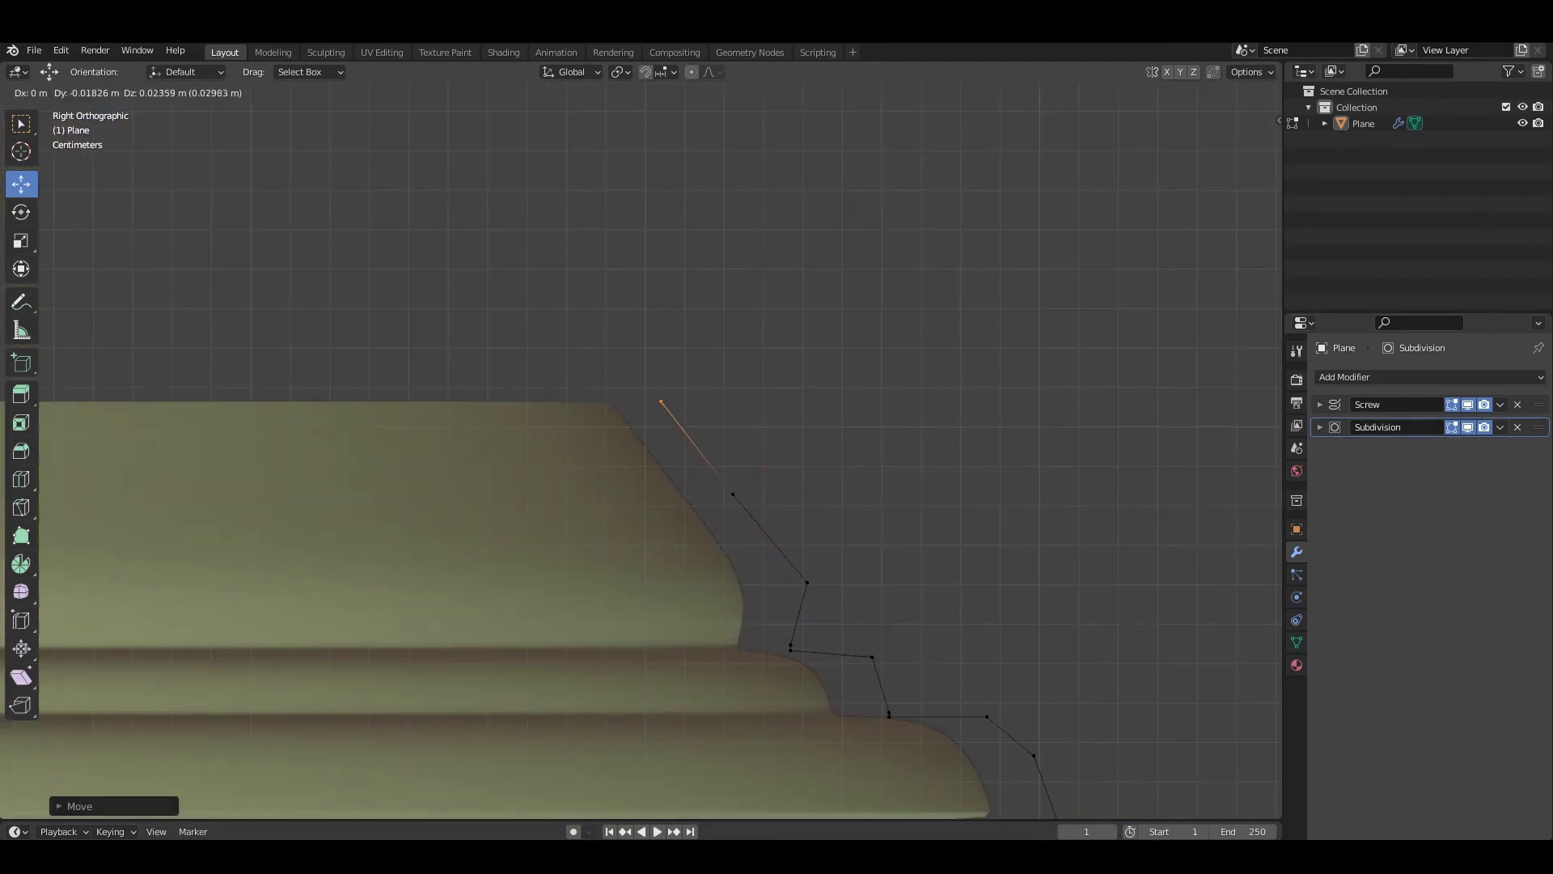
{"action": "key", "text": "Return"}
{"action": "key", "text": "g"}
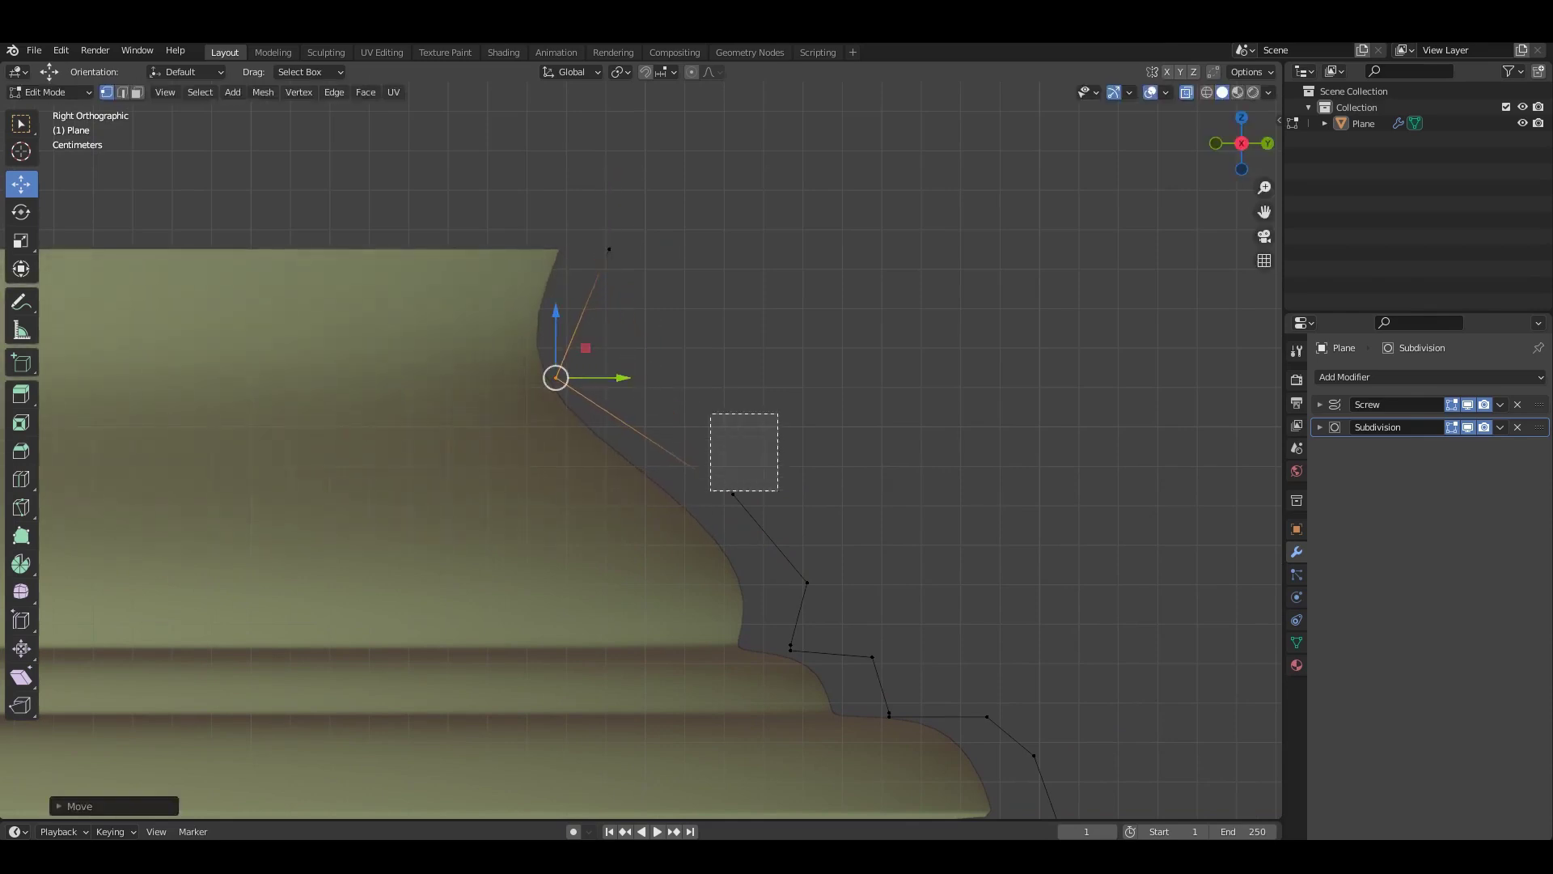
{"action": "mouse_move", "coordinate": [710, 412]}
{"action": "left_mouse_down"}
{"action": "mouse_move", "coordinate": [779, 490]}
{"action": "mouse_move", "coordinate": [763, 440]}
{"action": "left_mouse_up"}
{"action": "mouse_move", "coordinate": [806, 583]}
{"action": "left_mouse_down"}
{"action": "mouse_move", "coordinate": [839, 607]}
{"action": "mouse_move", "coordinate": [818, 558]}
{"action": "left_mouse_up"}
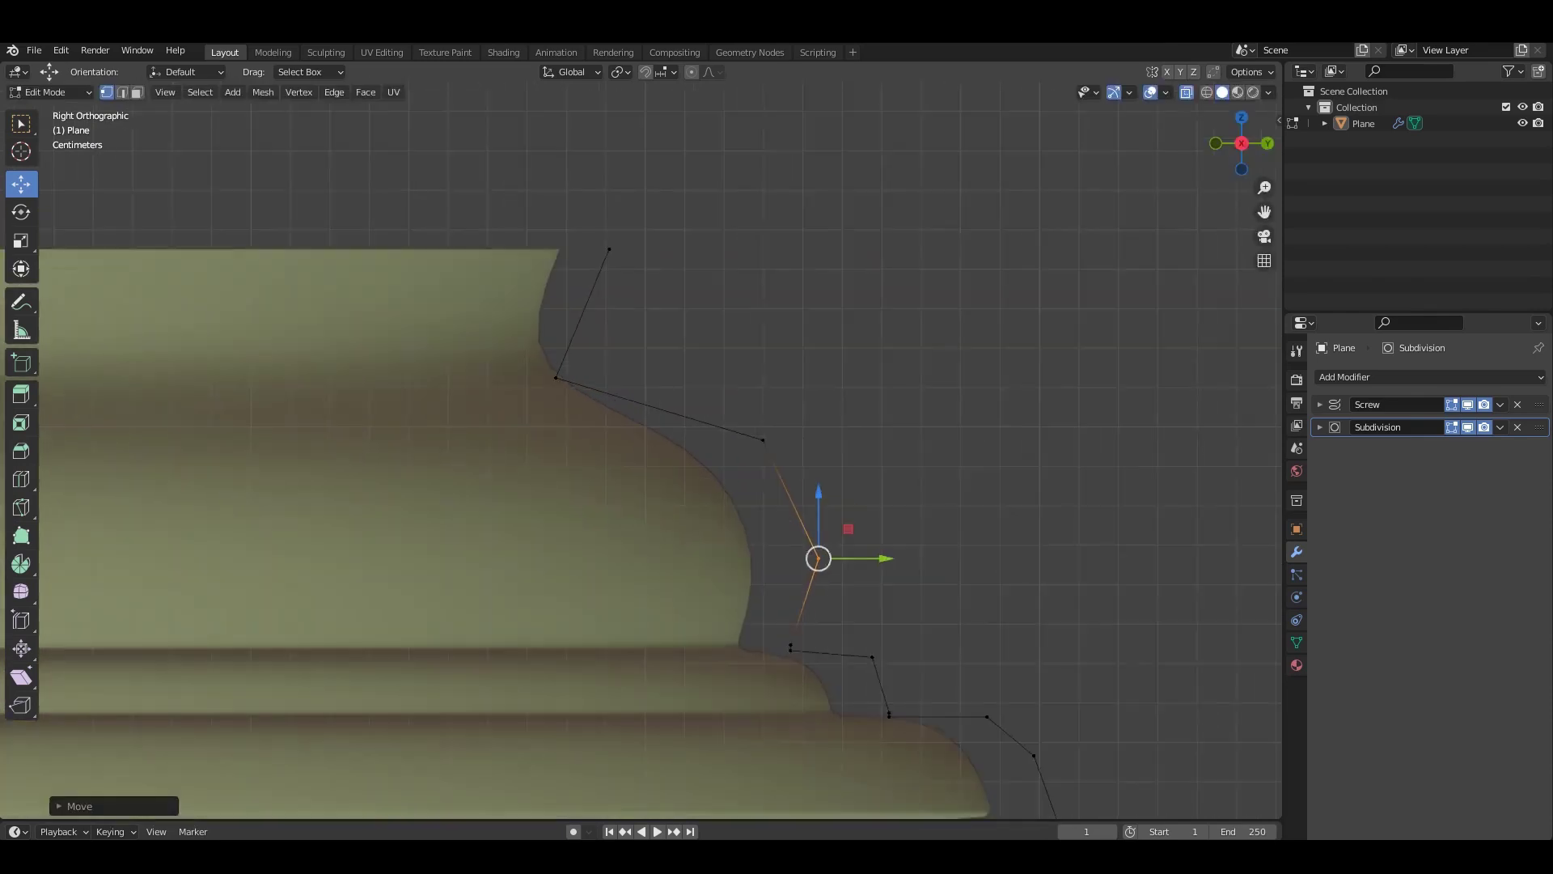
{"action": "scroll", "coordinate": [728, 485], "scroll_direction": "down", "scroll_amount": 2}
{"action": "scroll", "coordinate": [728, 485], "scroll_direction": "down", "scroll_amount": 3}
{"action": "scroll", "coordinate": [728, 485], "scroll_direction": "down", "scroll_amount": 5}
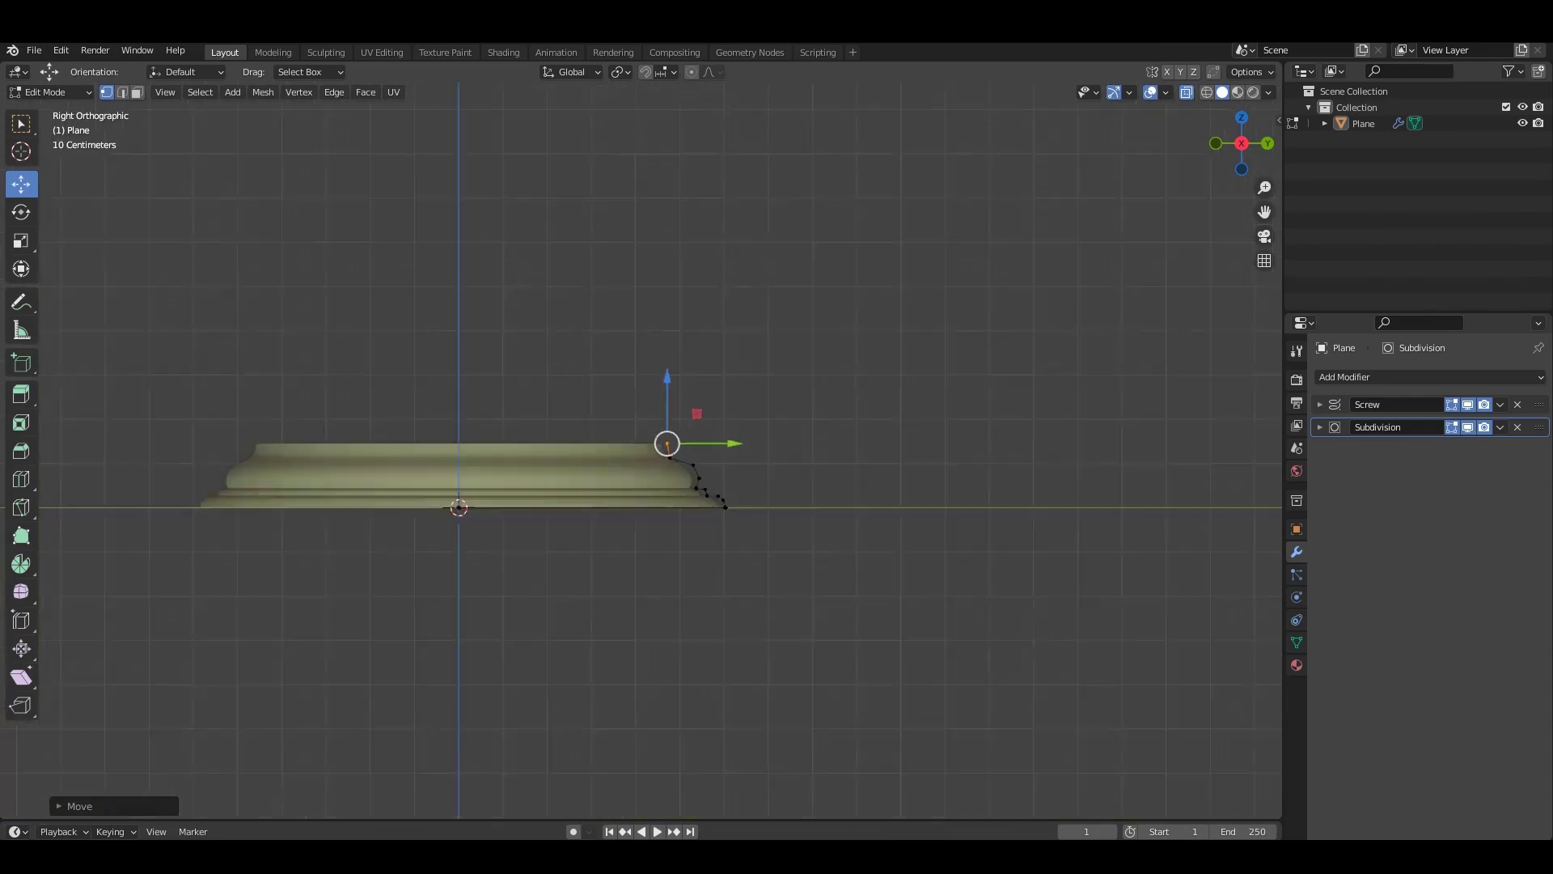
{"action": "scroll", "coordinate": [667, 453], "scroll_direction": "up", "scroll_amount": 5}
{"action": "scroll", "coordinate": [666, 453], "scroll_direction": "up", "scroll_amount": 4}
Extrude a new top vertex and push the middle profile vertex outward.
{"action": "key", "text": "e"}
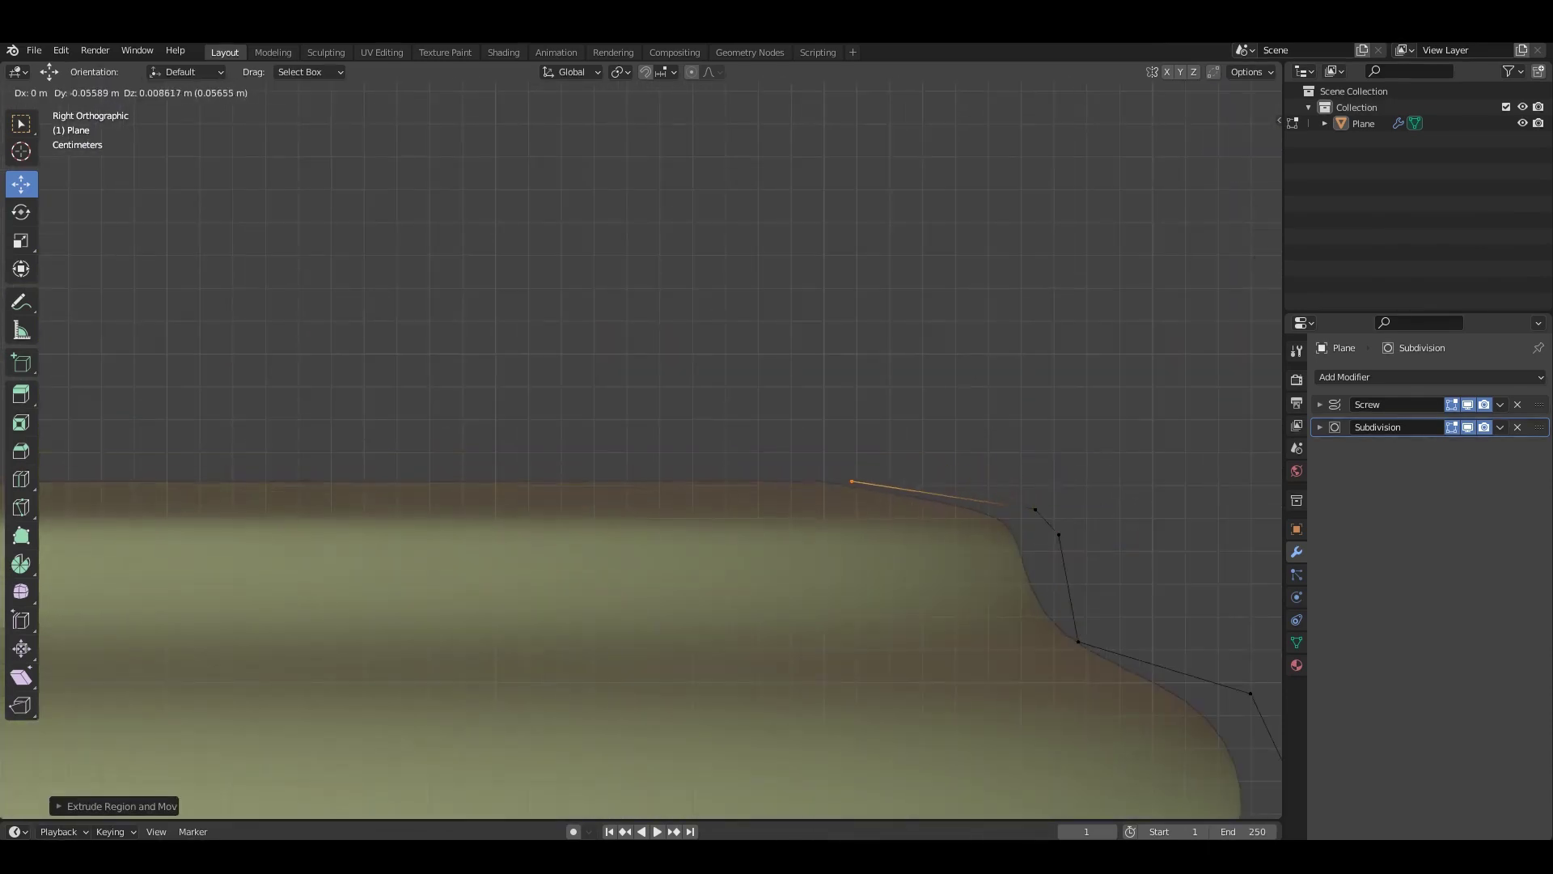
{"action": "scroll", "coordinate": [1214, 647], "scroll_direction": "up", "scroll_amount": 3}
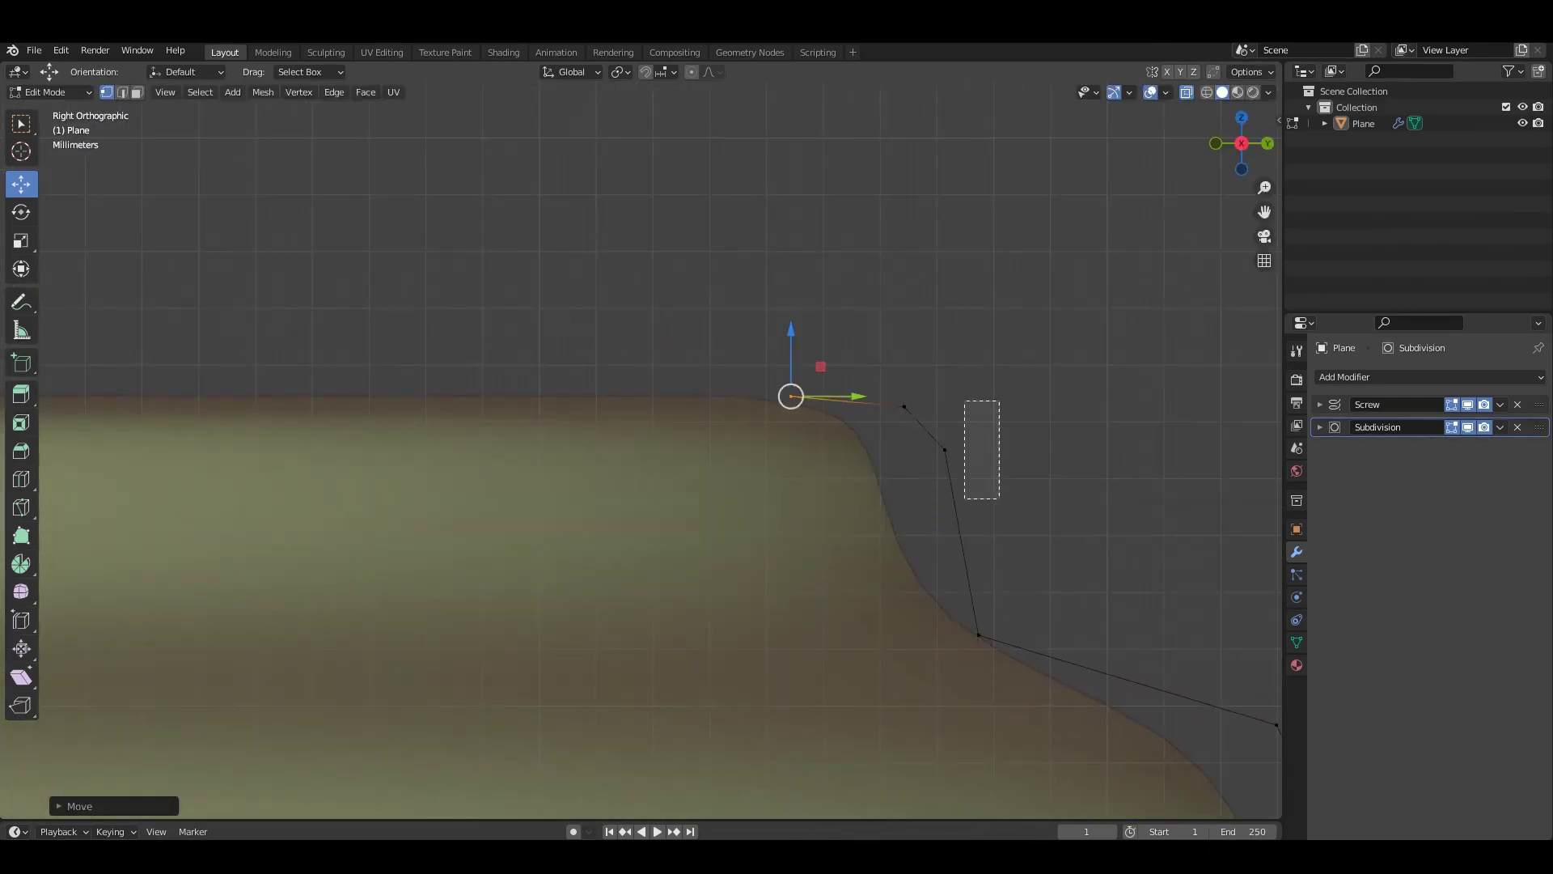
{"action": "left_click_drag", "start_coordinate": [965, 499], "coordinate": [939, 499]}
{"action": "key", "text": "g"}
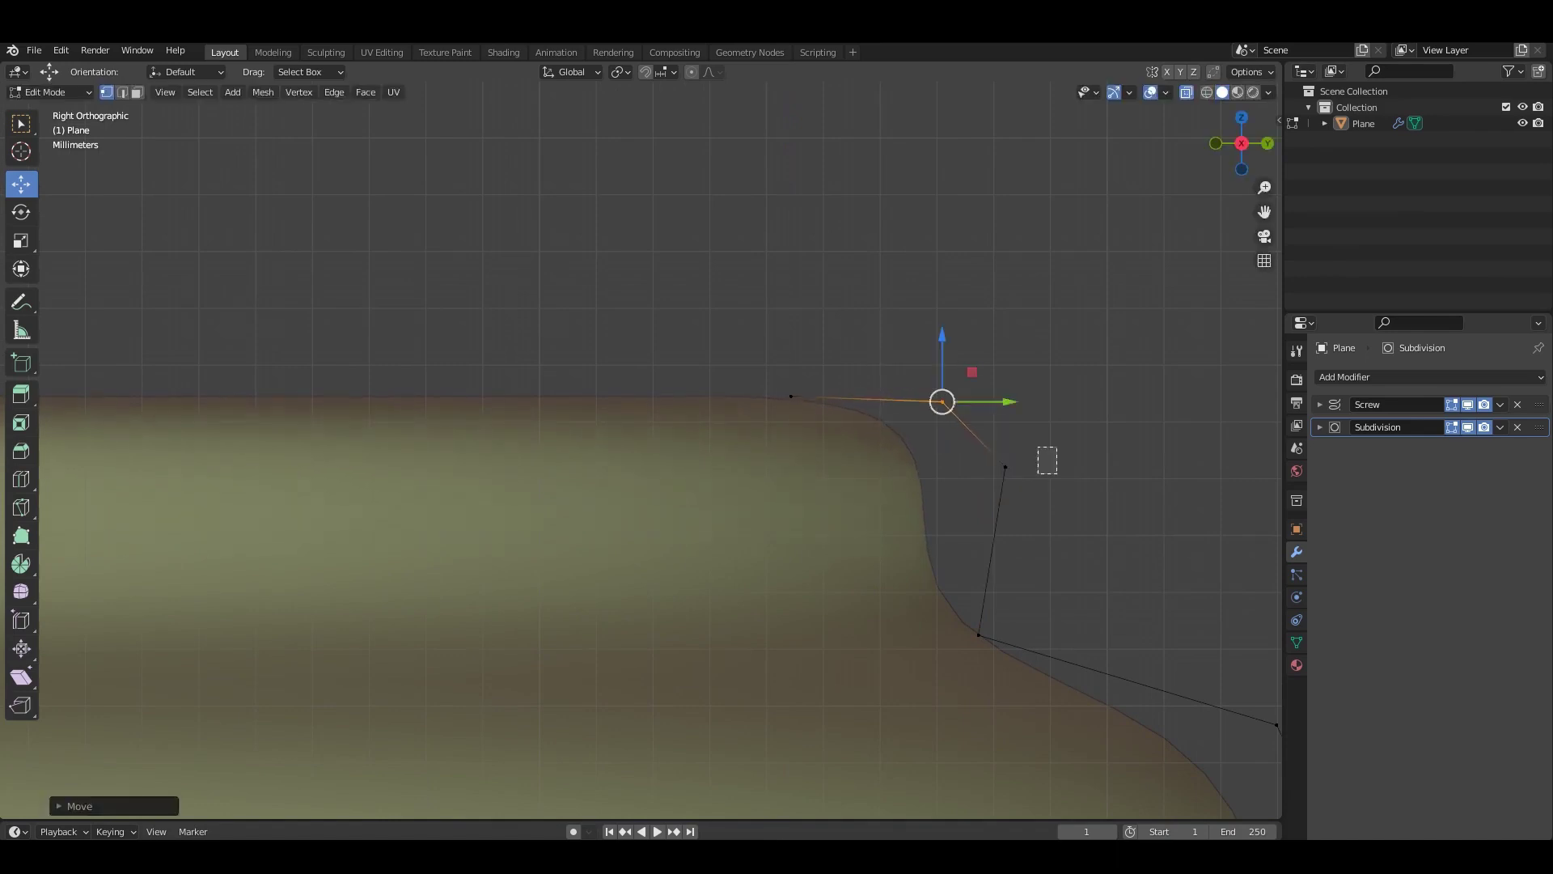
{"action": "scroll", "coordinate": [1003, 469], "scroll_direction": "down", "scroll_amount": 1}
{"action": "scroll", "coordinate": [1003, 470], "scroll_direction": "down", "scroll_amount": 2}
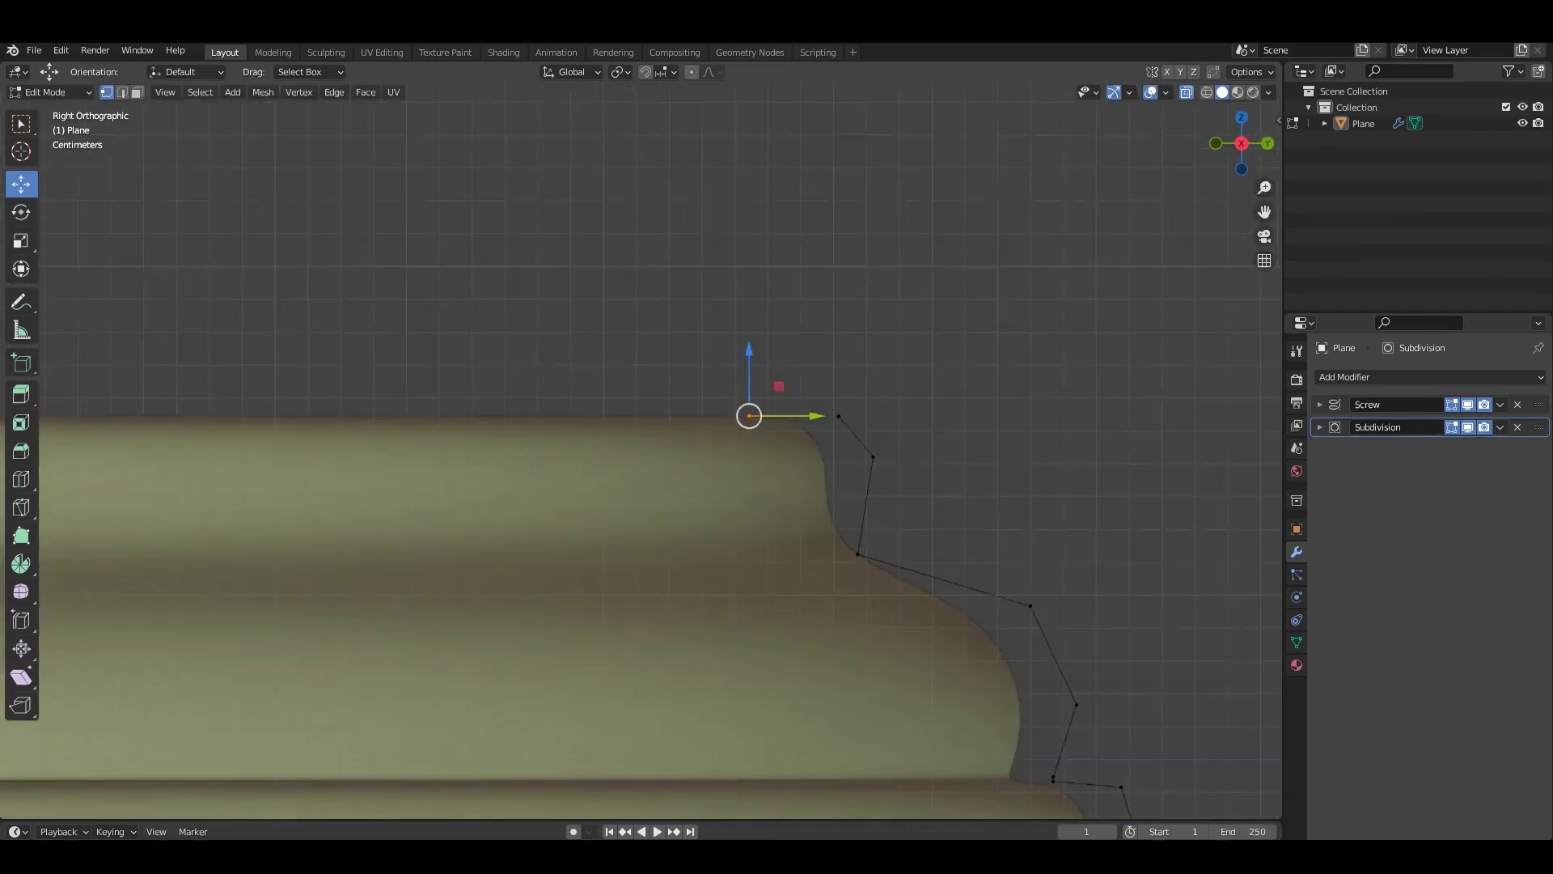
{"action": "scroll", "coordinate": [1004, 469], "scroll_direction": "down", "scroll_amount": 1}
Extrude three more vertices upward to build the slender neck.
{"action": "key", "text": "e"}
{"action": "left_click", "coordinate": [885, 496]}
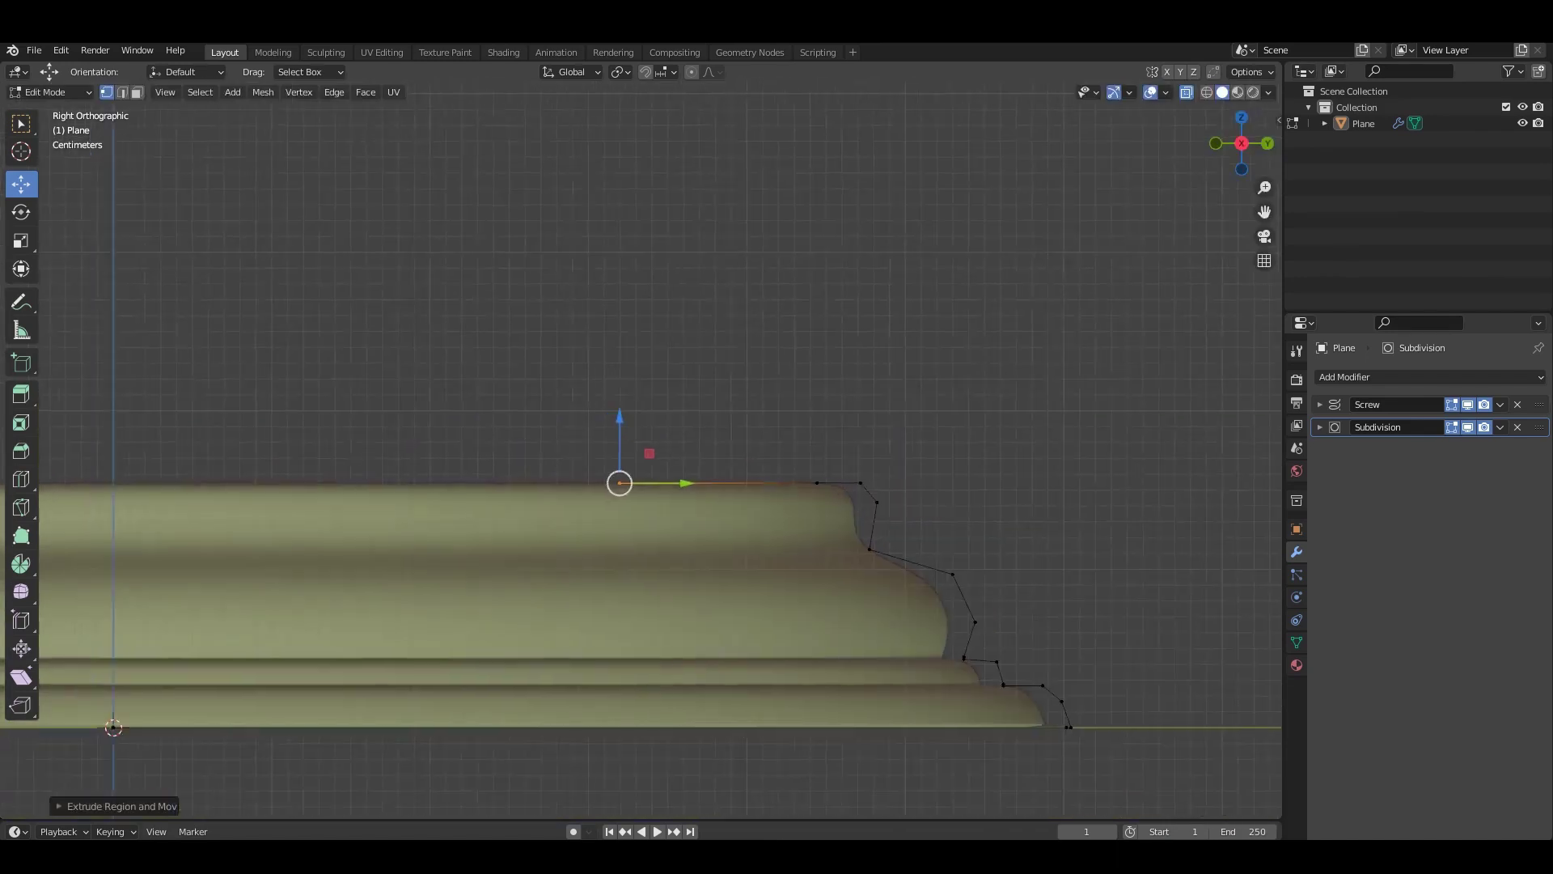
{"action": "scroll", "coordinate": [885, 495], "scroll_direction": "down", "scroll_amount": 5}
{"action": "scroll", "coordinate": [700, 437], "scroll_direction": "up", "scroll_amount": 4}
{"action": "scroll", "coordinate": [591, 571], "scroll_direction": "up", "scroll_amount": 1}
{"action": "key", "text": "e"}
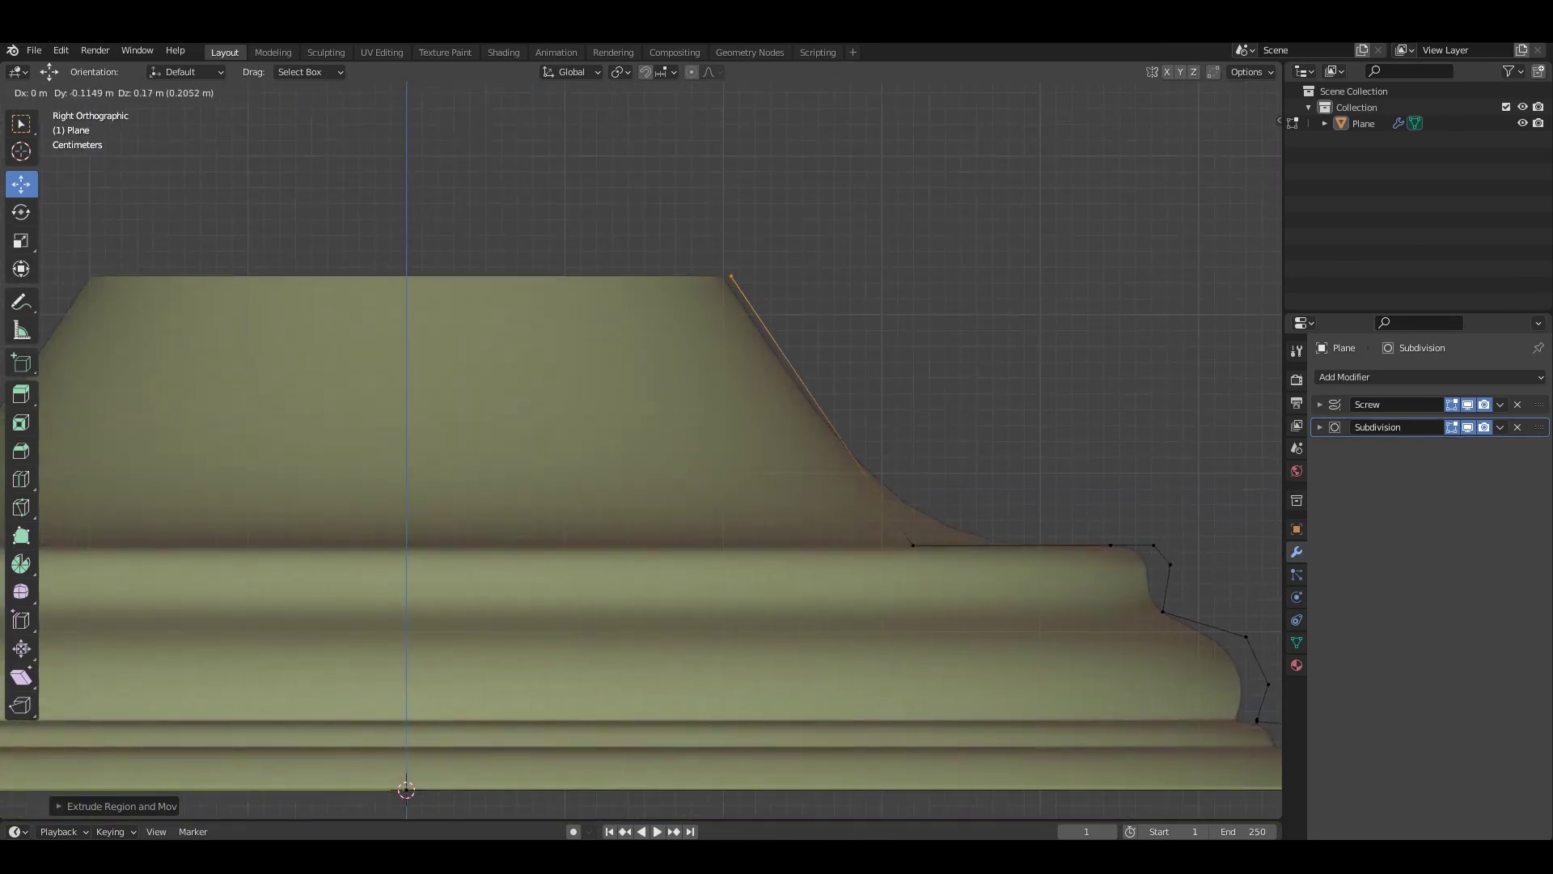
{"action": "scroll", "coordinate": [639, 453], "scroll_direction": "down", "scroll_amount": 3}
{"action": "scroll", "coordinate": [639, 453], "scroll_direction": "up", "scroll_amount": 3}
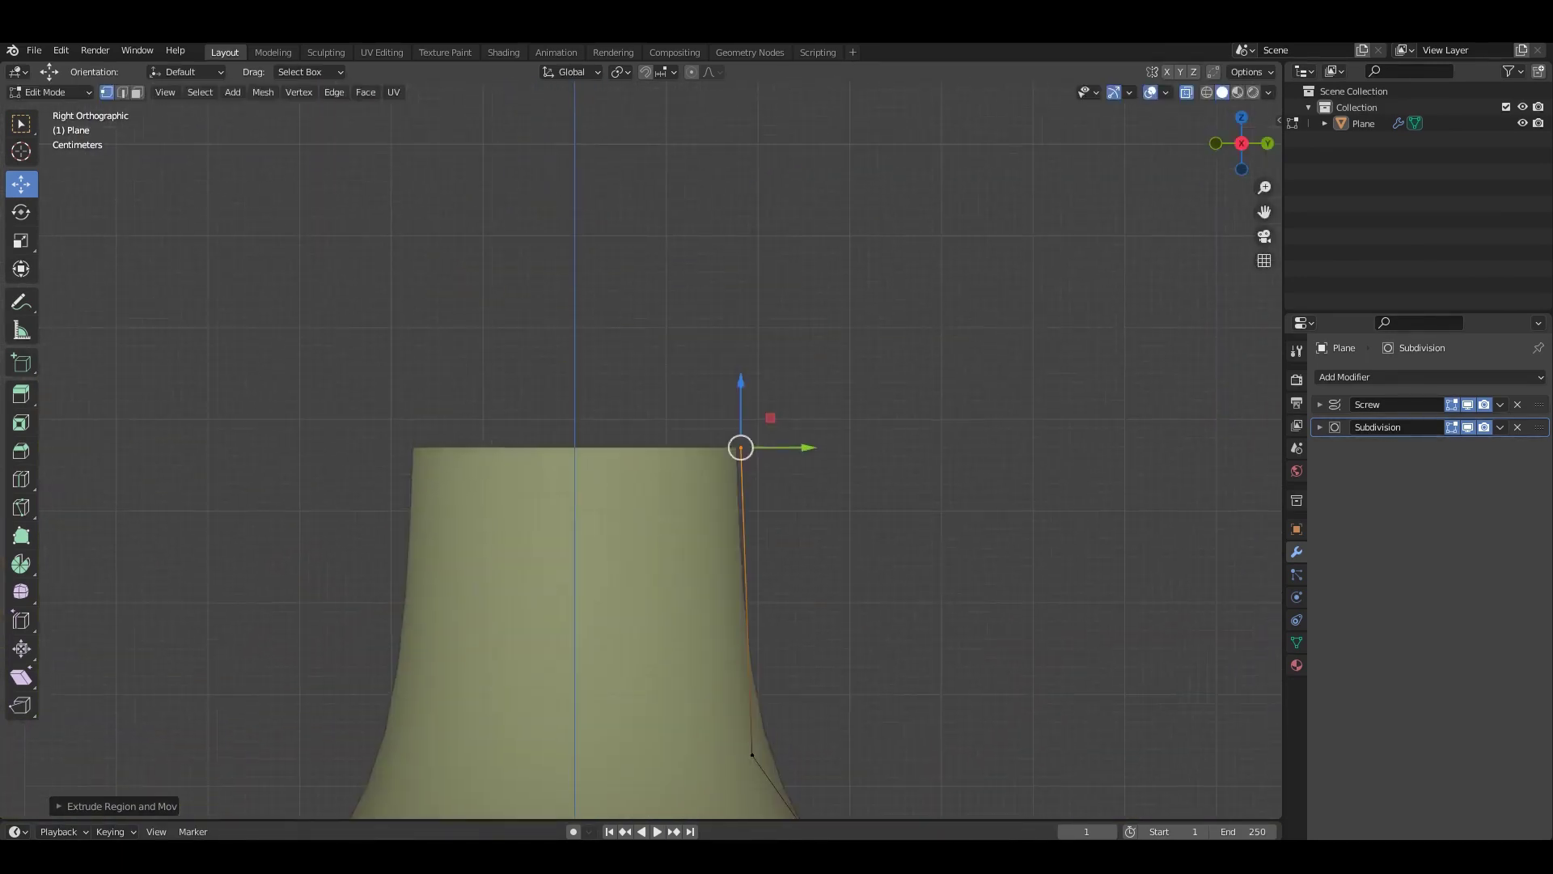
{"action": "key", "text": "e"}
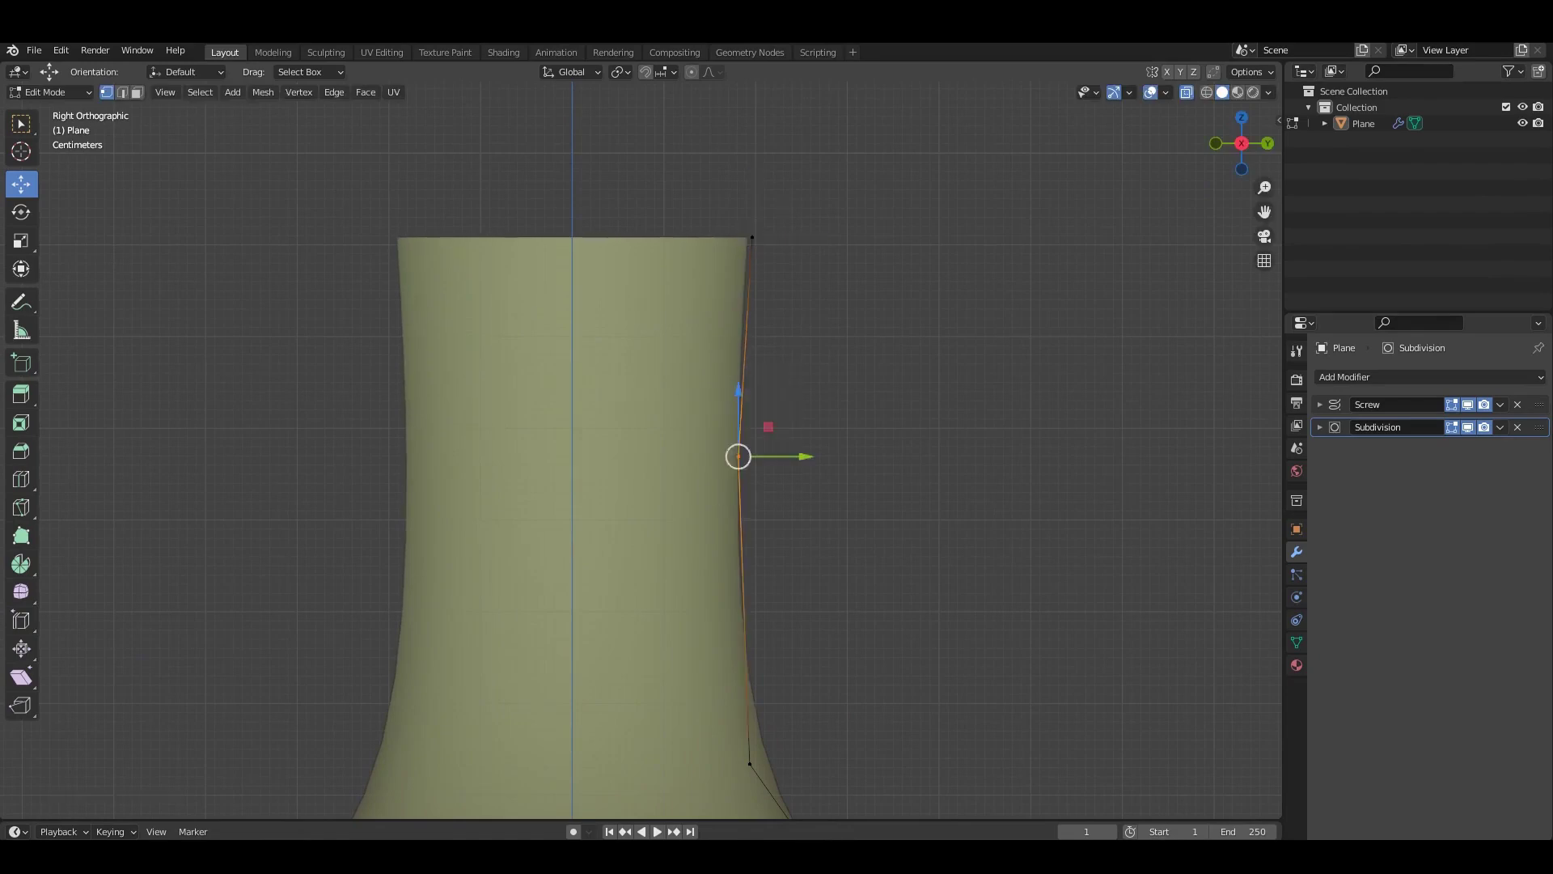
Shift a neck vertex sideways along Y to flare the neck.
{"action": "scroll", "coordinate": [738, 456], "scroll_direction": "down", "scroll_amount": 3, "text": "shift"}
{"action": "key", "text": "g"}
{"action": "key", "text": "y"}
{"action": "scroll", "coordinate": [660, 450], "scroll_direction": "down", "scroll_amount": 4}
Inspect the vase in perspective, then return to the side profile view.
{"action": "middle_click_drag", "start_coordinate": [660, 450], "coordinate": [728, 405]}
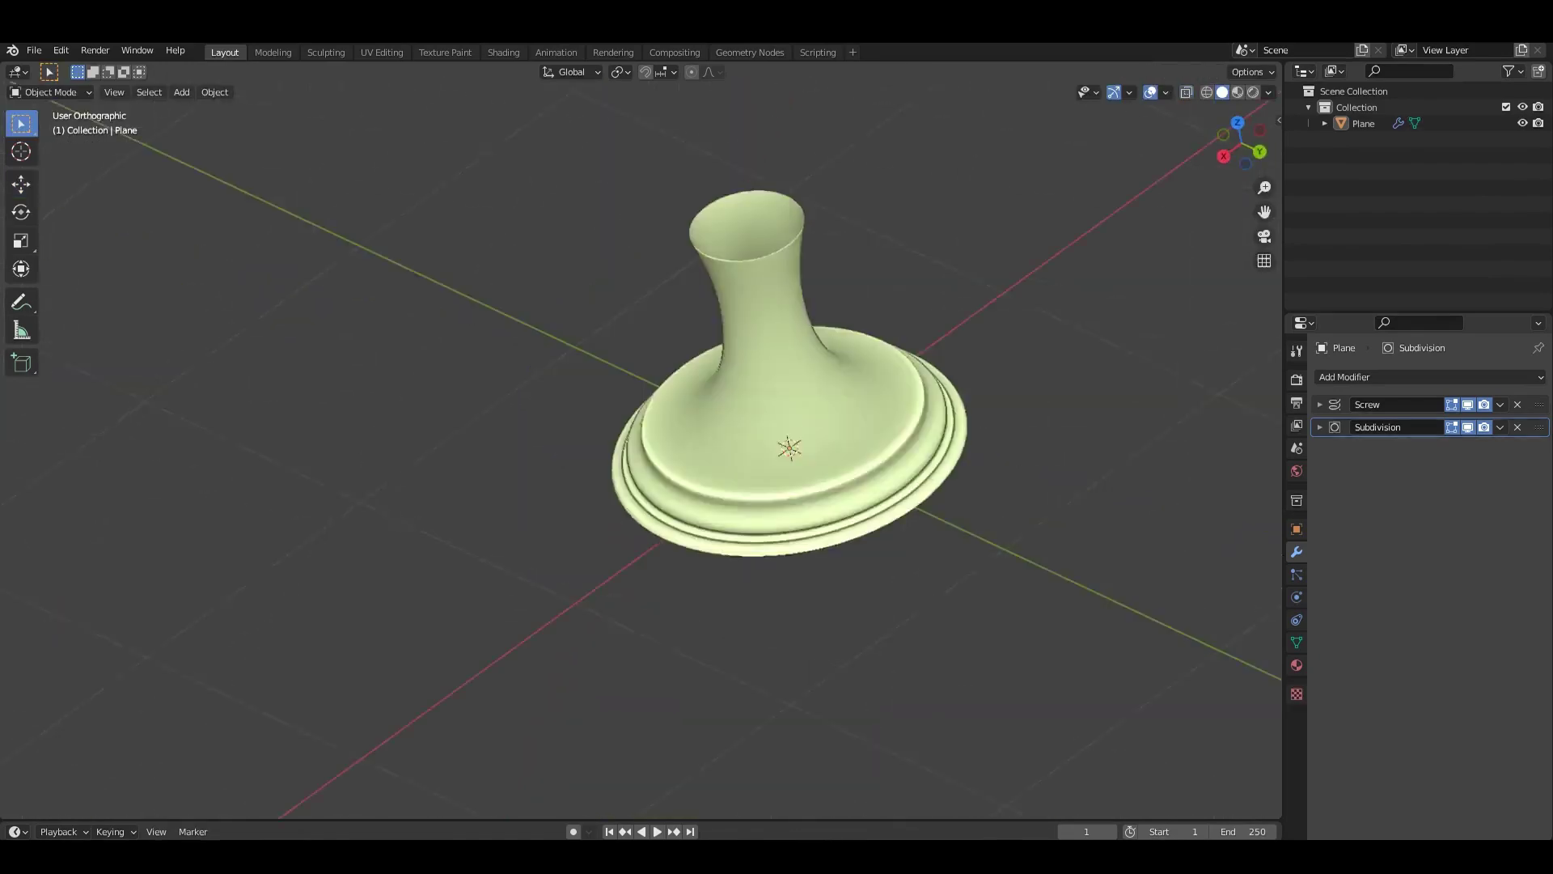
{"action": "key", "text": "KP_3"}
{"action": "scroll", "coordinate": [660, 450], "scroll_direction": "up", "scroll_amount": 3}
{"action": "scroll", "coordinate": [660, 450], "scroll_direction": "up", "scroll_amount": 2}
{"action": "scroll", "coordinate": [660, 450], "scroll_direction": "down", "scroll_amount": 1}
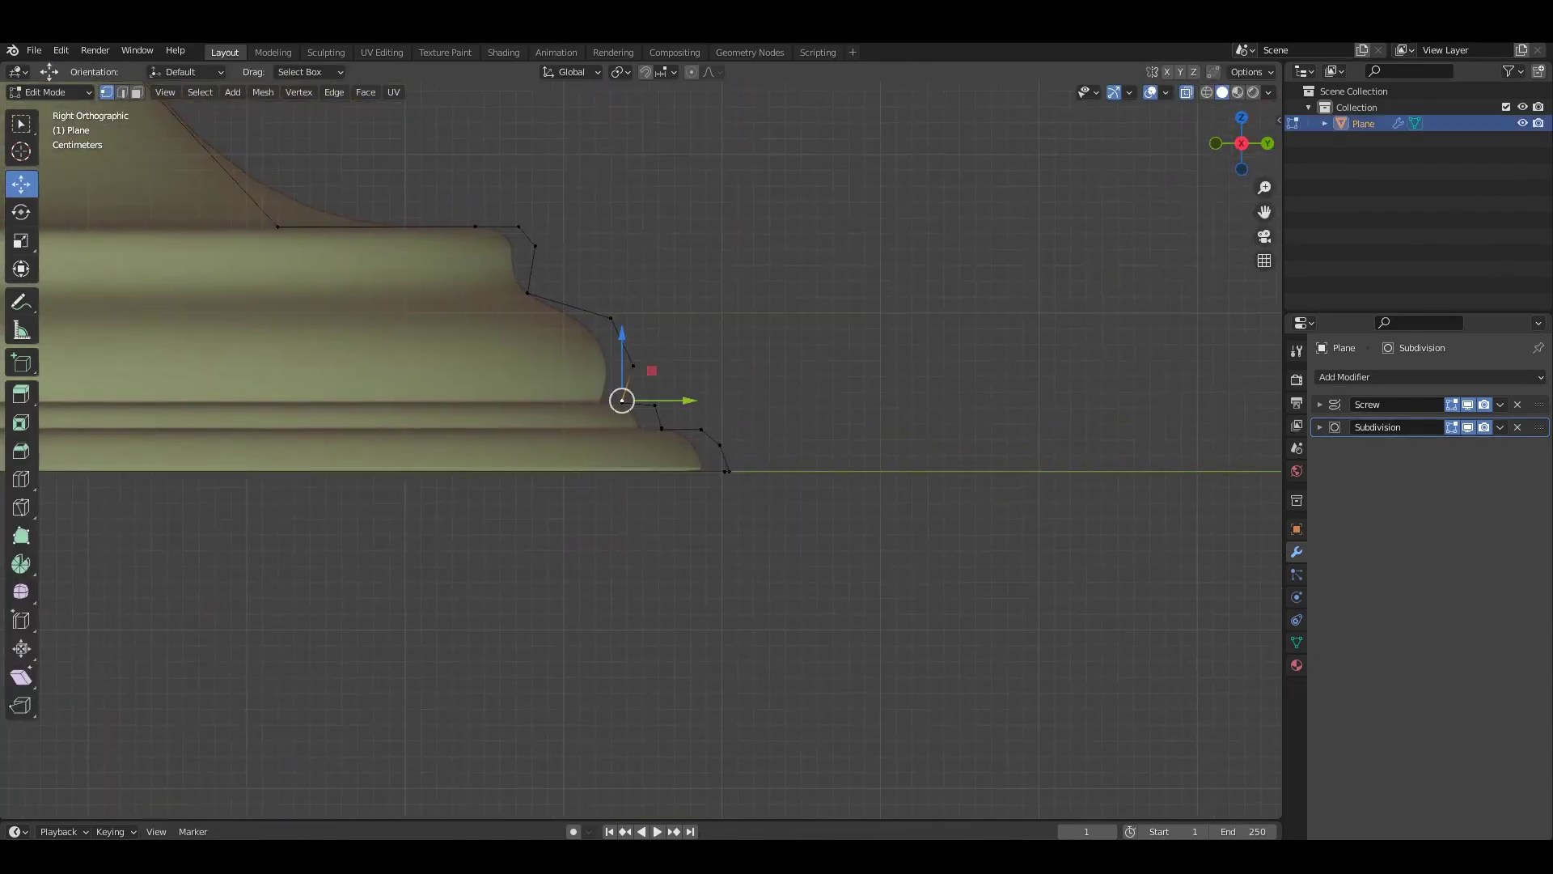
{"action": "key", "text": "a"}
{"action": "scroll", "coordinate": [660, 449], "scroll_direction": "down", "scroll_amount": 1}
{"action": "scroll", "coordinate": [660, 449], "scroll_direction": "down", "scroll_amount": 1}
Raise the bottom base vertices along Z and pull the foot vertex outward.
{"action": "mouse_move", "coordinate": [391, 117]}
{"action": "left_mouse_down"}
{"action": "mouse_move", "coordinate": [804, 485]}
{"action": "mouse_move", "coordinate": [848, 573]}
{"action": "left_mouse_up"}
{"action": "key", "text": "g"}
{"action": "key", "text": "z"}
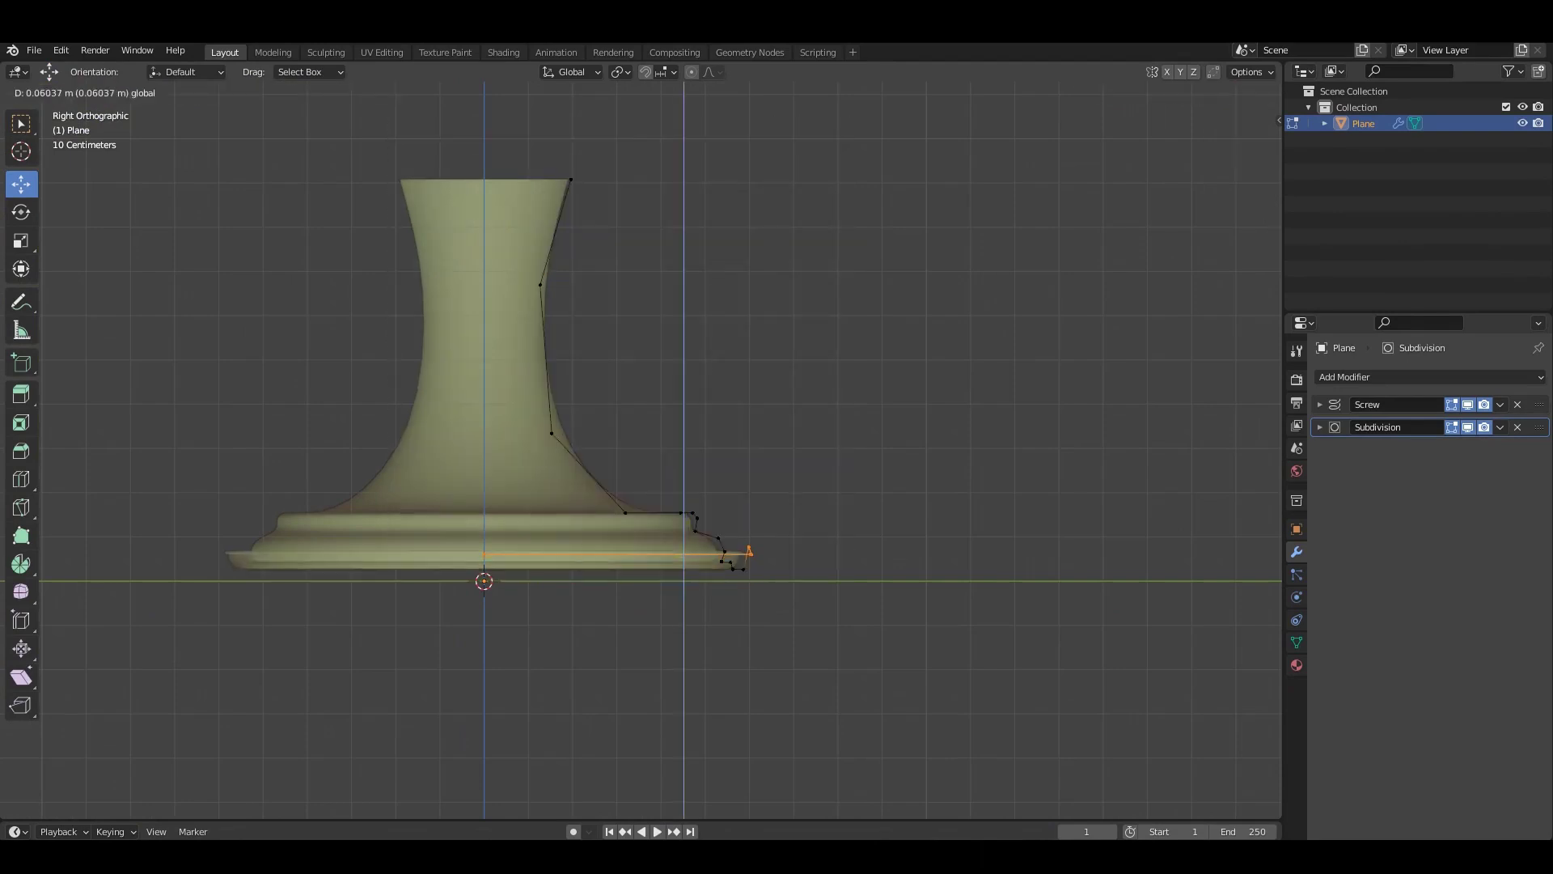
{"action": "left_click_drag", "start_coordinate": [839, 639], "coordinate": [840, 639], "text": "ctrl"}
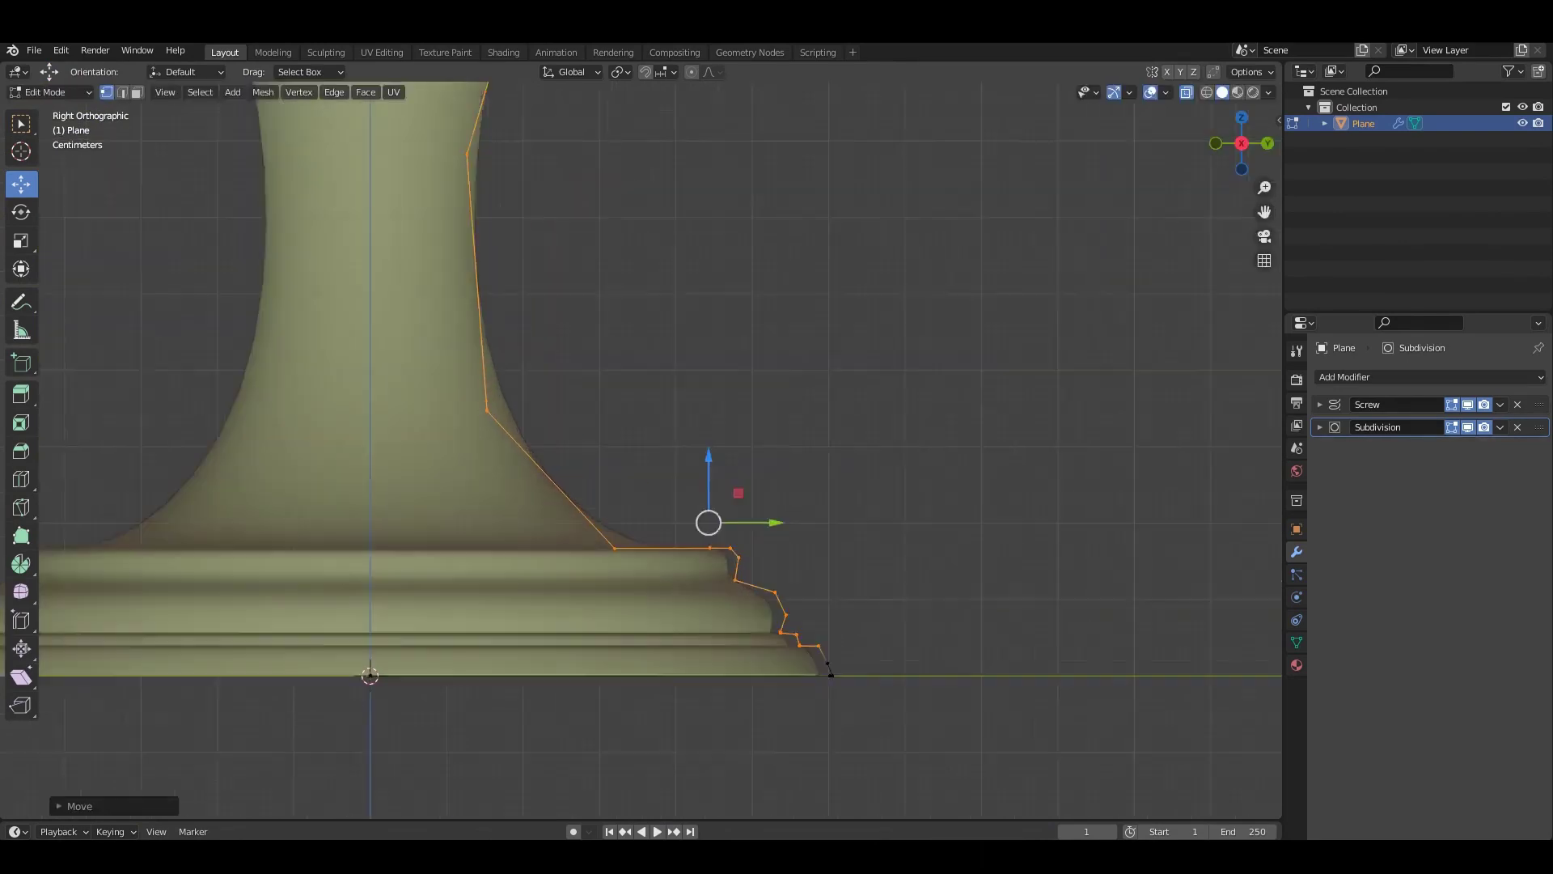
{"action": "scroll", "coordinate": [801, 603], "scroll_direction": "up", "scroll_amount": 5}
{"action": "left_click_drag", "start_coordinate": [644, 504], "coordinate": [670, 489]}
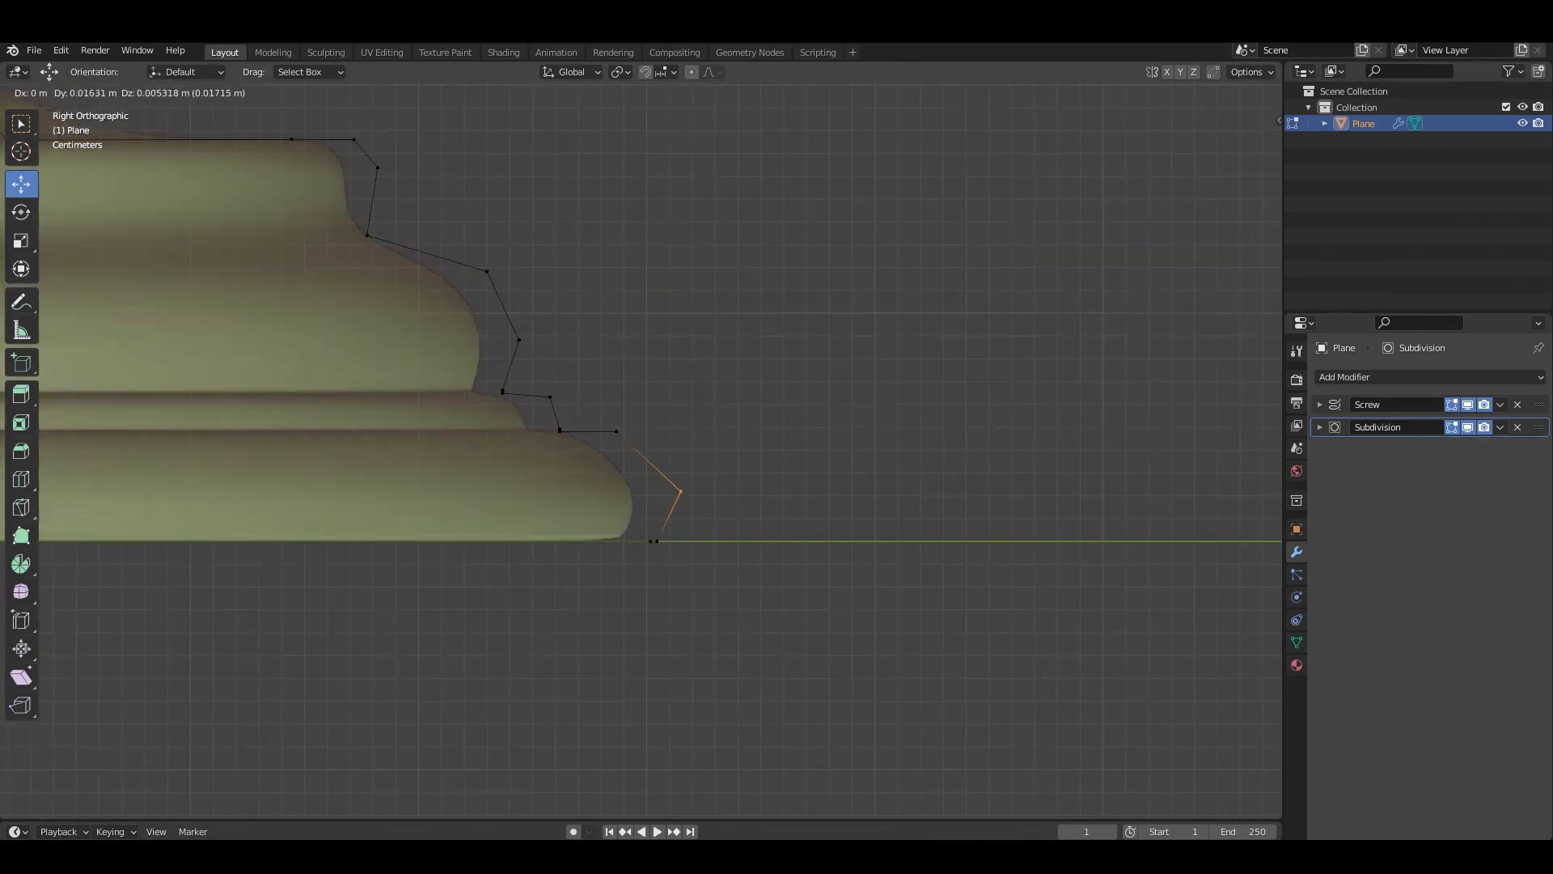
{"action": "left_click", "coordinate": [680, 491]}
{"action": "middle_click_drag", "start_coordinate": [681, 491], "coordinate": [703, 507], "text": "shift"}
{"action": "left_click_drag", "start_coordinate": [633, 403], "coordinate": [677, 473]}
Preview the smoothed base, frame the vase in X-ray, and select the top rim vertex.
{"action": "key", "text": "Tab"}
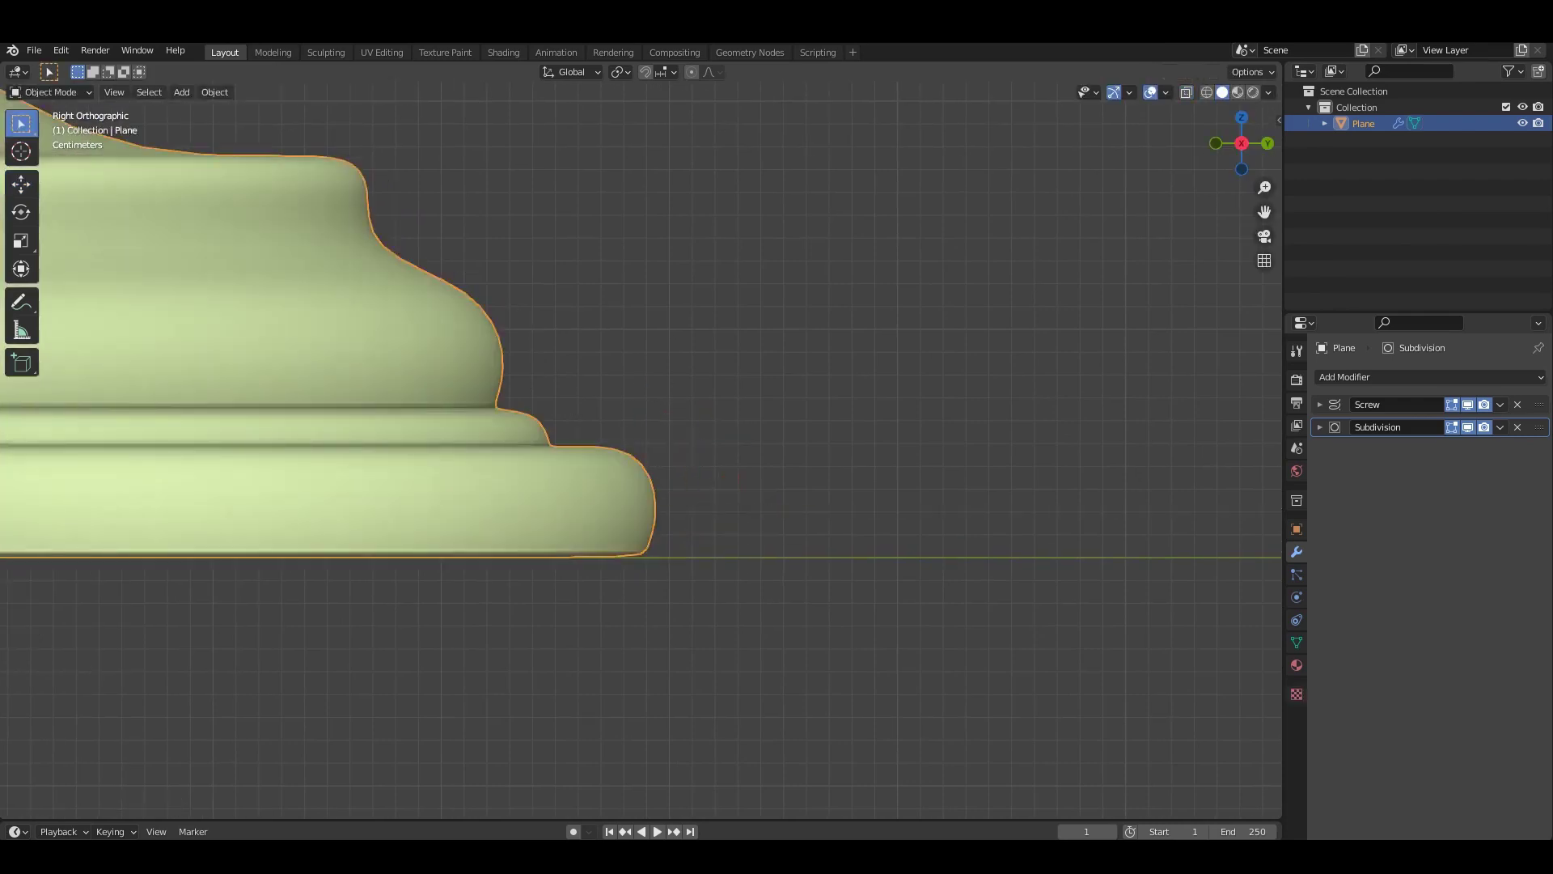
{"action": "key", "text": "alt+a"}
{"action": "key", "text": "Home"}
{"action": "key", "text": "alt+z"}
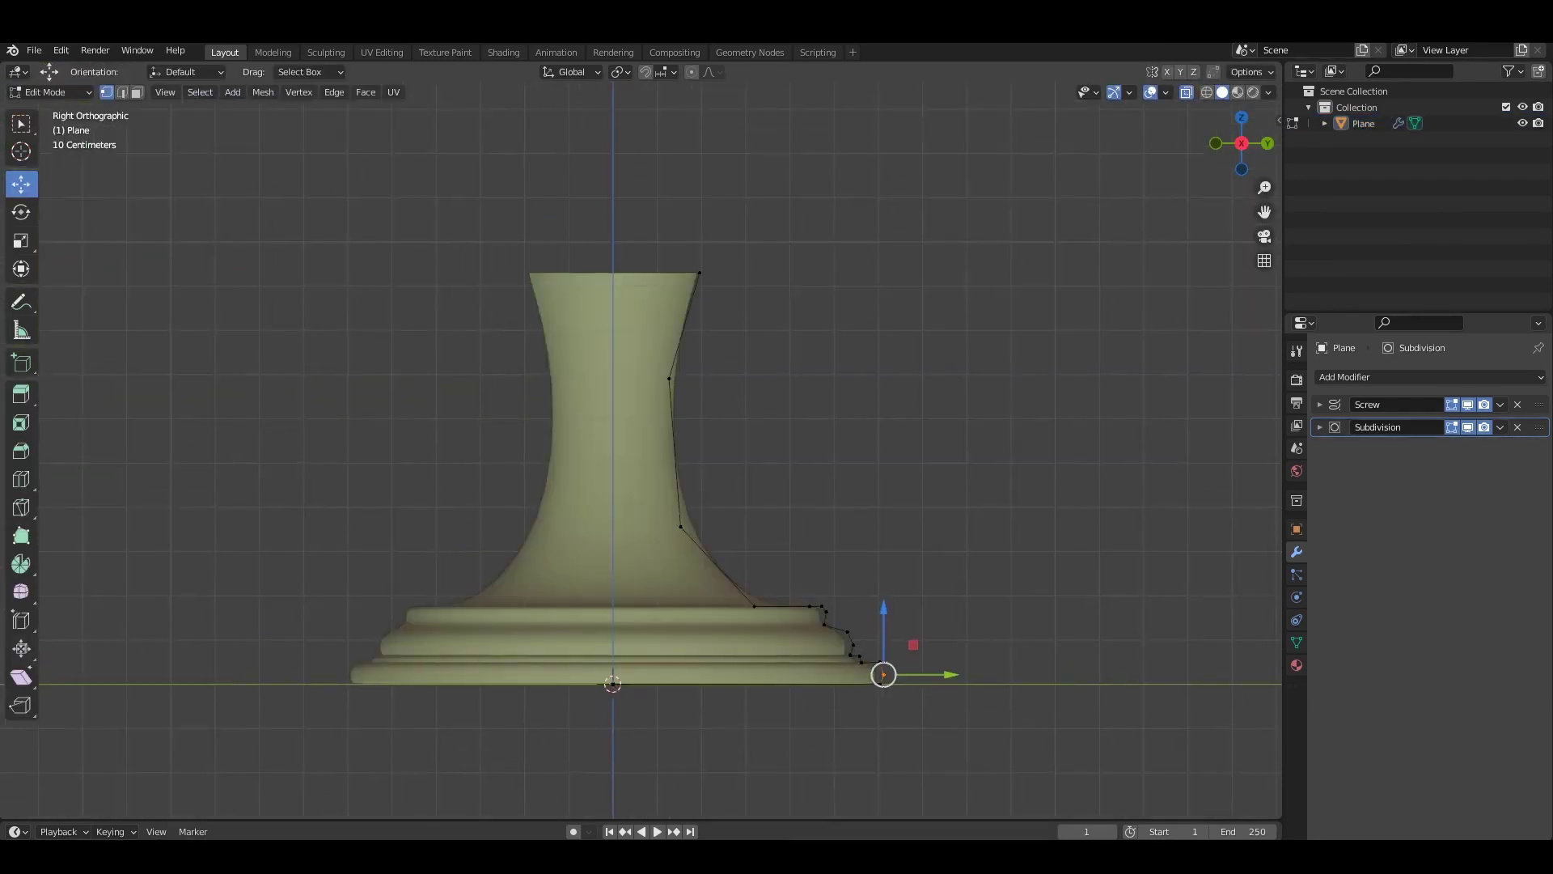
{"action": "left_click", "coordinate": [709, 200]}
{"action": "scroll", "coordinate": [709, 200], "scroll_direction": "up", "scroll_amount": 3}
{"action": "key", "text": "Return"}
{"action": "scroll", "coordinate": [660, 449], "scroll_direction": "down", "scroll_amount": 5}
Move the rim vertex and extrude a new vertex outward to flare the top.
{"action": "scroll", "coordinate": [660, 449], "scroll_direction": "up", "scroll_amount": 2}
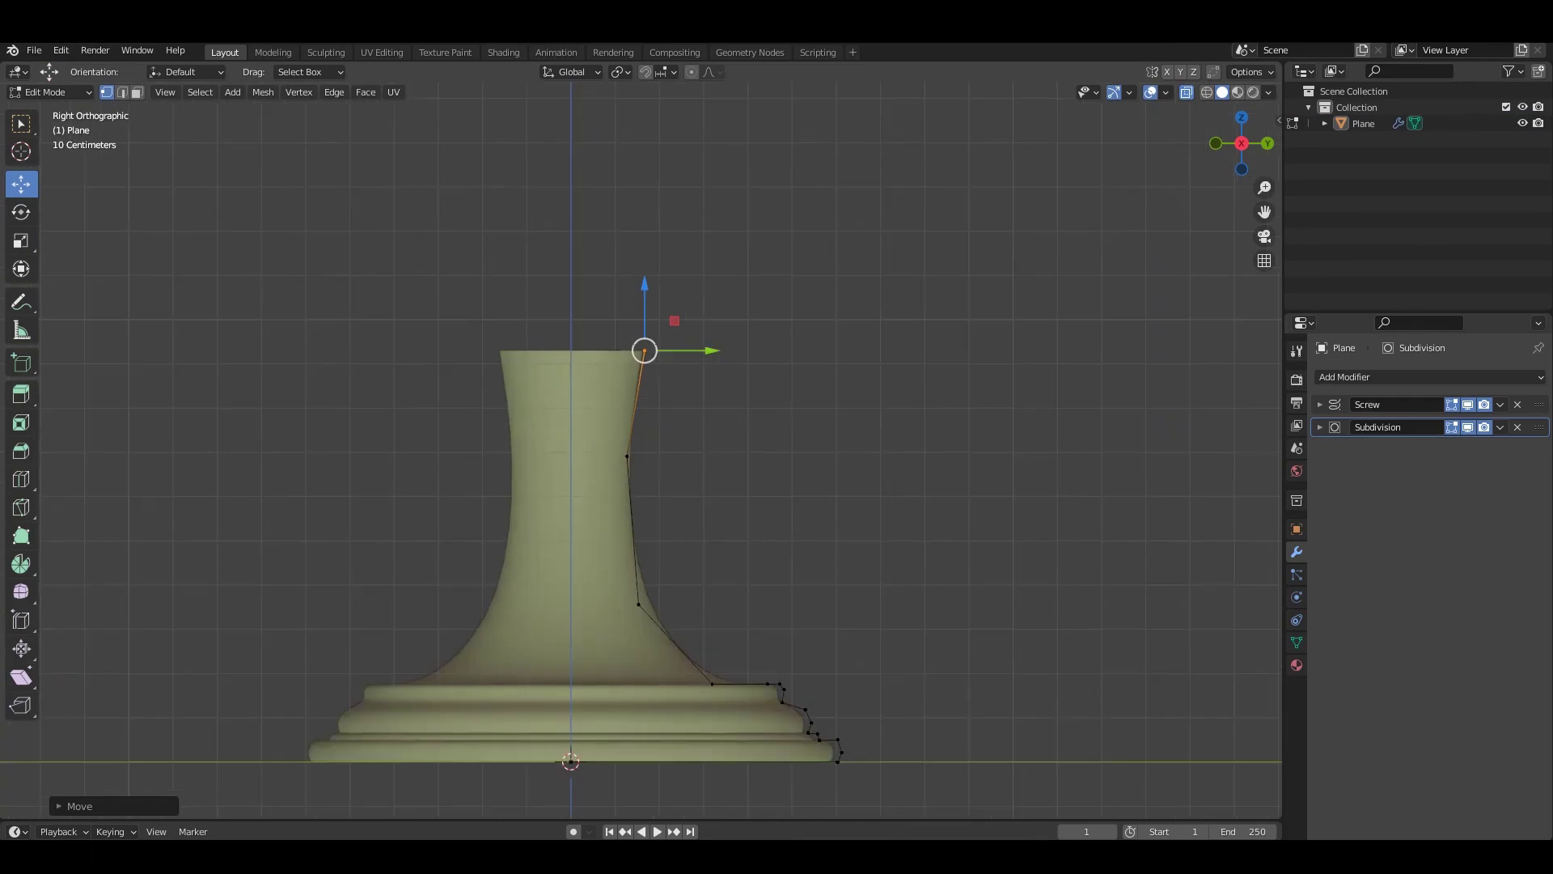
{"action": "scroll", "coordinate": [660, 449], "scroll_direction": "up", "scroll_amount": 5}
{"action": "scroll", "coordinate": [660, 449], "scroll_direction": "up", "scroll_amount": 5}
{"action": "scroll", "coordinate": [728, 405], "scroll_direction": "down", "scroll_amount": 3}
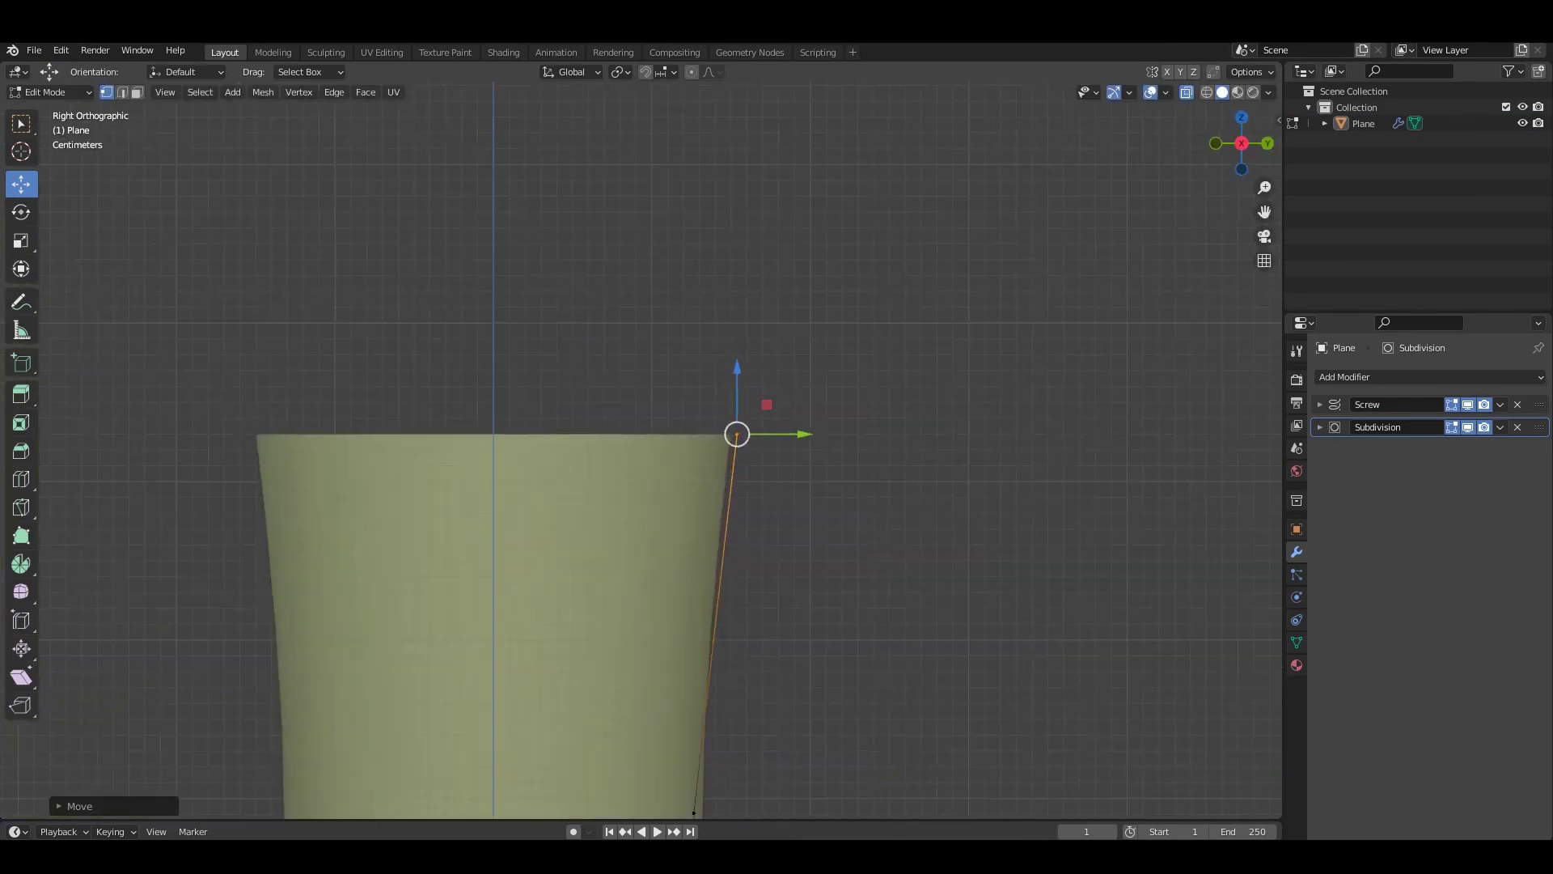
{"action": "key", "text": "g"}
{"action": "key", "text": "Return"}
{"action": "key", "text": "e"}
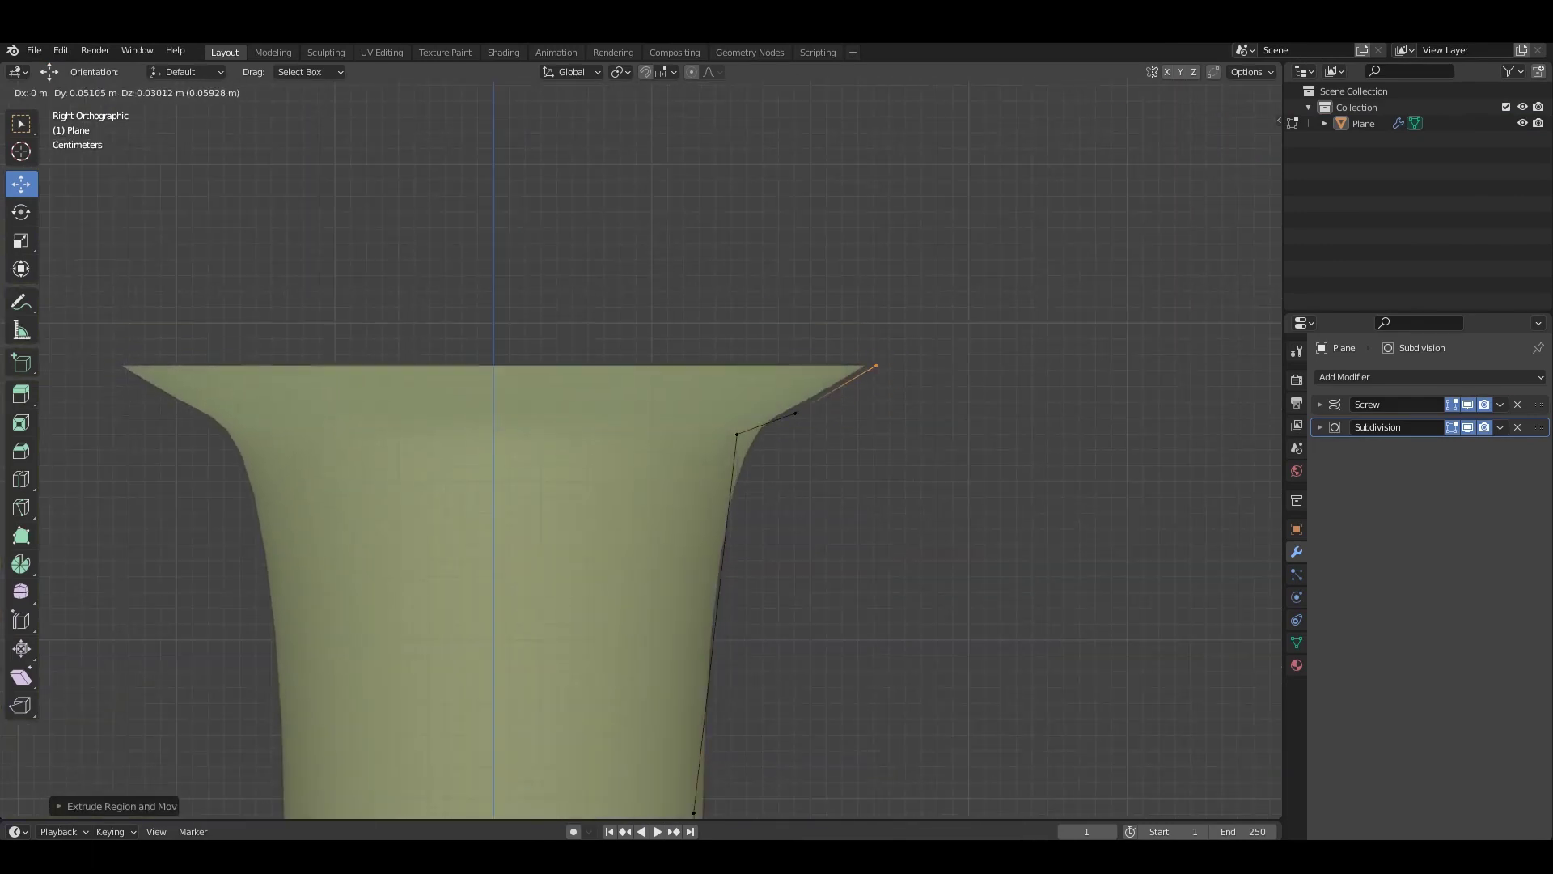
{"action": "mouse_move", "coordinate": [809, 437]}
{"action": "middle_mouse_down", "text": "shift"}
{"action": "mouse_move", "coordinate": [762, 412]}
{"action": "mouse_move", "coordinate": [789, 453]}
{"action": "middle_mouse_up", "text": "shift"}
{"action": "key", "text": "Return"}
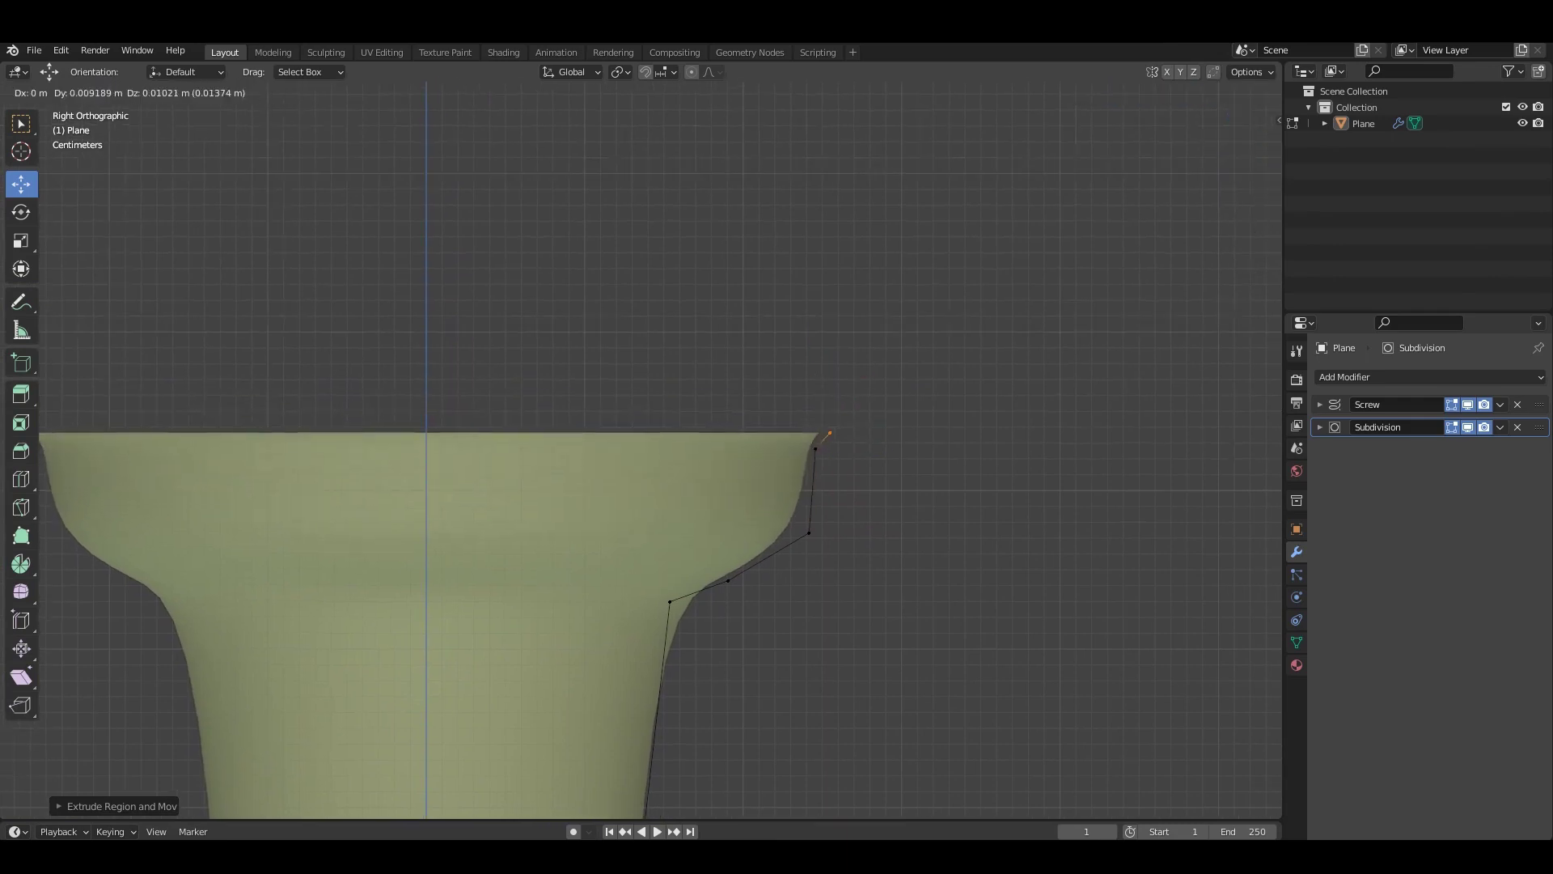
Extrude two more vertices and lower the collar slope vertices into a rounded collar.
{"action": "key", "text": "Return"}
{"action": "key", "text": "e"}
{"action": "key", "text": "Return"}
{"action": "key", "text": "e"}
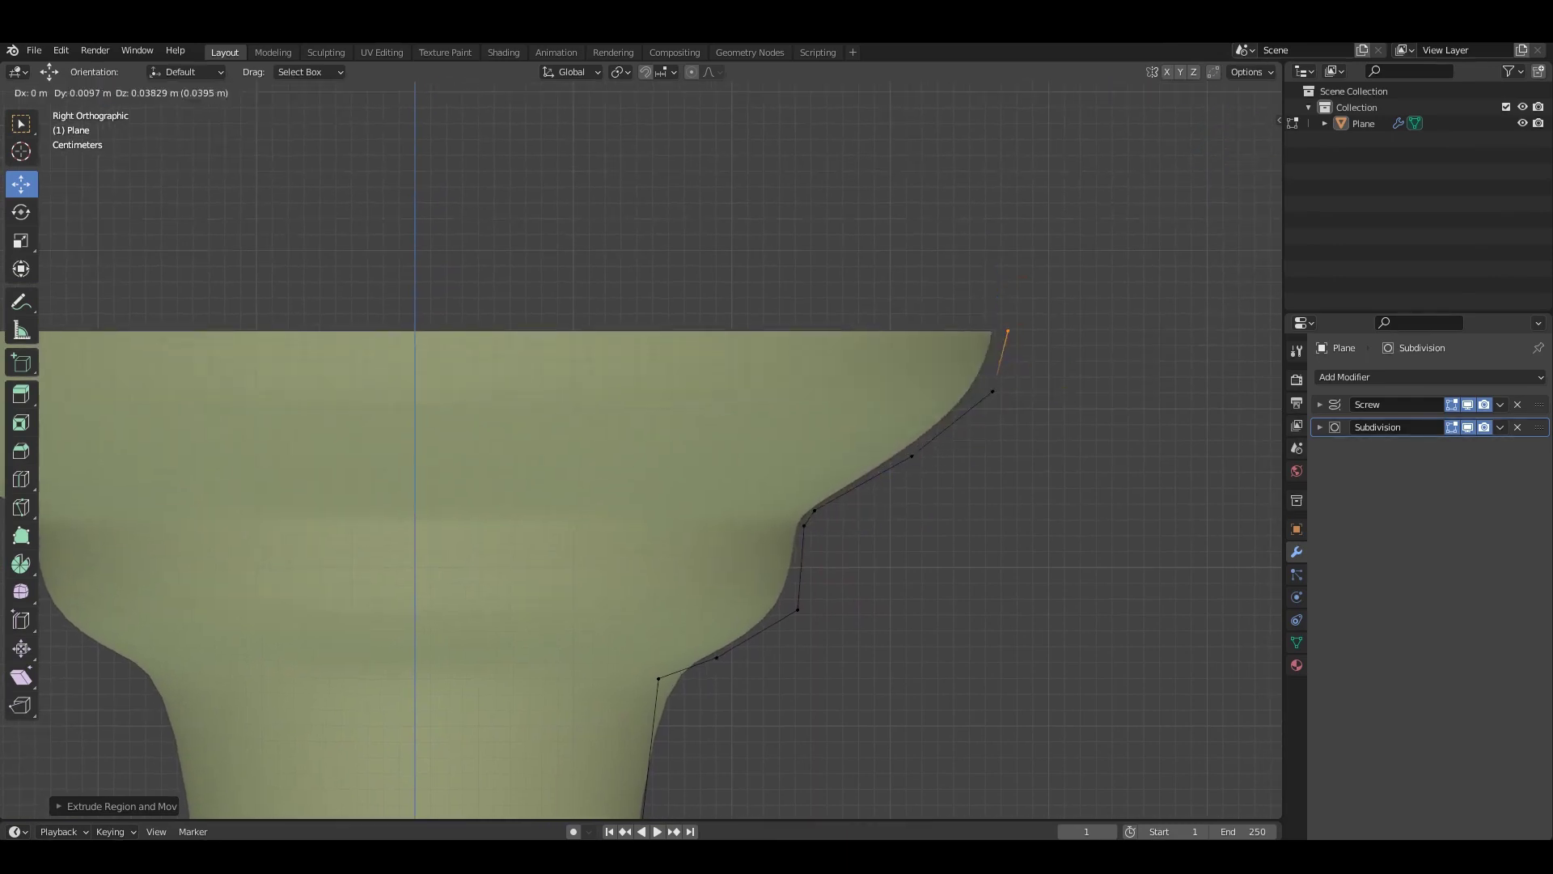
{"action": "key", "text": "Return"}
{"action": "key", "text": "e"}
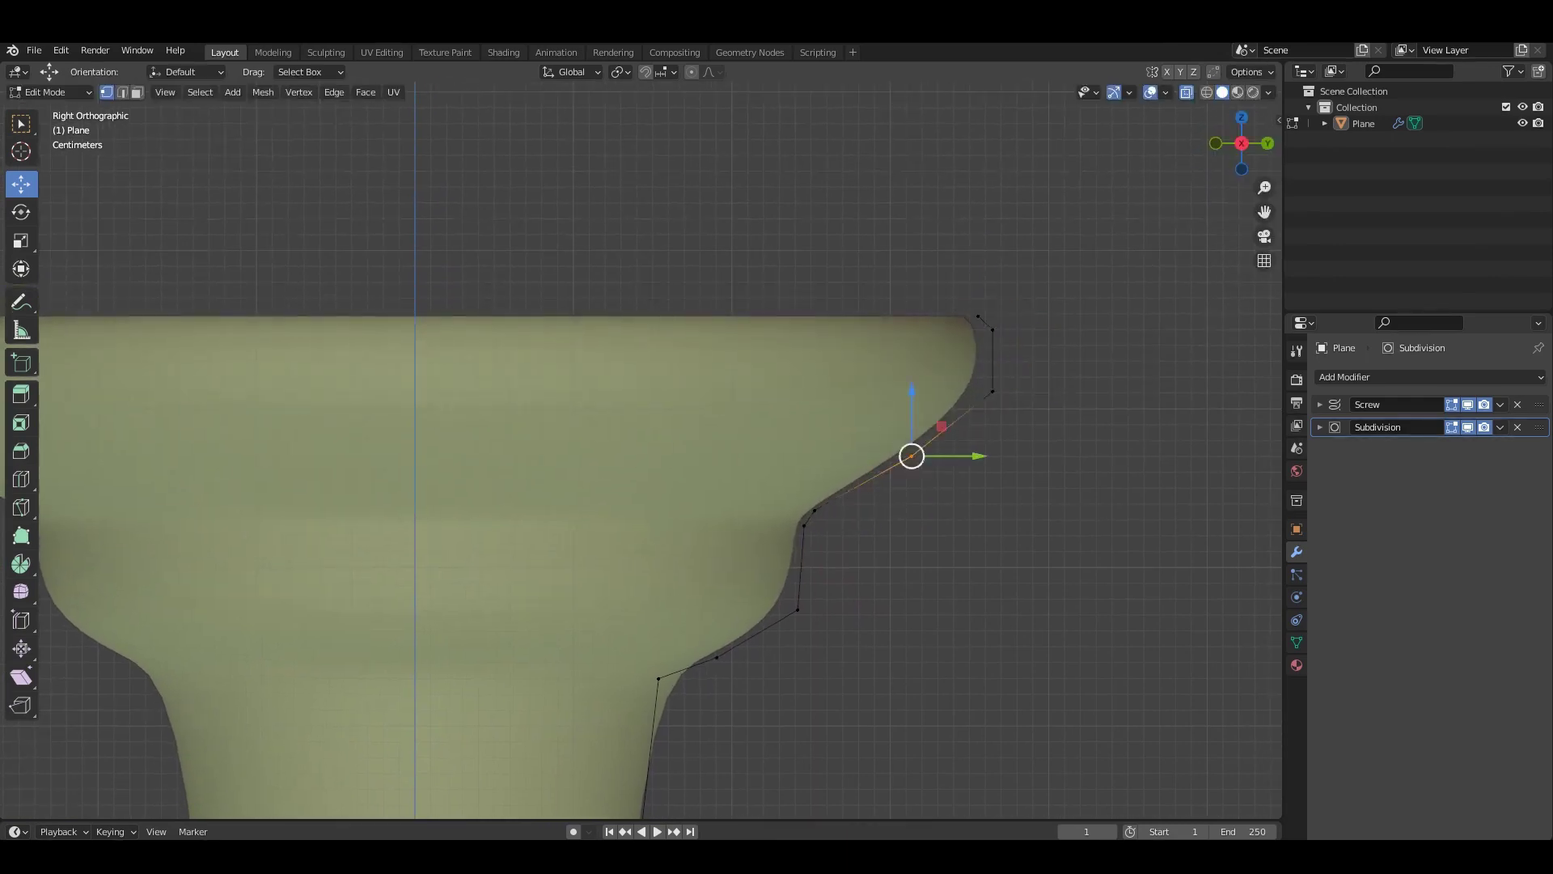
{"action": "left_click", "coordinate": [798, 609]}
{"action": "key", "text": "g"}
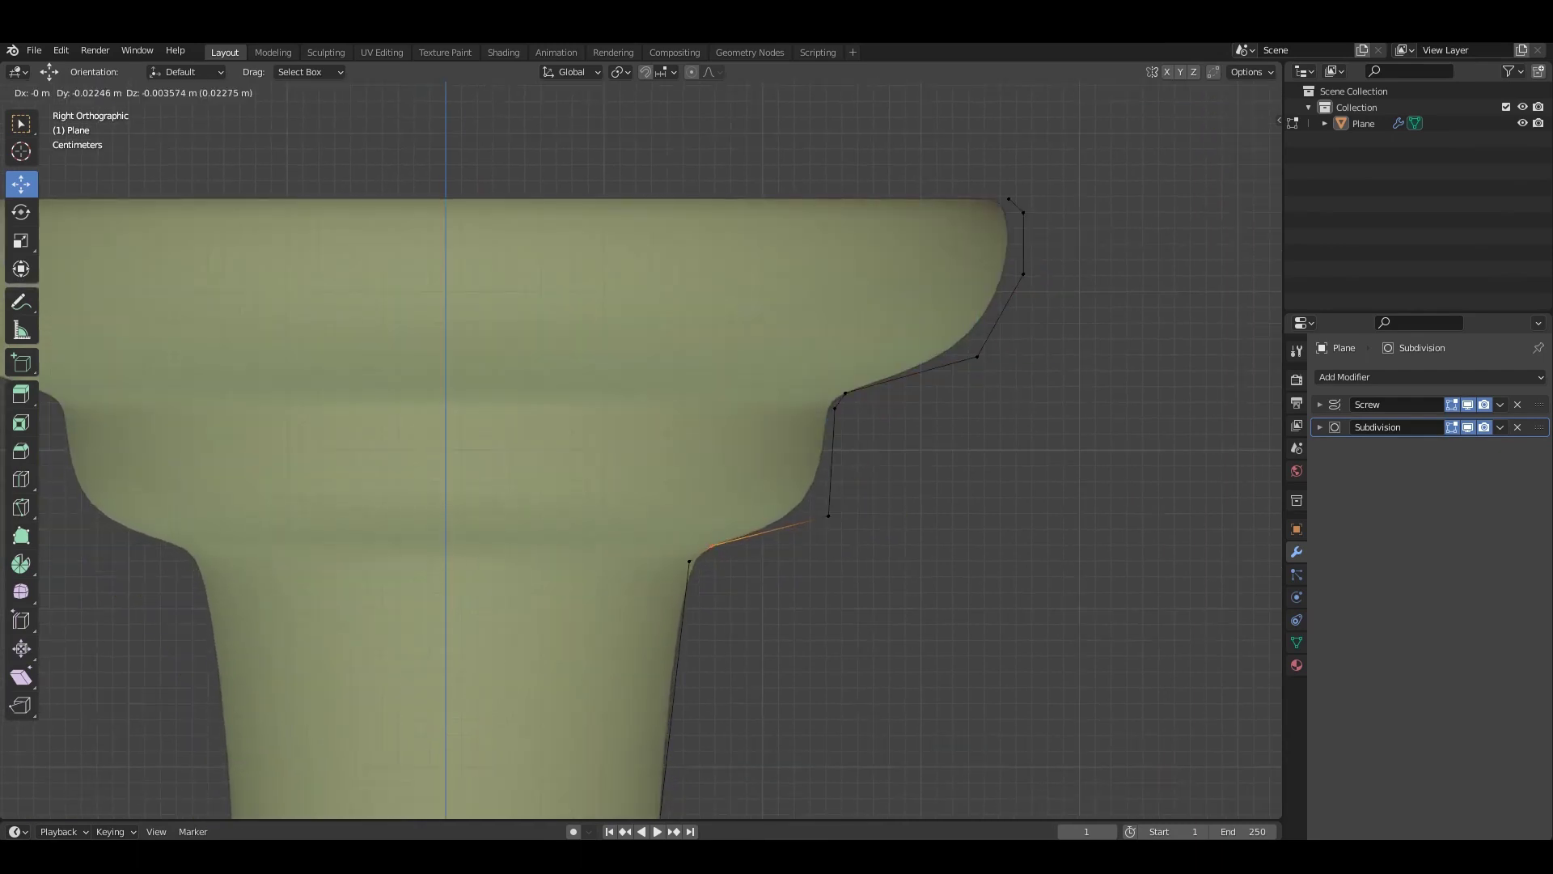
{"action": "key", "text": "Return"}
{"action": "middle_click_drag", "start_coordinate": [841, 465], "coordinate": [807, 574], "text": "shift"}
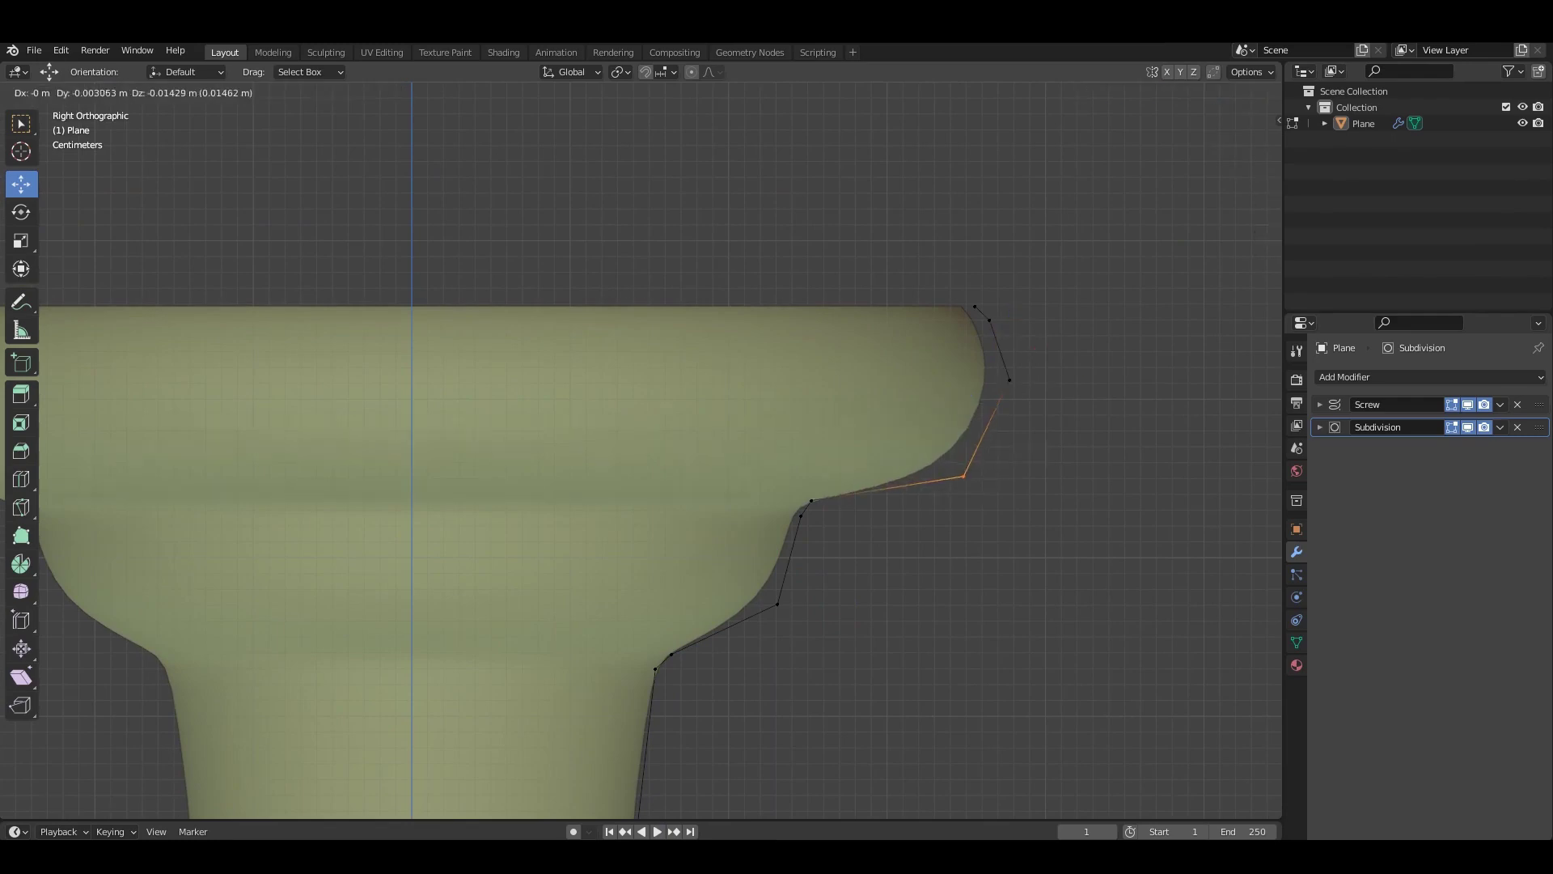
{"action": "key", "text": "Return"}
Settle the adjusted collar vertices in their final positions.
{"action": "scroll", "coordinate": [919, 587], "scroll_direction": "up", "scroll_amount": 3}
{"action": "key", "text": "Return"}
{"action": "scroll", "coordinate": [709, 466], "scroll_direction": "down", "scroll_amount": 5}
{"action": "scroll", "coordinate": [688, 534], "scroll_direction": "up", "scroll_amount": 6}
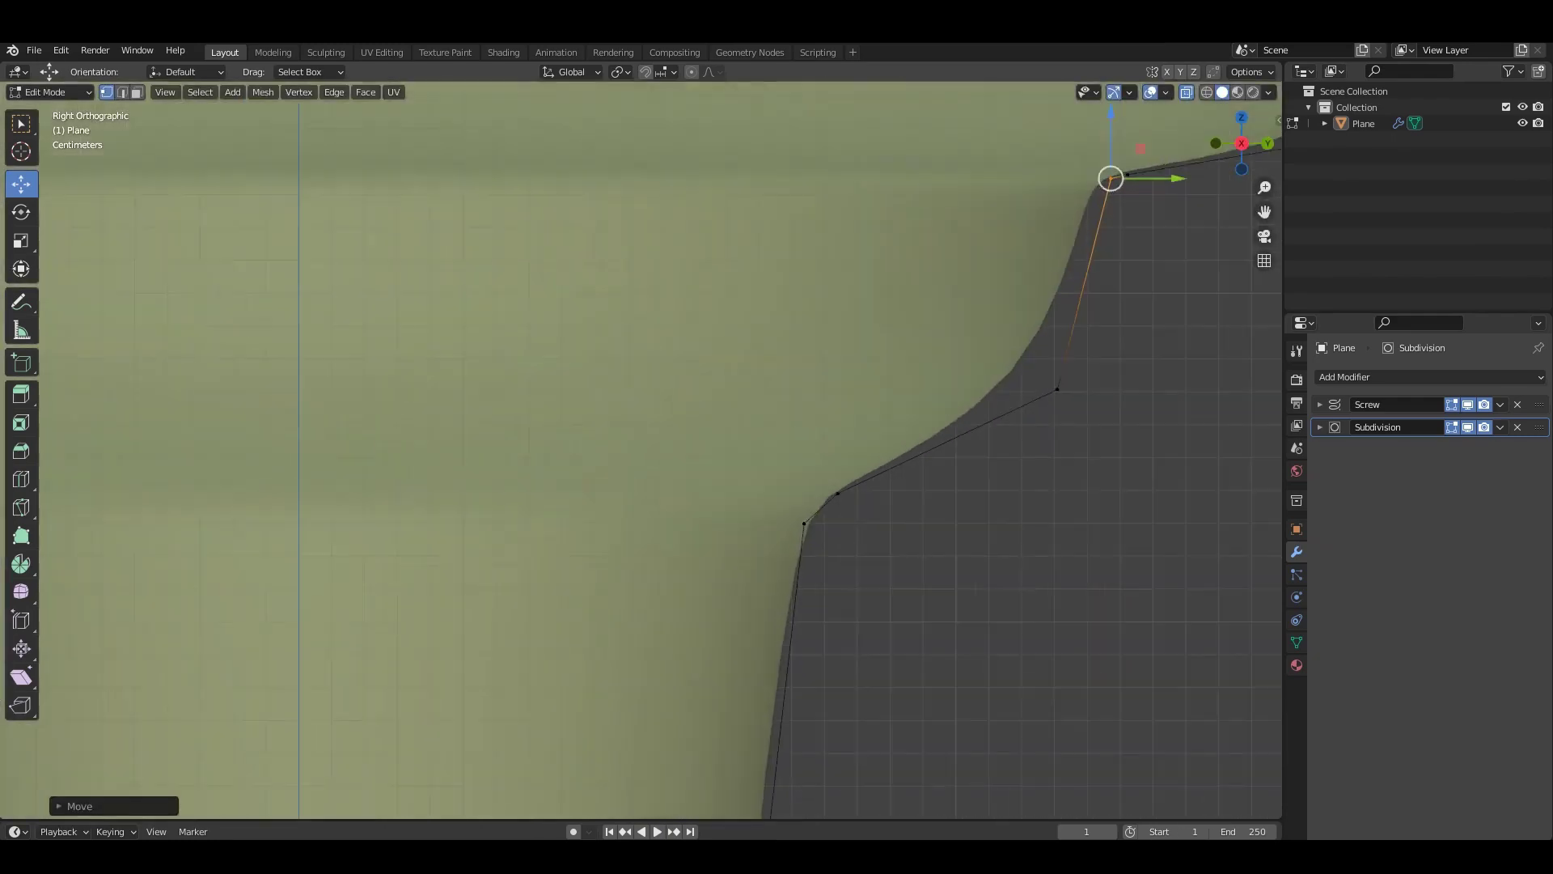
{"action": "key", "text": "Return"}
{"action": "scroll", "coordinate": [821, 503], "scroll_direction": "down", "scroll_amount": 4}
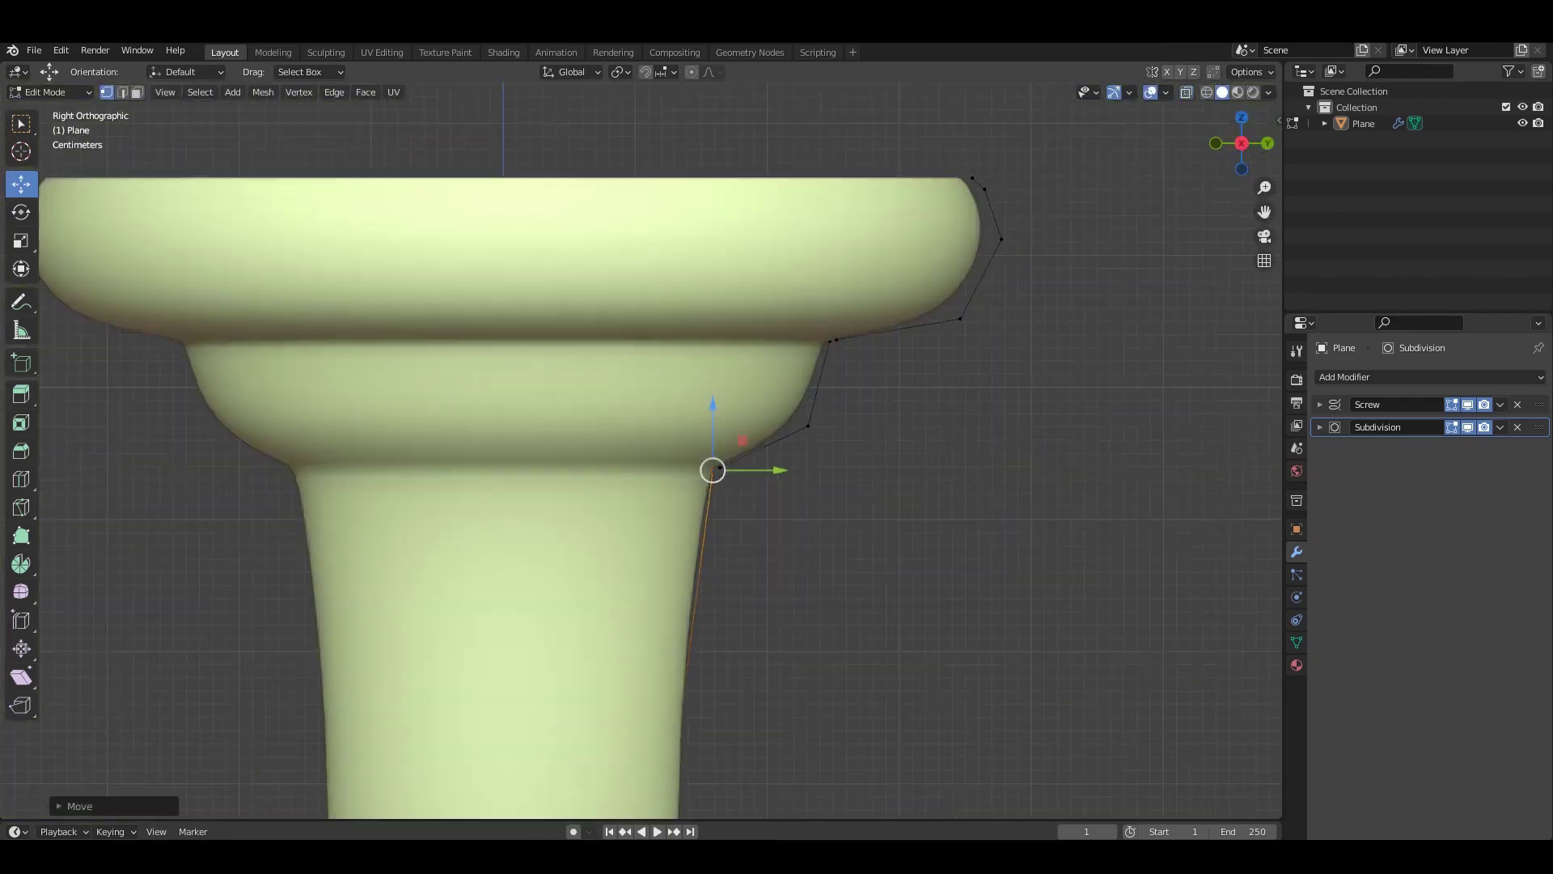
{"action": "scroll", "coordinate": [711, 468], "scroll_direction": "down", "scroll_amount": 3}
Extrude upward from the collar's top-right vertex to start the flaring cup.
{"action": "scroll", "coordinate": [690, 388], "scroll_direction": "up", "scroll_amount": 2}
{"action": "scroll", "coordinate": [635, 690], "scroll_direction": "up", "scroll_amount": 2}
{"action": "scroll", "coordinate": [937, 597], "scroll_direction": "up", "scroll_amount": 4}
{"action": "left_click", "coordinate": [936, 596]}
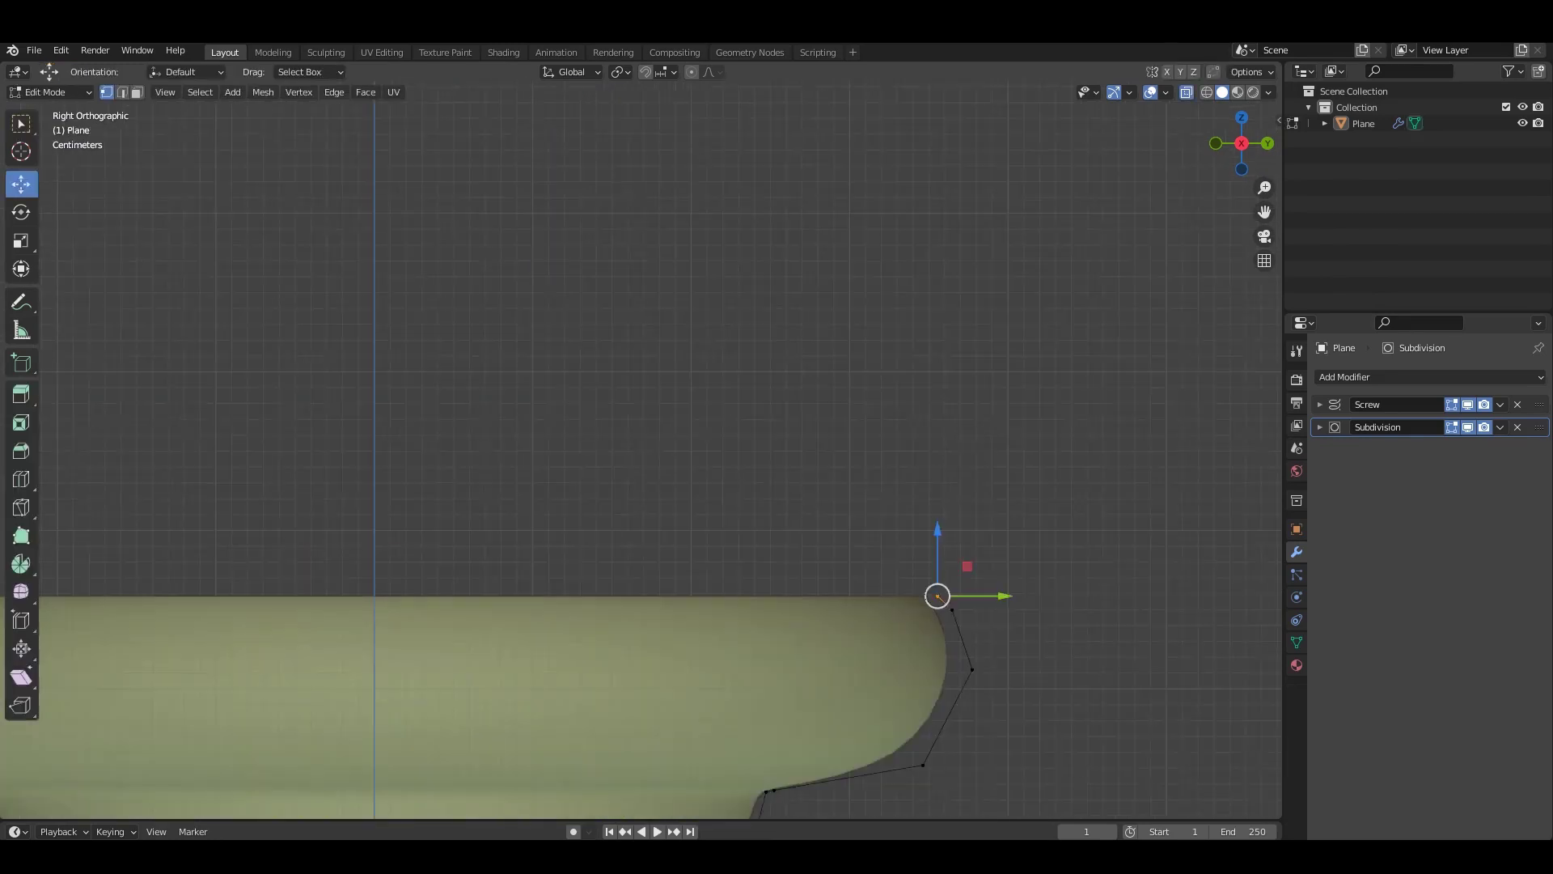
{"action": "key", "text": "Return"}
{"action": "scroll", "coordinate": [776, 485], "scroll_direction": "down", "scroll_amount": 4}
Extrude several more profile vertices to raise the goblet's cup wall.
{"action": "key", "text": "e"}
{"action": "key", "text": "Return"}
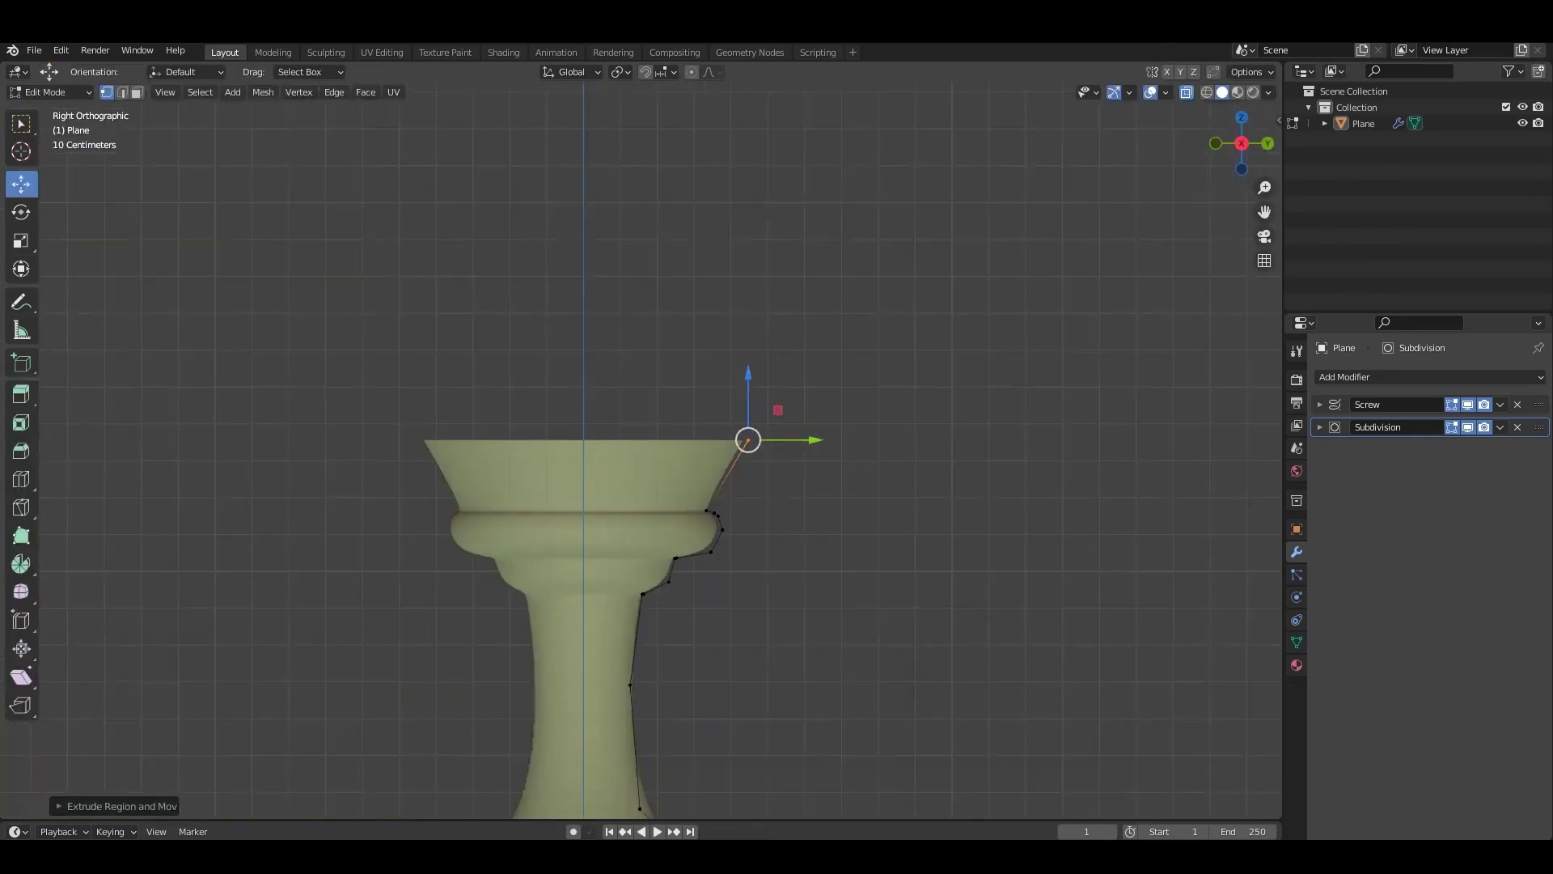
{"action": "key", "text": "e"}
{"action": "scroll", "coordinate": [728, 445], "scroll_direction": "up", "scroll_amount": 4}
{"action": "key", "text": "Return"}
{"action": "scroll", "coordinate": [728, 445], "scroll_direction": "down", "scroll_amount": 4}
{"action": "key", "text": "e"}
{"action": "scroll", "coordinate": [728, 445], "scroll_direction": "up", "scroll_amount": 4}
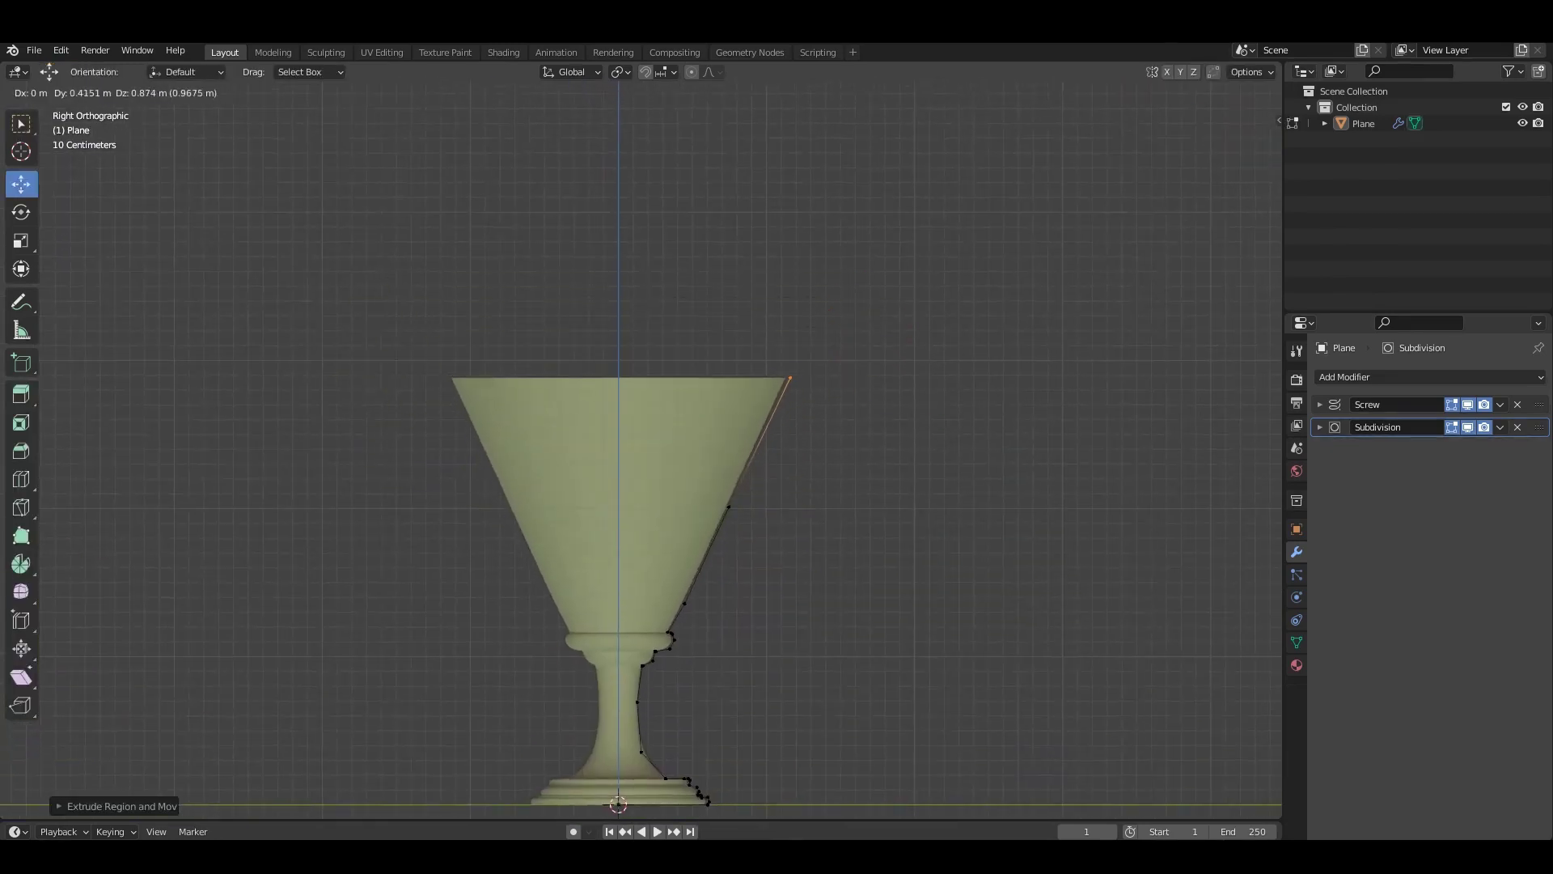
Move the mid-side cup vertex along Y to round and swell the cup wall.
{"action": "middle_click_drag", "start_coordinate": [729, 507], "coordinate": [730, 440], "text": "shift"}
{"action": "left_click", "coordinate": [729, 440]}
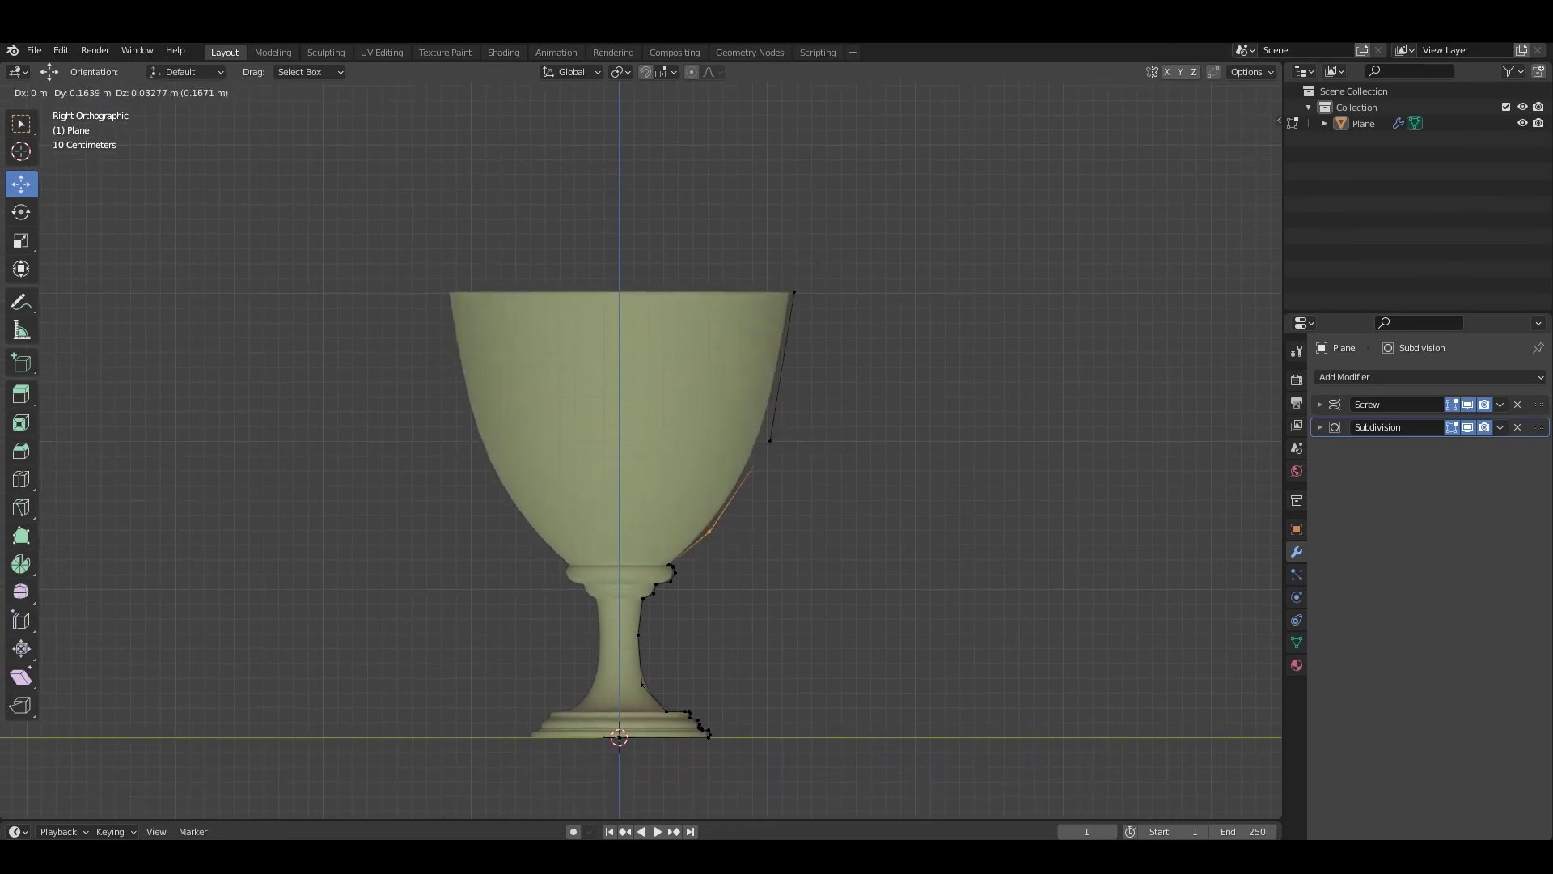
{"action": "left_click_drag", "start_coordinate": [724, 254], "coordinate": [881, 348]}
{"action": "key", "text": "g"}
{"action": "key", "text": "y"}
{"action": "key", "text": "Return"}
{"action": "scroll", "coordinate": [809, 340], "scroll_direction": "up", "scroll_amount": 2}
{"action": "left_click_drag", "start_coordinate": [784, 356], "coordinate": [943, 485]}
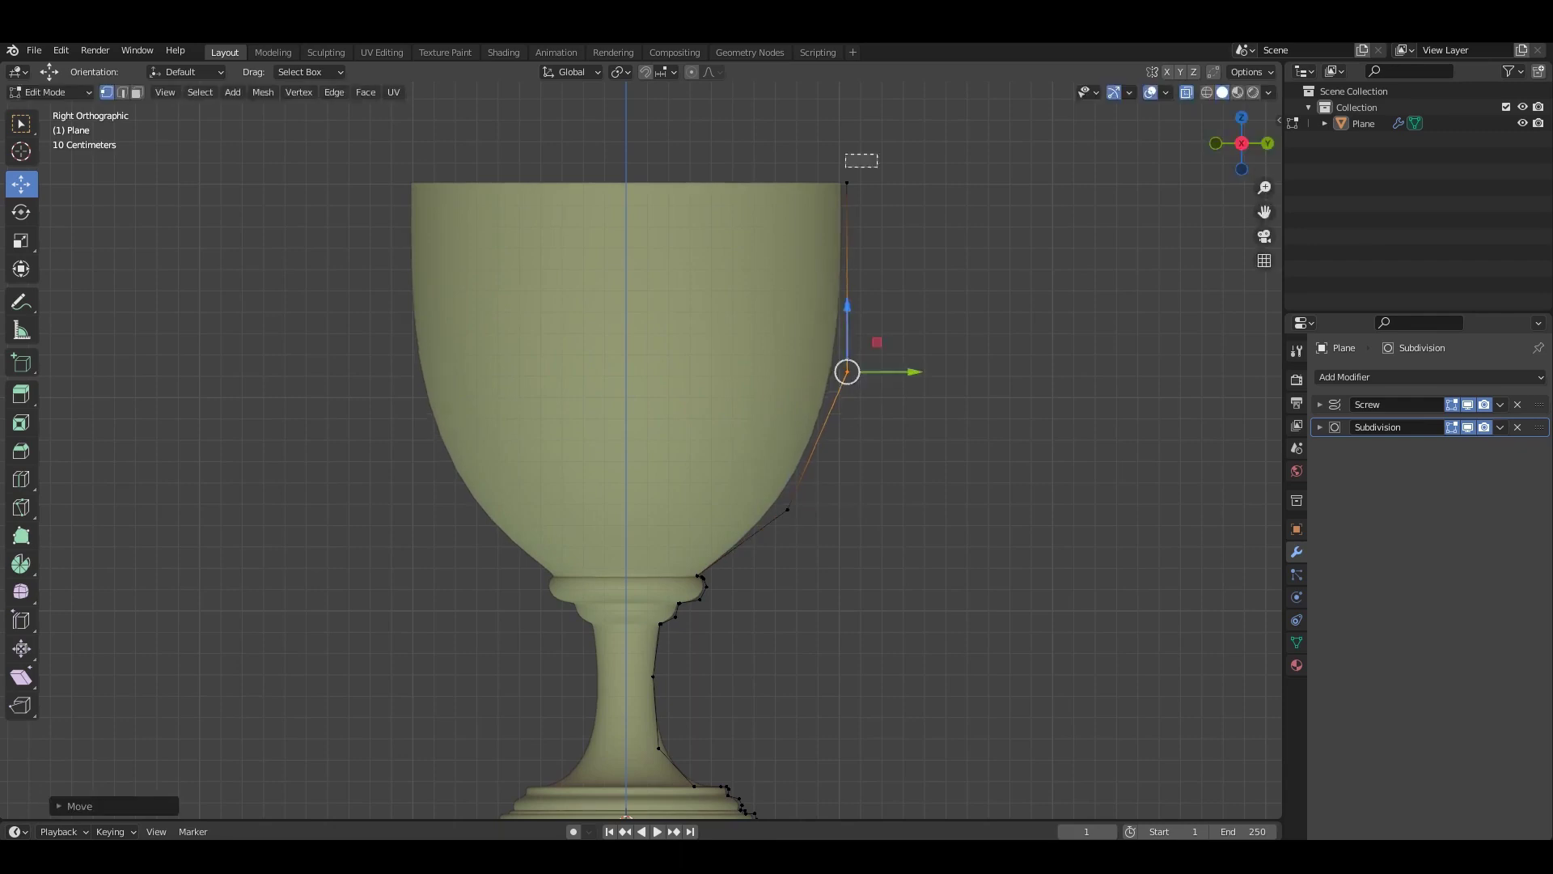
Adjust the lower and upper cup side vertices to refine the cup curve.
{"action": "middle_click_drag", "start_coordinate": [787, 510], "coordinate": [792, 477], "text": "shift"}
{"action": "left_click", "coordinate": [792, 478]}
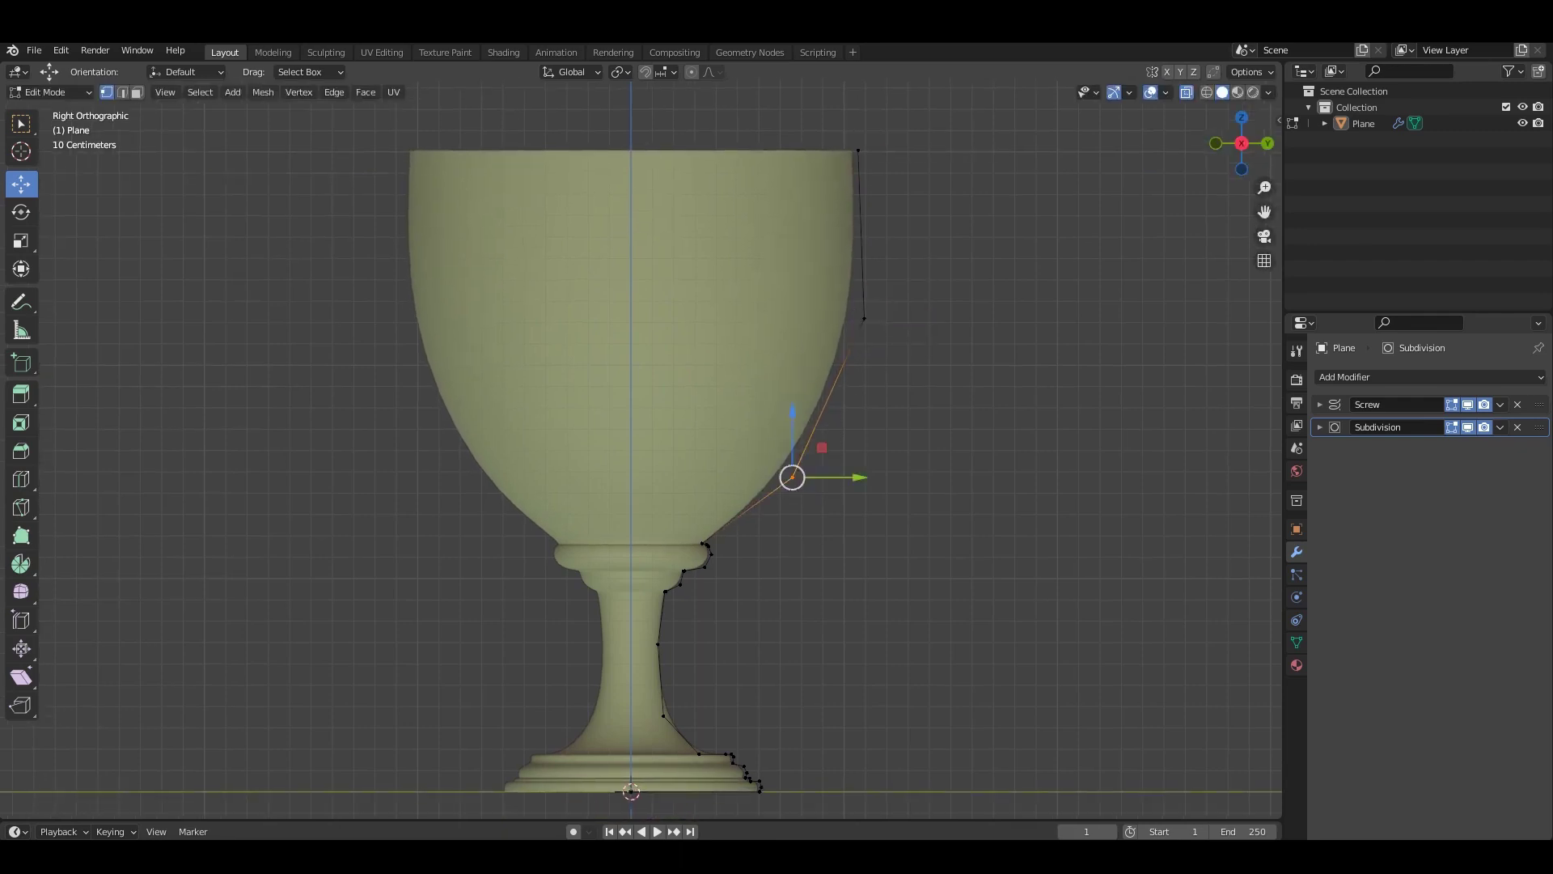
{"action": "middle_click_drag", "start_coordinate": [864, 318], "coordinate": [841, 421], "text": "shift"}
{"action": "left_click", "coordinate": [841, 421]}
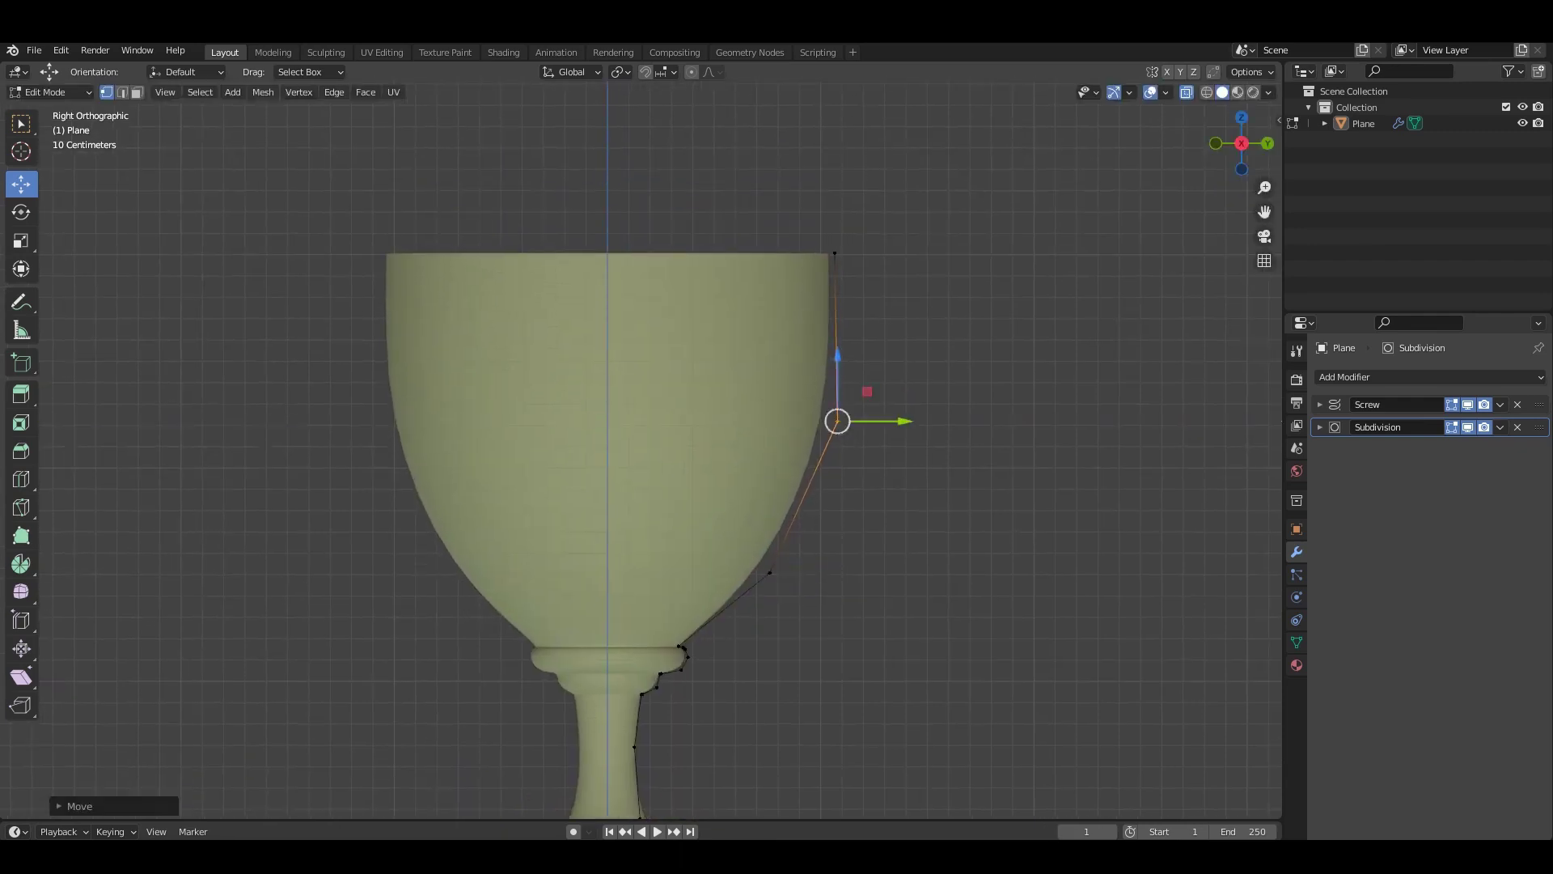
{"action": "middle_click_drag", "start_coordinate": [835, 253], "coordinate": [778, 420], "text": "shift"}
{"action": "left_click", "coordinate": [778, 420]}
{"action": "scroll", "coordinate": [710, 387], "scroll_direction": "up", "scroll_amount": 4}
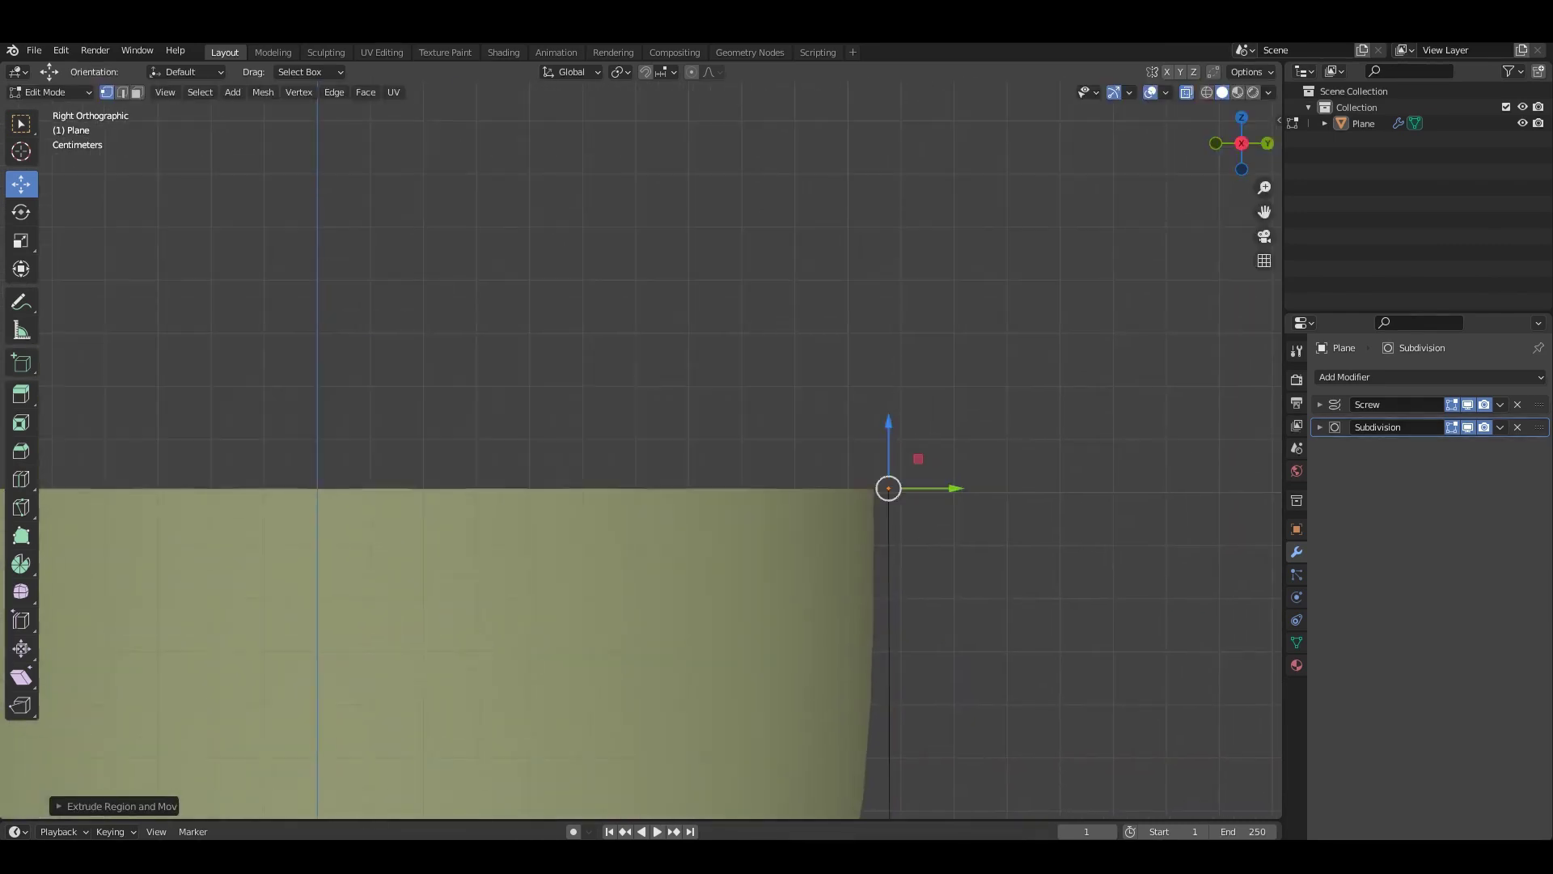
Extrude new vertices straight up from the cup rim to form a lip.
{"action": "key", "text": "e"}
{"action": "key", "text": "z"}
{"action": "left_click", "coordinate": [889, 488]}
{"action": "key", "text": "g"}
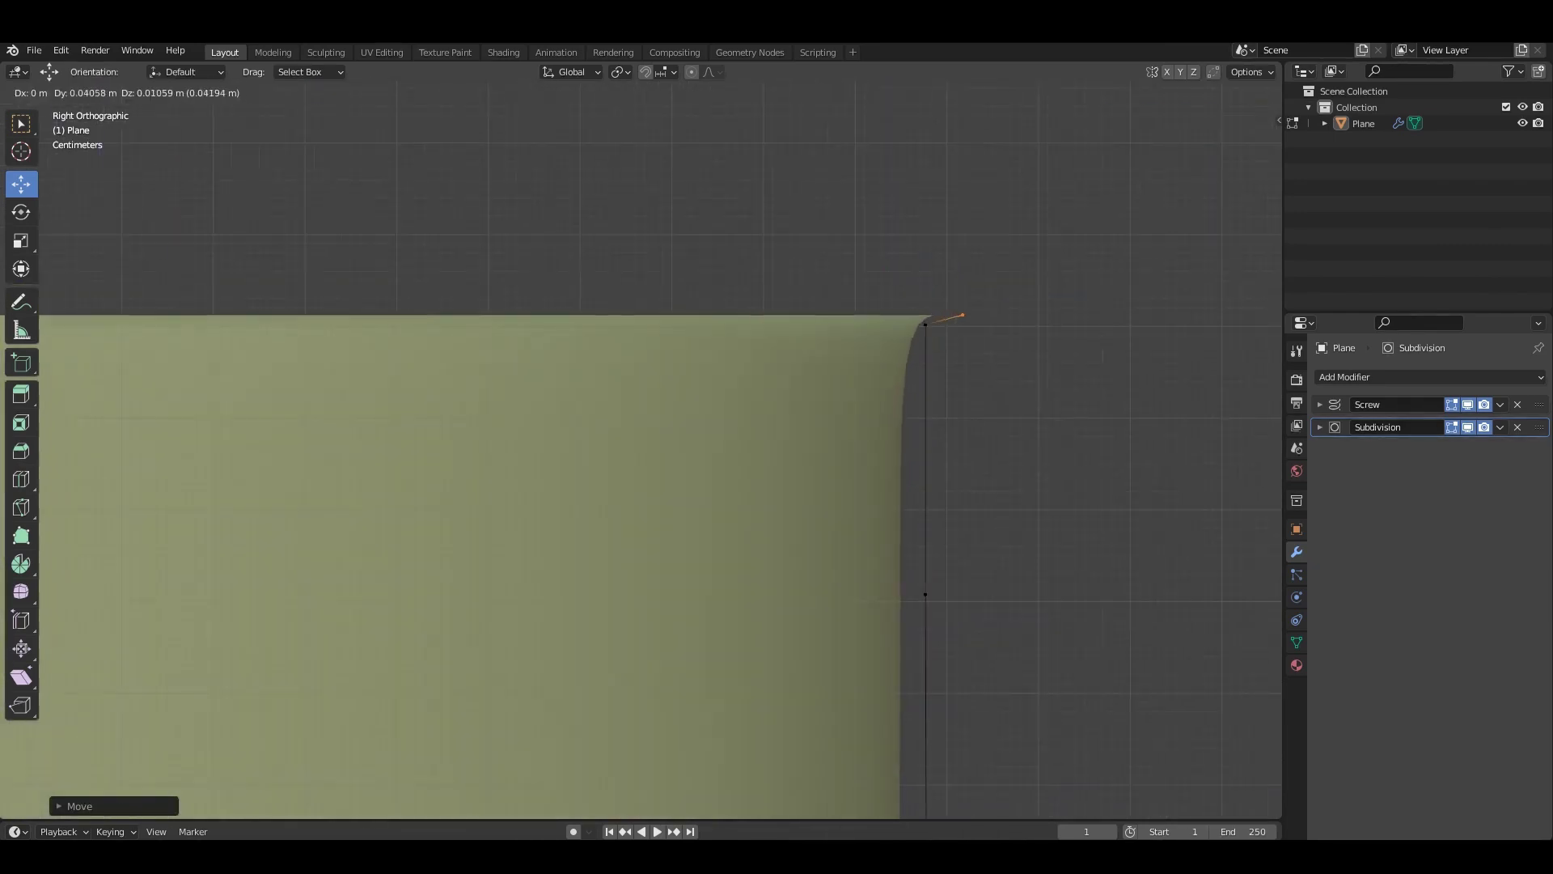
{"action": "key", "text": "e"}
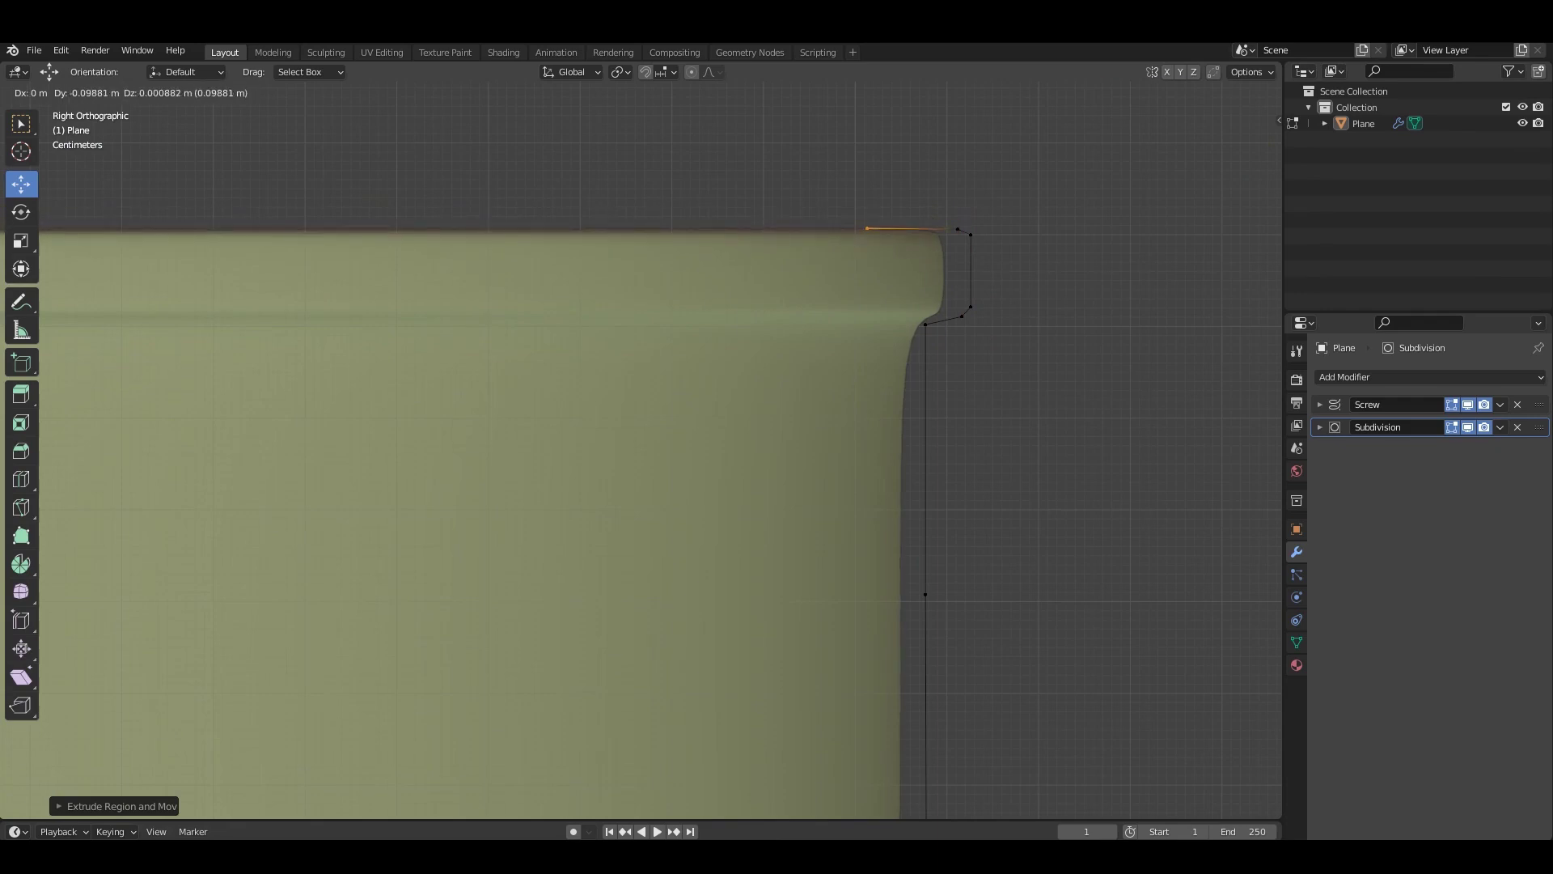
{"action": "left_click", "coordinate": [866, 229]}
{"action": "scroll", "coordinate": [865, 229], "scroll_direction": "down", "scroll_amount": 6}
{"action": "scroll", "coordinate": [828, 264], "scroll_direction": "up", "scroll_amount": 9}
Raise the rim lip vertices vertically, subdivide the rim edges, and frame the goblet.
{"action": "left_click_drag", "start_coordinate": [645, 316], "coordinate": [947, 385]}
{"action": "key", "text": "g"}
{"action": "key", "text": "z"}
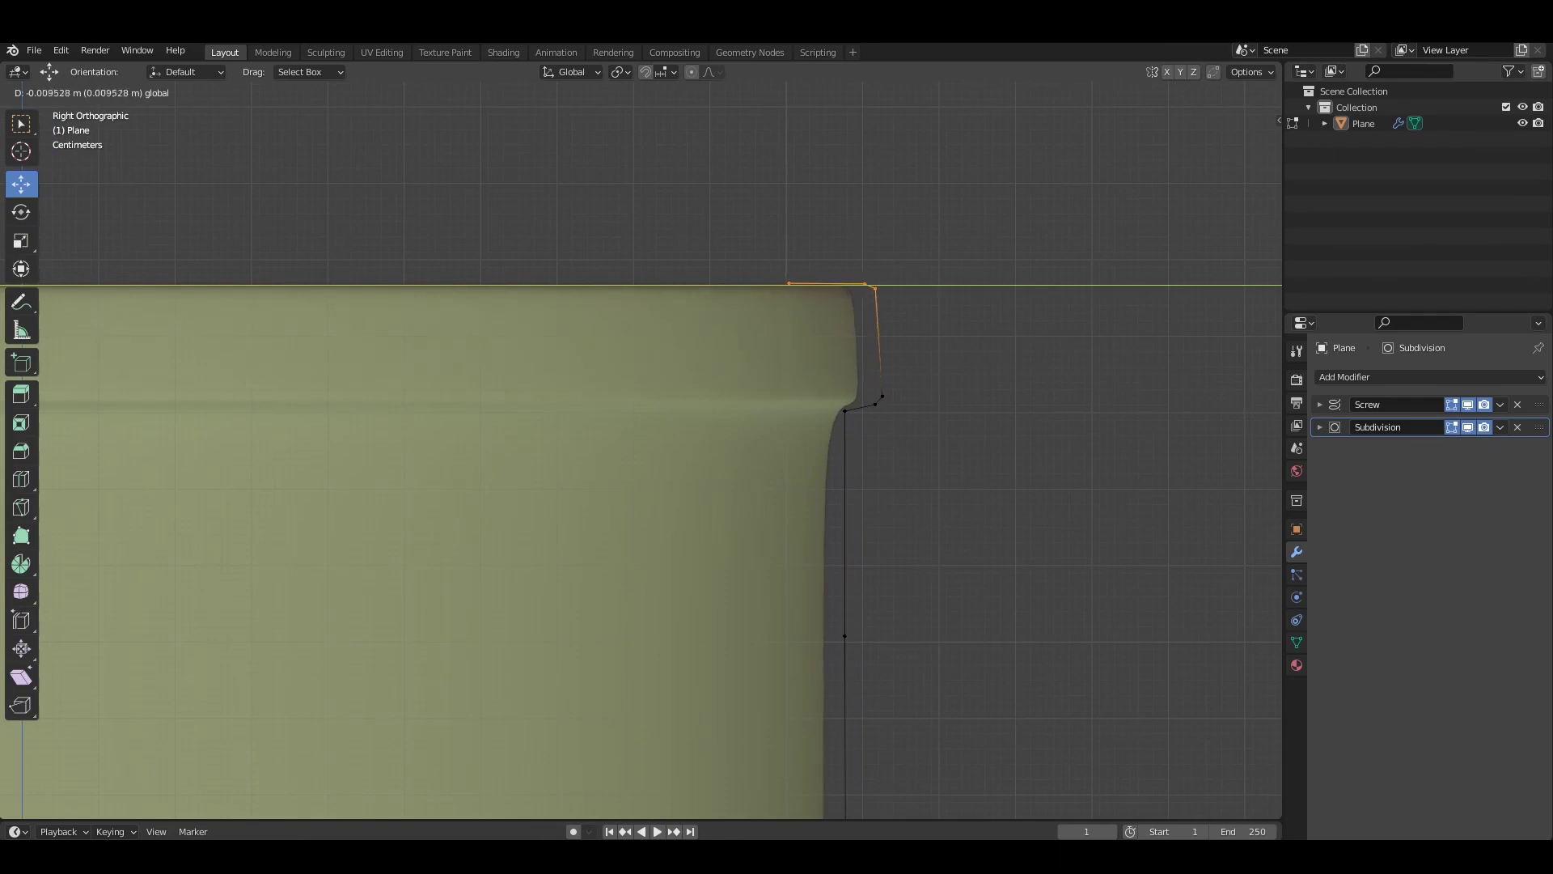
{"action": "right_click", "coordinate": [874, 313]}
{"action": "left_click", "coordinate": [873, 315]}
{"action": "left_click_drag", "start_coordinate": [874, 310], "coordinate": [952, 362]}
{"action": "key", "text": "Return"}
{"action": "key", "text": "Tab"}
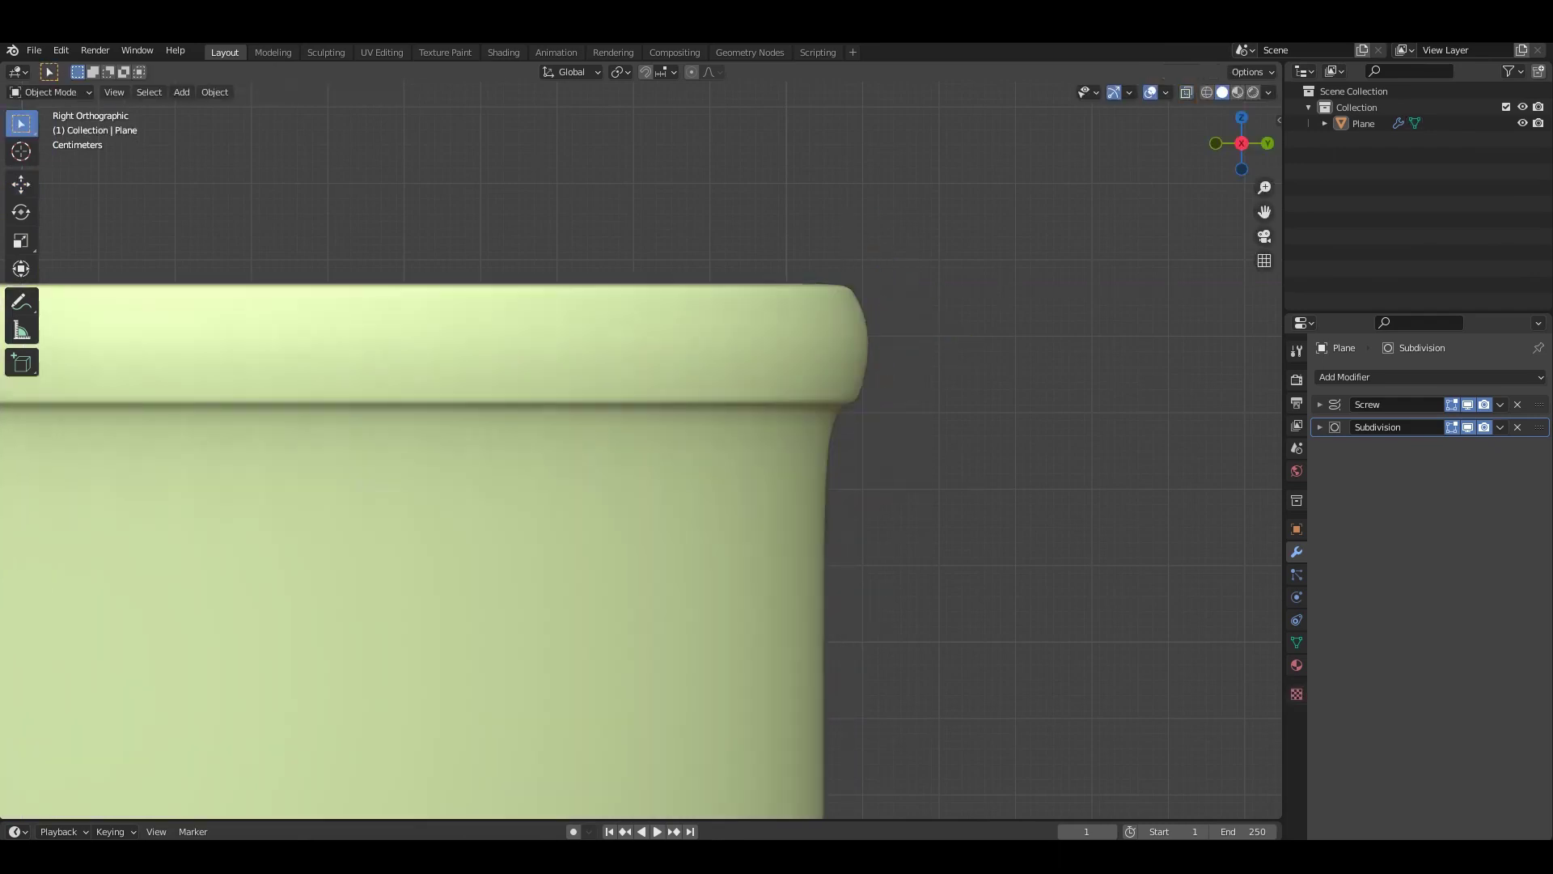
{"action": "key", "text": "Home"}
Reshape the stem outline by moving its profile vertices sideways along Y.
{"action": "key", "text": "Tab"}
{"action": "scroll", "coordinate": [777, 188], "scroll_direction": "up", "scroll_amount": 2}
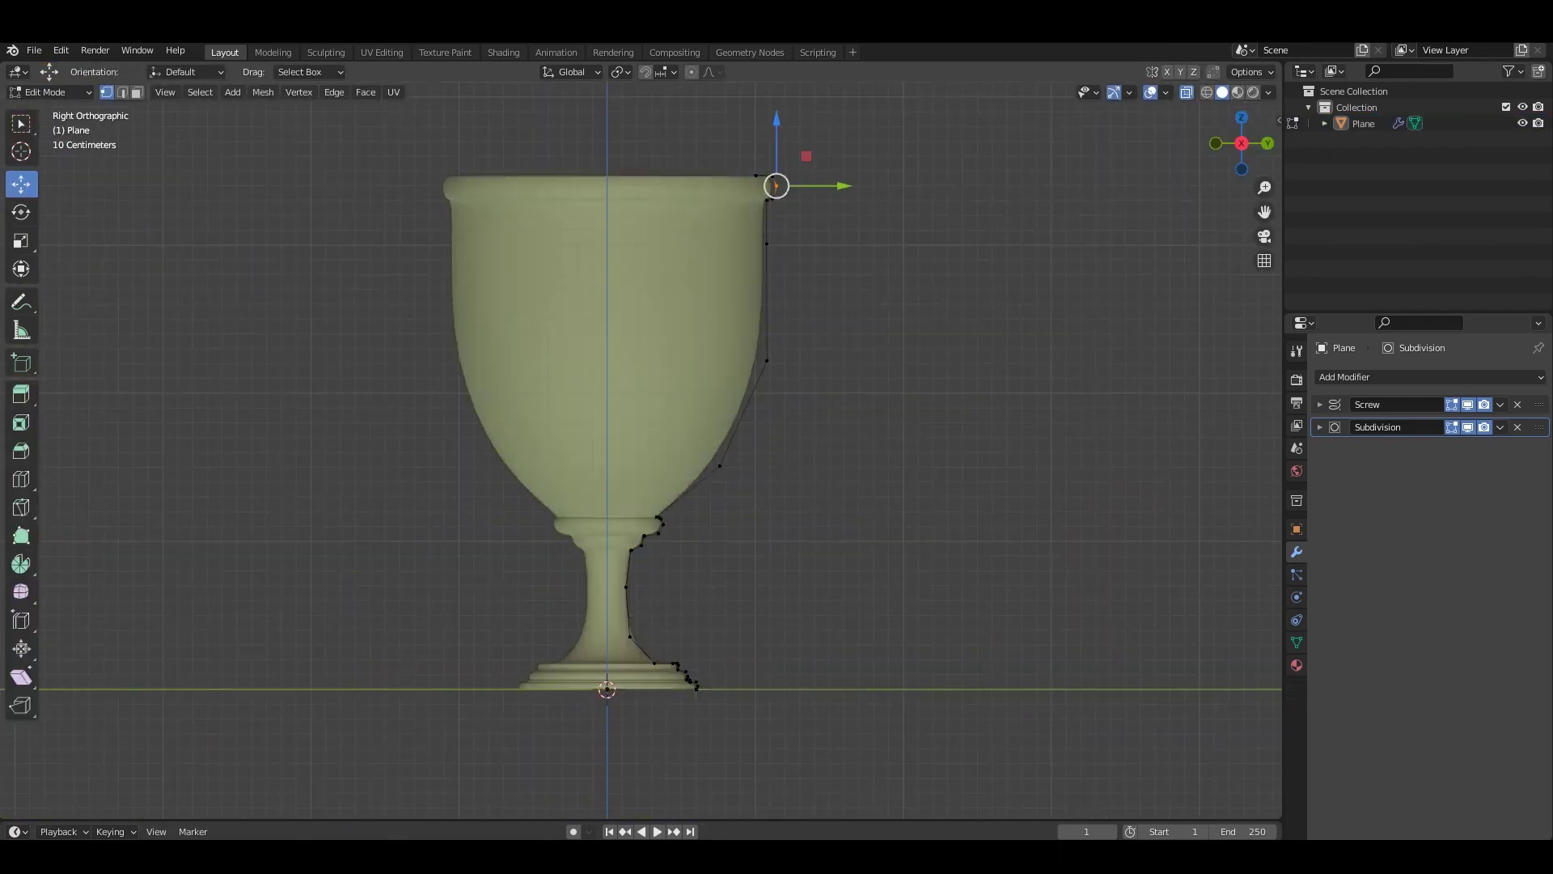
{"action": "scroll", "coordinate": [776, 188], "scroll_direction": "up", "scroll_amount": 2}
{"action": "left_click_drag", "start_coordinate": [559, 351], "coordinate": [659, 554]}
{"action": "left_click_drag", "start_coordinate": [732, 606], "coordinate": [732, 606]}
{"action": "key", "text": "g"}
{"action": "key", "text": "y"}
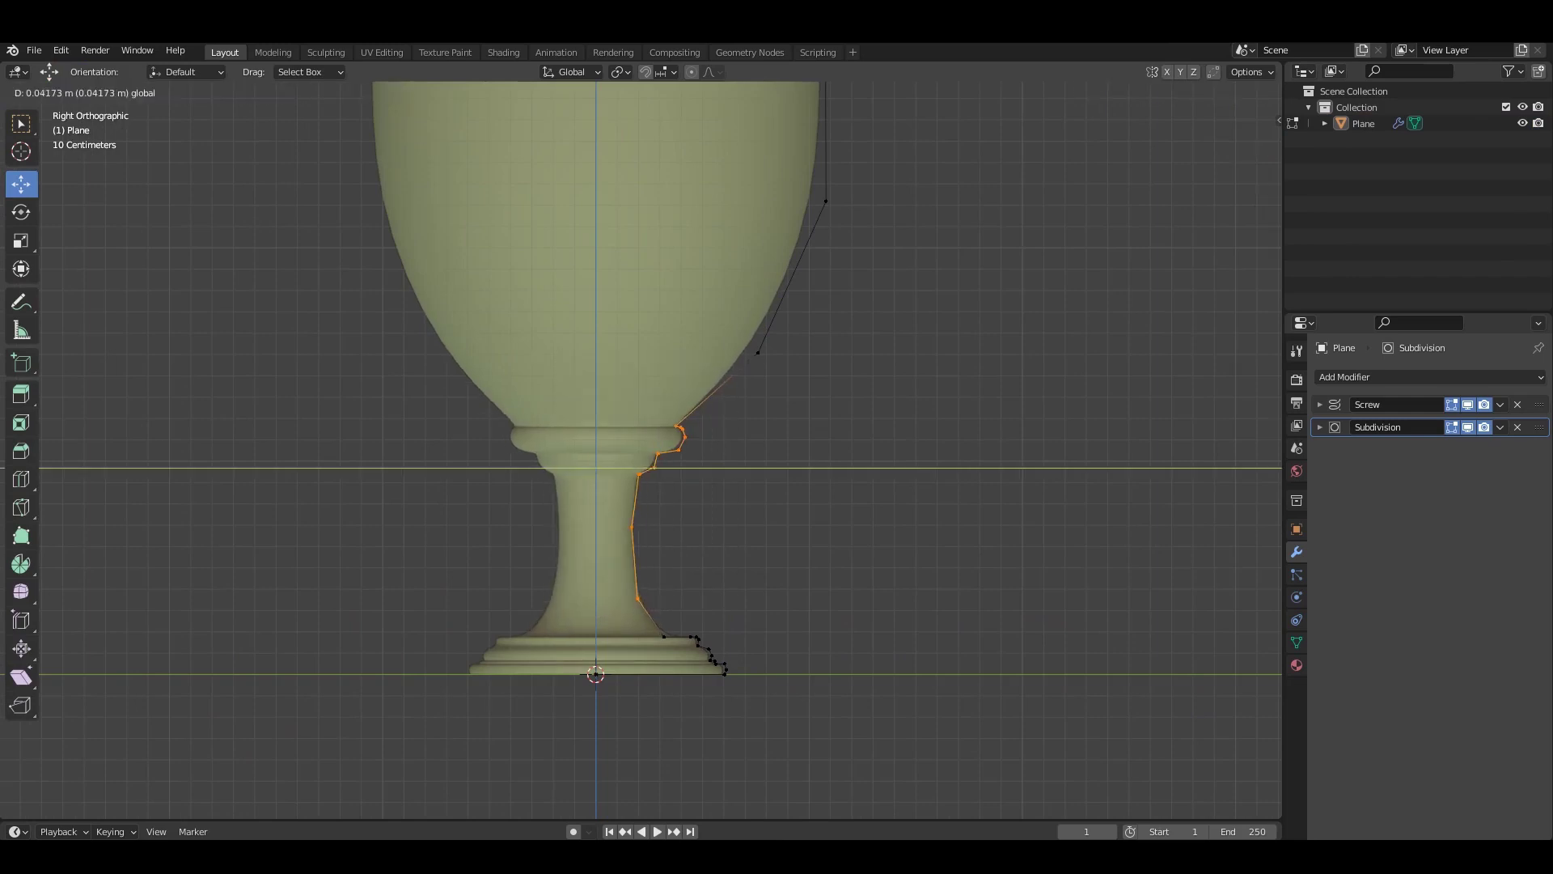
{"action": "key", "text": "Return"}
{"action": "scroll", "coordinate": [660, 450], "scroll_direction": "down", "scroll_amount": 3}
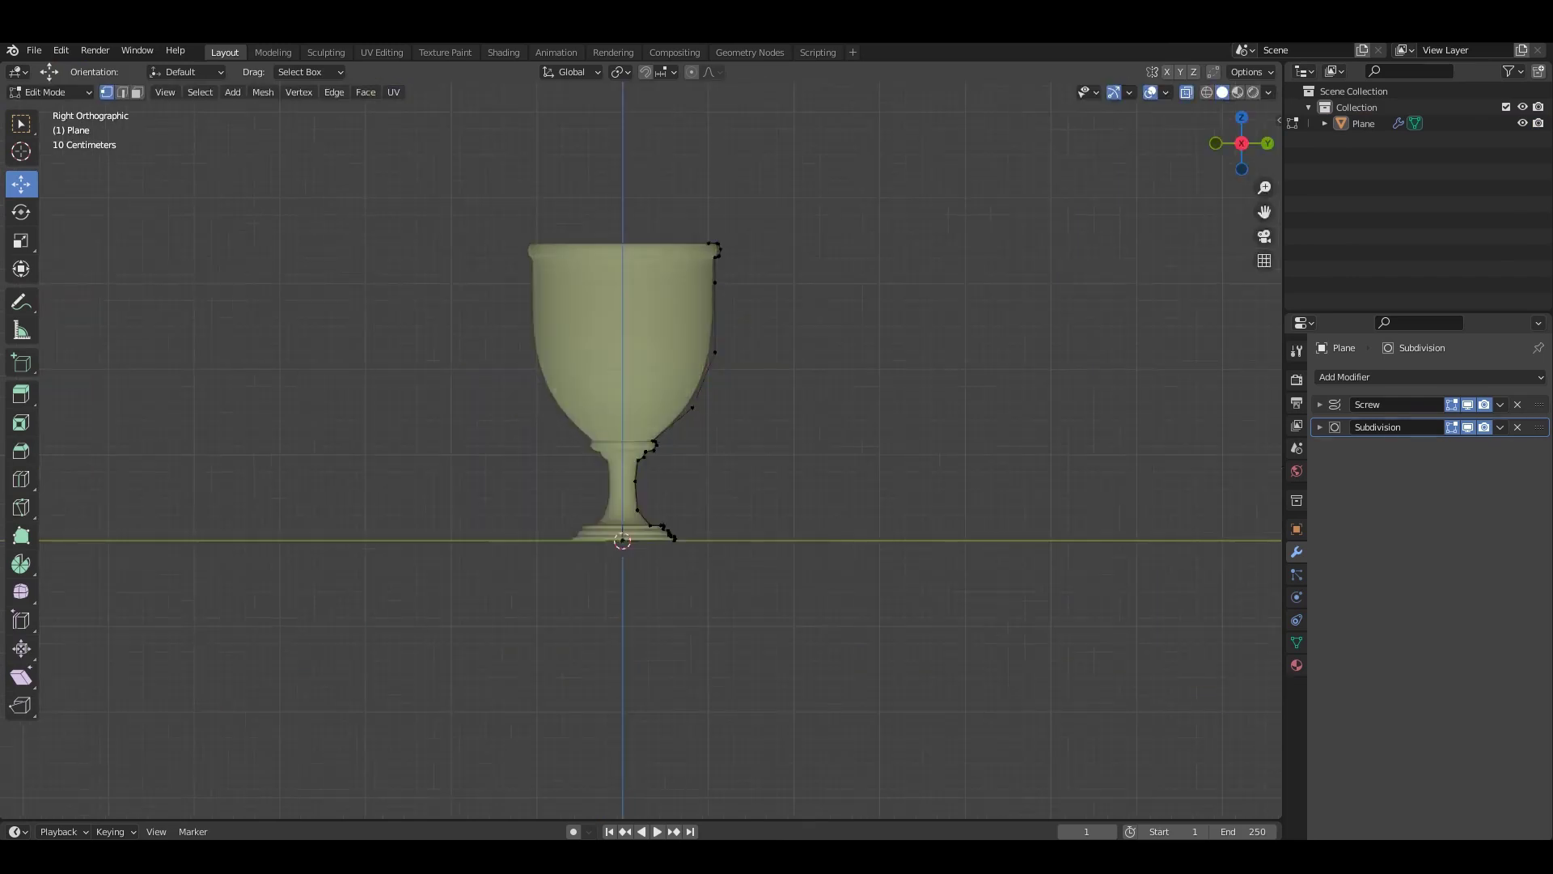
{"action": "scroll", "coordinate": [660, 450], "scroll_direction": "up", "scroll_amount": 3}
Push the cup rim vertices farther outward along Y.
{"action": "key", "text": "g"}
{"action": "key", "text": "y"}
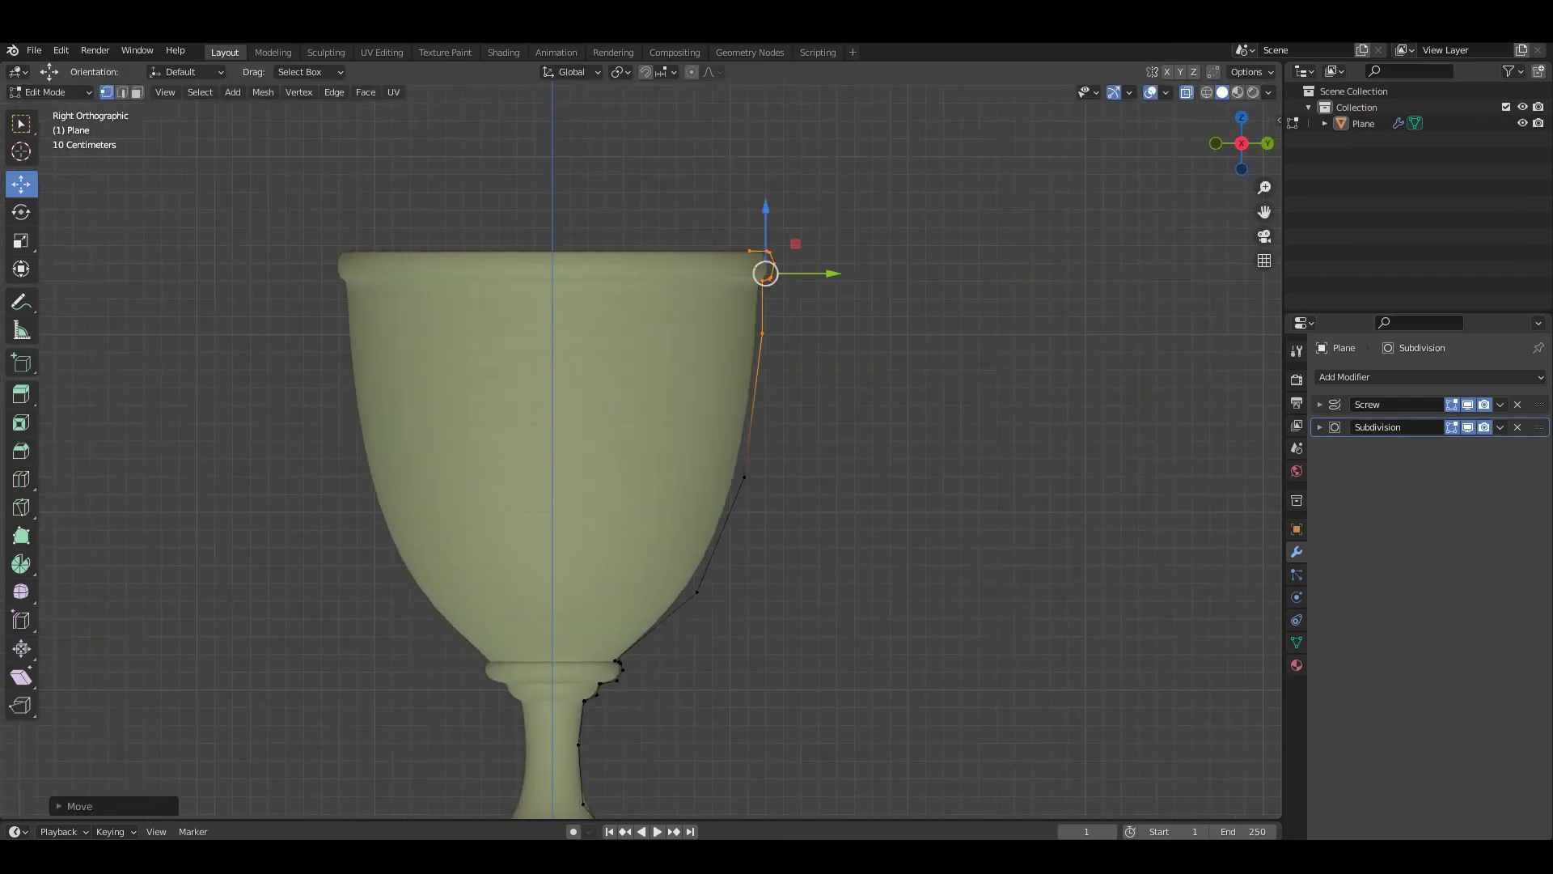
{"action": "key", "text": "Tab"}
{"action": "scroll", "coordinate": [661, 450], "scroll_direction": "down", "scroll_amount": 5}
Orbit to inspect the goblet in 3D, then return to the framed side view for profile editing.
{"action": "middle_click_drag", "start_coordinate": [660, 450], "coordinate": [728, 405]}
{"action": "scroll", "coordinate": [660, 449], "scroll_direction": "up", "scroll_amount": 5}
{"action": "key", "text": "KP_3"}
{"action": "key", "text": "KP_Decimal"}
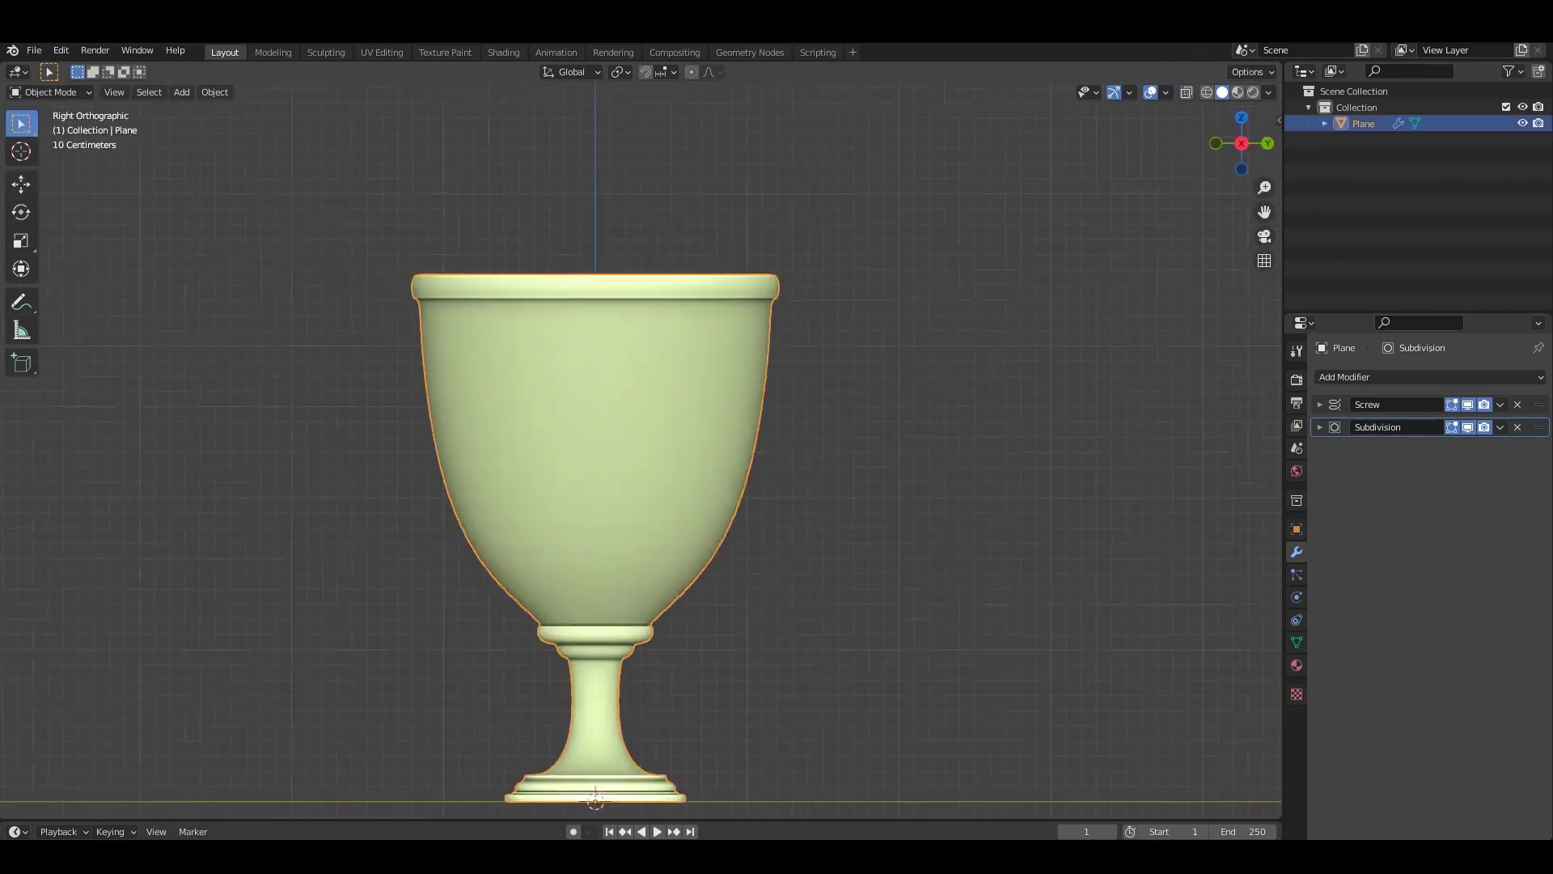
{"action": "key", "text": "Tab"}
{"action": "scroll", "coordinate": [696, 388], "scroll_direction": "up", "scroll_amount": 3}
{"action": "scroll", "coordinate": [696, 389], "scroll_direction": "up", "scroll_amount": 2}
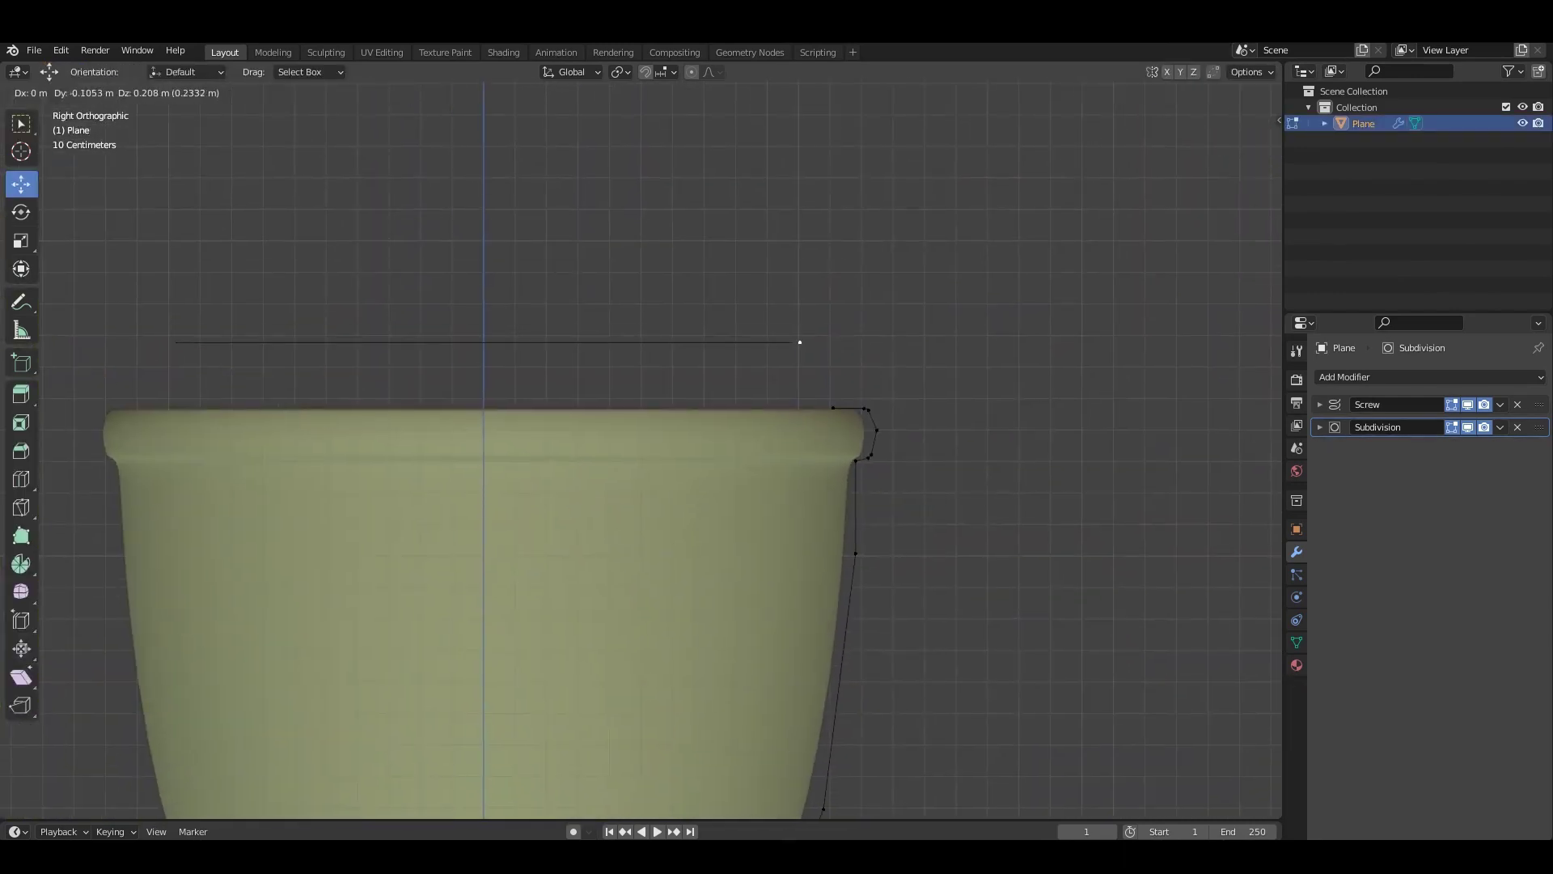
Place a duplicated rim vertex out beyond the rim.
{"action": "left_click", "coordinate": [799, 342]}
{"action": "scroll", "coordinate": [828, 416], "scroll_direction": "up", "scroll_amount": 2}
{"action": "key", "text": "g"}
{"action": "left_click", "coordinate": [932, 394]}
{"action": "key", "text": "ctrl+l"}
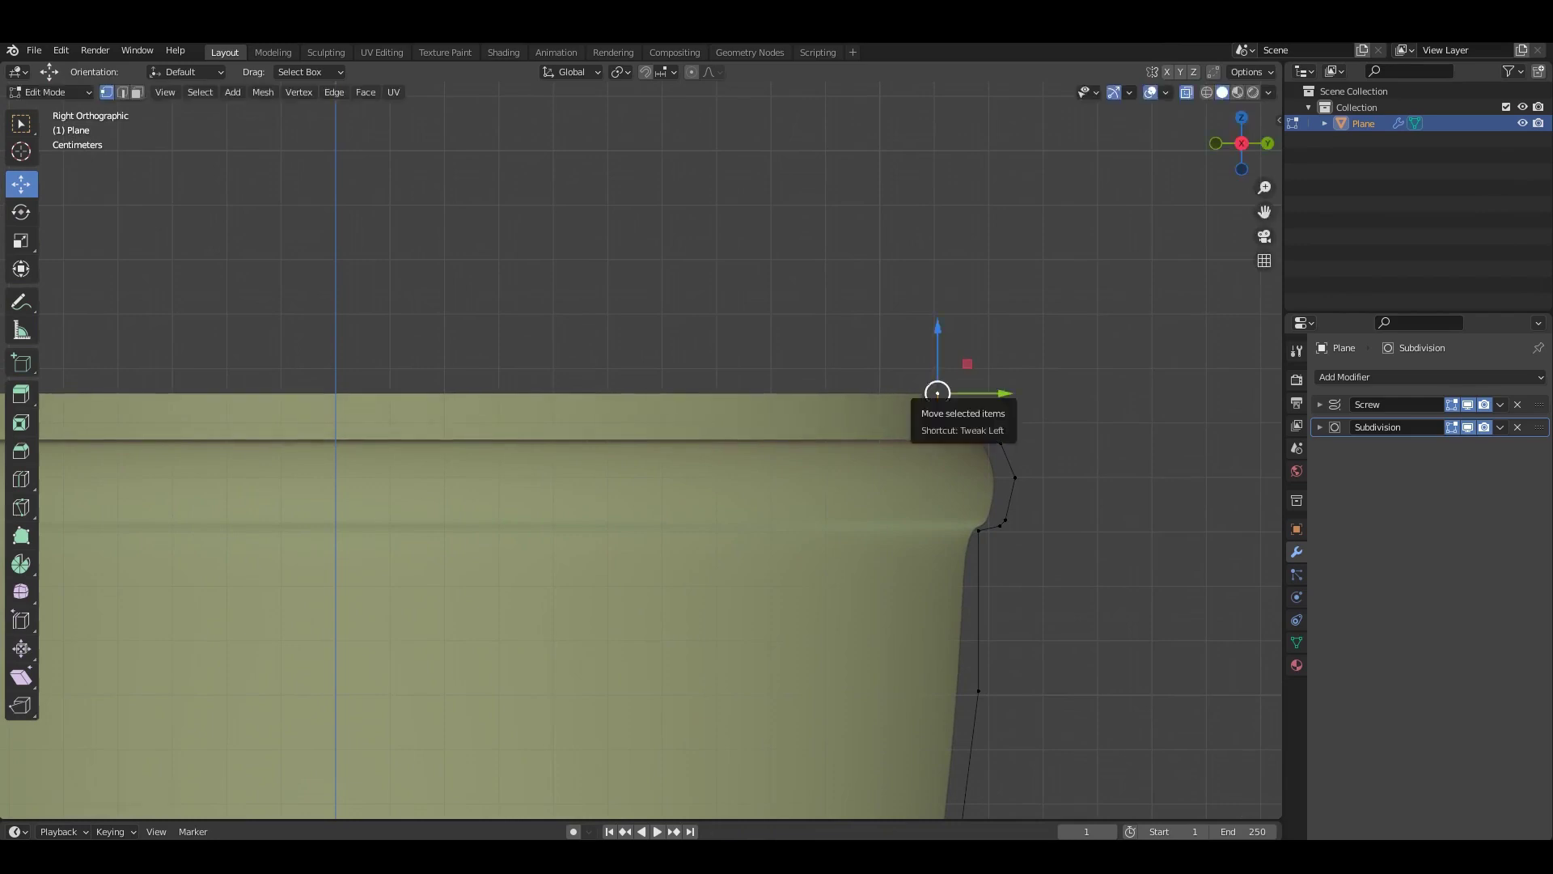
{"action": "mouse_move", "coordinate": [932, 394]}
{"action": "left_mouse_down"}
{"action": "mouse_move", "coordinate": [961, 394]}
{"action": "mouse_move", "coordinate": [967, 424]}
{"action": "mouse_move", "coordinate": [972, 404]}
{"action": "left_mouse_up"}
Extrude a stack of profile vertices upward above the rim, ending in a tall neck vertex.
{"action": "key", "text": "e"}
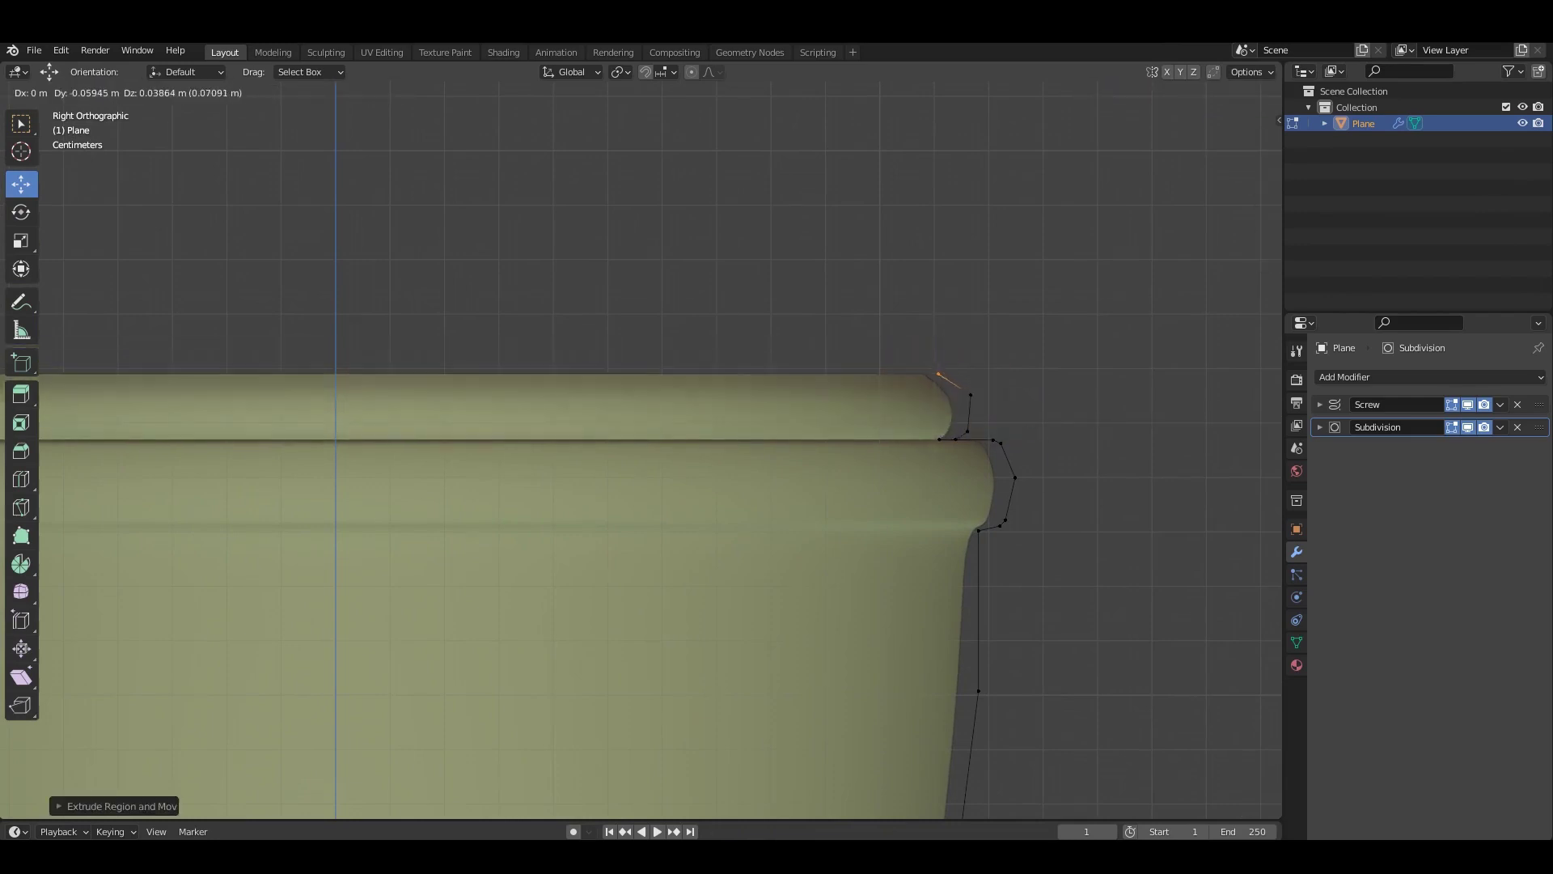
{"action": "middle_click_drag", "start_coordinate": [930, 380], "coordinate": [995, 474], "text": "shift"}
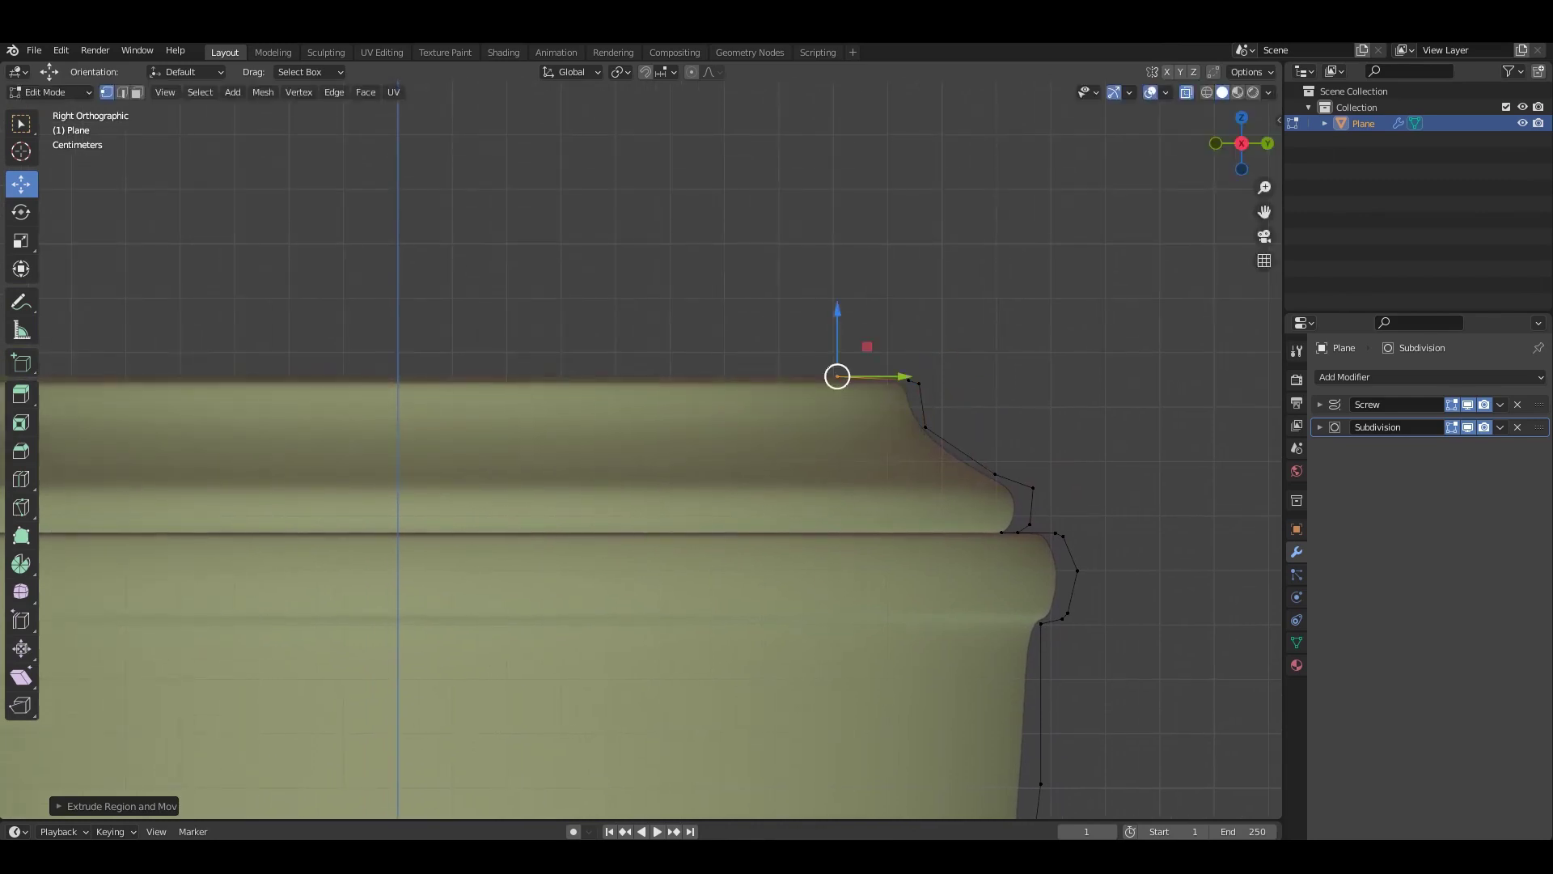
{"action": "middle_click_drag", "start_coordinate": [837, 376], "coordinate": [871, 457], "text": "shift"}
{"action": "key", "text": "e"}
{"action": "left_click", "coordinate": [757, 384]}
{"action": "key", "text": "e"}
{"action": "middle_click_drag", "start_coordinate": [757, 384], "coordinate": [791, 464], "text": "shift"}
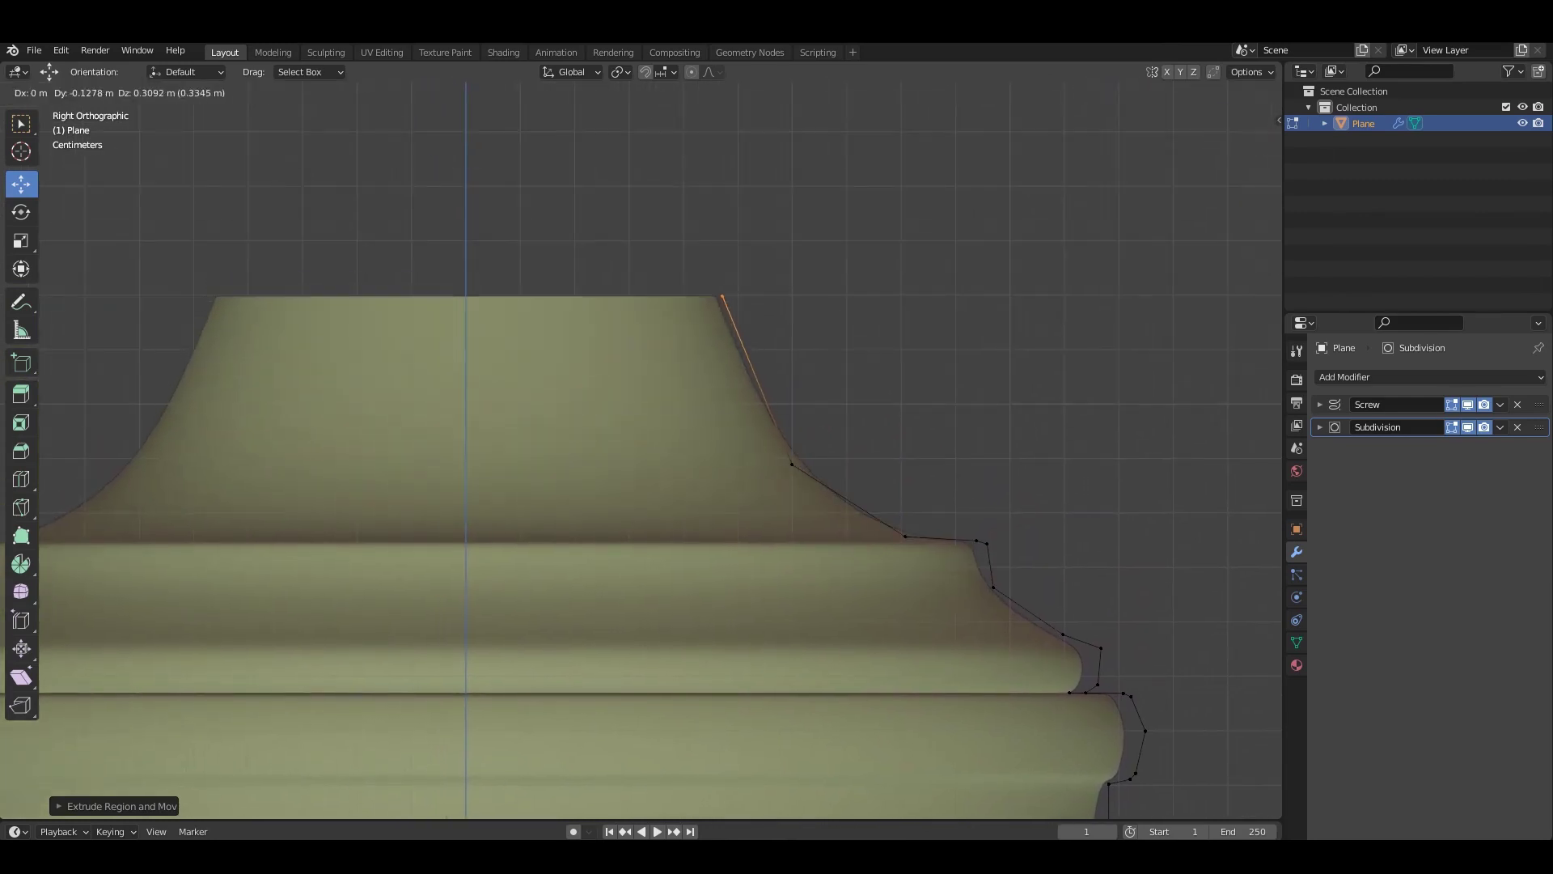
{"action": "middle_click_drag", "start_coordinate": [711, 296], "coordinate": [767, 471], "text": "shift"}
{"action": "key", "text": "e"}
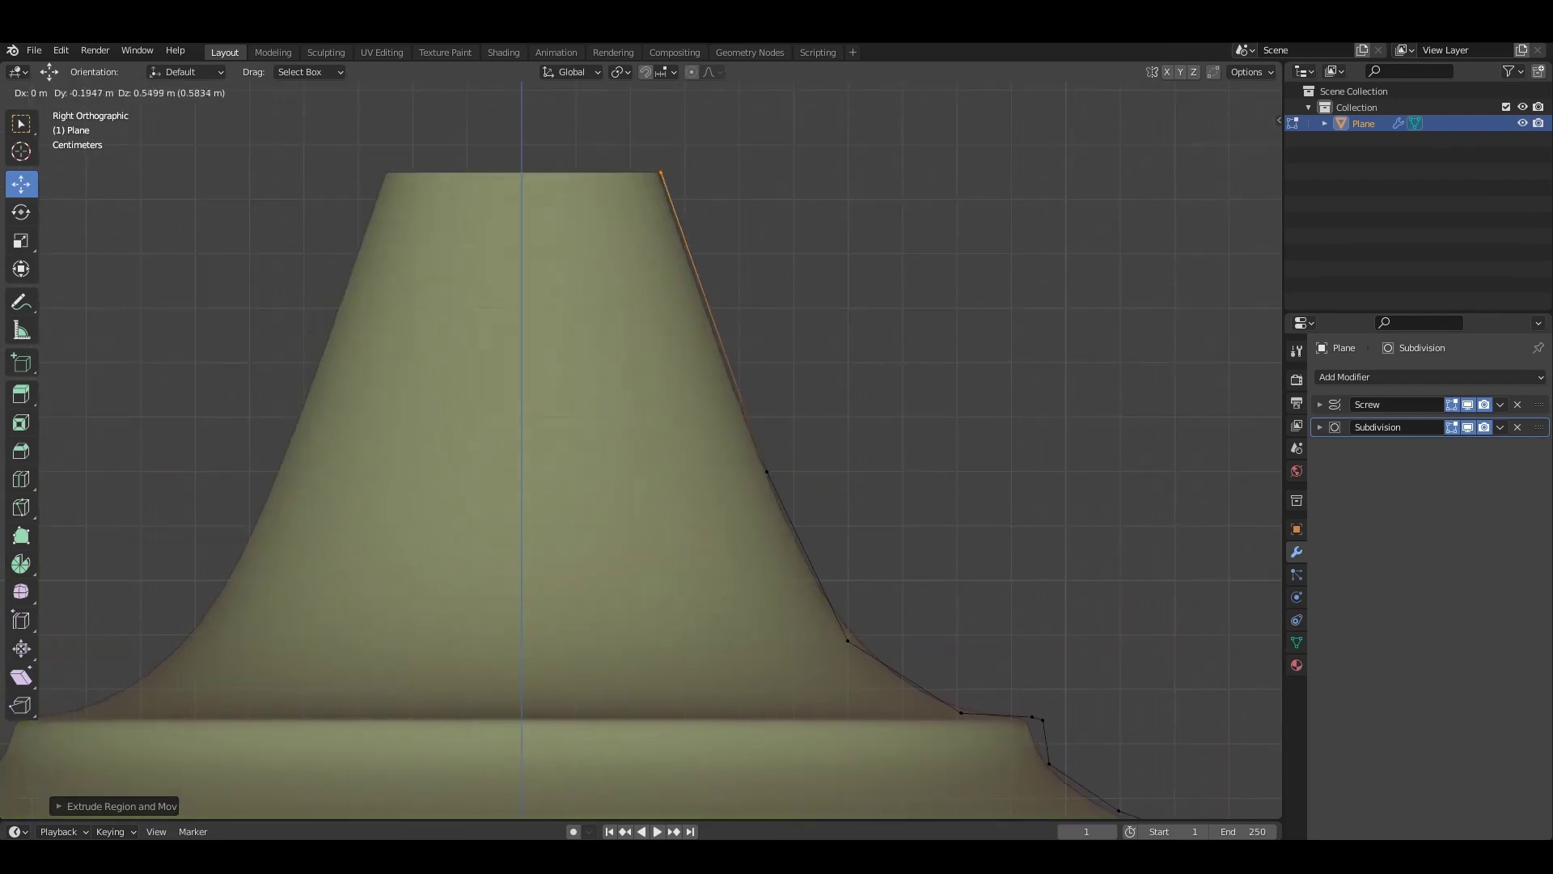
{"action": "left_click", "coordinate": [638, 141]}
Pull the middle neck vertices inward to make the neck concave.
{"action": "left_click", "coordinate": [766, 471]}
{"action": "left_click_drag", "start_coordinate": [766, 469], "coordinate": [659, 346]}
{"action": "left_click", "coordinate": [843, 555]}
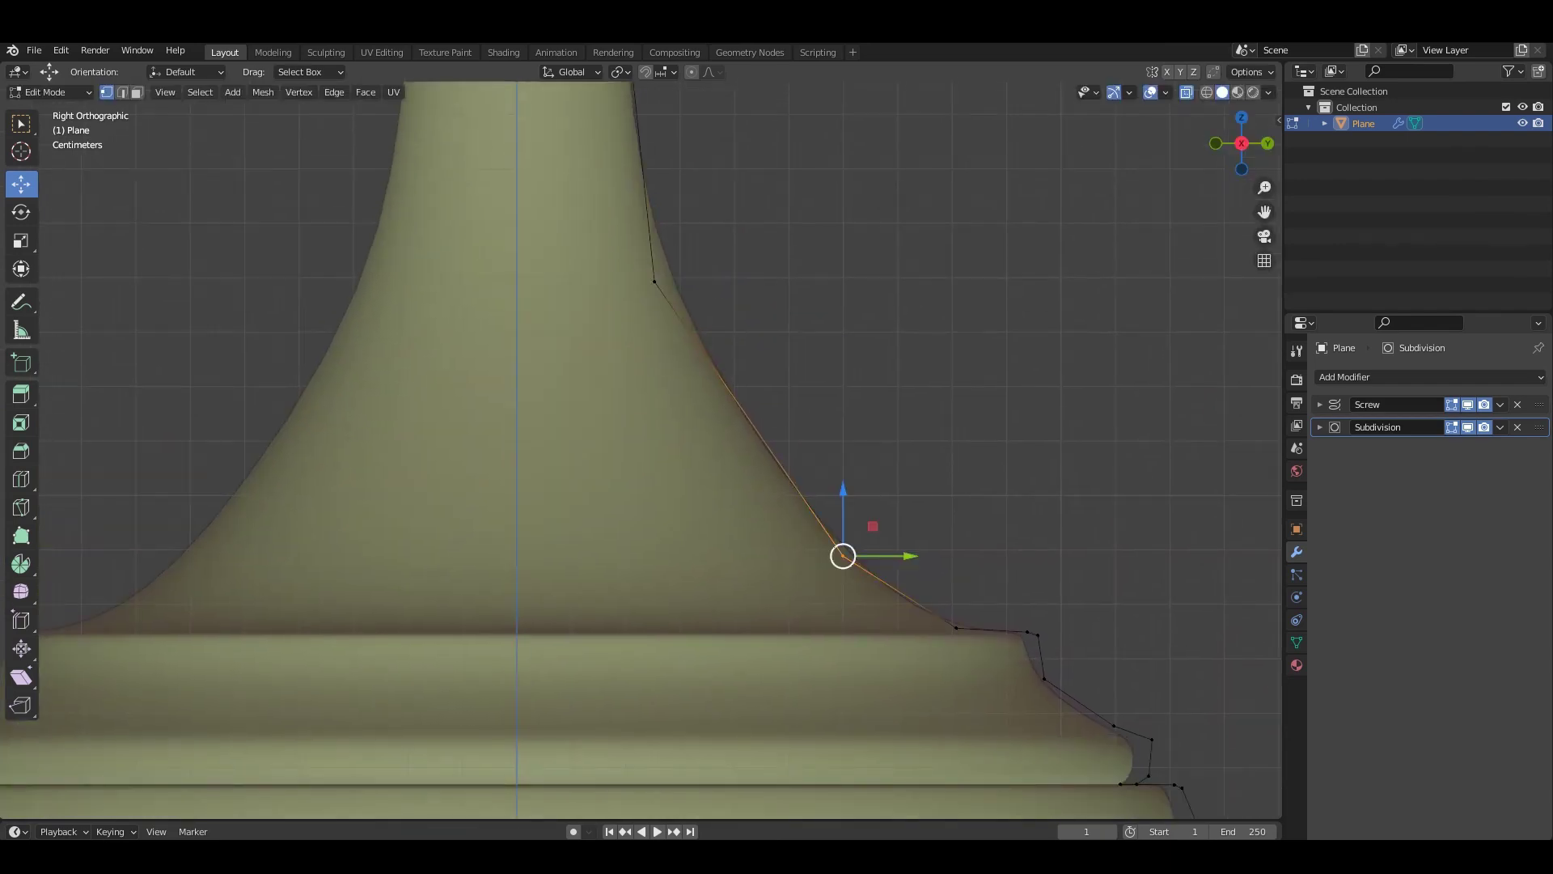
{"action": "mouse_move", "coordinate": [843, 555]}
{"action": "left_mouse_down"}
{"action": "mouse_move", "coordinate": [744, 452]}
{"action": "mouse_move", "coordinate": [719, 491]}
{"action": "left_mouse_up"}
{"action": "scroll", "coordinate": [744, 452], "scroll_direction": "up", "scroll_amount": 4}
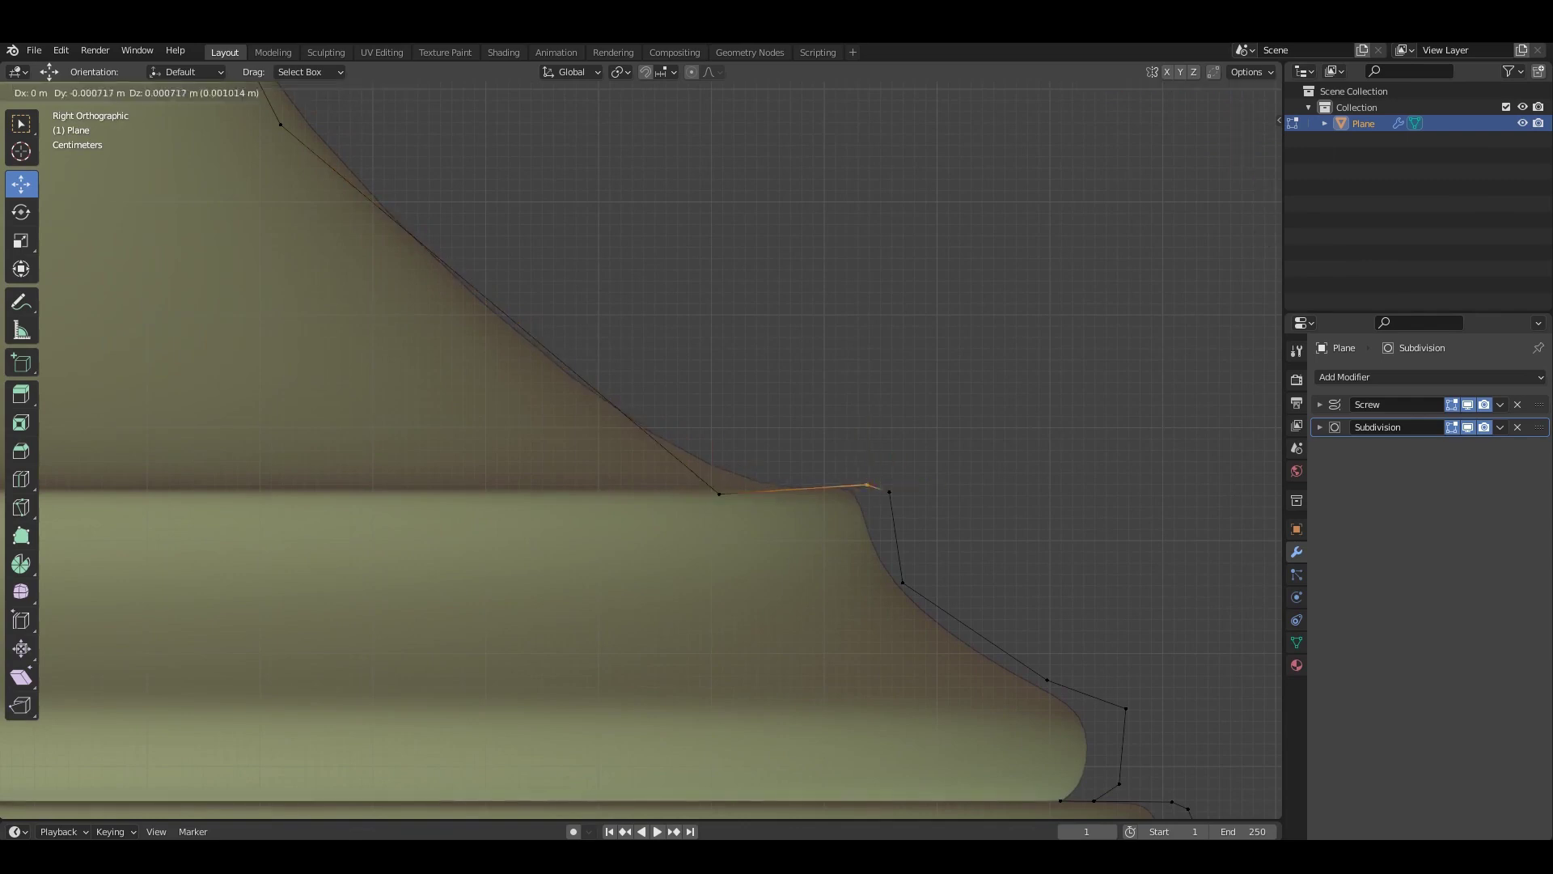
Move the lower ledge vertices to form crisper stepped tiers.
{"action": "left_click_drag", "start_coordinate": [866, 486], "coordinate": [853, 461]}
{"action": "left_click_drag", "start_coordinate": [948, 469], "coordinate": [878, 544]}
{"action": "left_click_drag", "start_coordinate": [889, 492], "coordinate": [876, 462]}
{"action": "left_click_drag", "start_coordinate": [930, 559], "coordinate": [874, 607]}
{"action": "middle_click_drag", "start_coordinate": [893, 585], "coordinate": [723, 445], "text": "shift"}
{"action": "mouse_move", "coordinate": [928, 483]}
{"action": "left_mouse_down"}
{"action": "mouse_move", "coordinate": [851, 546]}
{"action": "mouse_move", "coordinate": [943, 544]}
{"action": "left_mouse_up"}
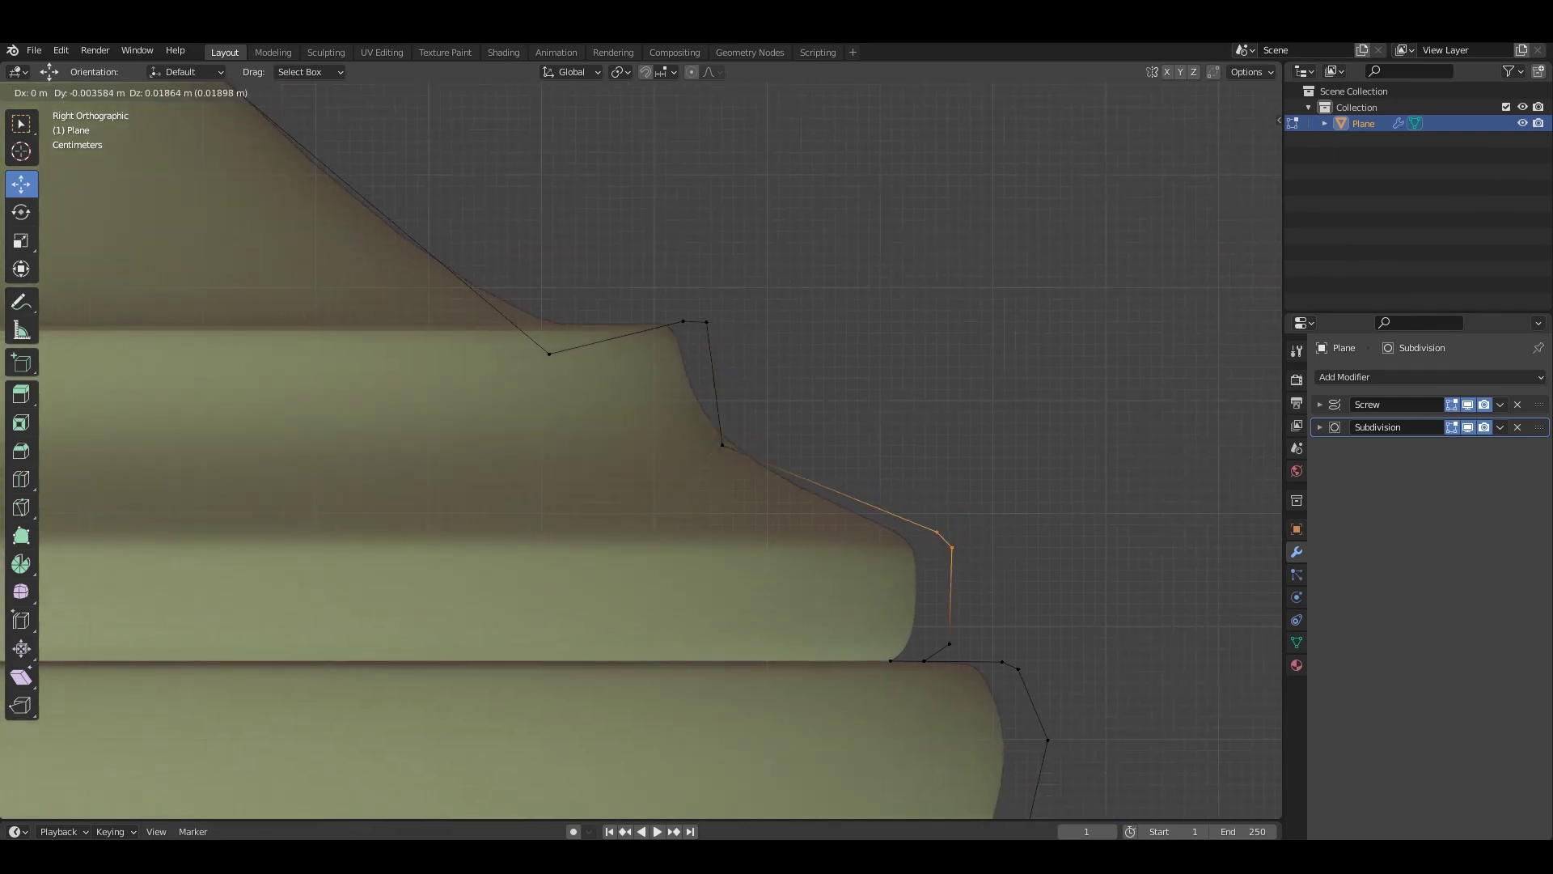
{"action": "scroll", "coordinate": [641, 450], "scroll_direction": "down", "scroll_amount": 10}
Review the vase in Object Mode and soften the shoulder step.
{"action": "key", "text": "Tab"}
{"action": "key", "text": "Tab"}
{"action": "scroll", "coordinate": [642, 445], "scroll_direction": "up", "scroll_amount": 5}
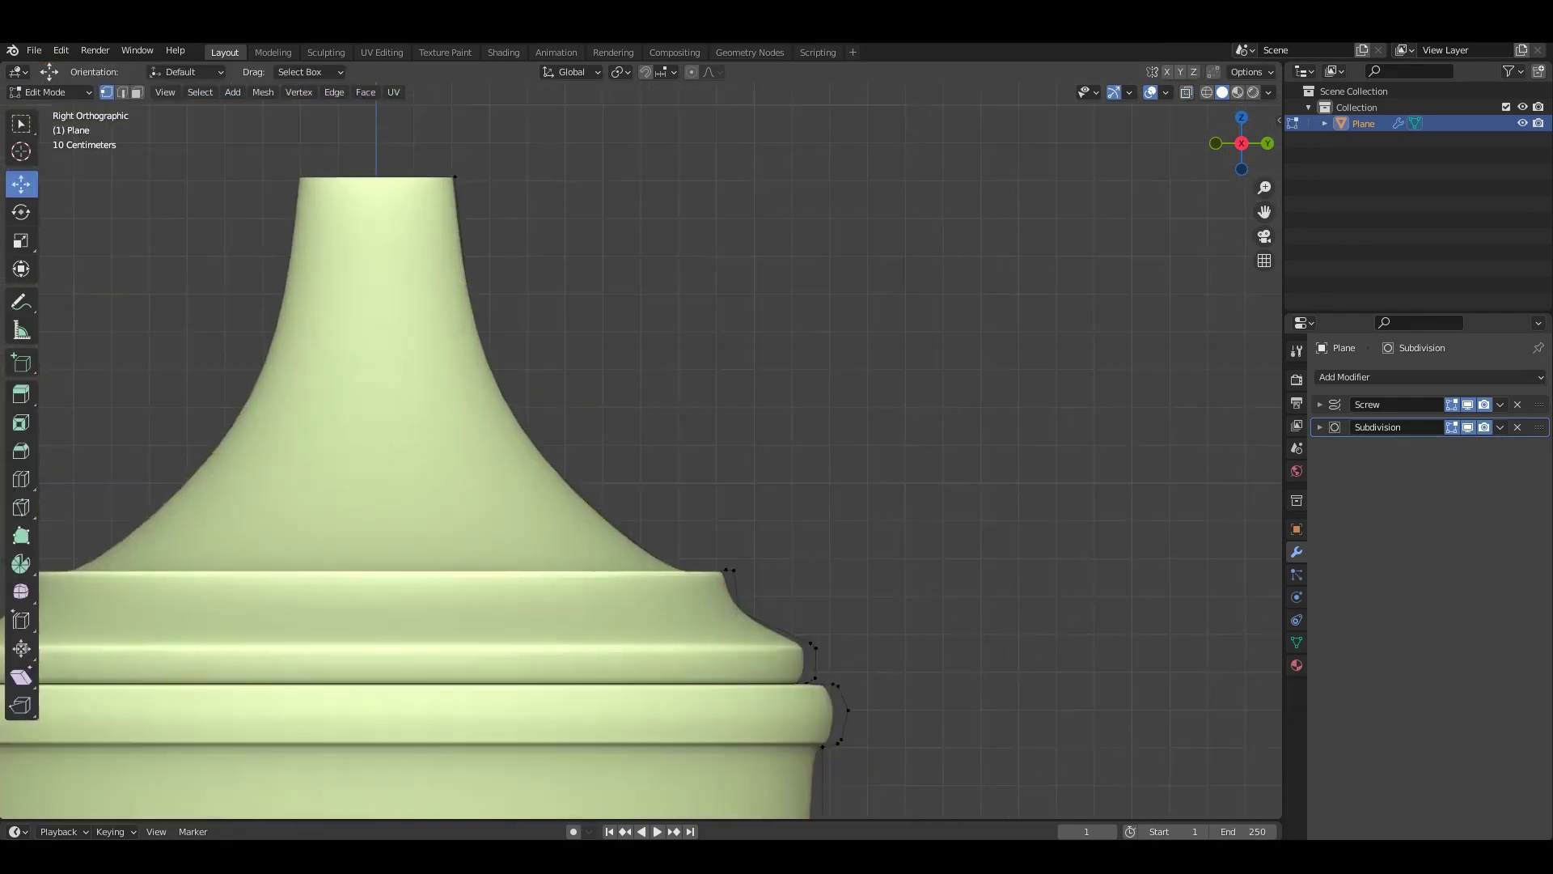
{"action": "scroll", "coordinate": [809, 501], "scroll_direction": "up", "scroll_amount": 3}
{"action": "left_click_drag", "start_coordinate": [773, 437], "coordinate": [837, 507]}
{"action": "left_click_drag", "start_coordinate": [781, 458], "coordinate": [815, 502]}
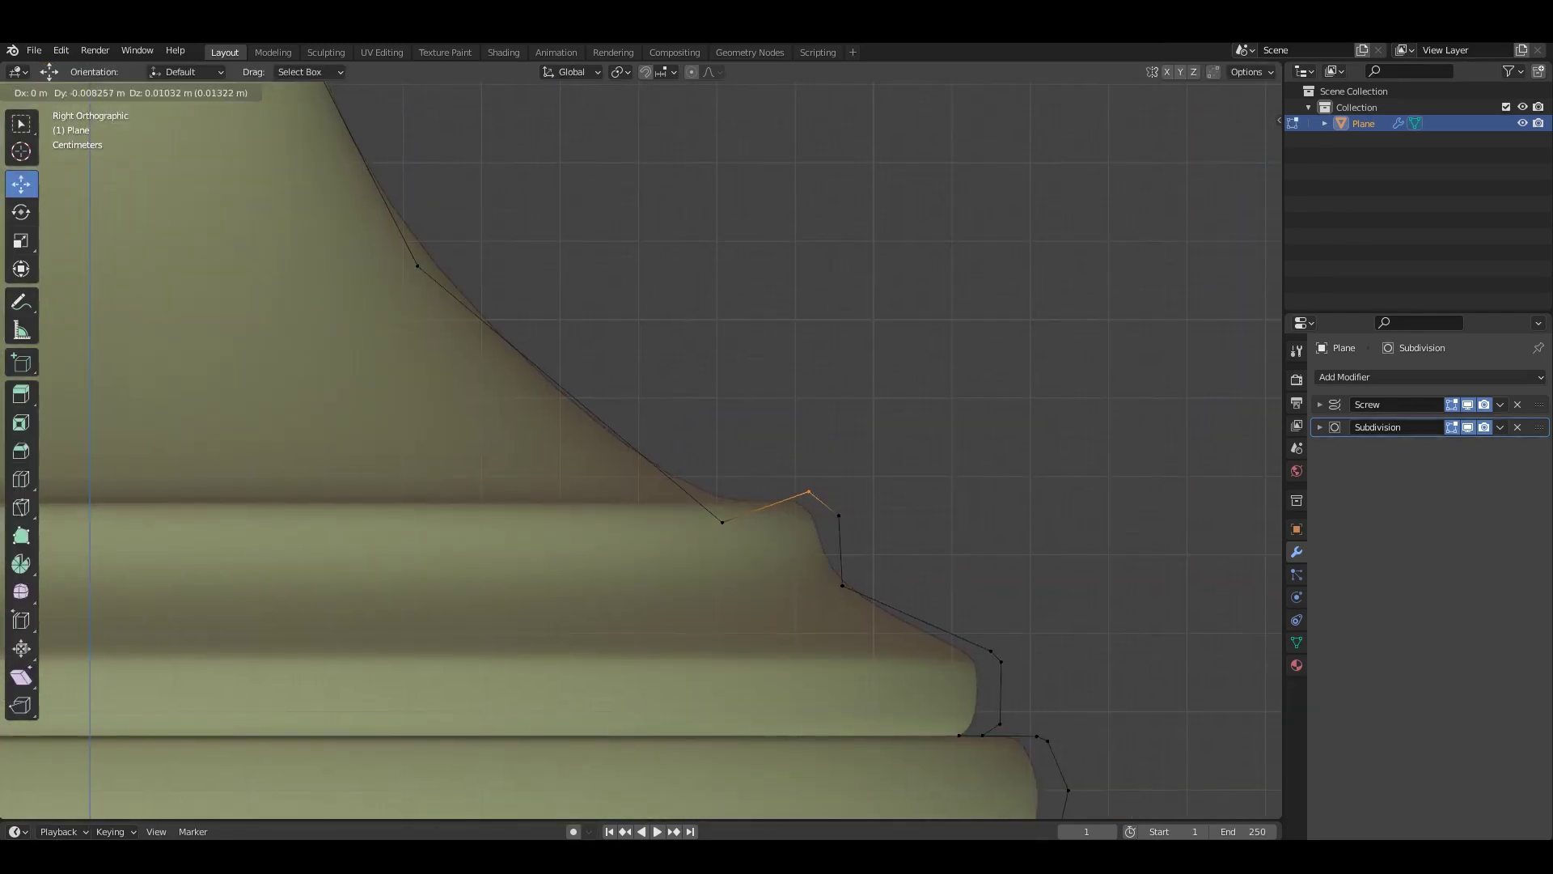
{"action": "scroll", "coordinate": [815, 502], "scroll_direction": "down", "scroll_amount": 4}
{"action": "key", "text": "Tab"}
{"action": "scroll", "coordinate": [639, 449], "scroll_direction": "up", "scroll_amount": 3}
Raise the top vertex of the flared neck.
{"action": "key", "text": "Tab"}
{"action": "scroll", "coordinate": [639, 449], "scroll_direction": "down", "scroll_amount": 3}
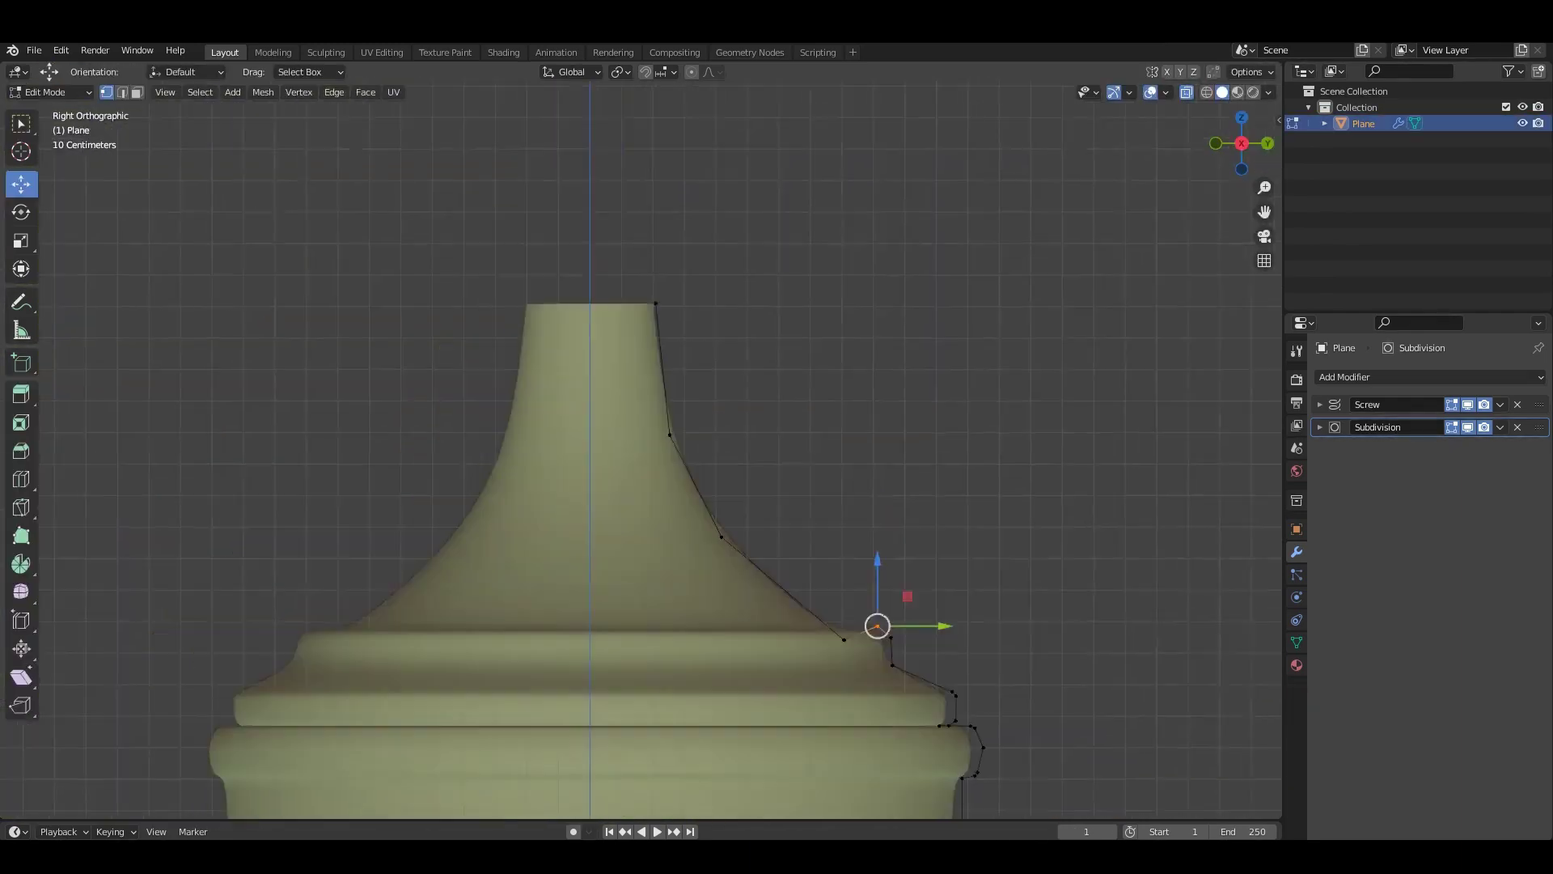
{"action": "left_click", "coordinate": [694, 389]}
{"action": "left_click_drag", "start_coordinate": [694, 388], "coordinate": [669, 455]}
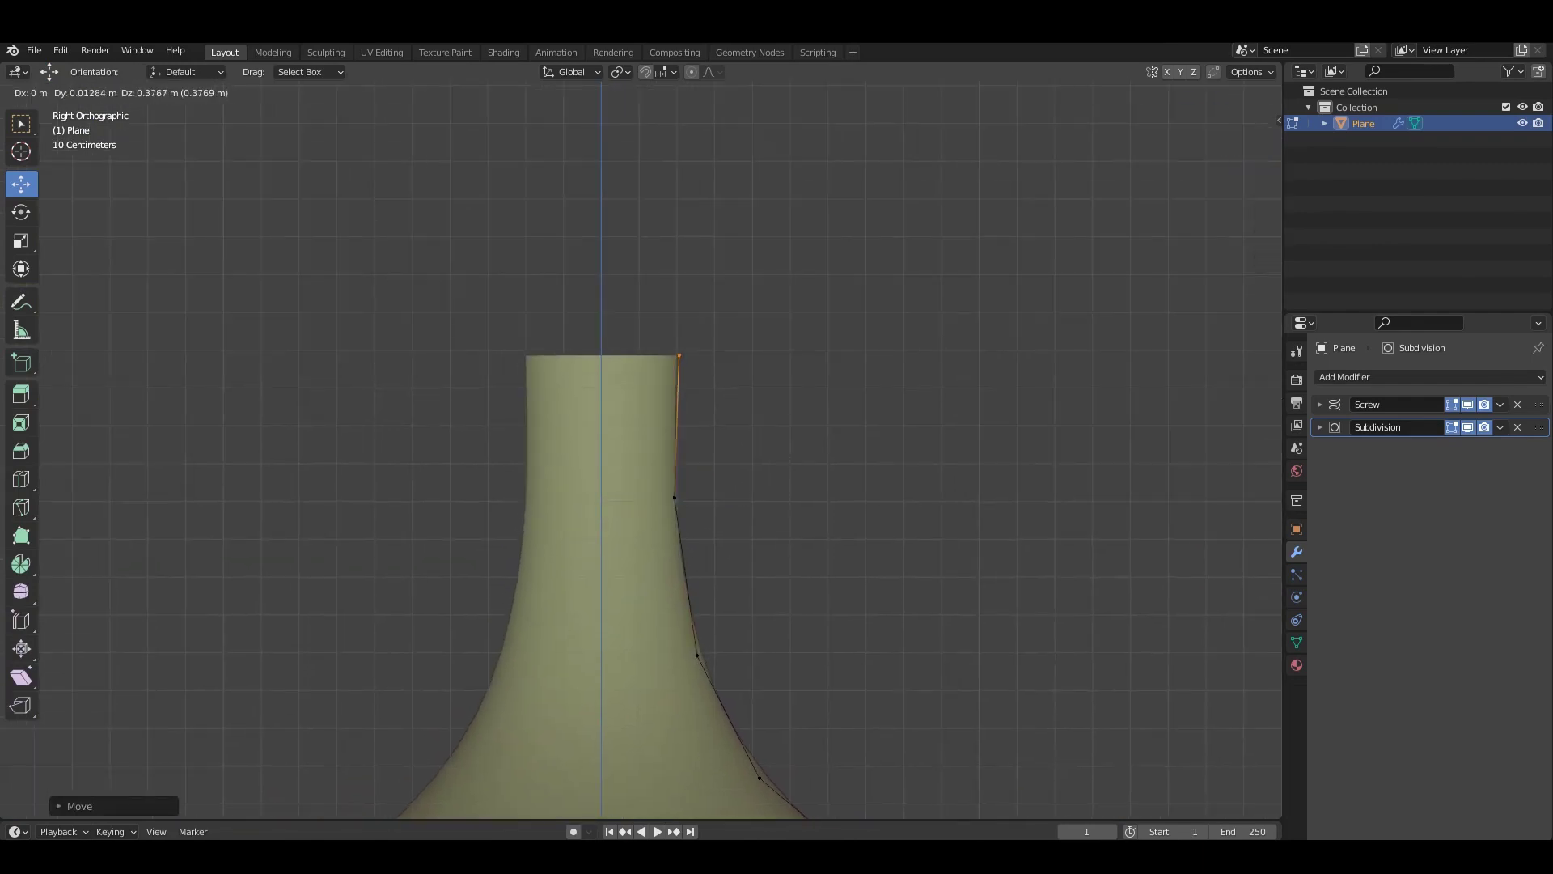
Extrude new profile vertices up from the neck to form the flared lip, dome and finial.
{"action": "key", "text": "g"}
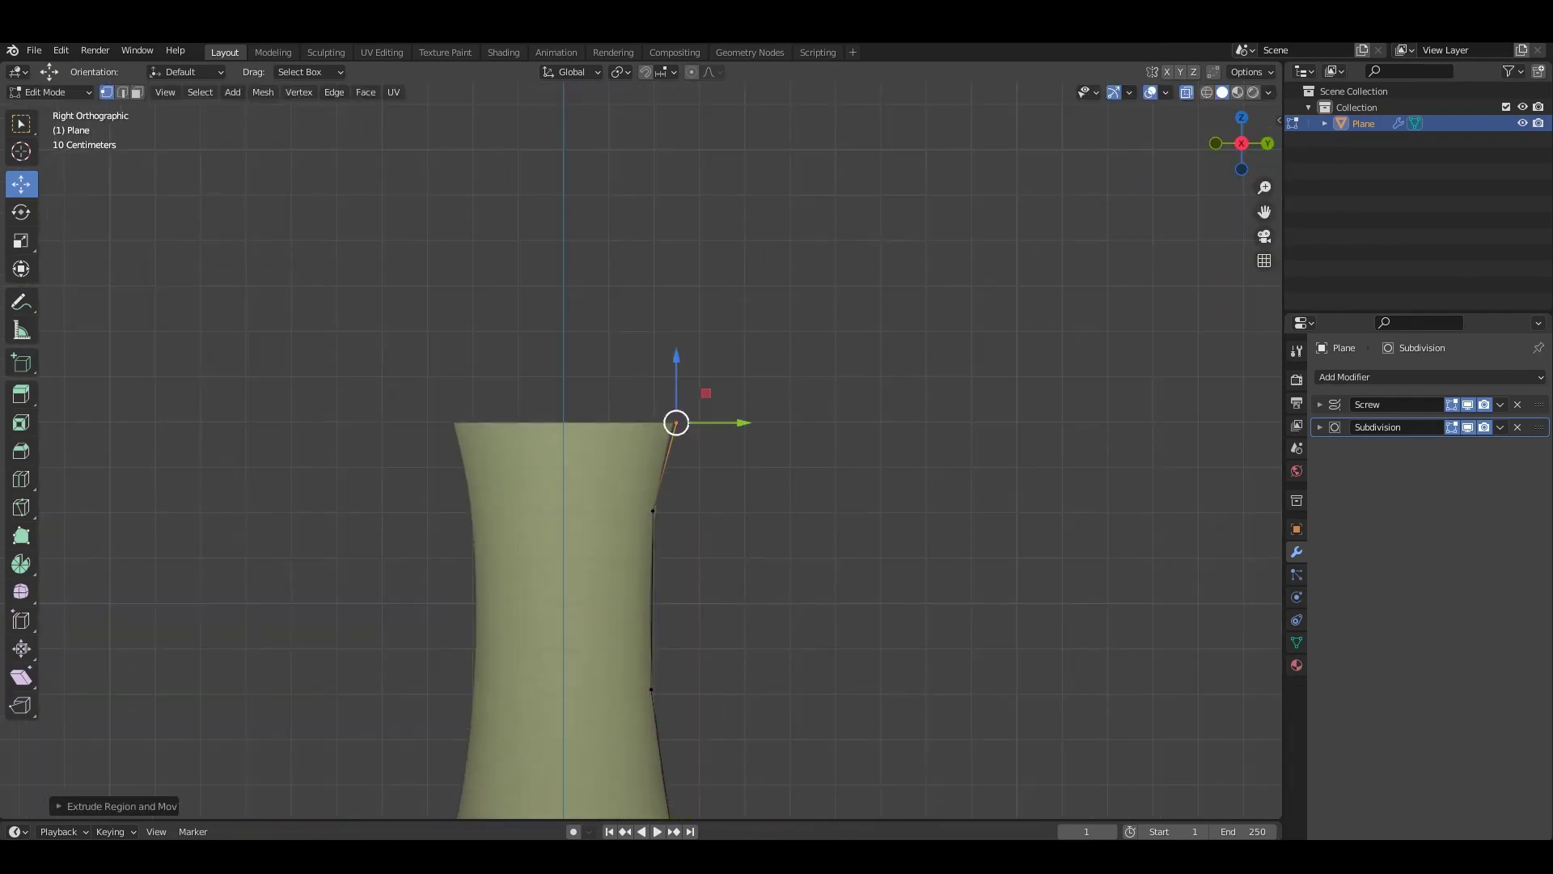
{"action": "key", "text": "g"}
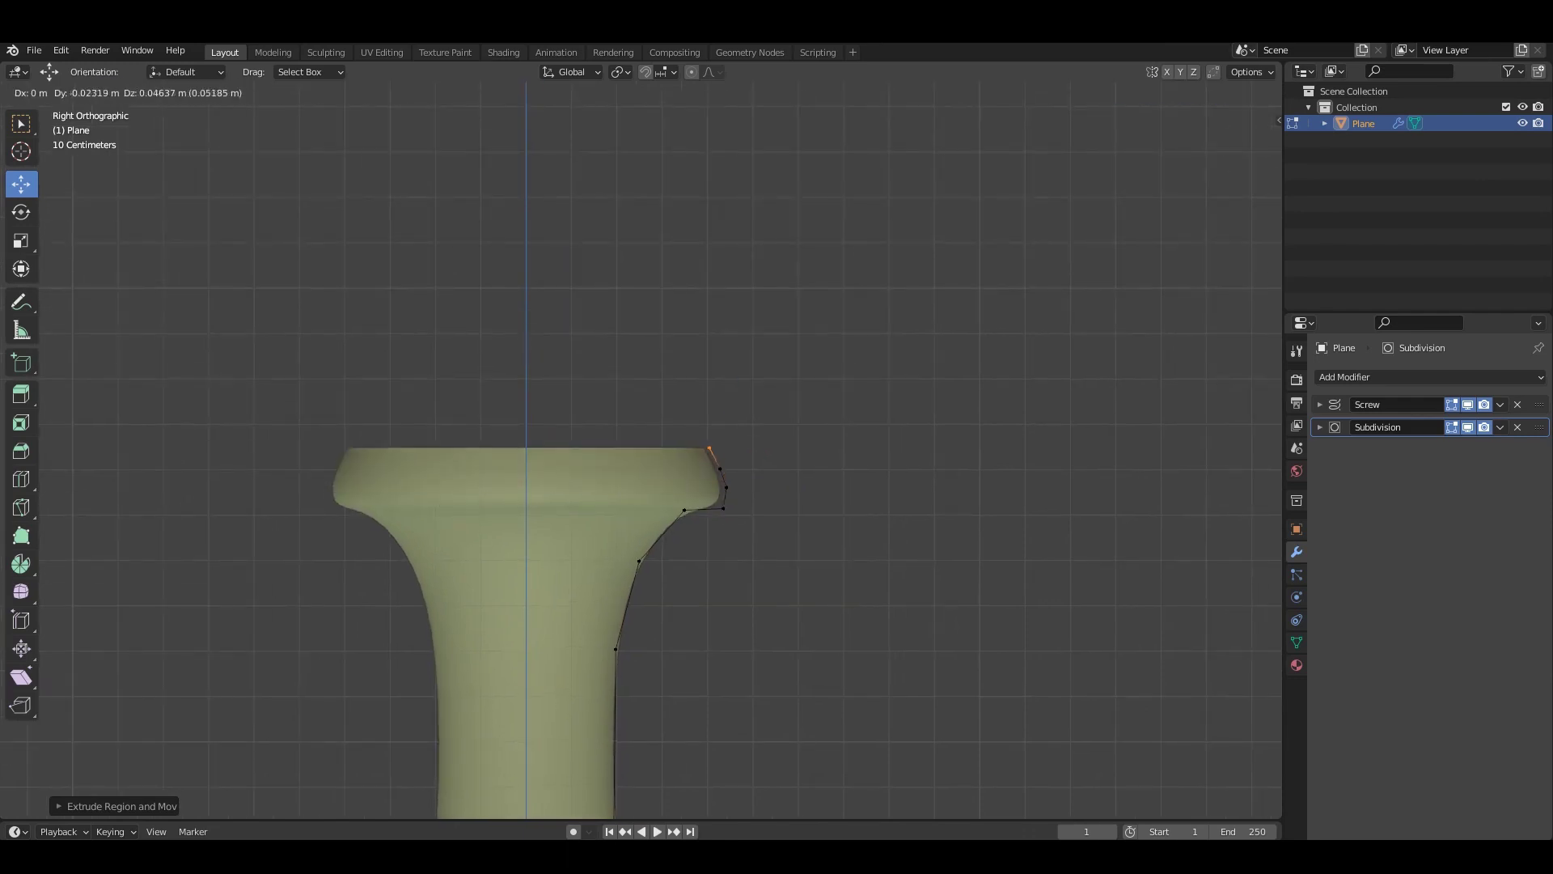
{"action": "key", "text": "e"}
{"action": "key", "text": "e"}
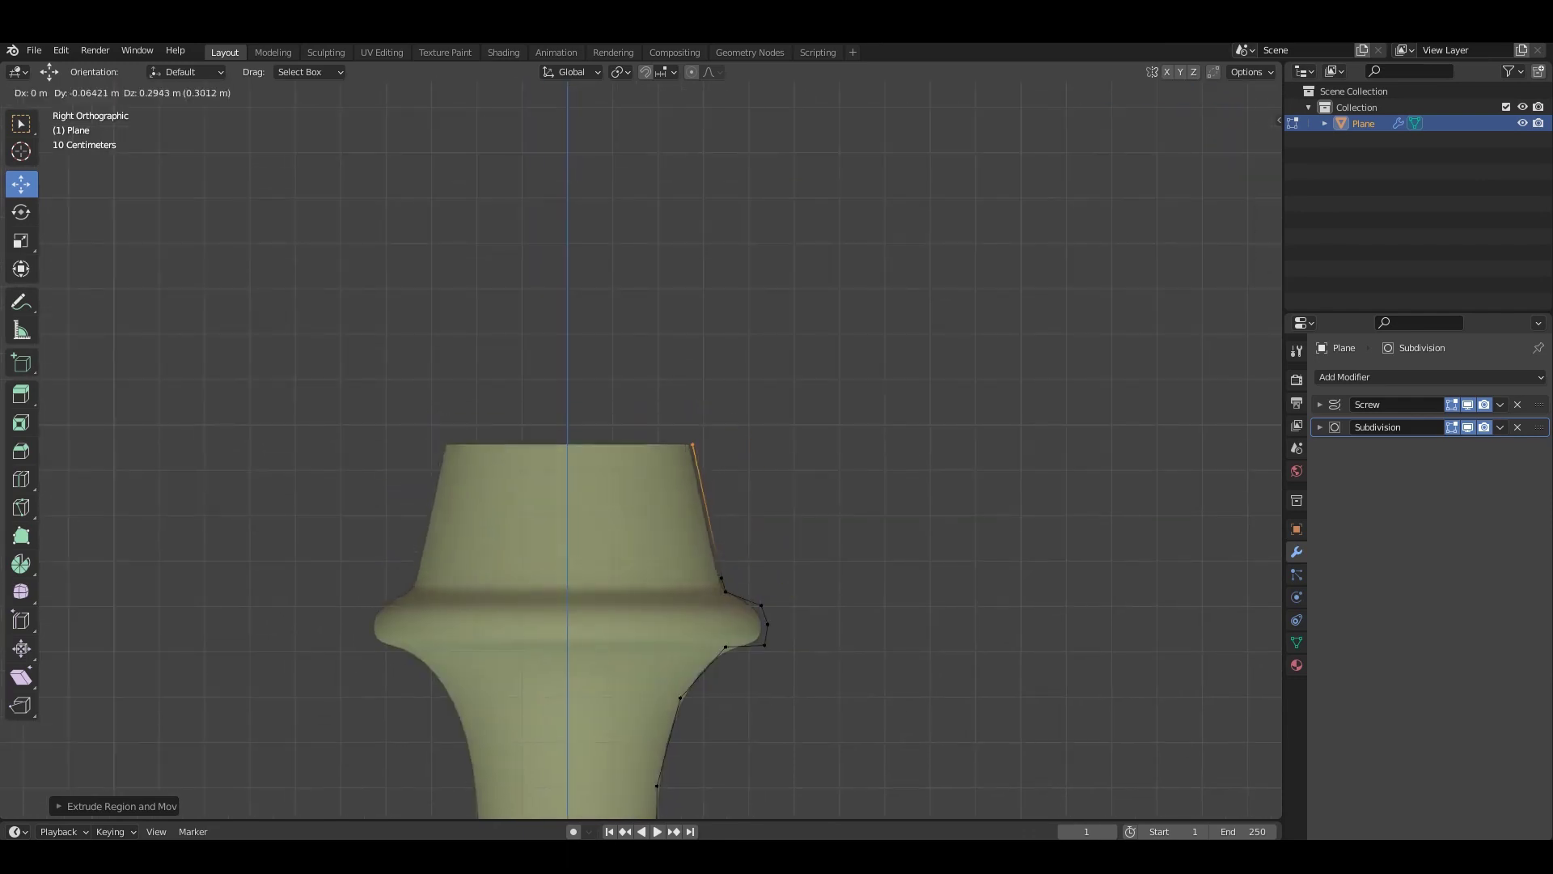
{"action": "key", "text": "Return"}
{"action": "key", "text": "e"}
{"action": "key", "text": "Return"}
{"action": "key", "text": "e"}
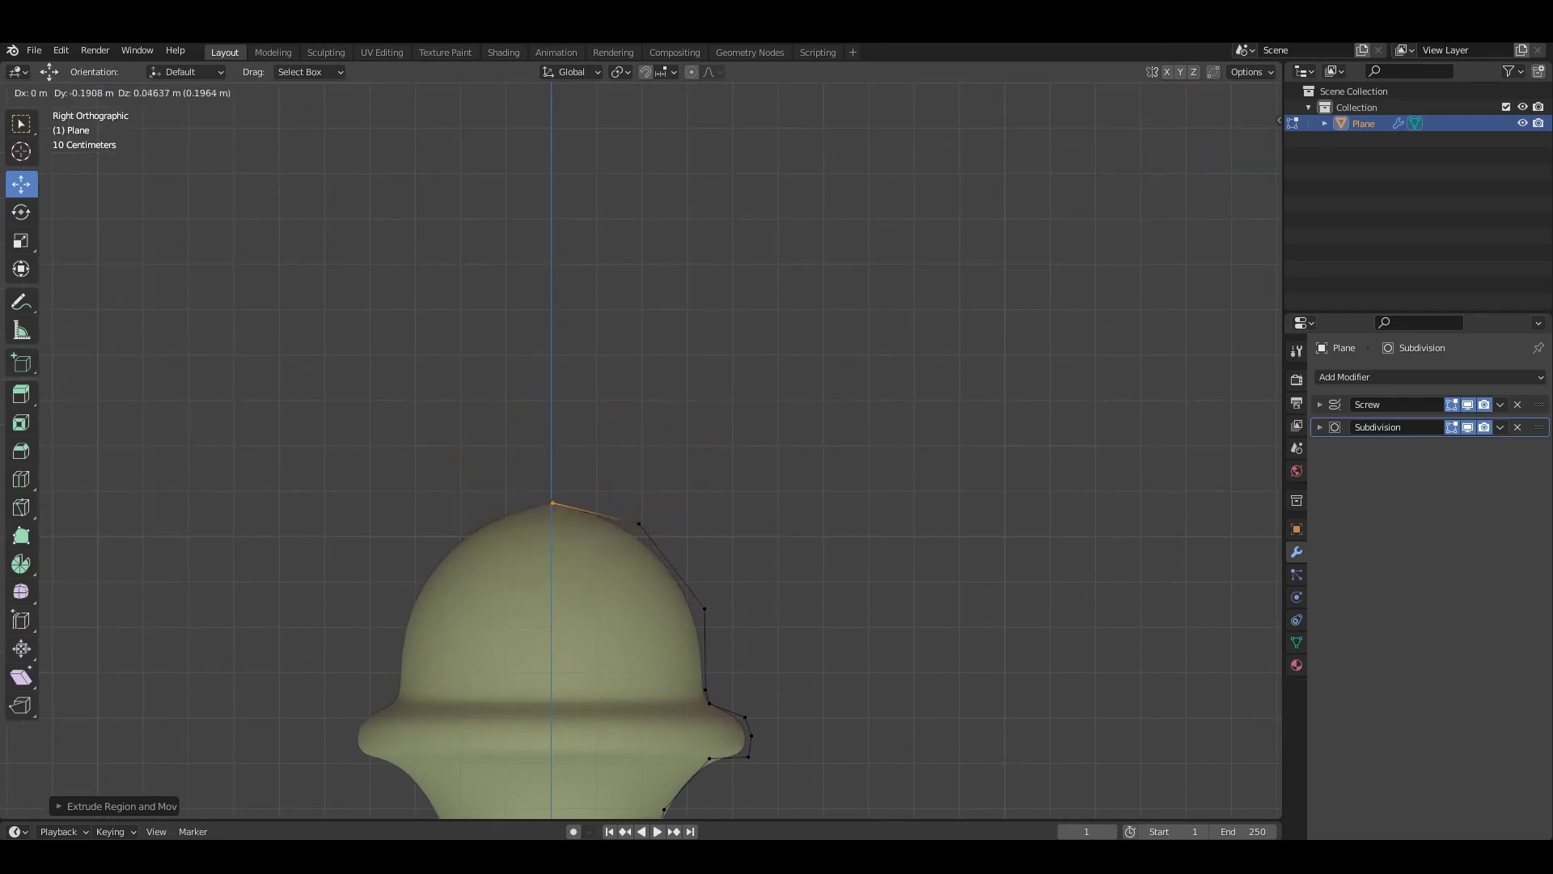
{"action": "scroll", "coordinate": [640, 449], "scroll_direction": "up", "scroll_amount": 2}
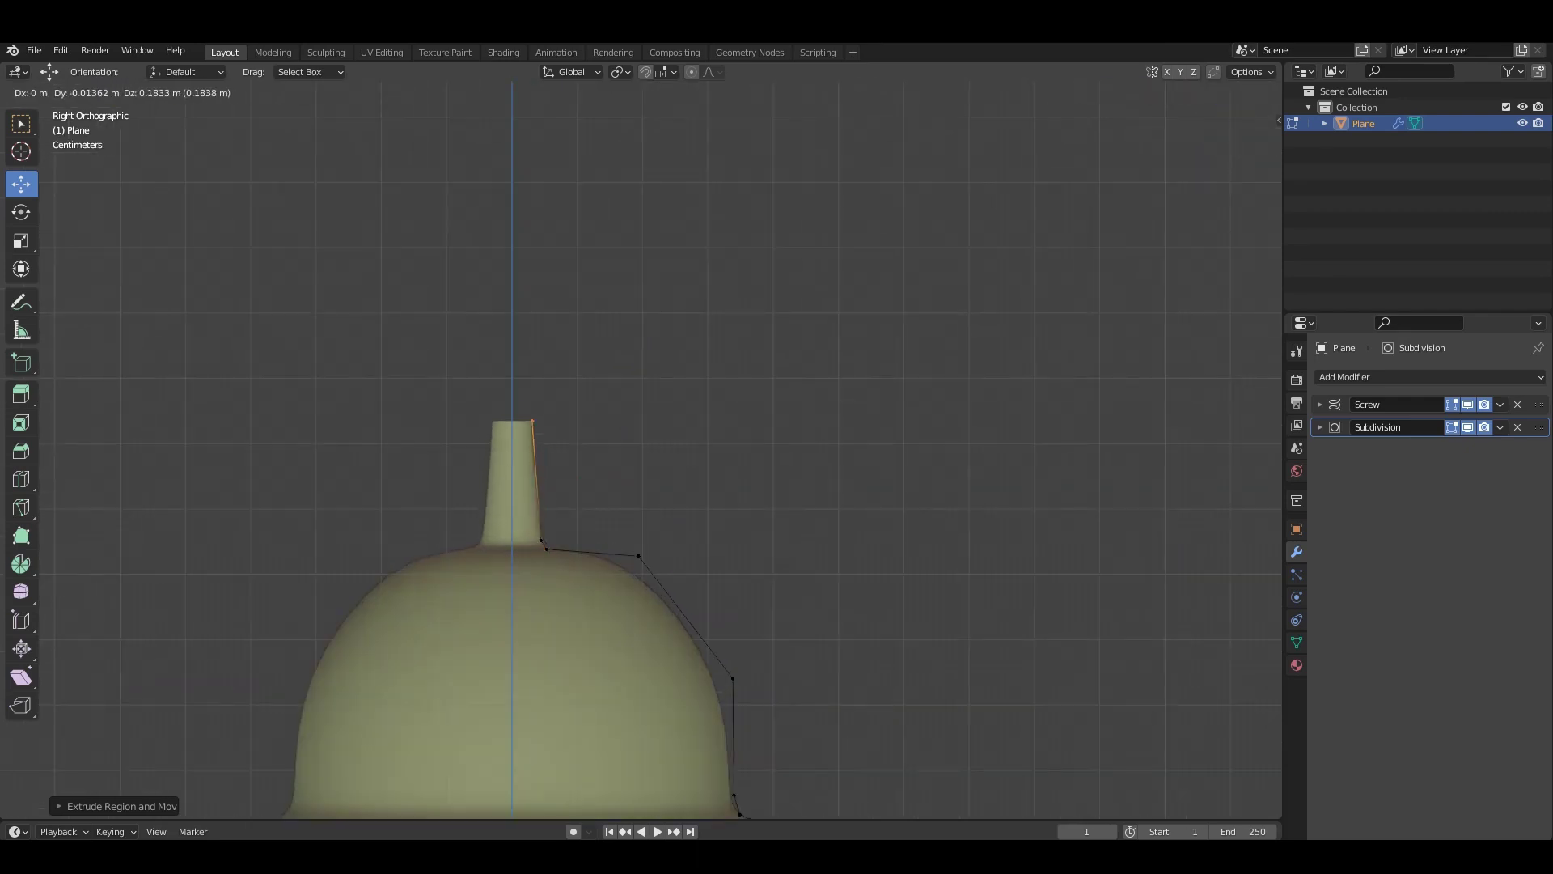
{"action": "key", "text": "Return"}
{"action": "scroll", "coordinate": [639, 474], "scroll_direction": "down", "scroll_amount": 5}
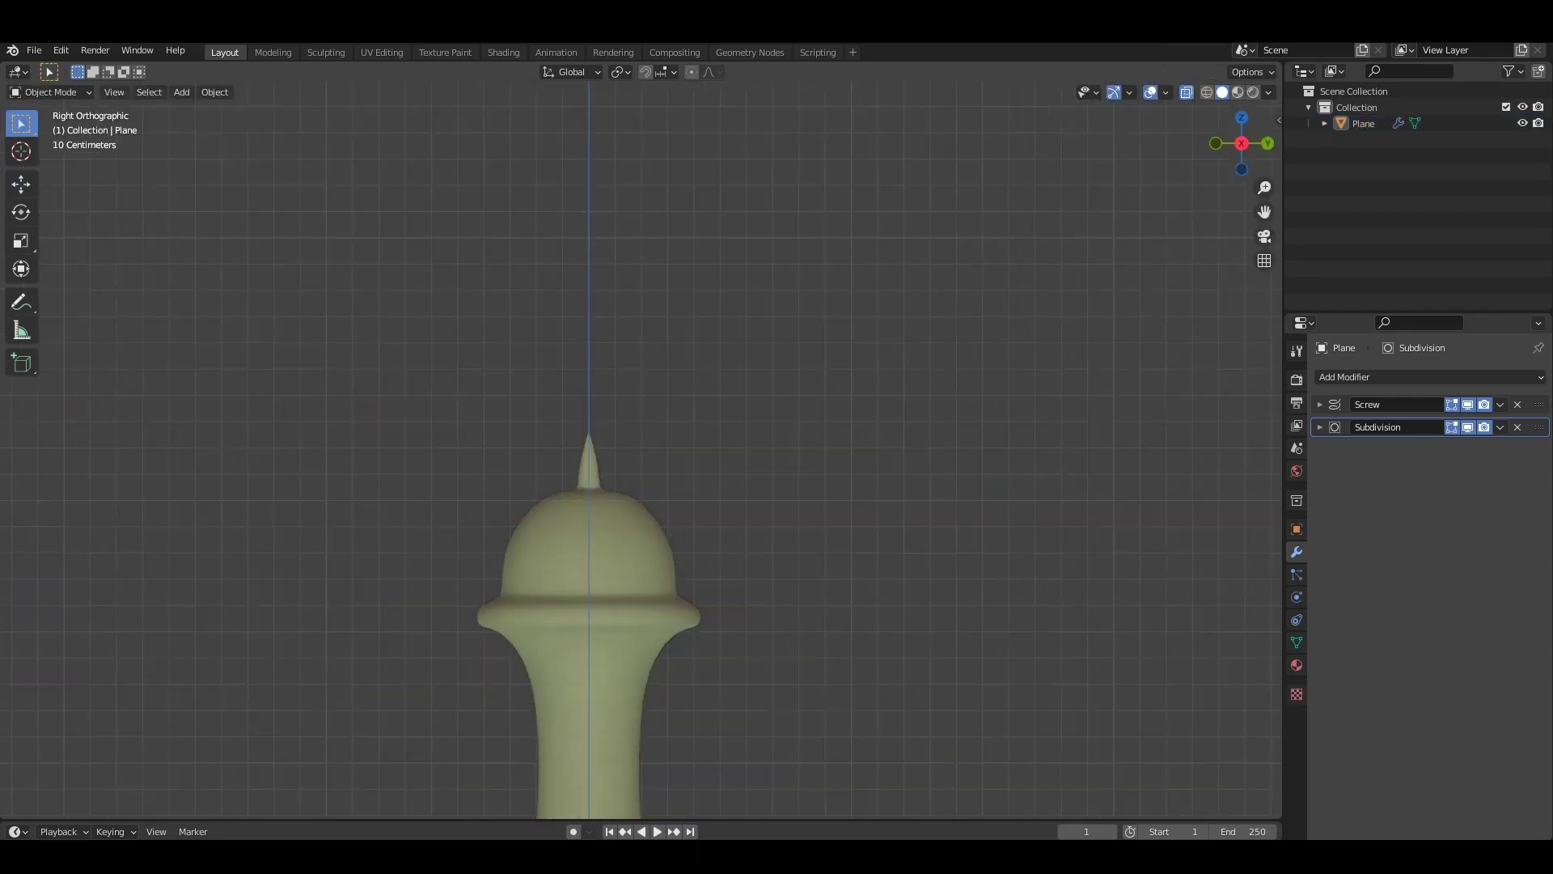
{"action": "scroll", "coordinate": [639, 473], "scroll_direction": "down", "scroll_amount": 3}
{"action": "scroll", "coordinate": [588, 449], "scroll_direction": "up", "scroll_amount": 3}
{"action": "scroll", "coordinate": [588, 449], "scroll_direction": "up", "scroll_amount": 5}
{"action": "scroll", "coordinate": [548, 483], "scroll_direction": "up", "scroll_amount": 3}
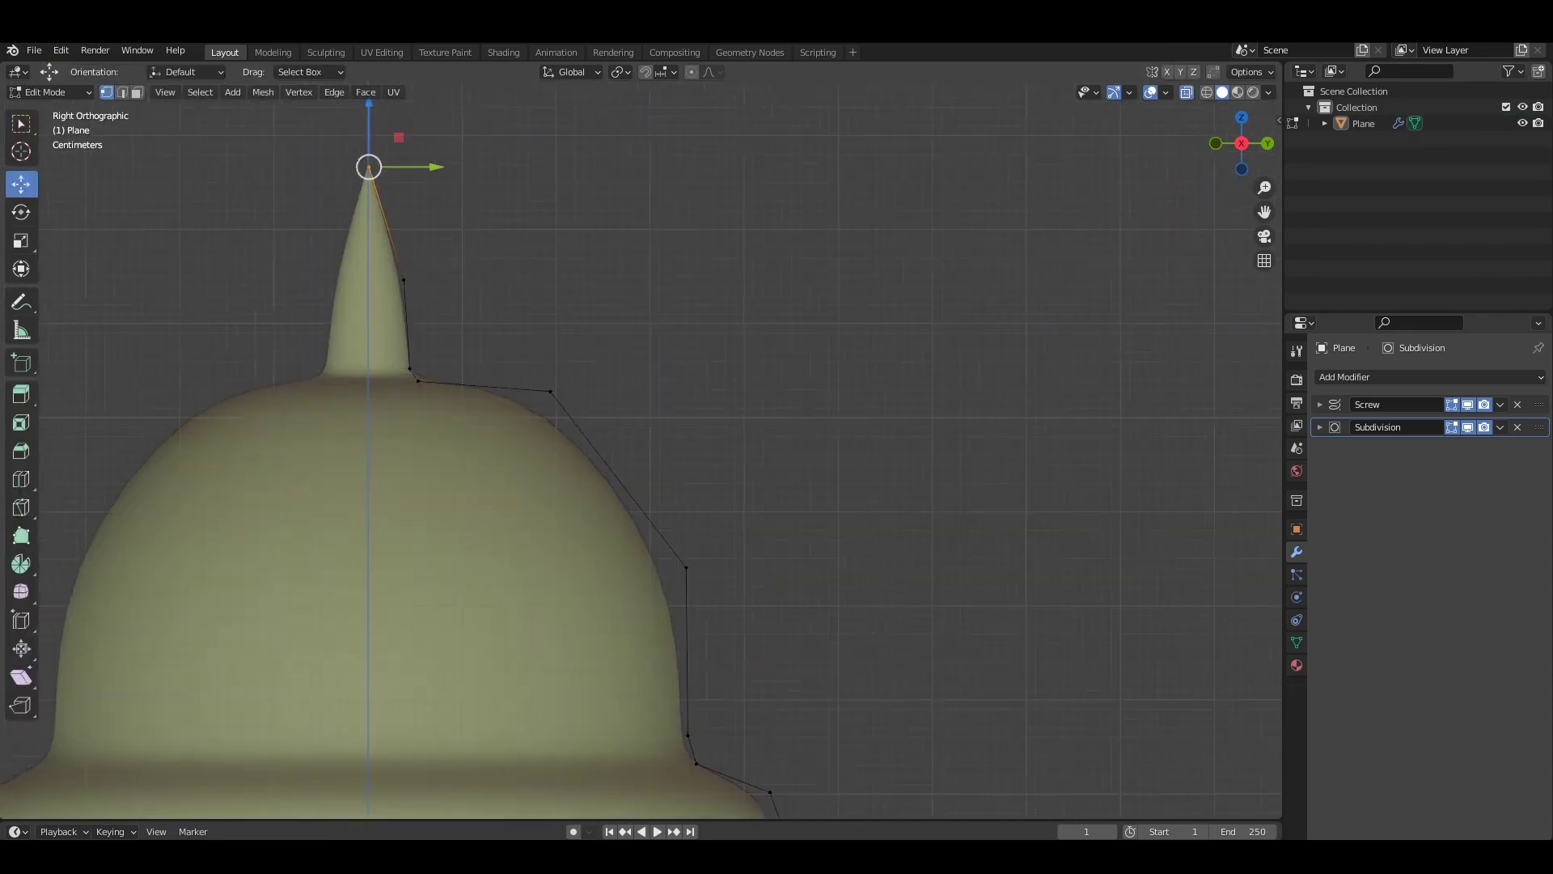
Move a dome vertex outward and reshape the spike tip into a point.
{"action": "left_click_drag", "start_coordinate": [604, 398], "coordinate": [801, 471]}
{"action": "scroll", "coordinate": [647, 417], "scroll_direction": "down", "scroll_amount": 3}
{"action": "scroll", "coordinate": [801, 472], "scroll_direction": "up", "scroll_amount": 3}
{"action": "left_click_drag", "start_coordinate": [695, 367], "coordinate": [733, 367]}
{"action": "middle_click_drag", "start_coordinate": [694, 376], "coordinate": [753, 490], "text": "shift"}
{"action": "left_click", "coordinate": [524, 346]}
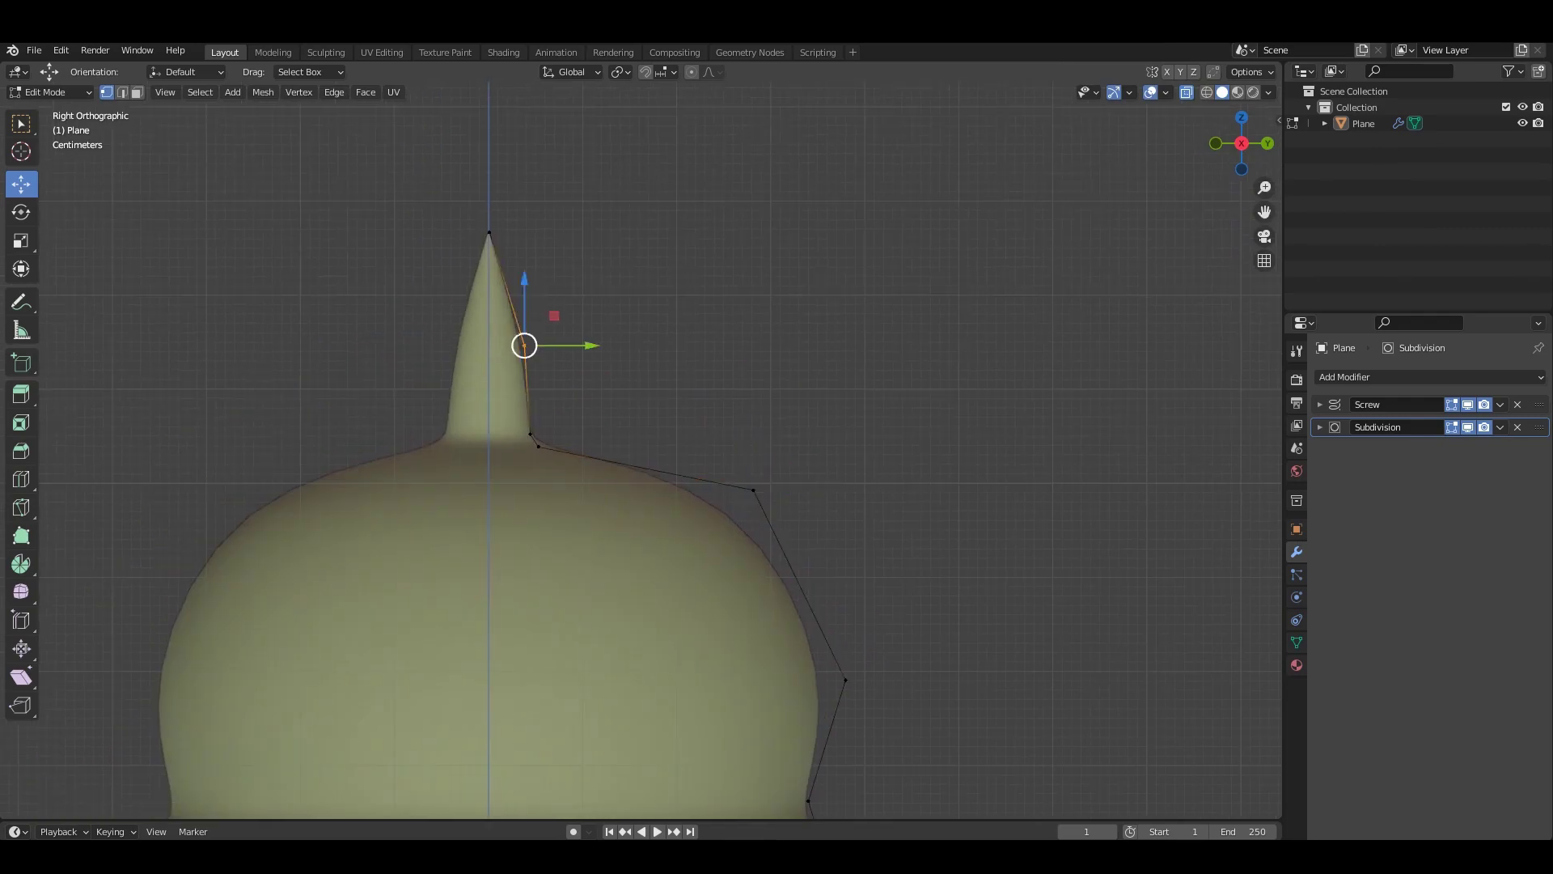
{"action": "left_click_drag", "start_coordinate": [524, 347], "coordinate": [561, 300]}
{"action": "scroll", "coordinate": [584, 386], "scroll_direction": "down", "scroll_amount": 3}
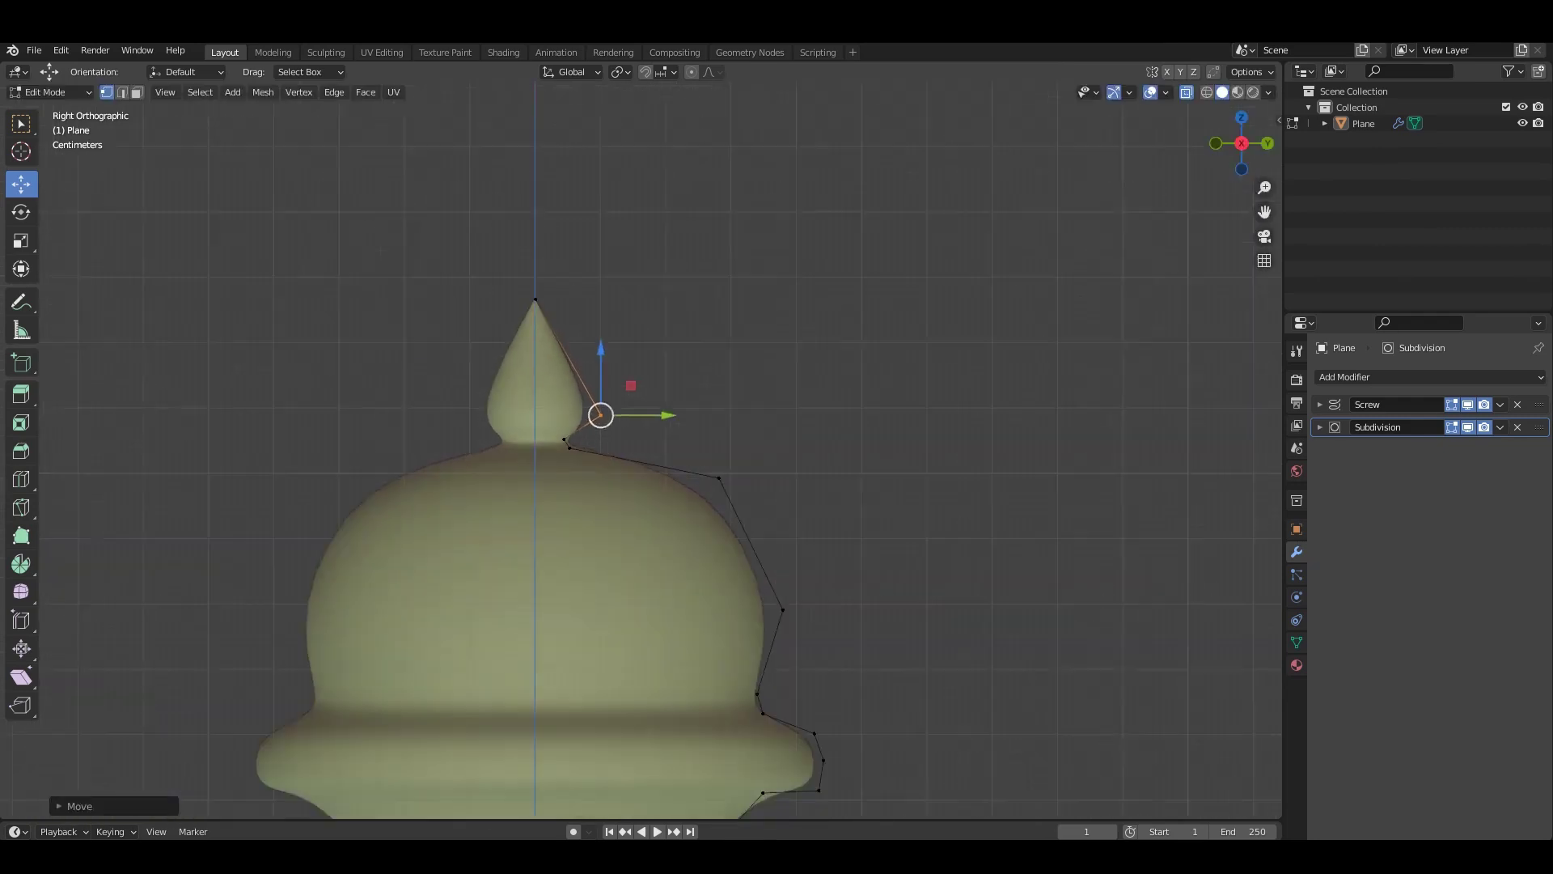
Round the knob's side and pull the lid rim bulge outward, adjusting its underside.
{"action": "middle_click_drag", "start_coordinate": [779, 624], "coordinate": [791, 417], "text": "shift"}
{"action": "left_click", "coordinate": [790, 417]}
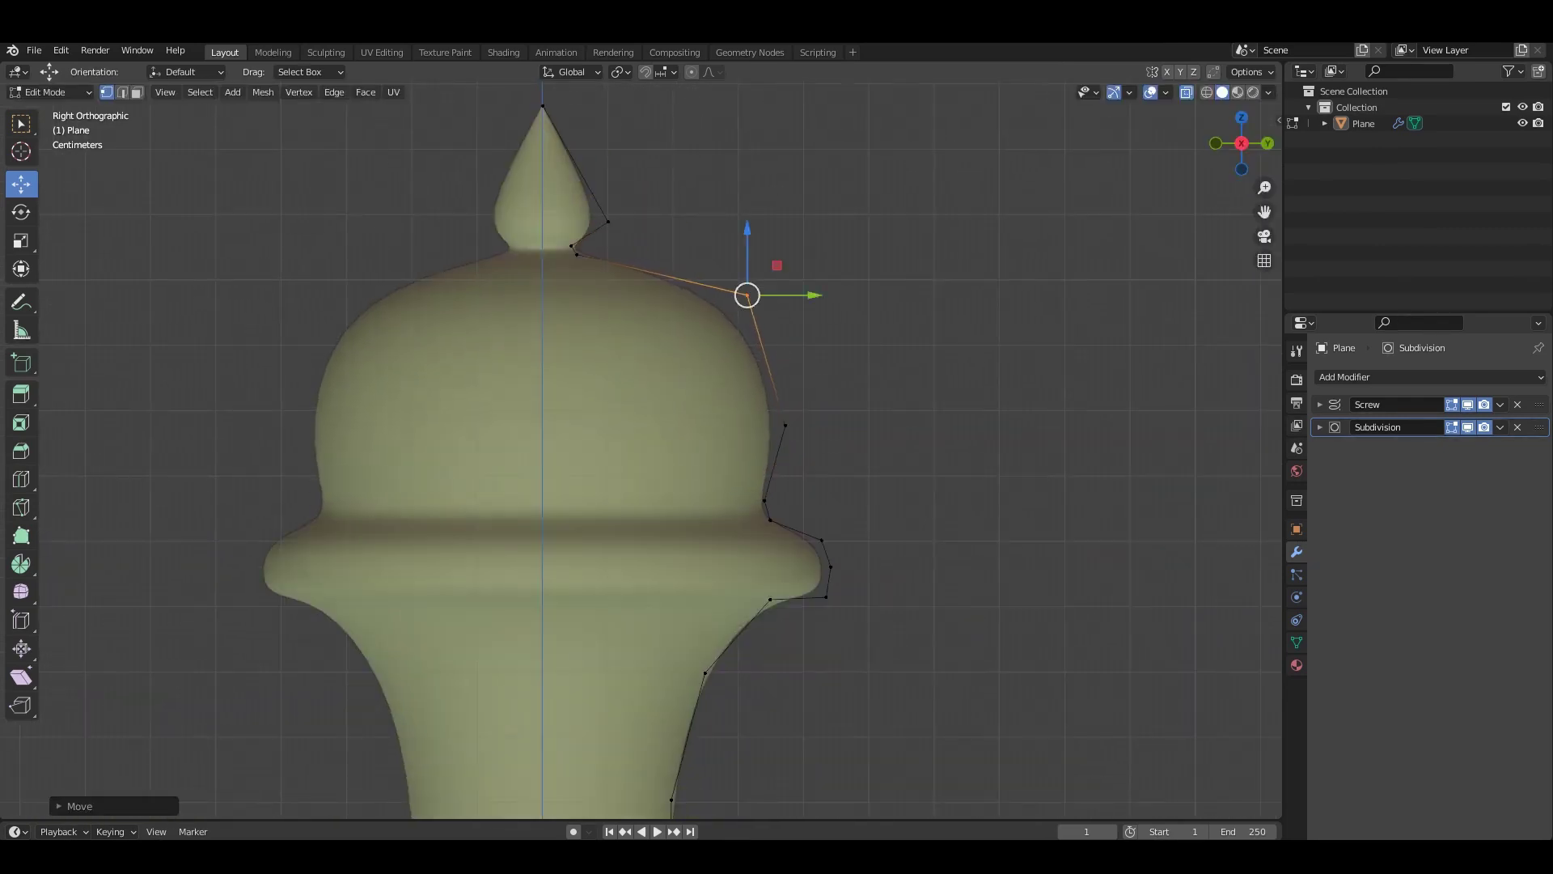
{"action": "middle_click_drag", "start_coordinate": [770, 597], "coordinate": [696, 419], "text": "shift"}
{"action": "left_click", "coordinate": [696, 419]}
{"action": "scroll", "coordinate": [683, 406], "scroll_direction": "down", "scroll_amount": 5}
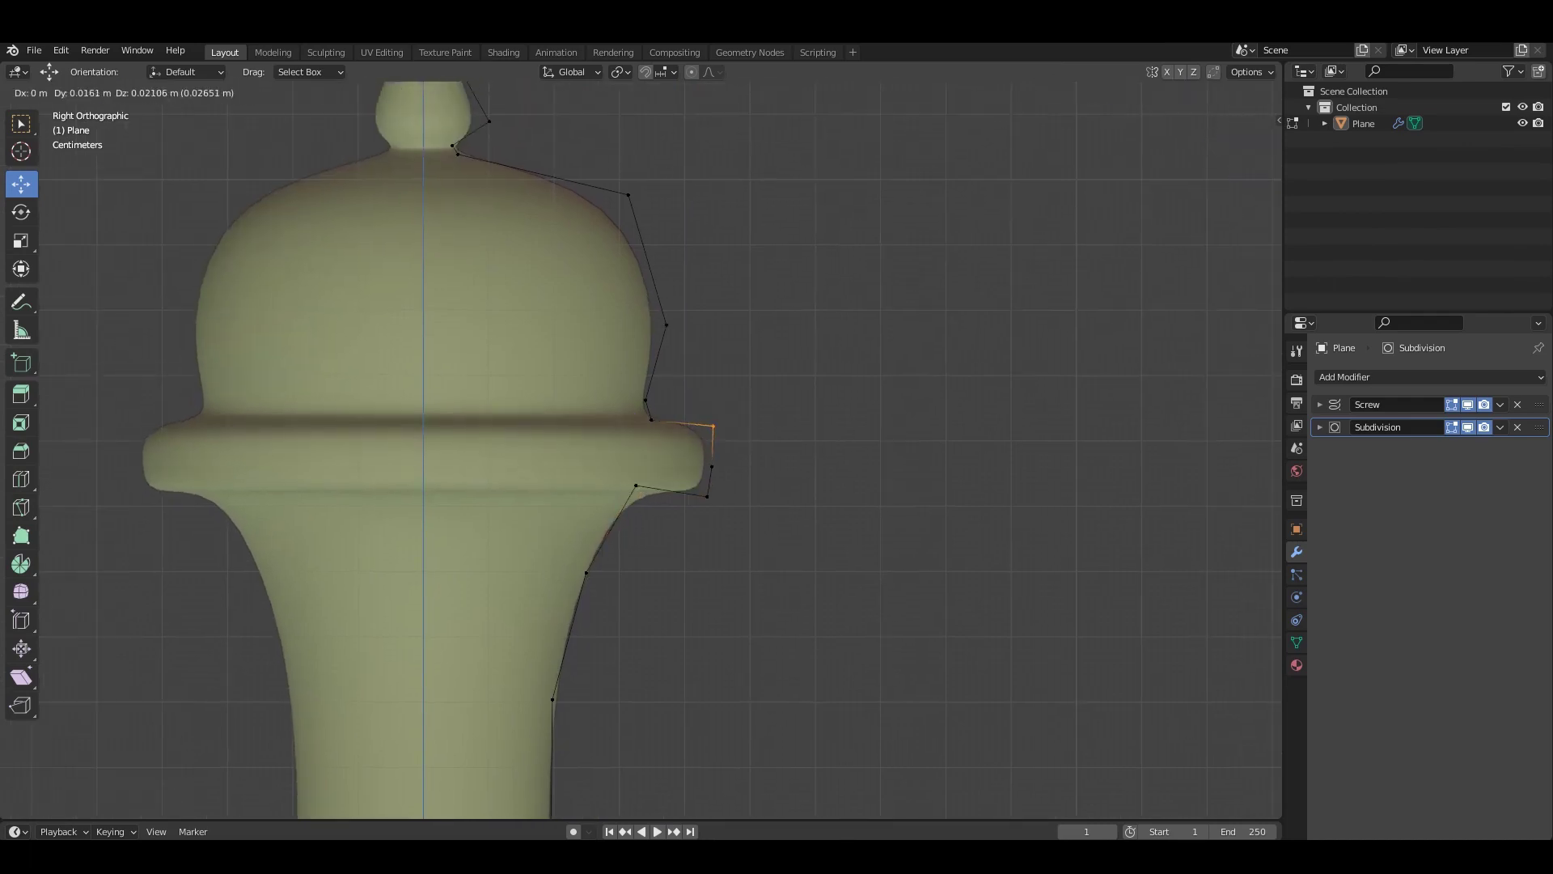
{"action": "scroll", "coordinate": [770, 420], "scroll_direction": "up", "scroll_amount": 6}
{"action": "left_click_drag", "start_coordinate": [770, 420], "coordinate": [792, 501]}
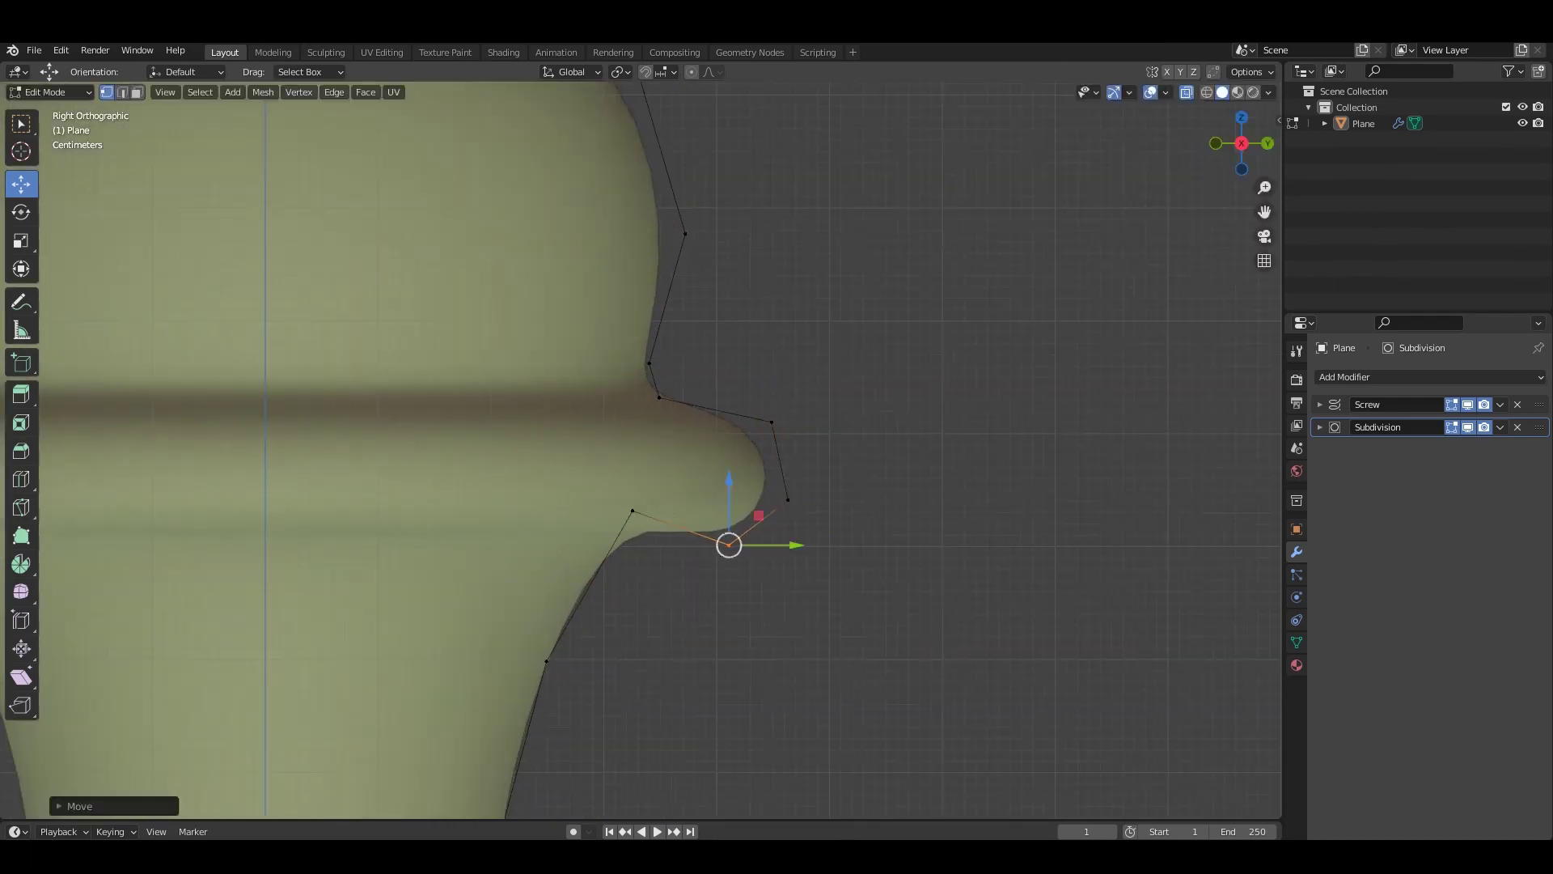
{"action": "left_click_drag", "start_coordinate": [729, 545], "coordinate": [729, 571]}
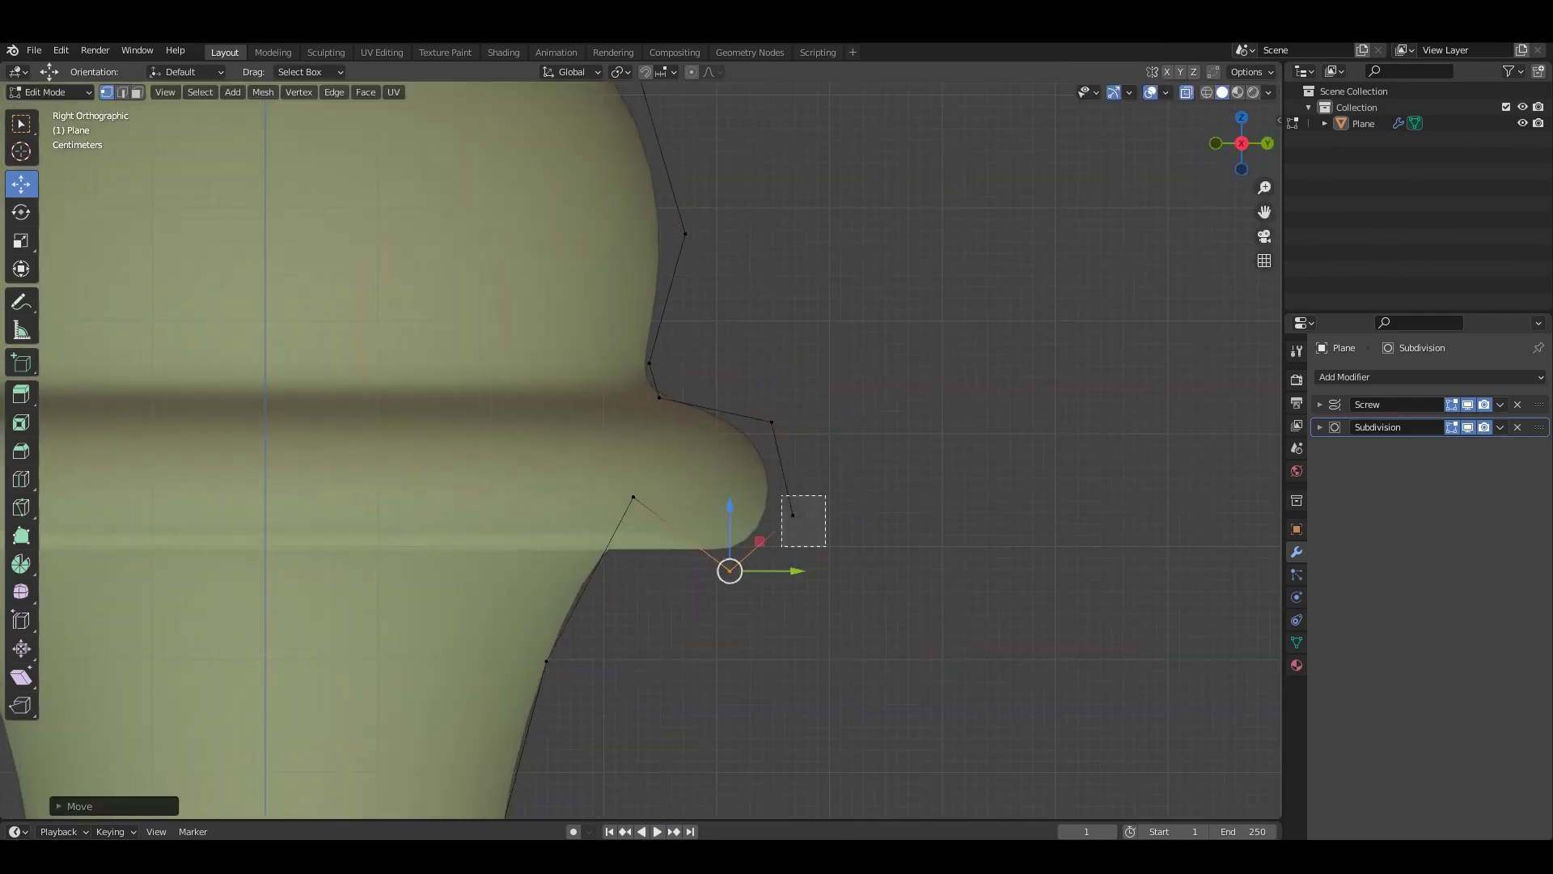
{"action": "left_click_drag", "start_coordinate": [771, 422], "coordinate": [745, 423]}
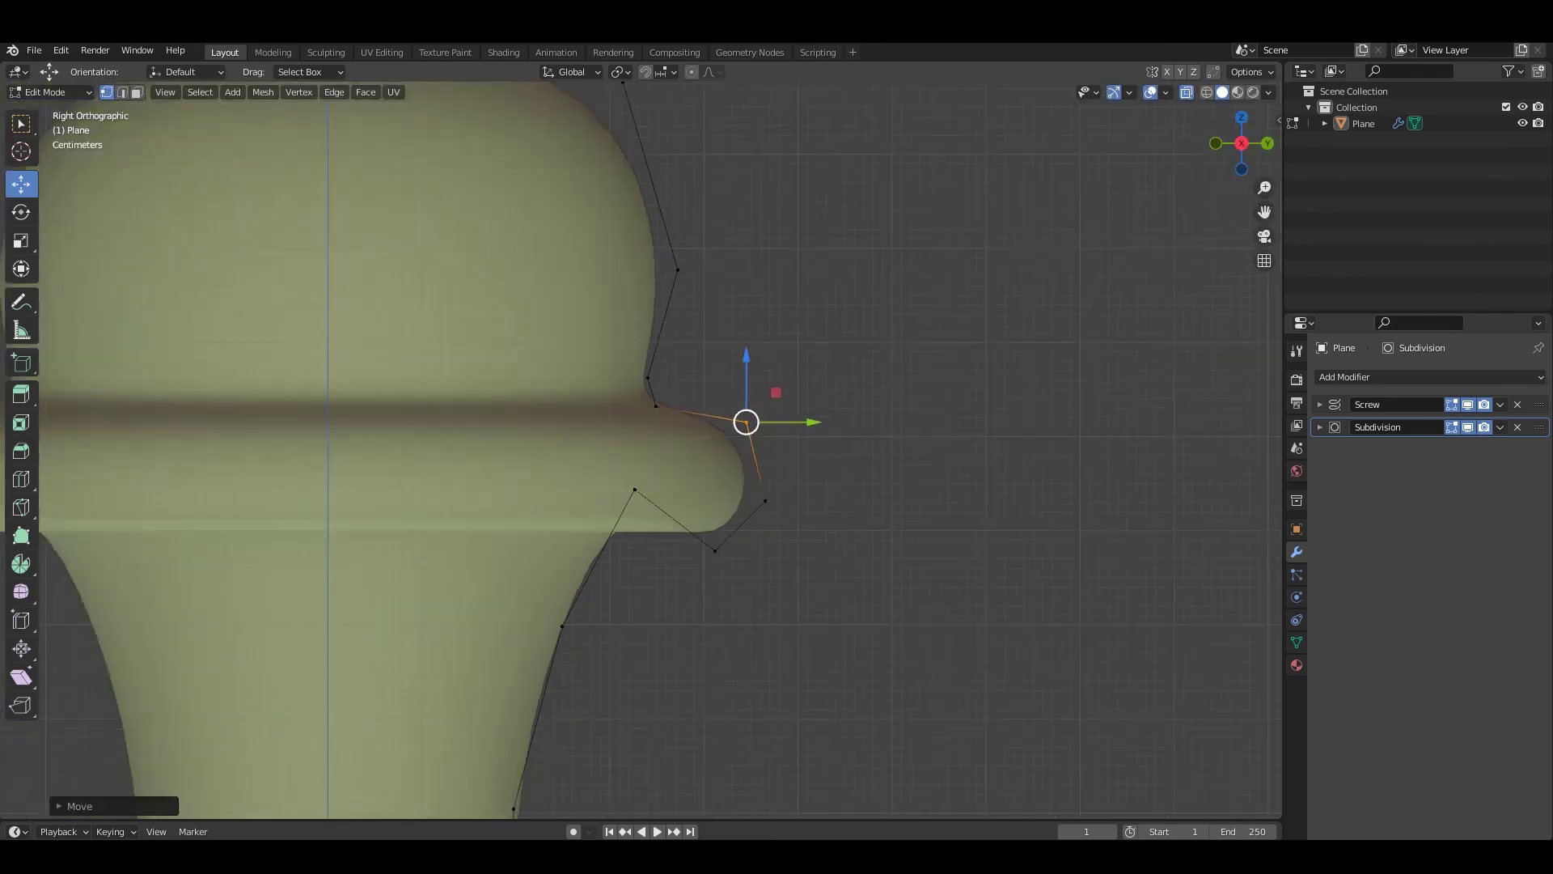
{"action": "scroll", "coordinate": [745, 423], "scroll_direction": "down", "scroll_amount": 4}
Check the smoothed vase outside Edit Mode, then push the dome's side vertex outward.
{"action": "key", "text": "Tab"}
{"action": "scroll", "coordinate": [745, 423], "scroll_direction": "down", "scroll_amount": 5}
{"action": "scroll", "coordinate": [748, 437], "scroll_direction": "up", "scroll_amount": 3}
{"action": "scroll", "coordinate": [748, 437], "scroll_direction": "up", "scroll_amount": 4}
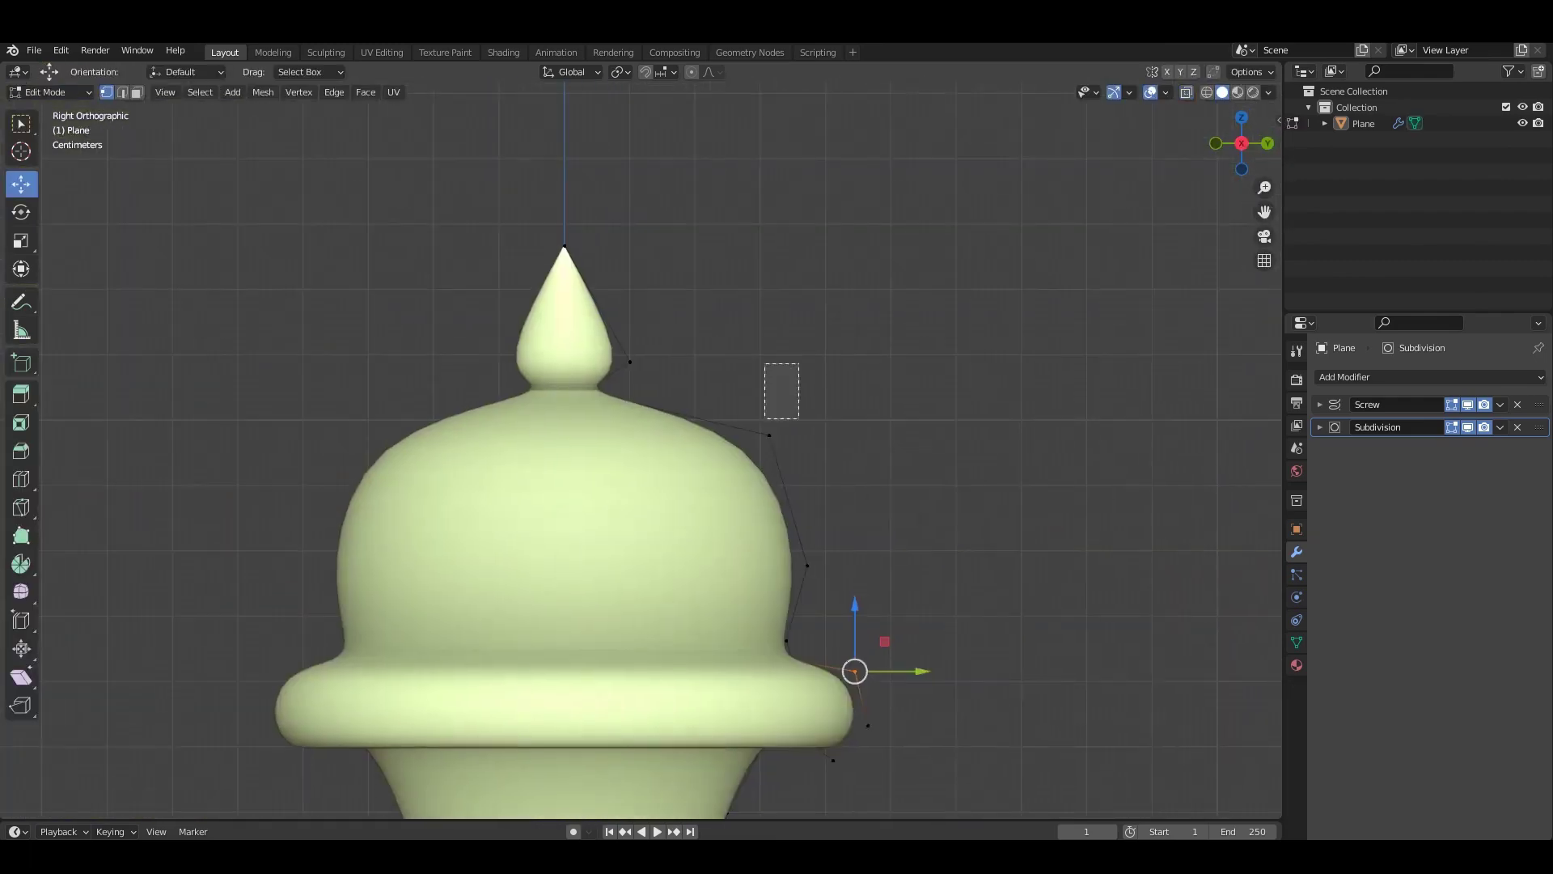
{"action": "key", "text": "Tab"}
{"action": "left_click_drag", "start_coordinate": [769, 437], "coordinate": [742, 443]}
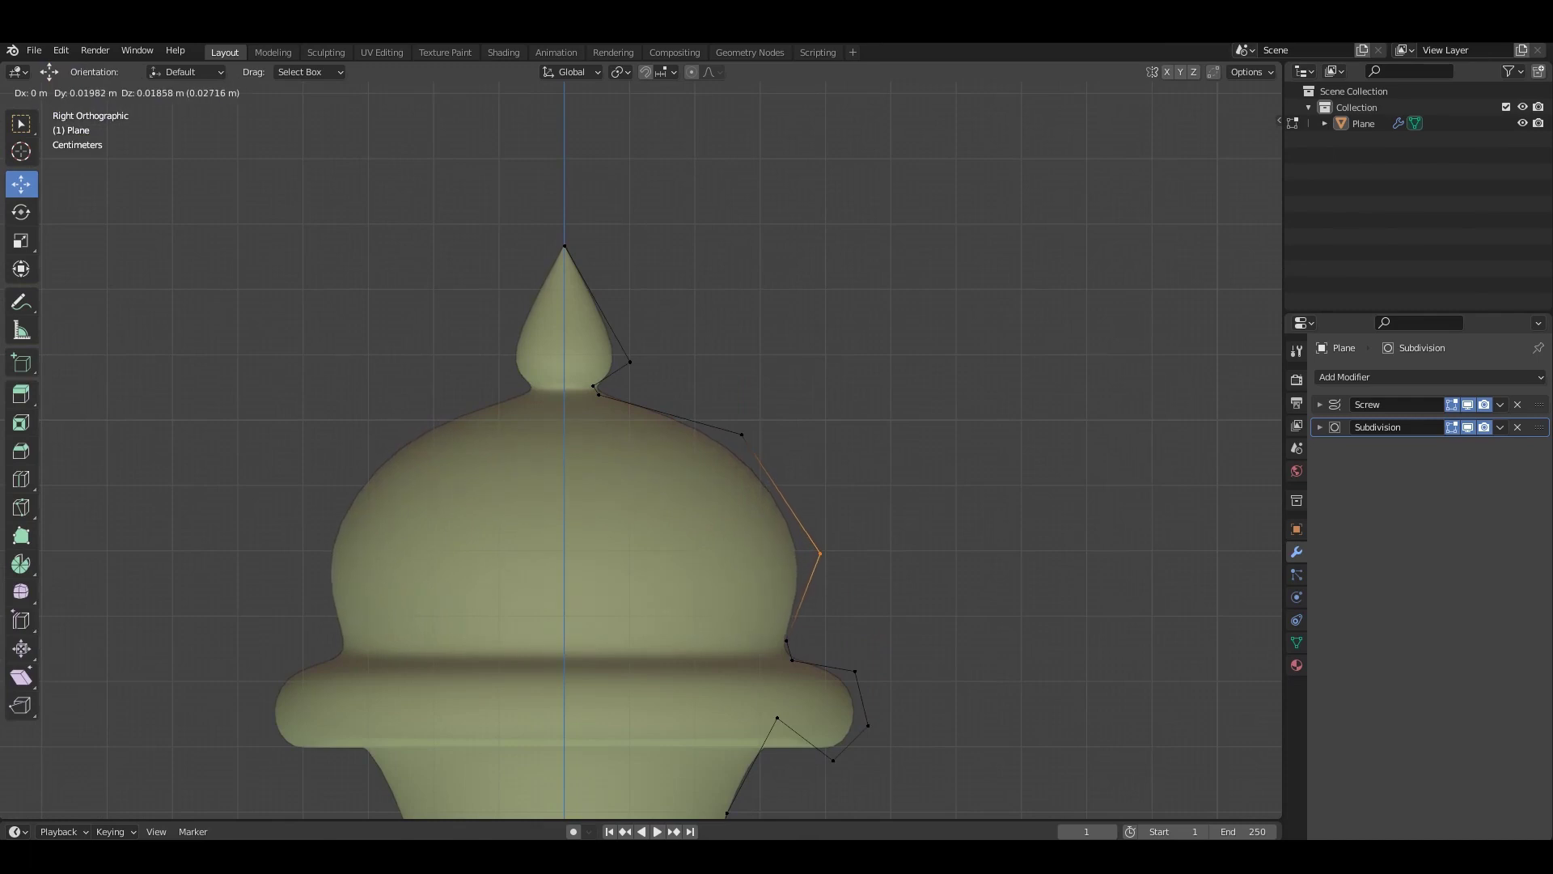
{"action": "scroll", "coordinate": [749, 437], "scroll_direction": "down", "scroll_amount": 4}
{"action": "scroll", "coordinate": [847, 664], "scroll_direction": "up", "scroll_amount": 4}
Subdivide the finial tip edge and position the new midpoint vertex.
{"action": "left_click", "coordinate": [847, 665]}
{"action": "left_click", "coordinate": [590, 354]}
{"action": "left_click", "coordinate": [656, 470], "text": "shift"}
{"action": "right_click", "coordinate": [656, 470]}
{"action": "left_click", "coordinate": [664, 477]}
{"action": "scroll", "coordinate": [651, 466], "scroll_direction": "up", "scroll_amount": 2}
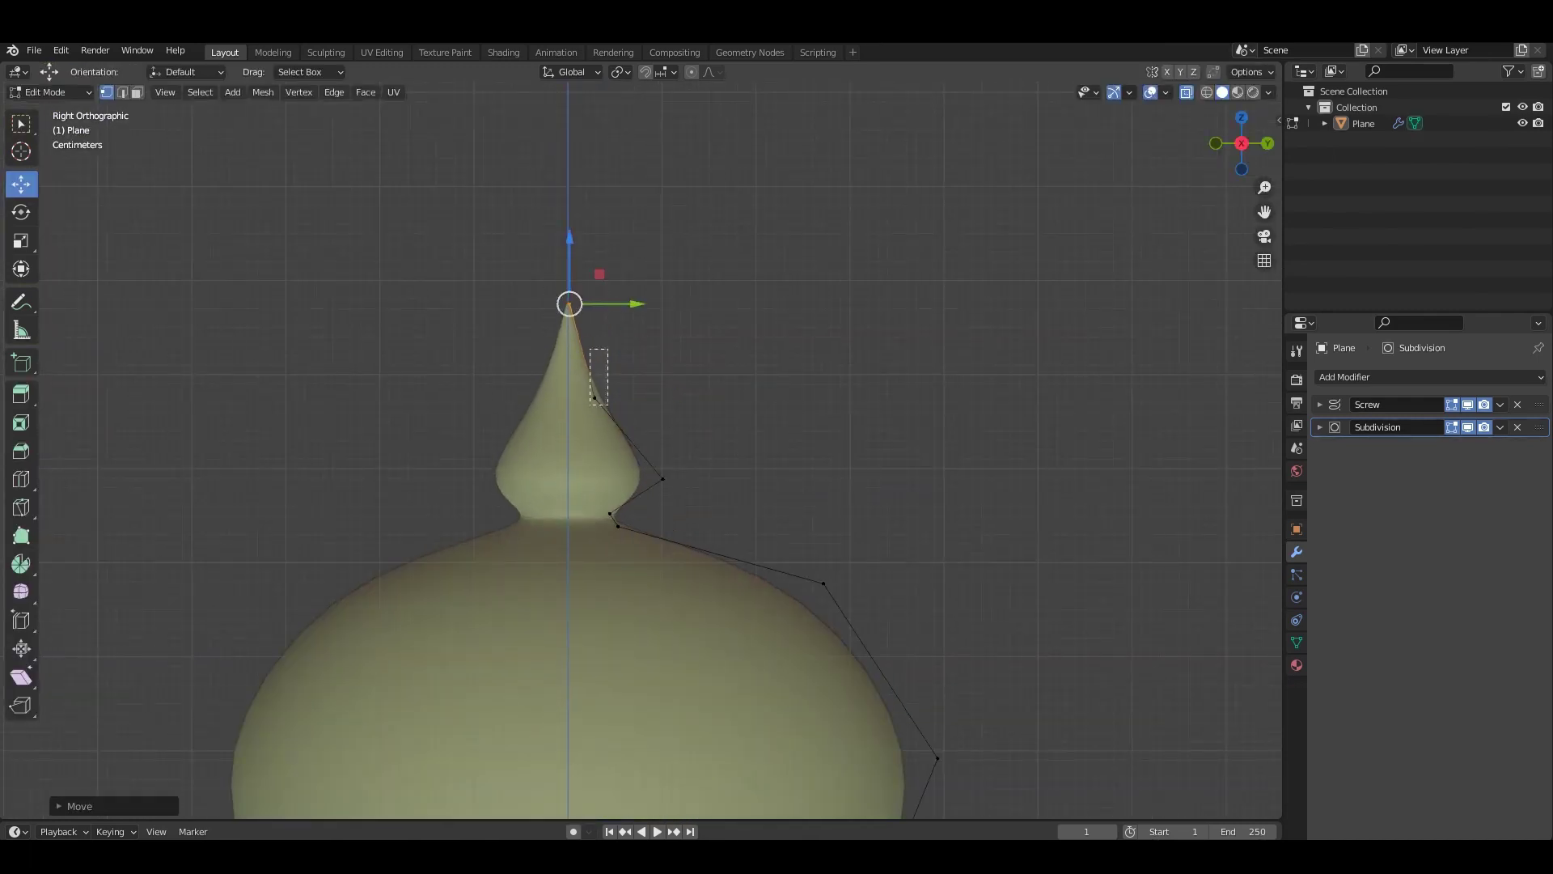
{"action": "left_click_drag", "start_coordinate": [608, 404], "coordinate": [704, 444]}
{"action": "left_click", "coordinate": [662, 491]}
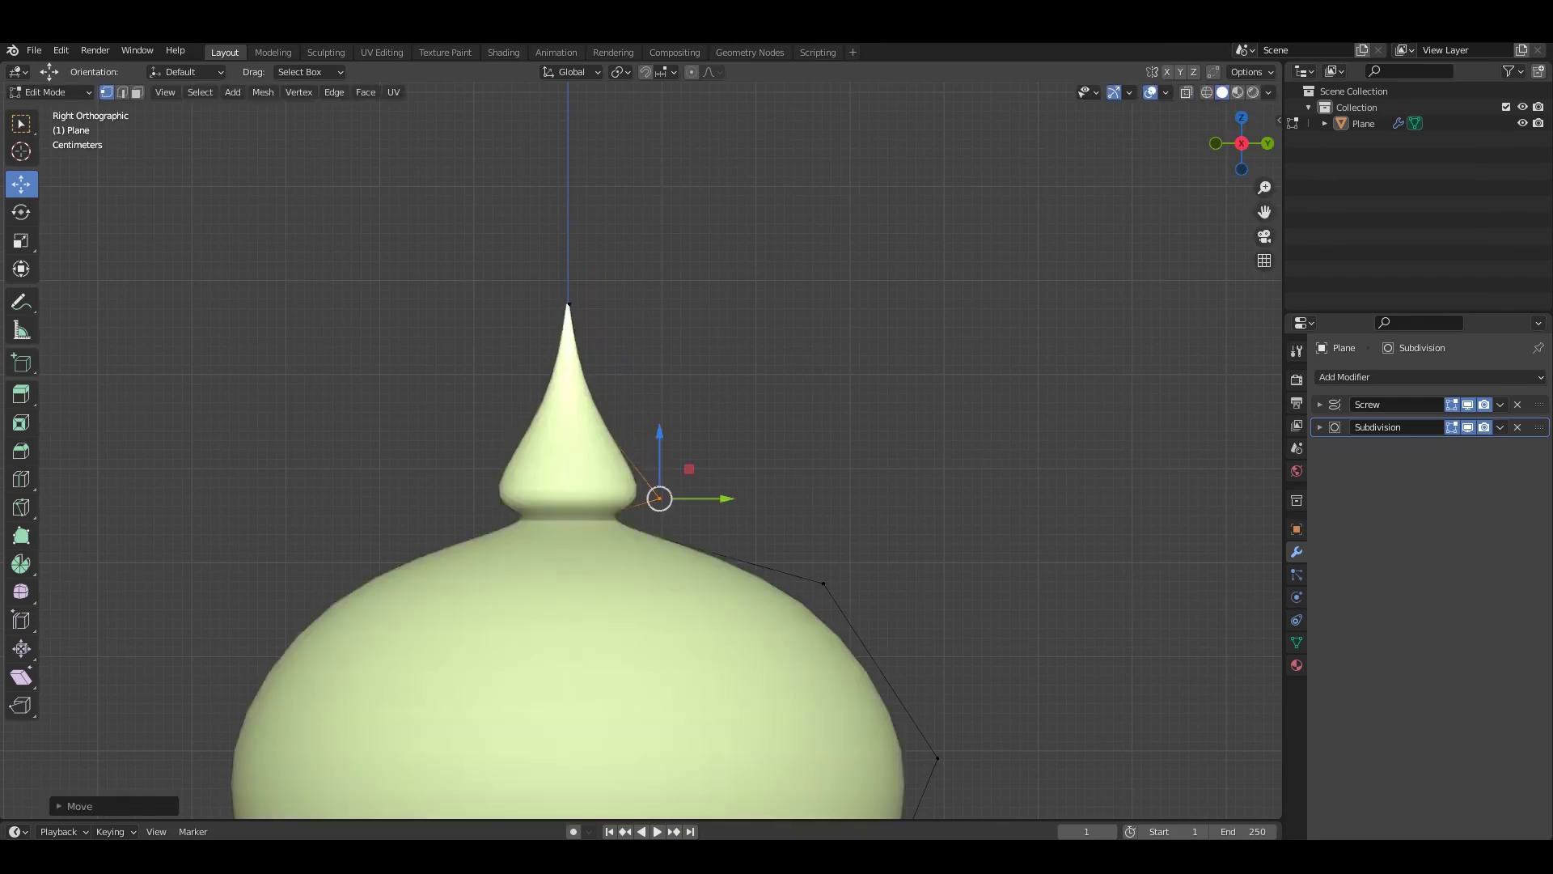
Review the whole vase outside Edit Mode, then return and confirm the last vertex move.
{"action": "key", "text": "Tab"}
{"action": "scroll", "coordinate": [572, 453], "scroll_direction": "down", "scroll_amount": 5}
{"action": "scroll", "coordinate": [572, 453], "scroll_direction": "up", "scroll_amount": 2}
{"action": "scroll", "coordinate": [572, 453], "scroll_direction": "up", "scroll_amount": 2}
{"action": "key", "text": "Tab"}
{"action": "scroll", "coordinate": [572, 453], "scroll_direction": "down", "scroll_amount": 2}
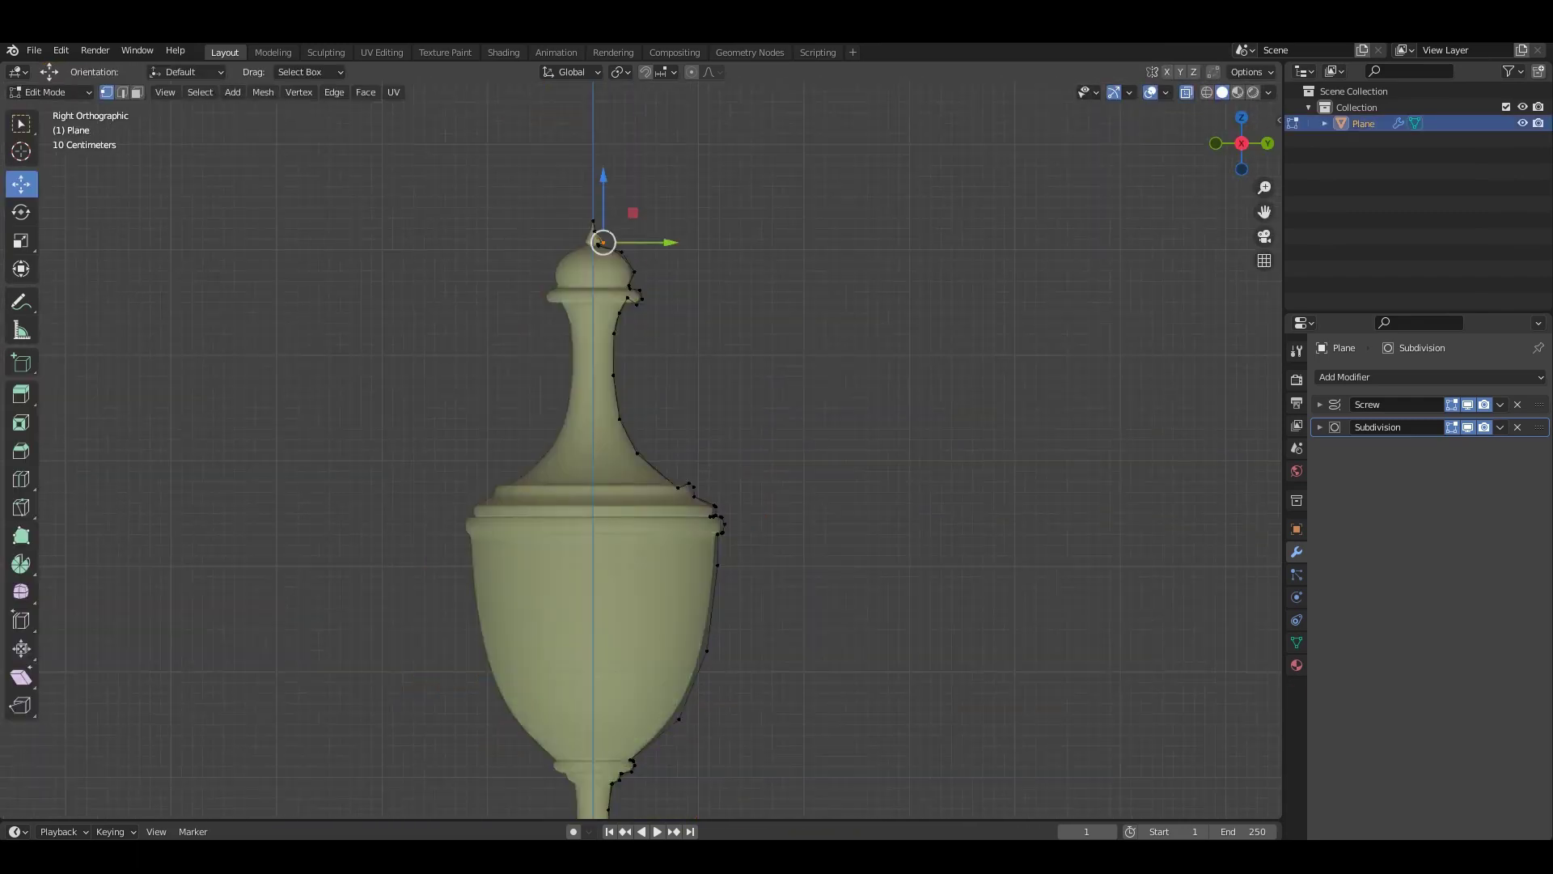
{"action": "scroll", "coordinate": [572, 323], "scroll_direction": "up", "scroll_amount": 4}
{"action": "scroll", "coordinate": [567, 324], "scroll_direction": "up", "scroll_amount": 1}
{"action": "key", "text": "Return"}
{"action": "scroll", "coordinate": [609, 423], "scroll_direction": "down", "scroll_amount": 2}
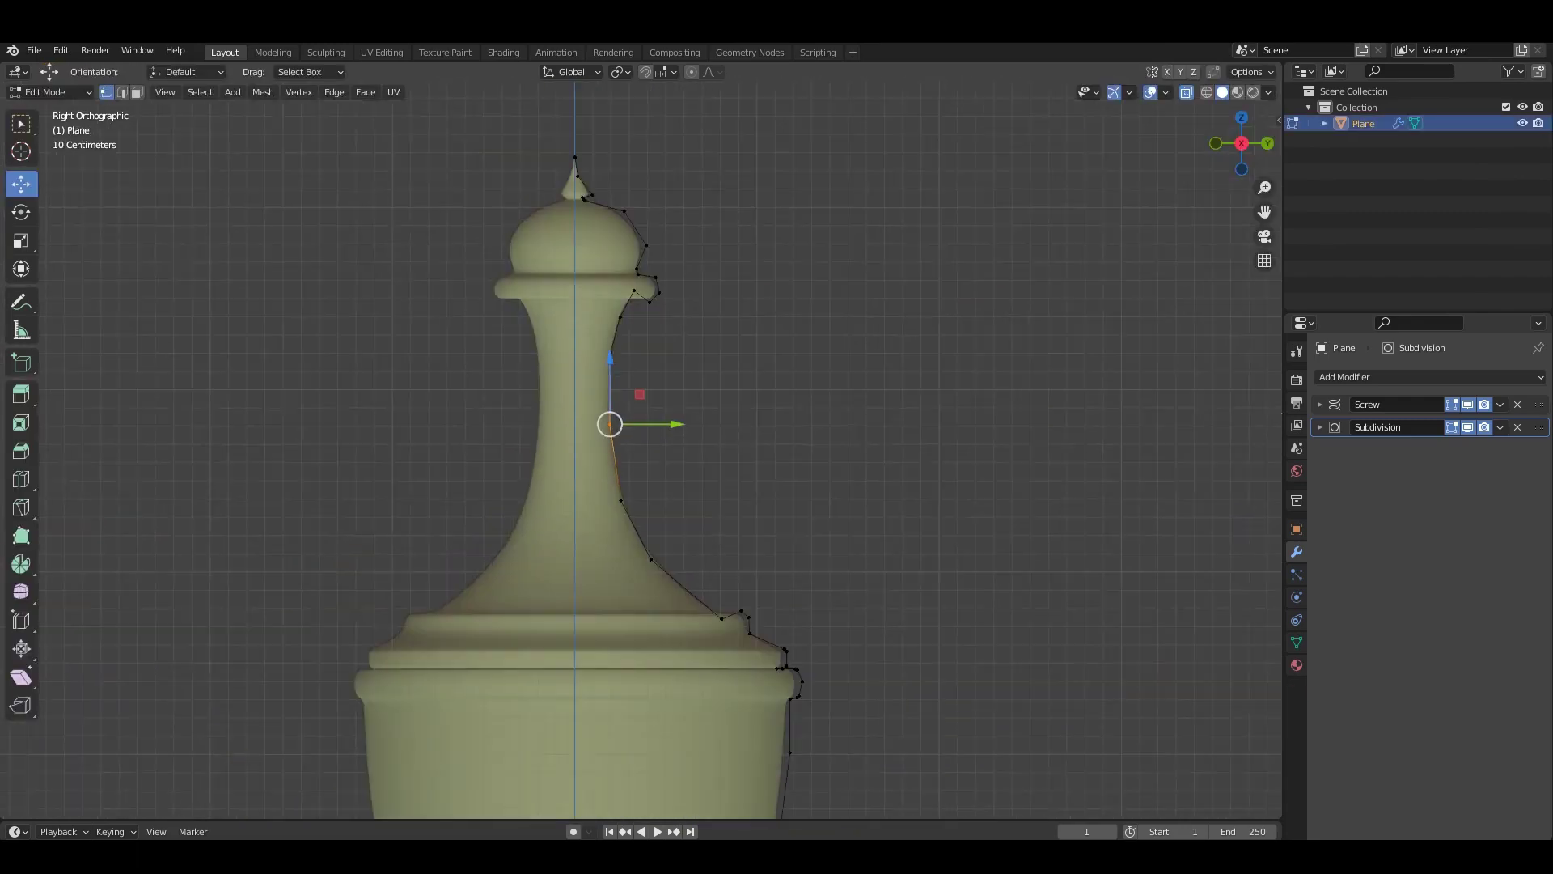
{"action": "scroll", "coordinate": [575, 392], "scroll_direction": "up", "scroll_amount": 3}
Slide a neck profile vertex sideways along Y, then inspect the vase from the other side.
{"action": "key", "text": "g"}
{"action": "key", "text": "y"}
{"action": "key", "text": "Return"}
{"action": "scroll", "coordinate": [613, 404], "scroll_direction": "down", "scroll_amount": 2}
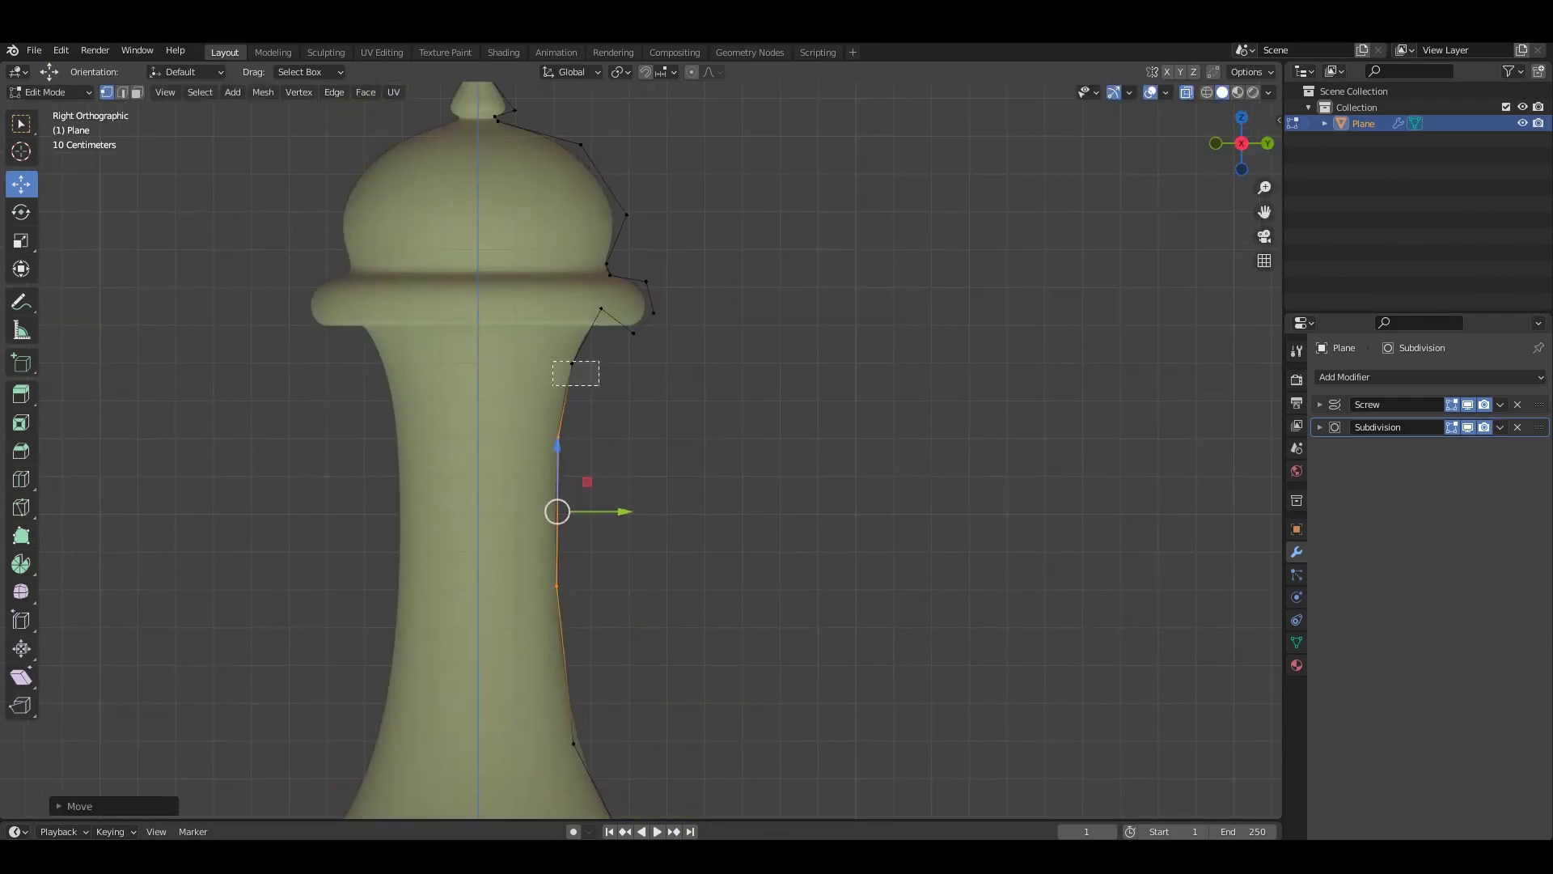
{"action": "scroll", "coordinate": [613, 404], "scroll_direction": "down", "scroll_amount": 2}
{"action": "key", "text": "Tab"}
{"action": "scroll", "coordinate": [612, 404], "scroll_direction": "up", "scroll_amount": 1}
{"action": "scroll", "coordinate": [612, 404], "scroll_direction": "down", "scroll_amount": 2}
{"action": "mouse_move", "coordinate": [614, 405]}
{"action": "middle_mouse_down"}
{"action": "mouse_move", "coordinate": [712, 404]}
{"action": "mouse_move", "coordinate": [582, 356]}
{"action": "middle_mouse_up"}
{"action": "key", "text": "Tab"}
Return to the side view and move the finial tip vertex to soften the spike.
{"action": "key", "text": "KP_3"}
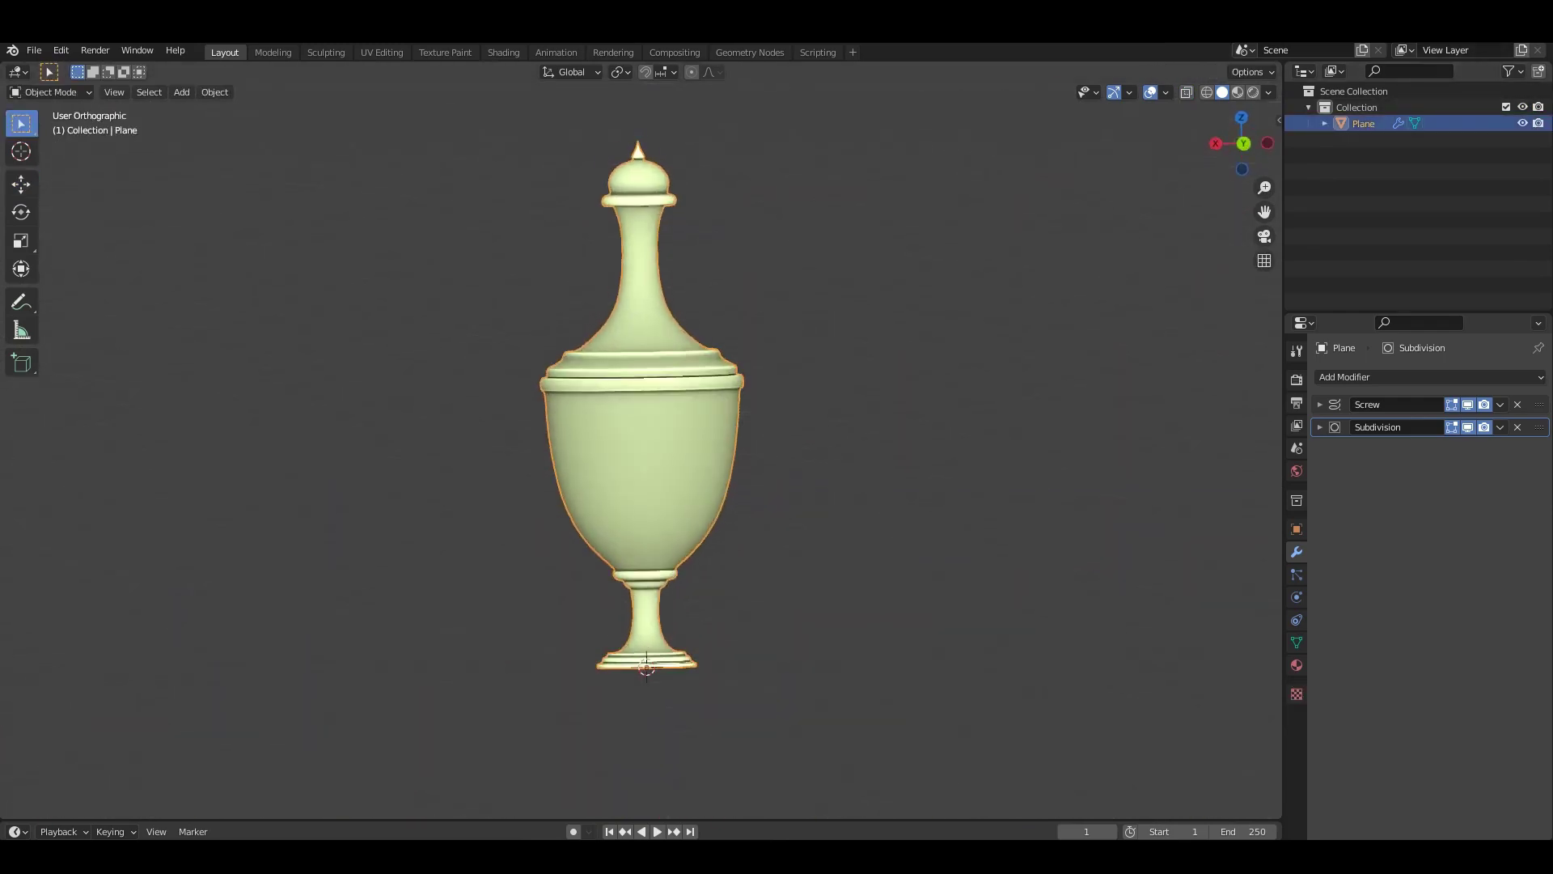
{"action": "scroll", "coordinate": [648, 526], "scroll_direction": "up", "scroll_amount": 2}
{"action": "scroll", "coordinate": [647, 526], "scroll_direction": "up", "scroll_amount": 3}
{"action": "scroll", "coordinate": [647, 525], "scroll_direction": "up", "scroll_amount": 3}
{"action": "scroll", "coordinate": [664, 243], "scroll_direction": "up", "scroll_amount": 3}
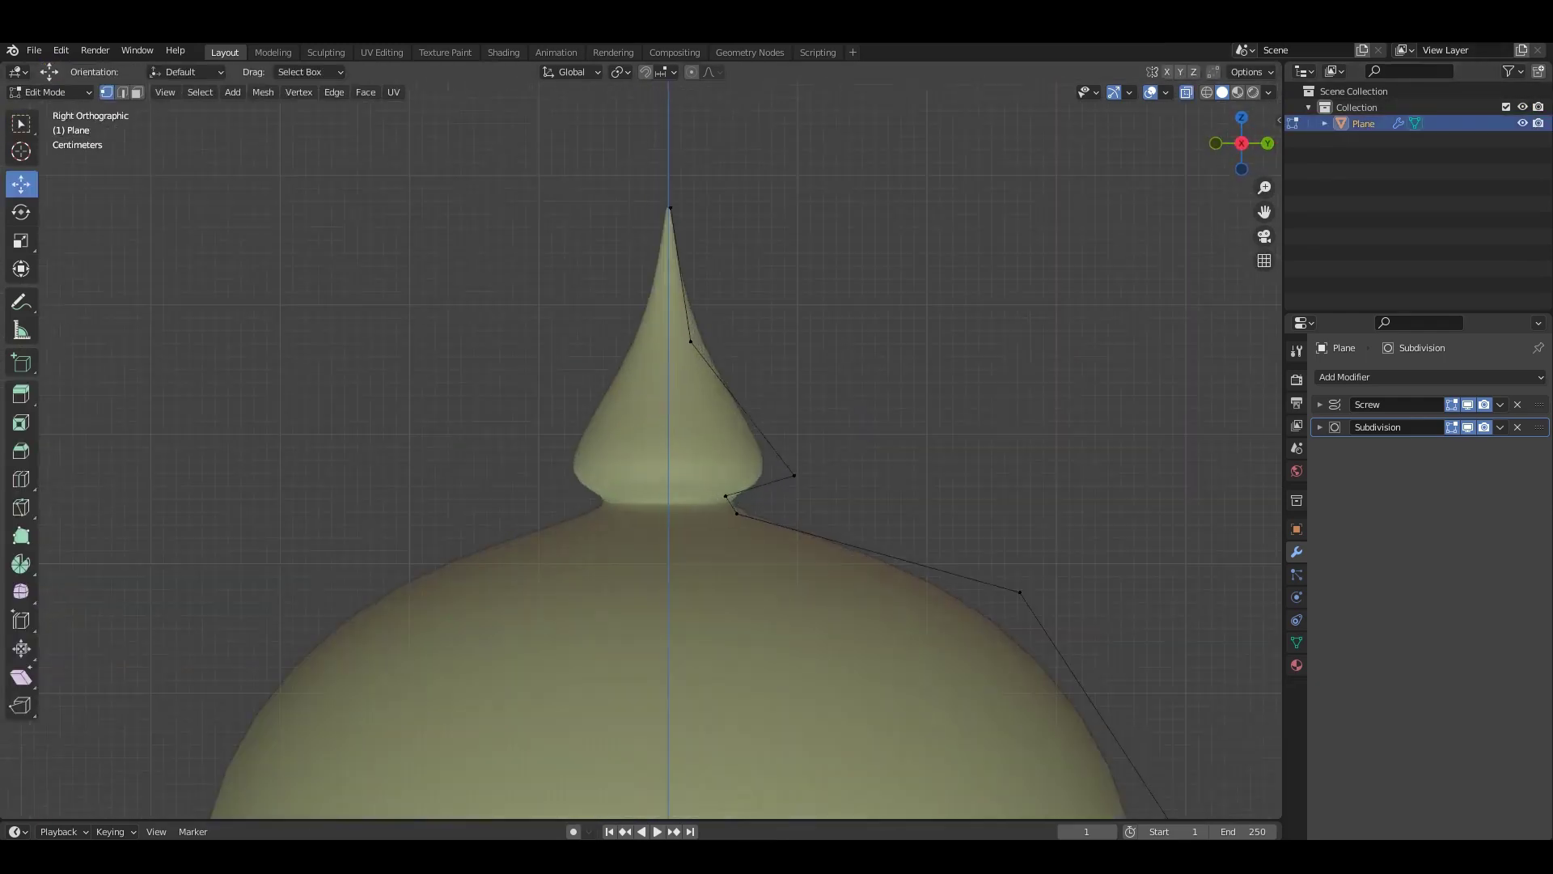
{"action": "middle_click_drag", "start_coordinate": [688, 307], "coordinate": [687, 370], "text": "shift"}
{"action": "left_click", "coordinate": [683, 372]}
{"action": "key", "text": "g"}
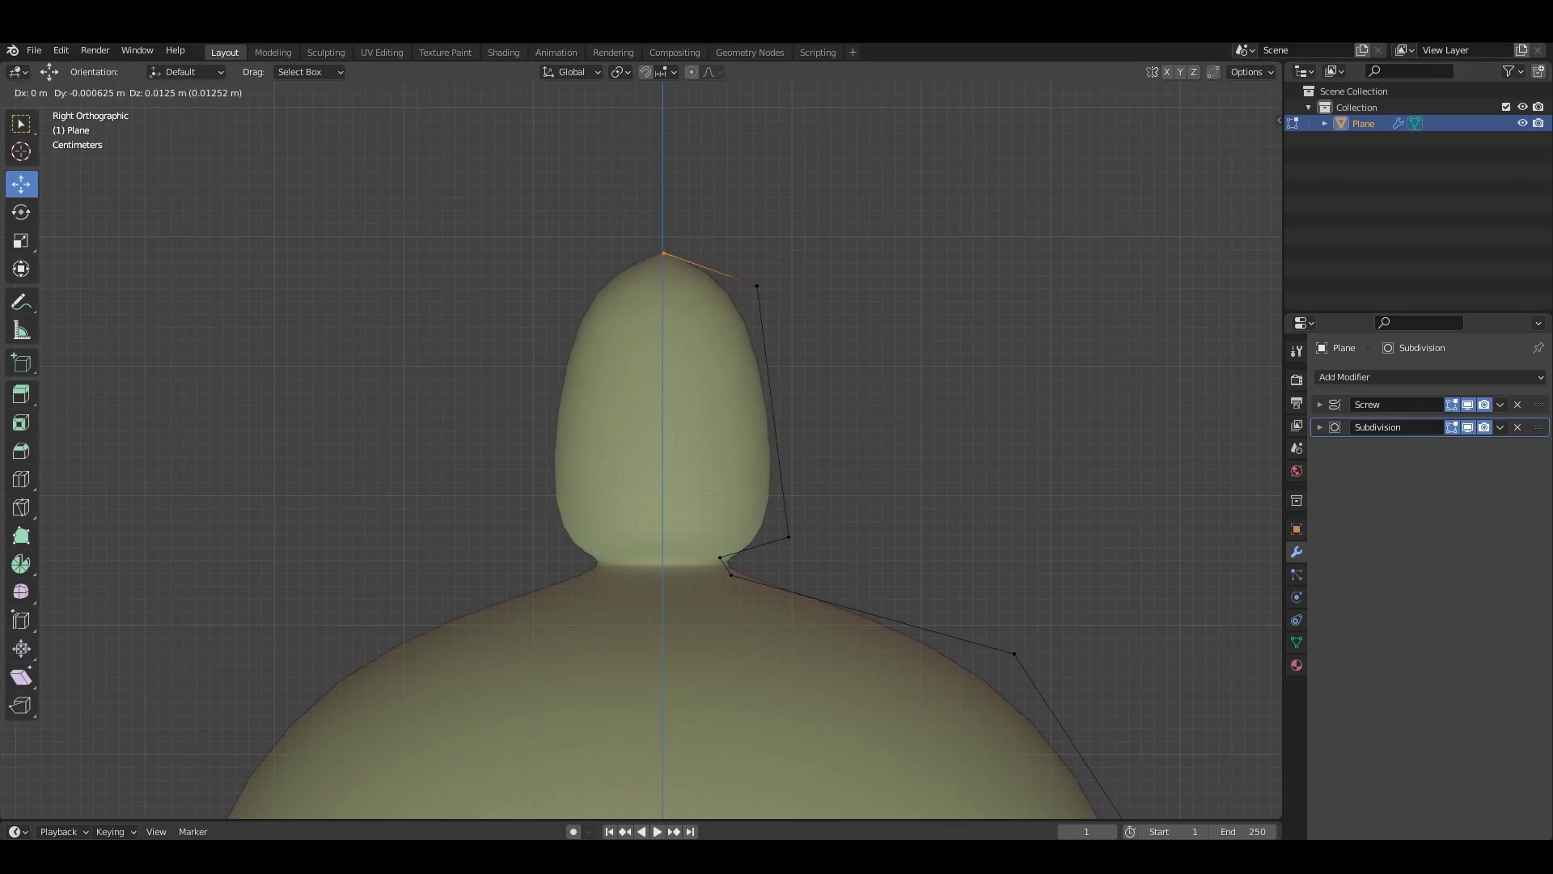
{"action": "key", "text": "Return"}
Reposition the finial's top and side vertices into a rounded, wider egg-shaped knob.
{"action": "left_click", "coordinate": [773, 411]}
{"action": "key", "text": "g"}
{"action": "left_click", "coordinate": [756, 286]}
{"action": "key", "text": "g"}
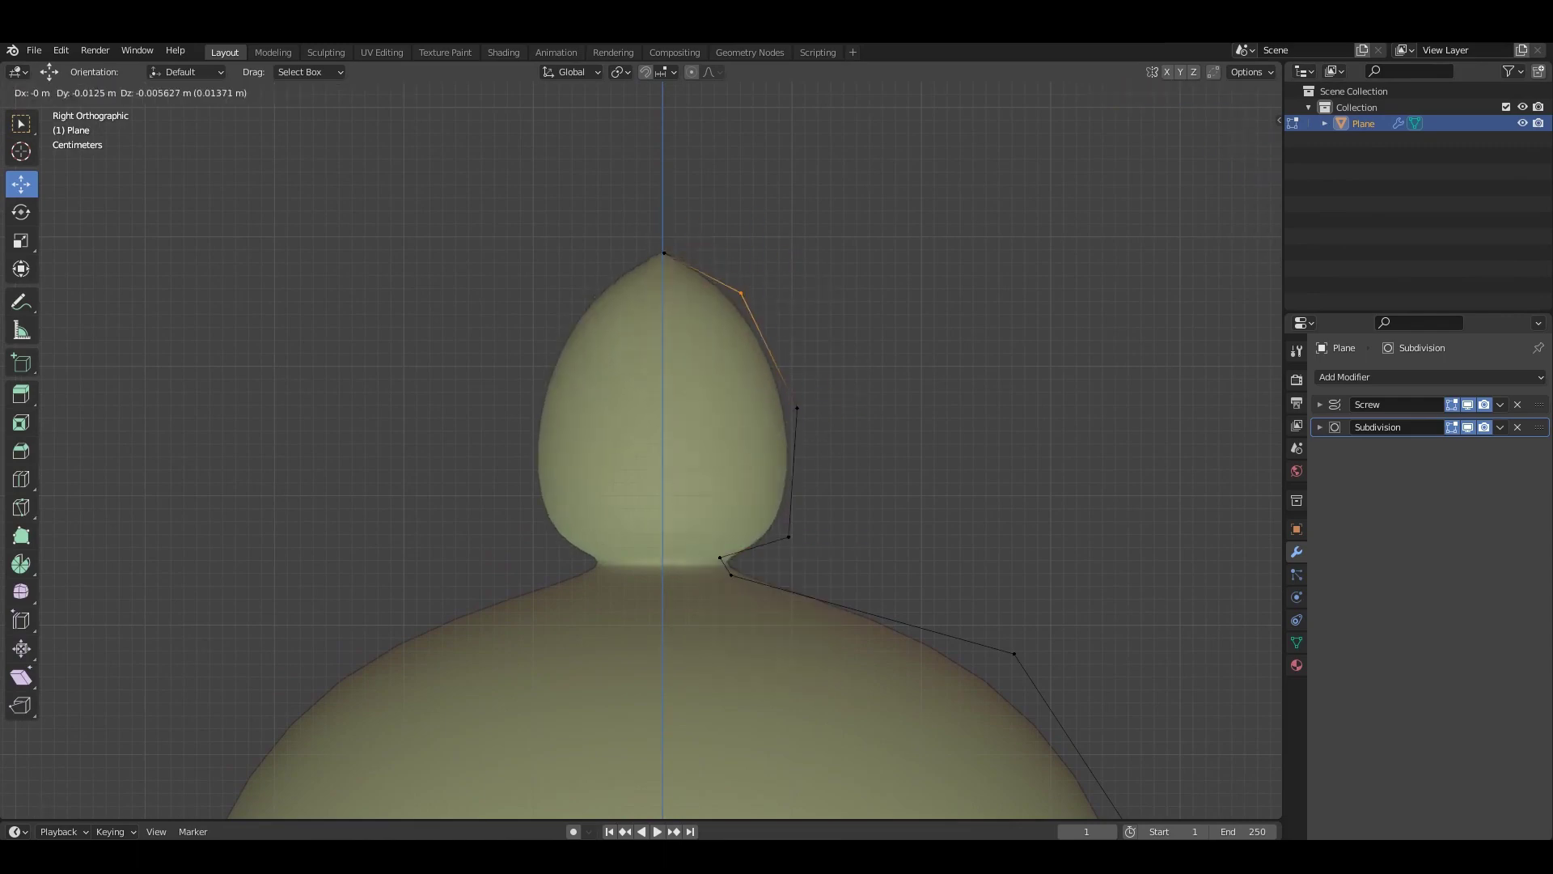
{"action": "left_click", "coordinate": [797, 408]}
{"action": "key", "text": "g"}
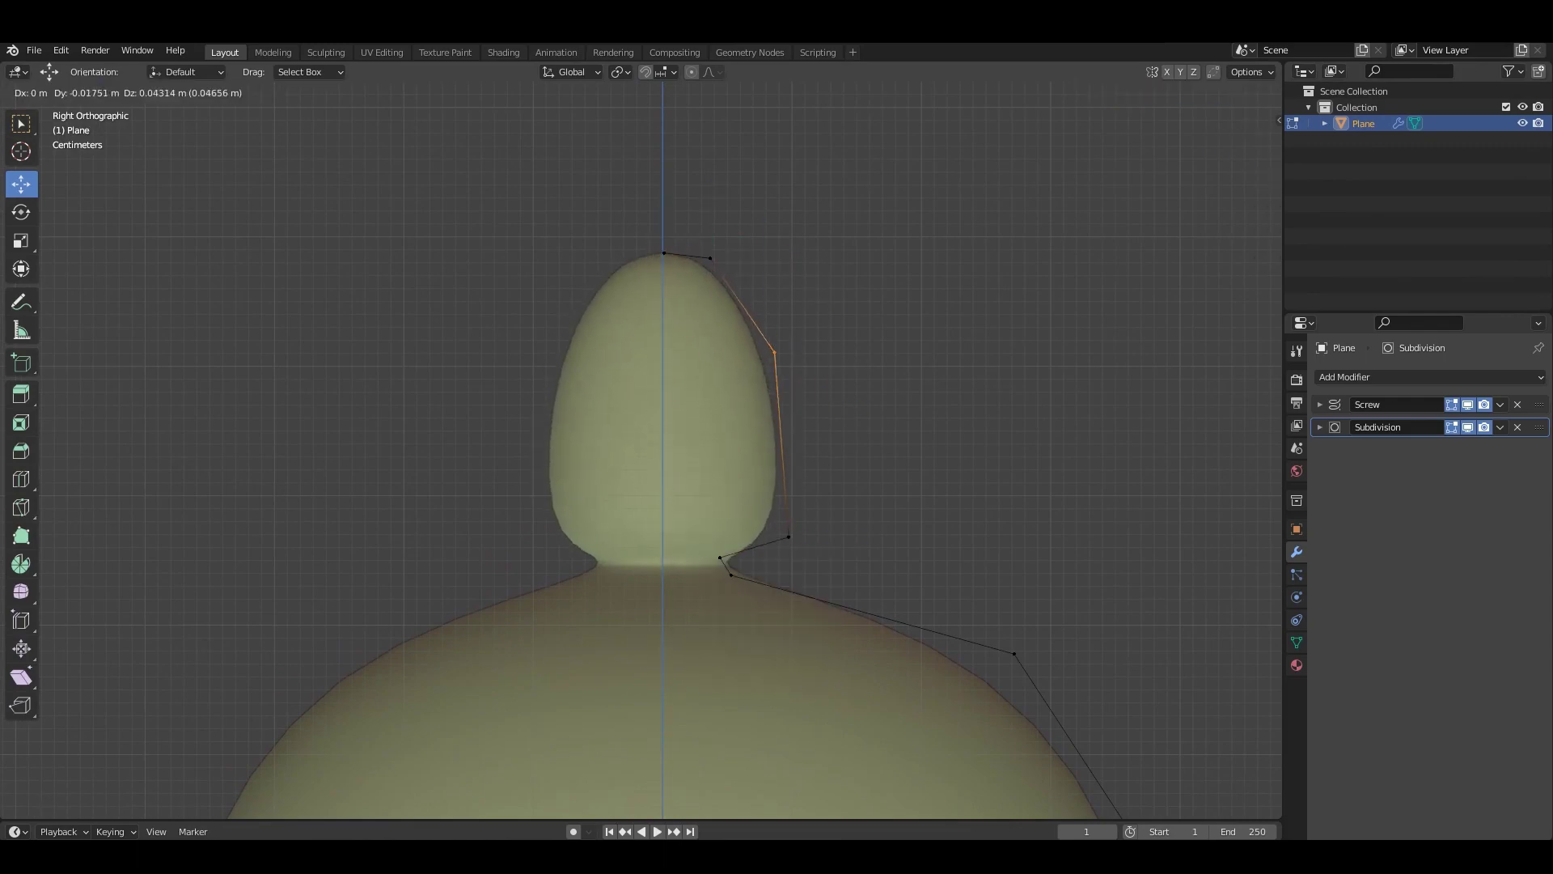
{"action": "key", "text": "Return"}
{"action": "key", "text": "Tab"}
{"action": "scroll", "coordinate": [663, 485], "scroll_direction": "down", "scroll_amount": 4}
{"action": "scroll", "coordinate": [664, 486], "scroll_direction": "down", "scroll_amount": 2}
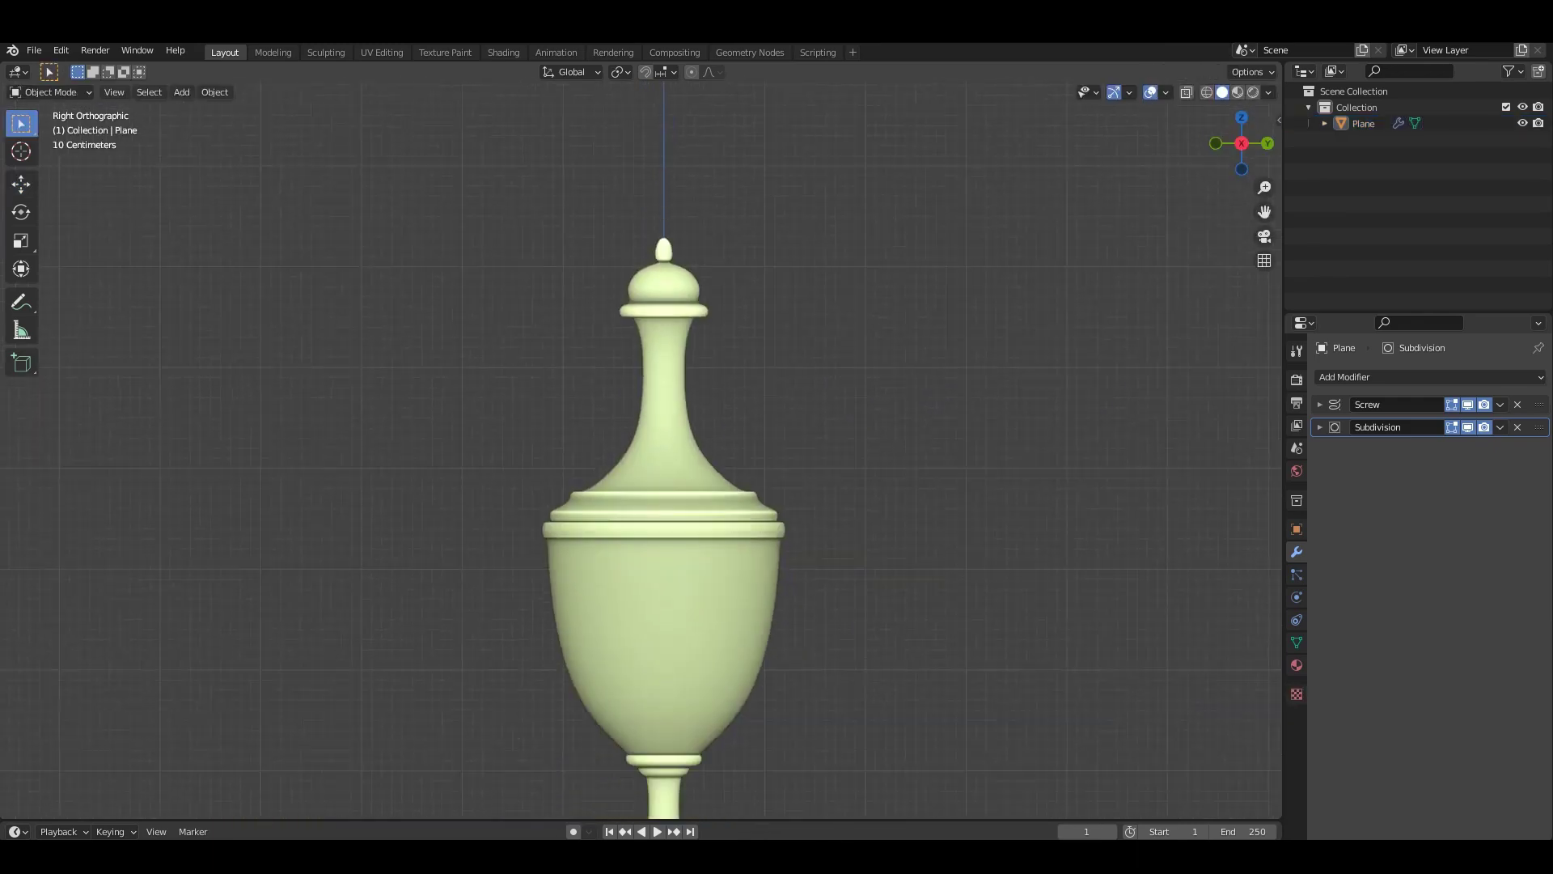
{"action": "scroll", "coordinate": [615, 267], "scroll_direction": "up", "scroll_amount": 2}
Move the dome shoulder vertex vertically and the upper dome vertex outward.
{"action": "key", "text": "Tab"}
{"action": "scroll", "coordinate": [583, 202], "scroll_direction": "up", "scroll_amount": 3}
{"action": "scroll", "coordinate": [566, 203], "scroll_direction": "up", "scroll_amount": 2}
{"action": "left_click_drag", "start_coordinate": [675, 302], "coordinate": [761, 416]}
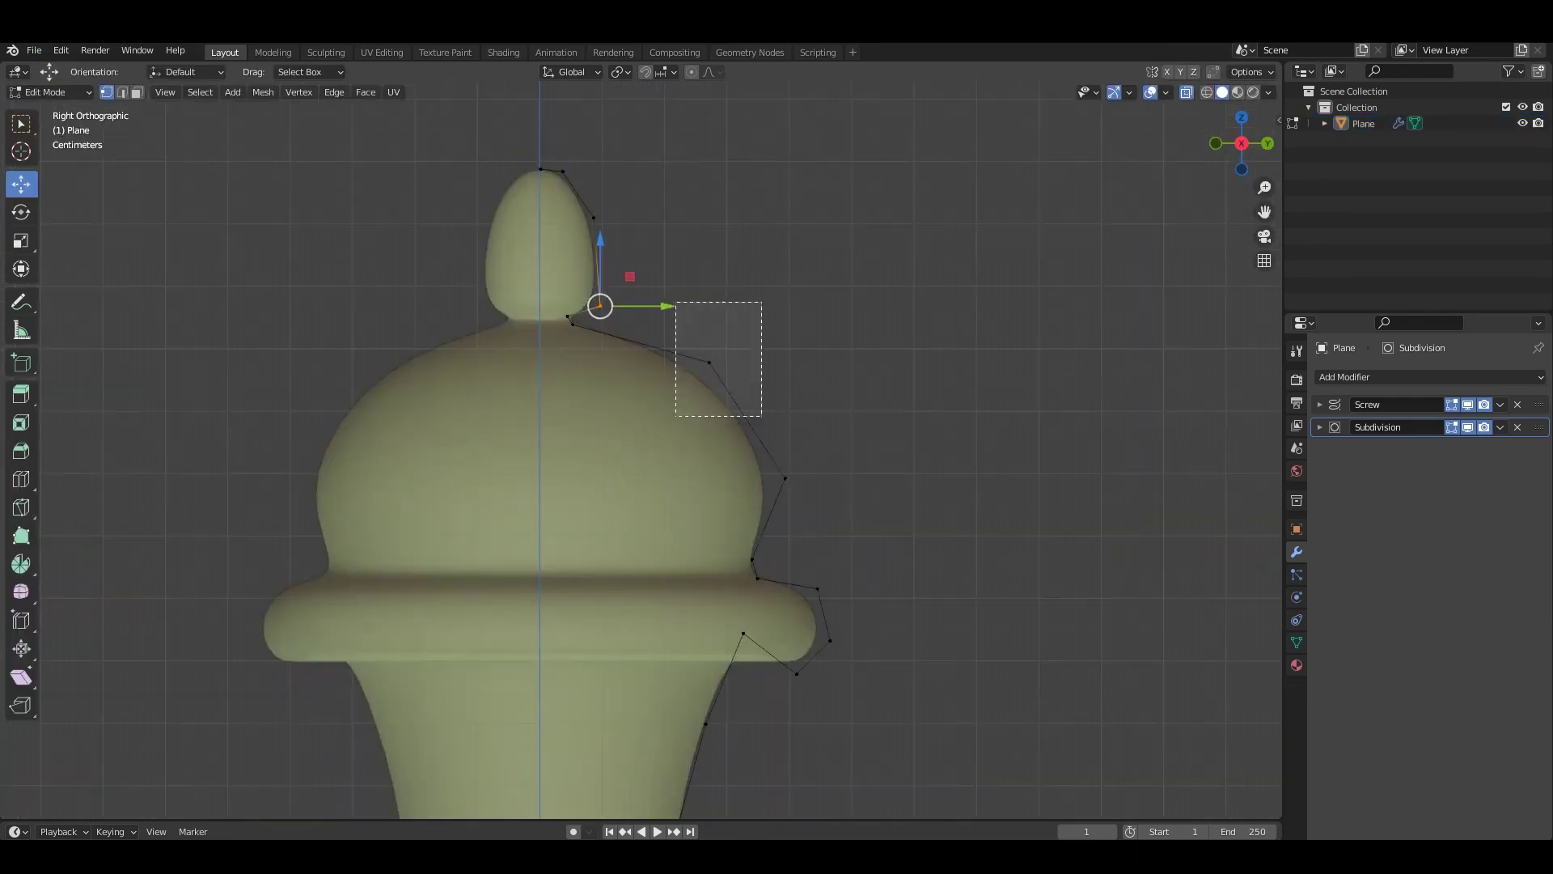
{"action": "left_click", "coordinate": [785, 478]}
{"action": "key", "text": "g"}
{"action": "key", "text": "z"}
{"action": "left_click", "coordinate": [709, 362]}
{"action": "key", "text": "g"}
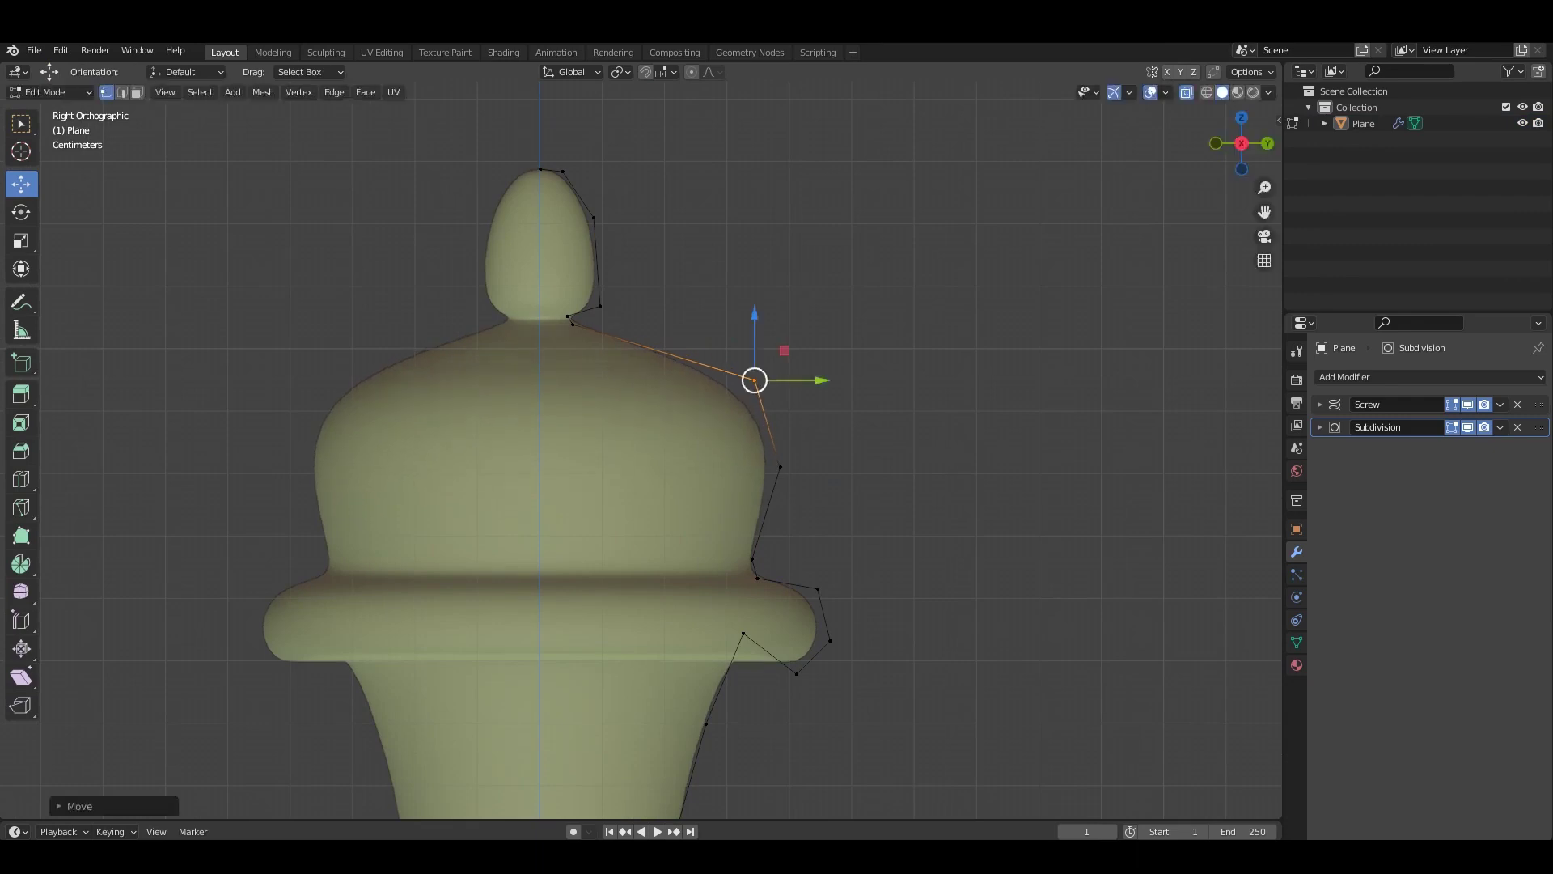
{"action": "left_click", "coordinate": [798, 516]}
{"action": "scroll", "coordinate": [615, 485], "scroll_direction": "down", "scroll_amount": 4}
{"action": "scroll", "coordinate": [809, 591], "scroll_direction": "up", "scroll_amount": 4}
Subdivide the dome edge and move the new vertex and finial-side vertex to flatten the top.
{"action": "right_click", "coordinate": [694, 396]}
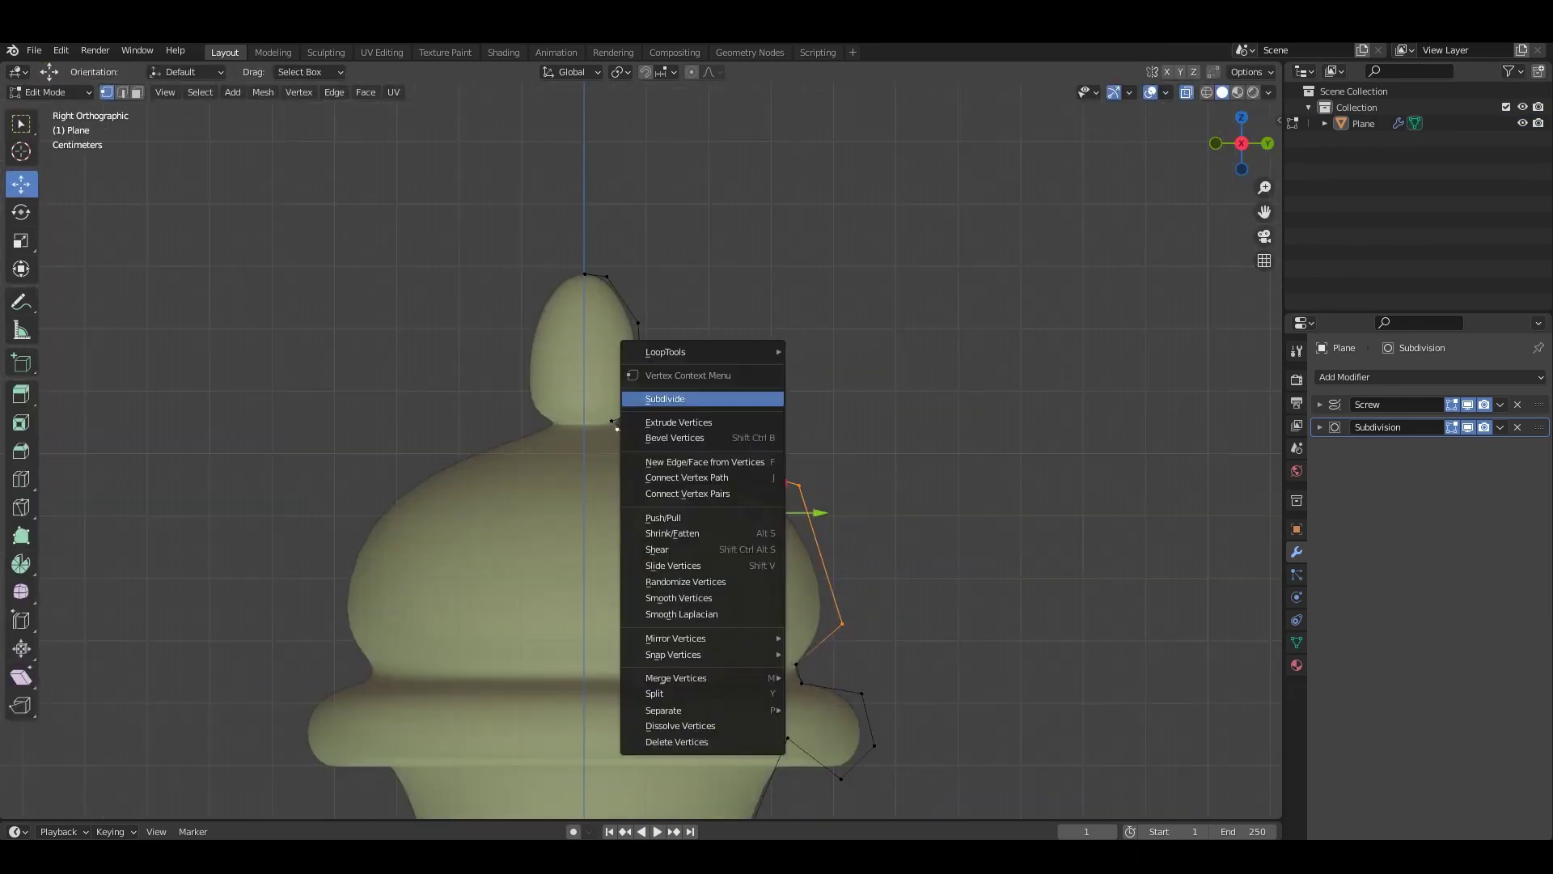
{"action": "left_click", "coordinate": [694, 396]}
{"action": "left_click", "coordinate": [708, 457]}
{"action": "key", "text": "g"}
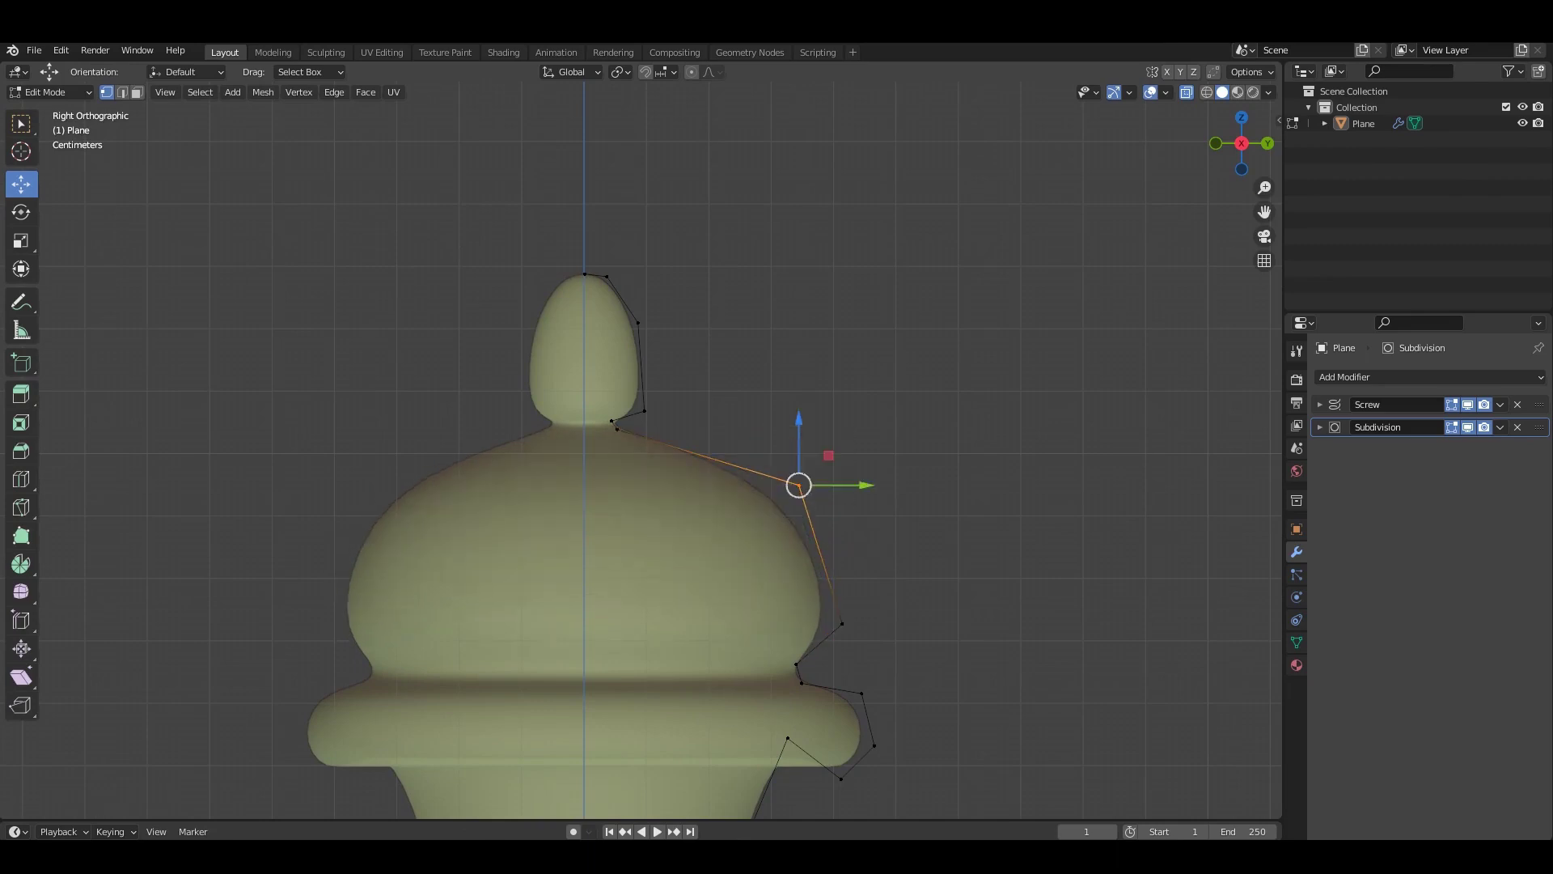
{"action": "left_click", "coordinate": [619, 429]}
{"action": "key", "text": "g"}
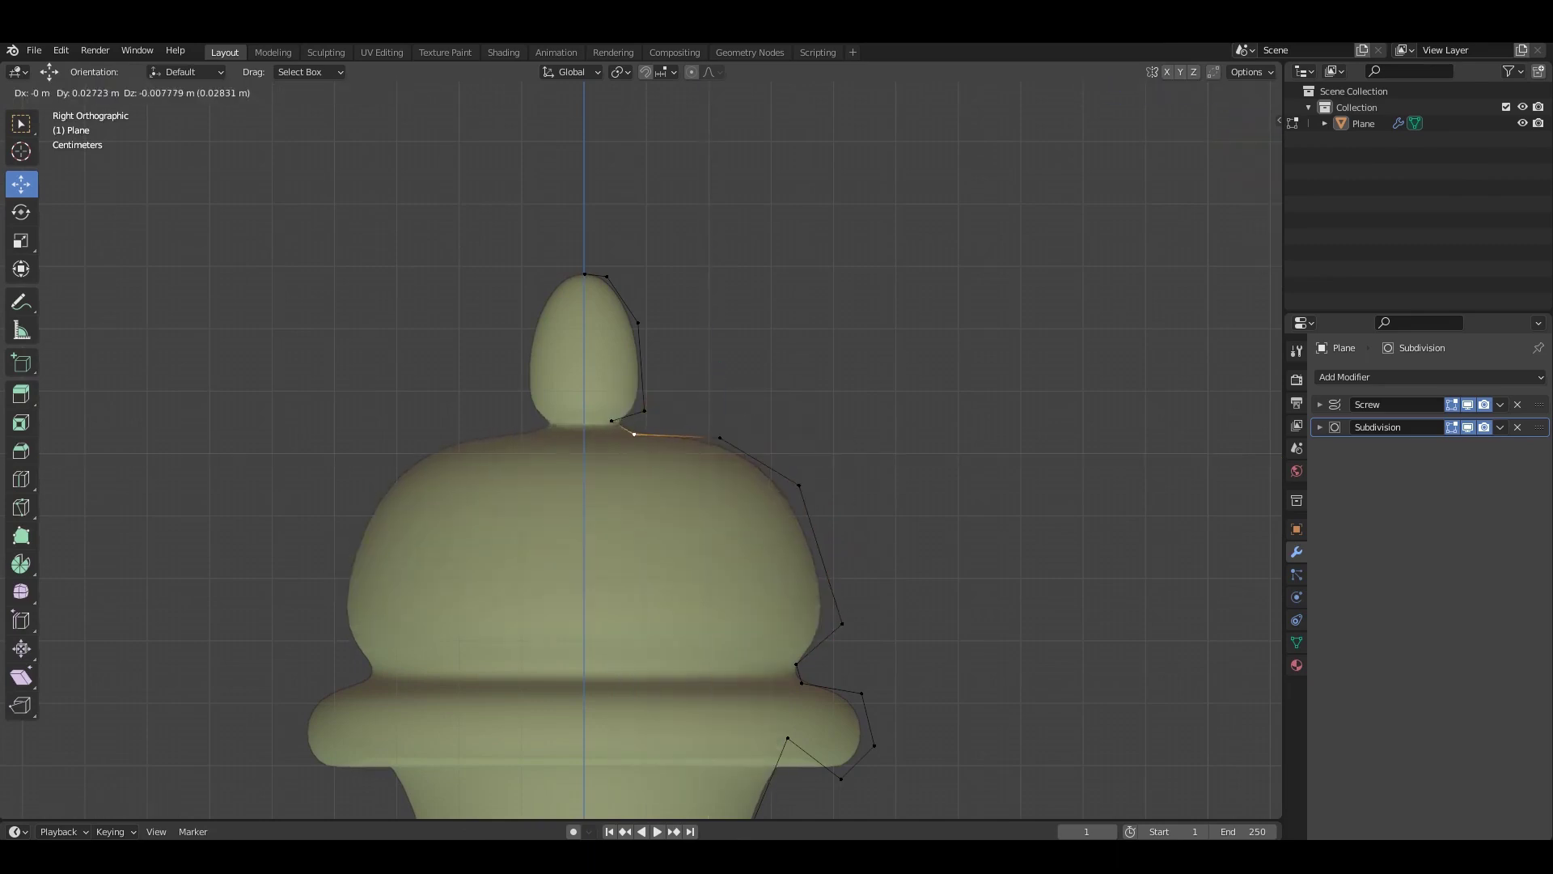
{"action": "left_click", "coordinate": [721, 437]}
Push the dome shoulder vertices outward for a fuller dome.
{"action": "left_click", "coordinate": [798, 485]}
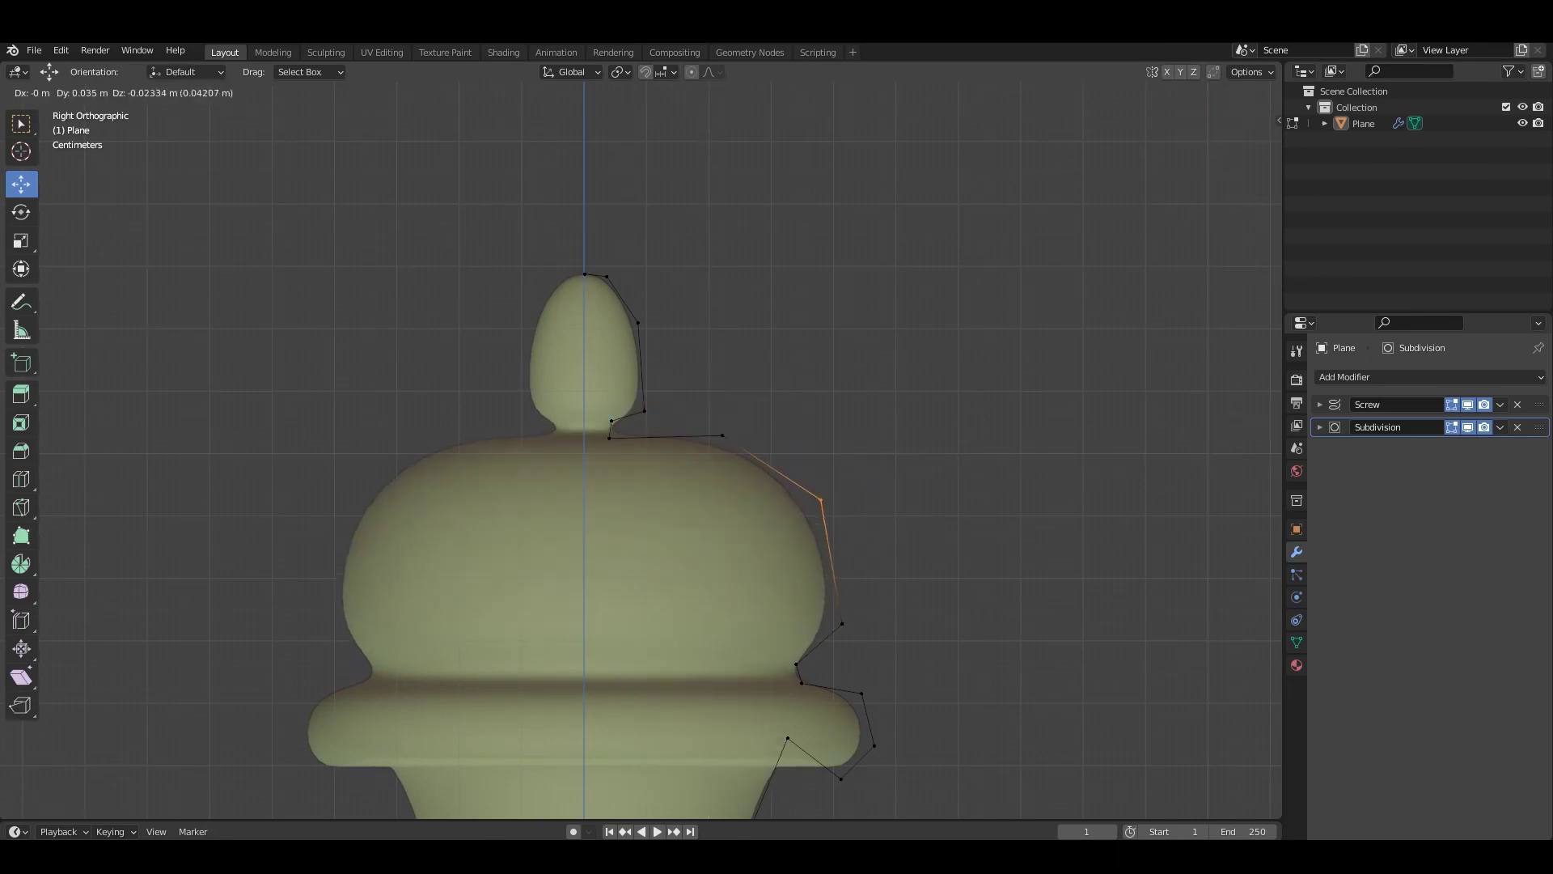
{"action": "left_click", "coordinate": [821, 499]}
{"action": "left_click", "coordinate": [842, 623]}
{"action": "key", "text": "g"}
{"action": "left_click", "coordinate": [842, 623]}
{"action": "left_click", "coordinate": [722, 437]}
{"action": "key", "text": "g"}
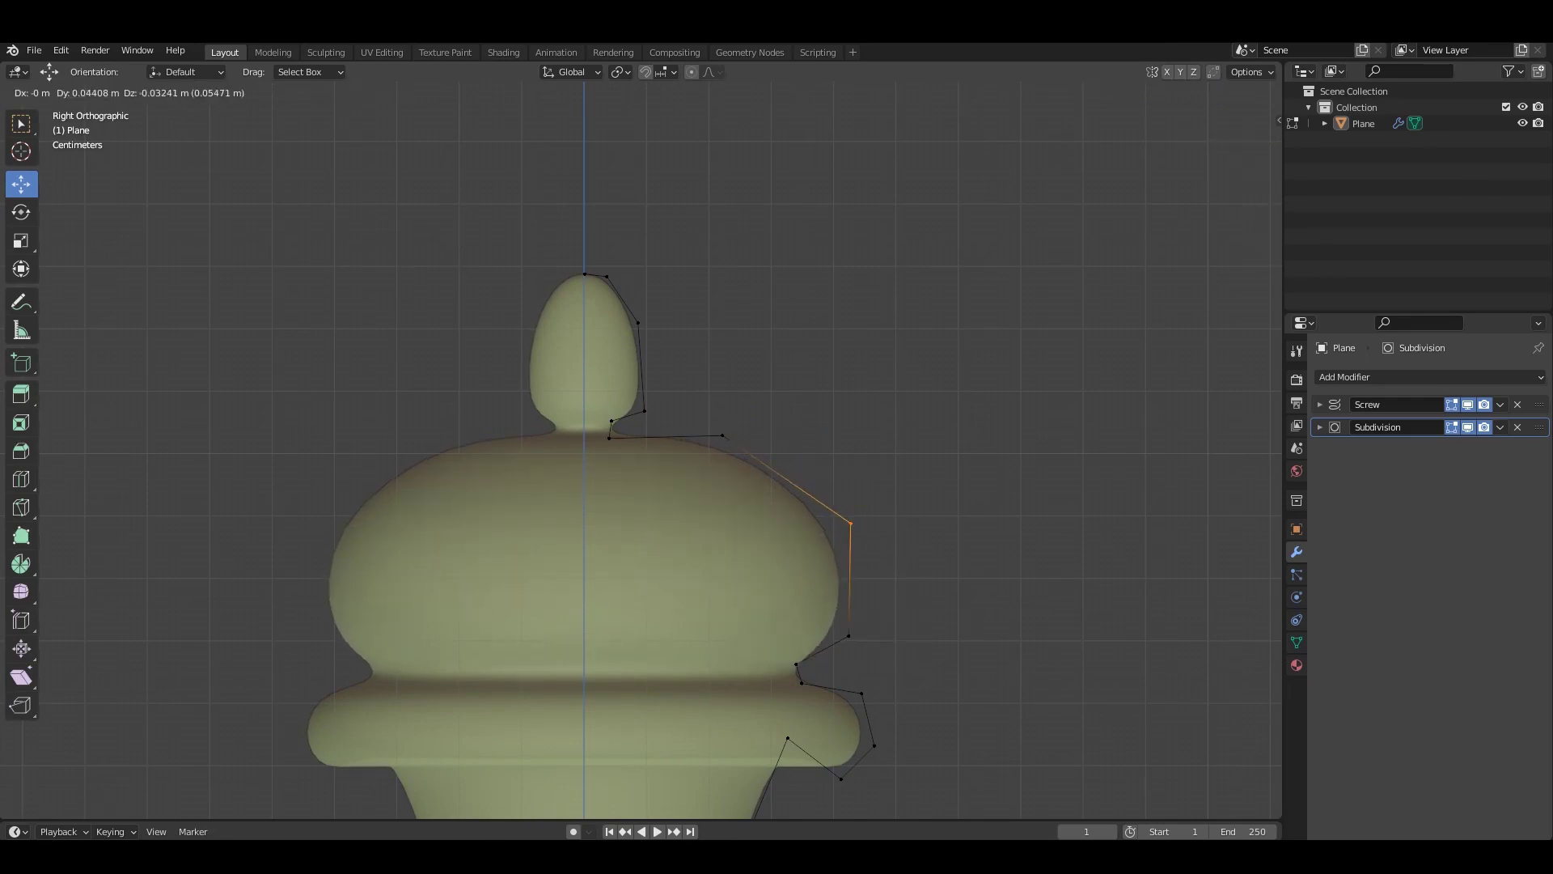
{"action": "left_click", "coordinate": [728, 441]}
{"action": "scroll", "coordinate": [728, 441], "scroll_direction": "down", "scroll_amount": 4}
{"action": "scroll", "coordinate": [639, 380], "scroll_direction": "up", "scroll_amount": 5}
{"action": "left_click", "coordinate": [674, 423]}
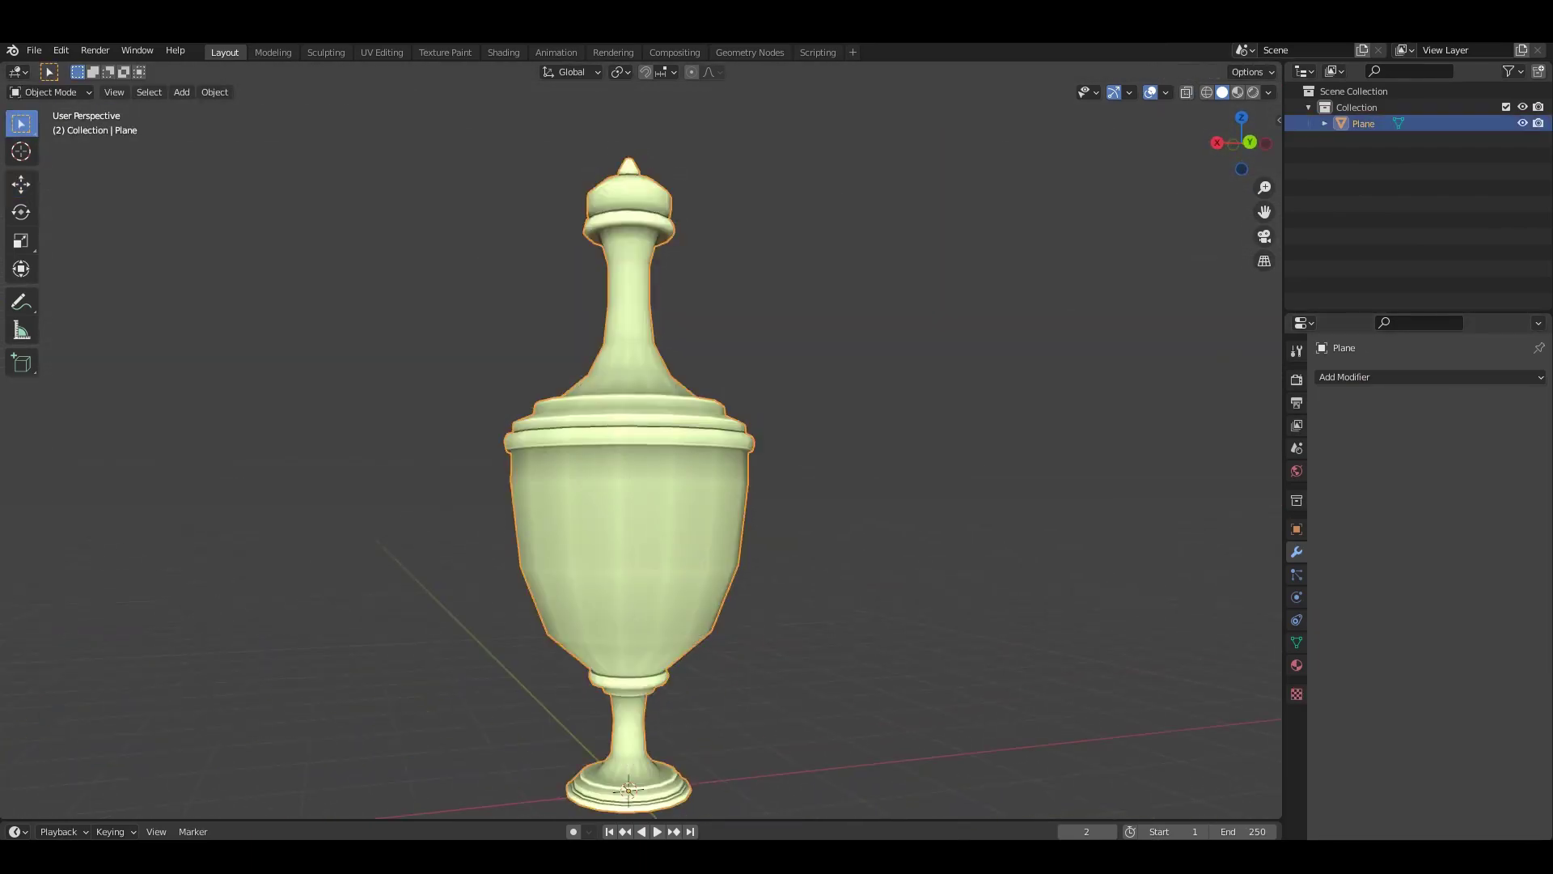
Give the vase level-2 subdivision with Ctrl+2, add a NURBS path, and rotate it.
{"action": "key", "text": "ctrl+2"}
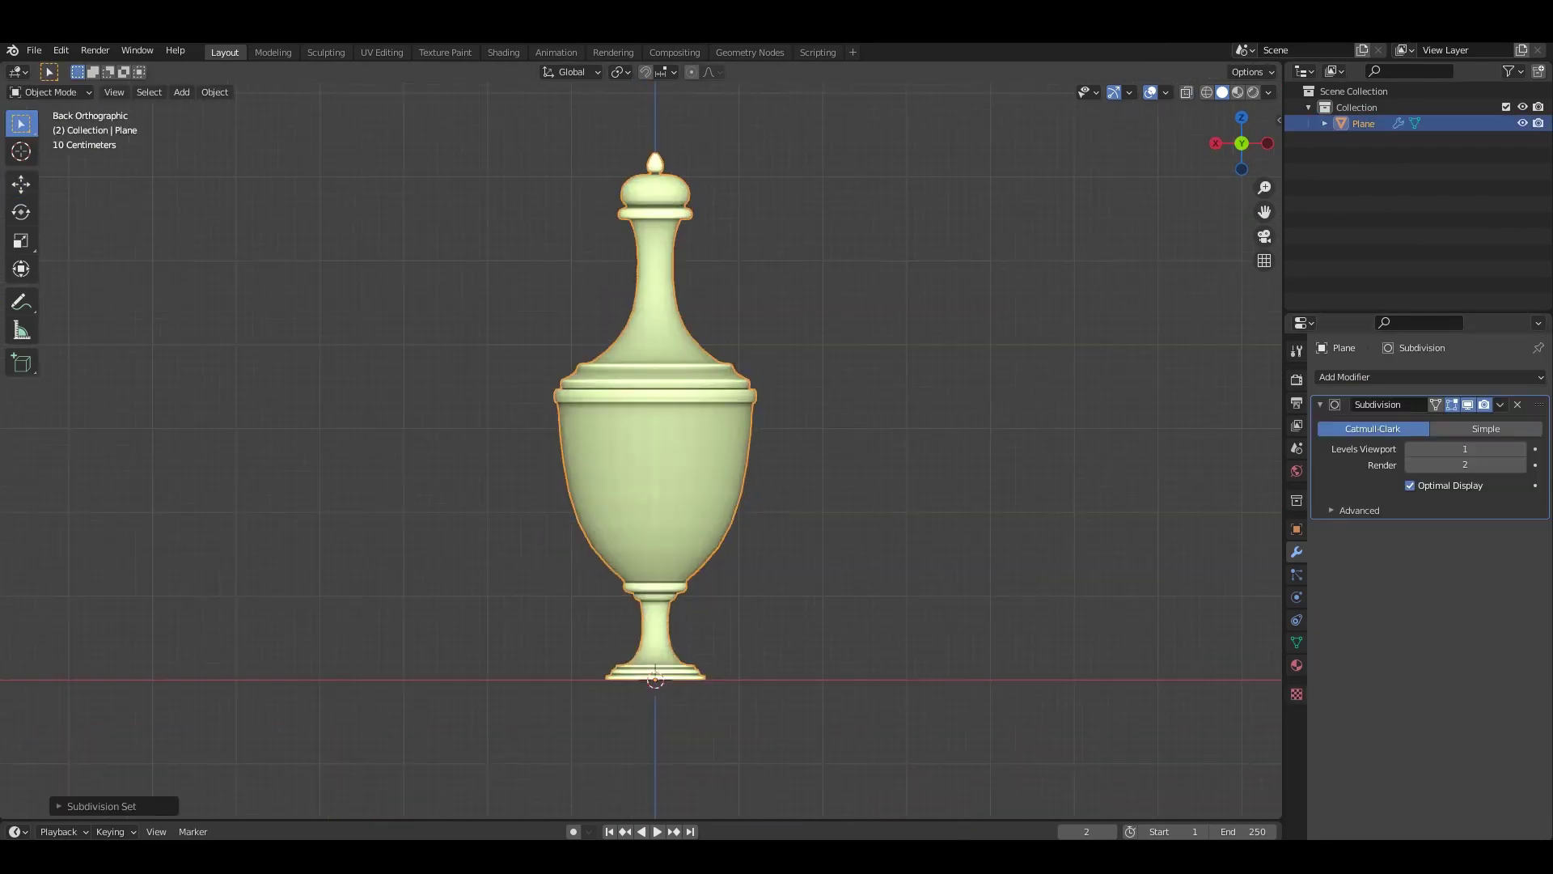
{"action": "key", "text": "shift+a"}
{"action": "left_click", "coordinate": [485, 427]}
{"action": "scroll", "coordinate": [721, 631], "scroll_direction": "up", "scroll_amount": 5}
{"action": "scroll", "coordinate": [720, 632], "scroll_direction": "up", "scroll_amount": 3}
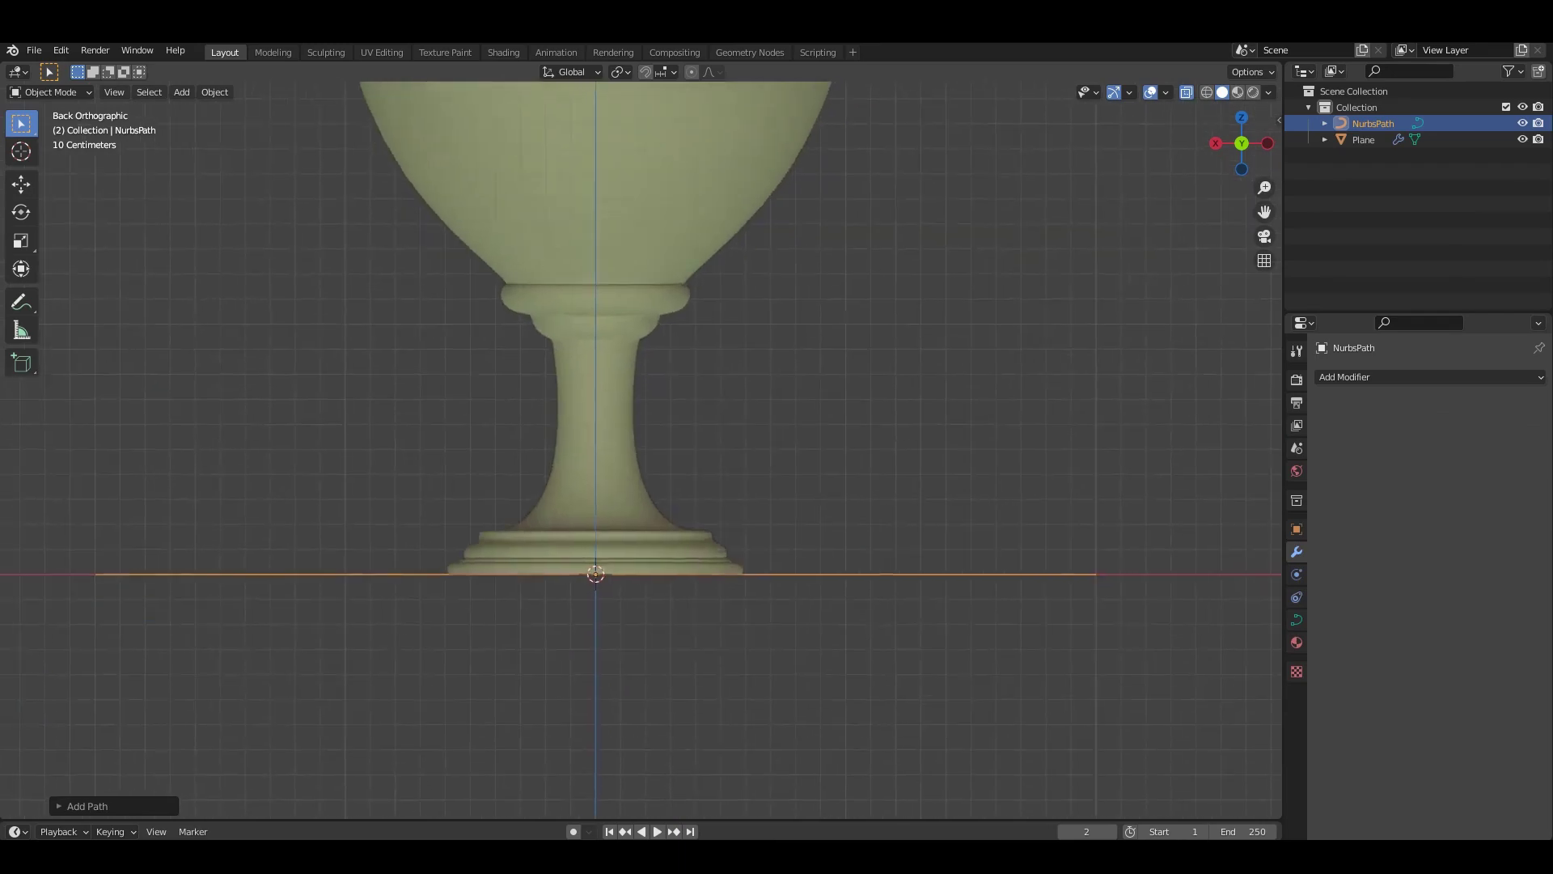
{"action": "key", "text": "r"}
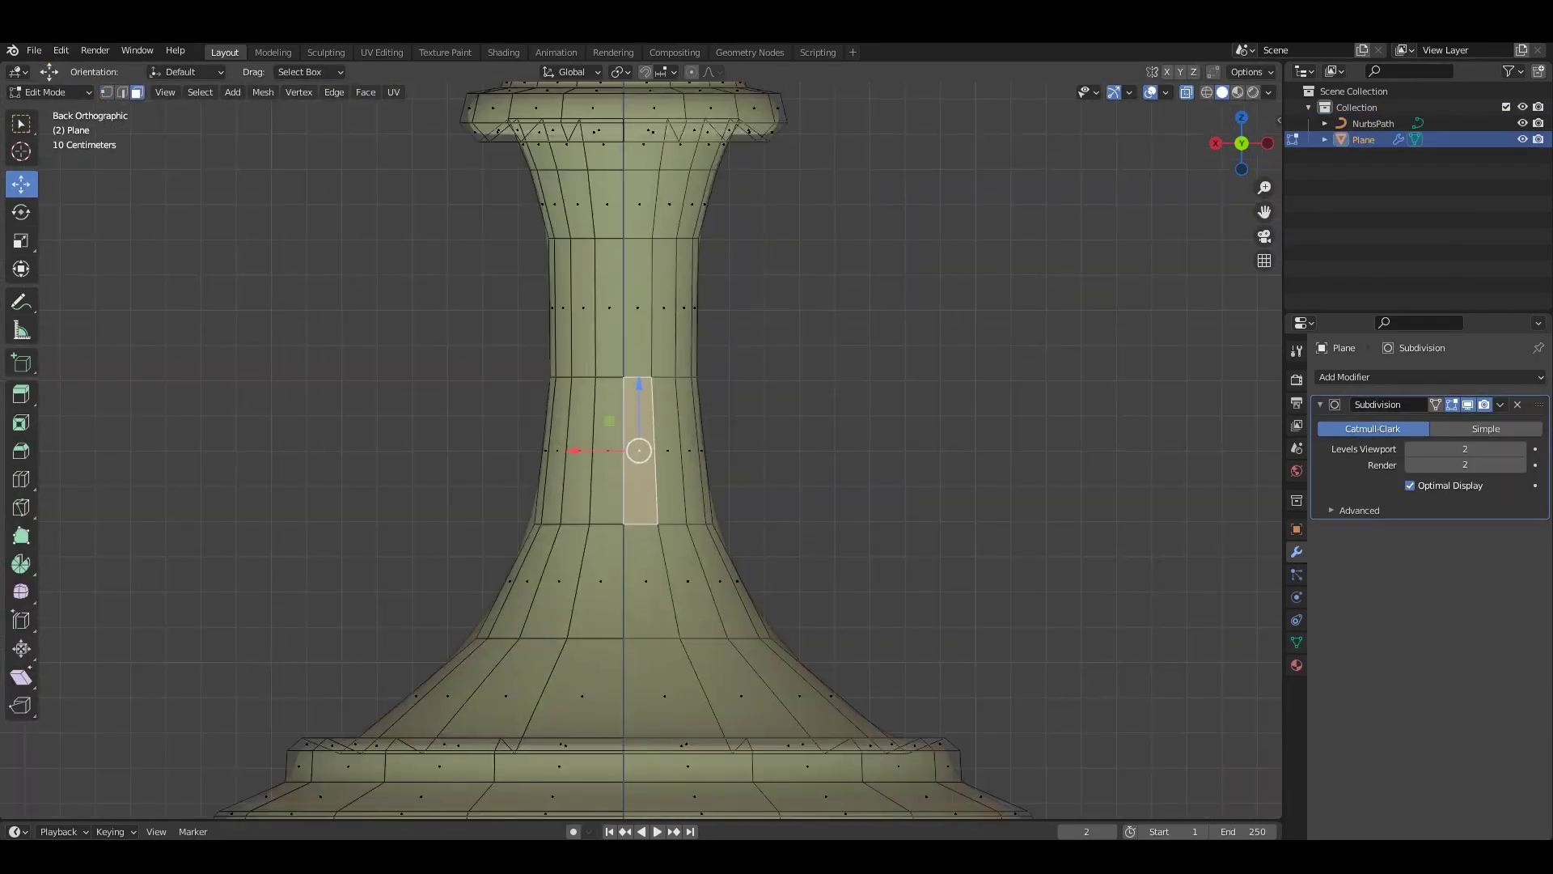
Extrude the stem's neck band, bulge it outward with Alt+S, and inset its faces.
{"action": "key", "text": "e"}
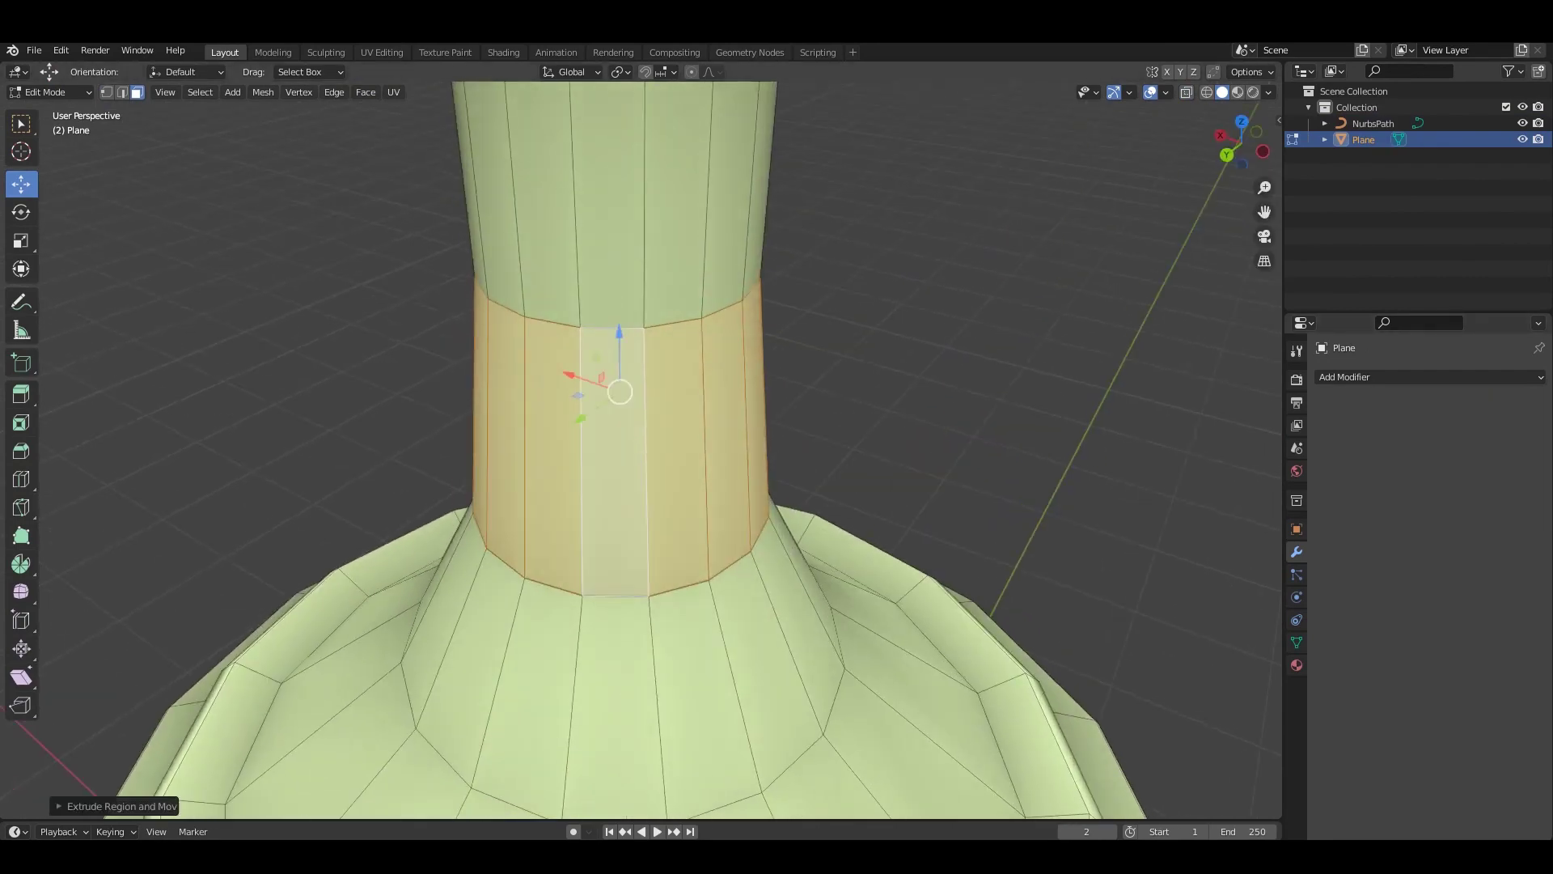
{"action": "key", "text": "alt+s"}
{"action": "key", "text": "minus"}
{"action": "left_click", "coordinate": [862, 420]}
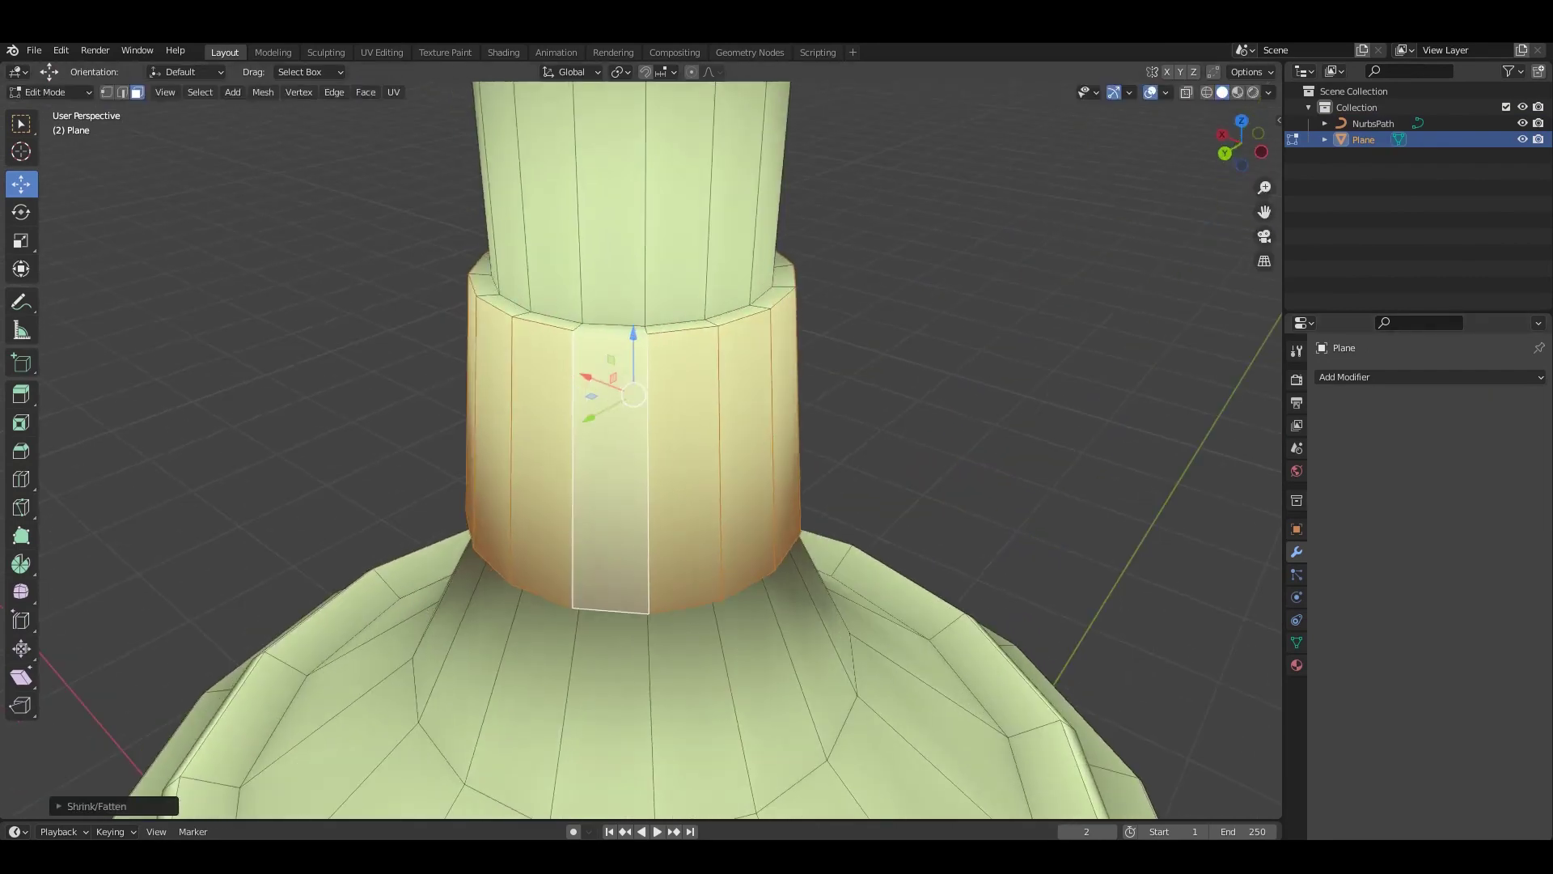
{"action": "key", "text": "i"}
{"action": "left_click", "coordinate": [1064, 455]}
Extrude the inset faces in place, push them out into a raised ring, and flatten it vertically.
{"action": "left_click", "coordinate": [1297, 642]}
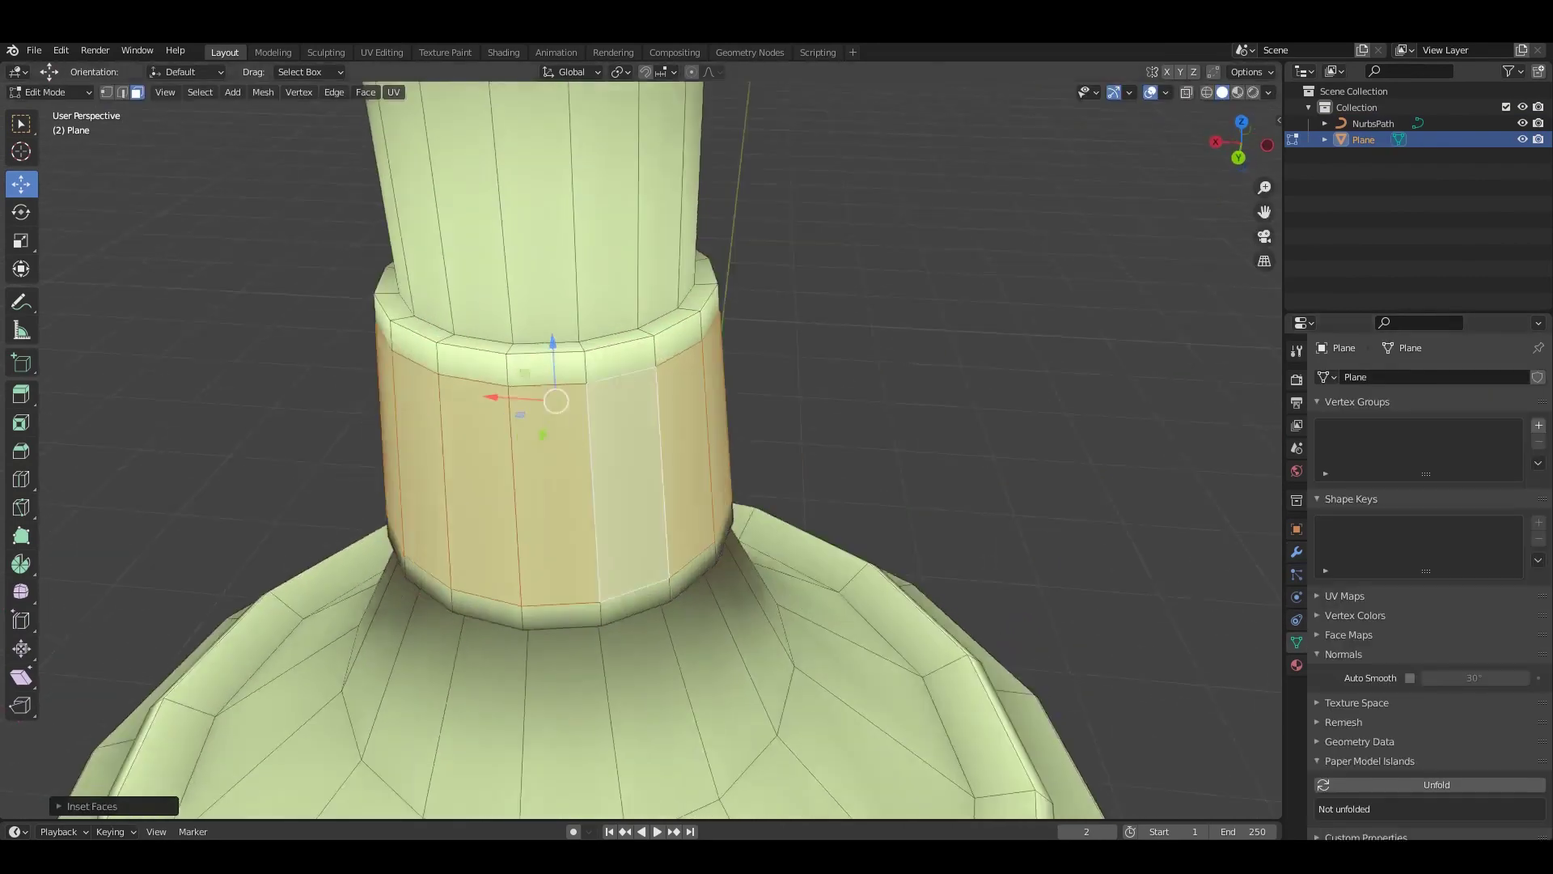
{"action": "middle_click_drag", "start_coordinate": [809, 445], "coordinate": [728, 445]}
{"action": "key", "text": "e"}
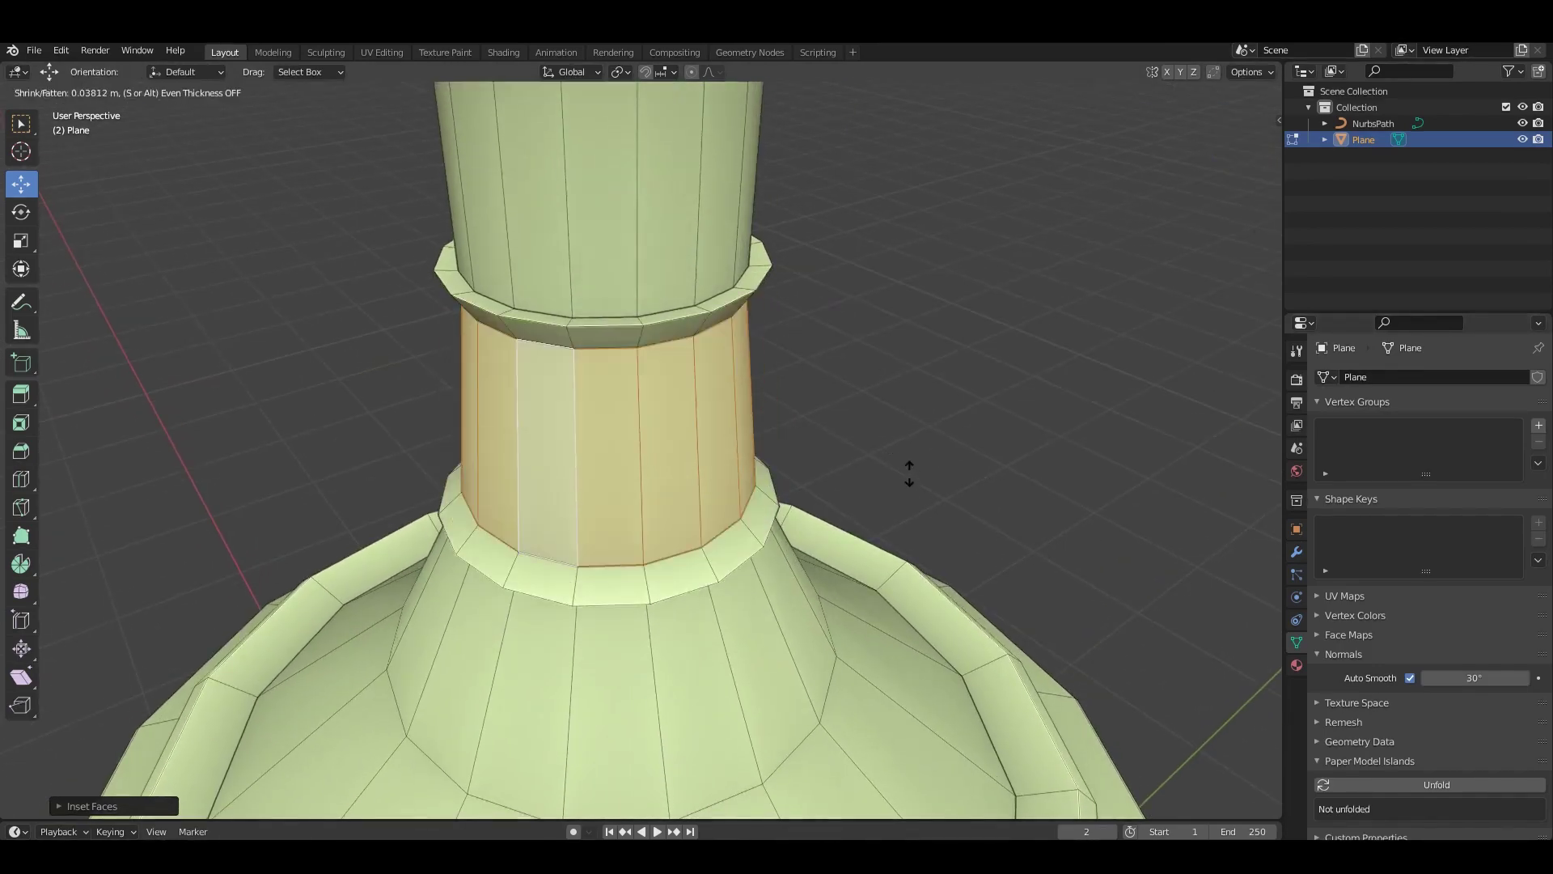
{"action": "right_click", "coordinate": [890, 463]}
{"action": "key", "text": "alt+s"}
{"action": "left_click", "coordinate": [831, 454]}
{"action": "middle_click_drag", "start_coordinate": [831, 453], "coordinate": [834, 421]}
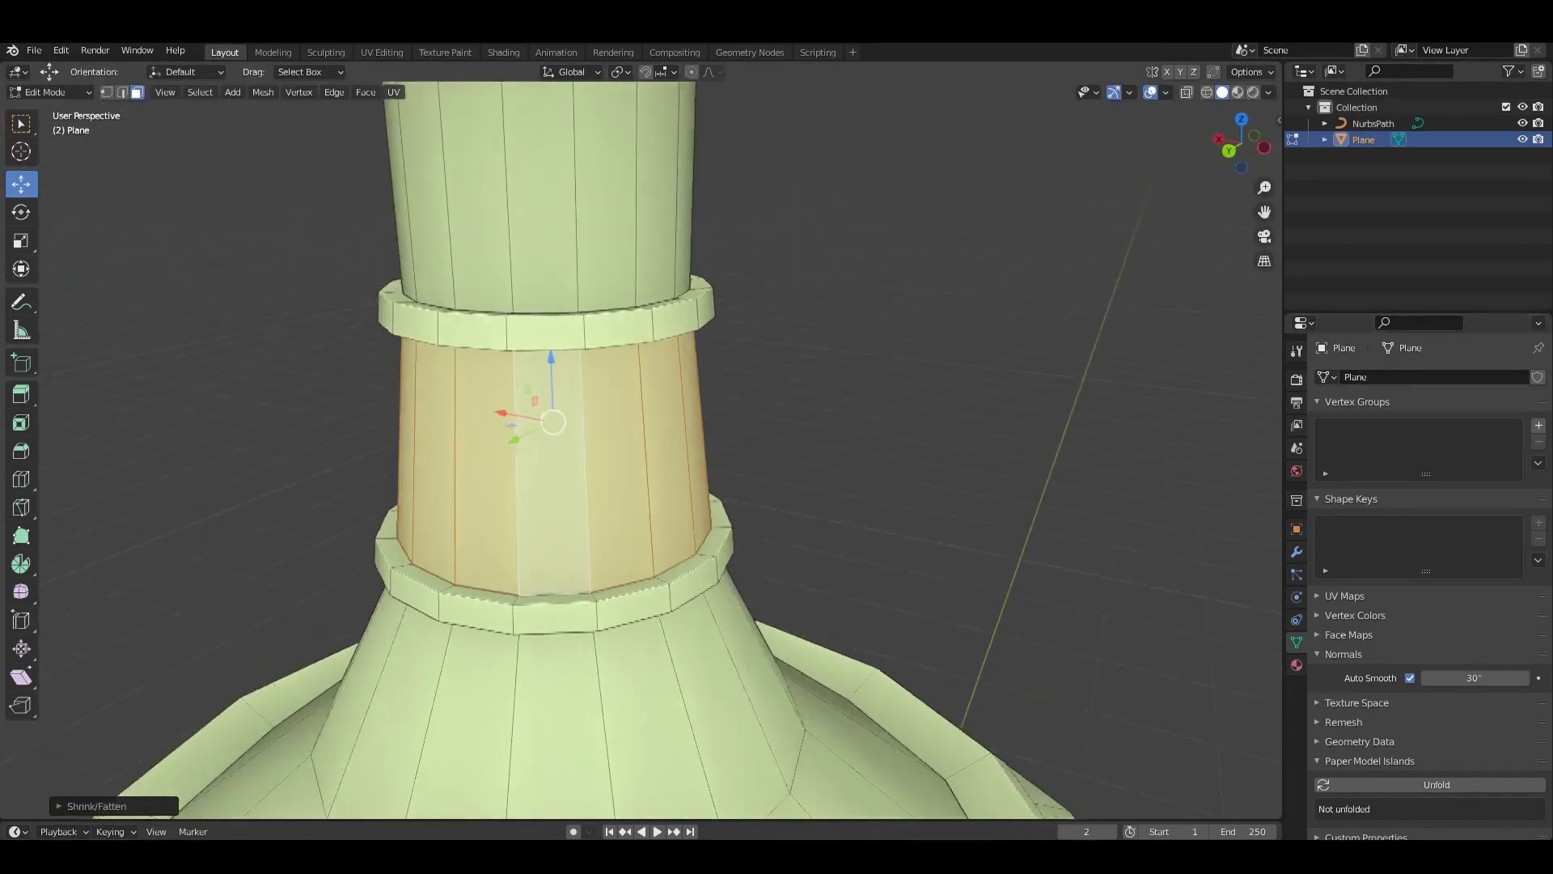
{"action": "key", "text": "s"}
{"action": "left_click", "coordinate": [952, 474]}
{"action": "scroll", "coordinate": [583, 356], "scroll_direction": "down", "scroll_amount": 3}
{"action": "middle_click_drag", "start_coordinate": [583, 357], "coordinate": [866, 337]}
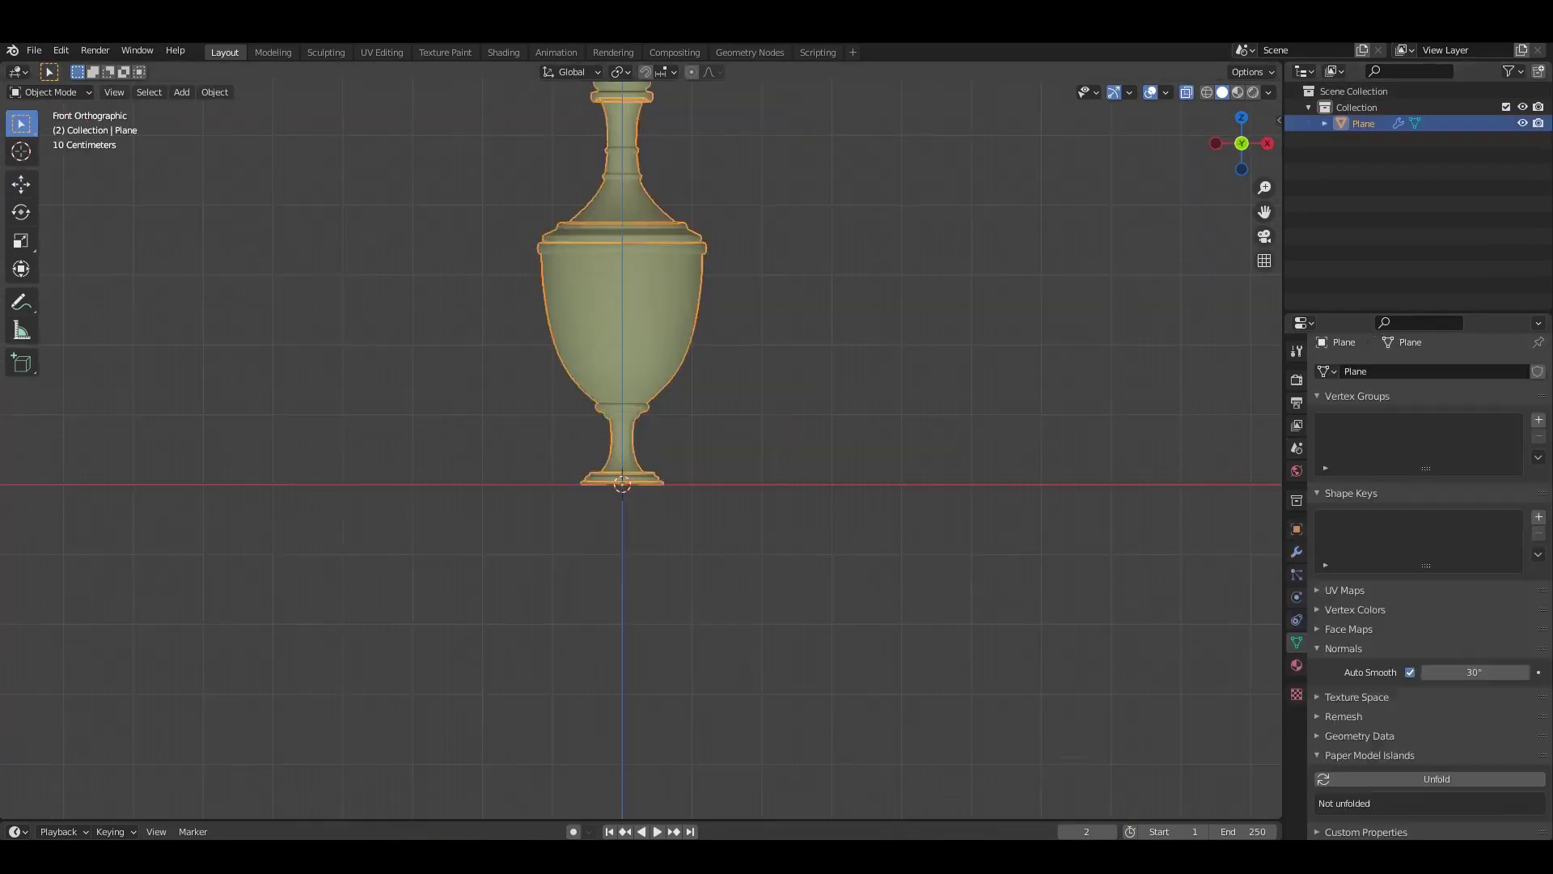
{"action": "scroll", "coordinate": [380, 301], "scroll_direction": "up", "scroll_amount": 2}
Add a Path curve rotated 9° with a Profile bevel of 0.22 m depth.
{"action": "key", "text": "shift+a"}
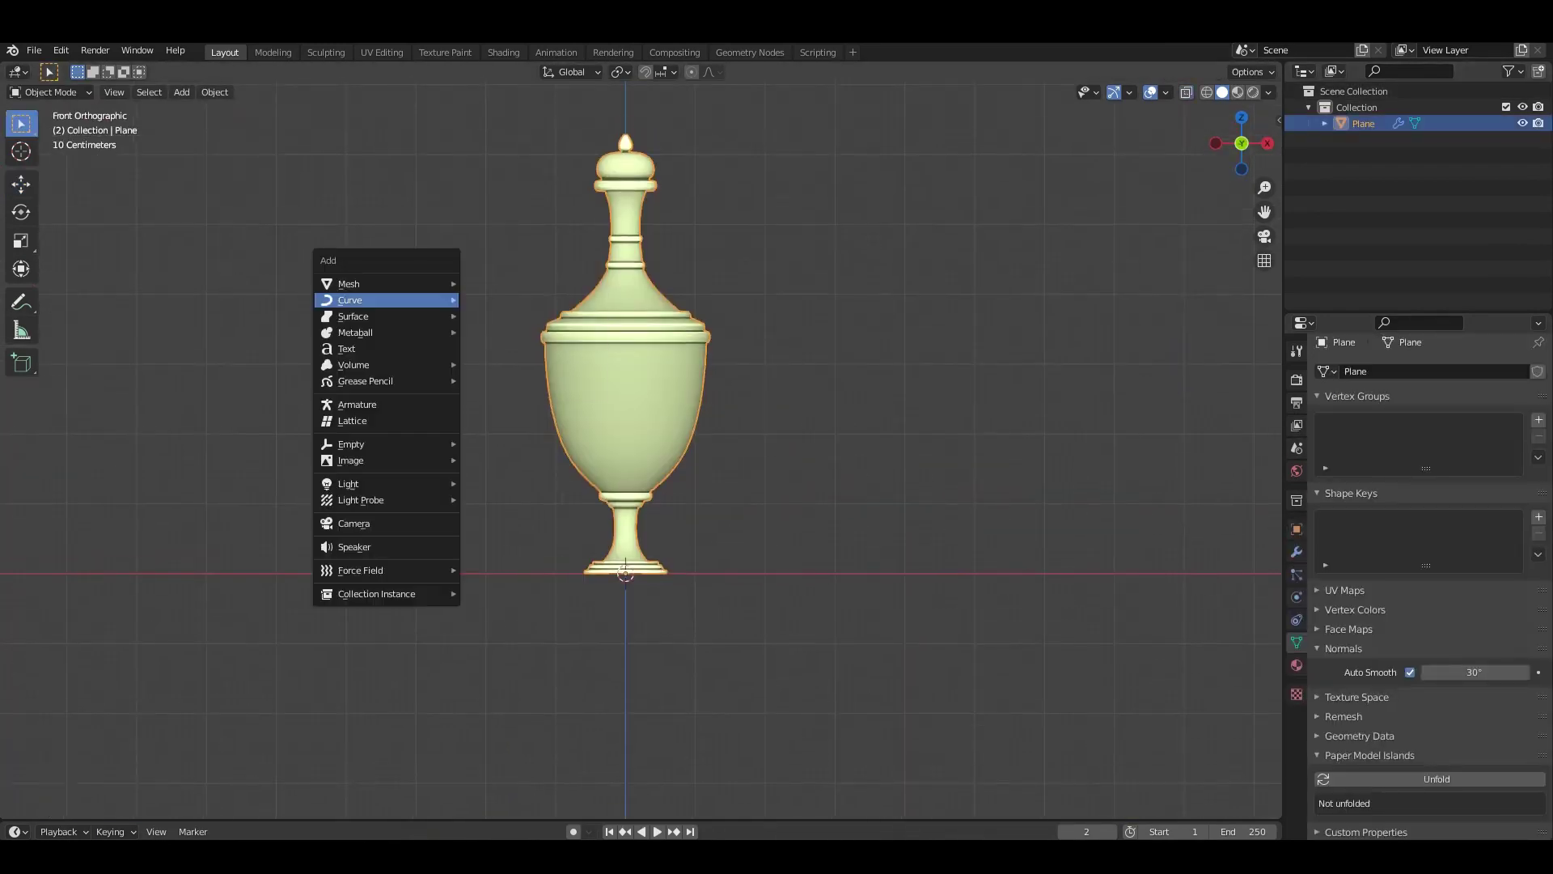
{"action": "left_click", "coordinate": [510, 371]}
{"action": "scroll", "coordinate": [510, 372], "scroll_direction": "up", "scroll_amount": 3}
{"action": "type", "text": "r9"}
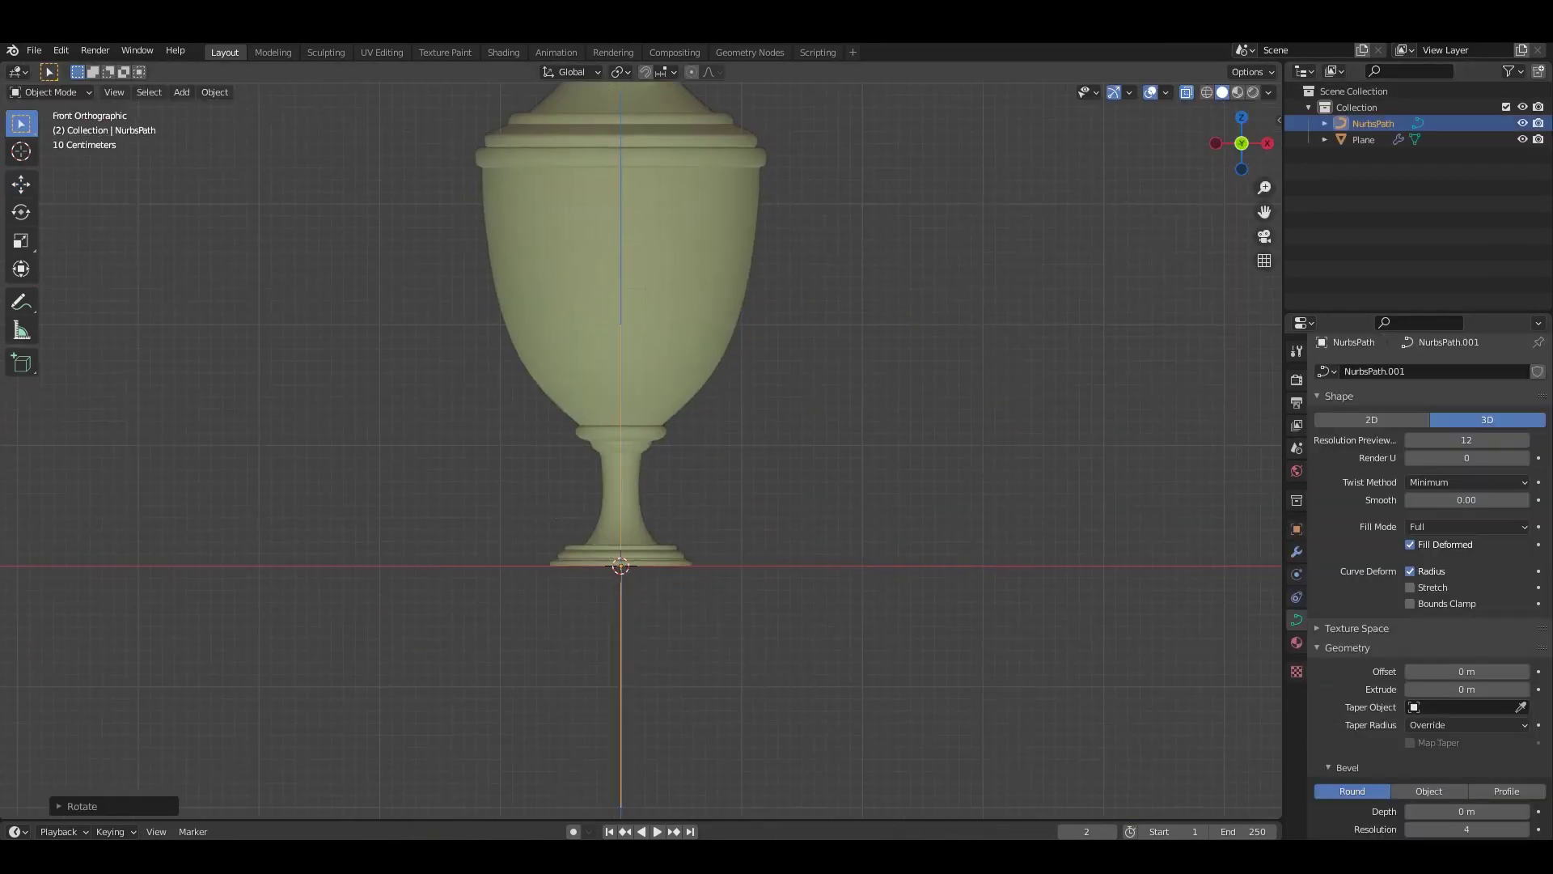
{"action": "scroll", "coordinate": [642, 449], "scroll_direction": "up", "scroll_amount": 1}
{"action": "scroll", "coordinate": [1423, 566], "scroll_direction": "down", "scroll_amount": 8}
{"action": "left_click", "coordinate": [1507, 468]}
{"action": "left_click_drag", "start_coordinate": [1456, 487], "coordinate": [1480, 488]}
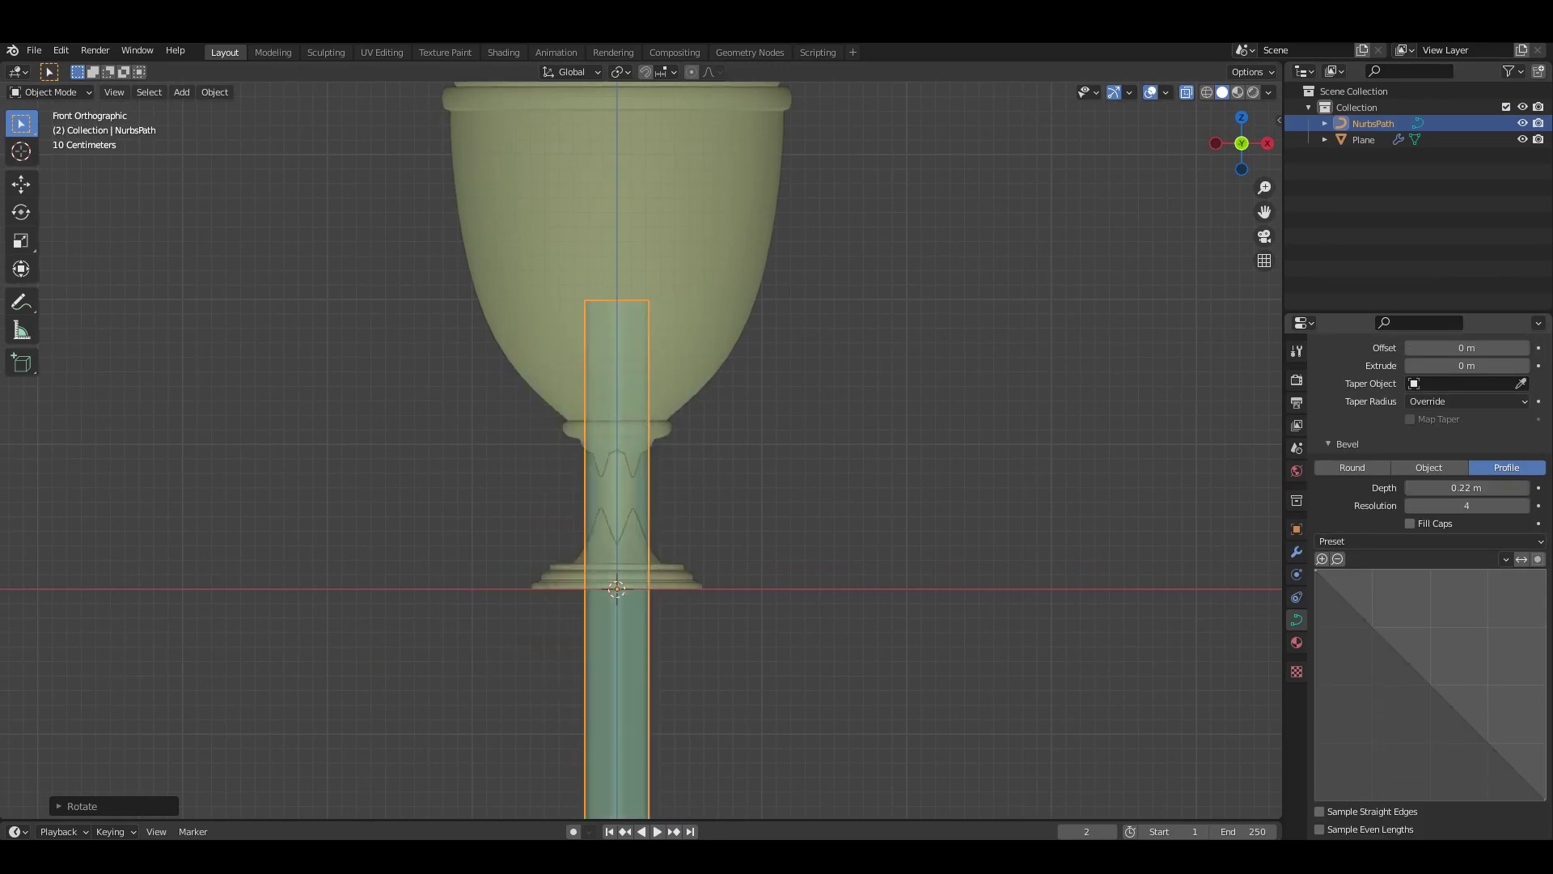
Scale the bevelled tube down to about half size in front view.
{"action": "middle_click_drag", "start_coordinate": [809, 566], "coordinate": [890, 615]}
{"action": "key", "text": "KP_1"}
{"action": "scroll", "coordinate": [849, 647], "scroll_direction": "up", "scroll_amount": 1}
{"action": "key", "text": "s"}
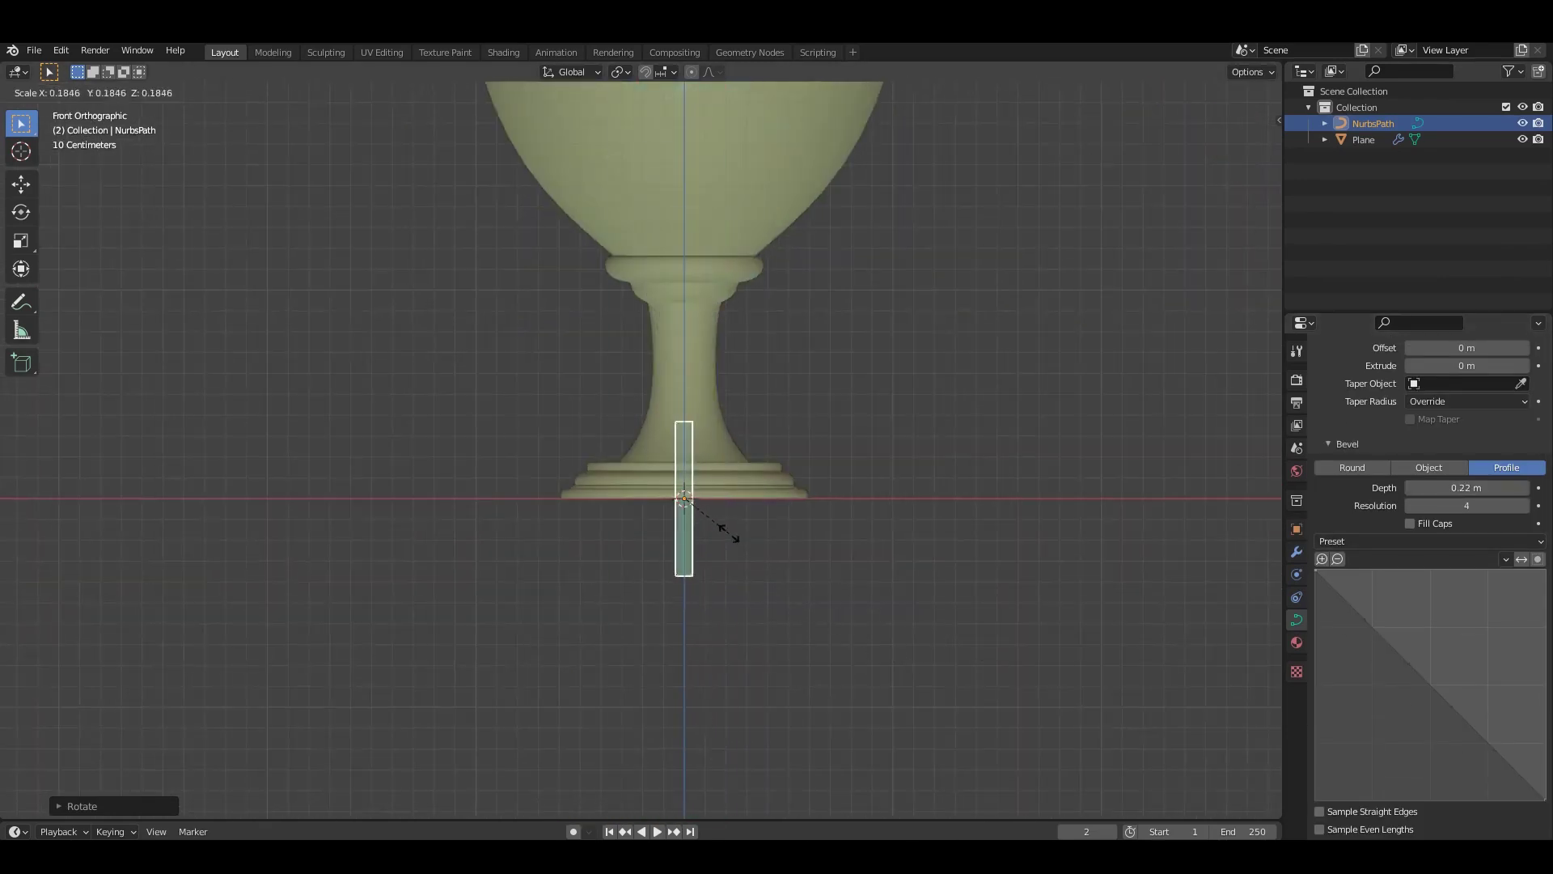
{"action": "left_click", "coordinate": [728, 532]}
In Edit Mode, move the whole path beside the stem and reposition its top point.
{"action": "key", "text": "Tab"}
{"action": "scroll", "coordinate": [728, 486], "scroll_direction": "up", "scroll_amount": 2}
{"action": "left_click_drag", "start_coordinate": [866, 399], "coordinate": [809, 399]}
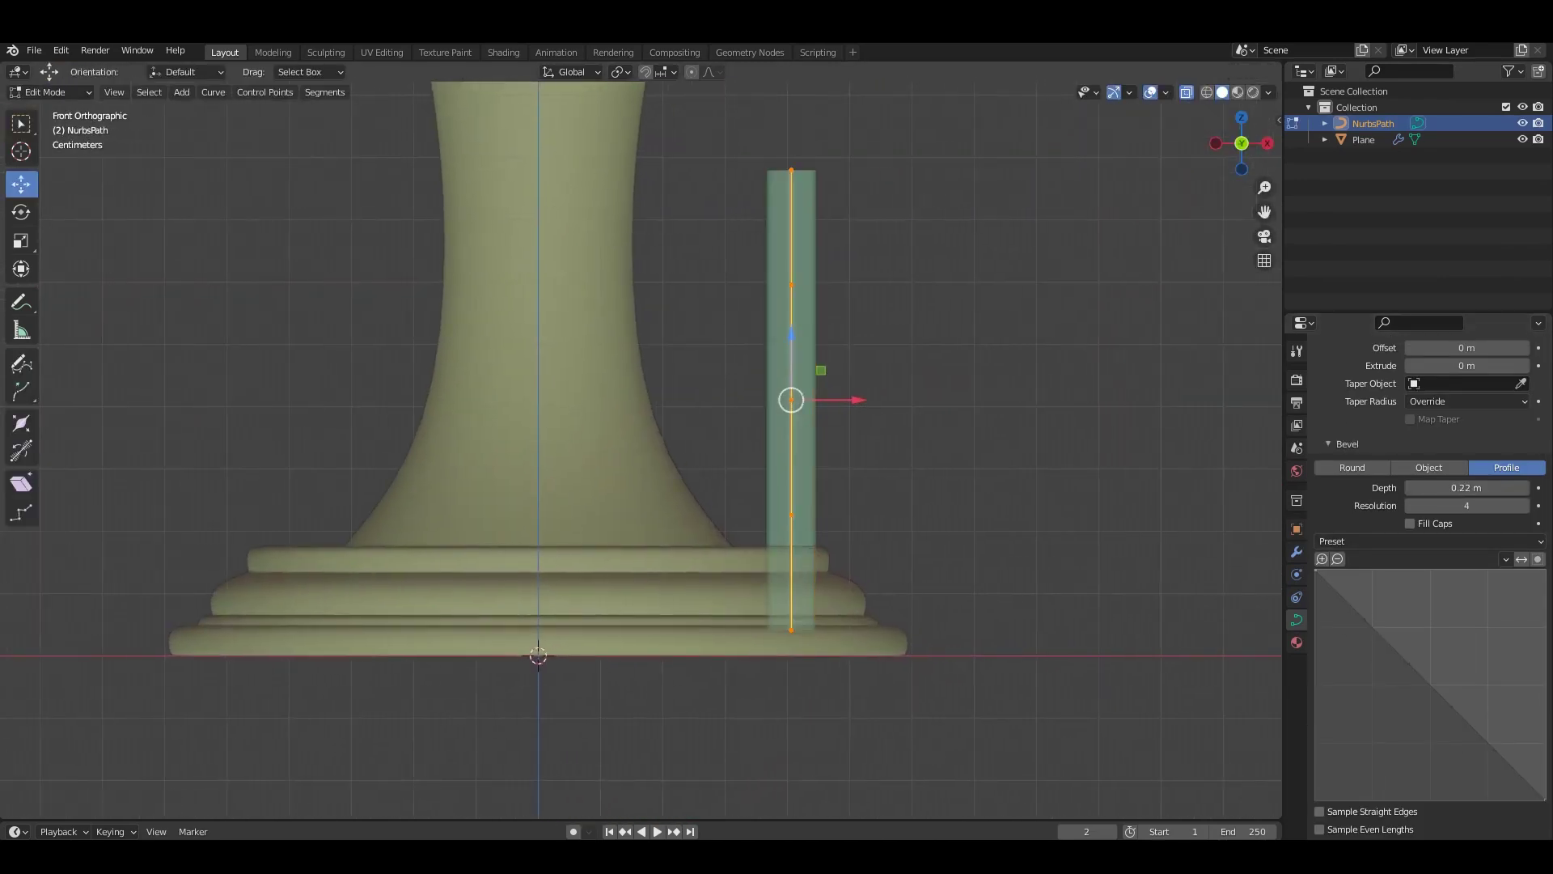
{"action": "key", "text": "a"}
{"action": "key", "text": "g"}
{"action": "left_click", "coordinate": [769, 330]}
{"action": "key", "text": "g"}
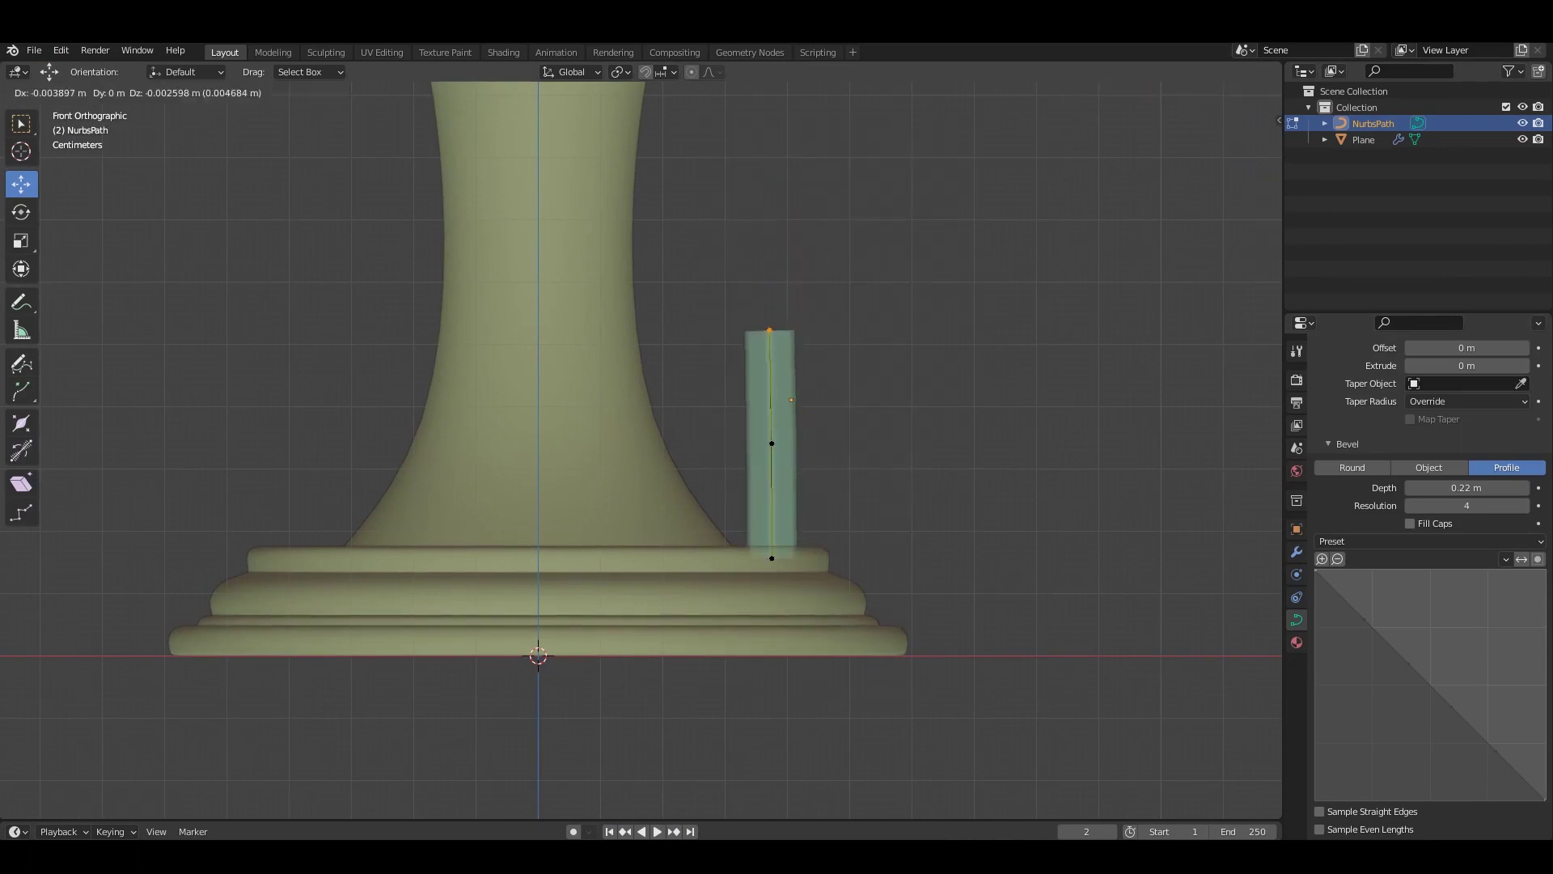
{"action": "left_click", "coordinate": [761, 404]}
{"action": "left_click_drag", "start_coordinate": [767, 395], "coordinate": [878, 486]}
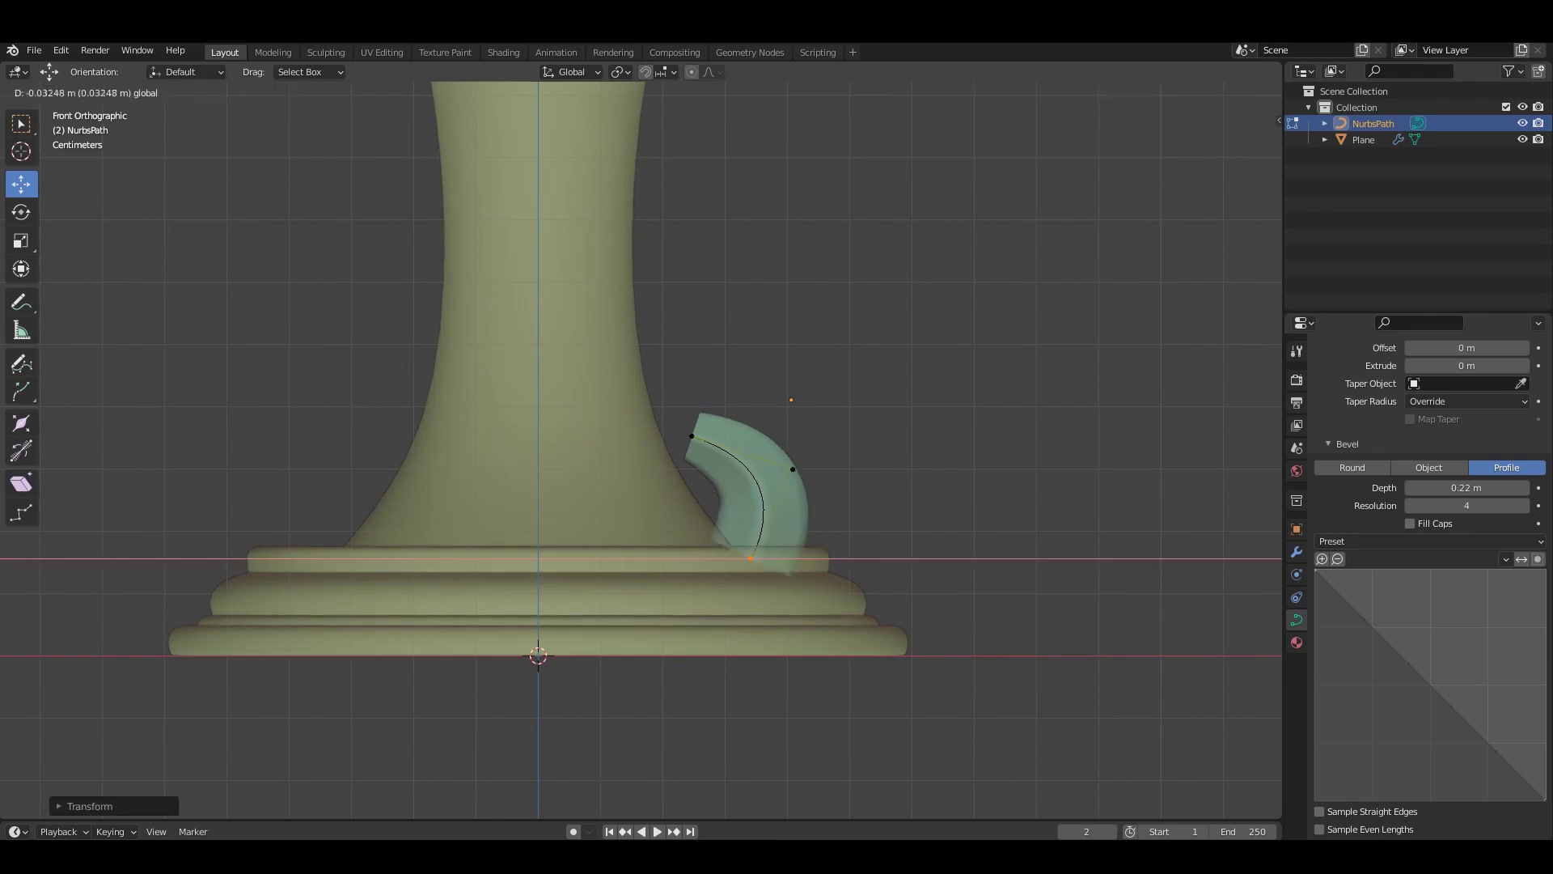
Bend the tube by moving the right-hand and tip control points.
{"action": "key", "text": "g"}
{"action": "scroll", "coordinate": [692, 436], "scroll_direction": "up", "scroll_amount": 2}
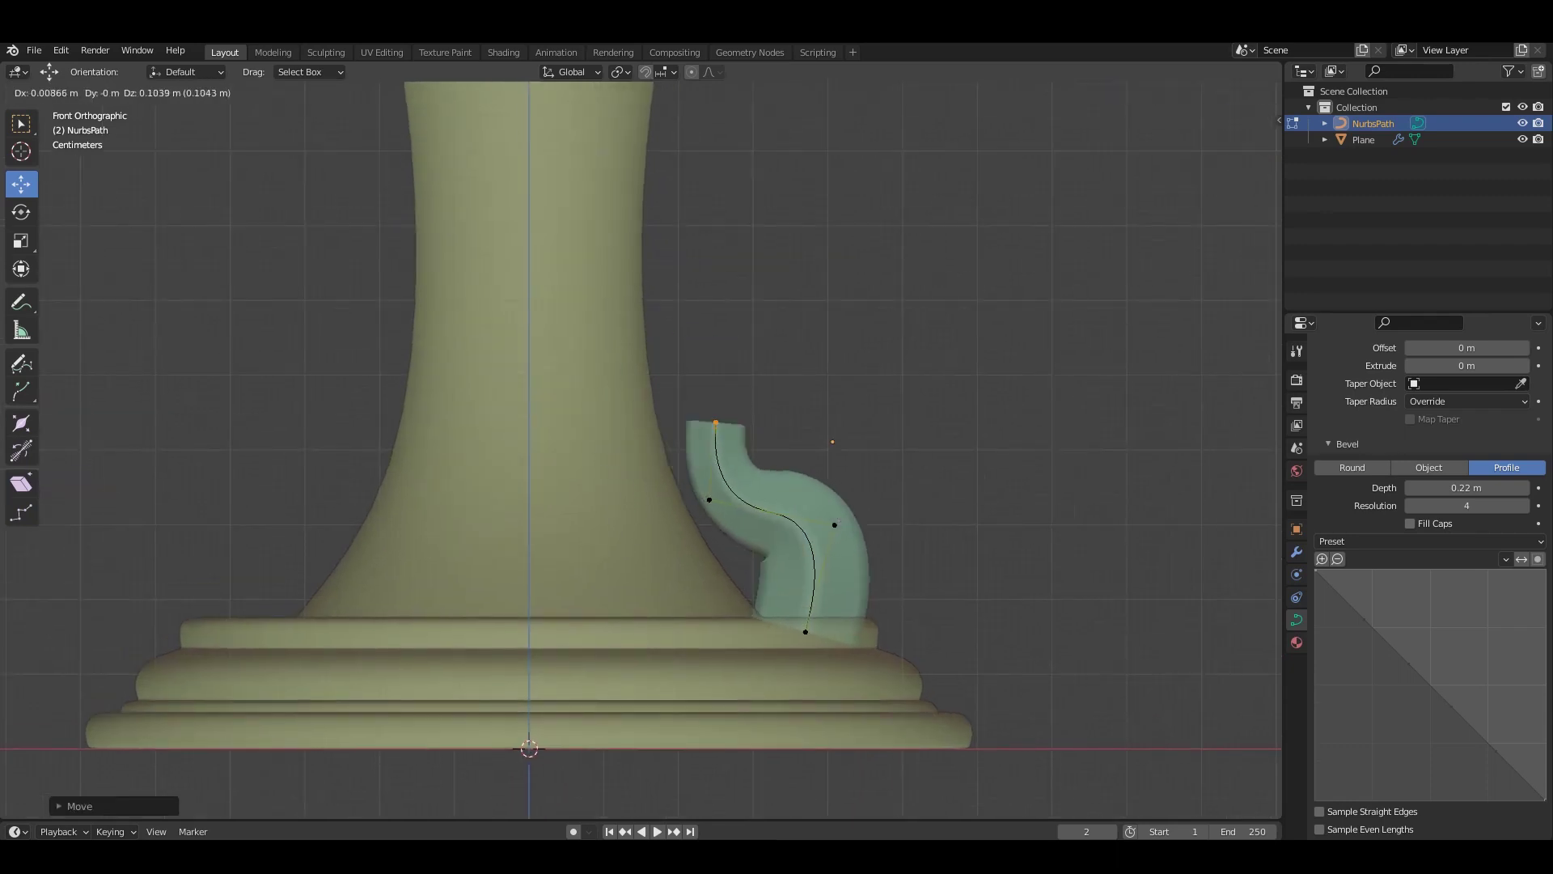
{"action": "left_click", "coordinate": [1055, 509]}
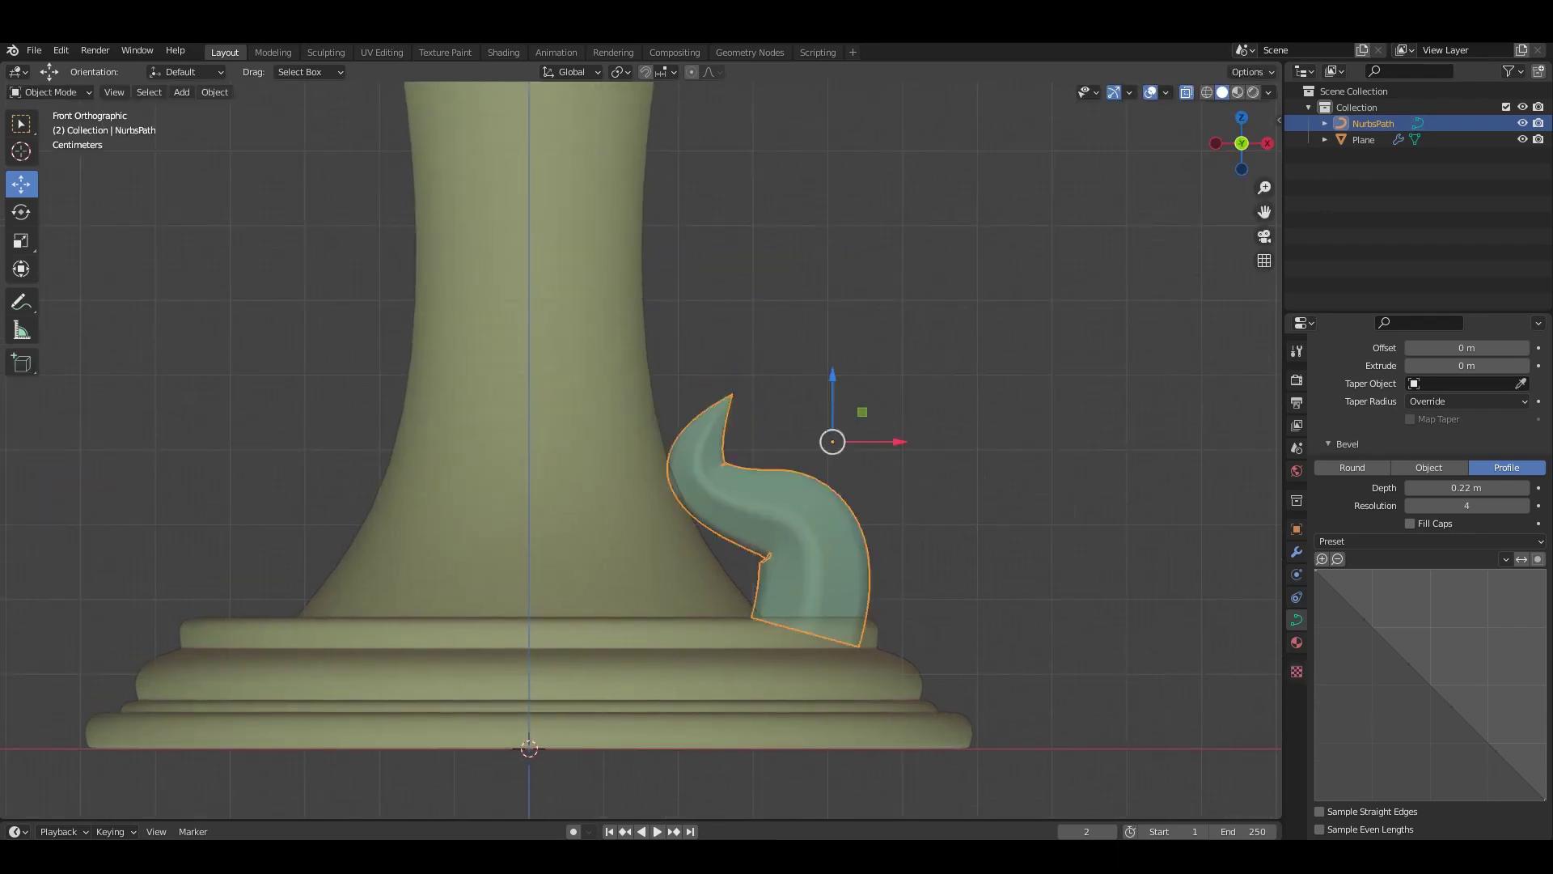
{"action": "scroll", "coordinate": [765, 482], "scroll_direction": "up", "scroll_amount": 4}
{"action": "key", "text": "g"}
{"action": "left_click", "coordinate": [599, 368]}
Reposition the lower-left, upper-left and tip points to form the S-curl.
{"action": "left_click", "coordinate": [651, 518]}
{"action": "key", "text": "g"}
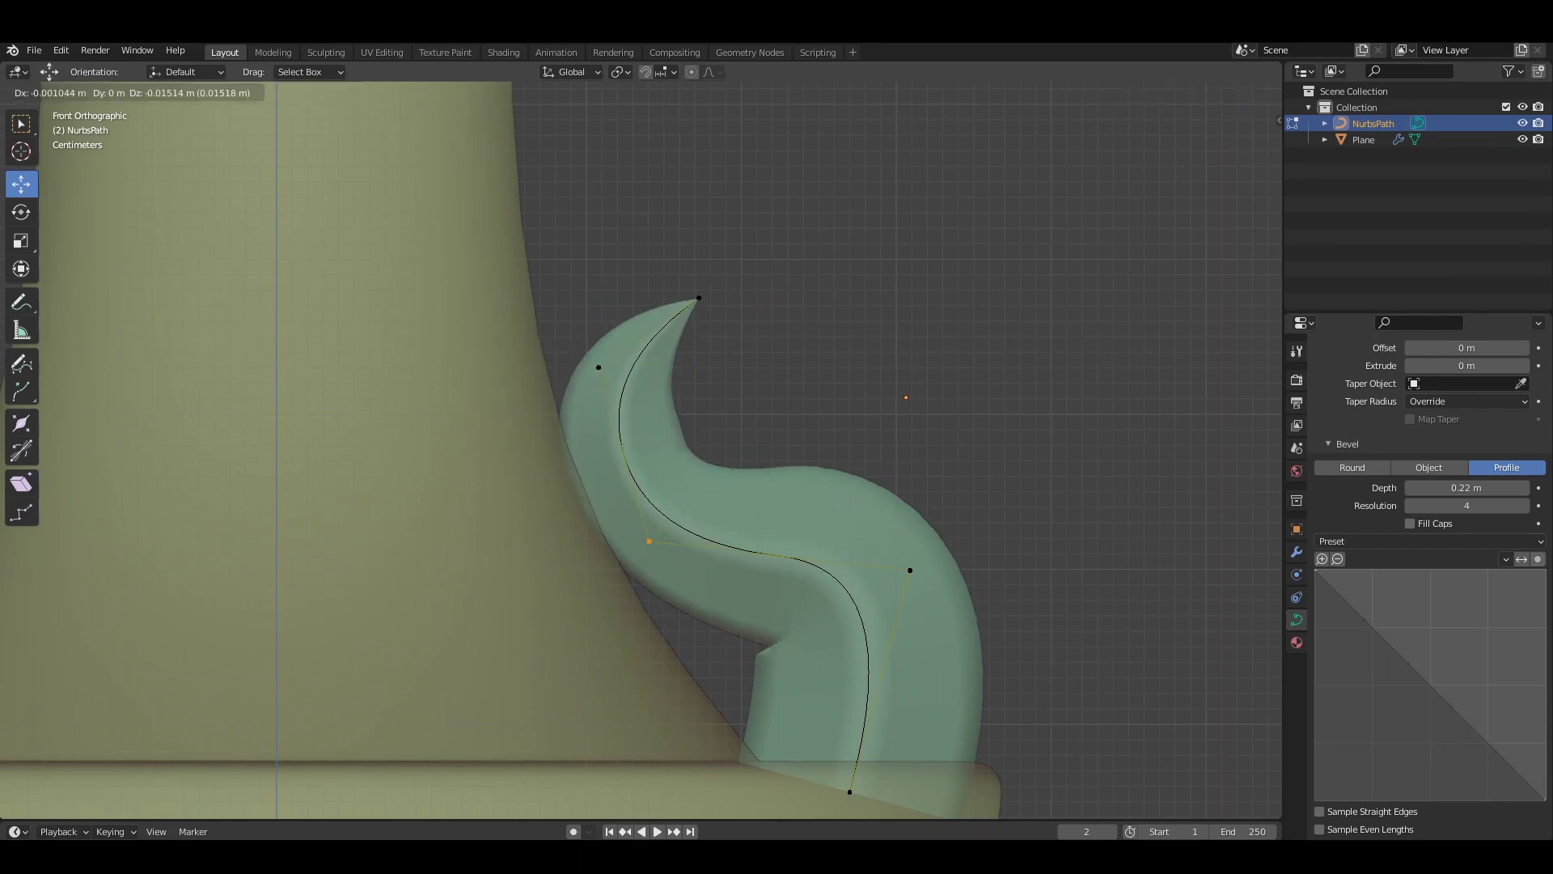
{"action": "left_click", "coordinate": [656, 550]}
{"action": "left_click", "coordinate": [598, 367]}
{"action": "key", "text": "g"}
{"action": "left_click", "coordinate": [606, 362]}
{"action": "left_click", "coordinate": [699, 298]}
{"action": "key", "text": "g"}
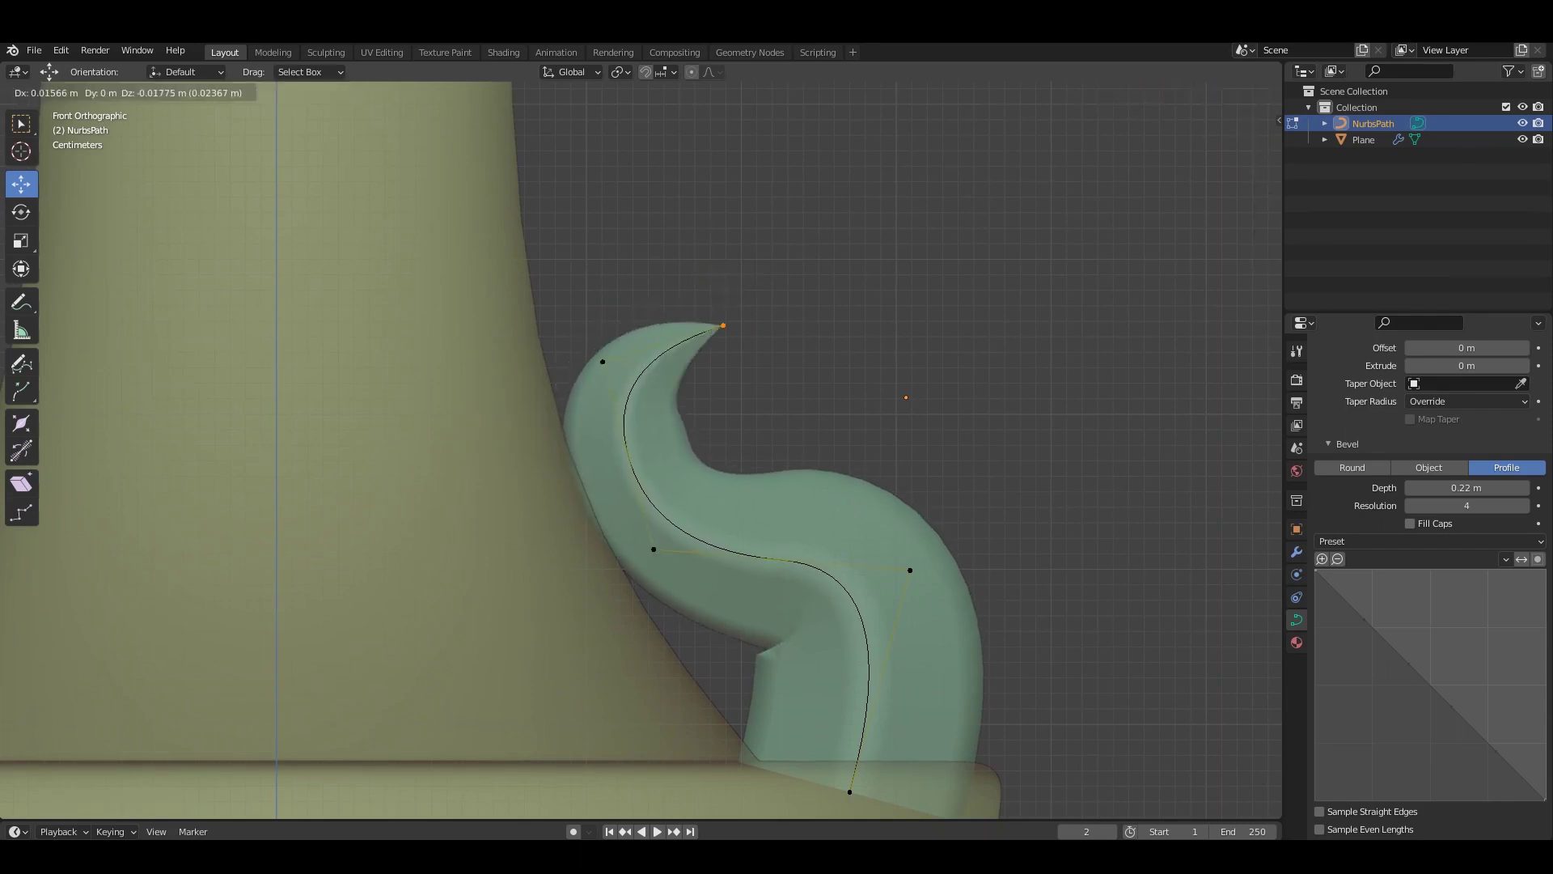
{"action": "key", "text": "g"}
Adjust tube thickness with Alt+S at the upper-left, lower-left, base and right points.
{"action": "left_click", "coordinate": [603, 362]}
{"action": "key", "text": "alt+s"}
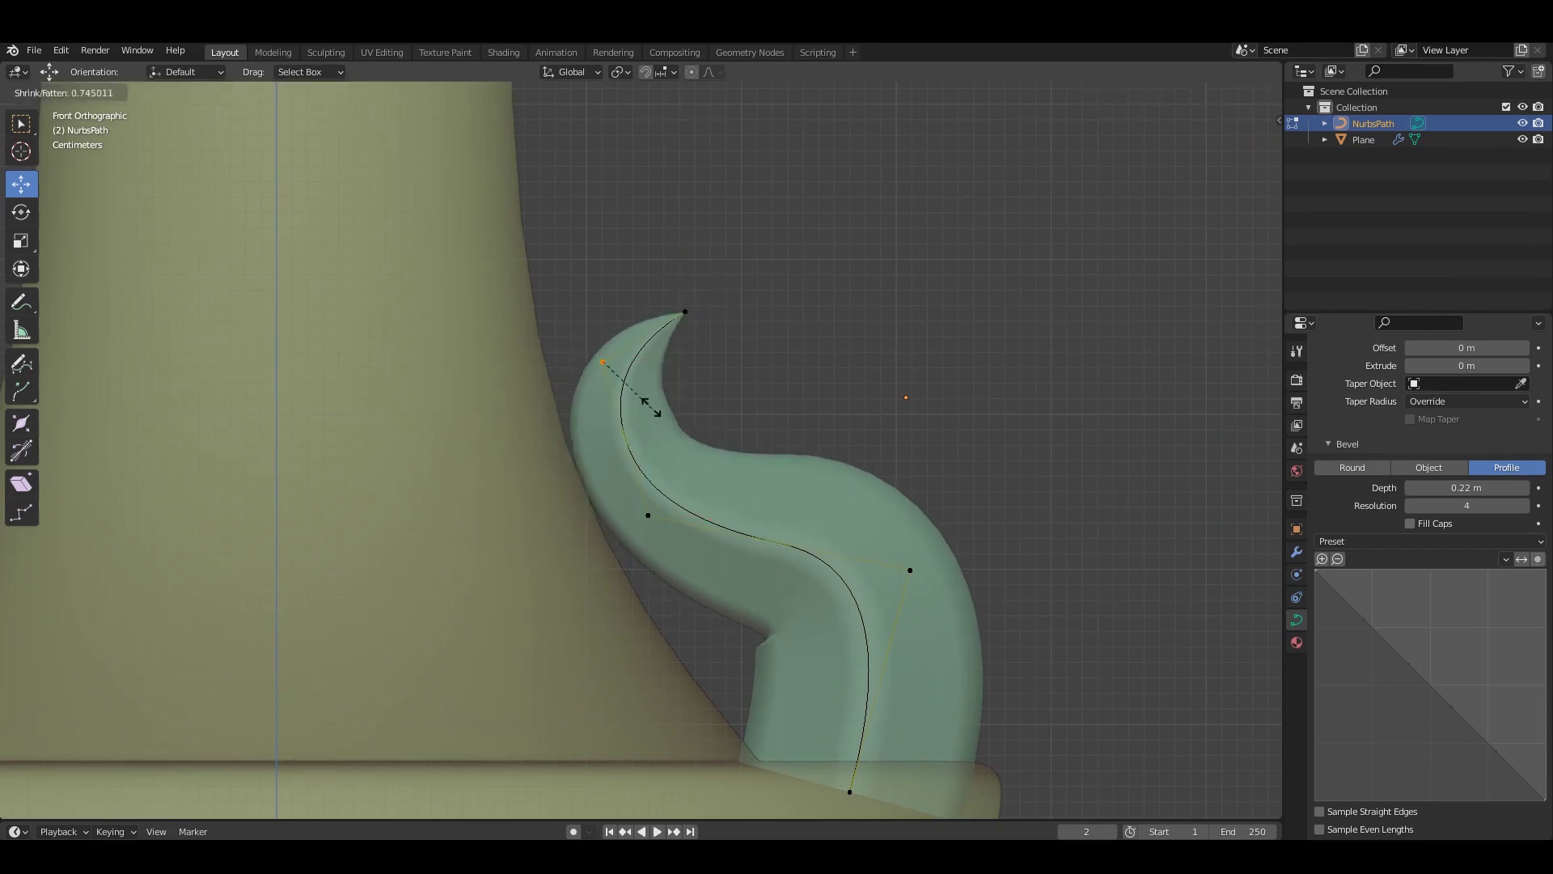
{"action": "left_click", "coordinate": [648, 514]}
{"action": "key", "text": "alt+s"}
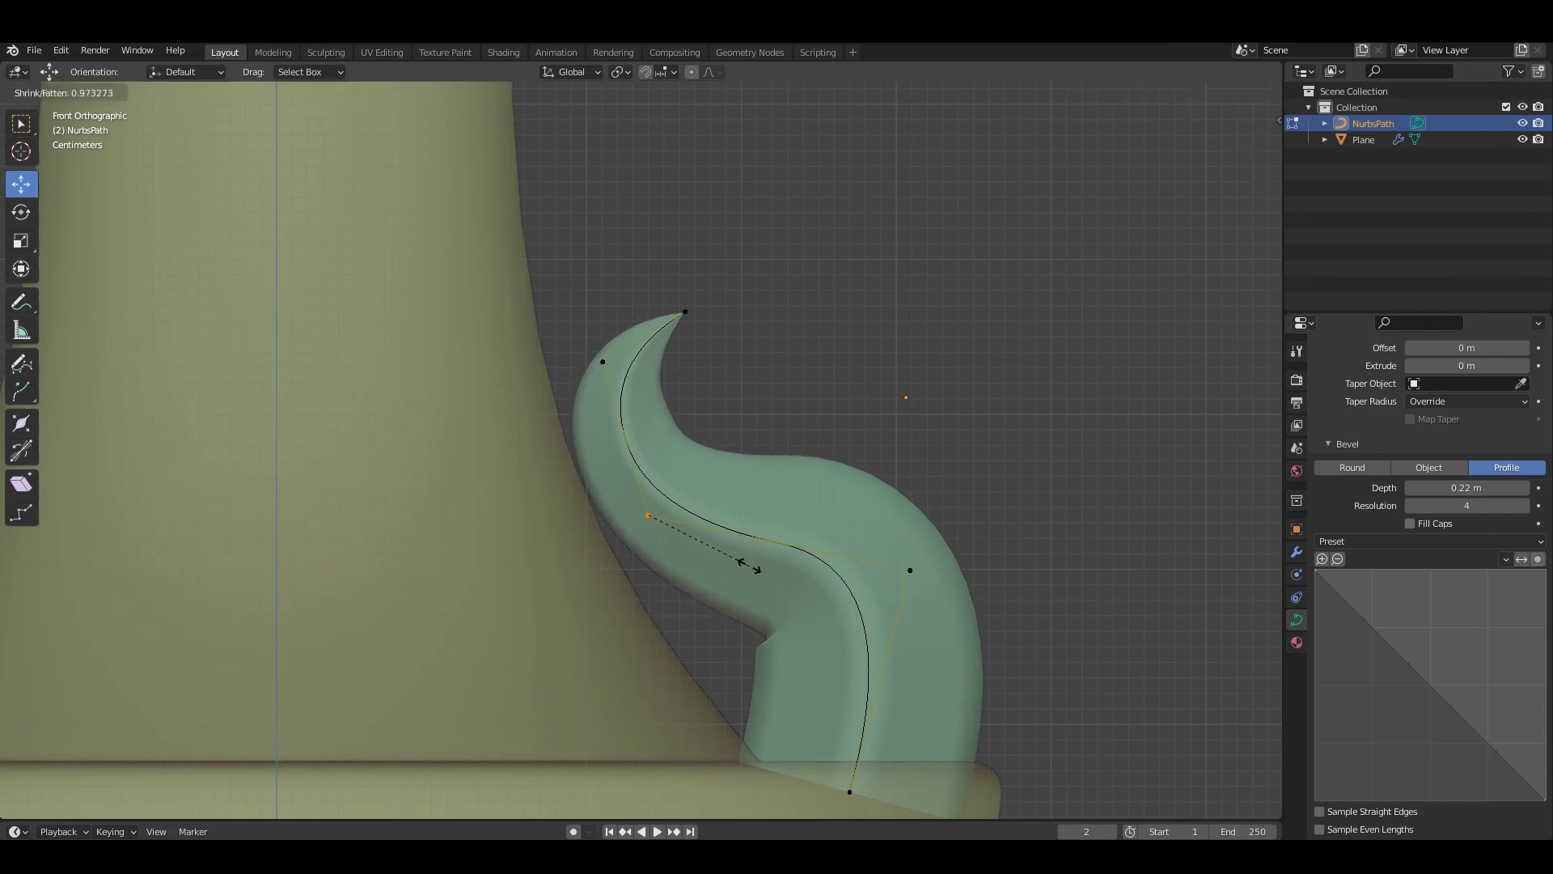
{"action": "left_click", "coordinate": [750, 567]}
{"action": "middle_click_drag", "start_coordinate": [646, 511], "coordinate": [500, 295], "text": "shift"}
{"action": "left_click", "coordinate": [703, 575]}
{"action": "key", "text": "alt+s"}
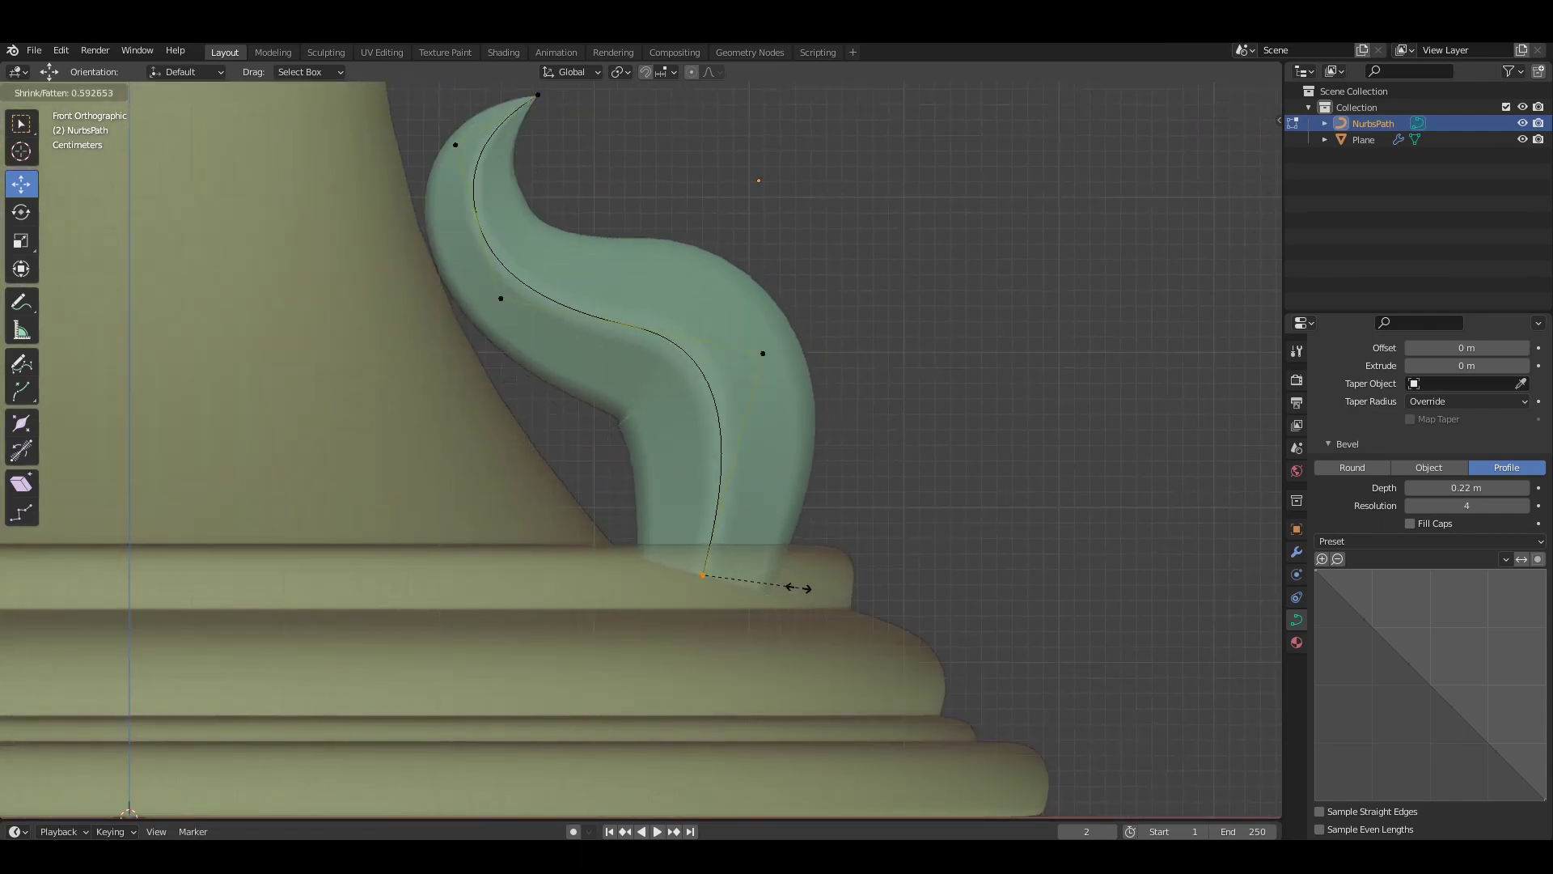
{"action": "left_click", "coordinate": [800, 588]}
{"action": "left_click", "coordinate": [762, 353]}
{"action": "key", "text": "alt+s"}
{"action": "left_click", "coordinate": [929, 387]}
Move the right and left points to taper and sharpen the curl's tip.
{"action": "key", "text": "g"}
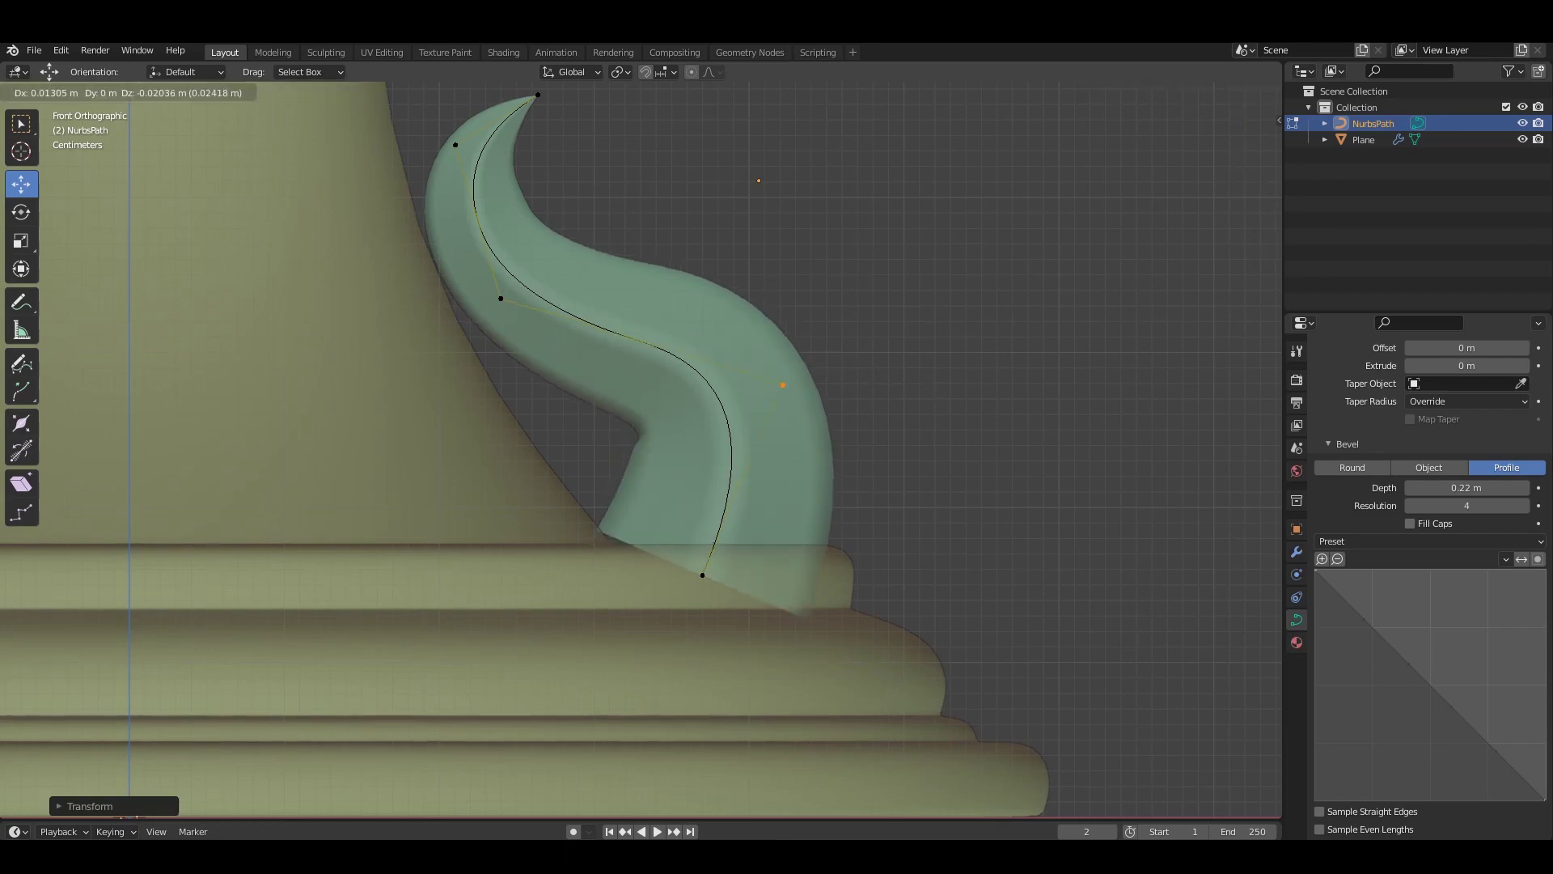
{"action": "left_click", "coordinate": [756, 442]}
{"action": "left_click", "coordinate": [500, 298]}
{"action": "key", "text": "g"}
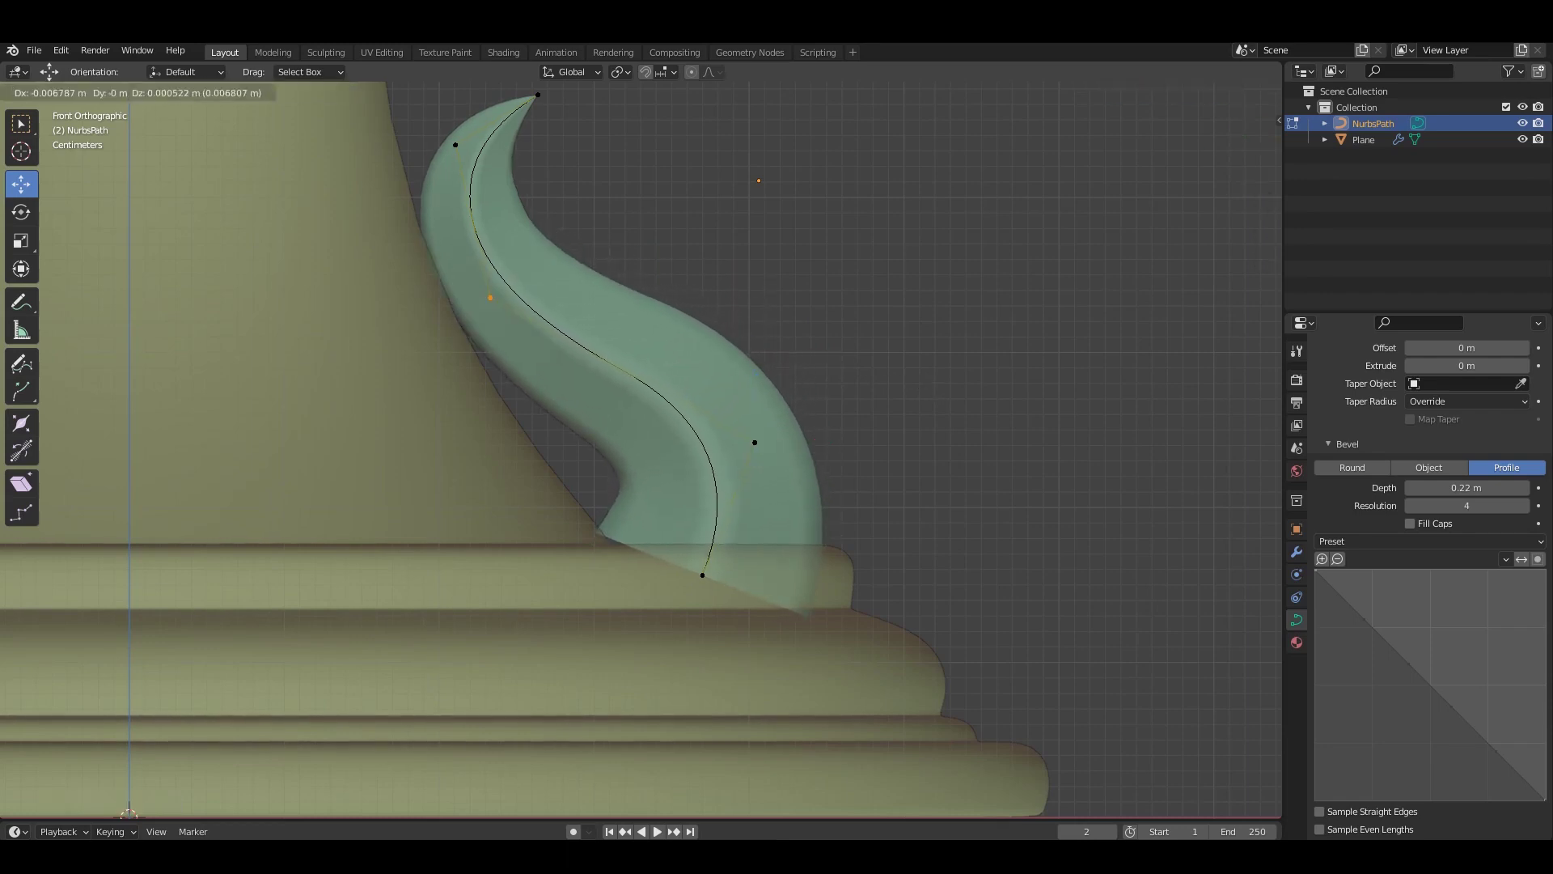
{"action": "key", "text": "Return"}
{"action": "middle_click_drag", "start_coordinate": [647, 364], "coordinate": [661, 549], "text": "shift"}
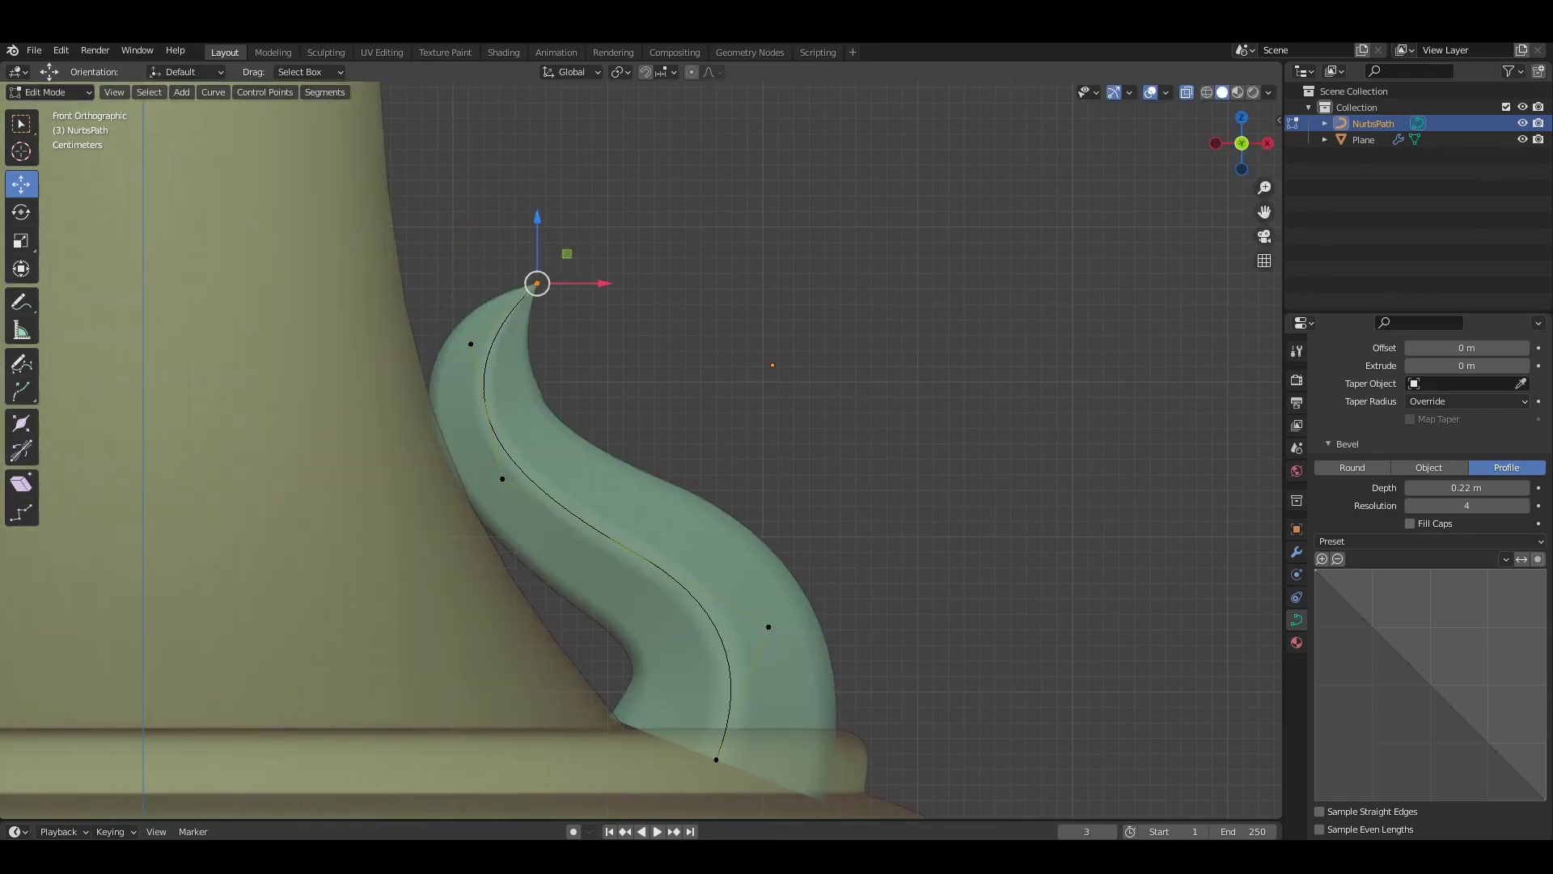
{"action": "left_click", "coordinate": [676, 411]}
Leave Edit Mode and frame the curl ornament in front view.
{"action": "key", "text": "Tab"}
{"action": "scroll", "coordinate": [675, 411], "scroll_direction": "down", "scroll_amount": 5}
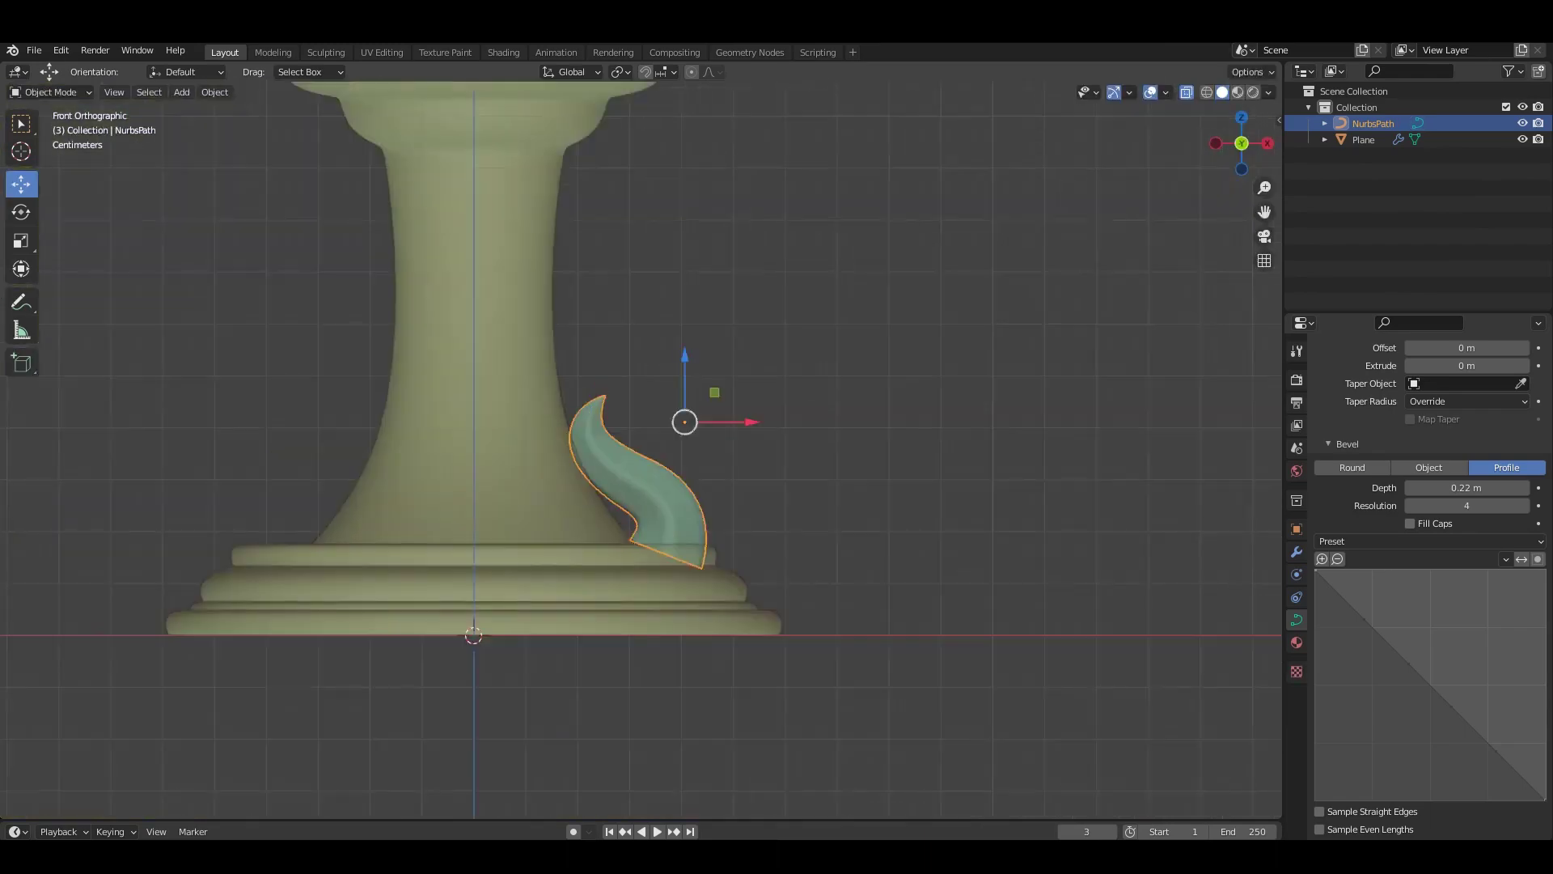
{"action": "middle_click_drag", "start_coordinate": [676, 411], "coordinate": [704, 502]}
{"action": "scroll", "coordinate": [641, 450], "scroll_direction": "down", "scroll_amount": 4}
{"action": "key", "text": "KP_Decimal"}
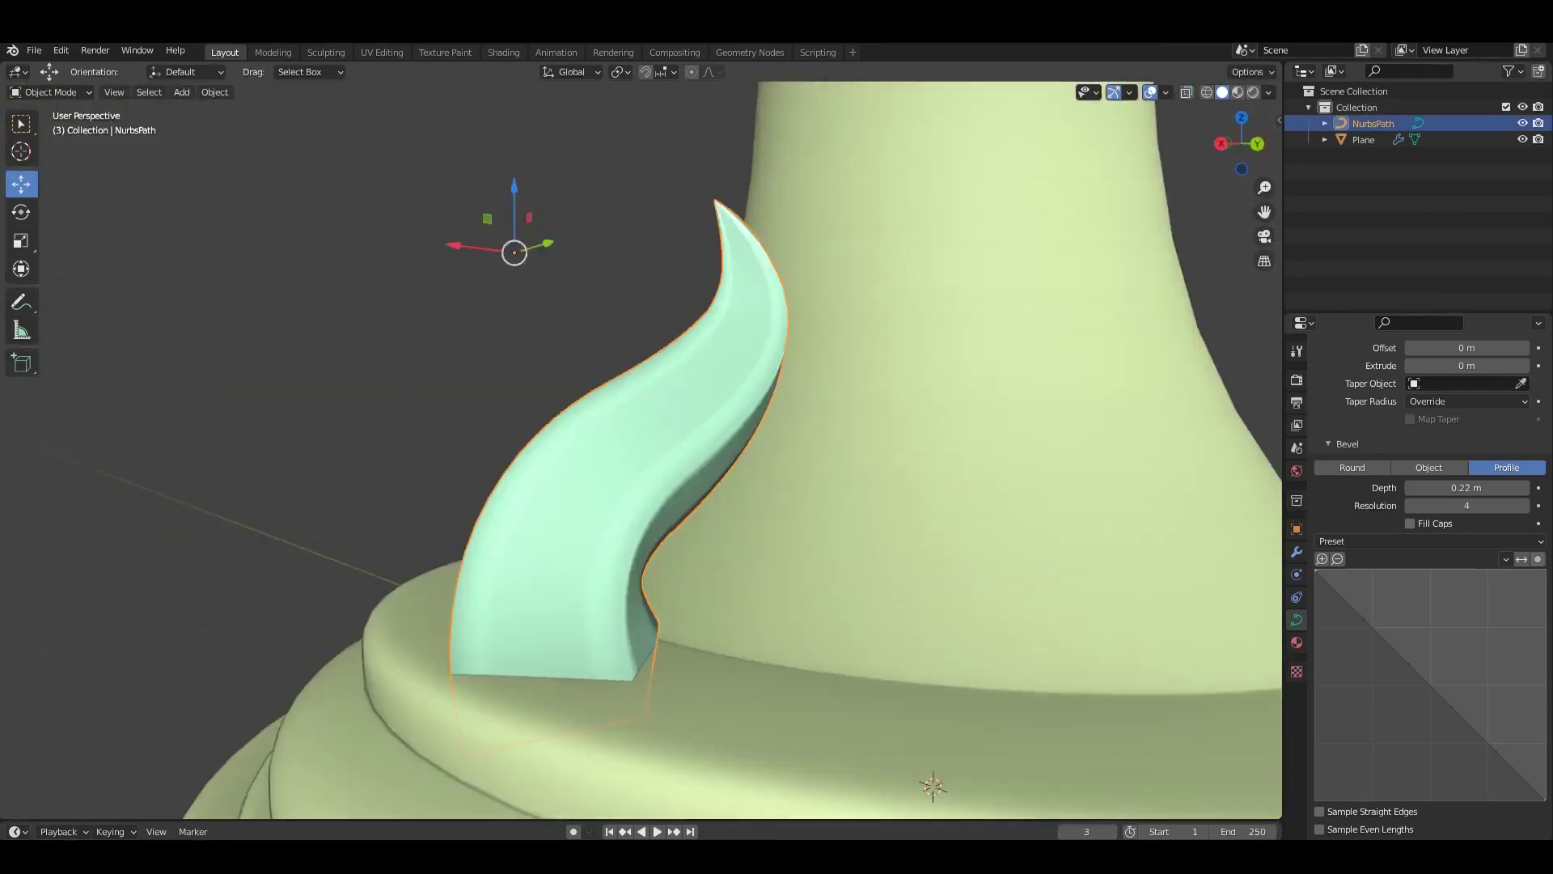
{"action": "key", "text": "KP_1"}
{"action": "middle_click_drag", "start_coordinate": [641, 450], "coordinate": [641, 404]}
Switch the viewport shading to a different MatCap and review the vase.
{"action": "left_click", "coordinate": [1269, 91]}
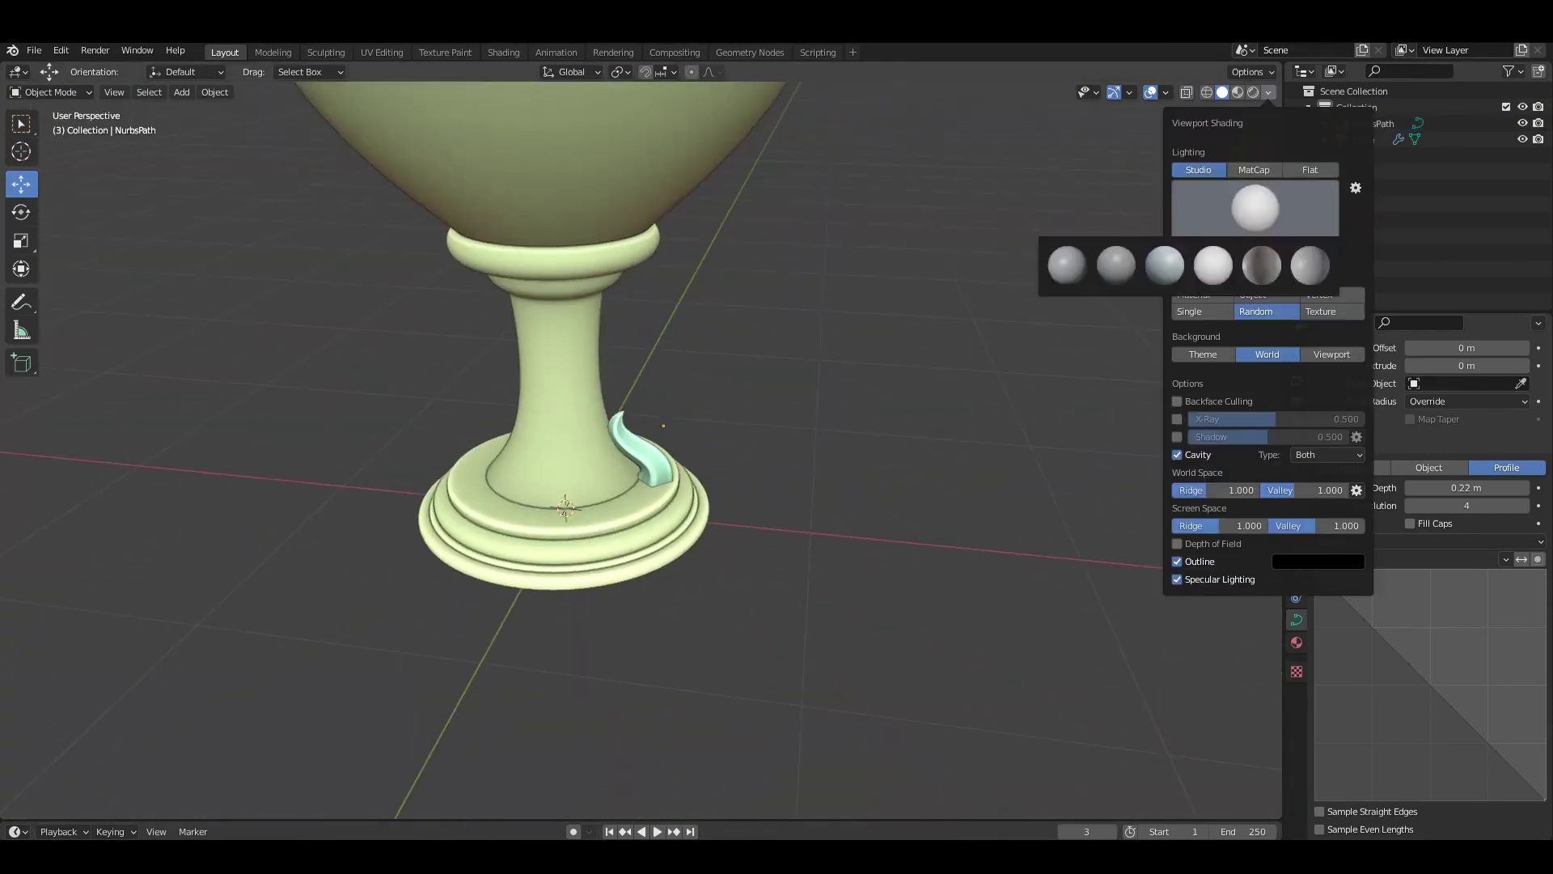
{"action": "left_click", "coordinate": [1189, 264]}
{"action": "scroll", "coordinate": [639, 405], "scroll_direction": "down", "scroll_amount": 4}
{"action": "key", "text": "KP_3"}
{"action": "key", "text": "Left"}
{"action": "key", "text": "KP_1"}
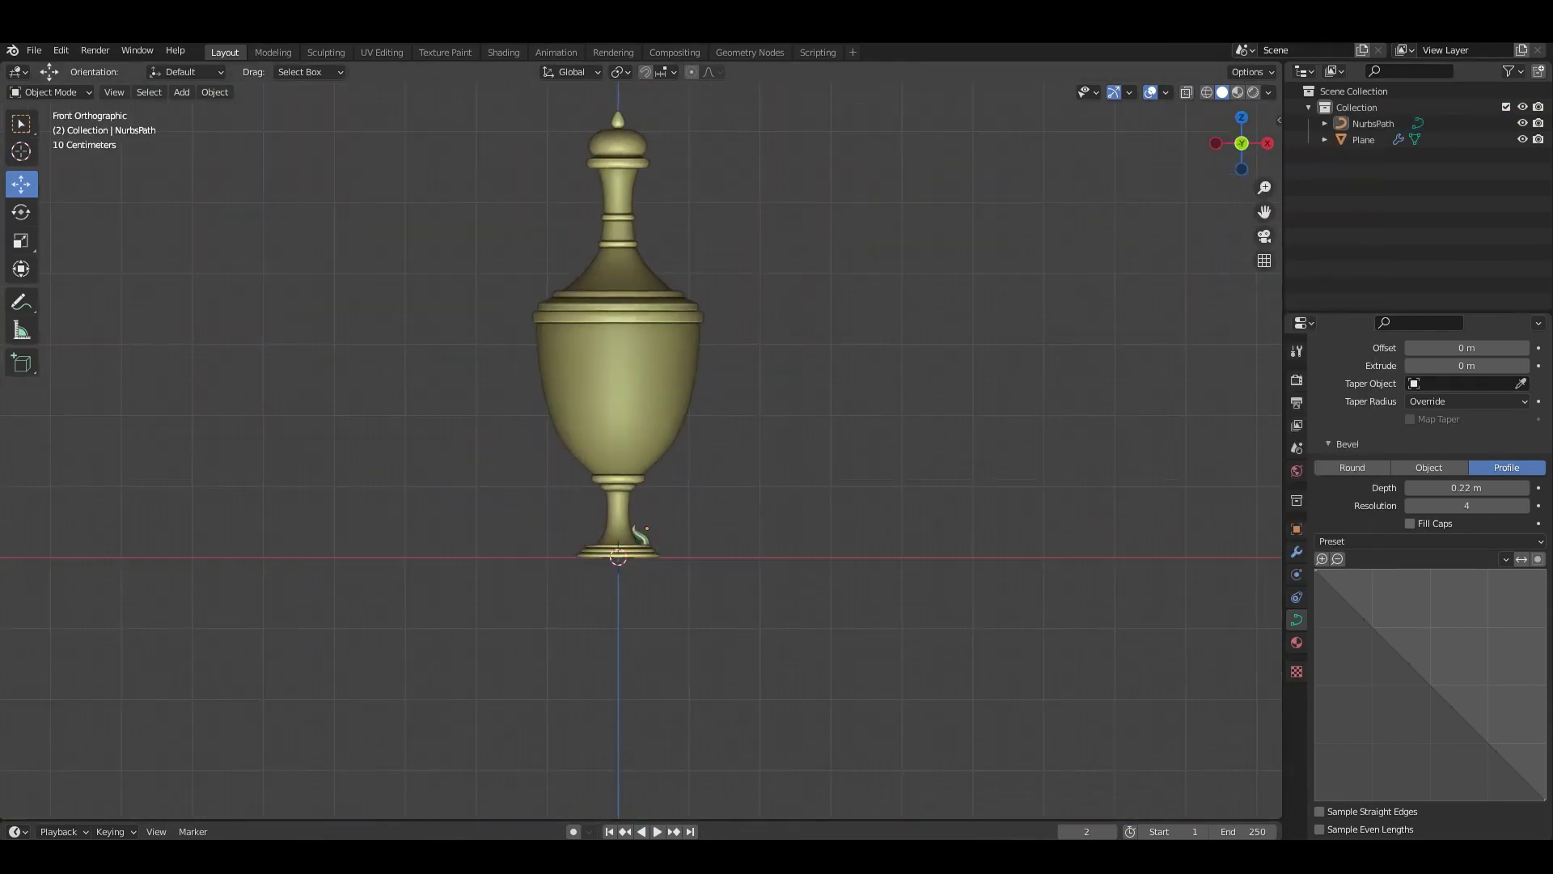
{"action": "scroll", "coordinate": [640, 449], "scroll_direction": "up", "scroll_amount": 5}
{"action": "mouse_move", "coordinate": [647, 405]}
{"action": "middle_mouse_down"}
{"action": "mouse_move", "coordinate": [566, 364]}
{"action": "mouse_move", "coordinate": [555, 573]}
{"action": "middle_mouse_up"}
Select the NurbsPath and apply a fluted molding Bevel Profile preset.
{"action": "key", "text": "Tab"}
{"action": "key", "text": "alt+a"}
{"action": "left_click", "coordinate": [635, 364]}
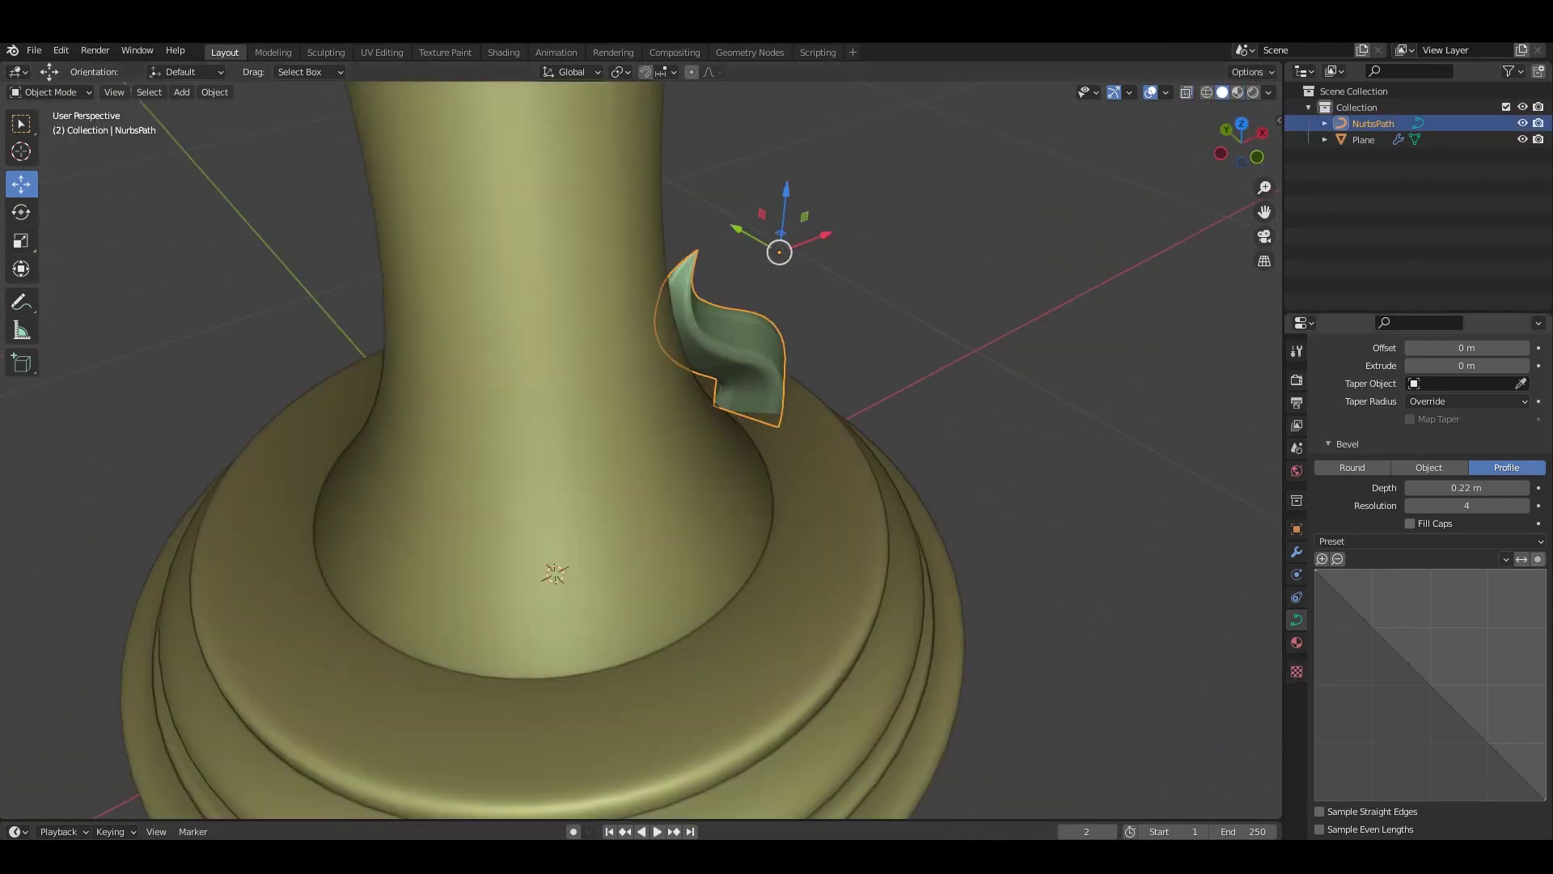
{"action": "mouse_move", "coordinate": [647, 485]}
{"action": "middle_mouse_down"}
{"action": "mouse_move", "coordinate": [567, 404]}
{"action": "mouse_move", "coordinate": [614, 381]}
{"action": "mouse_move", "coordinate": [517, 453]}
{"action": "mouse_move", "coordinate": [615, 574]}
{"action": "middle_mouse_up"}
{"action": "left_click", "coordinate": [1431, 542]}
{"action": "left_click", "coordinate": [1456, 608]}
{"action": "left_click", "coordinate": [1430, 541]}
{"action": "left_click", "coordinate": [1448, 593]}
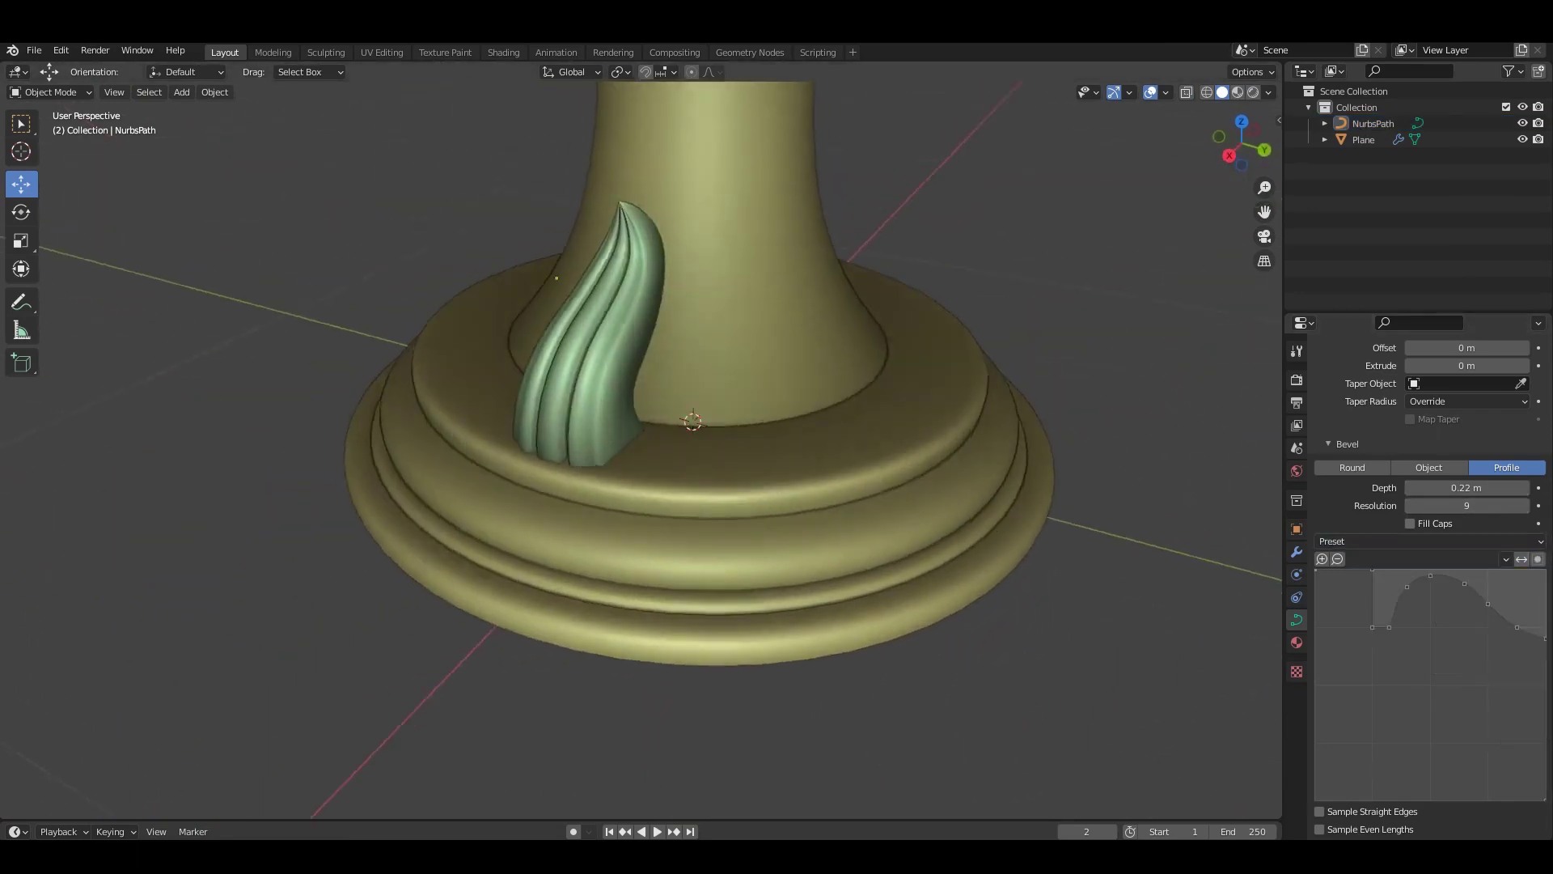
{"action": "scroll", "coordinate": [615, 486], "scroll_direction": "down", "scroll_amount": 3}
Apply the scroll ornament's object transforms.
{"action": "key", "text": "KP_1"}
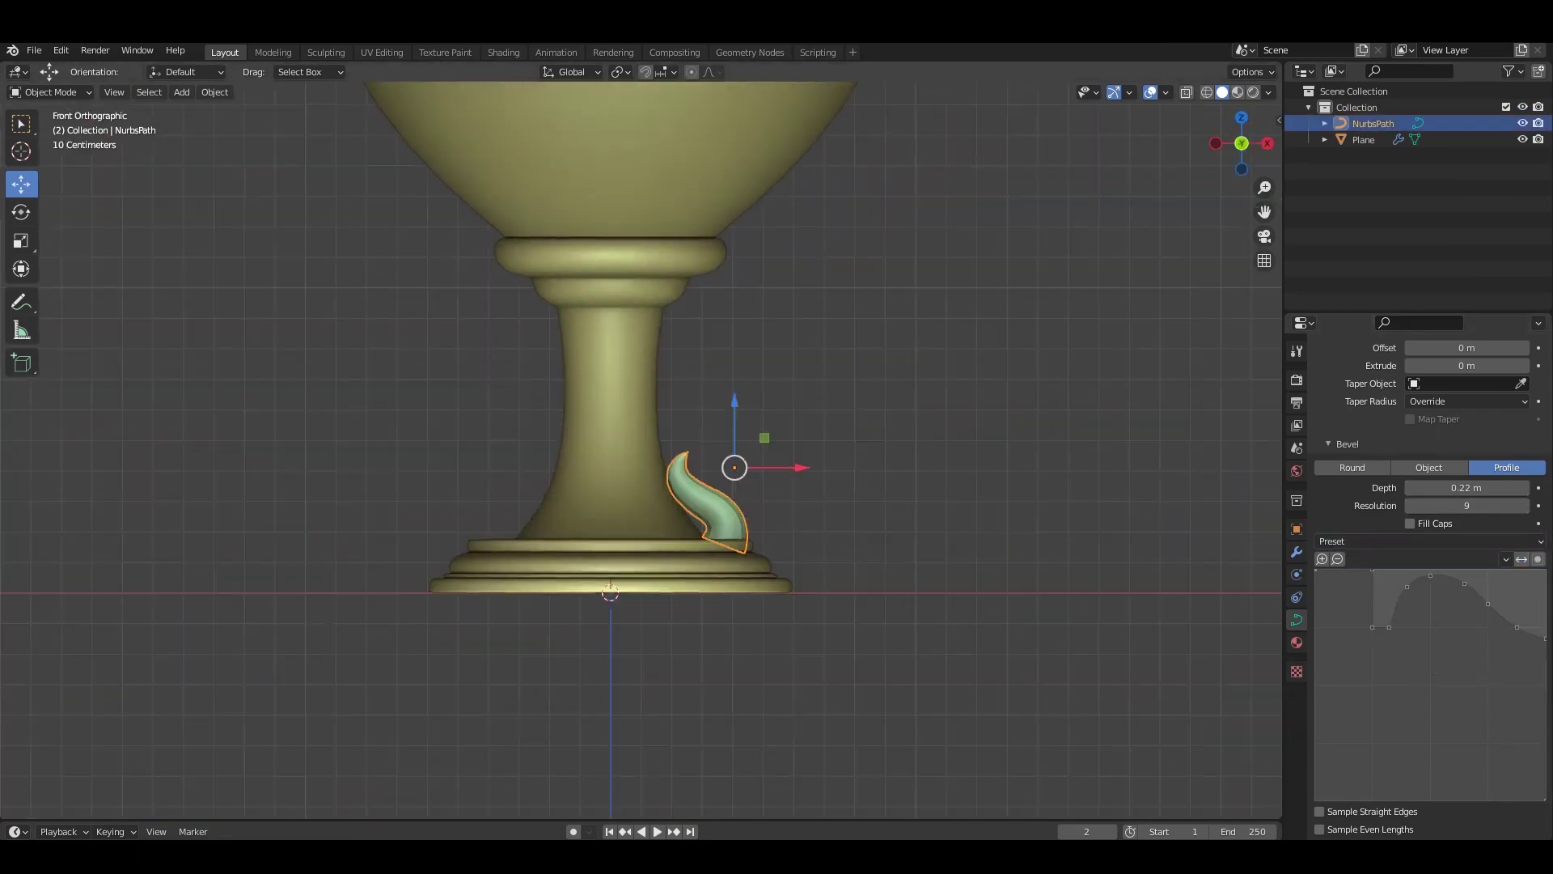
{"action": "key", "text": "ctrl+a"}
{"action": "key", "text": "KP_7"}
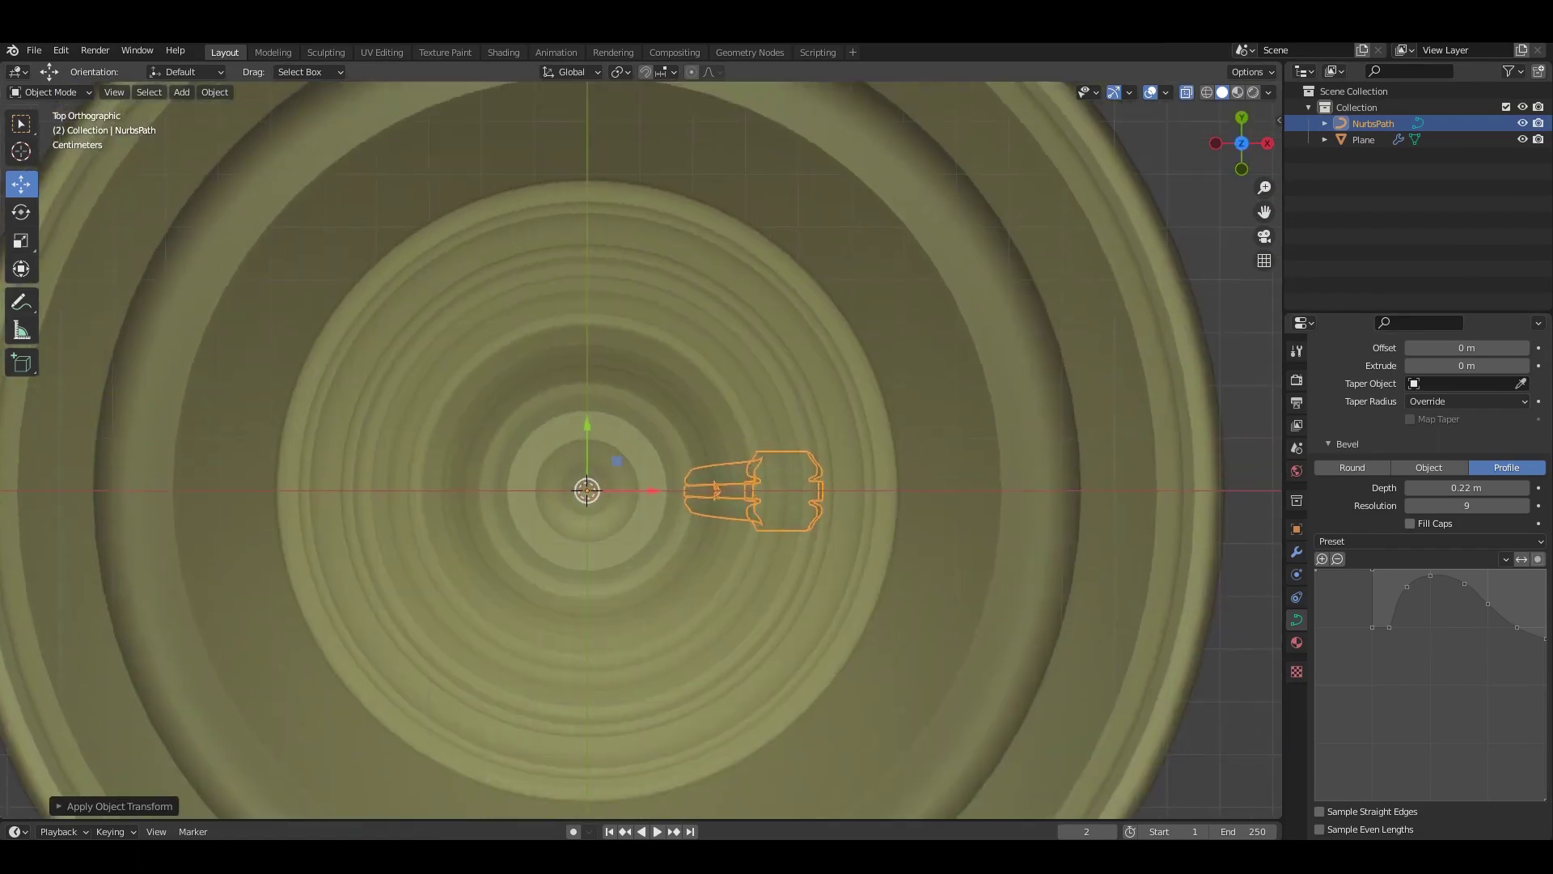
{"action": "middle_click_drag", "start_coordinate": [614, 453], "coordinate": [615, 340]}
Duplicate an edge ring on the vase base and separate it into its own object.
{"action": "left_click", "coordinate": [1363, 139]}
{"action": "key", "text": "Tab"}
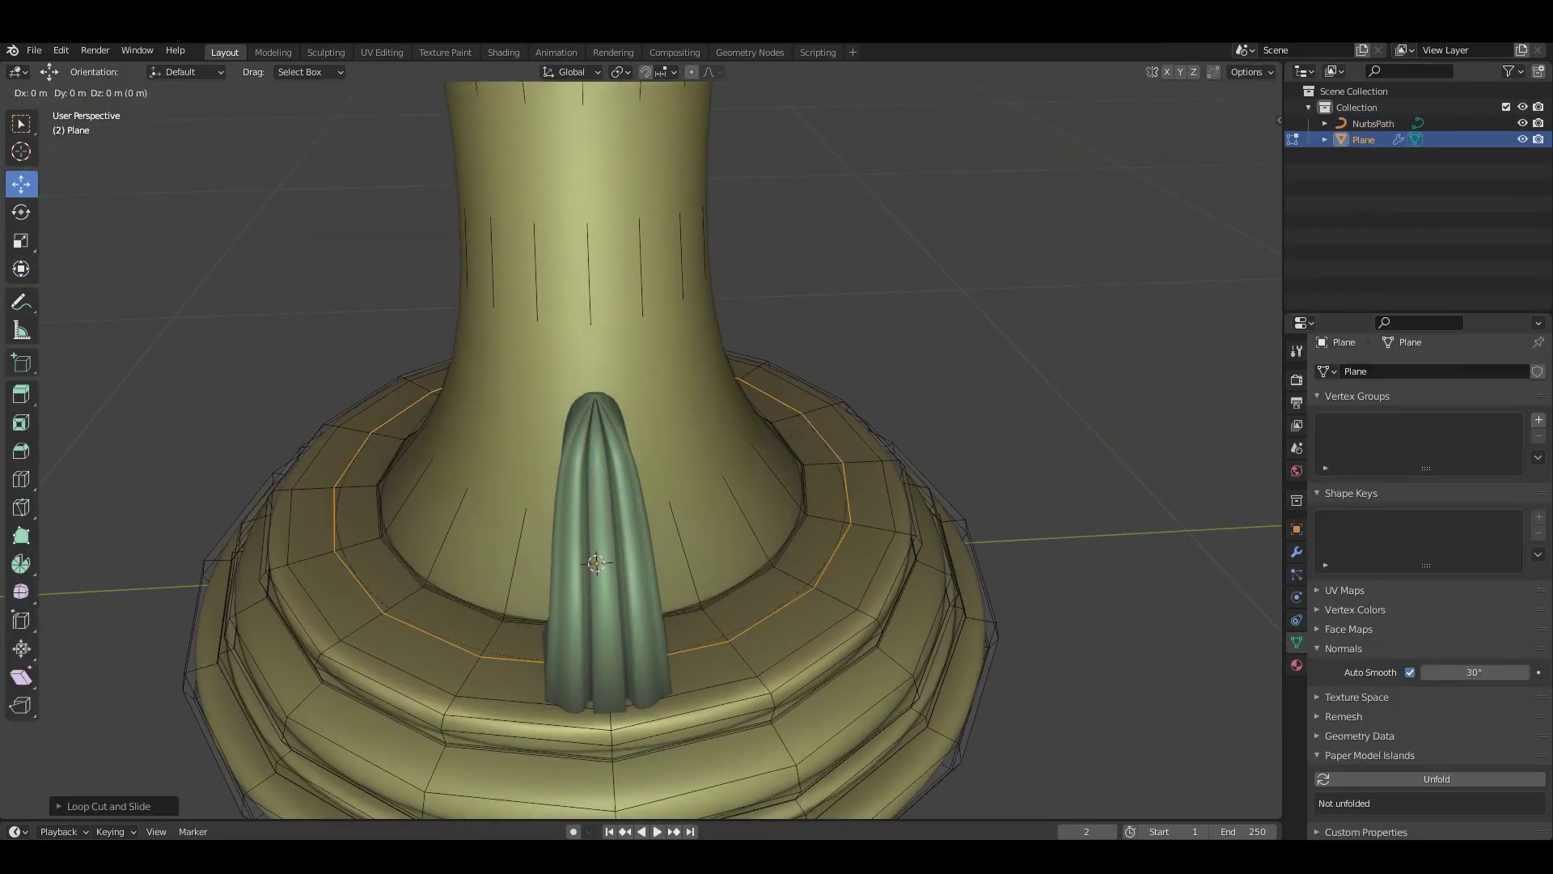
{"action": "key", "text": "Escape"}
{"action": "middle_click_drag", "start_coordinate": [647, 404], "coordinate": [647, 356]}
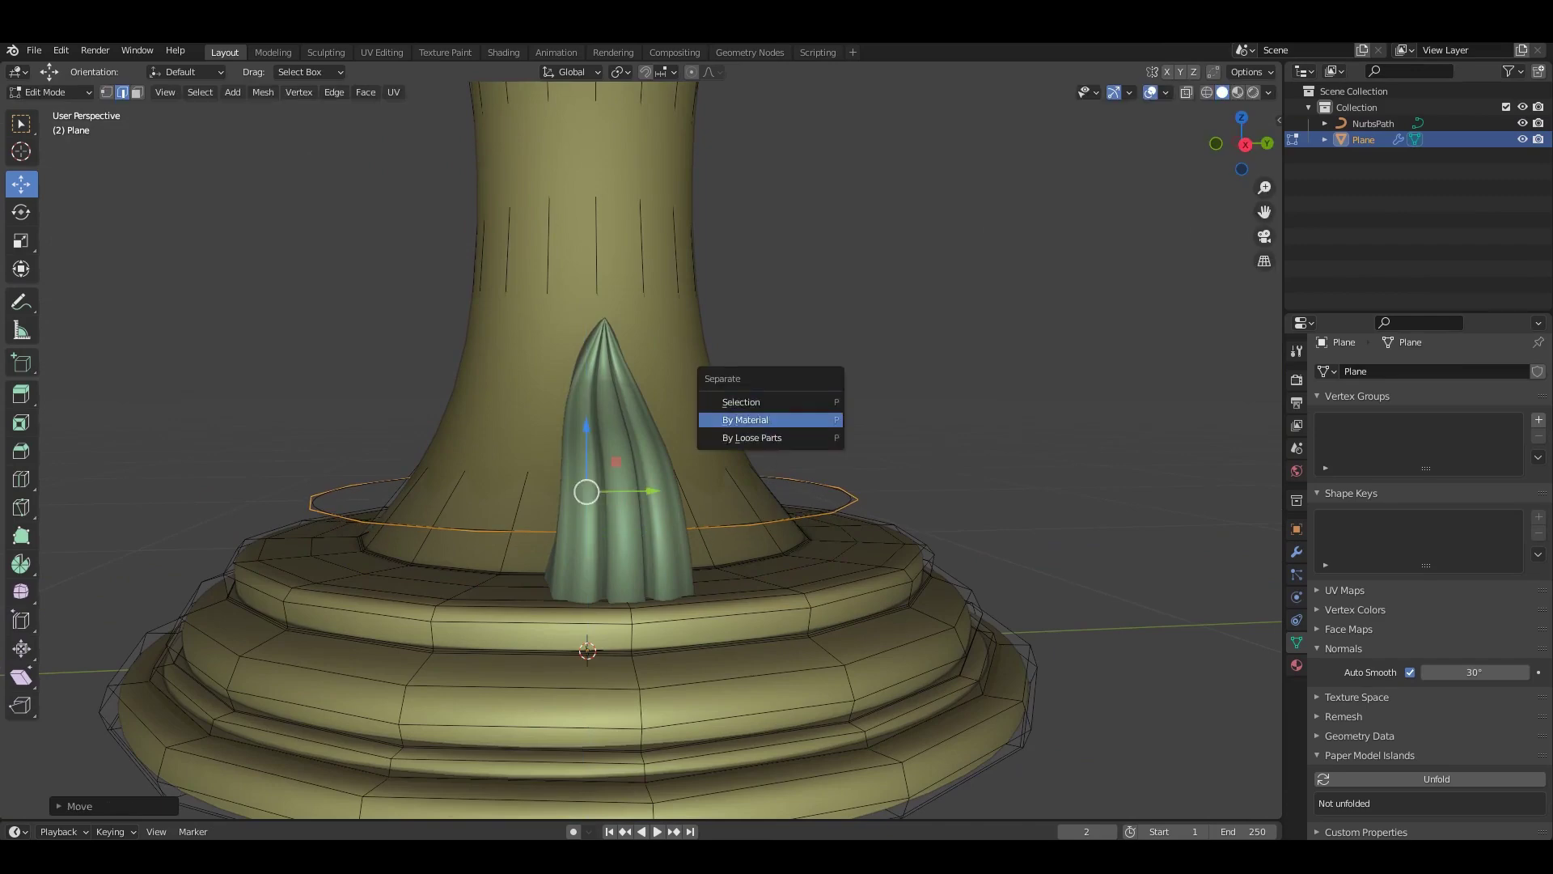
{"action": "key", "text": "Return"}
{"action": "key", "text": "Tab"}
{"action": "left_click", "coordinate": [1373, 155]}
Convert the separated ring Plane.001 into a curve.
{"action": "left_click", "coordinate": [1297, 552]}
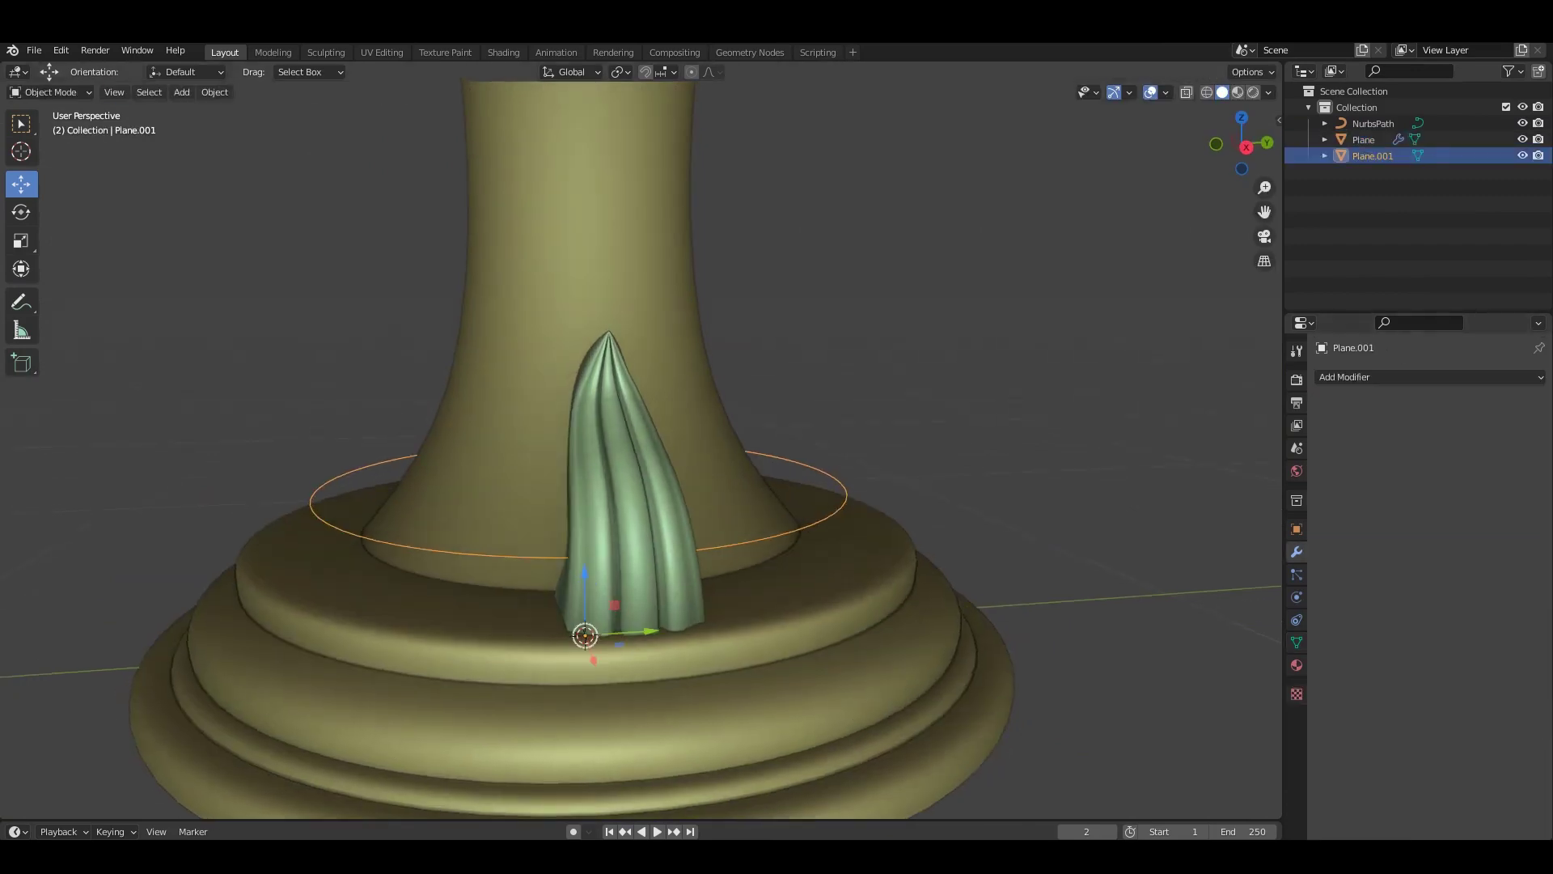
{"action": "middle_click_drag", "start_coordinate": [647, 404], "coordinate": [566, 389]}
{"action": "left_click", "coordinate": [214, 91]}
{"action": "left_click", "coordinate": [385, 516]}
Add an Array modifier to the NurbsPath with 0.7 offset spacing.
{"action": "left_click", "coordinate": [1373, 123]}
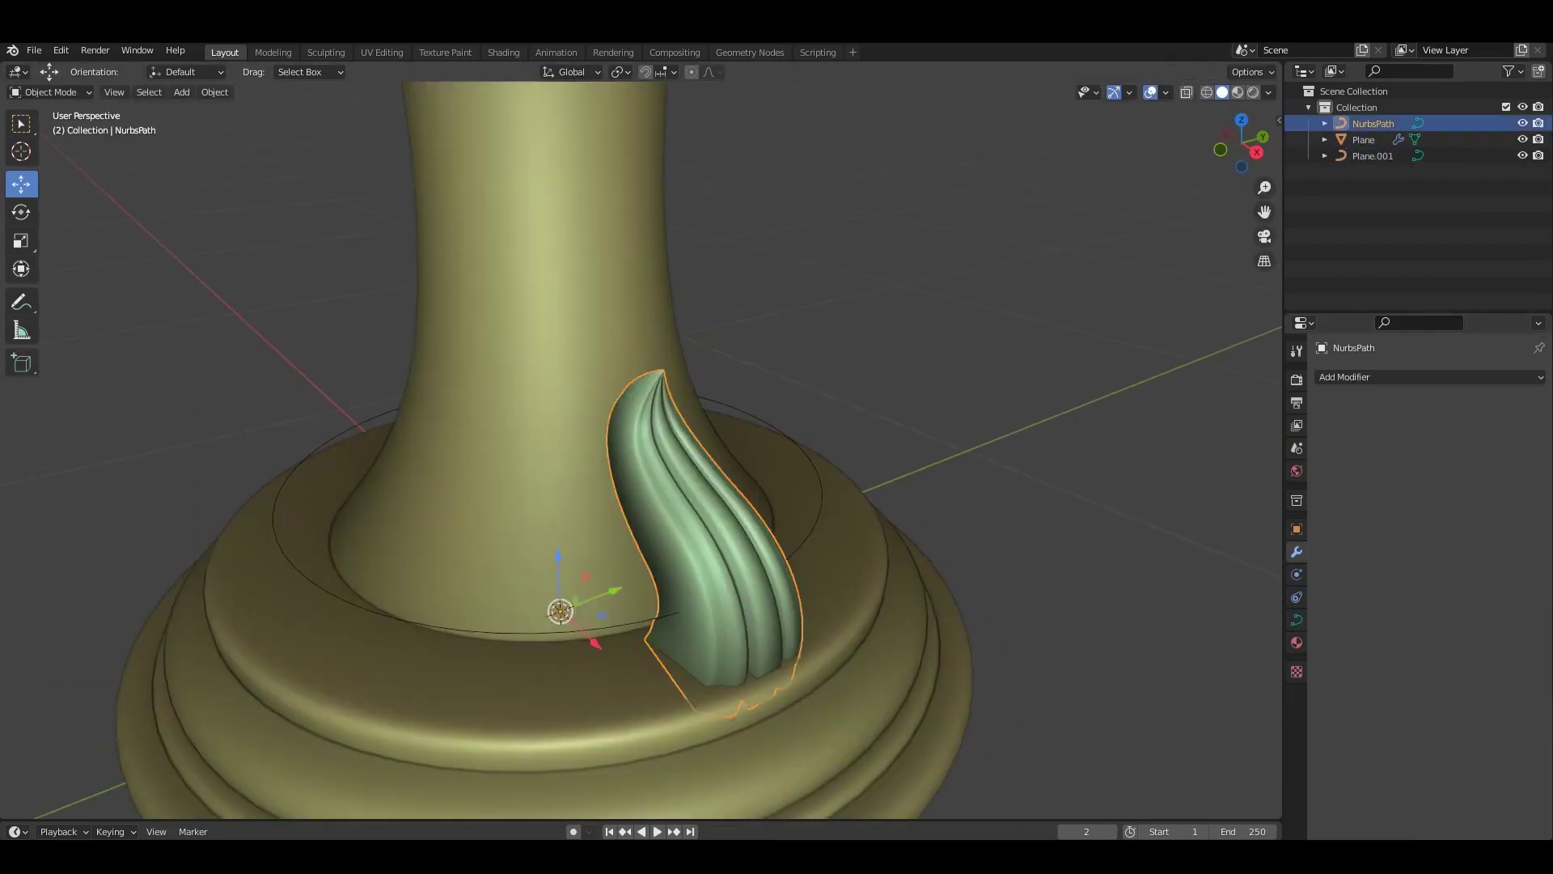
{"action": "left_click", "coordinate": [1428, 377]}
{"action": "left_click", "coordinate": [1238, 416]}
{"action": "mouse_move", "coordinate": [1465, 497]}
{"action": "left_mouse_down"}
{"action": "mouse_move", "coordinate": [1497, 497]}
{"action": "mouse_move", "coordinate": [1432, 497]}
{"action": "mouse_move", "coordinate": [1513, 448]}
{"action": "left_mouse_up"}
Set the Array to 25 copies offset Y 1.0, X 0 so horns line up.
{"action": "key", "text": "ctrl+KP_3"}
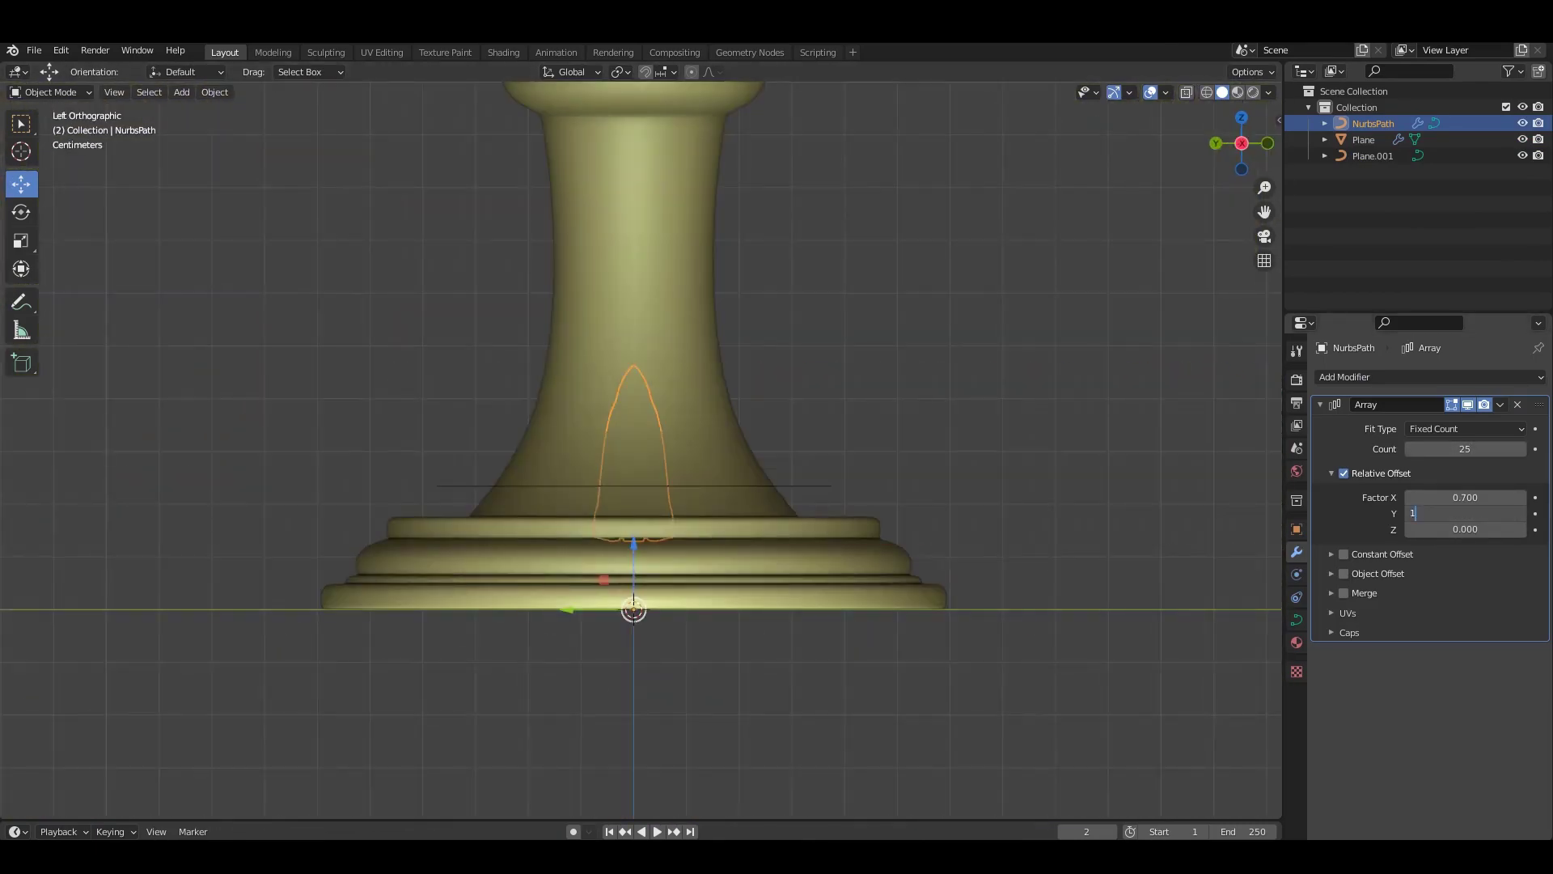
{"action": "key", "text": "Return"}
{"action": "middle_click_drag", "start_coordinate": [728, 485], "coordinate": [809, 453]}
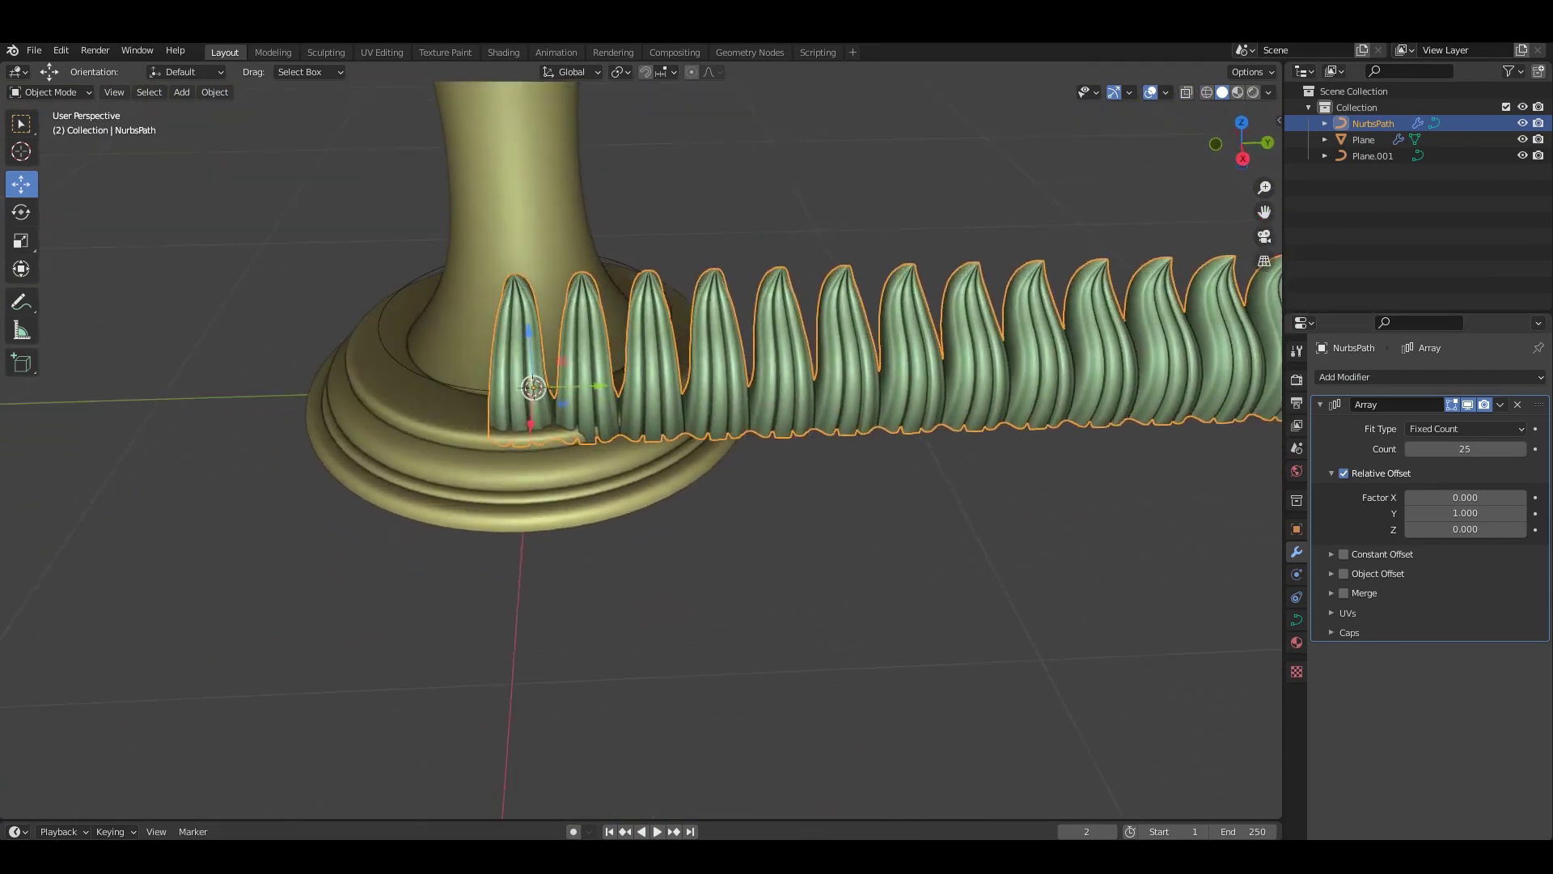
{"action": "middle_click_drag", "start_coordinate": [728, 485], "coordinate": [809, 404]}
{"action": "left_click", "coordinate": [1321, 405]}
Add a Curve modifier using Plane.001 as the curve with Deform Axis -Y.
{"action": "left_click", "coordinate": [1430, 377]}
{"action": "middle_click_drag", "start_coordinate": [728, 485], "coordinate": [768, 453]}
{"action": "scroll", "coordinate": [640, 449], "scroll_direction": "up", "scroll_amount": 2}
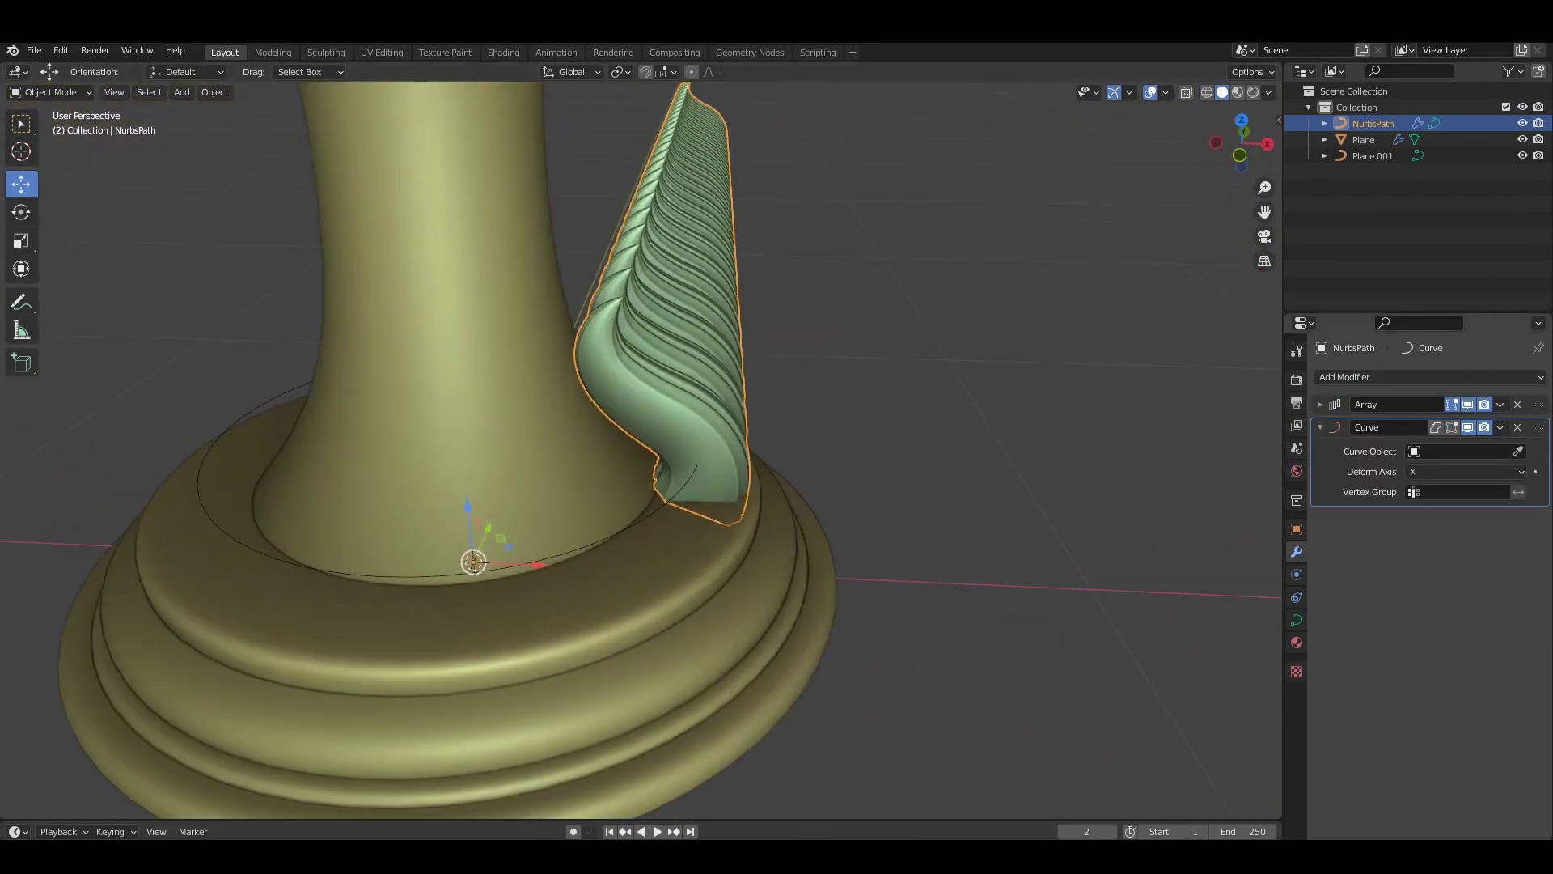
{"action": "left_click", "coordinate": [243, 401]}
{"action": "middle_click_drag", "start_coordinate": [648, 404], "coordinate": [809, 340]}
{"action": "left_click", "coordinate": [1466, 472]}
{"action": "left_click", "coordinate": [1448, 534]}
Rotate the ring upright in left side view to form the leafy collar.
{"action": "key", "text": "ctrl+KP_3"}
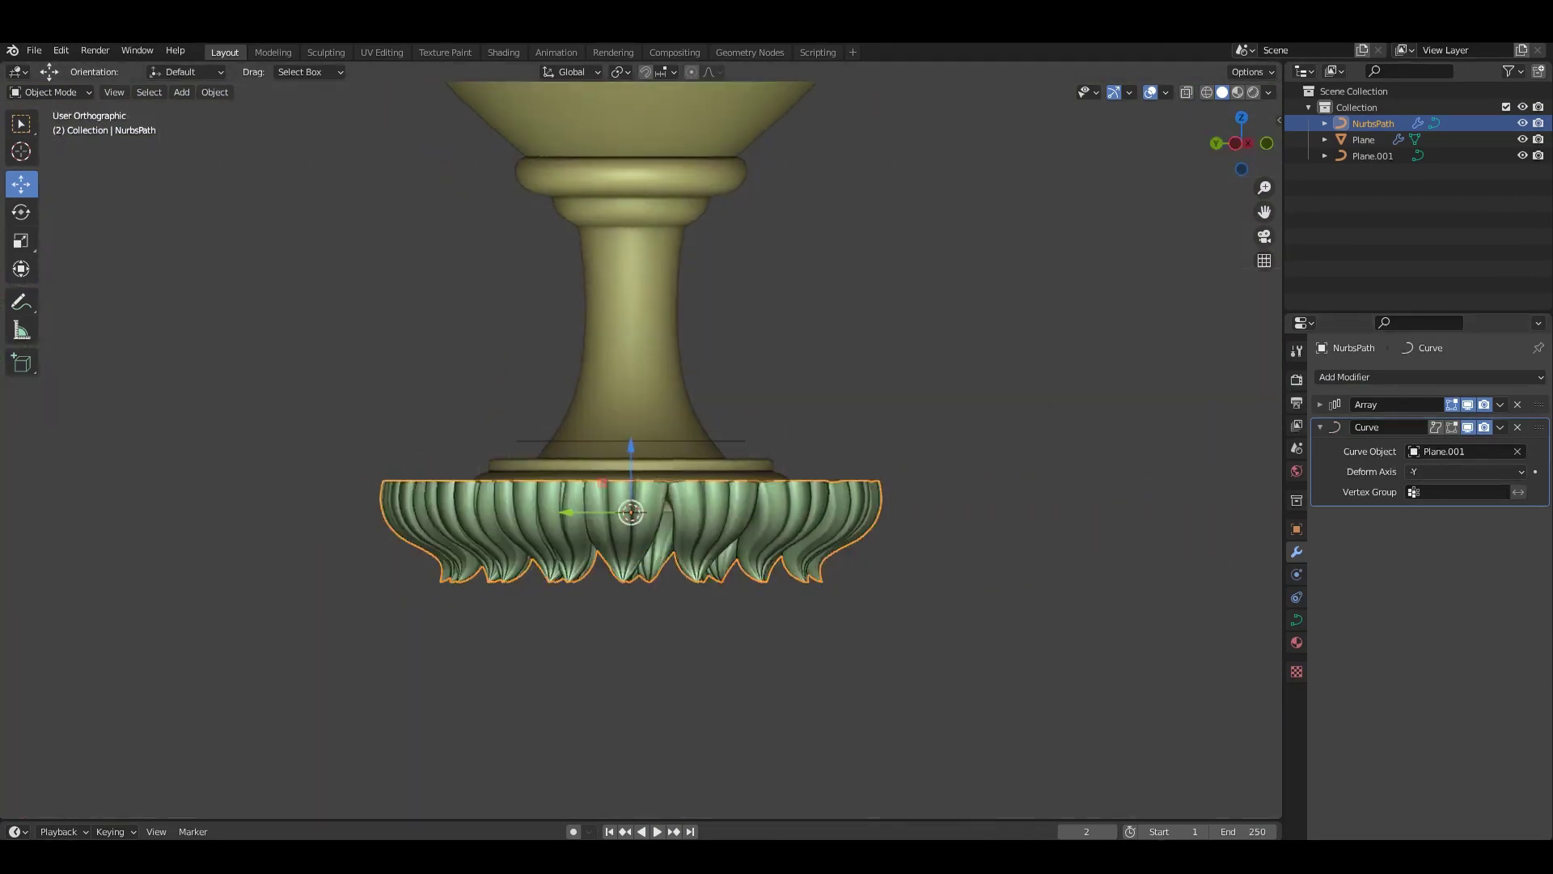
{"action": "key", "text": "r"}
{"action": "left_click", "coordinate": [970, 510]}
Stand the leaf ring upright, shrink it, and lower it along Z onto the stem base.
{"action": "key", "text": "r"}
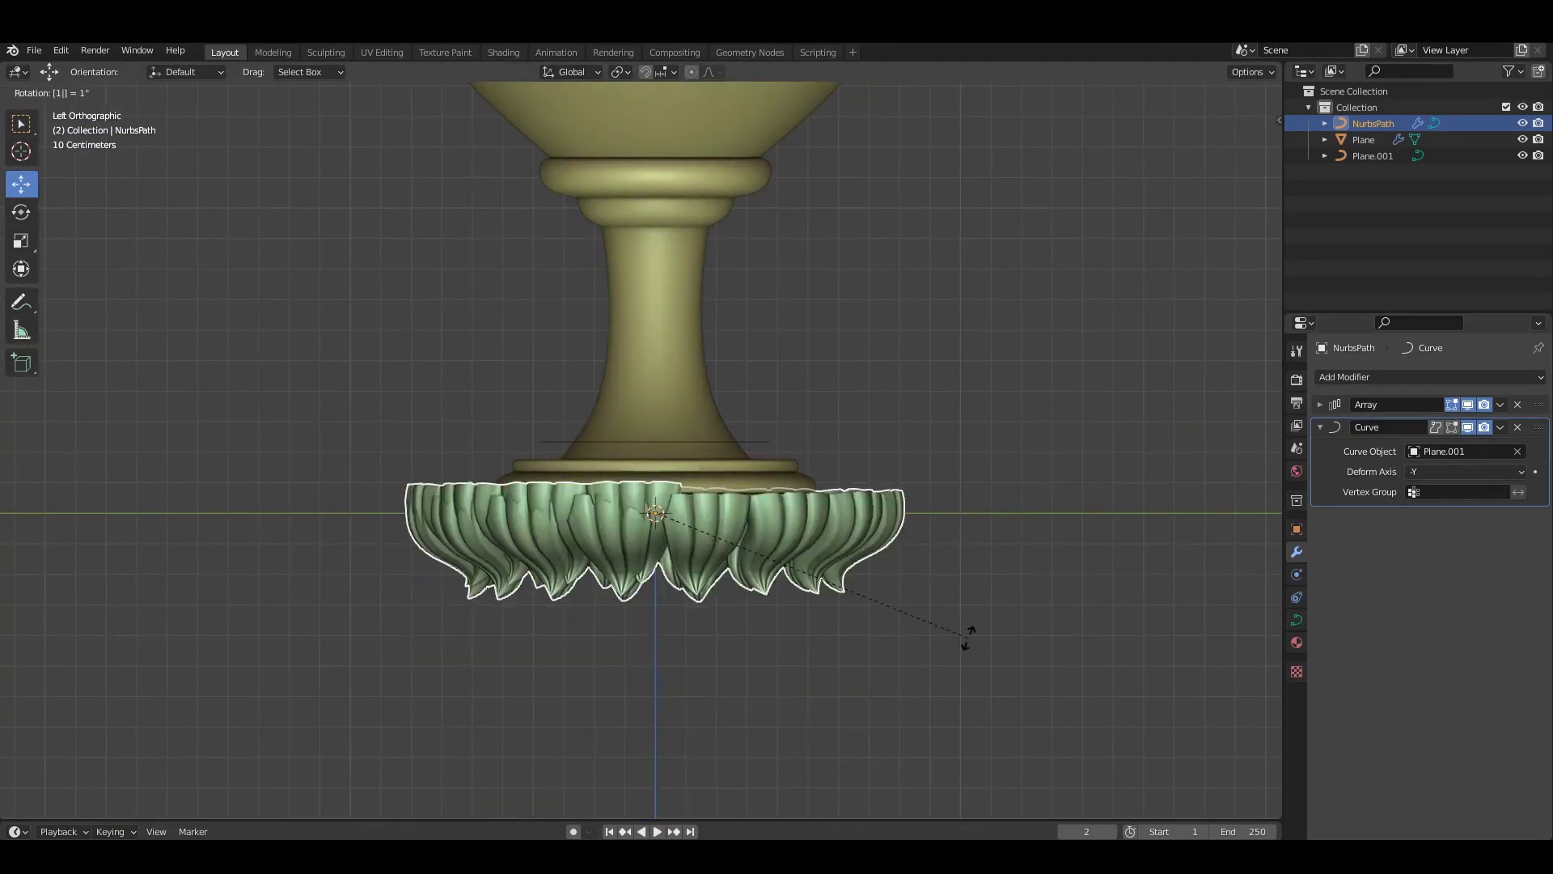
{"action": "left_click", "coordinate": [970, 635]}
{"action": "middle_click_drag", "start_coordinate": [809, 485], "coordinate": [877, 484]}
{"action": "key", "text": "s"}
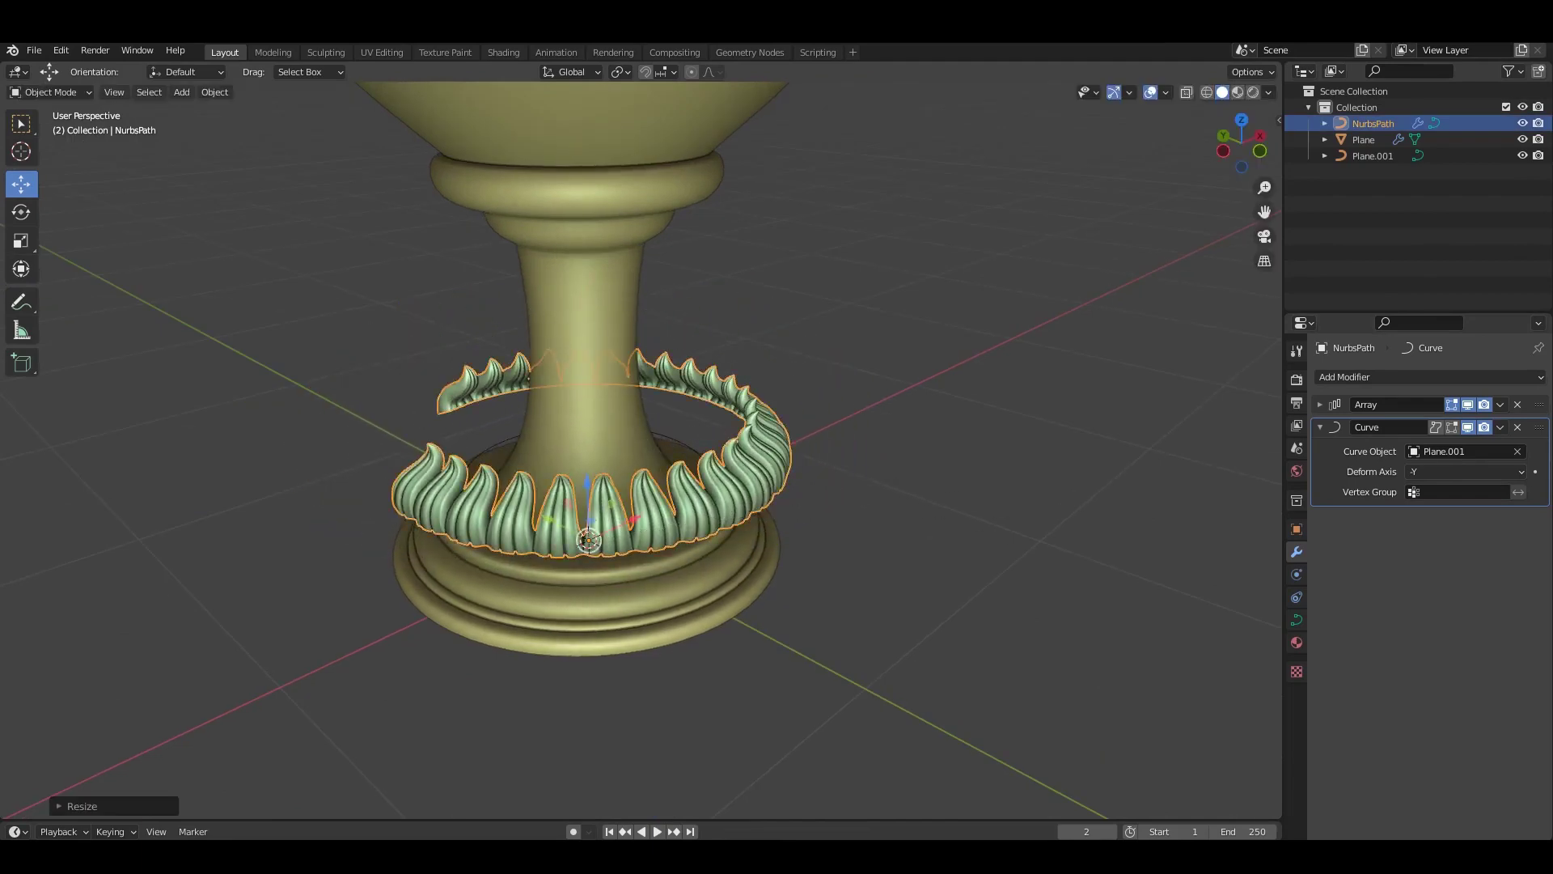
{"action": "key", "text": "ctrl+KP_3"}
{"action": "key", "text": "g"}
{"action": "key", "text": "z"}
{"action": "left_click", "coordinate": [829, 444]}
Enlarge the leaf ring slightly and shift it along the X axis.
{"action": "middle_click_drag", "start_coordinate": [829, 445], "coordinate": [728, 405]}
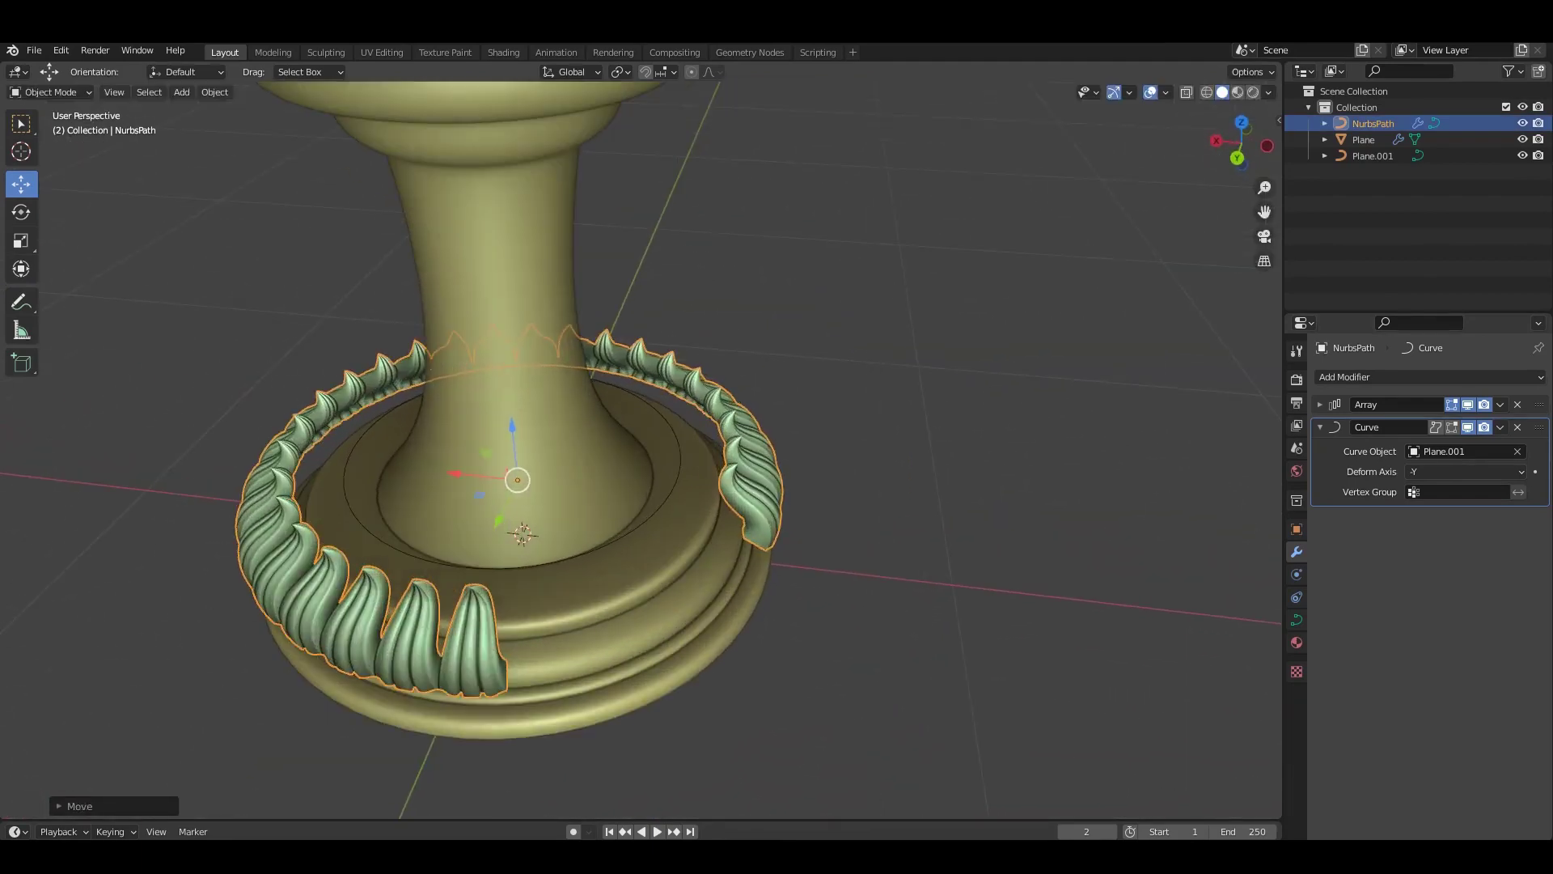
{"action": "middle_click_drag", "start_coordinate": [809, 486], "coordinate": [890, 518]}
{"action": "key", "text": "s"}
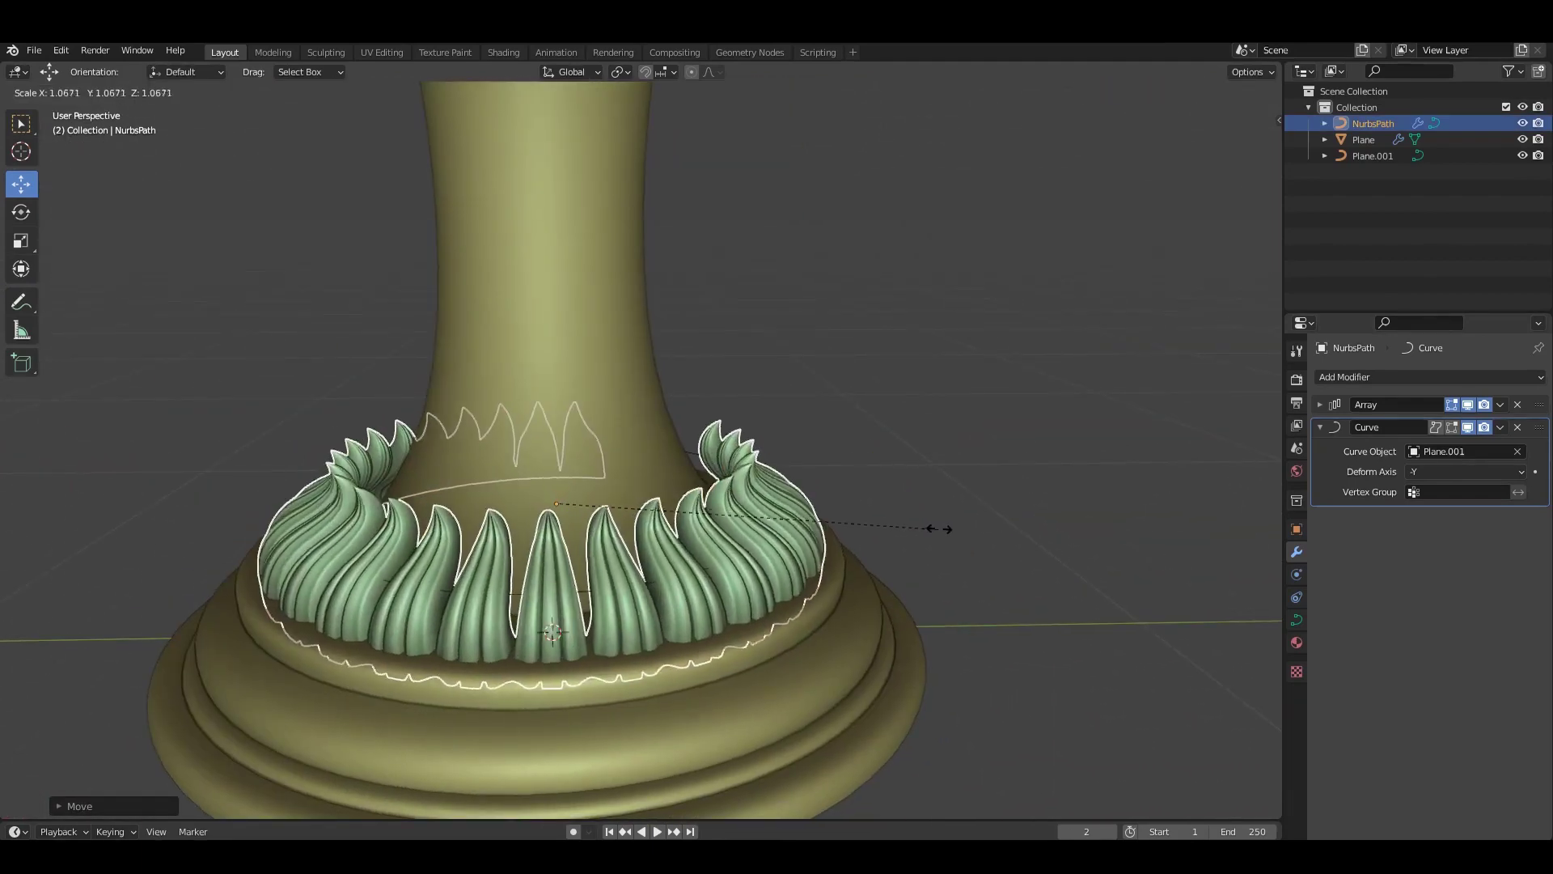
{"action": "left_click", "coordinate": [1064, 514]}
{"action": "middle_click_drag", "start_coordinate": [1064, 515], "coordinate": [971, 485]}
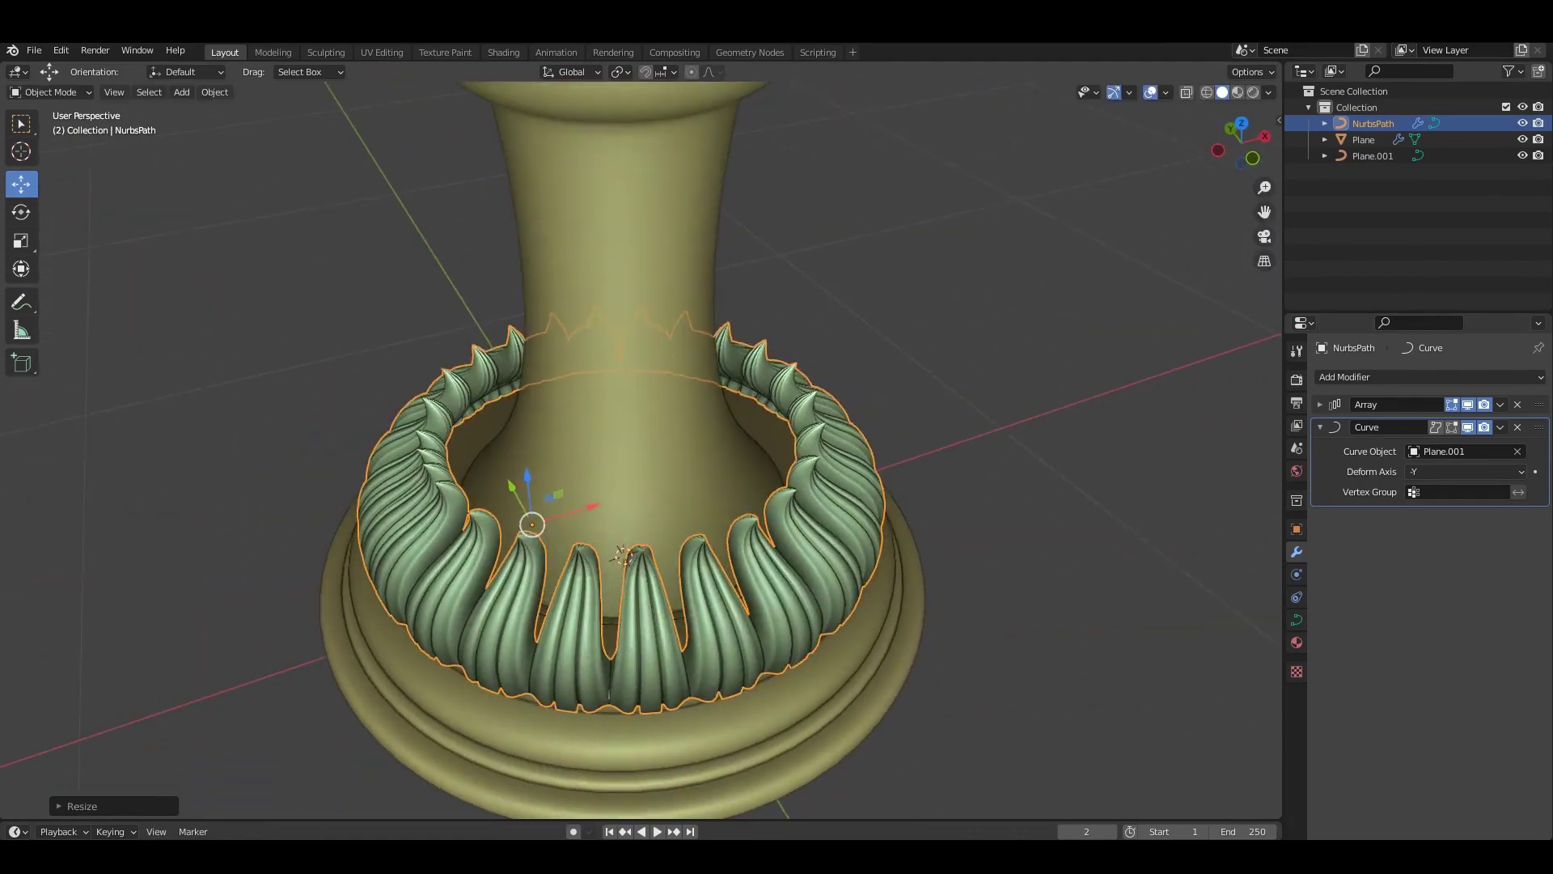
{"action": "key", "text": "g"}
{"action": "key", "text": "x"}
Expand the Array modifier and cut its Count down to 1, leaving a single leaf.
{"action": "middle_click_drag", "start_coordinate": [647, 405], "coordinate": [728, 421]}
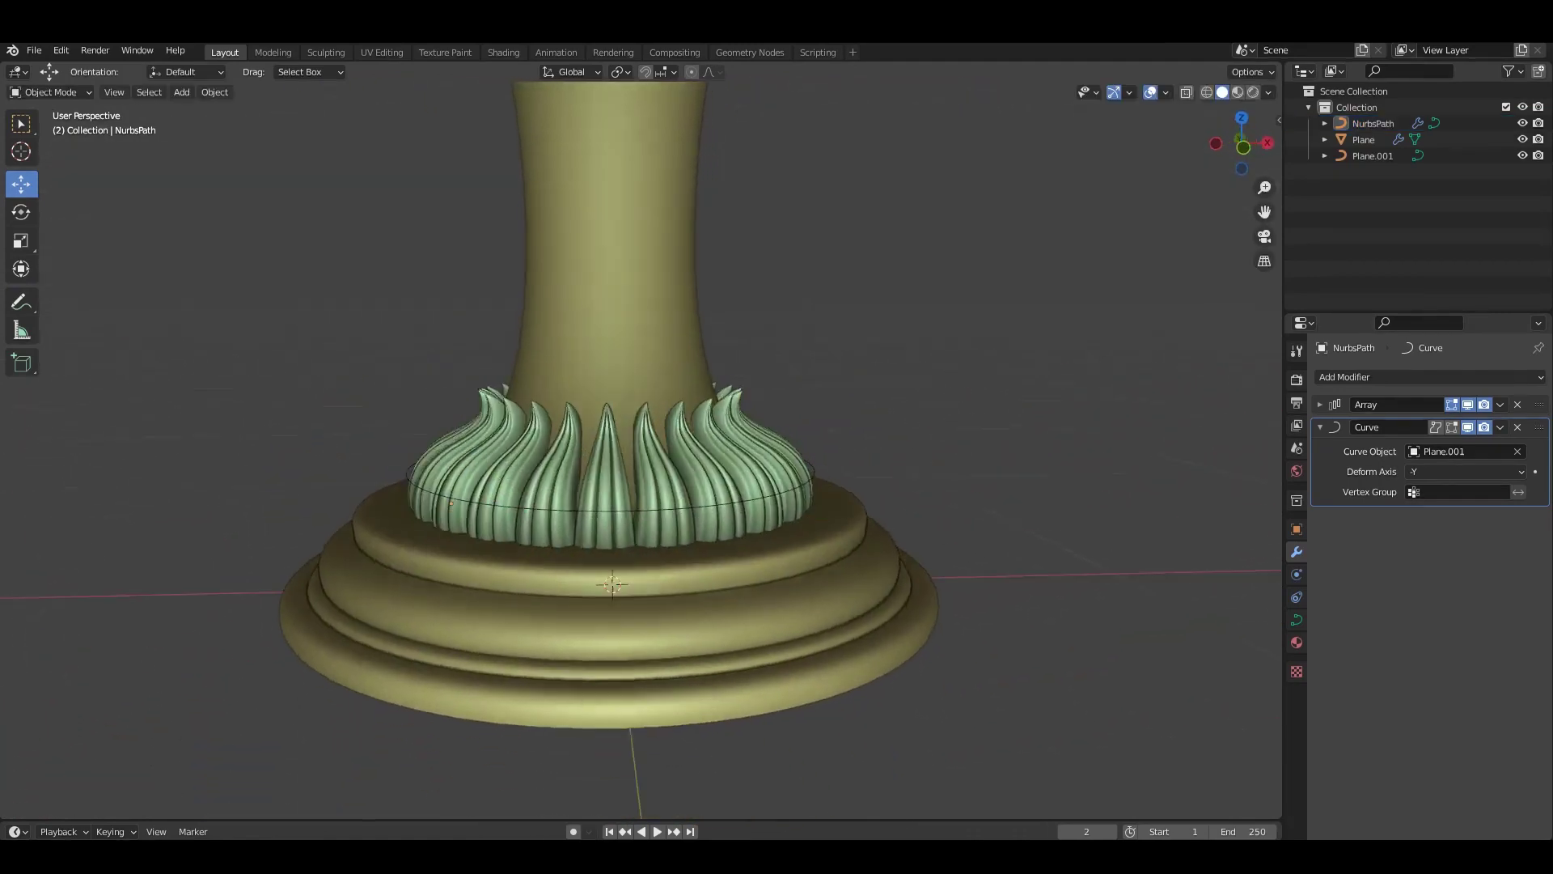
{"action": "middle_click_drag", "start_coordinate": [648, 323], "coordinate": [663, 389]}
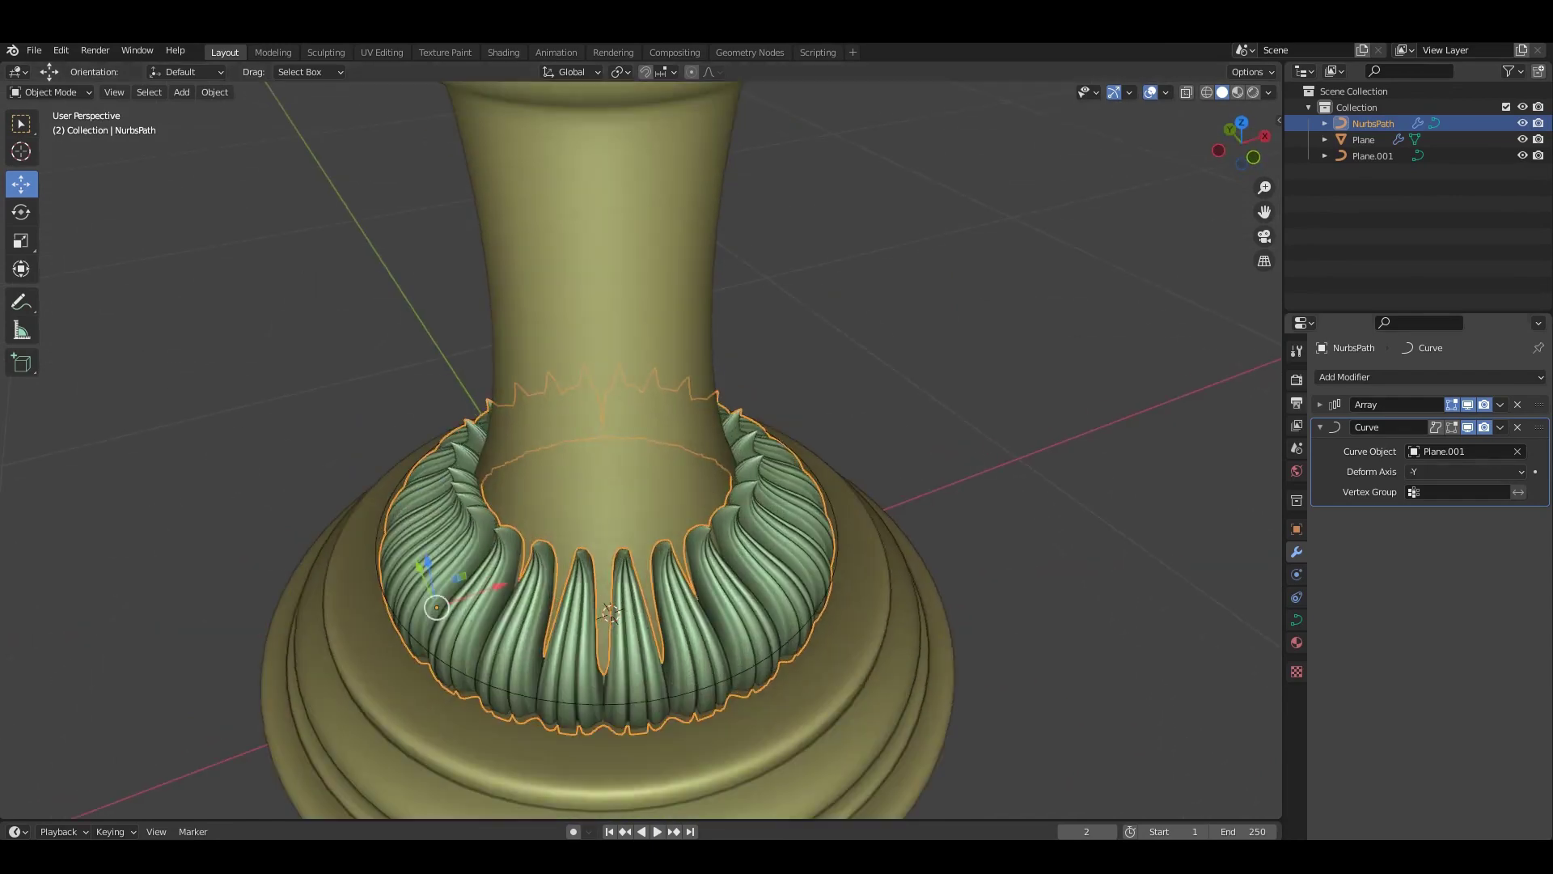
{"action": "left_click", "coordinate": [1320, 404]}
{"action": "key", "text": "ctrl+KP_1"}
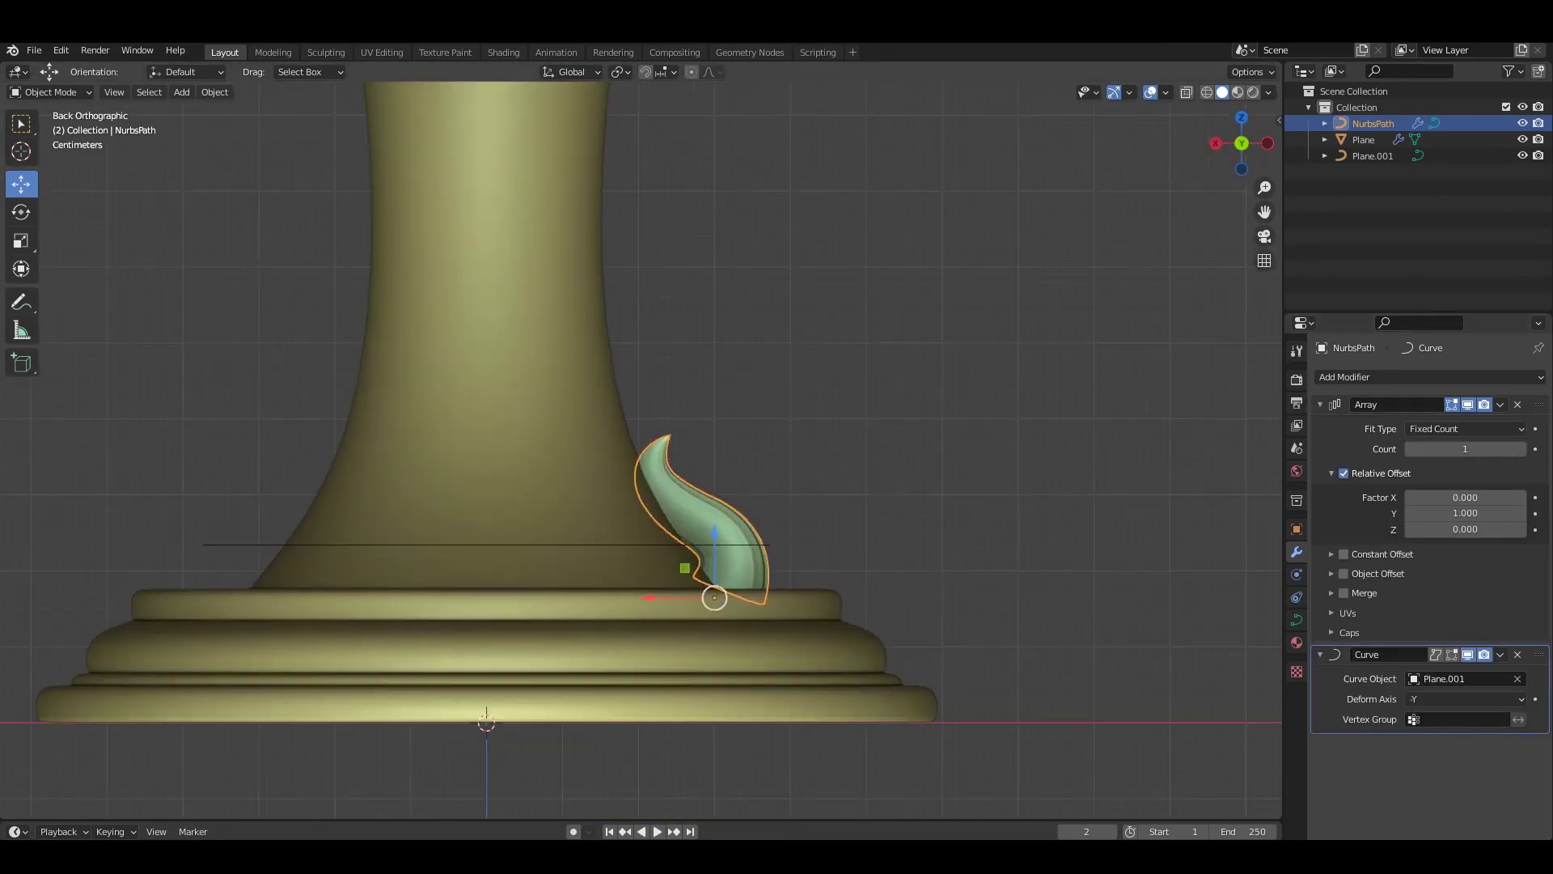
Resize the single leaf in Back view and nudge it along the X axis.
{"action": "left_click", "coordinate": [1024, 636]}
{"action": "scroll", "coordinate": [1023, 636], "scroll_direction": "up", "scroll_amount": 2}
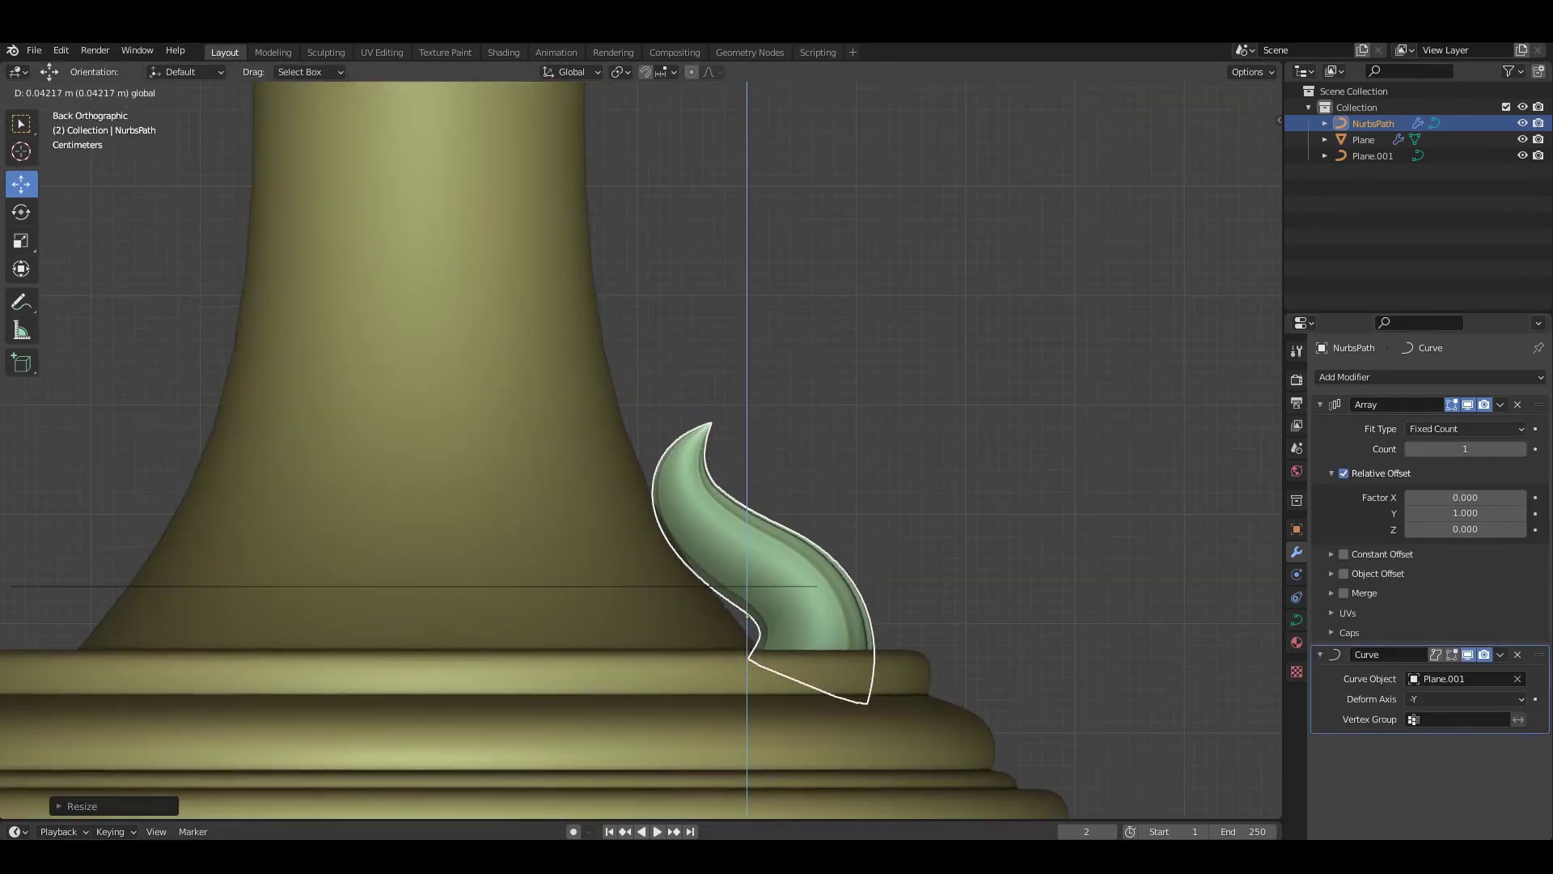
{"action": "left_click", "coordinate": [1115, 624]}
{"action": "key", "text": "g"}
{"action": "key", "text": "x"}
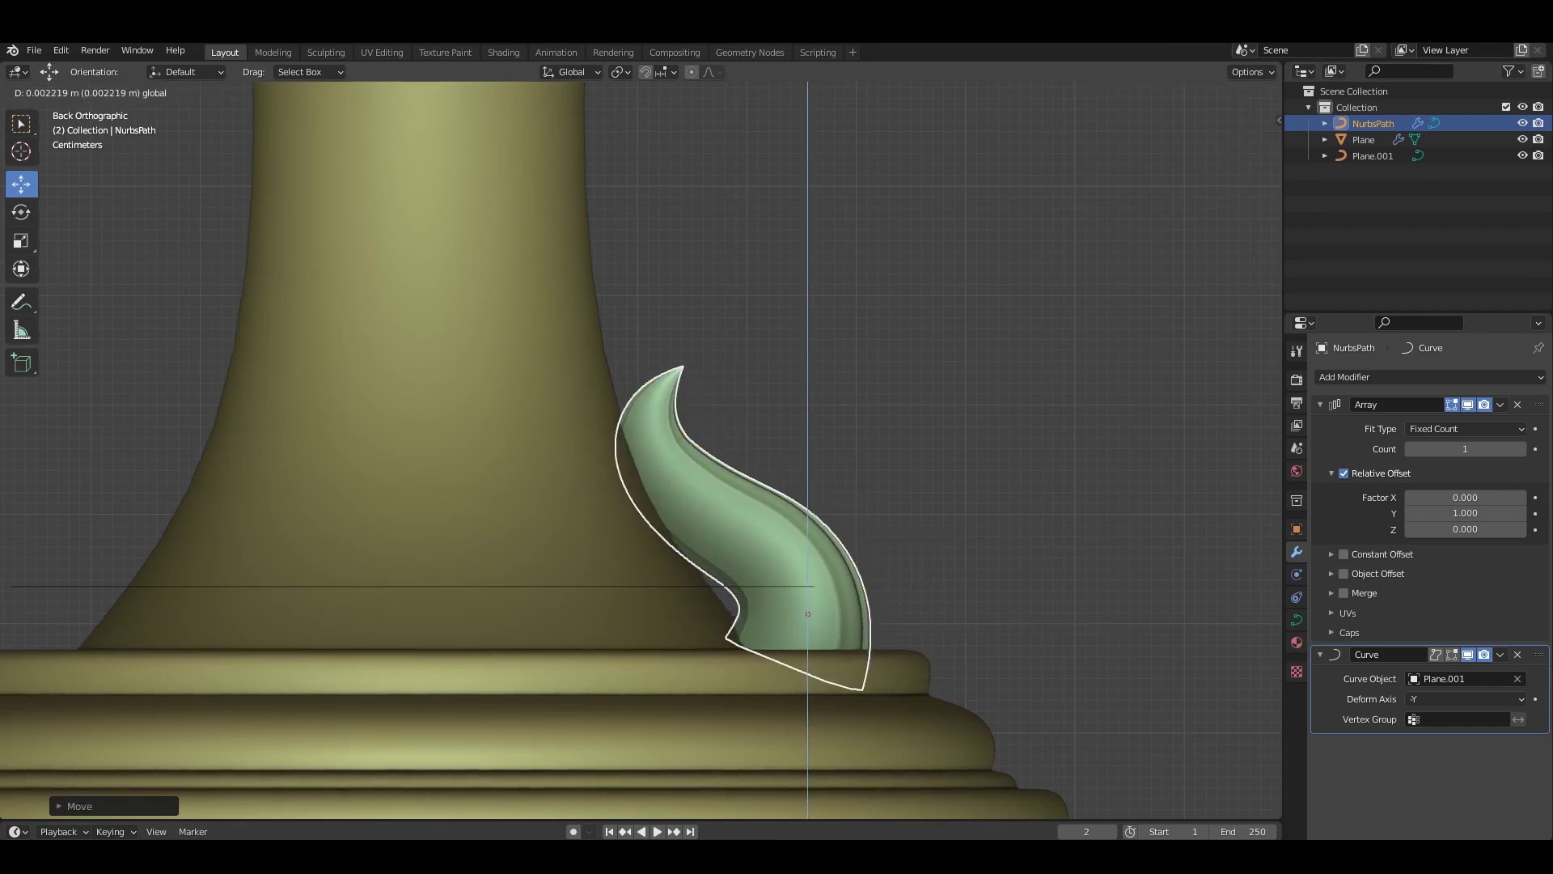
{"action": "scroll", "coordinate": [639, 445], "scroll_direction": "down", "scroll_amount": 2}
{"action": "mouse_move", "coordinate": [640, 445]}
{"action": "middle_mouse_down"}
{"action": "mouse_move", "coordinate": [801, 405]}
{"action": "mouse_move", "coordinate": [850, 340]}
{"action": "mouse_move", "coordinate": [874, 380]}
{"action": "middle_mouse_up"}
Raise the Array Count to 18 so the leaves wrap around the stem base.
{"action": "left_click_drag", "start_coordinate": [1464, 449], "coordinate": [1488, 449]}
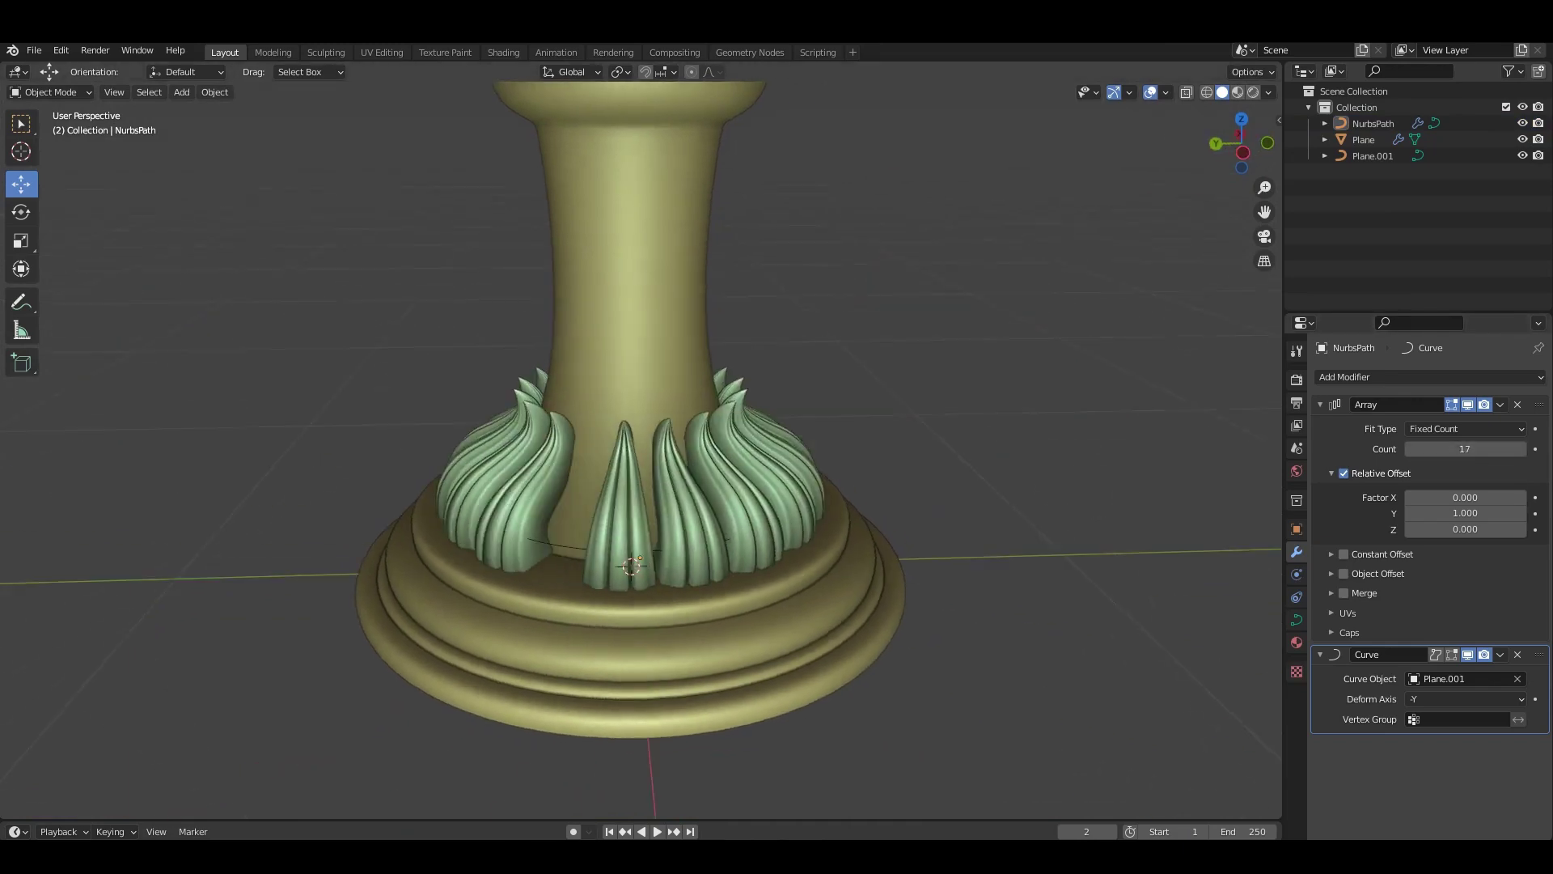
{"action": "scroll", "coordinate": [728, 485], "scroll_direction": "up", "scroll_amount": 2}
{"action": "middle_click_drag", "start_coordinate": [728, 485], "coordinate": [777, 518]}
Scale the NurbsPath leaf collar to fit snugly around the stem.
{"action": "left_click", "coordinate": [777, 518]}
{"action": "key", "text": "s"}
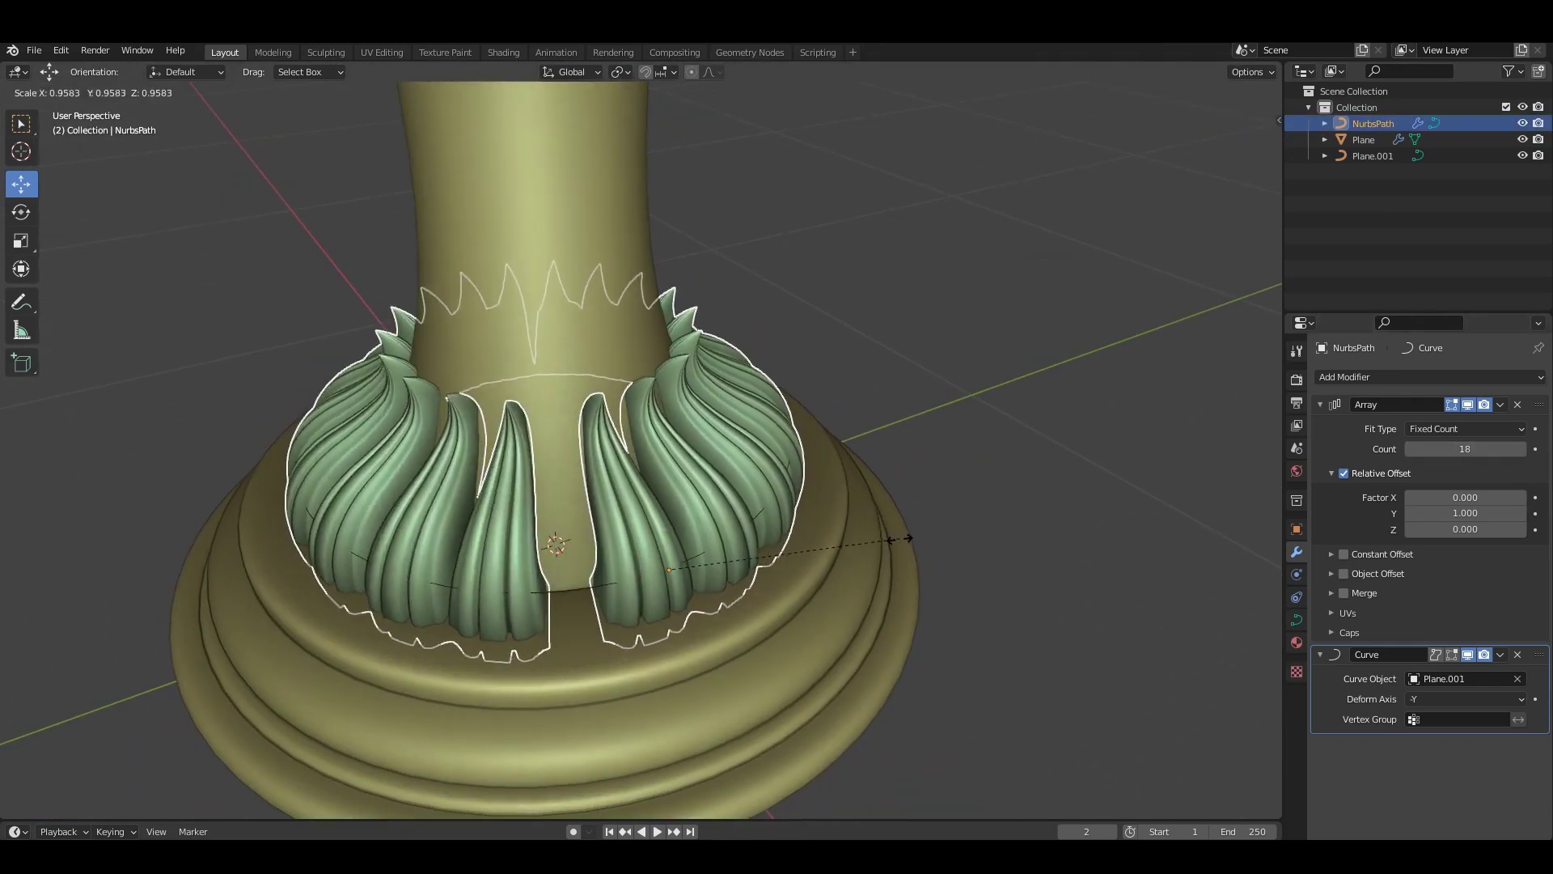
{"action": "left_click", "coordinate": [987, 531]}
{"action": "scroll", "coordinate": [987, 531], "scroll_direction": "down", "scroll_amount": 3}
{"action": "middle_click_drag", "start_coordinate": [639, 445], "coordinate": [639, 340]}
{"action": "scroll", "coordinate": [639, 364], "scroll_direction": "down", "scroll_amount": 3}
{"action": "scroll", "coordinate": [639, 340], "scroll_direction": "up", "scroll_amount": 2}
Select the leaf collar and inspect the vase from the side and back views.
{"action": "scroll", "coordinate": [631, 404], "scroll_direction": "up", "scroll_amount": 2}
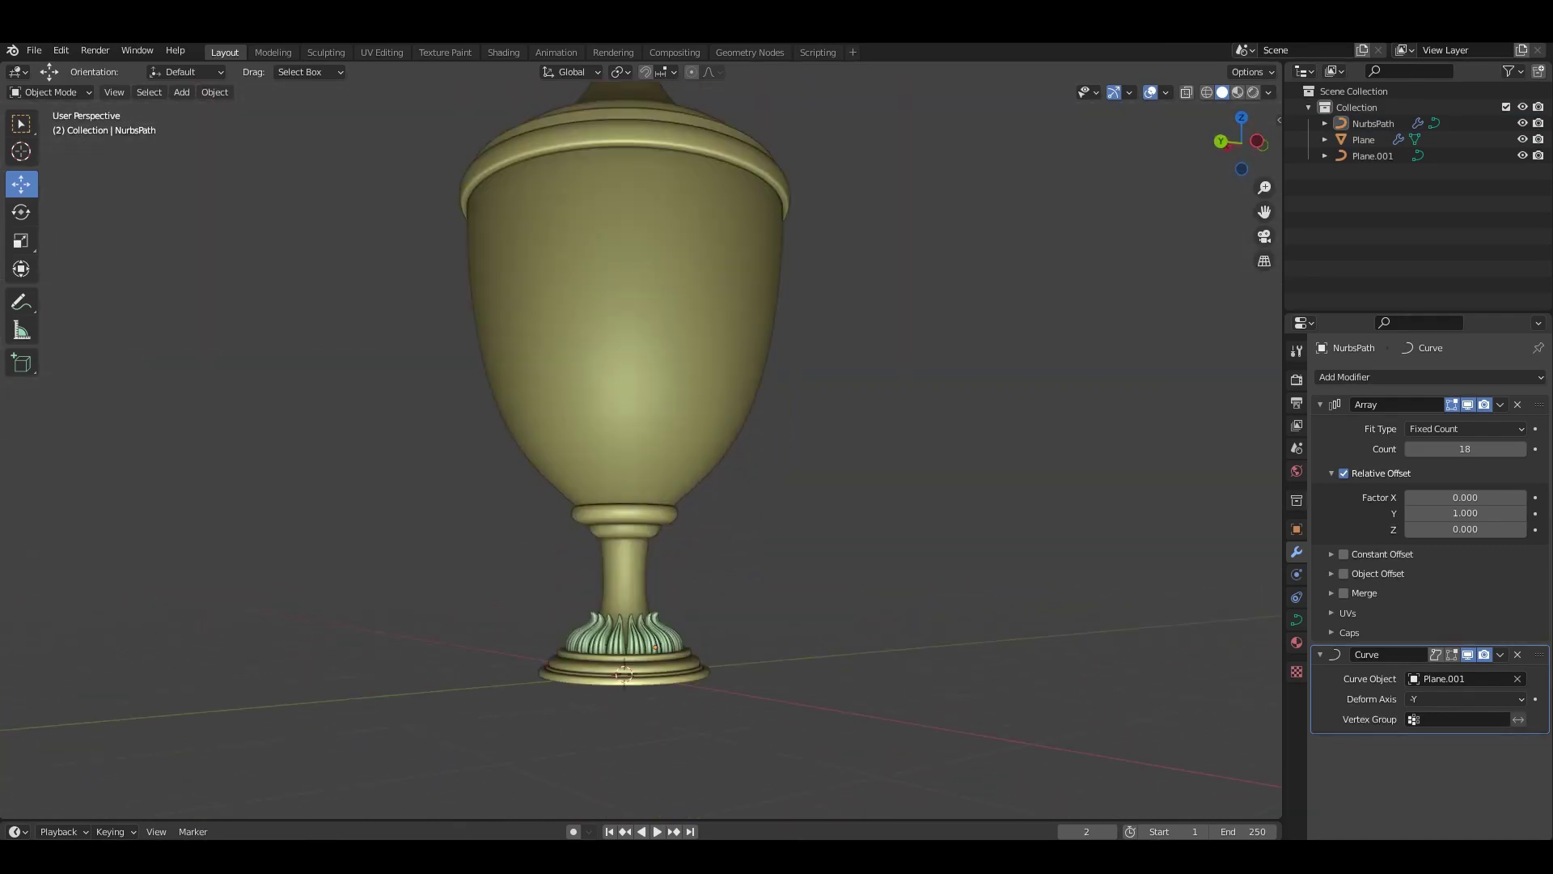
{"action": "left_click", "coordinate": [631, 623]}
{"action": "key", "text": "ctrl+KP_3"}
{"action": "scroll", "coordinate": [639, 404], "scroll_direction": "down", "scroll_amount": 2}
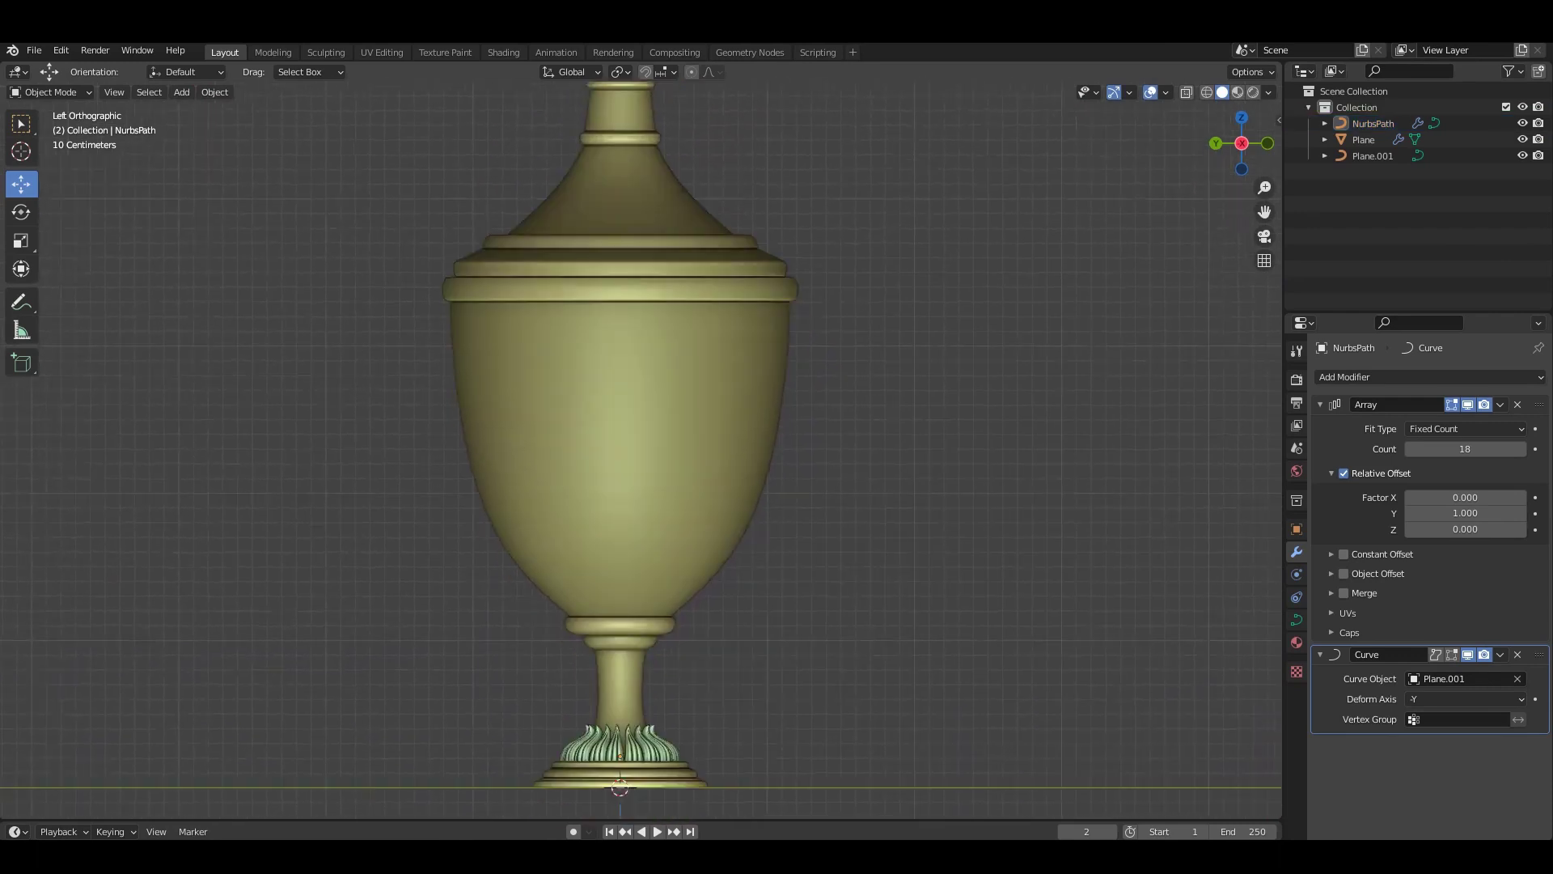
{"action": "mouse_move", "coordinate": [639, 404]}
{"action": "middle_mouse_down"}
{"action": "mouse_move", "coordinate": [651, 332]}
{"action": "mouse_move", "coordinate": [647, 356]}
{"action": "middle_mouse_up"}
{"action": "key", "text": "ctrl+KP_3"}
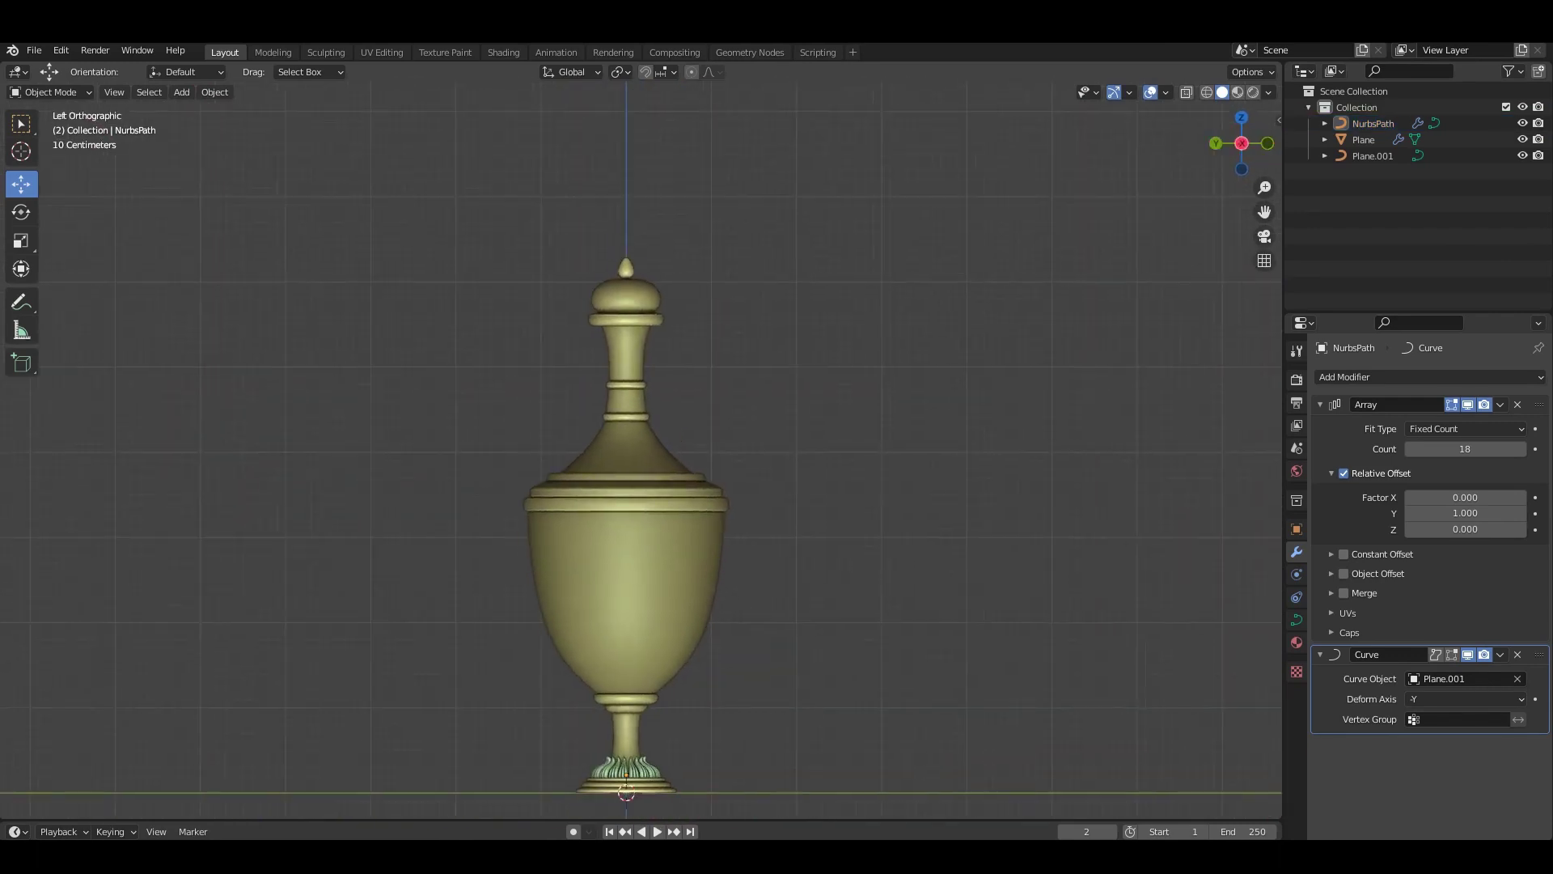
{"action": "key", "text": "ctrl+KP_1"}
{"action": "scroll", "coordinate": [640, 485], "scroll_direction": "up", "scroll_amount": 2}
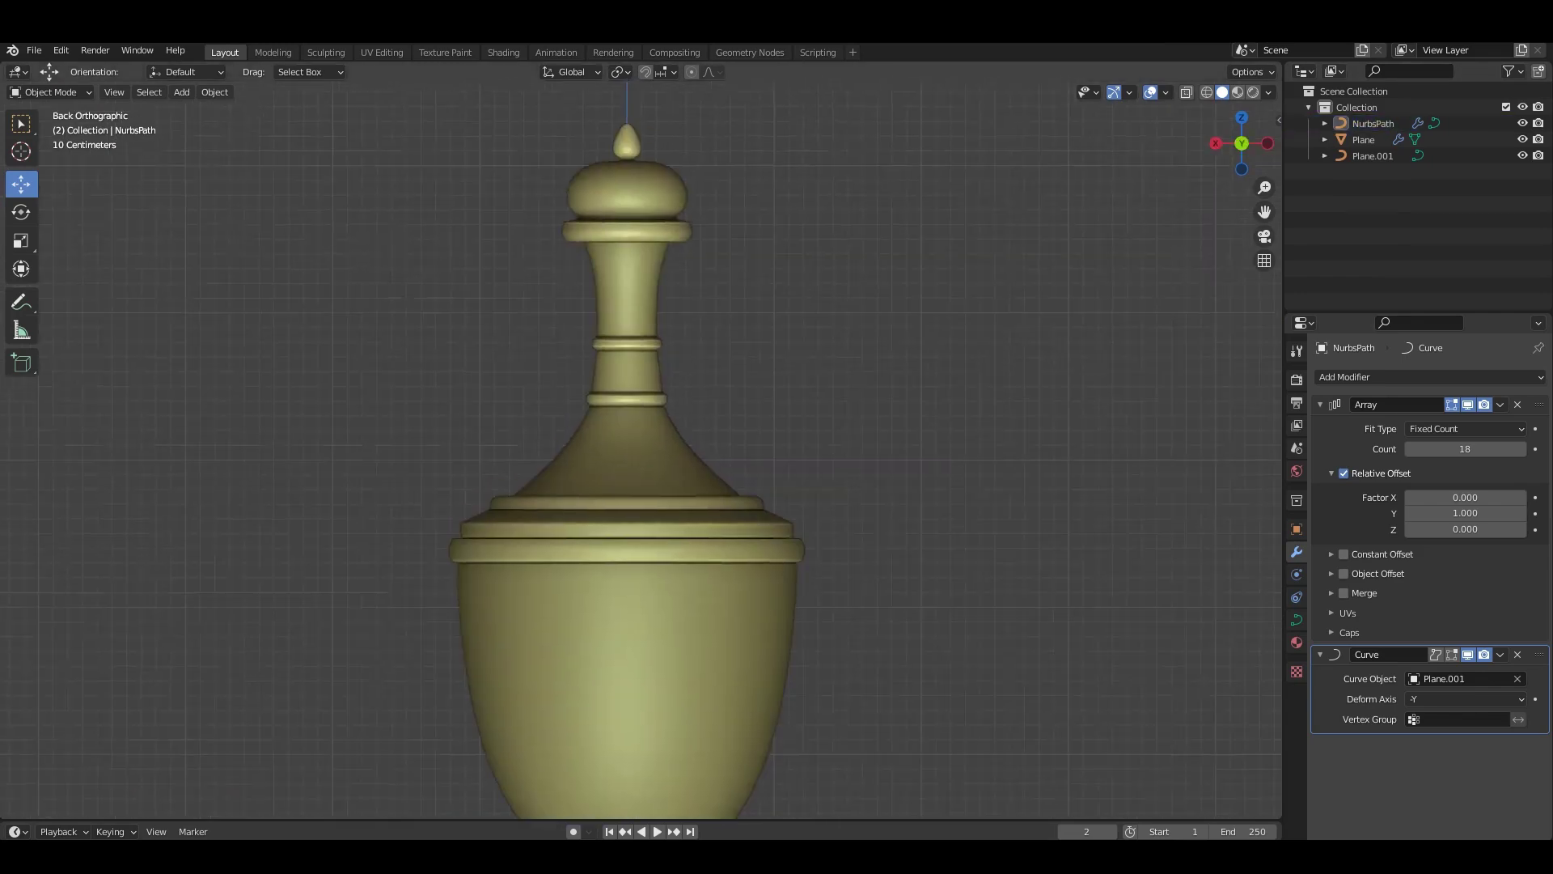
{"action": "scroll", "coordinate": [639, 485], "scroll_direction": "up", "scroll_amount": 2}
Select the vase body, toggle Edit Mode, and show the sidebar in front view.
{"action": "left_click", "coordinate": [1364, 139]}
{"action": "key", "text": "Tab"}
{"action": "key", "text": "Tab"}
{"action": "scroll", "coordinate": [639, 485], "scroll_direction": "down", "scroll_amount": 2}
{"action": "scroll", "coordinate": [639, 453], "scroll_direction": "down", "scroll_amount": 3}
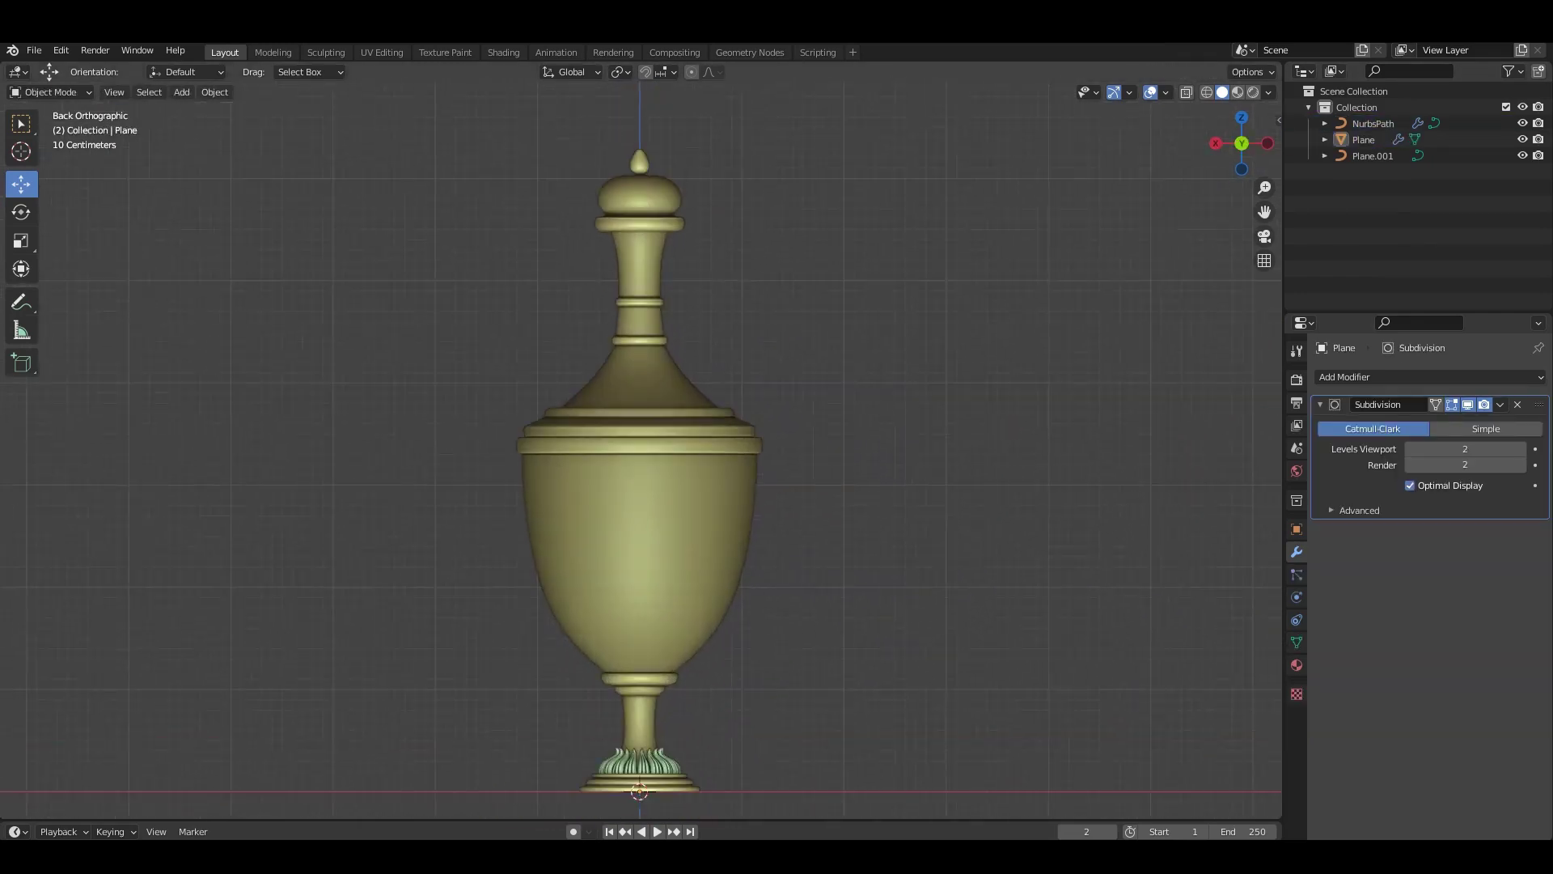
{"action": "scroll", "coordinate": [639, 453], "scroll_direction": "down", "scroll_amount": 1}
{"action": "key", "text": "ctrl+KP_3"}
{"action": "key", "text": "n"}
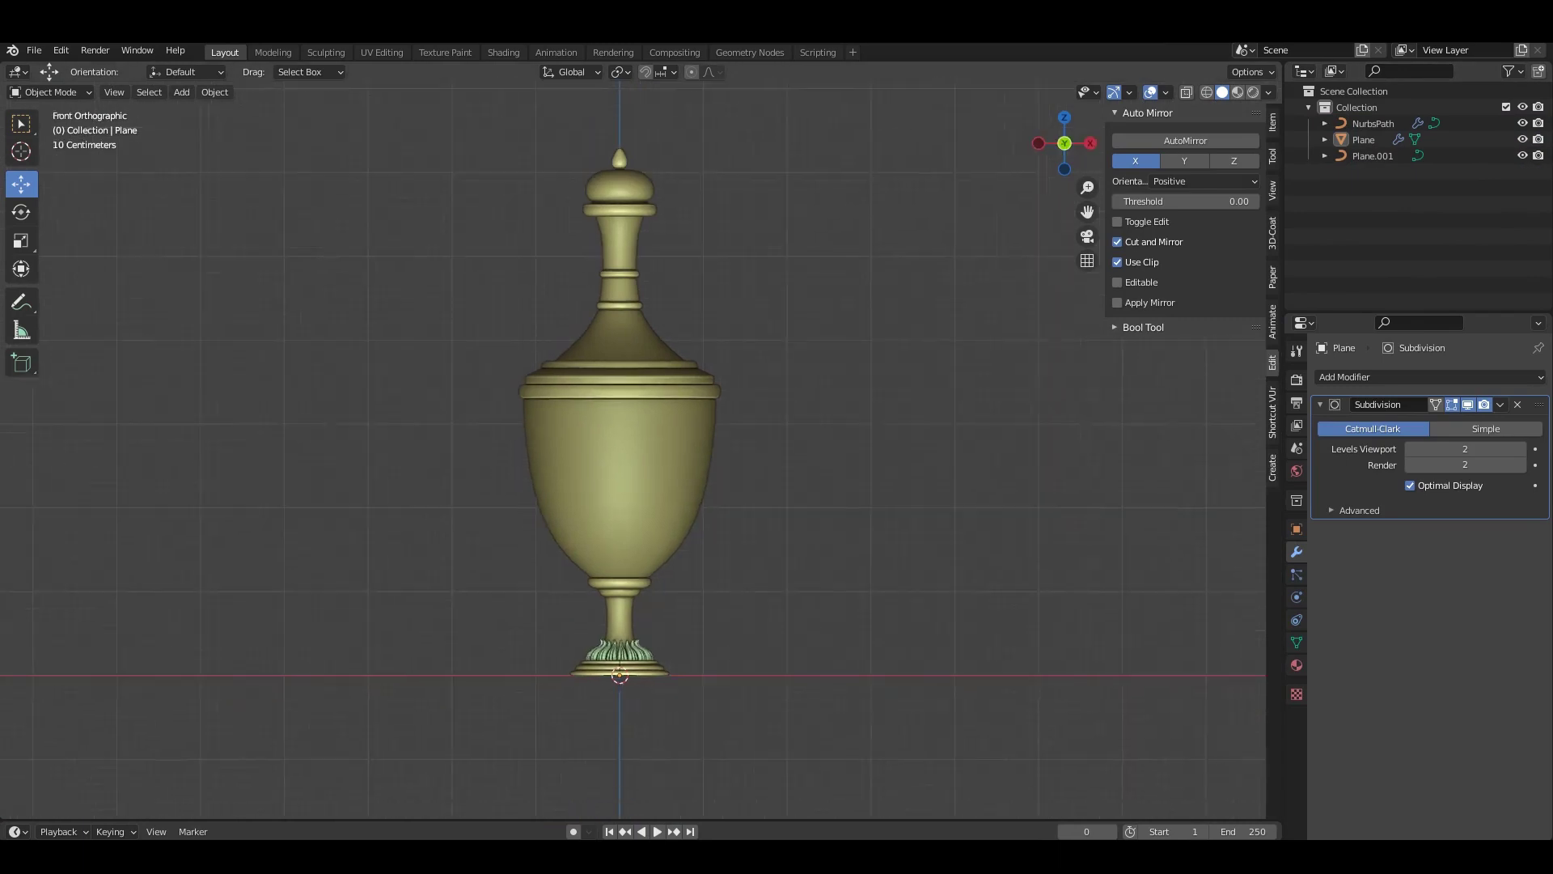
Add a new NURBS path curve beside the vase and view it from the right.
{"action": "key", "text": "shift+a"}
{"action": "left_click", "coordinate": [441, 441]}
{"action": "key", "text": "ctrl+KP_3"}
{"action": "scroll", "coordinate": [684, 577], "scroll_direction": "up", "scroll_amount": 2}
Raise the new path's middle control points into a tall arch in Back view.
{"action": "key", "text": "Tab"}
{"action": "key", "text": "g"}
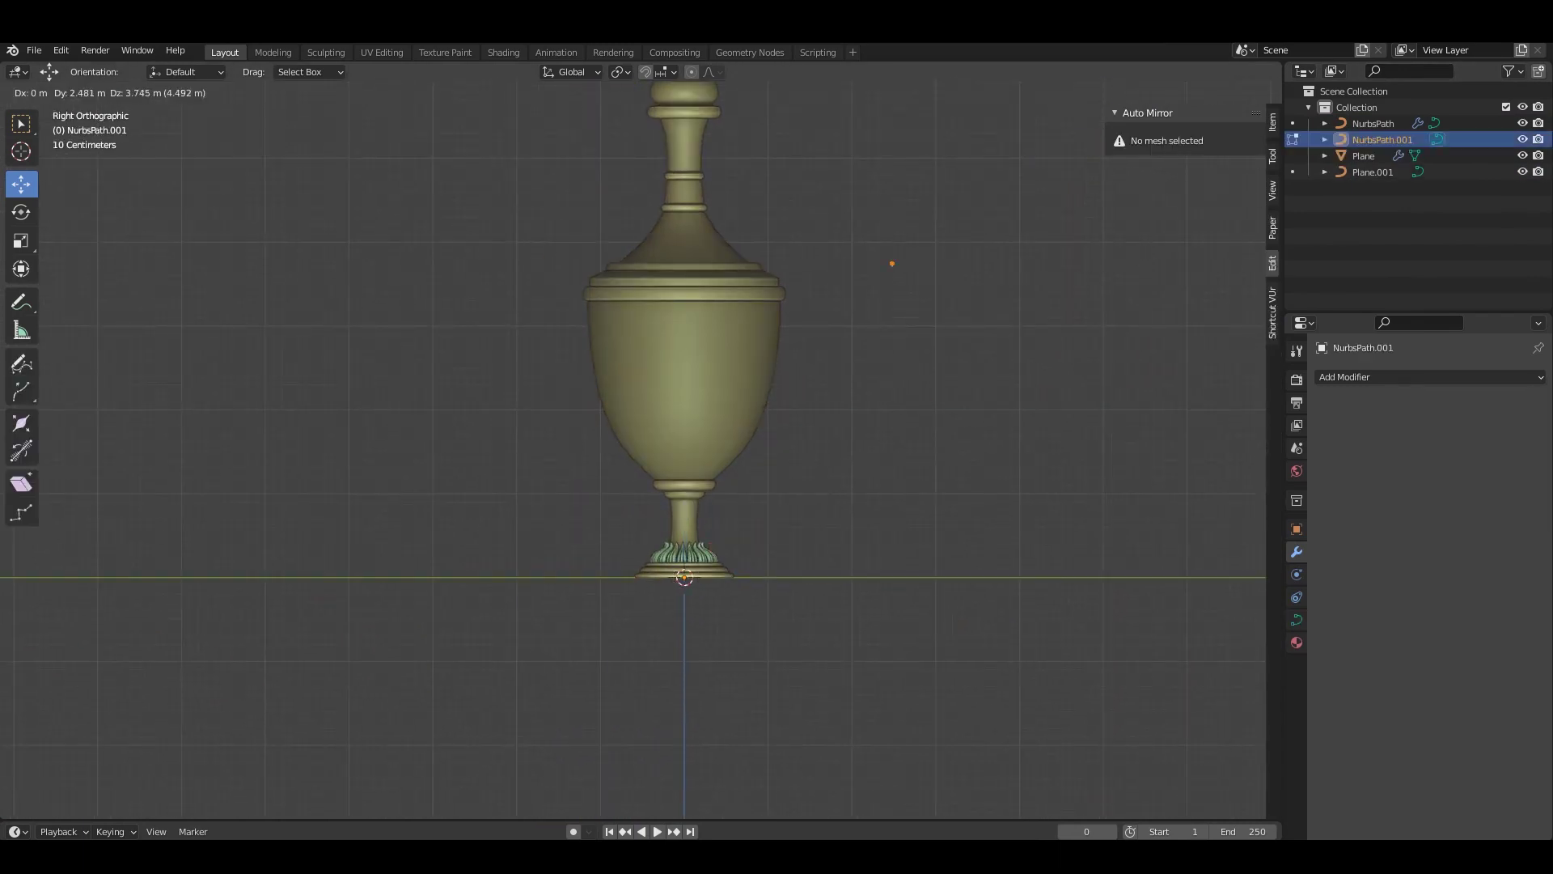
{"action": "key", "text": "ctrl+KP_1"}
{"action": "scroll", "coordinate": [744, 453], "scroll_direction": "up", "scroll_amount": 2}
{"action": "scroll", "coordinate": [744, 453], "scroll_direction": "up", "scroll_amount": 1}
{"action": "key", "text": "g"}
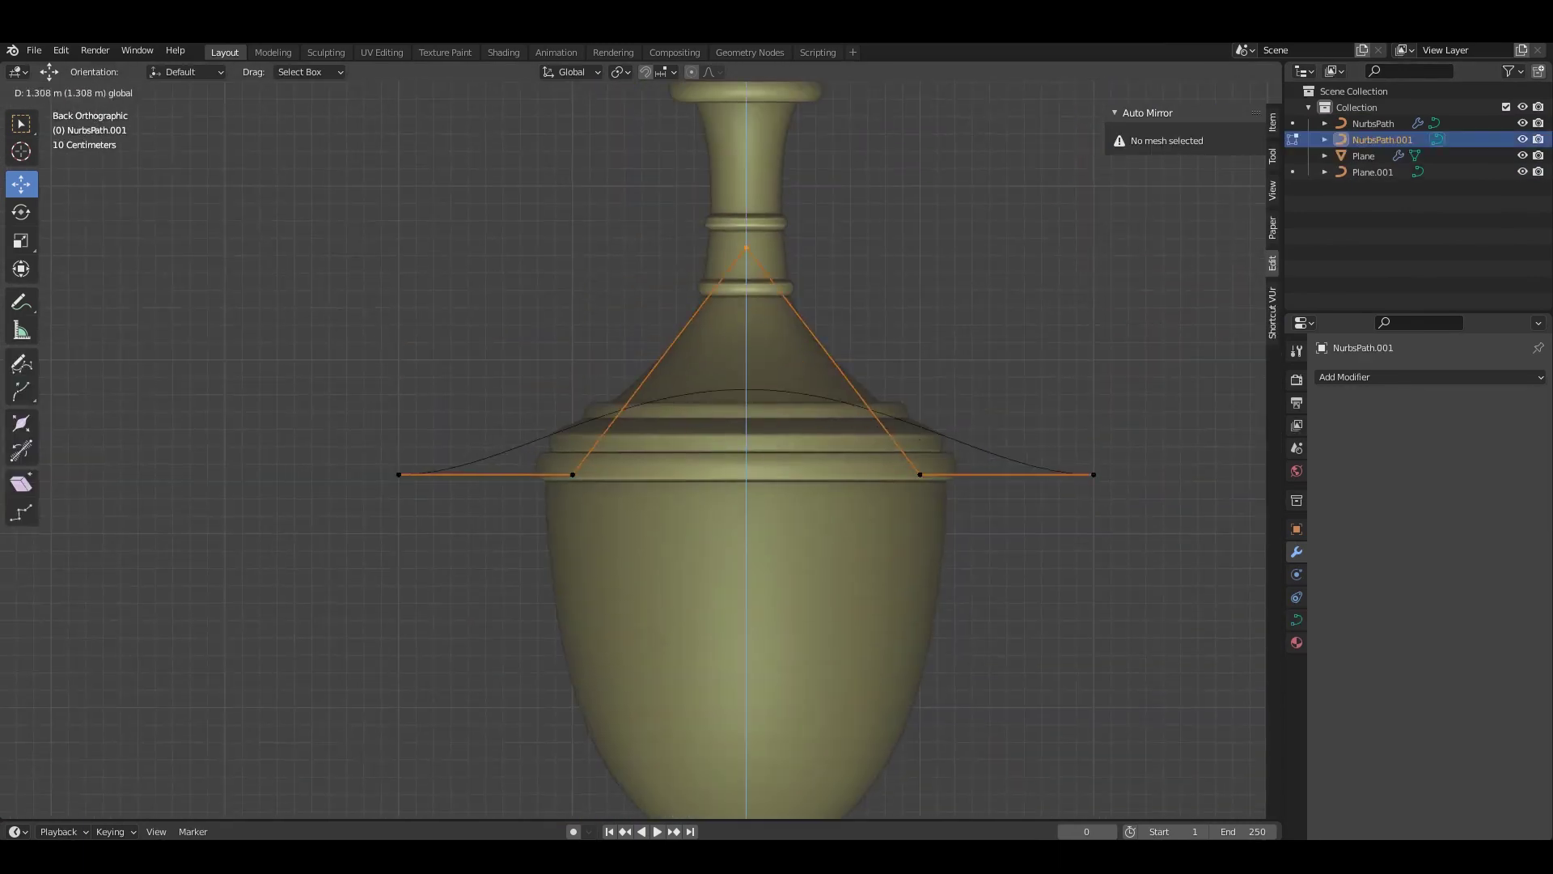
{"action": "left_click_drag", "start_coordinate": [530, 350], "coordinate": [952, 551]}
{"action": "key", "text": "g"}
{"action": "left_click_drag", "start_coordinate": [279, 391], "coordinate": [541, 619]}
Reposition the handle's end point from the side, scale the points, and leave Edit Mode.
{"action": "left_click_drag", "start_coordinate": [1013, 415], "coordinate": [1059, 461]}
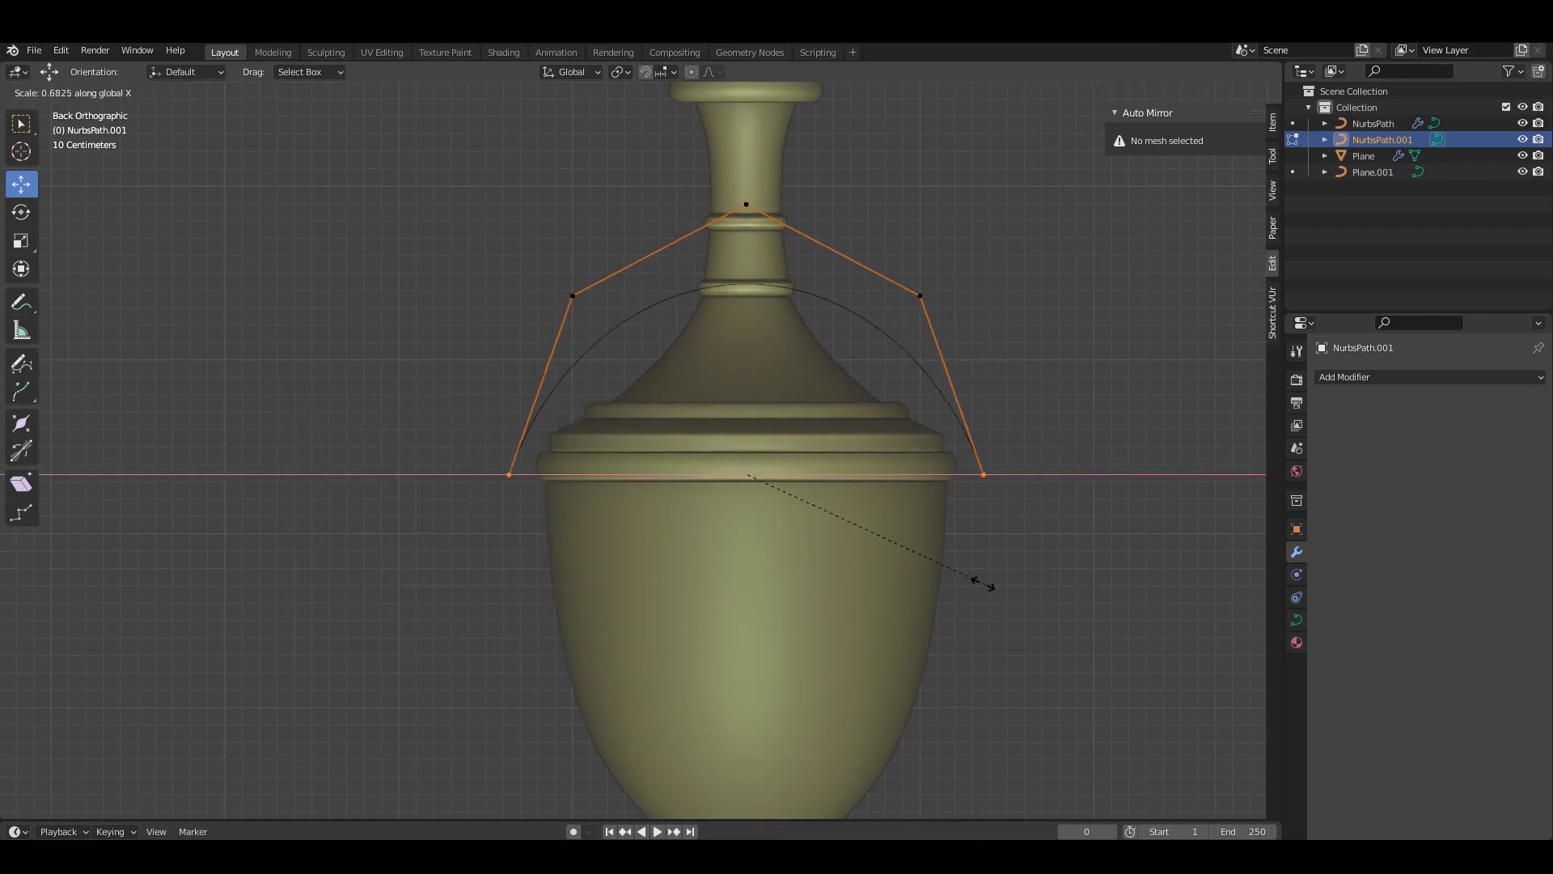
{"action": "key", "text": "KP_3"}
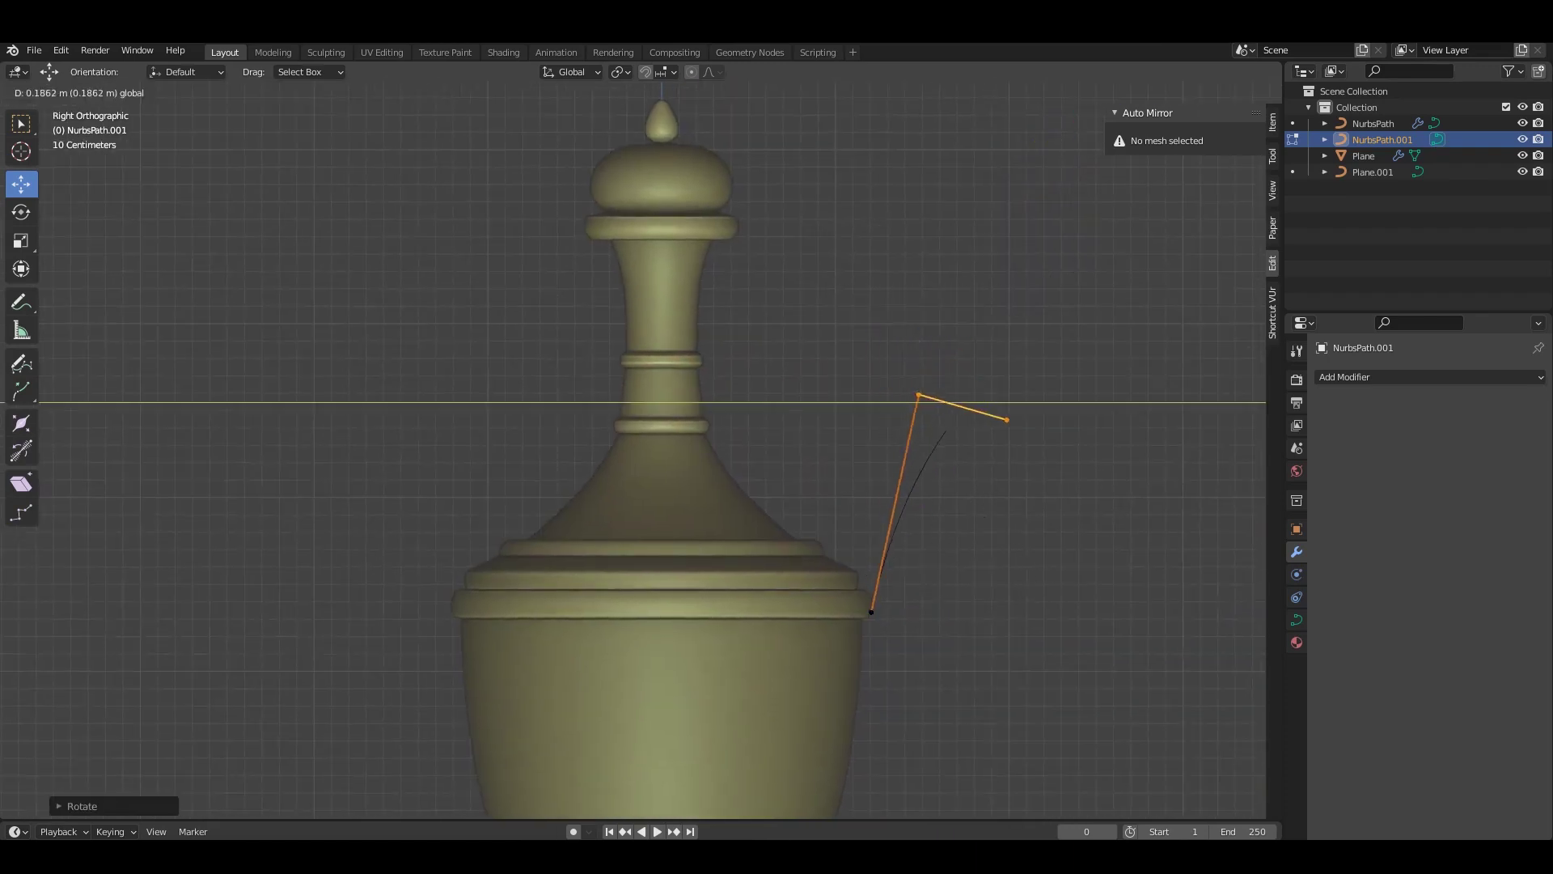
{"action": "left_click", "coordinate": [1030, 380]}
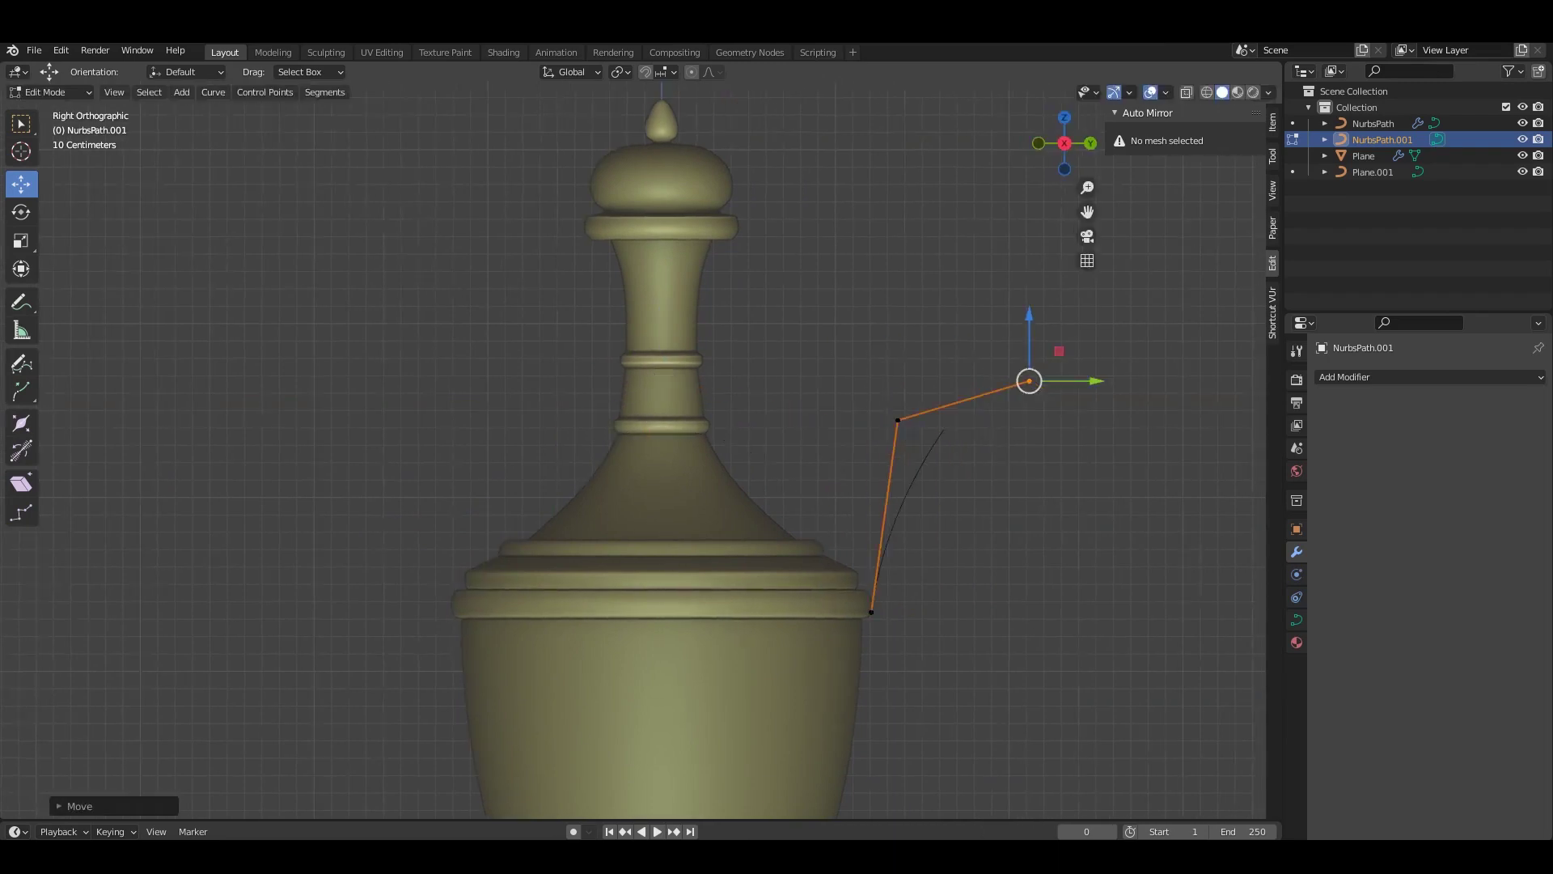
{"action": "middle_click_drag", "start_coordinate": [930, 485], "coordinate": [776, 485]}
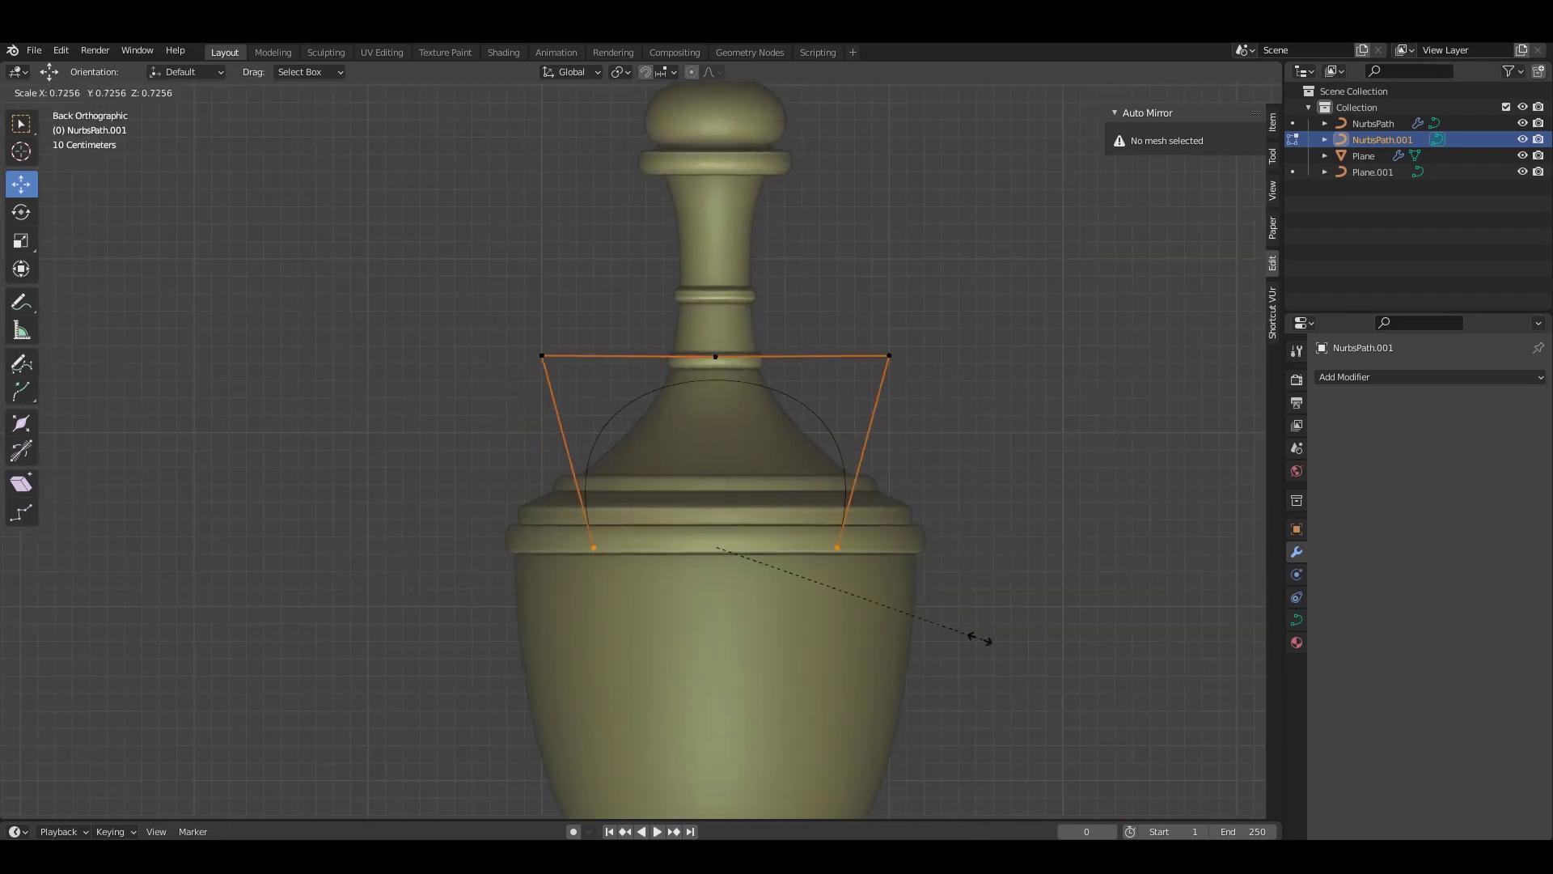
{"action": "left_click", "coordinate": [995, 636]}
{"action": "key", "text": "Tab"}
{"action": "middle_click_drag", "start_coordinate": [995, 635], "coordinate": [809, 566]}
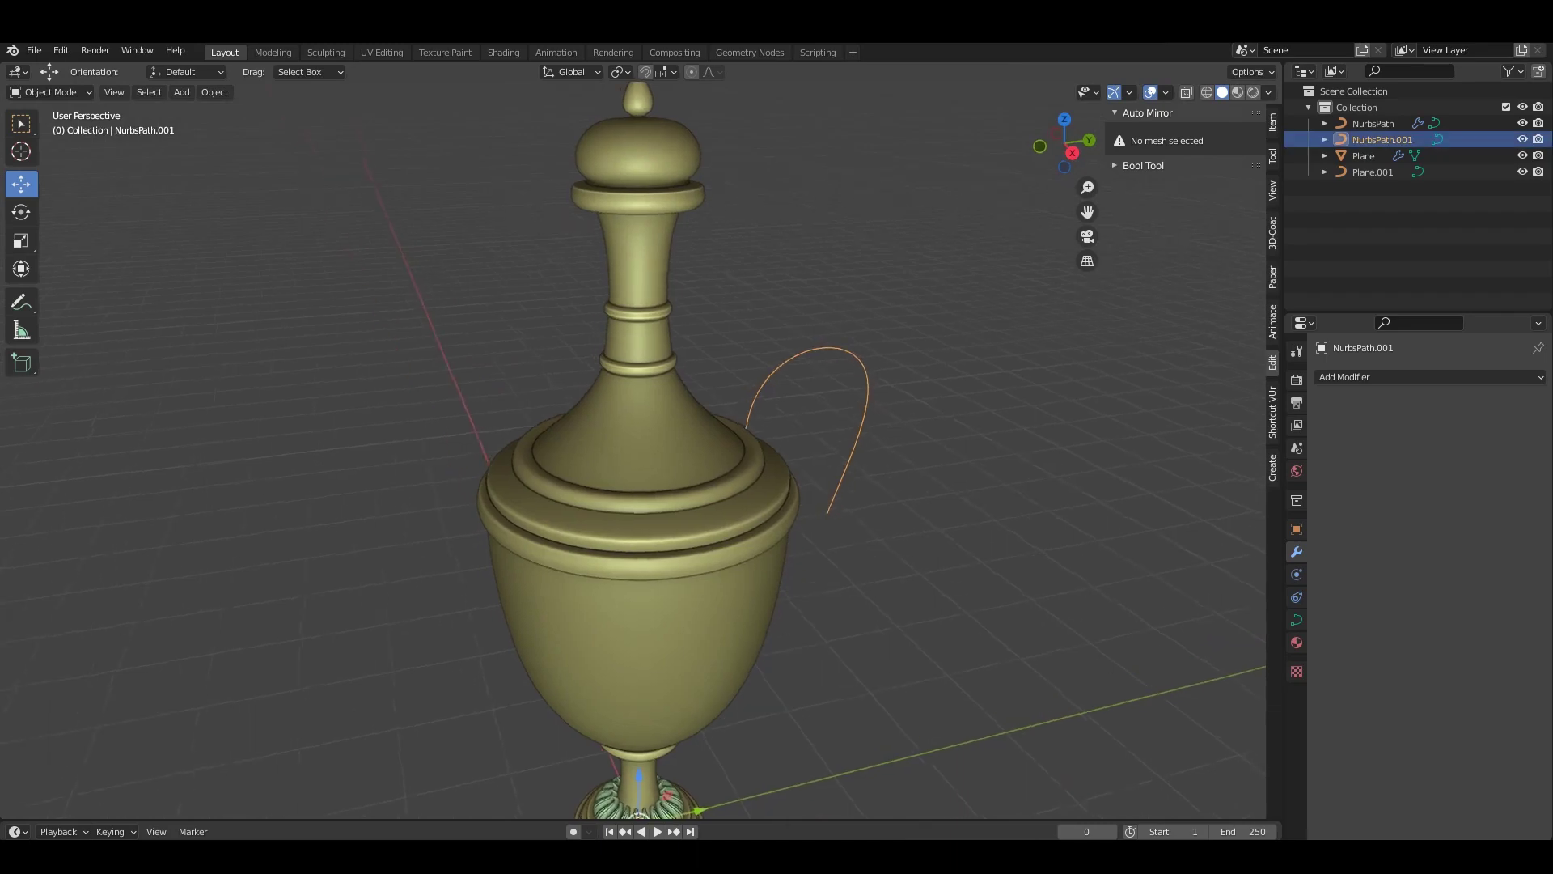
Add a Mirror modifier on Y to duplicate the handle onto the opposite side.
{"action": "left_click", "coordinate": [1428, 377]}
{"action": "left_click", "coordinate": [1260, 511]}
{"action": "middle_click_drag", "start_coordinate": [809, 485], "coordinate": [647, 485]}
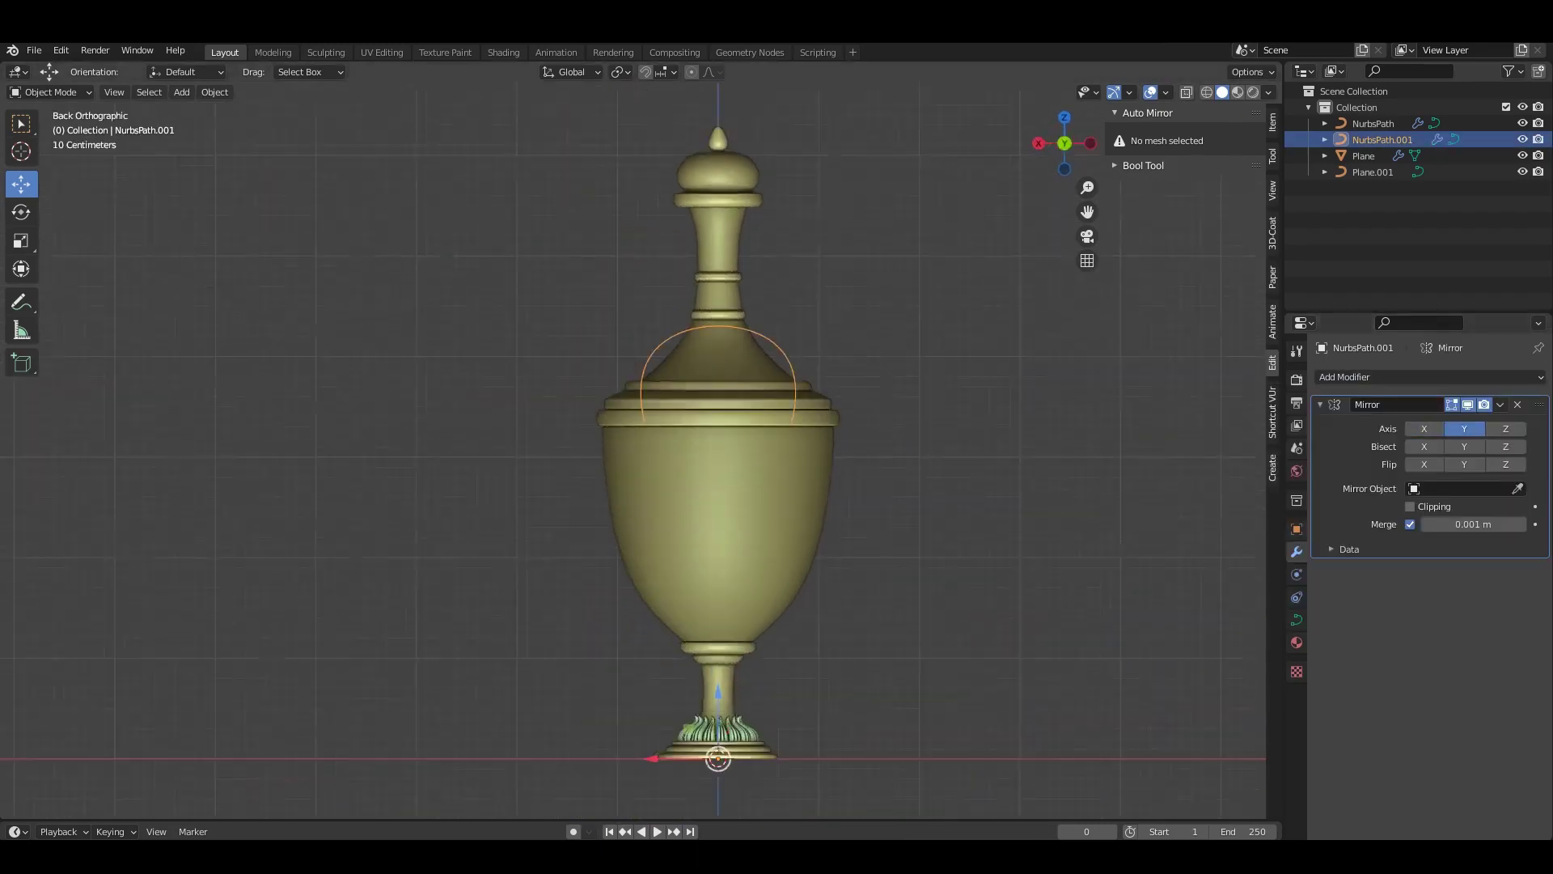
{"action": "middle_click_drag", "start_coordinate": [585, 728], "coordinate": [603, 812]}
Set the handle curve's bevel to Profile with a 0.07 m depth.
{"action": "key", "text": "alt+a"}
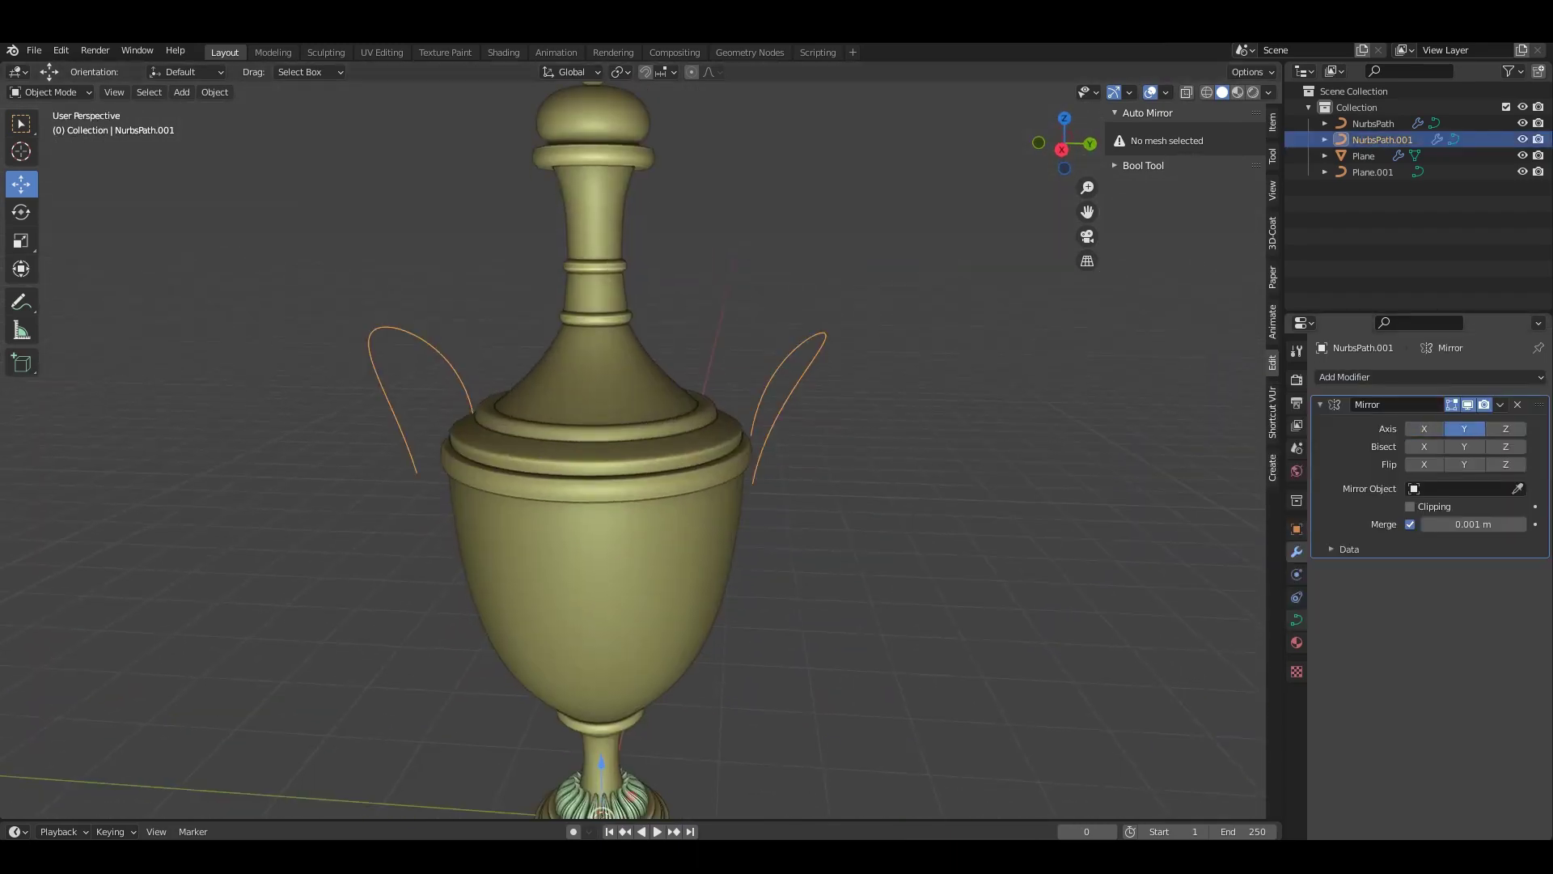
{"action": "left_click", "coordinate": [1297, 620]}
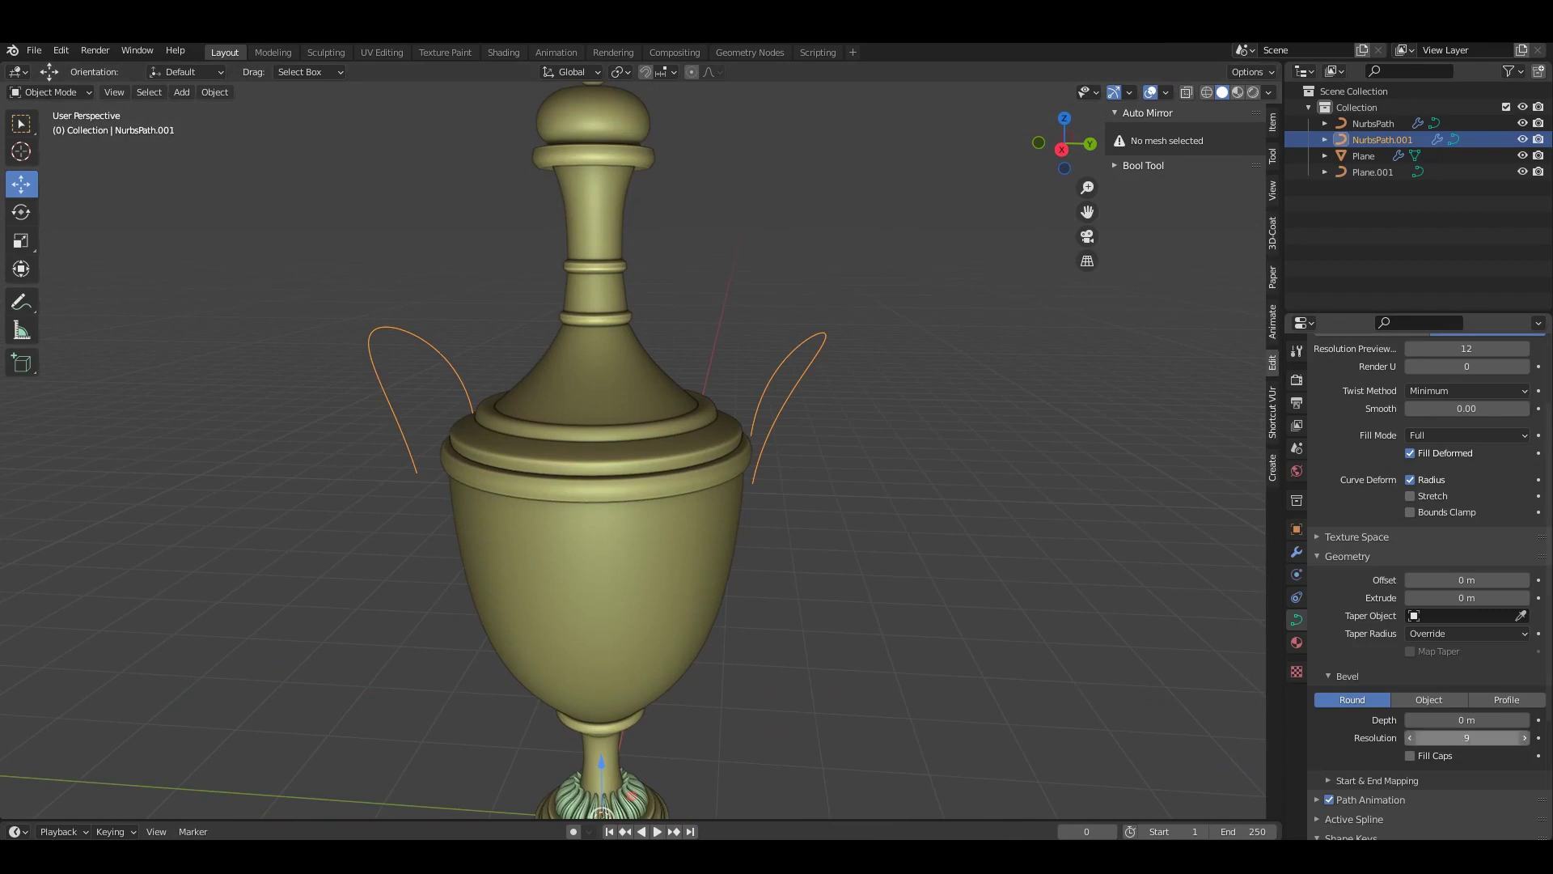
{"action": "left_click", "coordinate": [1506, 699]}
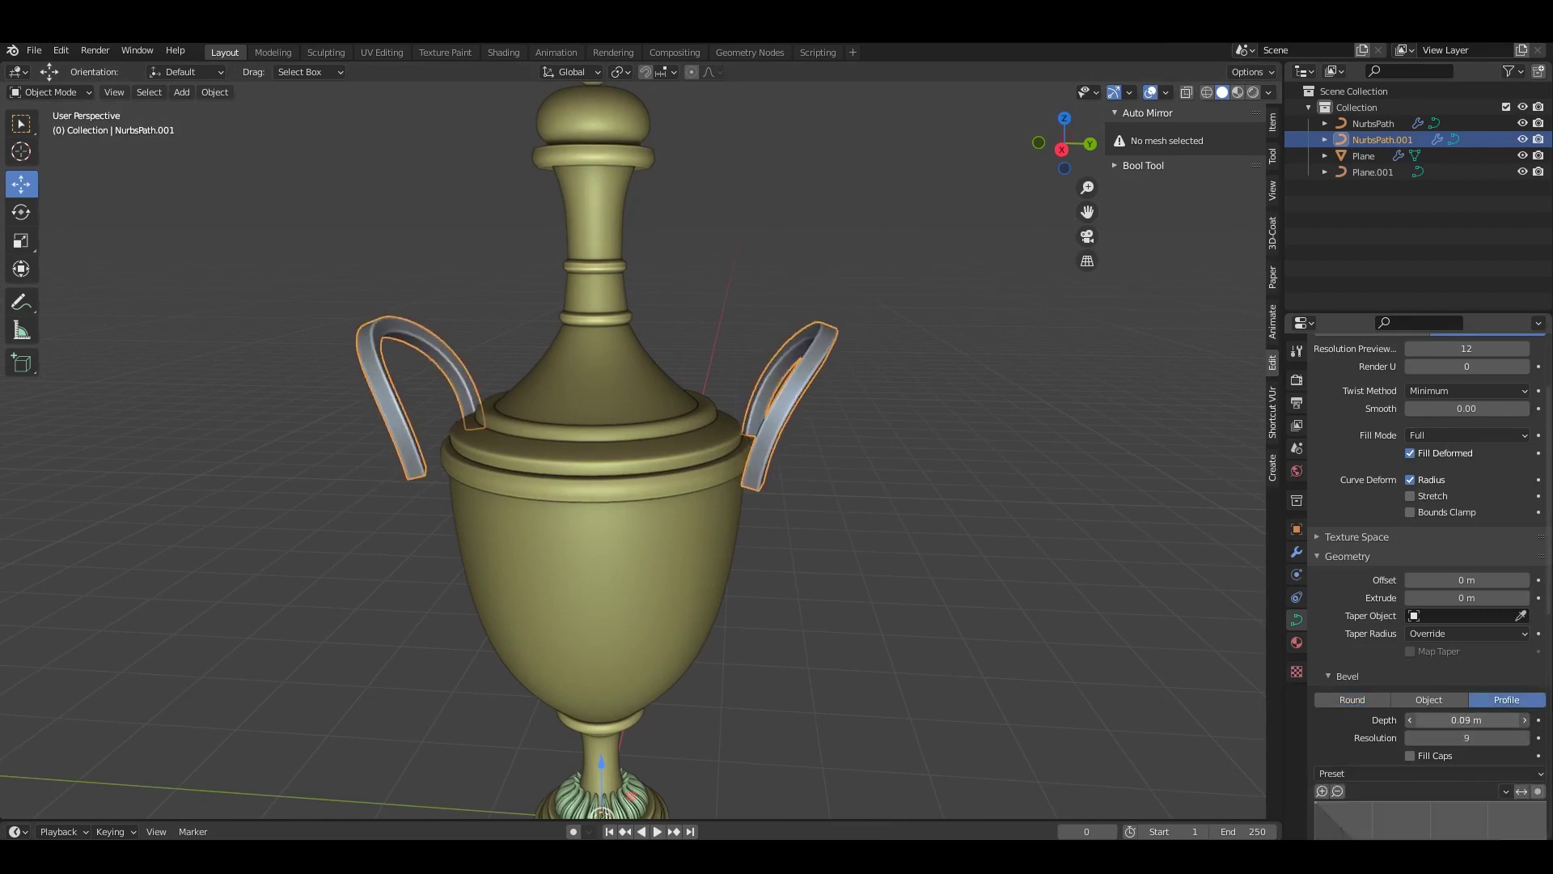
{"action": "left_click", "coordinate": [1410, 719]}
{"action": "left_click", "coordinate": [1410, 719]}
{"action": "key", "text": "KP_3"}
{"action": "key", "text": "Tab"}
{"action": "scroll", "coordinate": [734, 483], "scroll_direction": "up", "scroll_amount": 3}
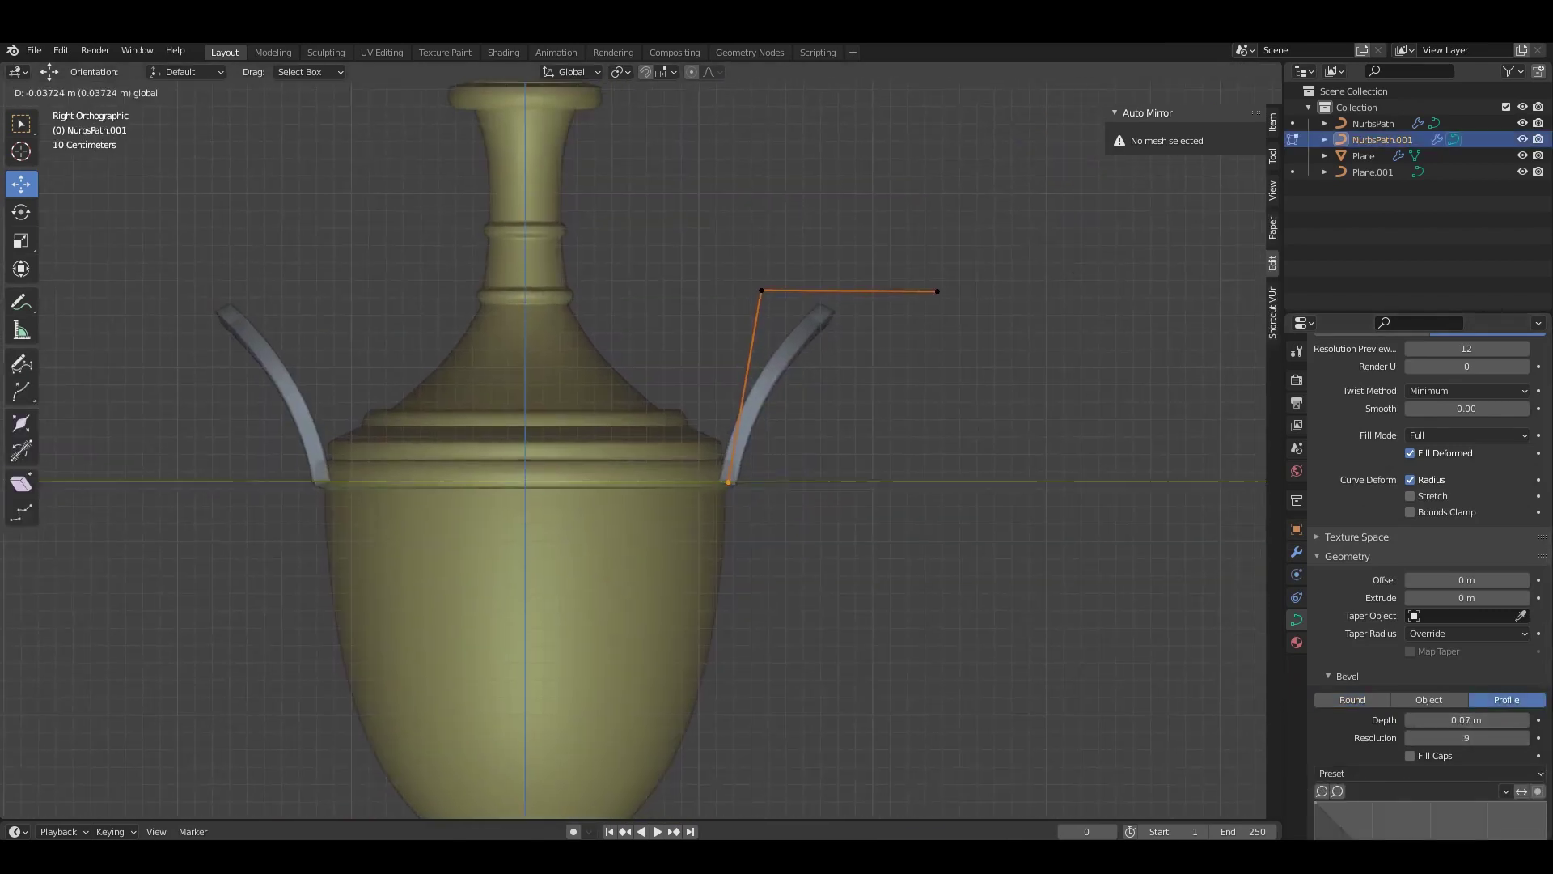
Finish placing the handle's top point and adjust its thickness from back and side views.
{"action": "key", "text": "Return"}
{"action": "key", "text": "ctrl+KP_1"}
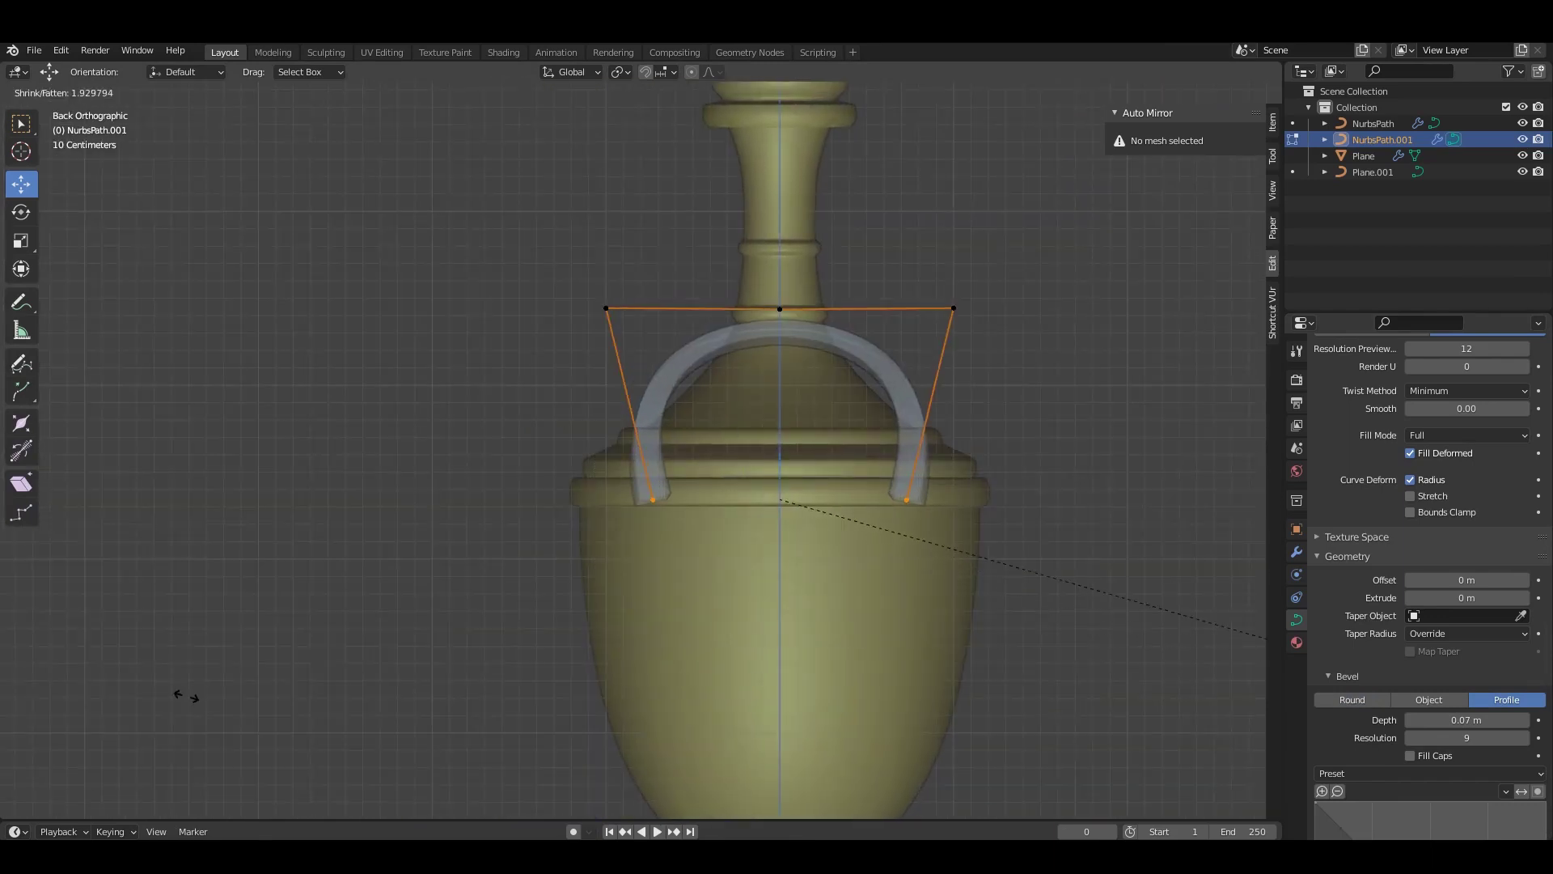
{"action": "left_click", "coordinate": [186, 696]}
{"action": "middle_click_drag", "start_coordinate": [186, 696], "coordinate": [485, 647]}
{"action": "key", "text": "KP_3"}
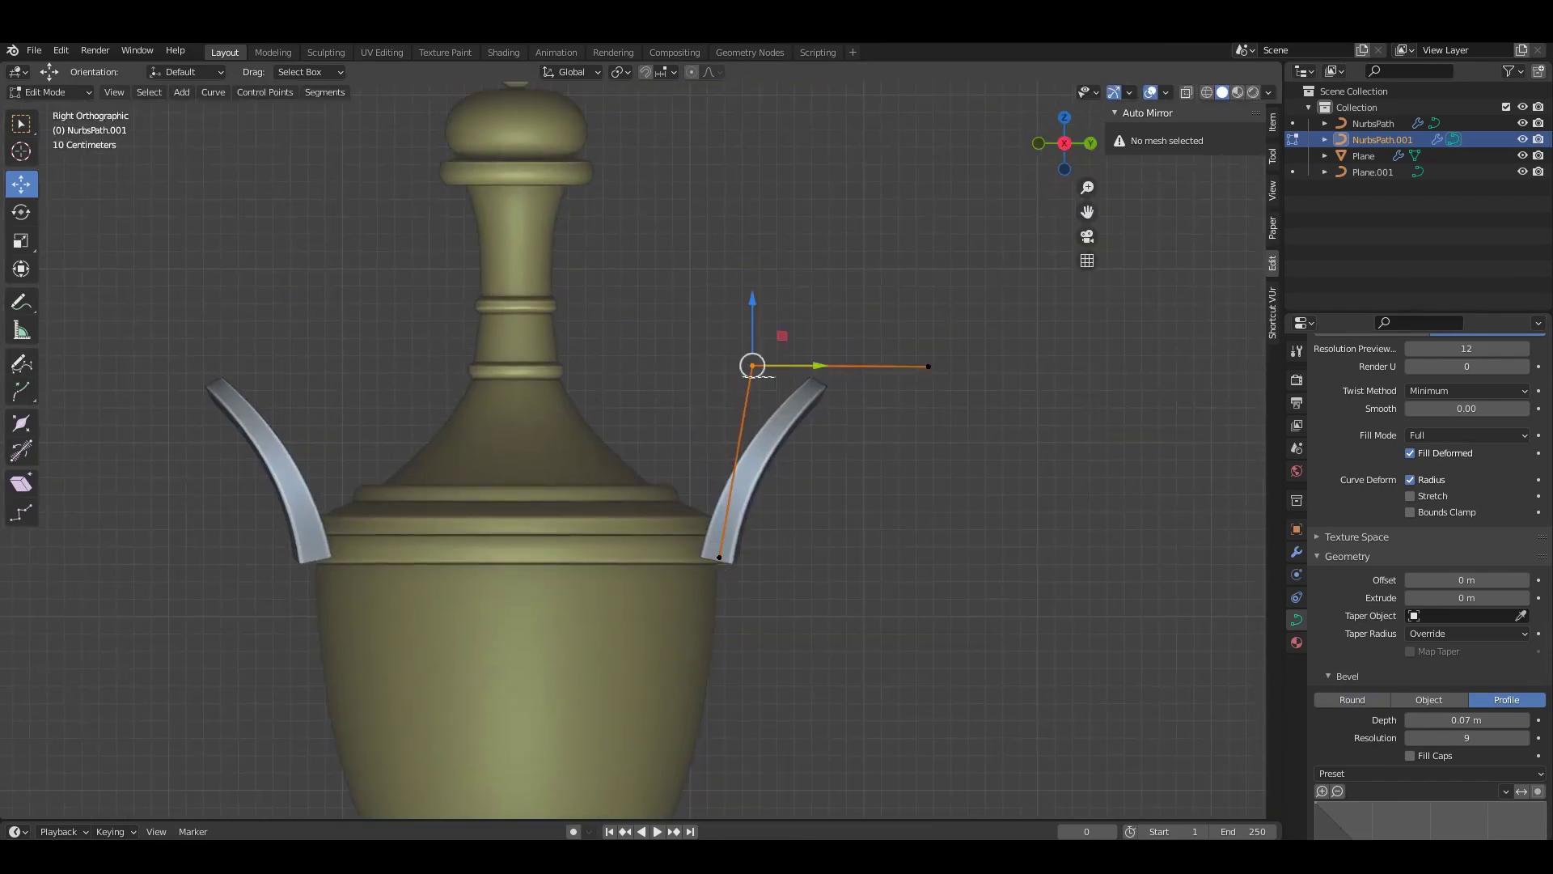
{"action": "key", "text": "ctrl+KP_1"}
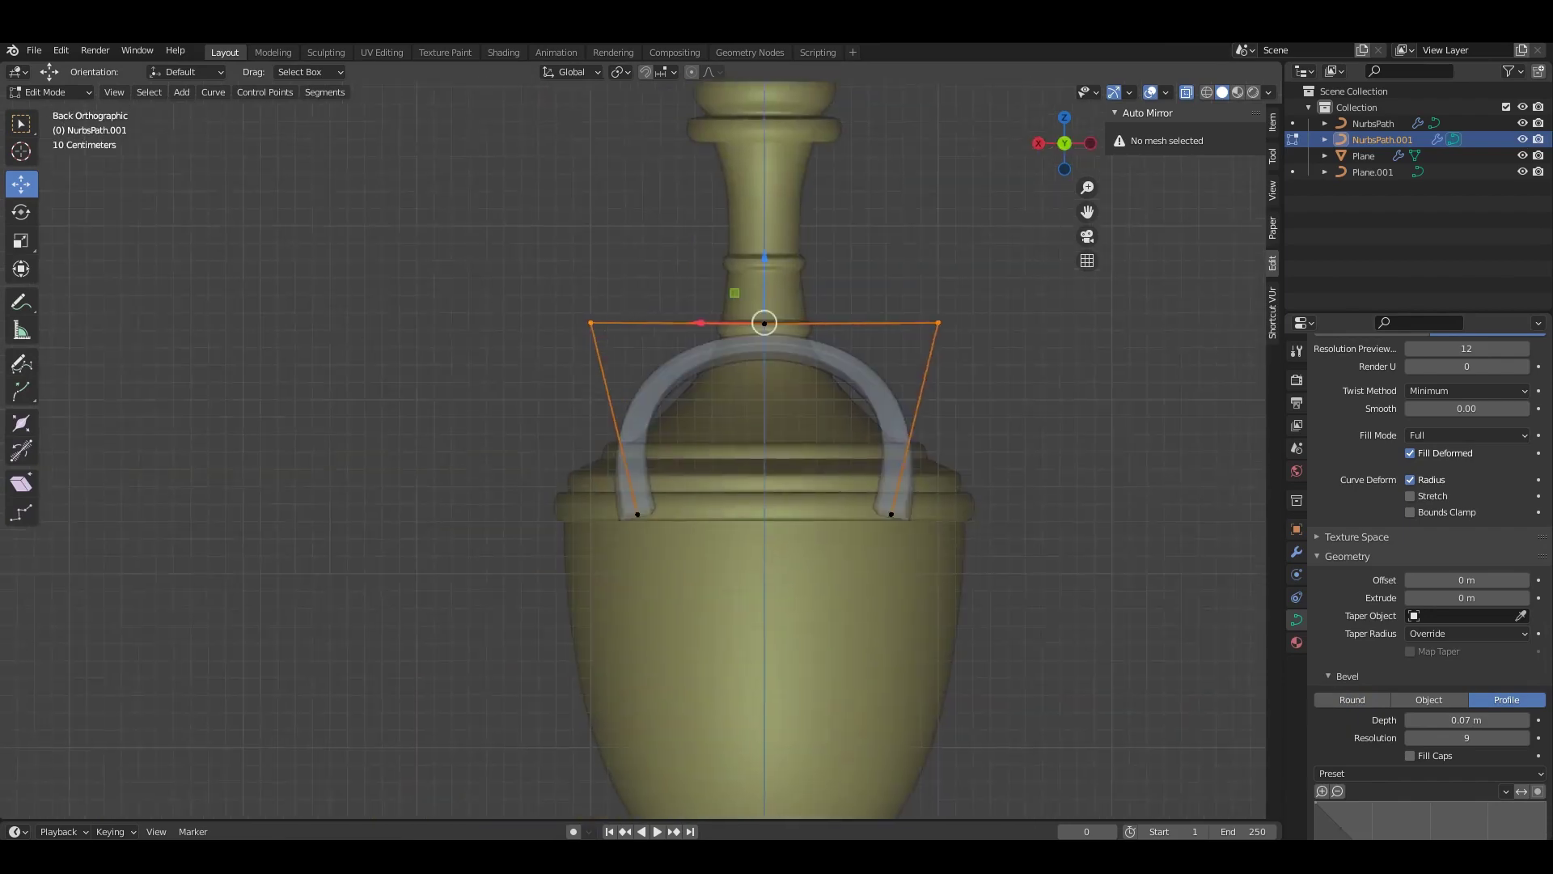
{"action": "scroll", "coordinate": [765, 323], "scroll_direction": "up", "scroll_amount": 3}
{"action": "key", "text": "KP_3"}
Move the handle's lower end point and extrude new points to curl it into a scroll.
{"action": "left_click", "coordinate": [763, 441]}
{"action": "key", "text": "g"}
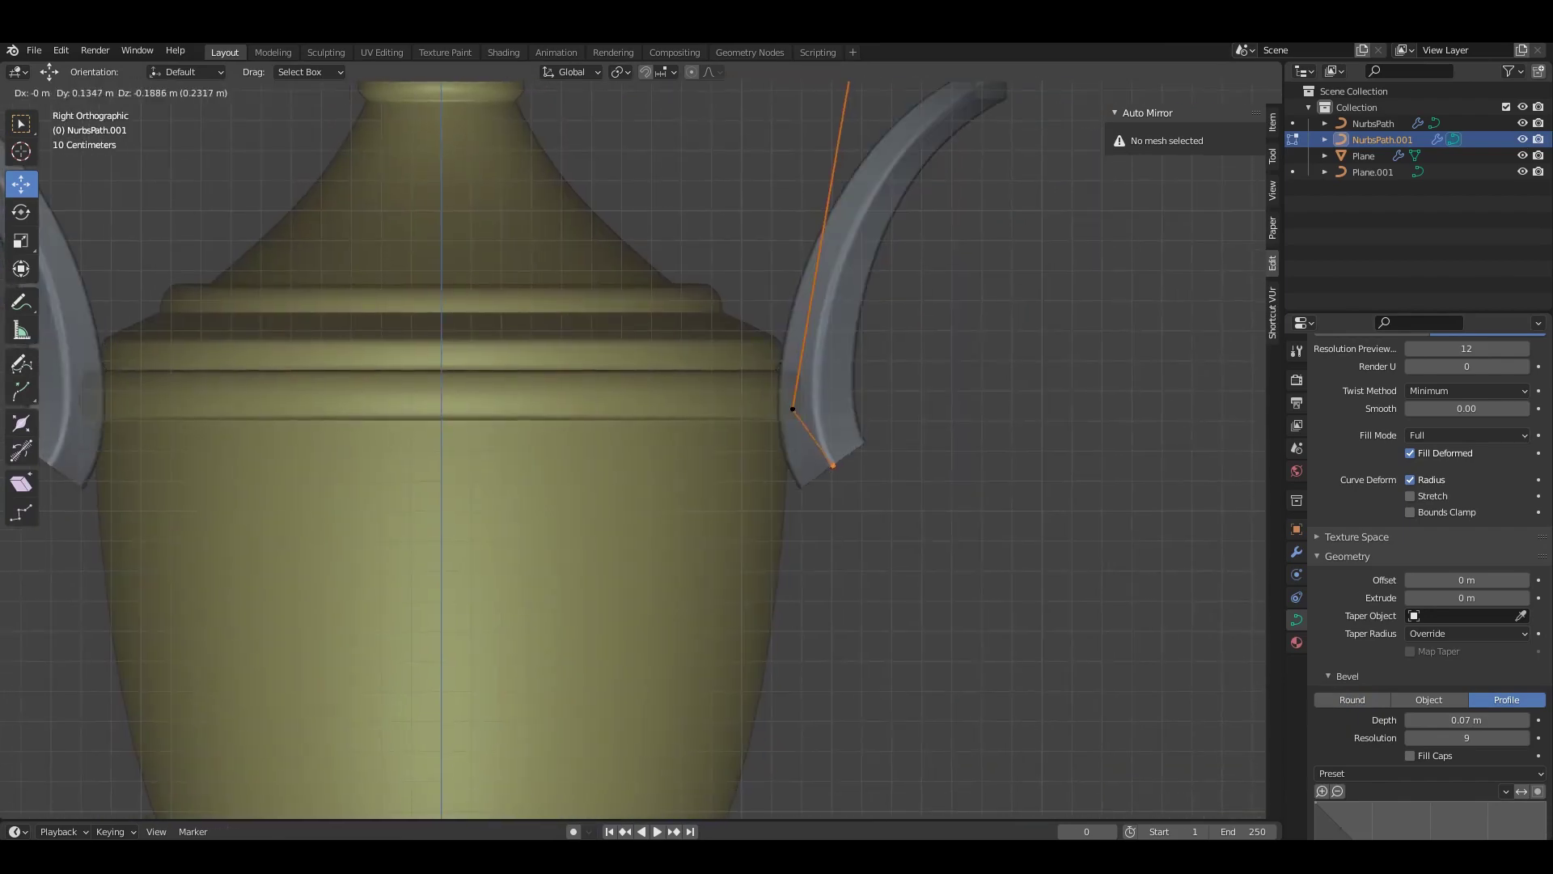
{"action": "left_click", "coordinate": [834, 467]}
{"action": "scroll", "coordinate": [791, 440], "scroll_direction": "down", "scroll_amount": 3}
{"action": "scroll", "coordinate": [797, 461], "scroll_direction": "up", "scroll_amount": 5}
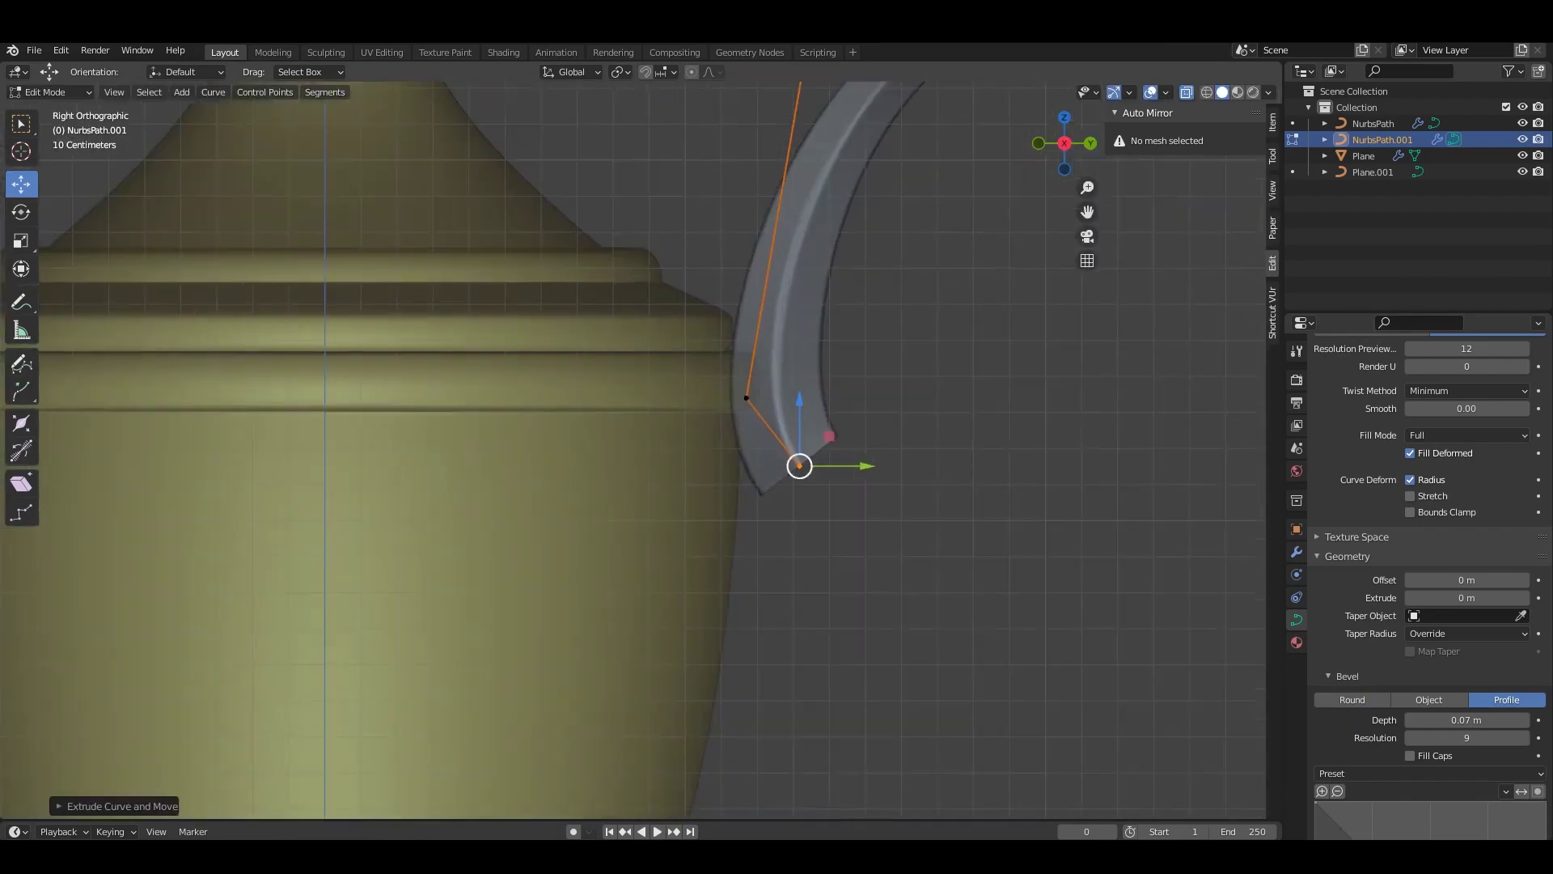
{"action": "key", "text": "e"}
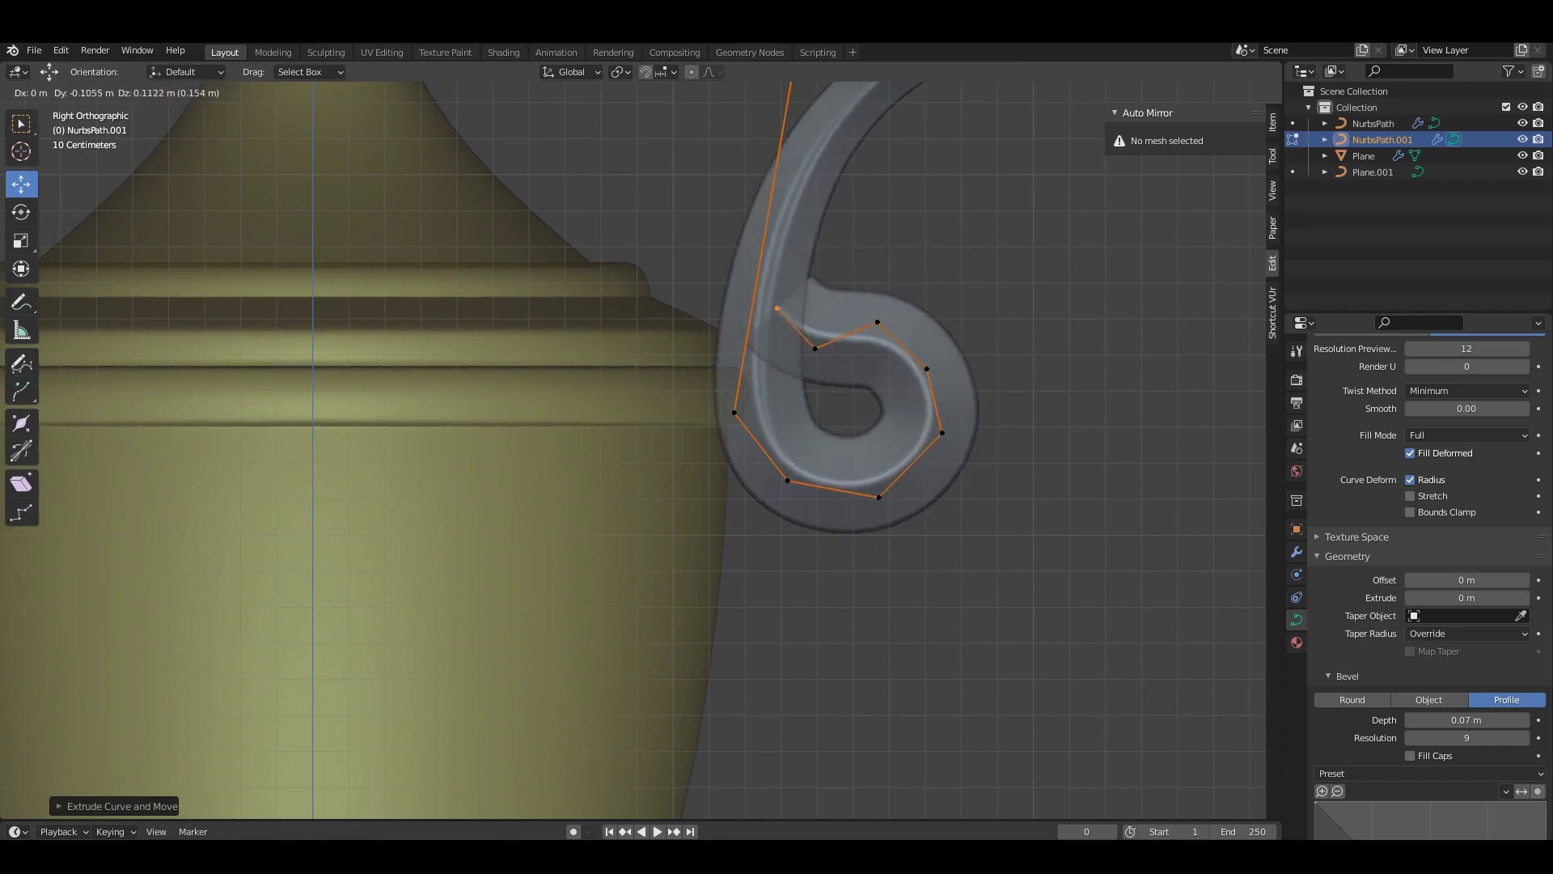
{"action": "left_click", "coordinate": [901, 321]}
{"action": "scroll", "coordinate": [900, 322], "scroll_direction": "down", "scroll_amount": 2}
Confirm the scroll tip's thickness, then start moving the selected curl point and cancel the move.
{"action": "scroll", "coordinate": [900, 321], "scroll_direction": "down", "scroll_amount": 3}
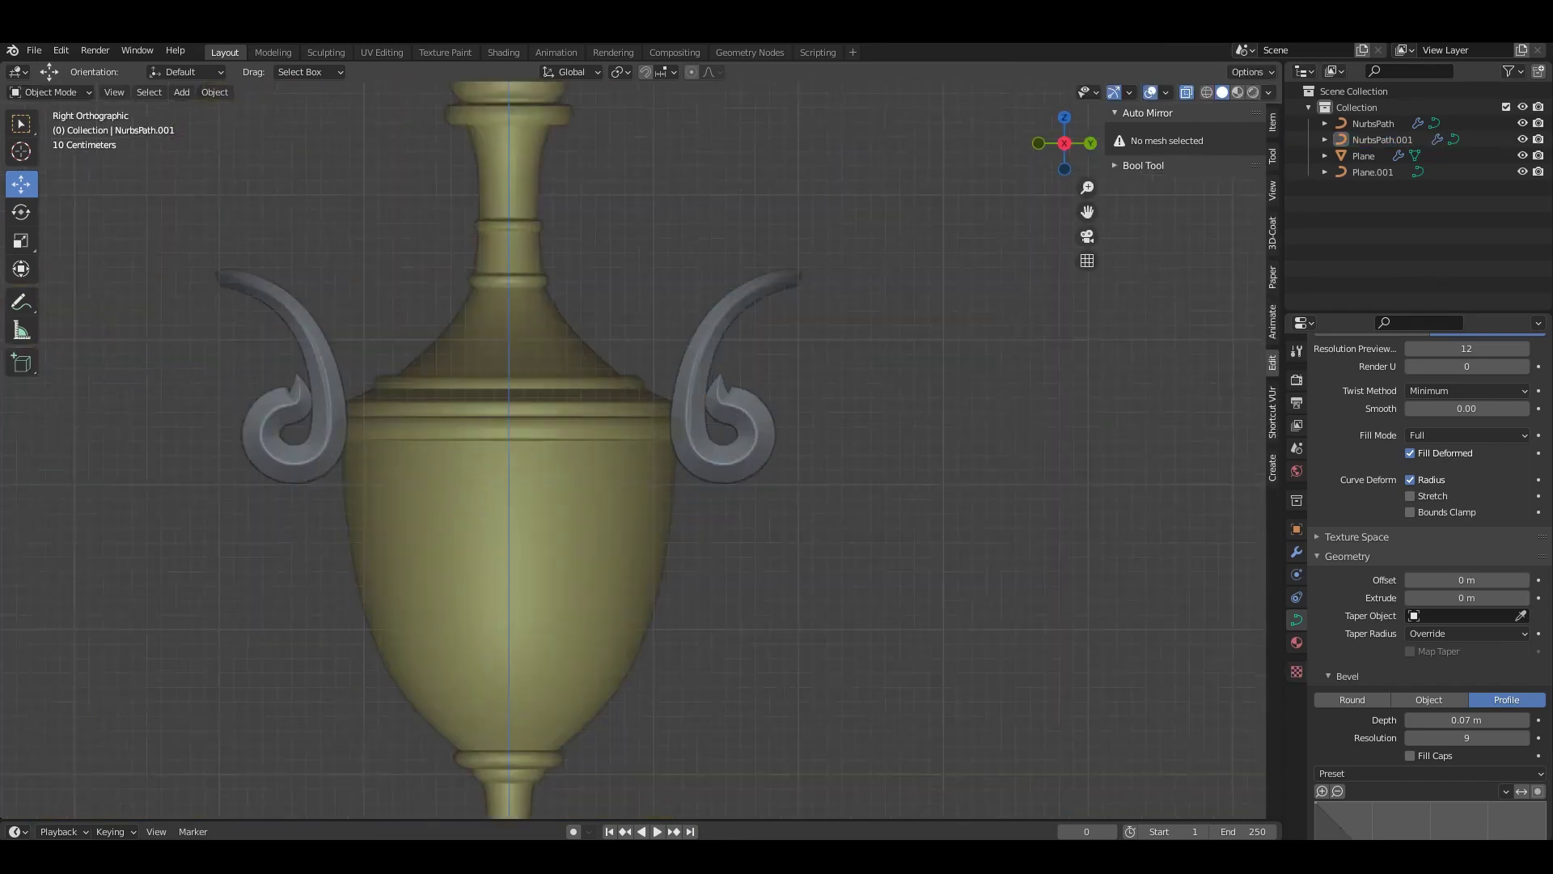
{"action": "scroll", "coordinate": [714, 327], "scroll_direction": "up", "scroll_amount": 3}
{"action": "scroll", "coordinate": [714, 327], "scroll_direction": "up", "scroll_amount": 2}
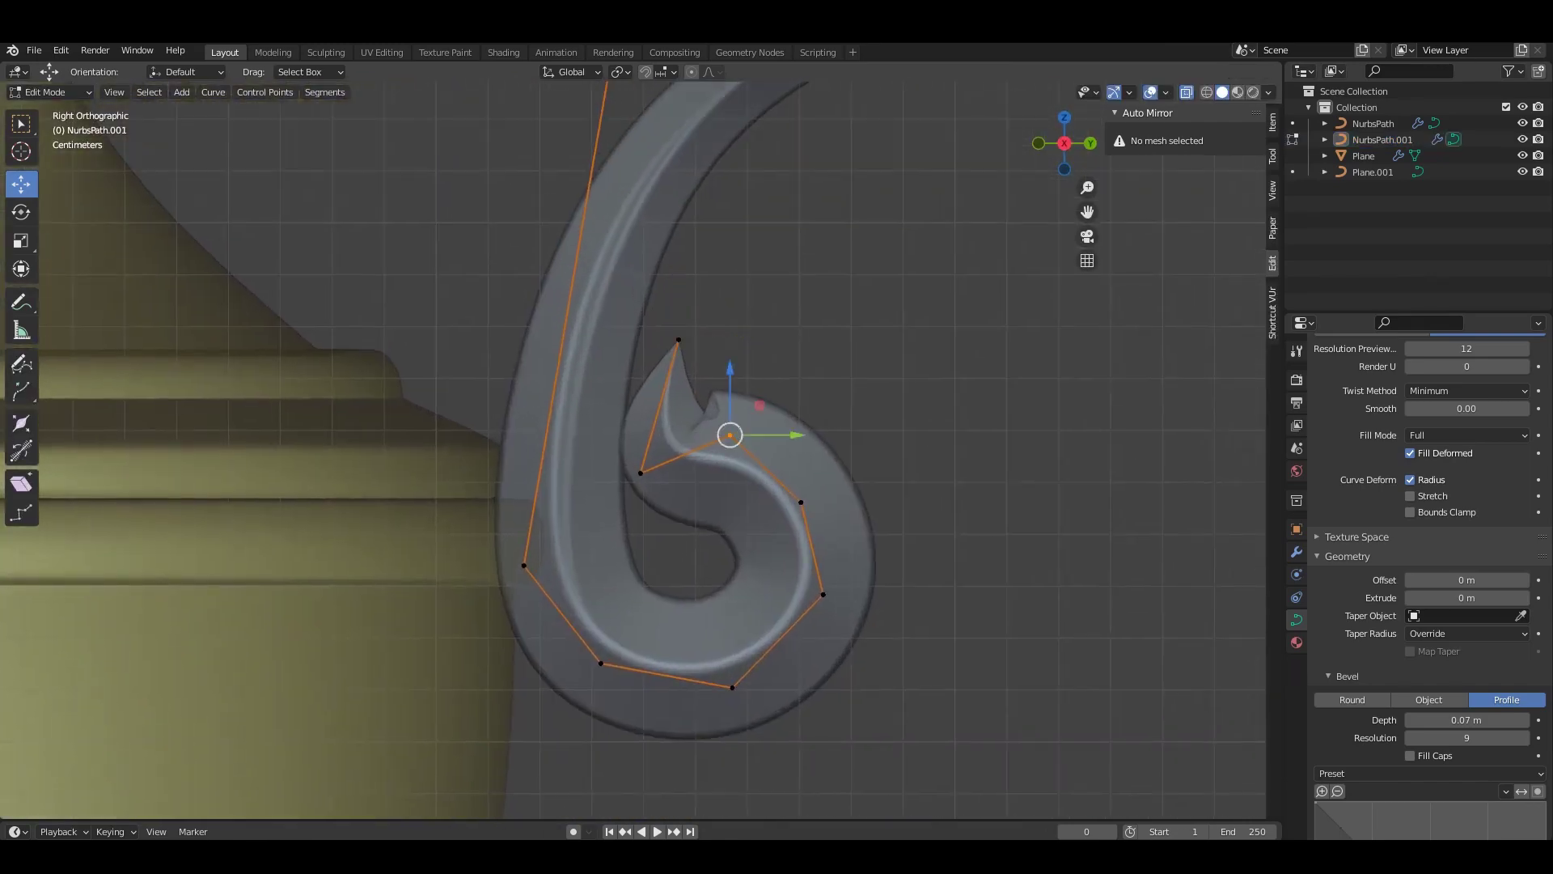
{"action": "left_click", "coordinate": [774, 433]}
{"action": "scroll", "coordinate": [774, 433], "scroll_direction": "up", "scroll_amount": 2}
{"action": "key", "text": "g"}
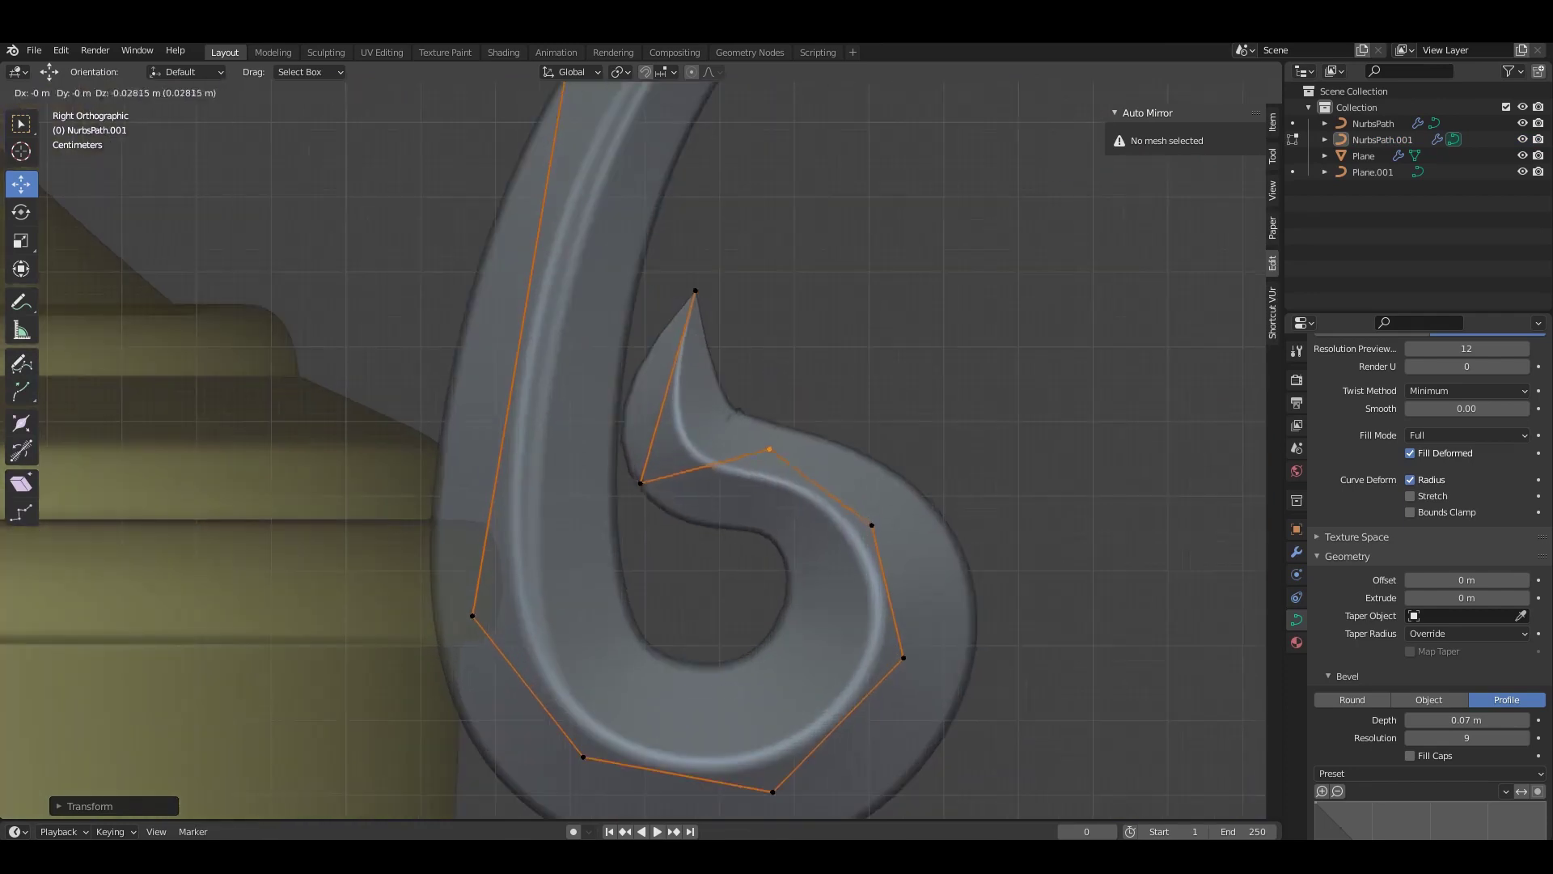
{"action": "right_click", "coordinate": [850, 542]}
{"action": "scroll", "coordinate": [849, 542], "scroll_direction": "down", "scroll_amount": 2}
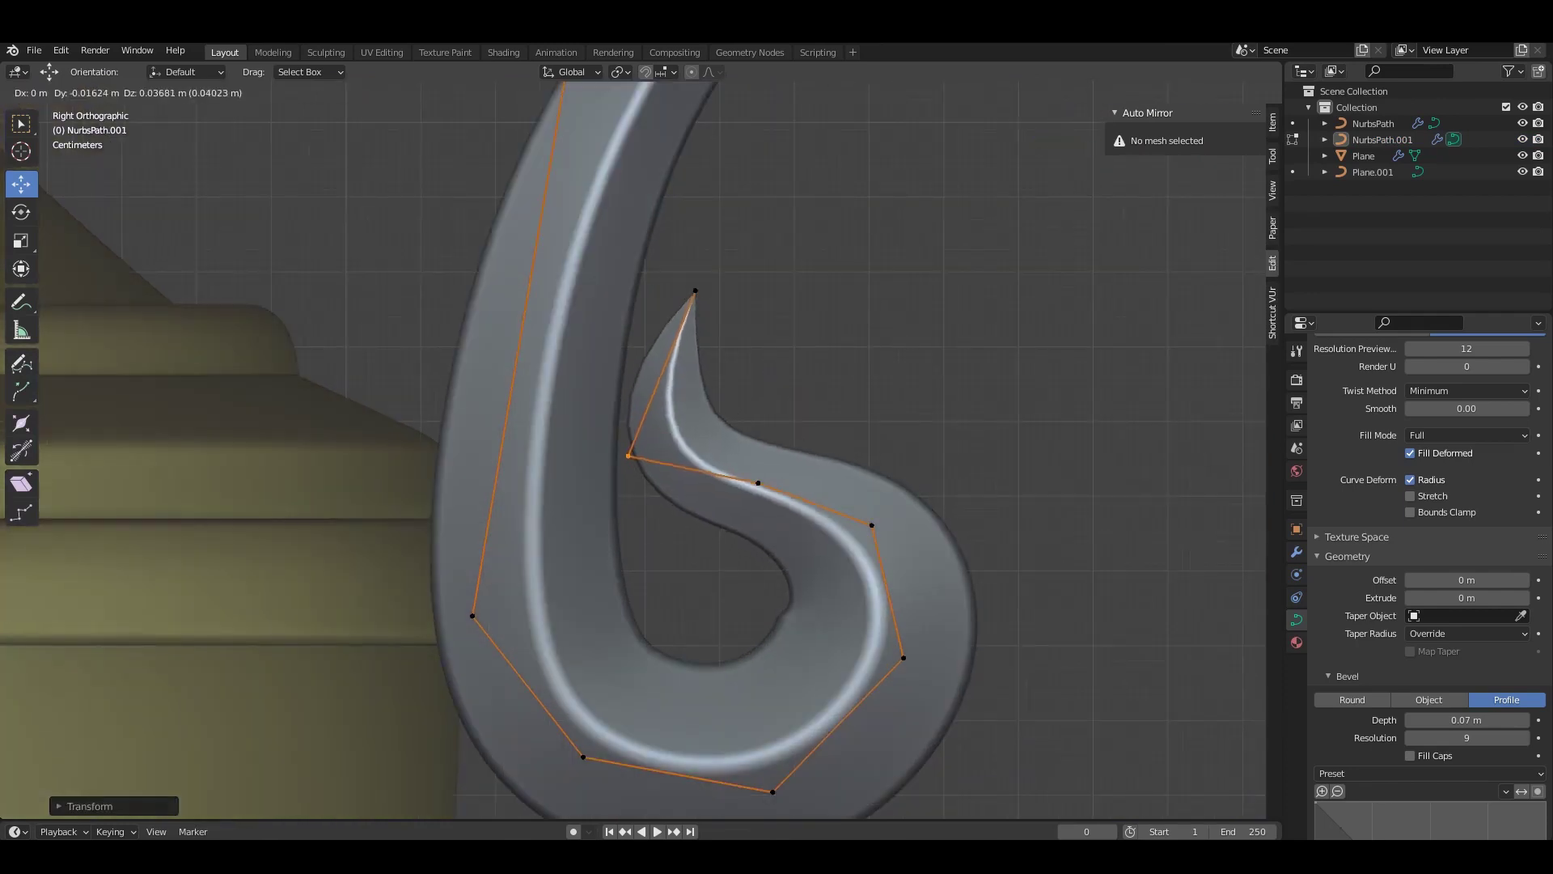
{"action": "scroll", "coordinate": [697, 277], "scroll_direction": "up", "scroll_amount": 2}
Thin the handle tube at the curl's inner point with Alt+S and reposition those points.
{"action": "middle_click_drag", "start_coordinate": [699, 461], "coordinate": [712, 315], "text": "shift"}
{"action": "left_click_drag", "start_coordinate": [711, 315], "coordinate": [792, 480]}
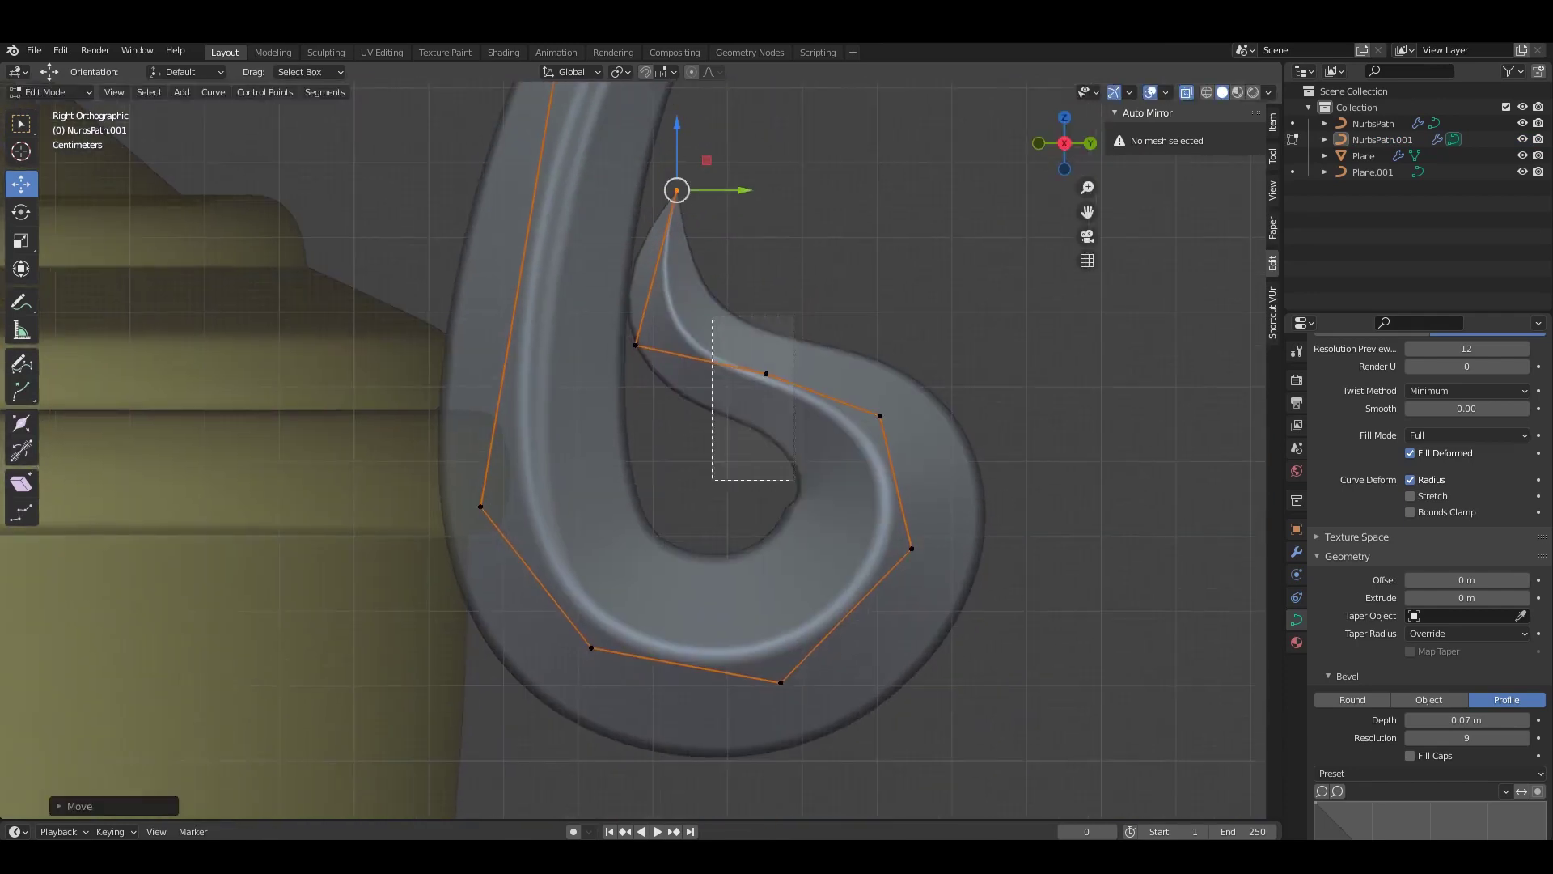
{"action": "left_click", "coordinate": [694, 564]}
{"action": "left_click", "coordinate": [912, 549]}
{"action": "key", "text": "alt+s"}
{"action": "key", "text": "g"}
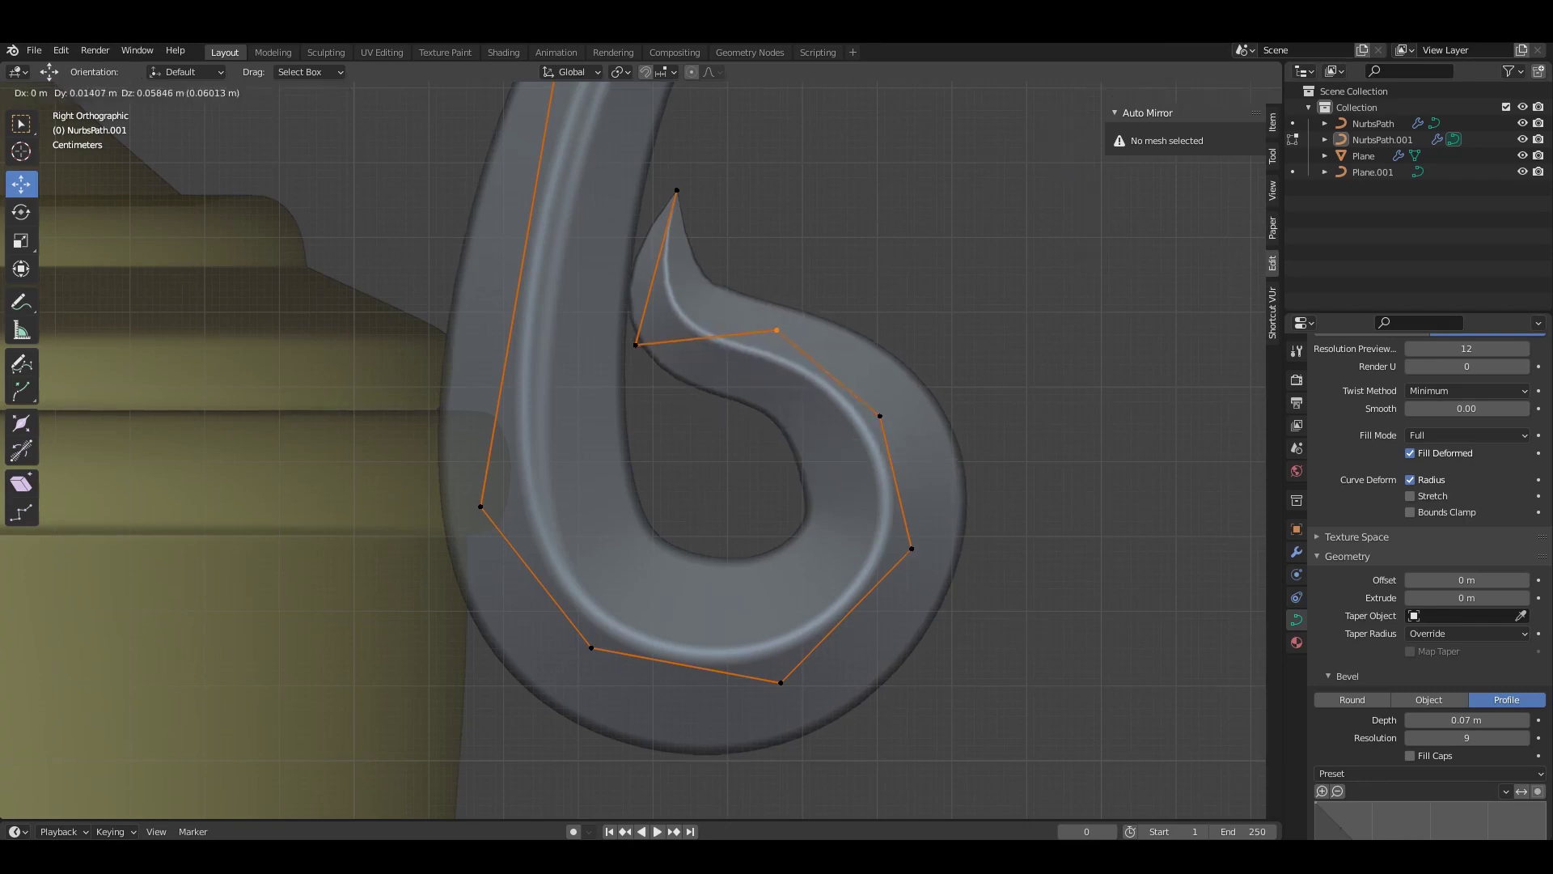
{"action": "left_click", "coordinate": [775, 344]}
Reposition another curl point and the scroll's bottom control point.
{"action": "left_click_drag", "start_coordinate": [833, 347], "coordinate": [937, 485]}
{"action": "key", "text": "g"}
{"action": "key", "text": "Return"}
{"action": "middle_click_drag", "start_coordinate": [728, 485], "coordinate": [766, 516], "text": "shift"}
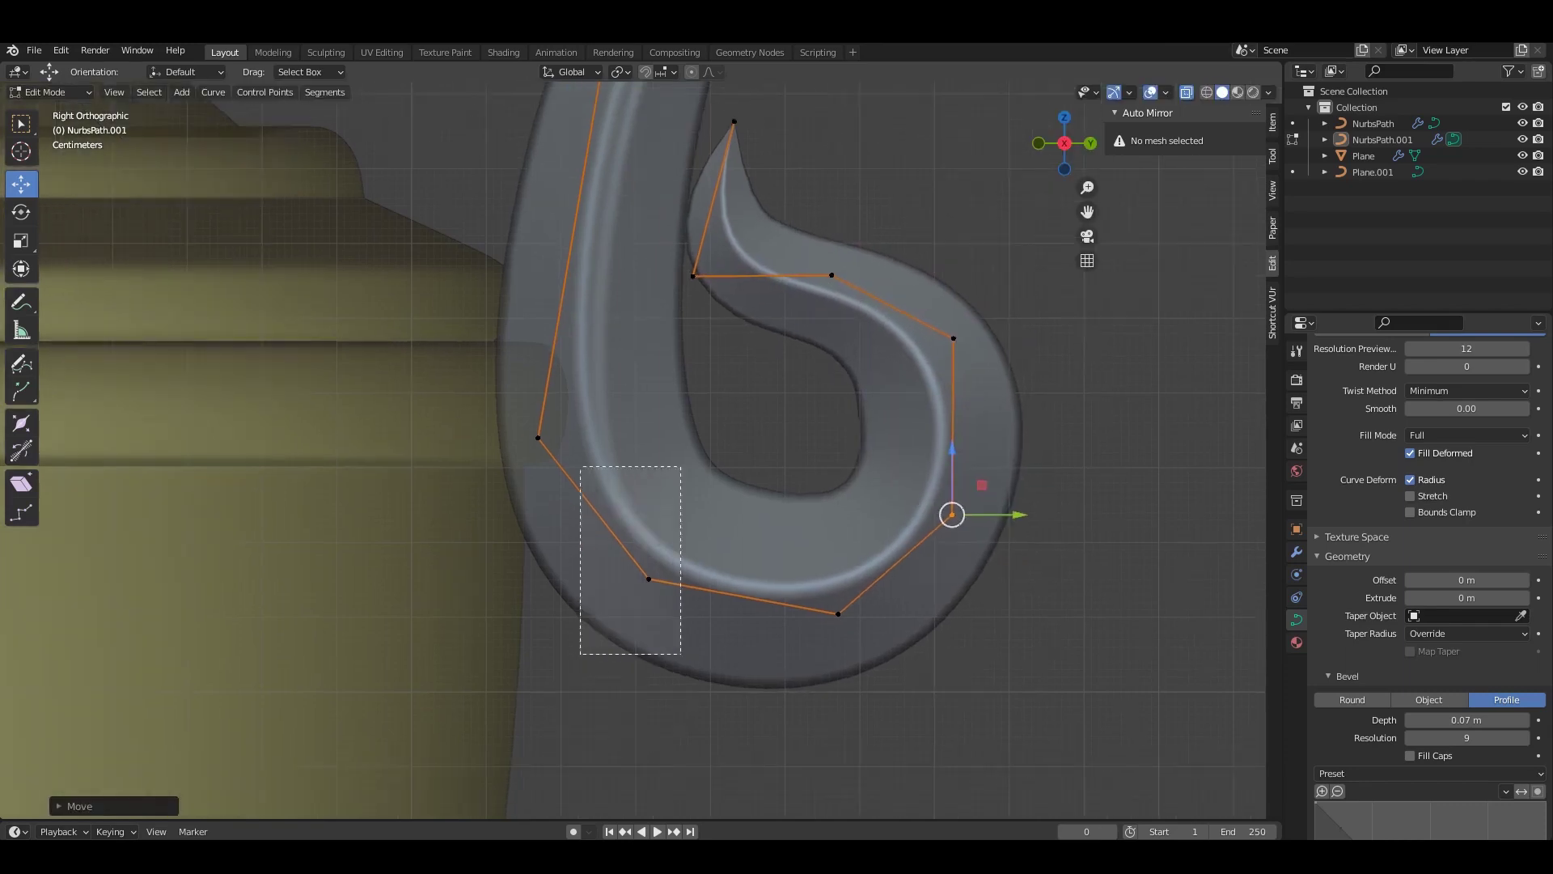
{"action": "left_click", "coordinate": [673, 376]}
{"action": "key", "text": "g"}
{"action": "key", "text": "Return"}
Adjust the lower-left and right-side scroll points, changing thickness at the right-side point.
{"action": "middle_click_drag", "start_coordinate": [648, 679], "coordinate": [652, 532], "text": "shift"}
{"action": "left_click", "coordinate": [634, 531]}
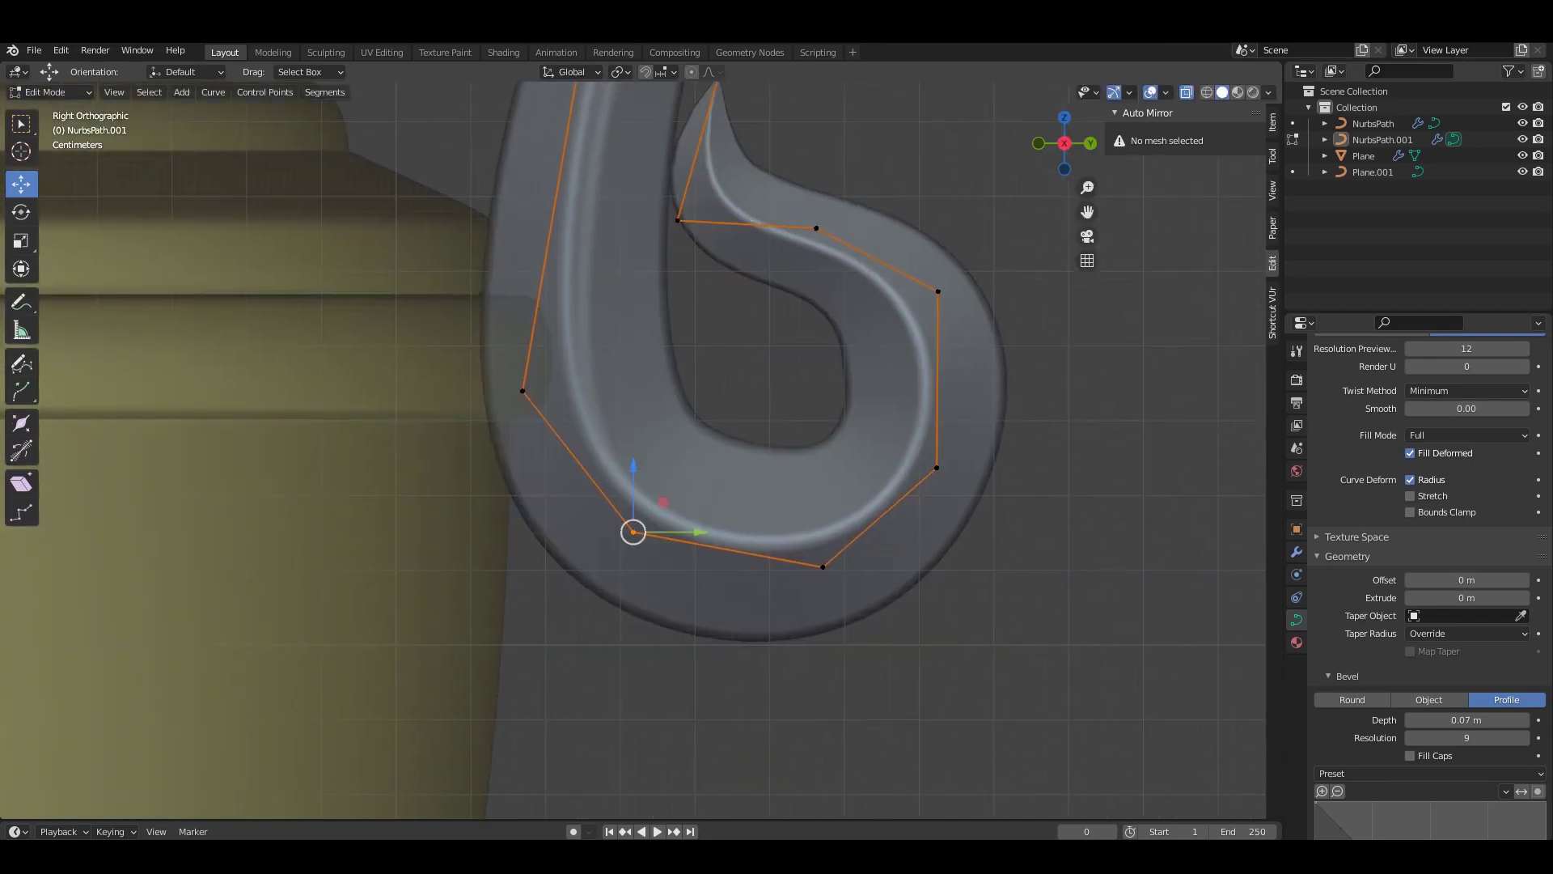
{"action": "key", "text": "Return"}
{"action": "middle_click_drag", "start_coordinate": [1087, 584], "coordinate": [1061, 674], "text": "shift"}
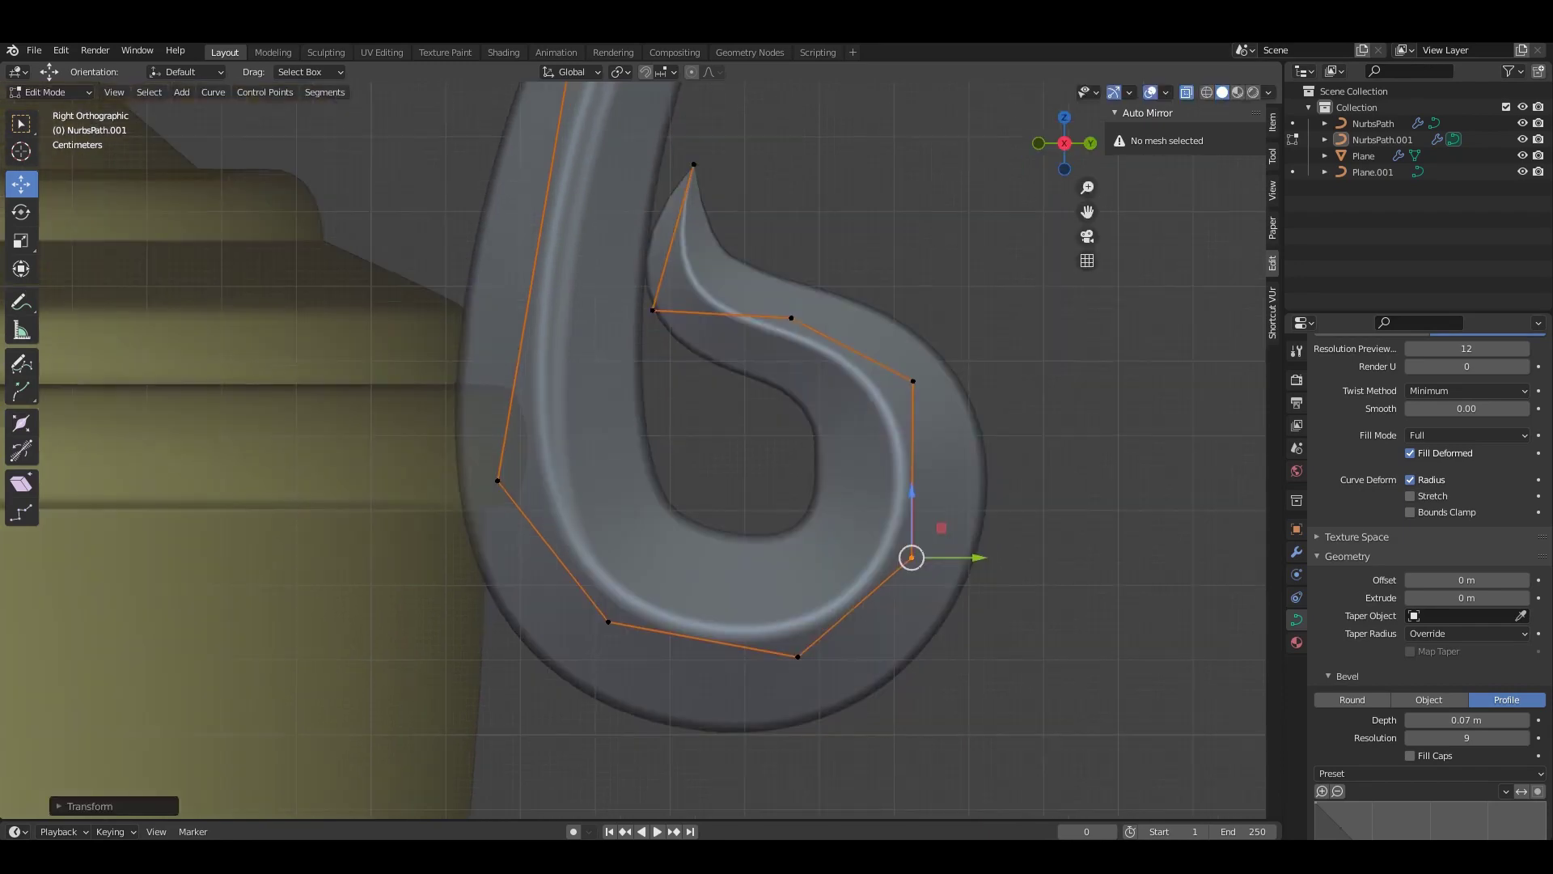
{"action": "left_click", "coordinate": [913, 381]}
{"action": "key", "text": "g"}
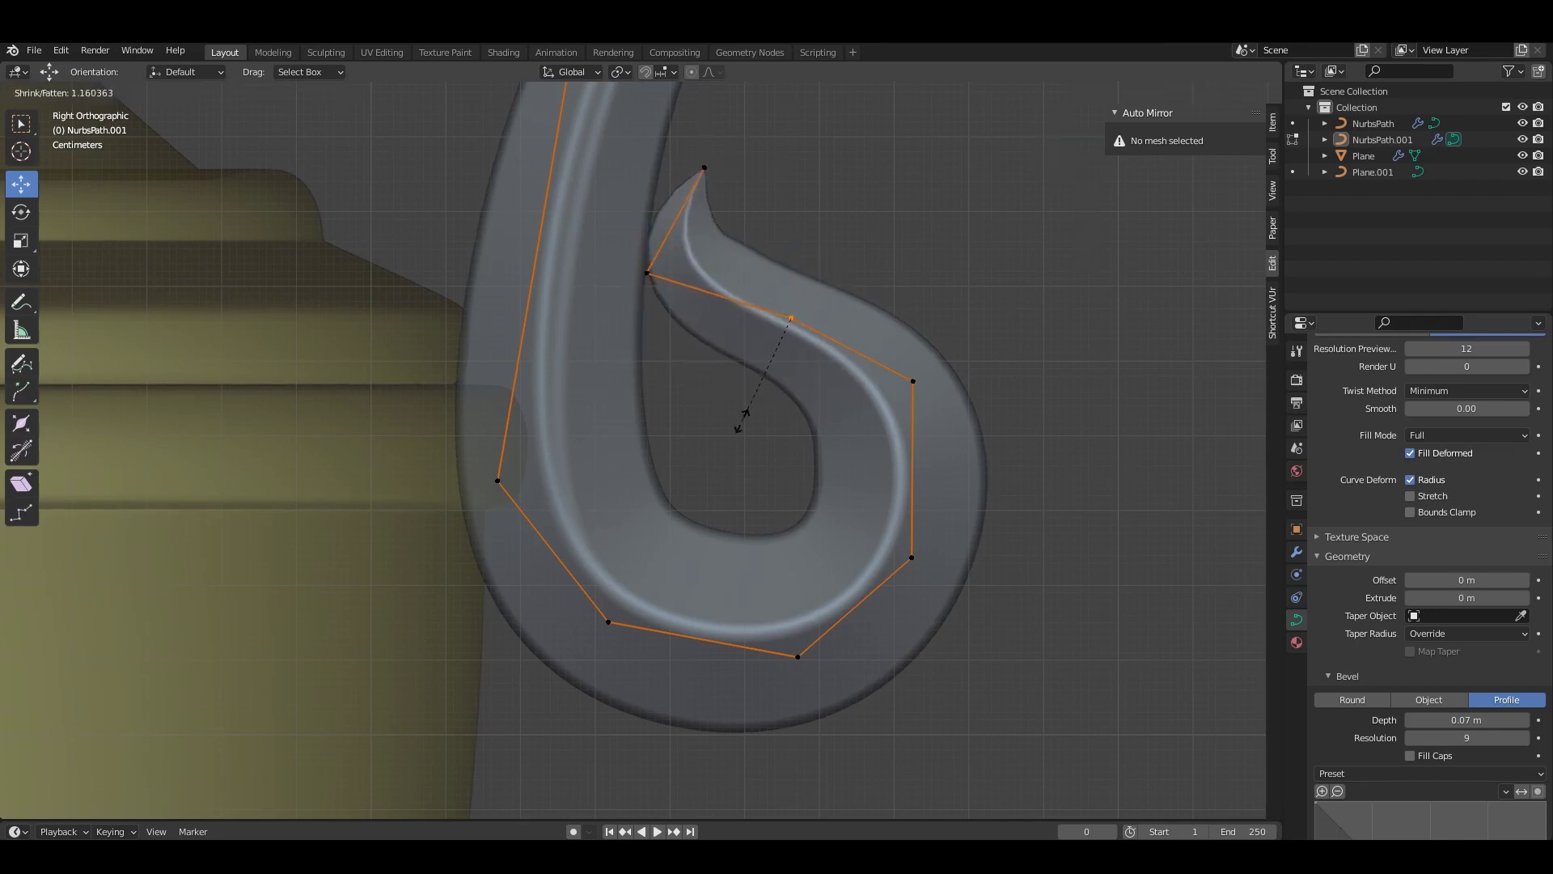
{"action": "key", "text": "Return"}
{"action": "left_click", "coordinate": [791, 317]}
{"action": "key", "text": "g"}
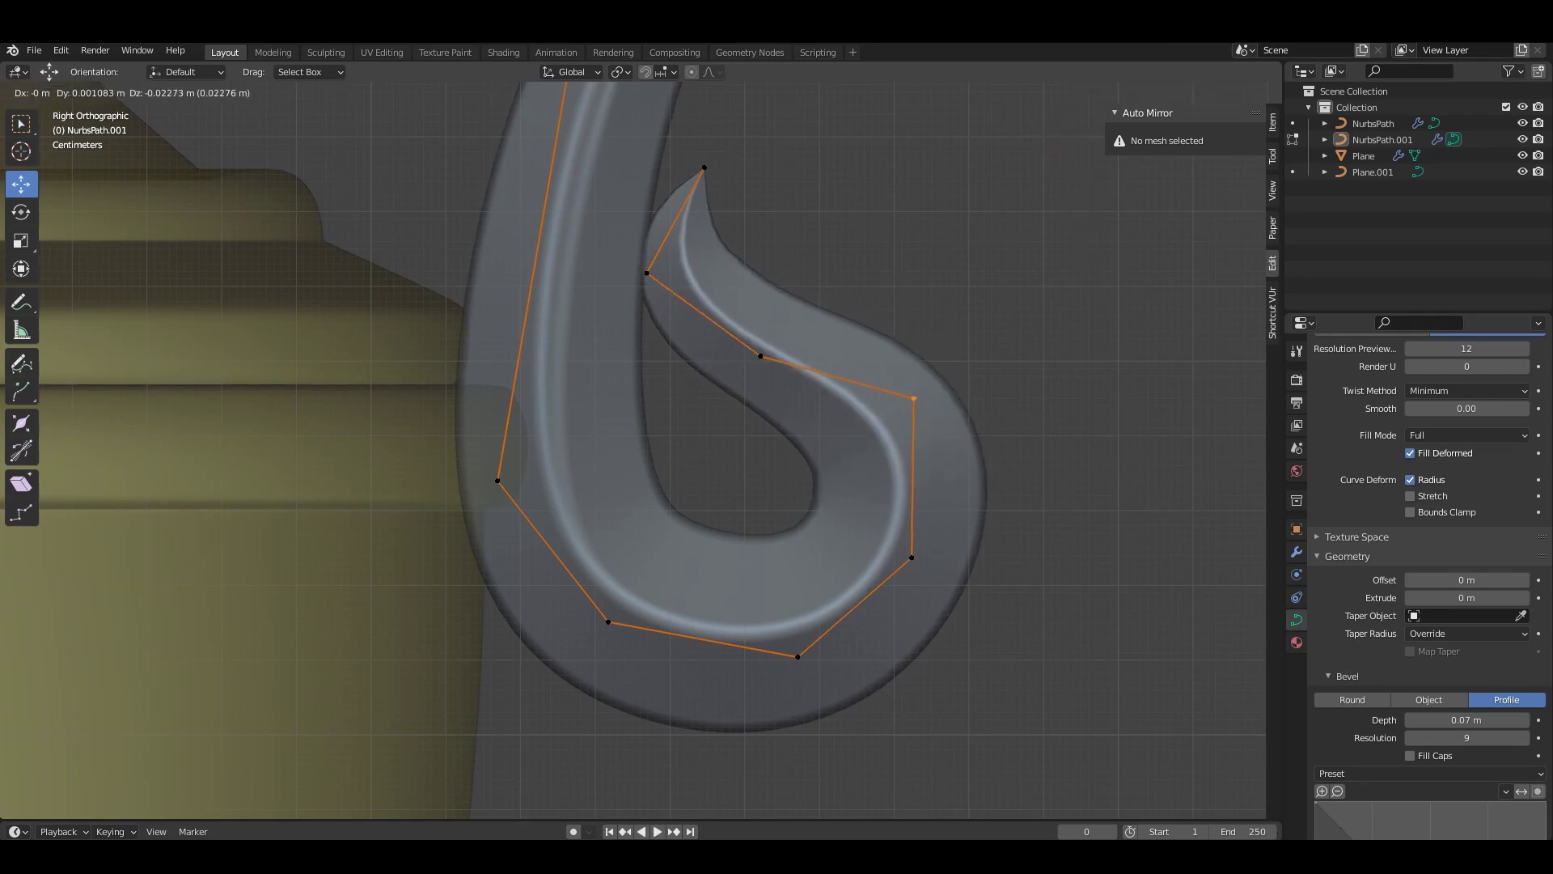
Bring the lower scroll into view and move its lower-left control point.
{"action": "middle_click_drag", "start_coordinate": [914, 398], "coordinate": [925, 297], "text": "shift"}
{"action": "left_click", "coordinate": [619, 522]}
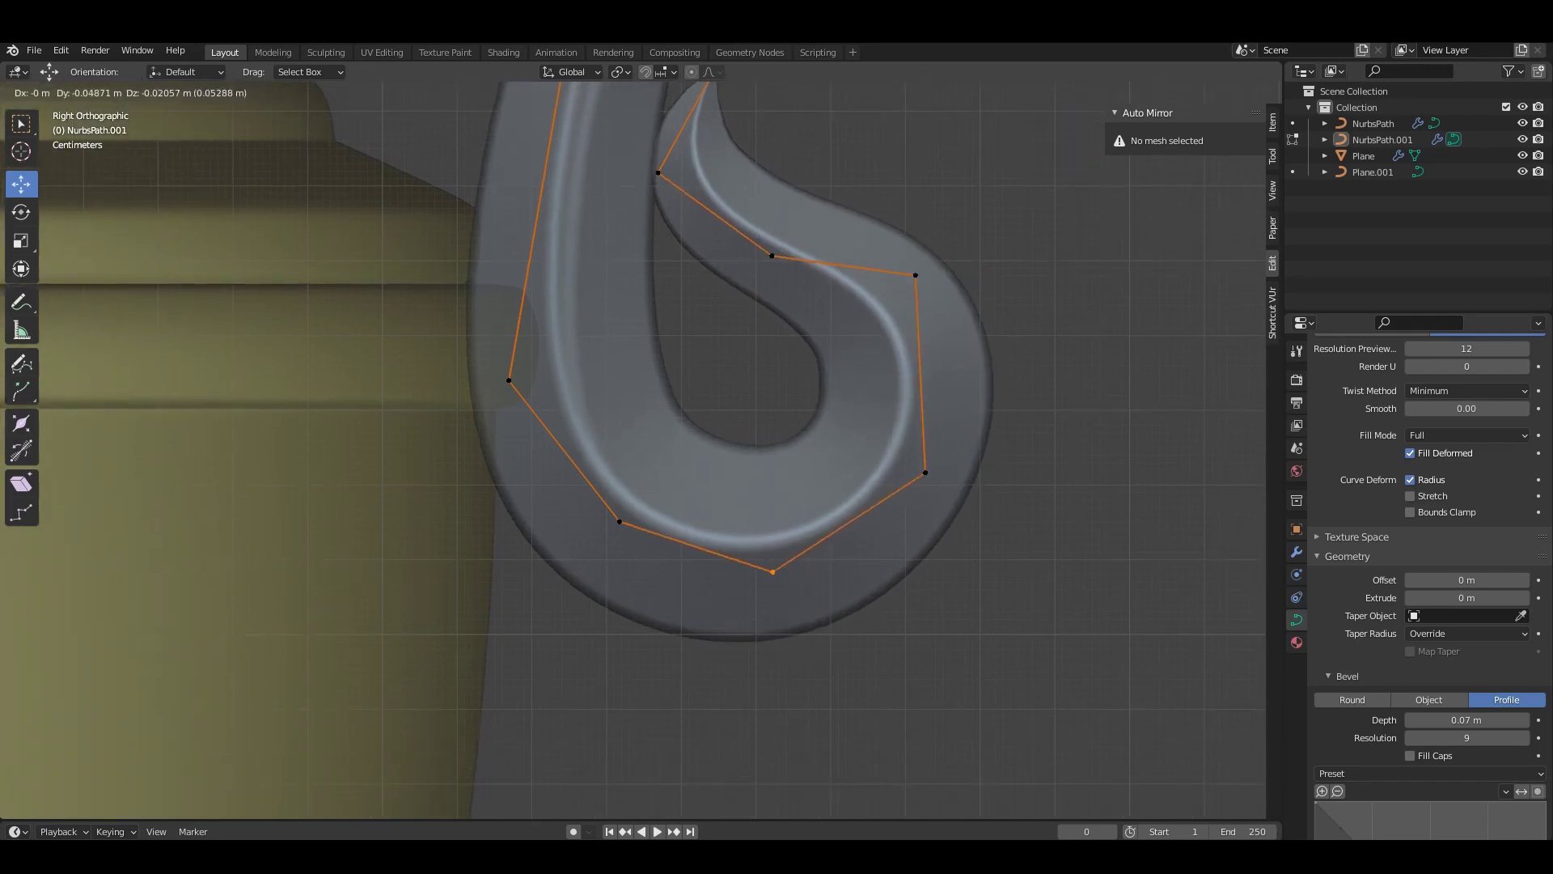
{"action": "key", "text": "g"}
{"action": "scroll", "coordinate": [624, 518], "scroll_direction": "down", "scroll_amount": 2}
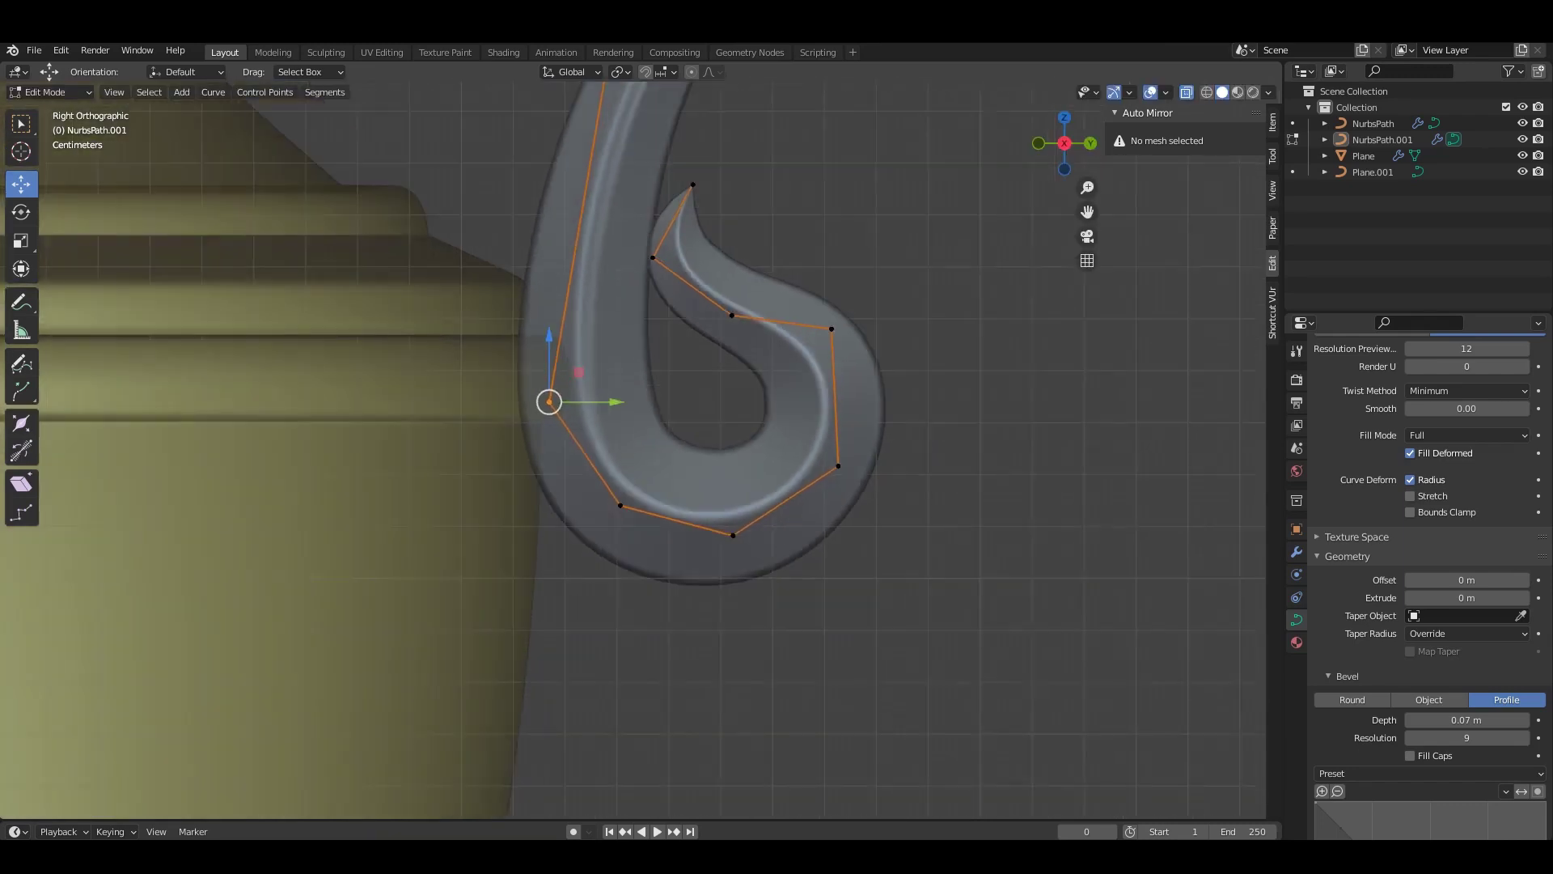
{"action": "scroll", "coordinate": [625, 518], "scroll_direction": "down", "scroll_amount": 3}
{"action": "scroll", "coordinate": [625, 518], "scroll_direction": "up", "scroll_amount": 4}
{"action": "left_click", "coordinate": [625, 518]}
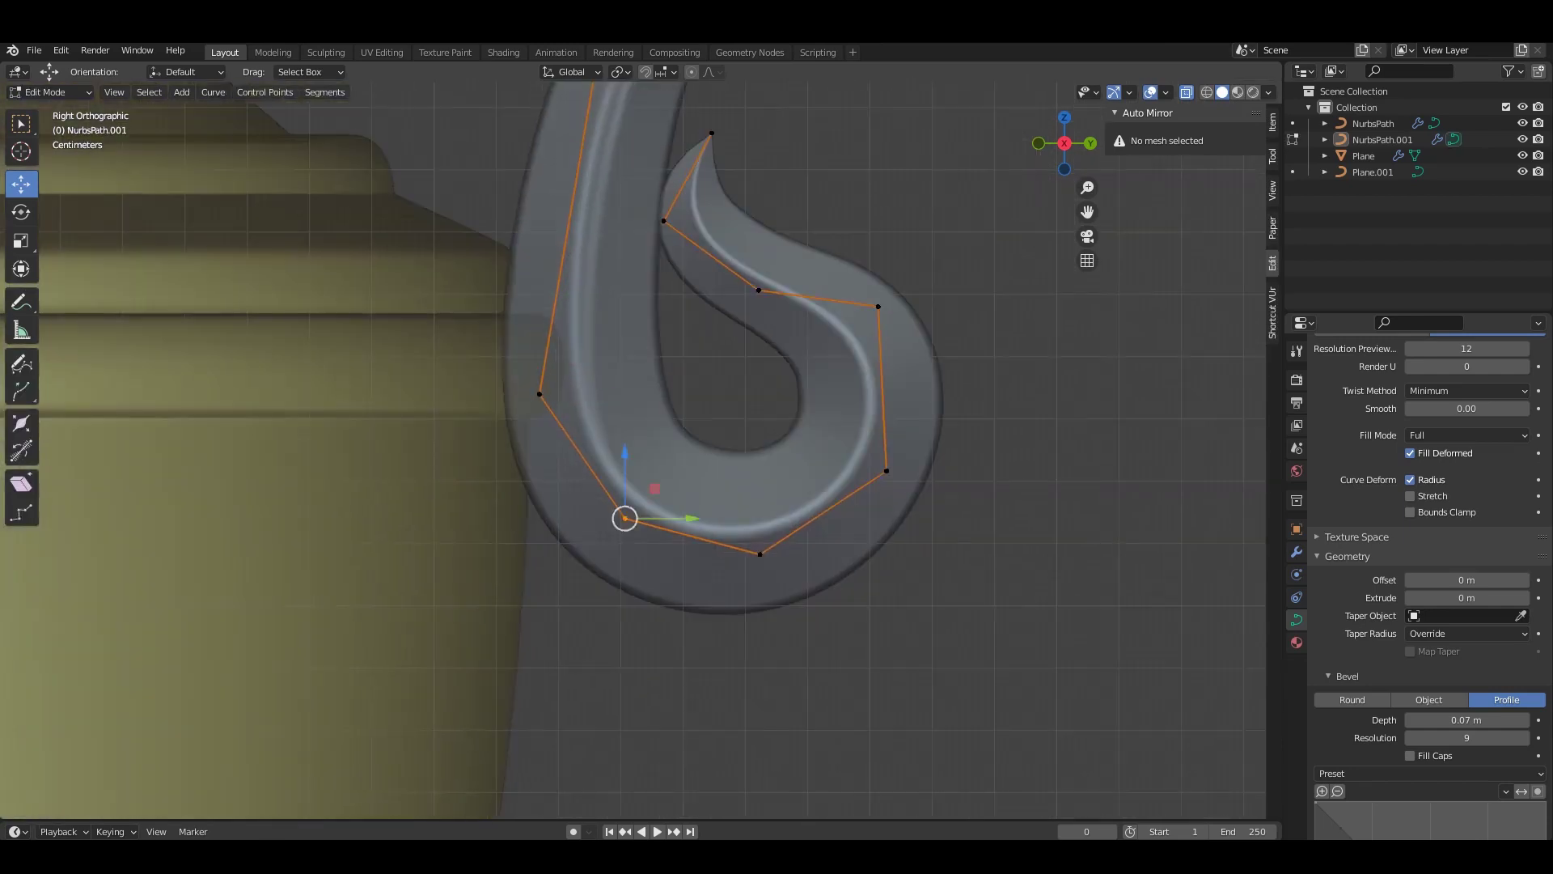
Shrink the radius at the curl's upper-left control point with Alt+S, then leave Edit Mode.
{"action": "left_click", "coordinate": [699, 602]}
{"action": "middle_click_drag", "start_coordinate": [698, 601], "coordinate": [699, 686], "text": "shift"}
{"action": "left_click_drag", "start_coordinate": [475, 375], "coordinate": [624, 599]}
{"action": "key", "text": "alt+s"}
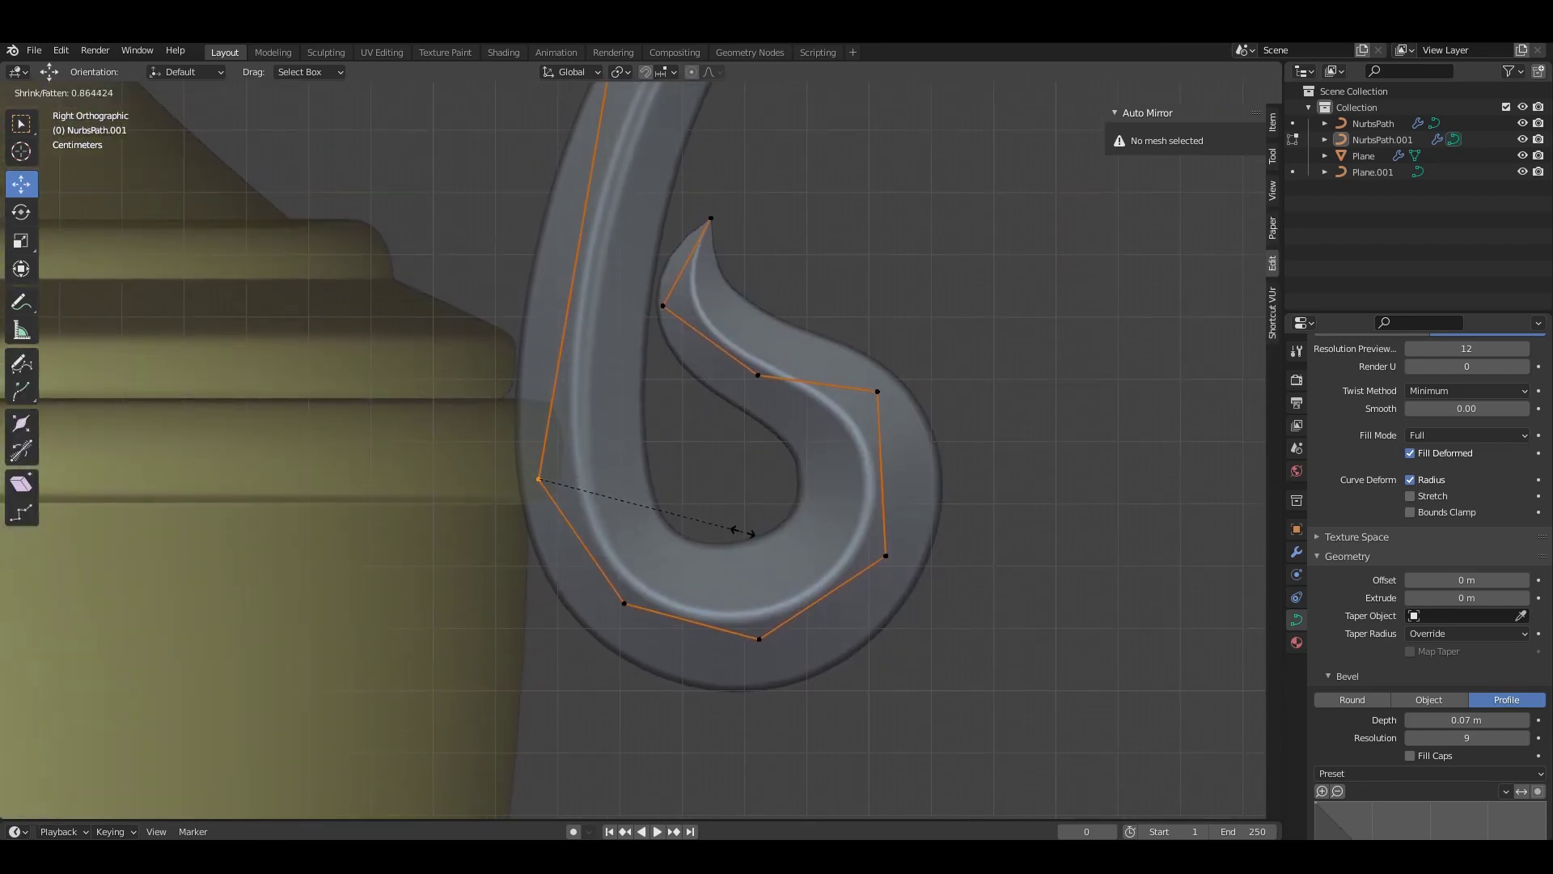
{"action": "left_click", "coordinate": [744, 531]}
{"action": "mouse_move", "coordinate": [624, 603]}
{"action": "middle_mouse_down", "text": "shift"}
{"action": "mouse_move", "coordinate": [625, 521]}
{"action": "mouse_move", "coordinate": [566, 469]}
{"action": "middle_mouse_up", "text": "shift"}
{"action": "left_click", "coordinate": [625, 522]}
{"action": "scroll", "coordinate": [626, 522], "scroll_direction": "down", "scroll_amount": 2}
{"action": "key", "text": "Tab"}
{"action": "scroll", "coordinate": [626, 522], "scroll_direction": "down", "scroll_amount": 5}
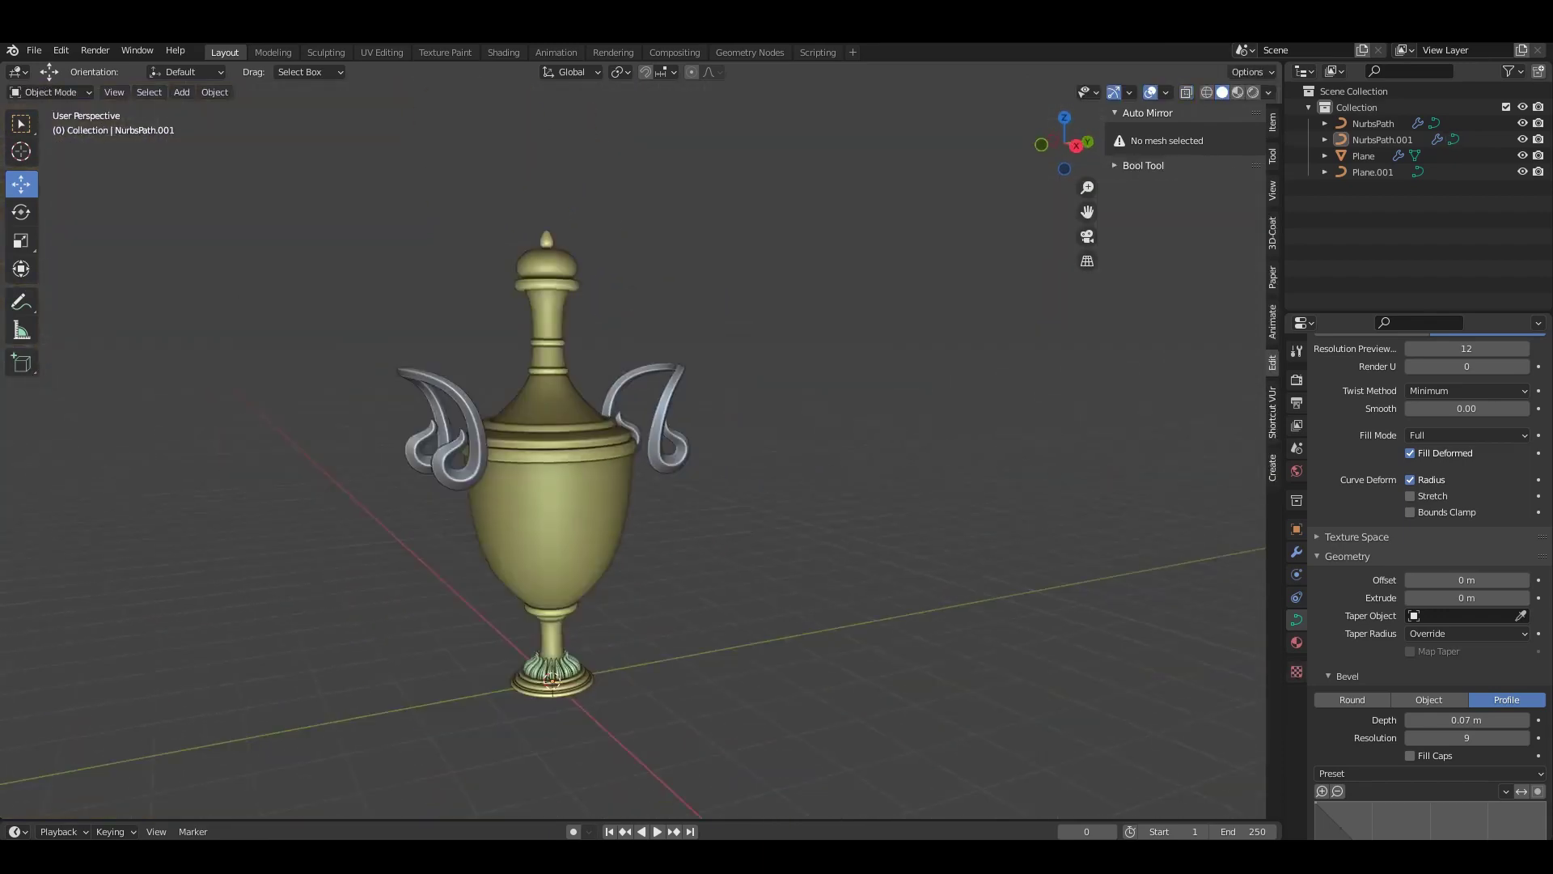
In top view, move the whole handle curve along Y toward the vase body.
{"action": "key", "text": "KP_1"}
{"action": "key", "text": "Tab"}
{"action": "key", "text": "KP_7"}
{"action": "scroll", "coordinate": [632, 436], "scroll_direction": "up", "scroll_amount": 4}
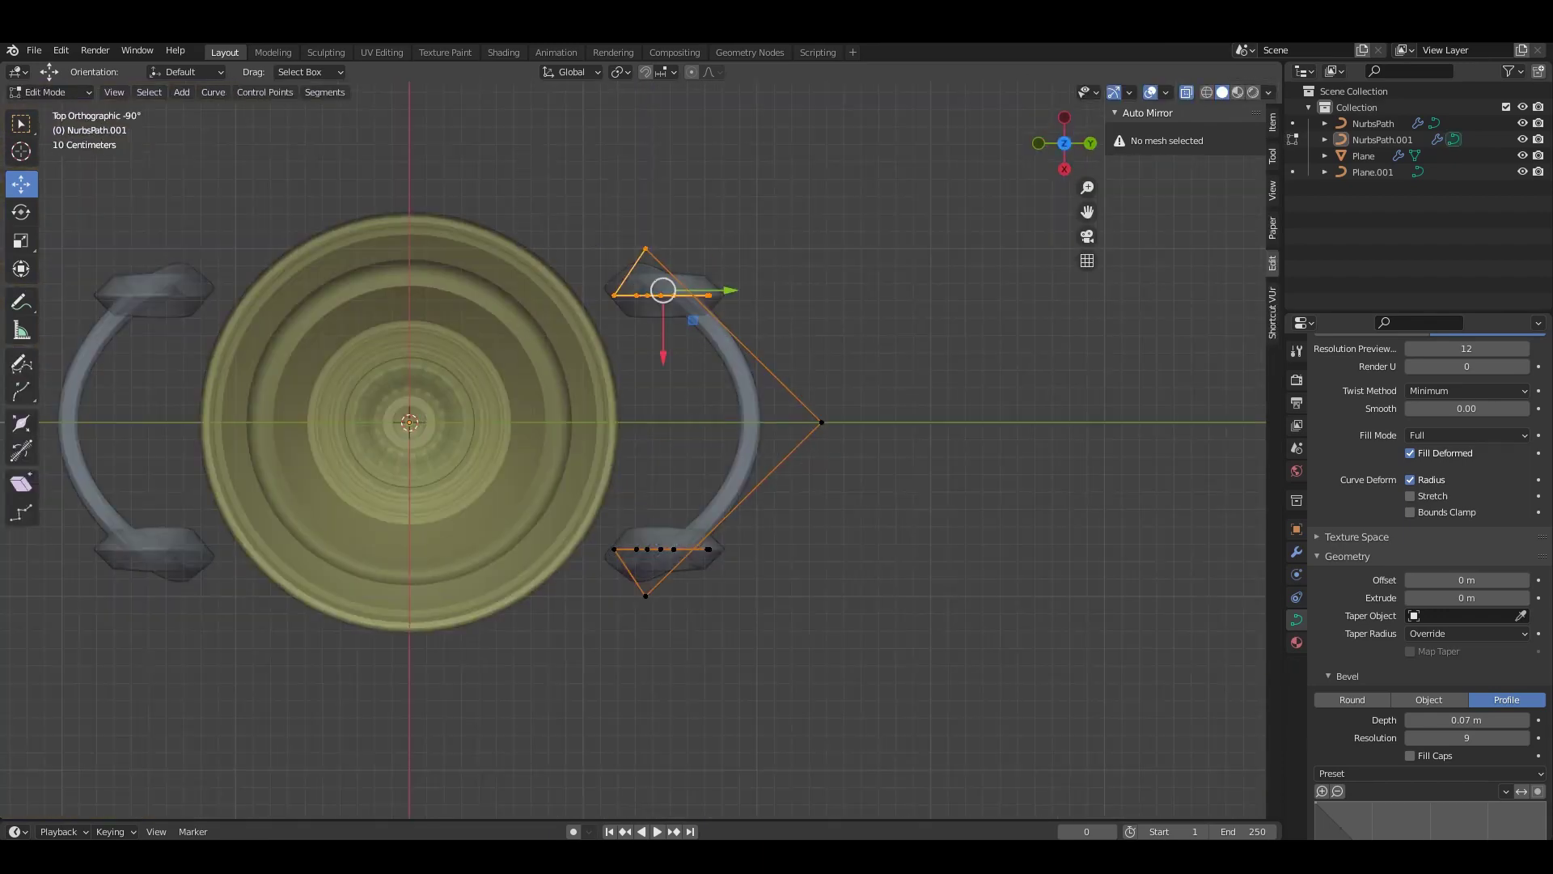
{"action": "key", "text": "a"}
{"action": "key", "text": "g"}
{"action": "key", "text": "y"}
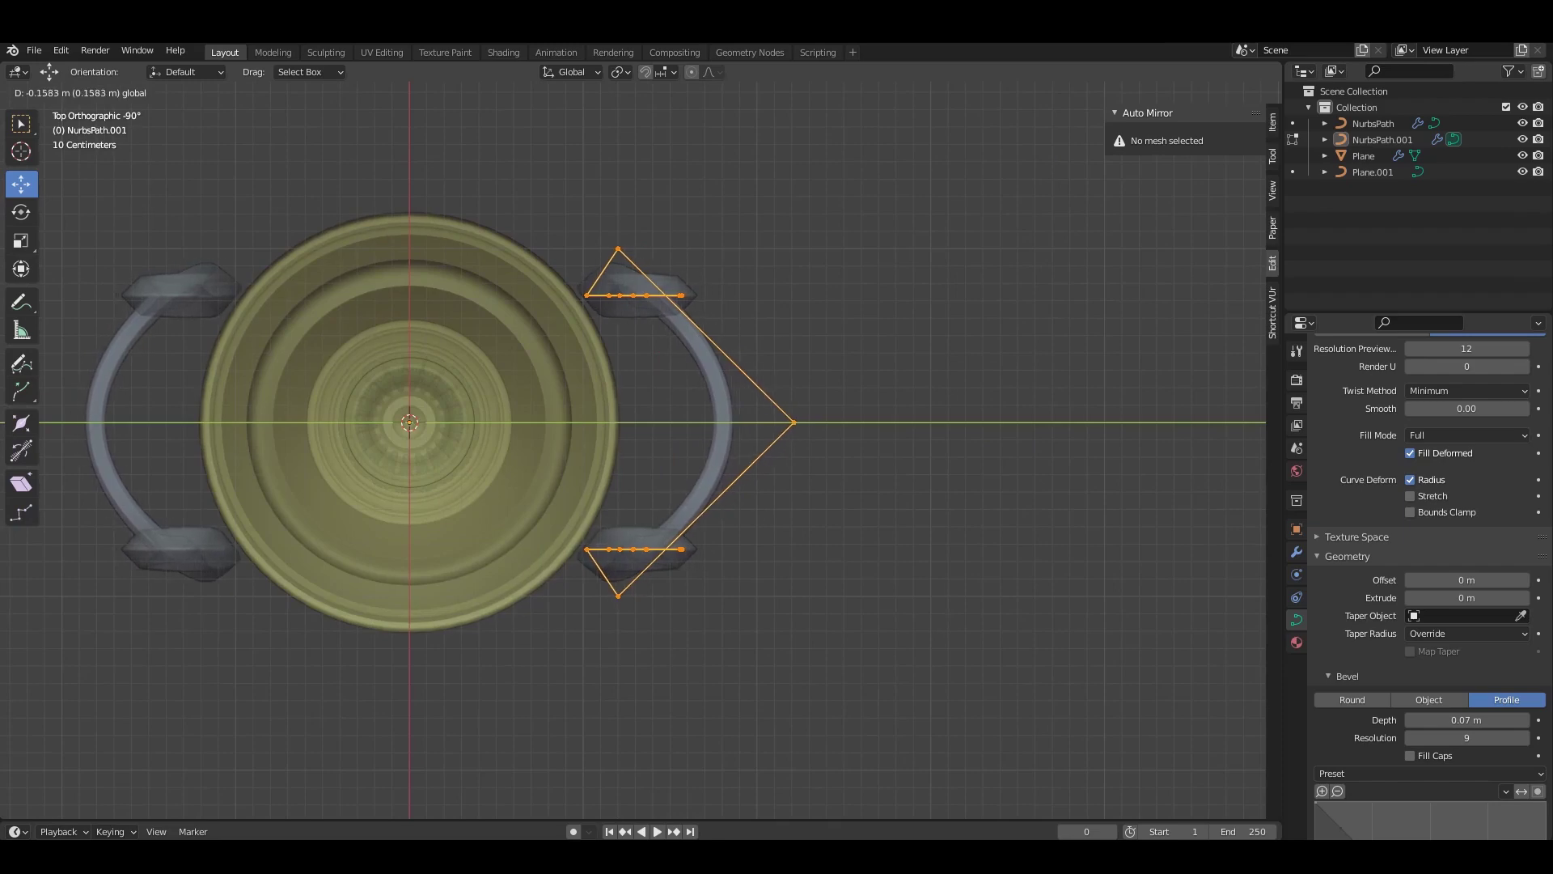
{"action": "key", "text": "Return"}
{"action": "key", "text": "KP_1"}
In Right Ortho view, reposition the curl's inner control point.
{"action": "middle_click_drag", "start_coordinate": [631, 437], "coordinate": [566, 404]}
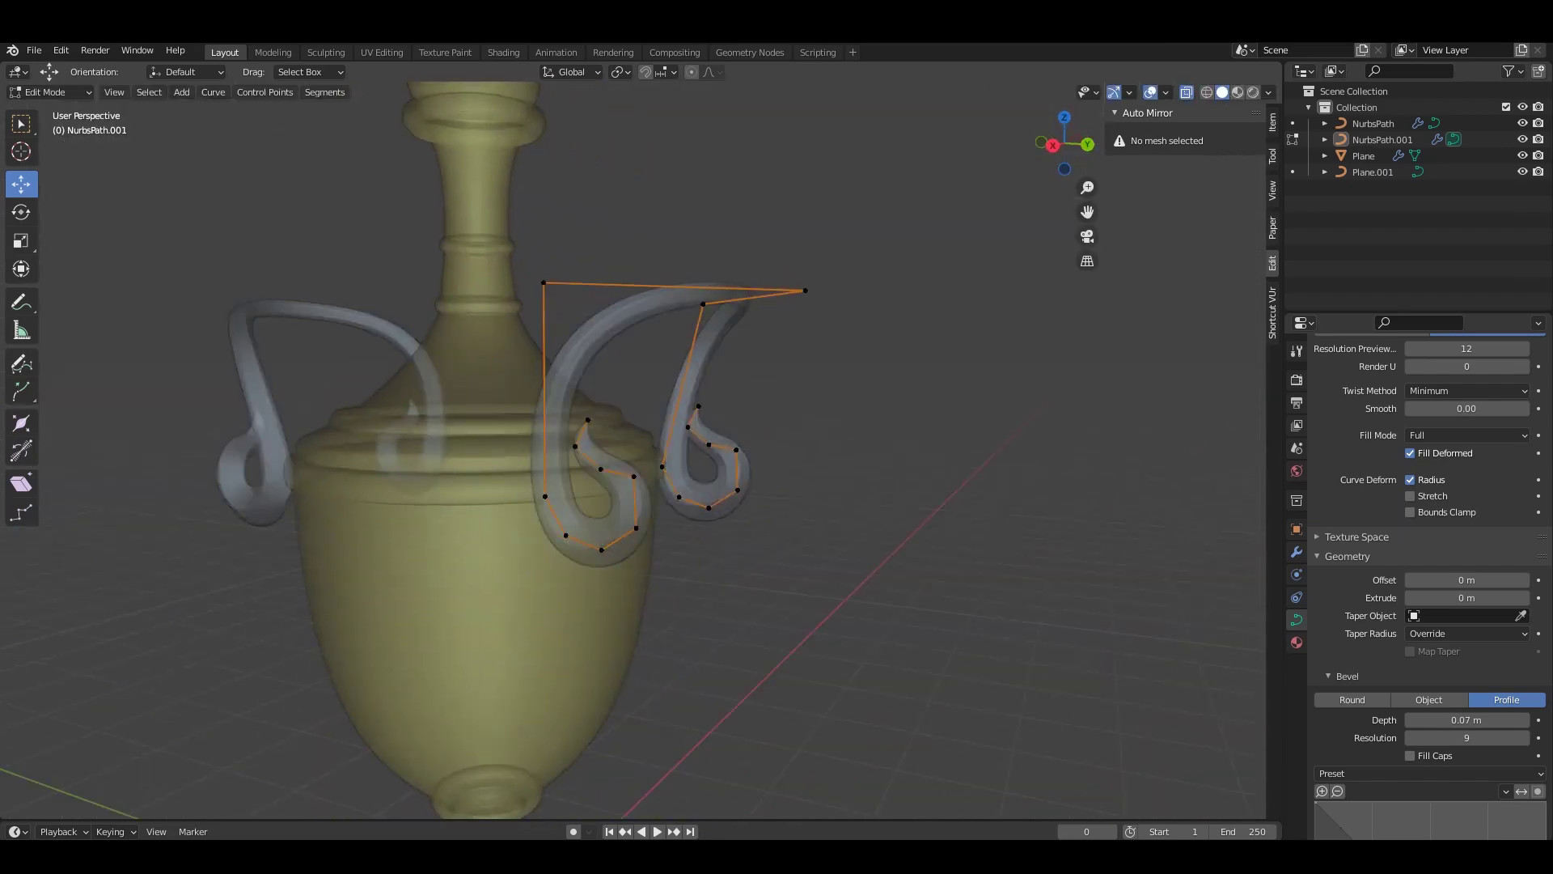
{"action": "key", "text": "Tab"}
{"action": "scroll", "coordinate": [631, 436], "scroll_direction": "up", "scroll_amount": 3}
{"action": "key", "text": "KP_3"}
{"action": "key", "text": "Tab"}
{"action": "scroll", "coordinate": [647, 453], "scroll_direction": "up", "scroll_amount": 4}
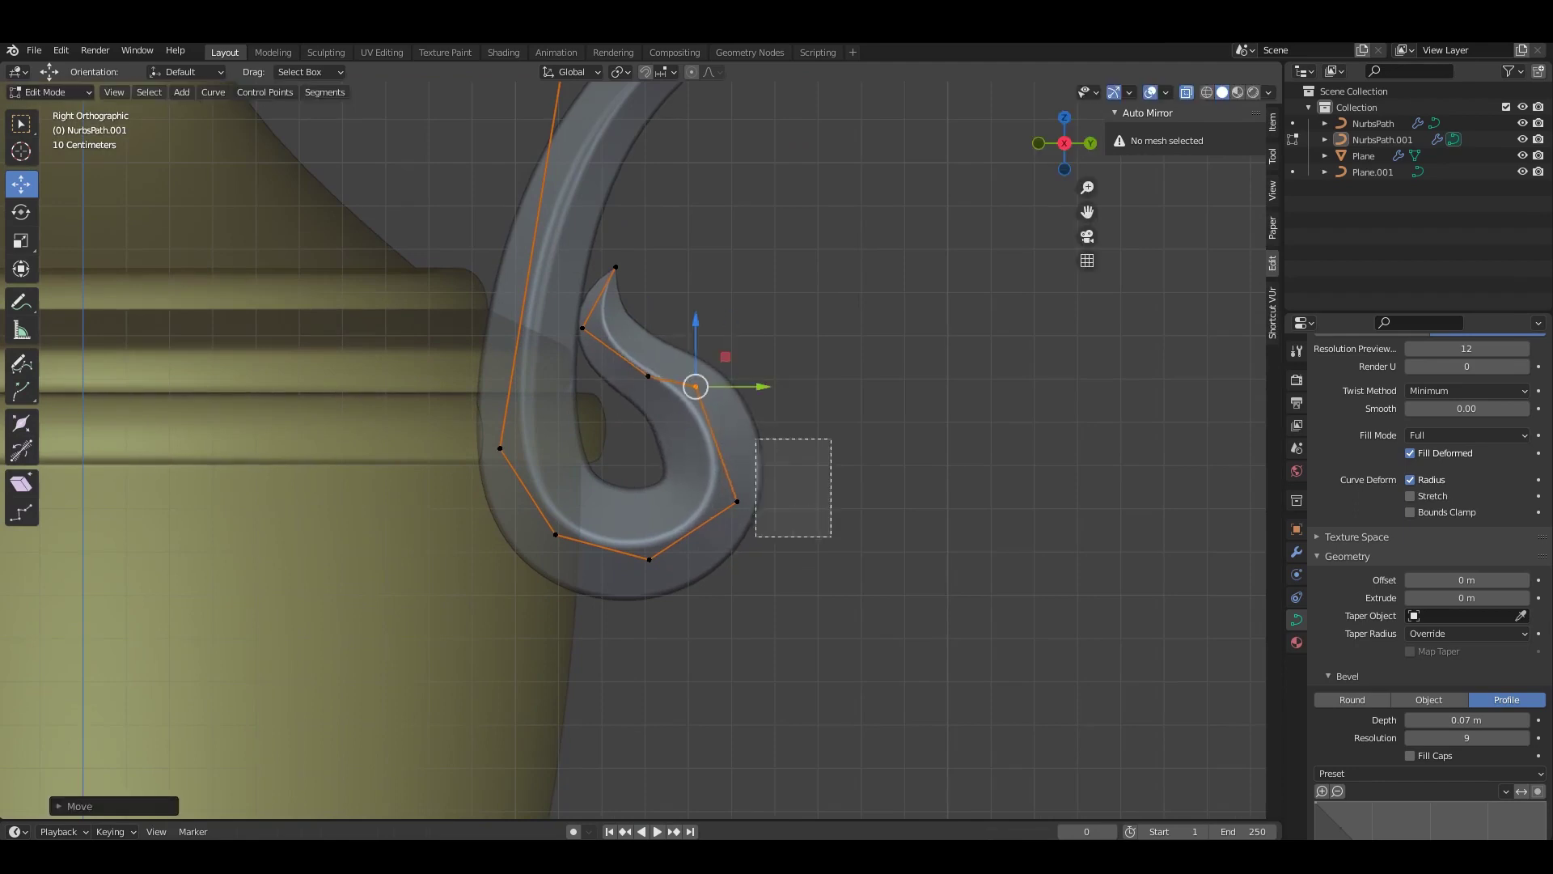
{"action": "left_click", "coordinate": [648, 376]}
{"action": "scroll", "coordinate": [648, 376], "scroll_direction": "up", "scroll_amount": 2}
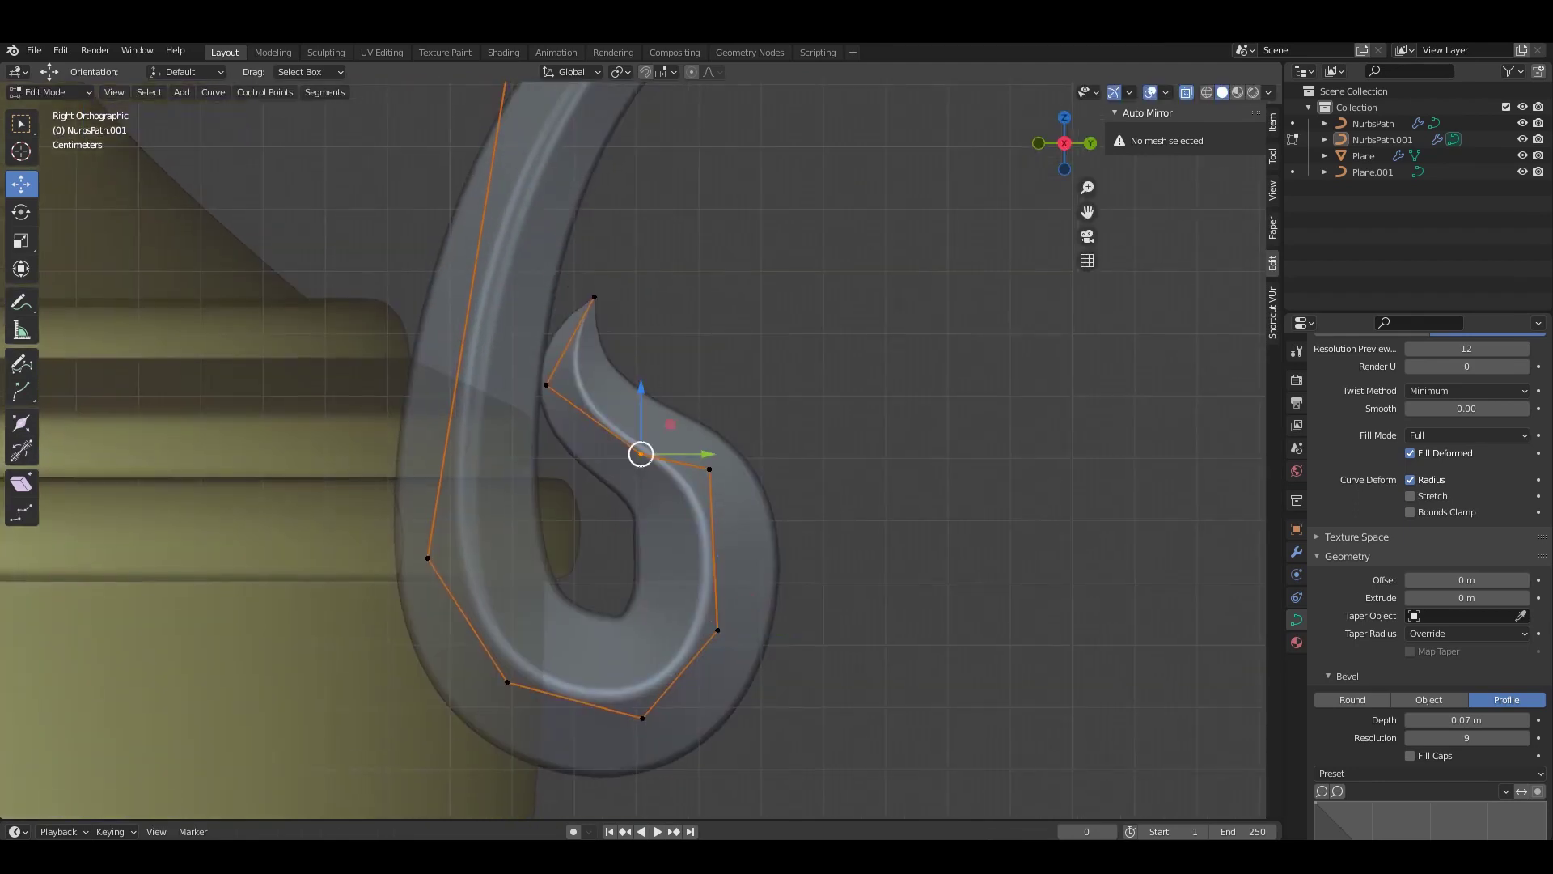
{"action": "key", "text": "Return"}
Move the lower-right and inner-curve control points to round the scroll curl.
{"action": "middle_click_drag", "start_coordinate": [700, 628], "coordinate": [760, 504], "text": "shift"}
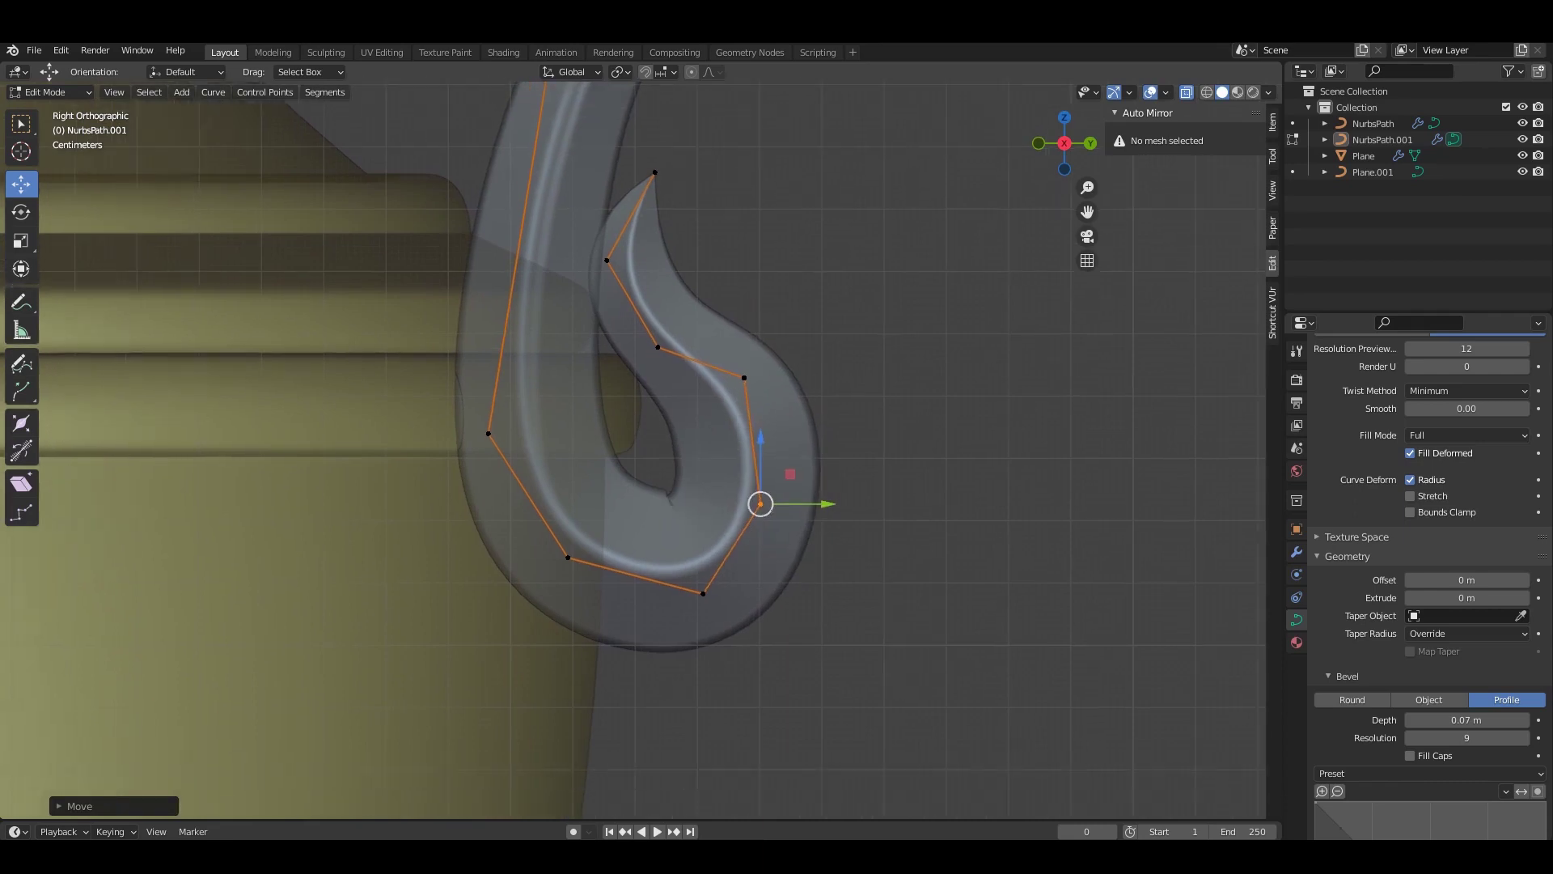
{"action": "scroll", "coordinate": [676, 603], "scroll_direction": "down", "scroll_amount": 1}
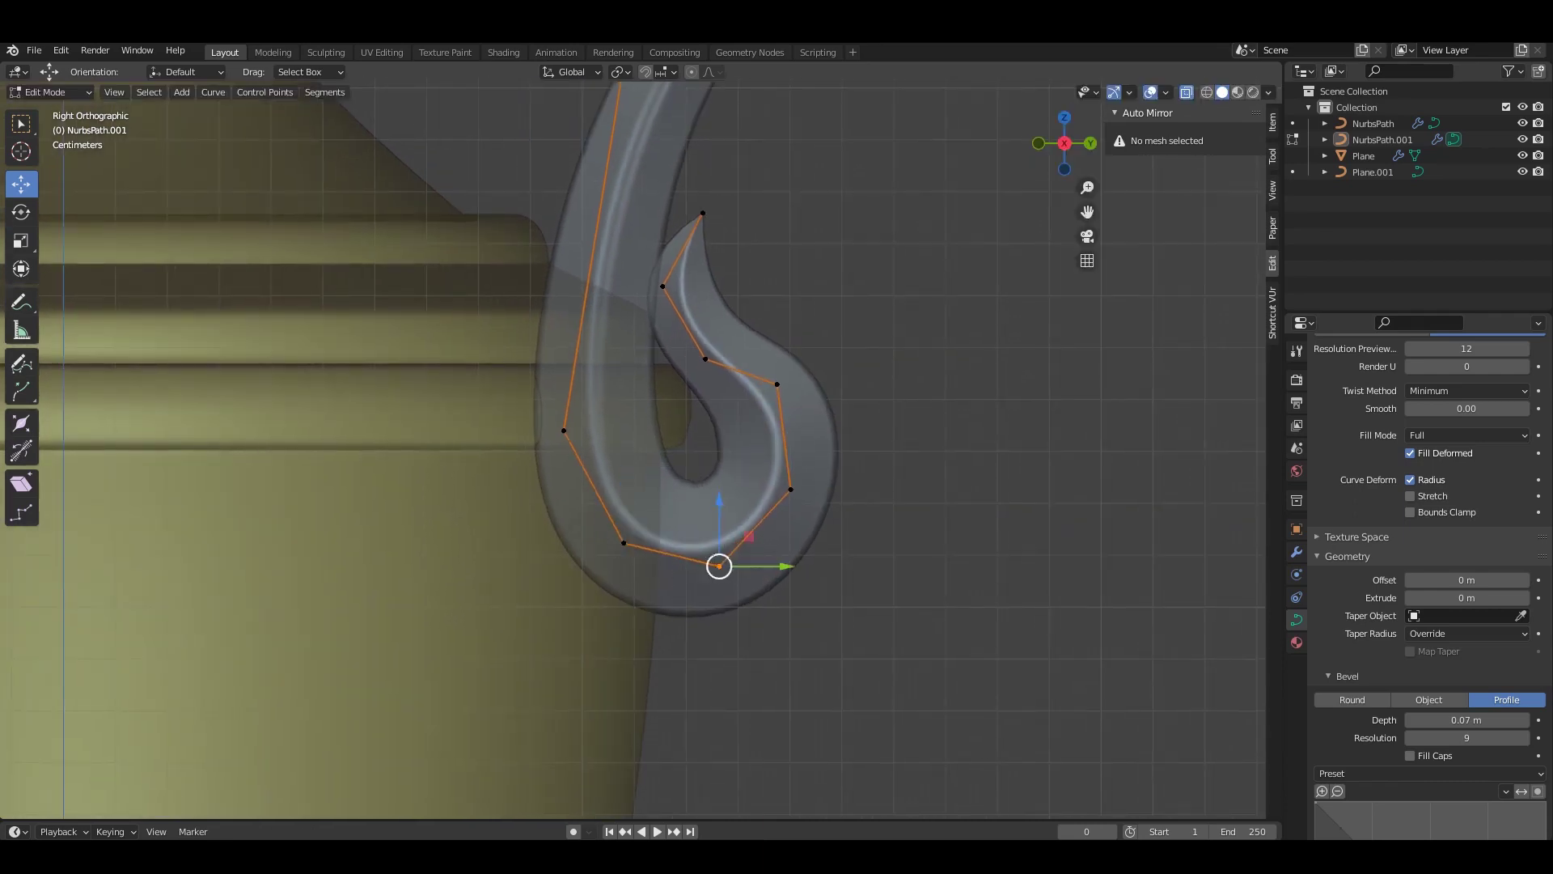
{"action": "key", "text": "Return"}
{"action": "middle_click_drag", "start_coordinate": [790, 489], "coordinate": [770, 543], "text": "shift"}
{"action": "middle_click_drag", "start_coordinate": [685, 412], "coordinate": [688, 491], "text": "shift"}
{"action": "left_click", "coordinate": [687, 491]}
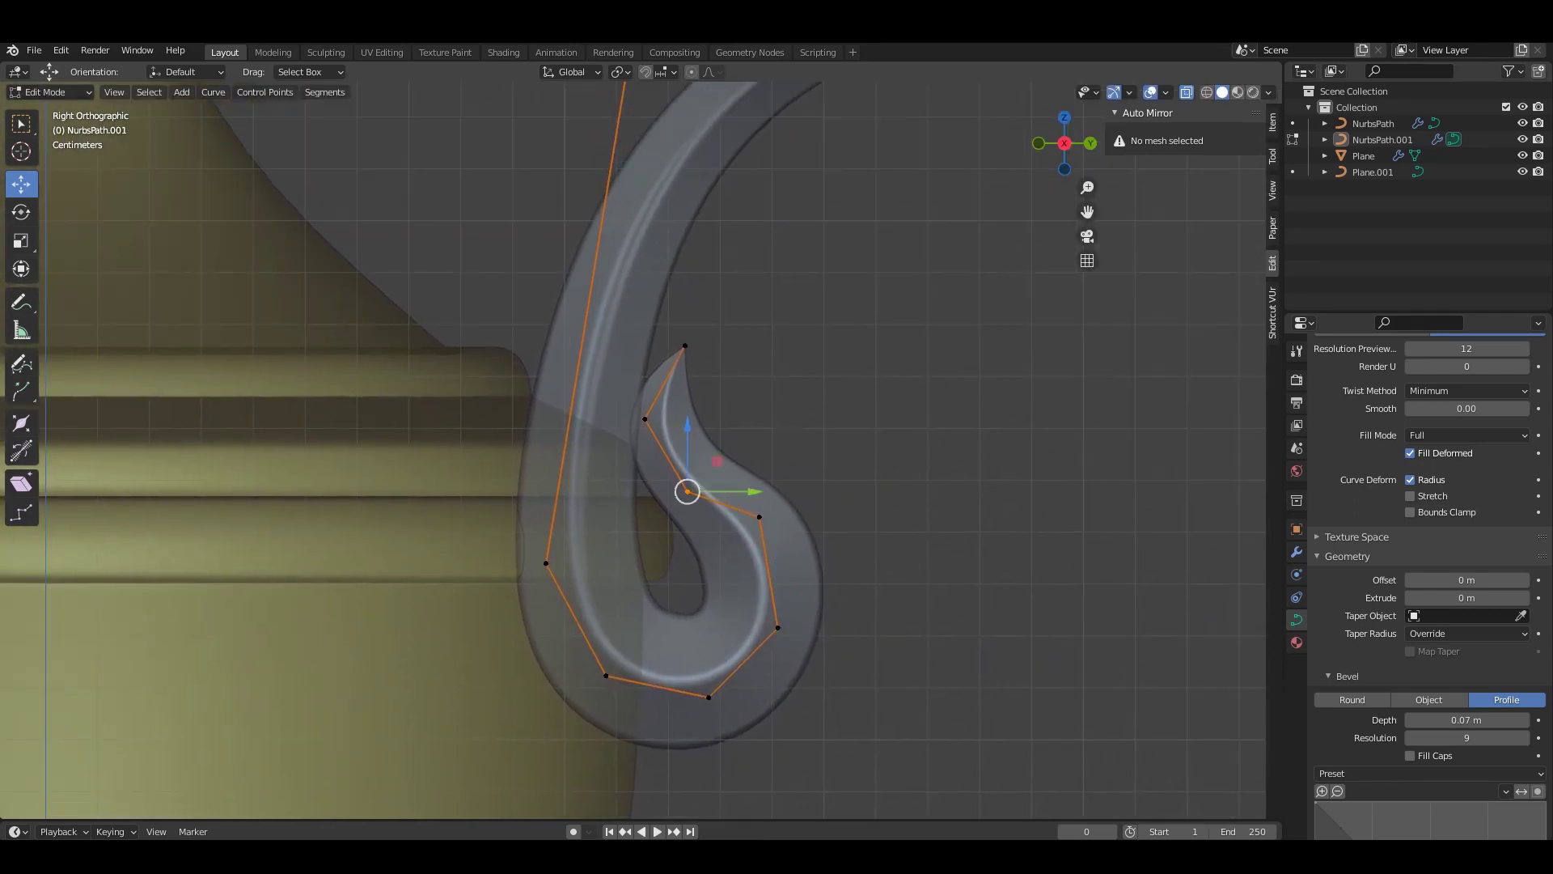
{"action": "key", "text": "Return"}
{"action": "scroll", "coordinate": [566, 502], "scroll_direction": "up", "scroll_amount": 2}
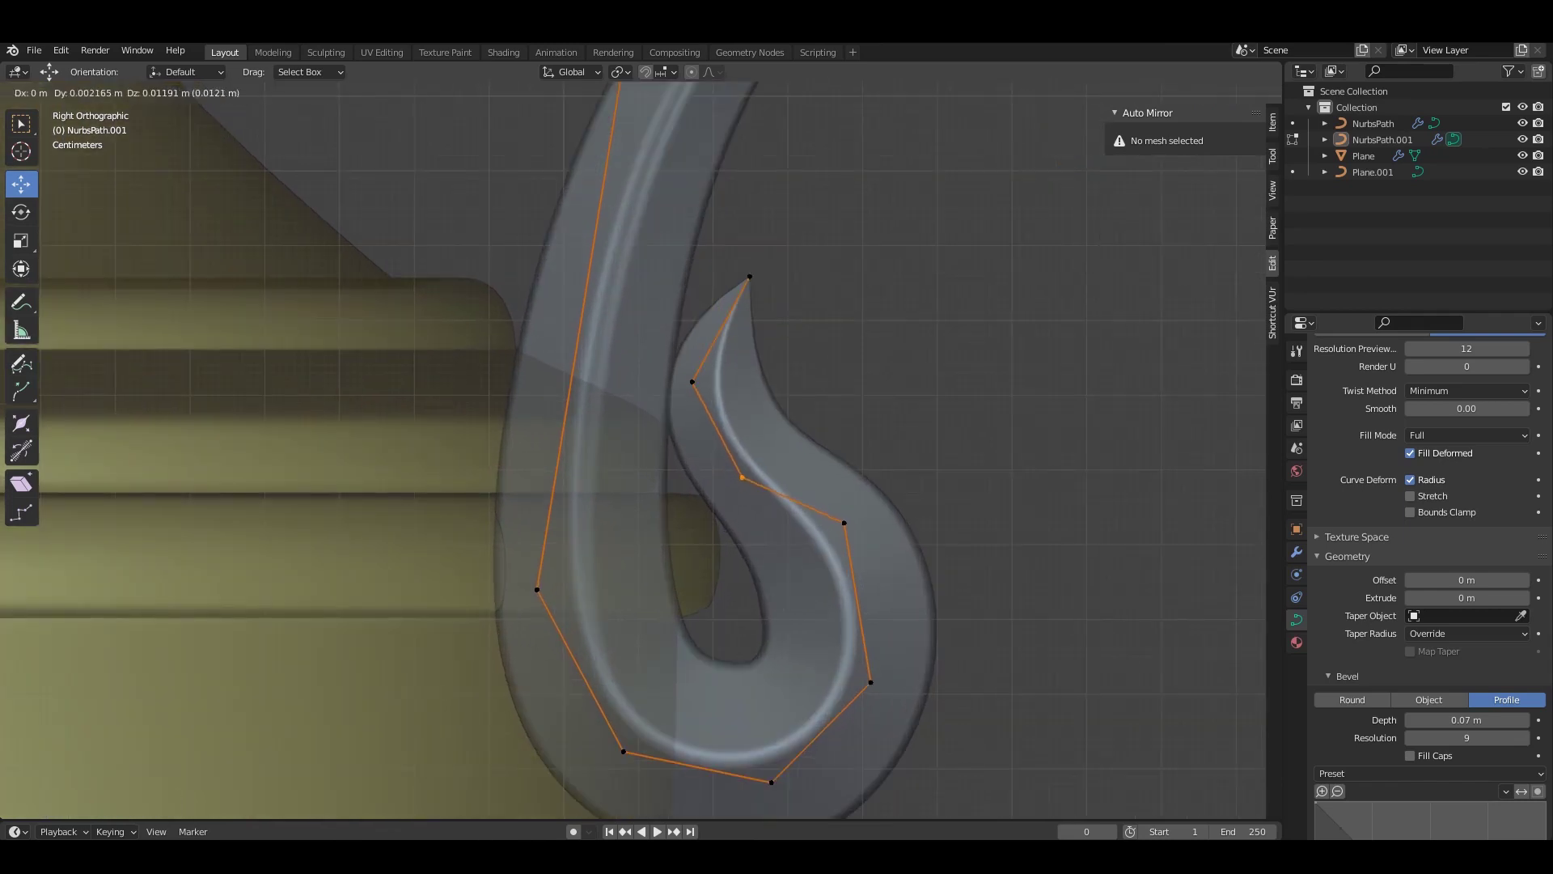
Reposition the curl's bottom control point and exit Edit Mode.
{"action": "left_click_drag", "start_coordinate": [807, 453], "coordinate": [888, 589]}
{"action": "middle_click_drag", "start_coordinate": [888, 589], "coordinate": [922, 547], "text": "shift"}
{"action": "left_click", "coordinate": [780, 441]}
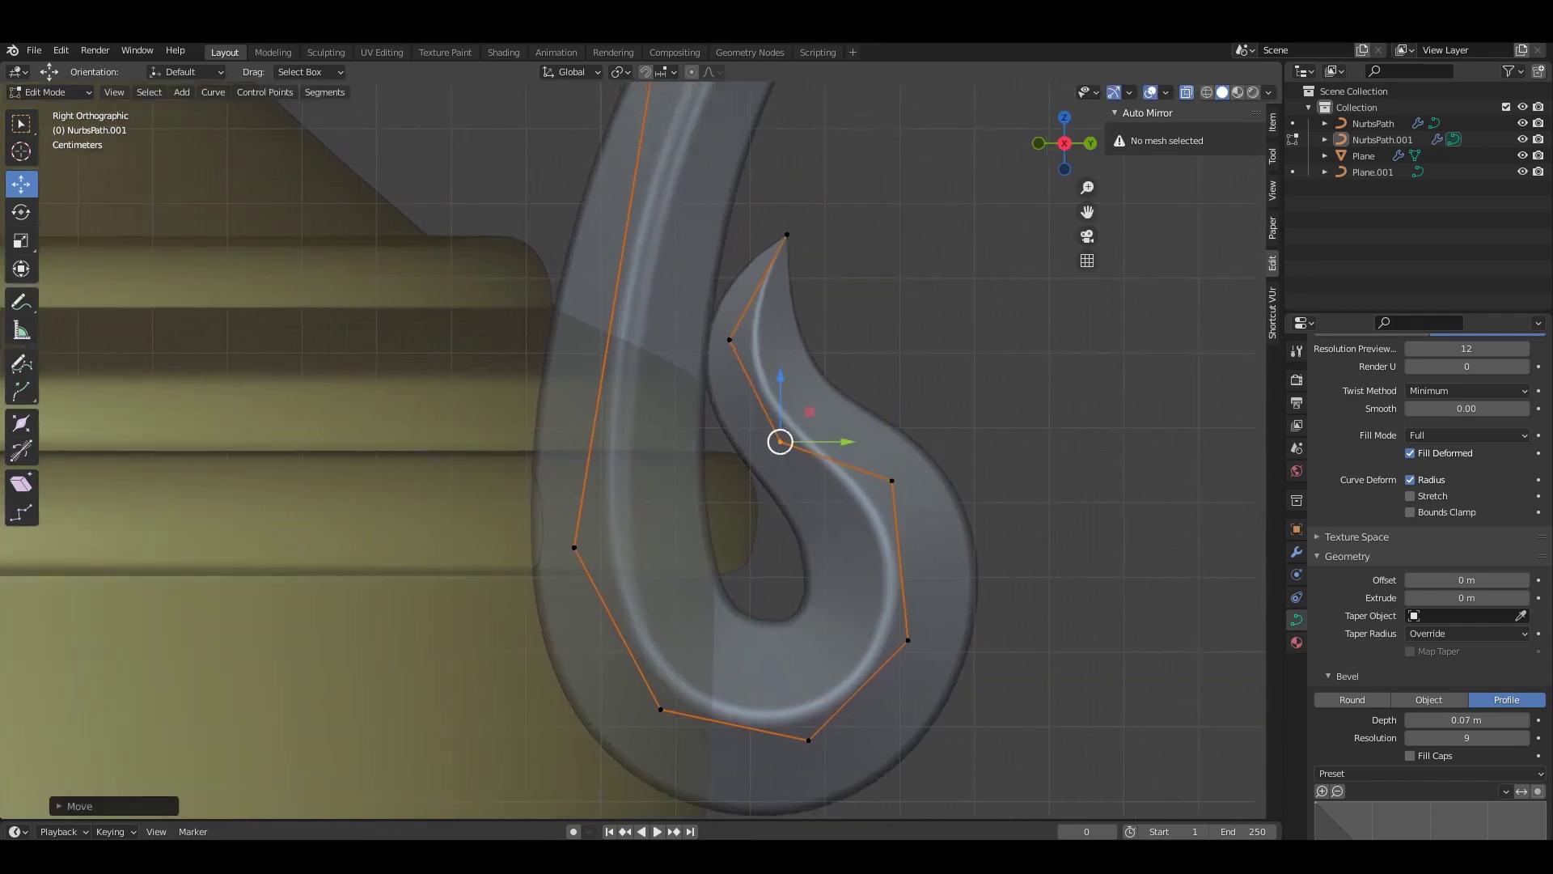
{"action": "left_click", "coordinate": [805, 740]}
{"action": "mouse_move", "coordinate": [806, 740]}
{"action": "middle_mouse_down", "text": "shift"}
{"action": "mouse_move", "coordinate": [813, 626]}
{"action": "mouse_move", "coordinate": [837, 565]}
{"action": "middle_mouse_up", "text": "shift"}
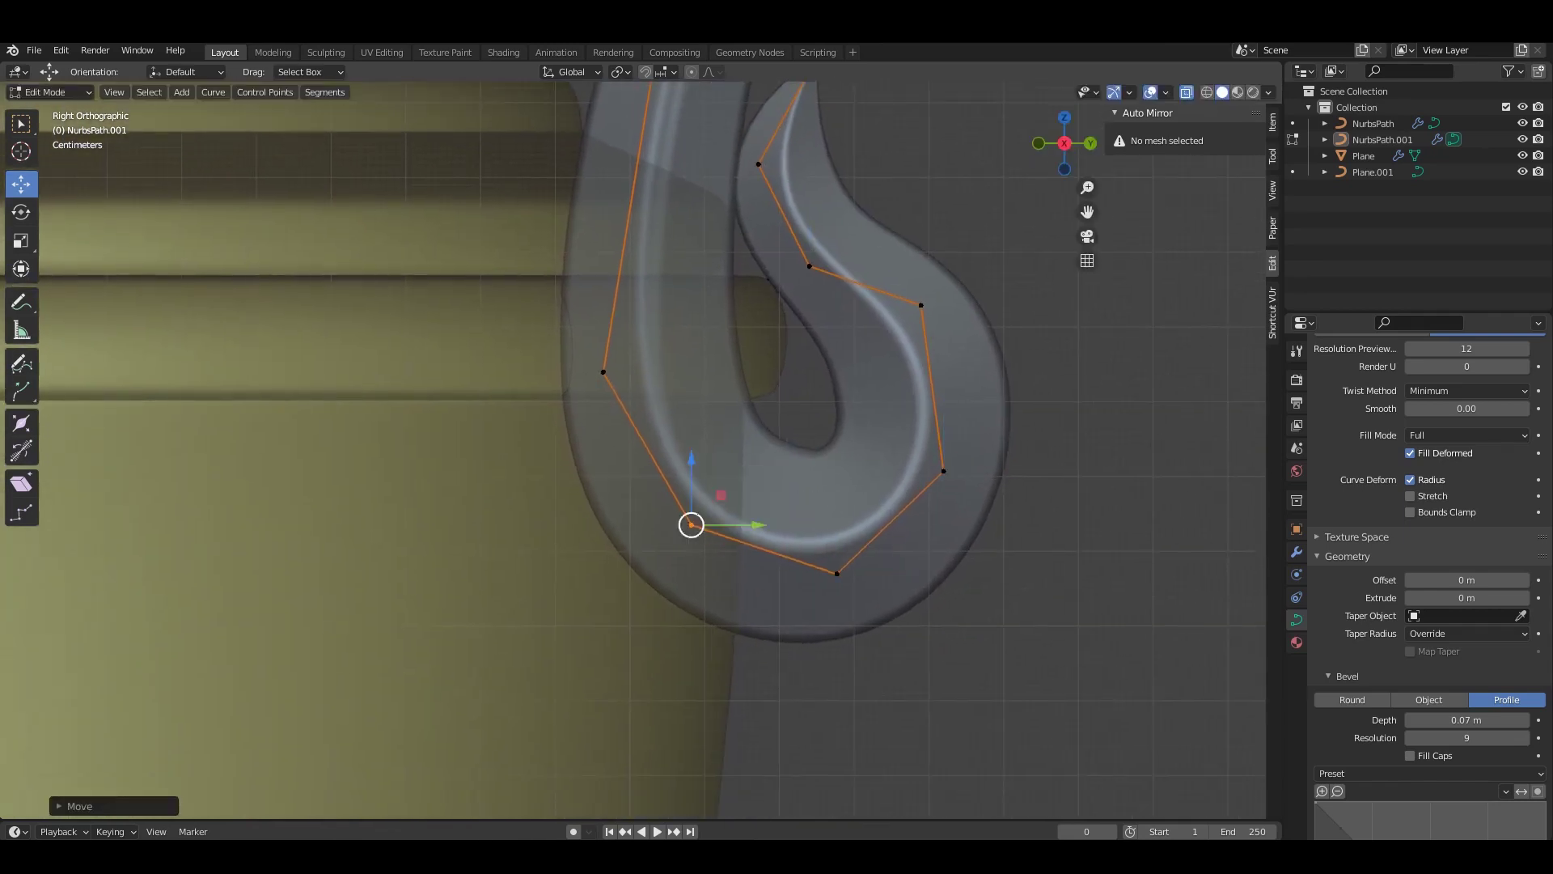
{"action": "scroll", "coordinate": [691, 525], "scroll_direction": "down", "scroll_amount": 2}
{"action": "key", "text": "Tab"}
{"action": "scroll", "coordinate": [631, 444], "scroll_direction": "down", "scroll_amount": 4}
Orbit to check the handles, then change the curve thickness at the selected point in side view.
{"action": "mouse_move", "coordinate": [631, 445]}
{"action": "middle_mouse_down"}
{"action": "mouse_move", "coordinate": [566, 405]}
{"action": "mouse_move", "coordinate": [566, 437]}
{"action": "mouse_move", "coordinate": [688, 437]}
{"action": "mouse_move", "coordinate": [566, 437]}
{"action": "middle_mouse_up"}
{"action": "scroll", "coordinate": [631, 445], "scroll_direction": "down", "scroll_amount": 3}
{"action": "scroll", "coordinate": [631, 445], "scroll_direction": "up", "scroll_amount": 3}
{"action": "key", "text": "KP_1"}
{"action": "key", "text": "KP_3"}
{"action": "scroll", "coordinate": [631, 445], "scroll_direction": "up", "scroll_amount": 5}
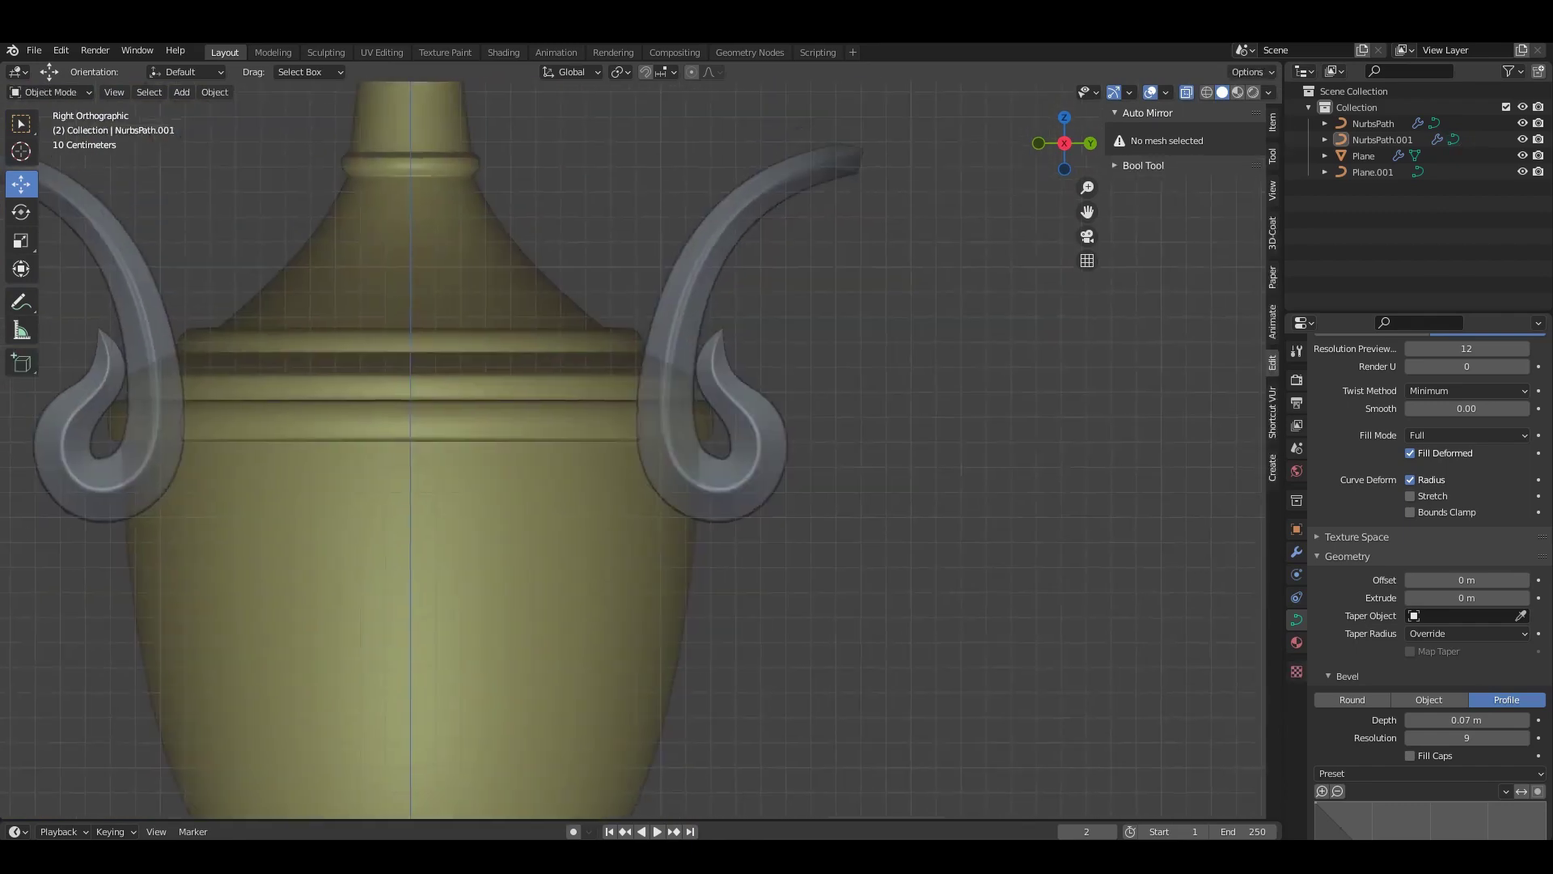
{"action": "key", "text": "Tab"}
{"action": "key", "text": "KP_Decimal"}
{"action": "left_click", "coordinate": [898, 542]}
{"action": "scroll", "coordinate": [898, 542], "scroll_direction": "down", "scroll_amount": 3}
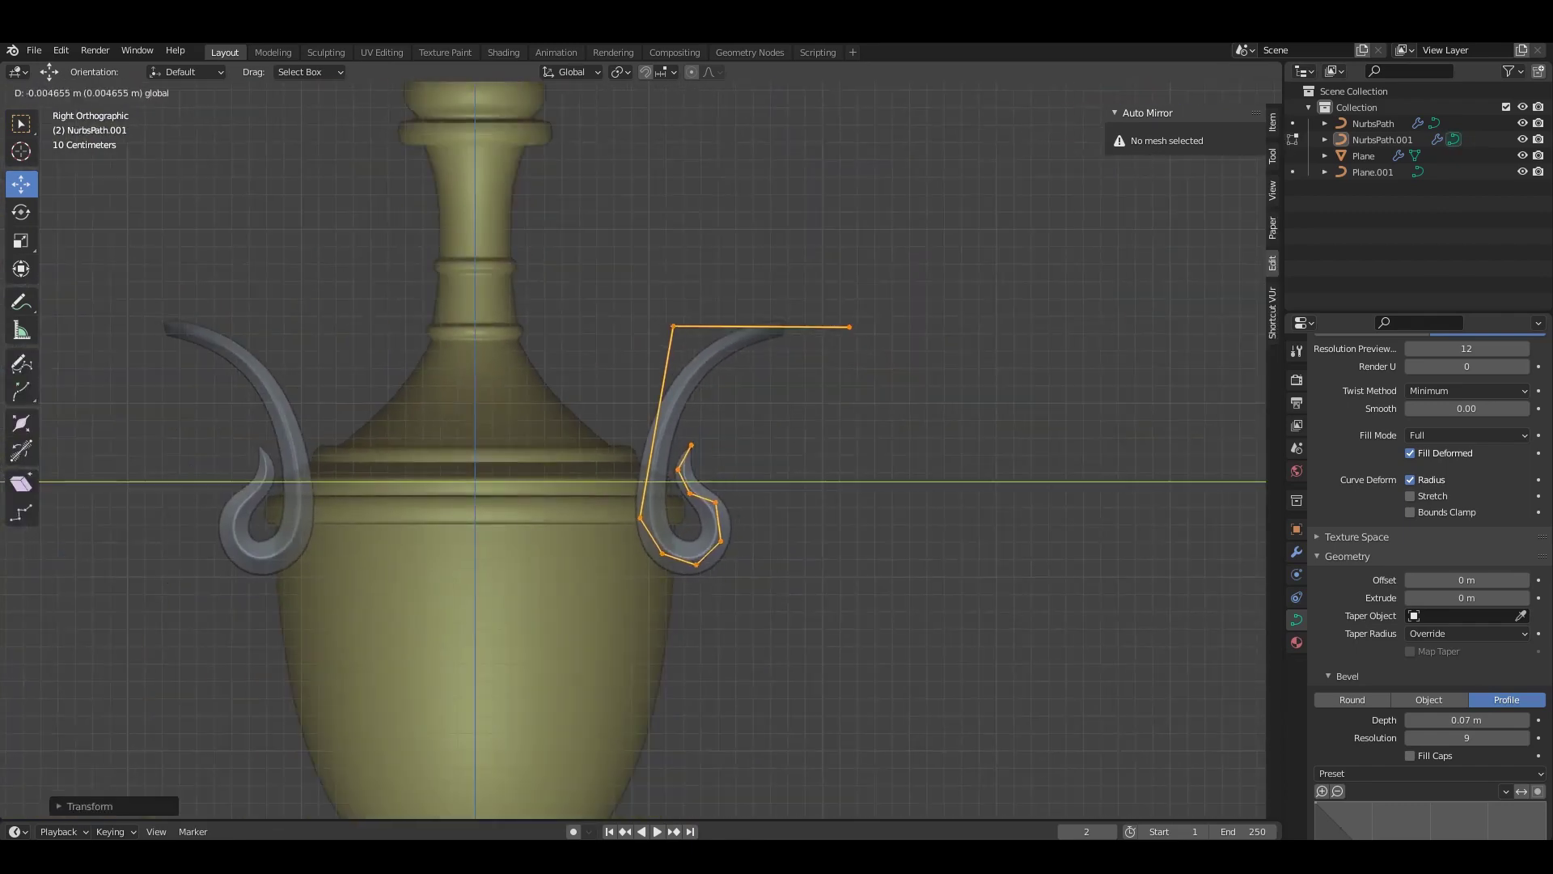
{"action": "key", "text": "Return"}
Select the points at the handle's ends and review the vase from perspective and top views.
{"action": "middle_click_drag", "start_coordinate": [631, 404], "coordinate": [631, 242]}
{"action": "left_click_drag", "start_coordinate": [786, 362], "coordinate": [1026, 652]}
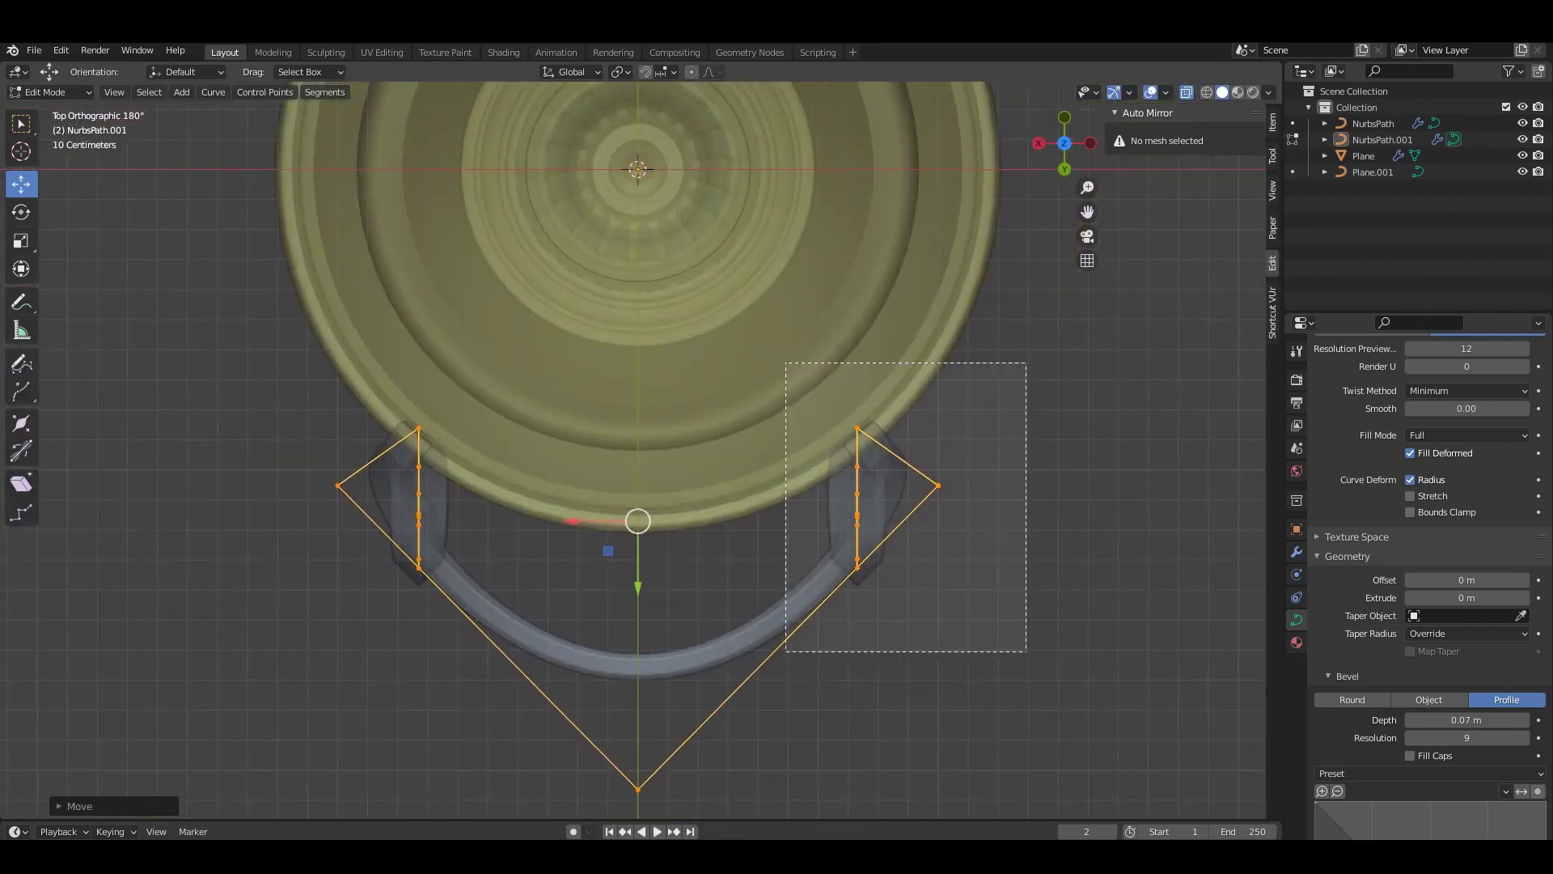
{"action": "scroll", "coordinate": [1026, 652], "scroll_direction": "down", "scroll_amount": 3}
{"action": "key", "text": "Tab"}
{"action": "mouse_move", "coordinate": [1026, 651]}
{"action": "middle_mouse_down"}
{"action": "mouse_move", "coordinate": [931, 485]}
{"action": "mouse_move", "coordinate": [890, 453]}
{"action": "middle_mouse_up"}
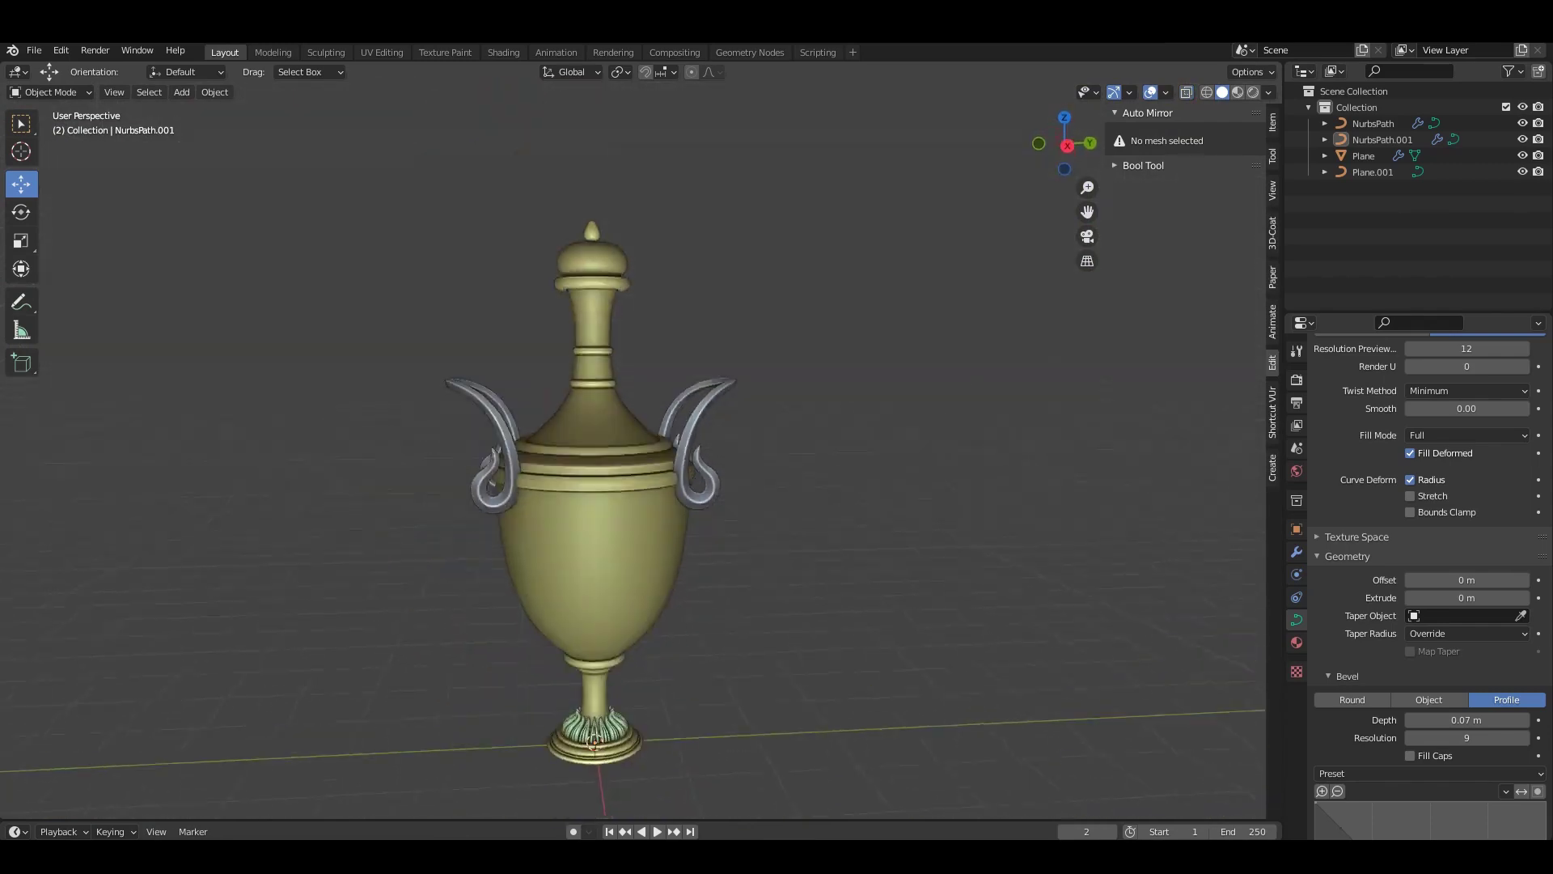
{"action": "key", "text": "KP_3"}
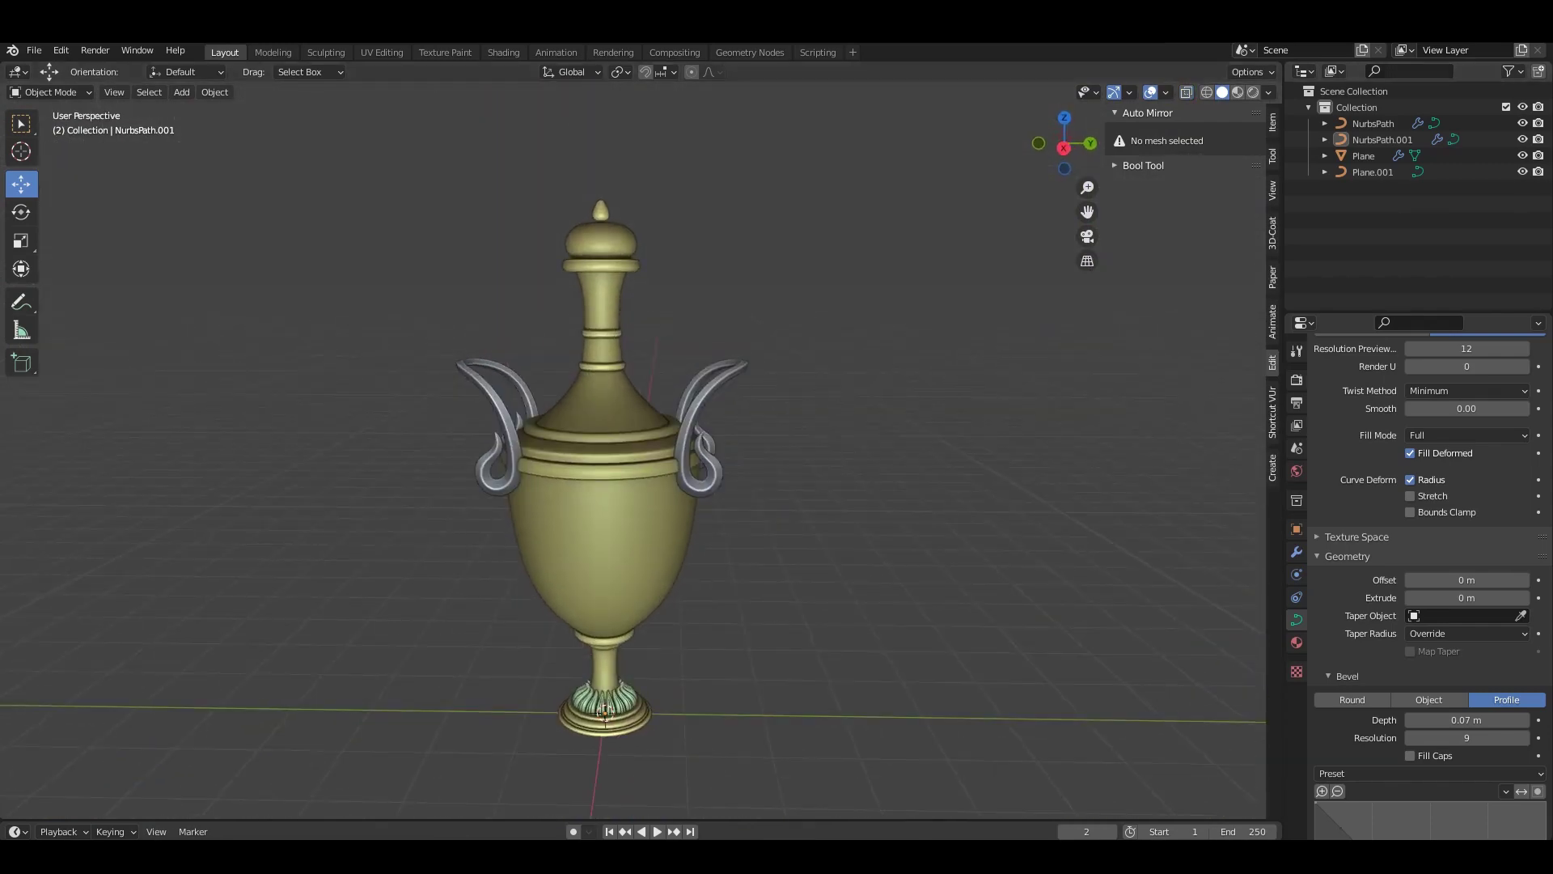
{"action": "key", "text": "Tab"}
{"action": "key", "text": "KP_7"}
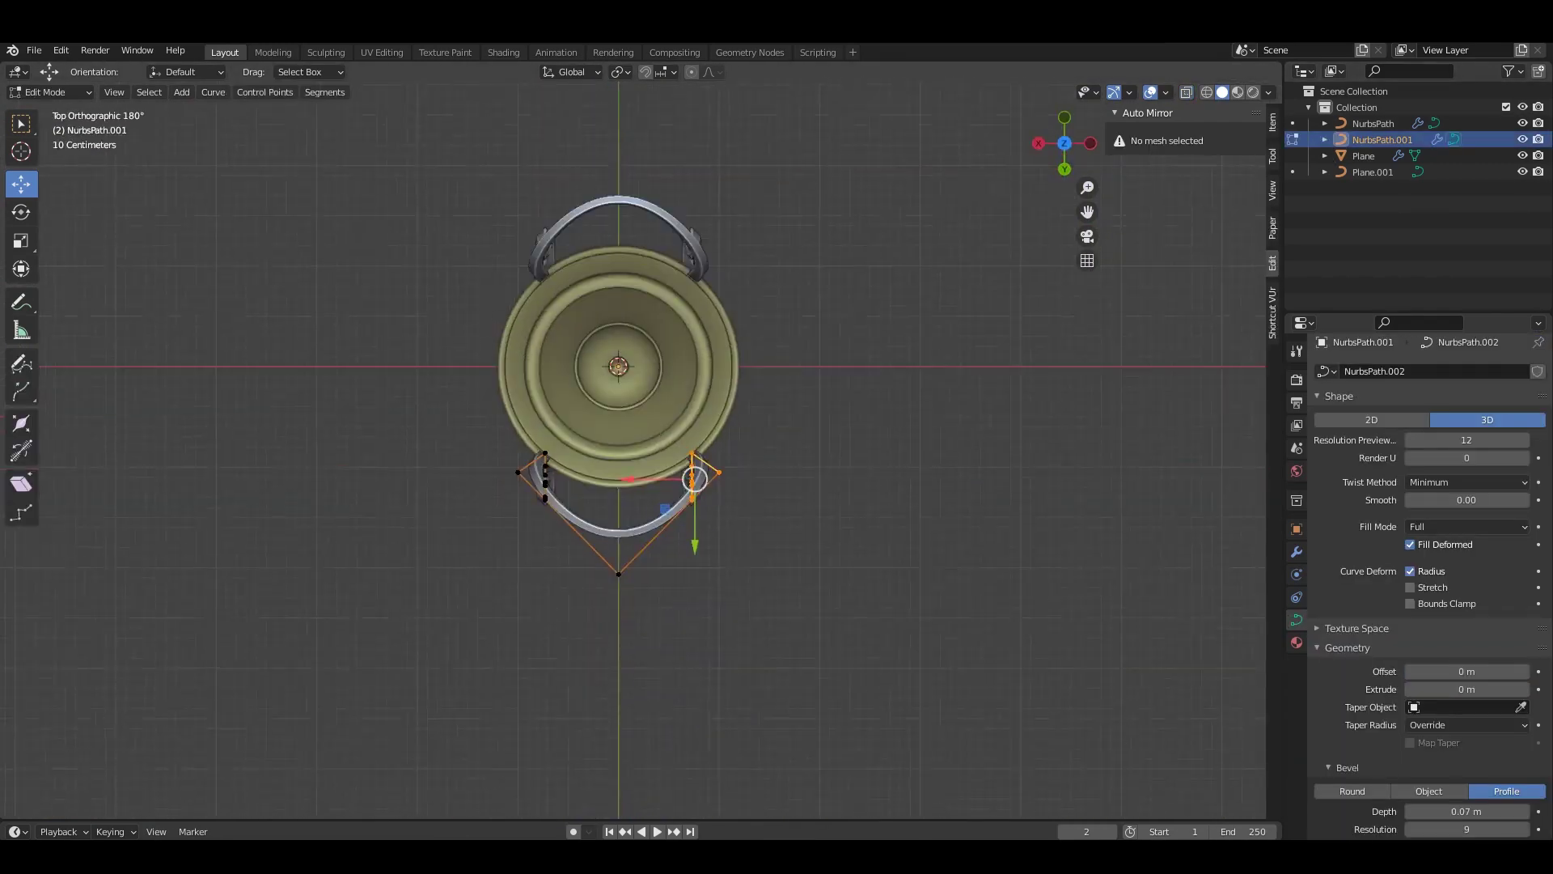
Scale the selected handle points along X, then view the handles from the back.
{"action": "scroll", "coordinate": [694, 479], "scroll_direction": "up", "scroll_amount": 3}
{"action": "scroll", "coordinate": [832, 326], "scroll_direction": "up", "scroll_amount": 2}
{"action": "key", "text": "s"}
{"action": "key", "text": "x"}
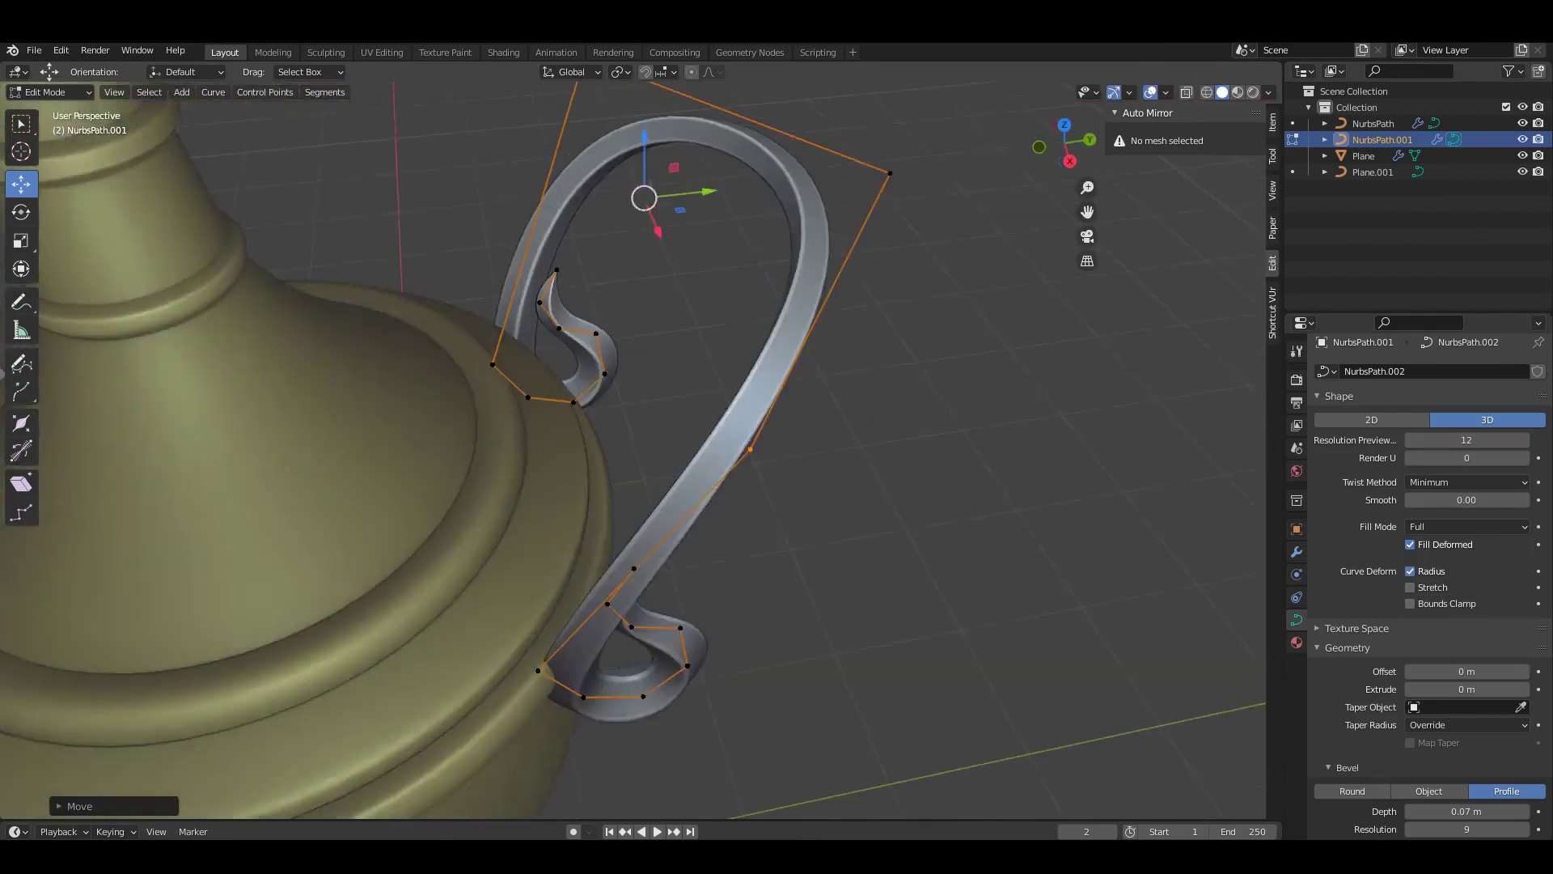
{"action": "middle_click_drag", "start_coordinate": [631, 453], "coordinate": [728, 453]}
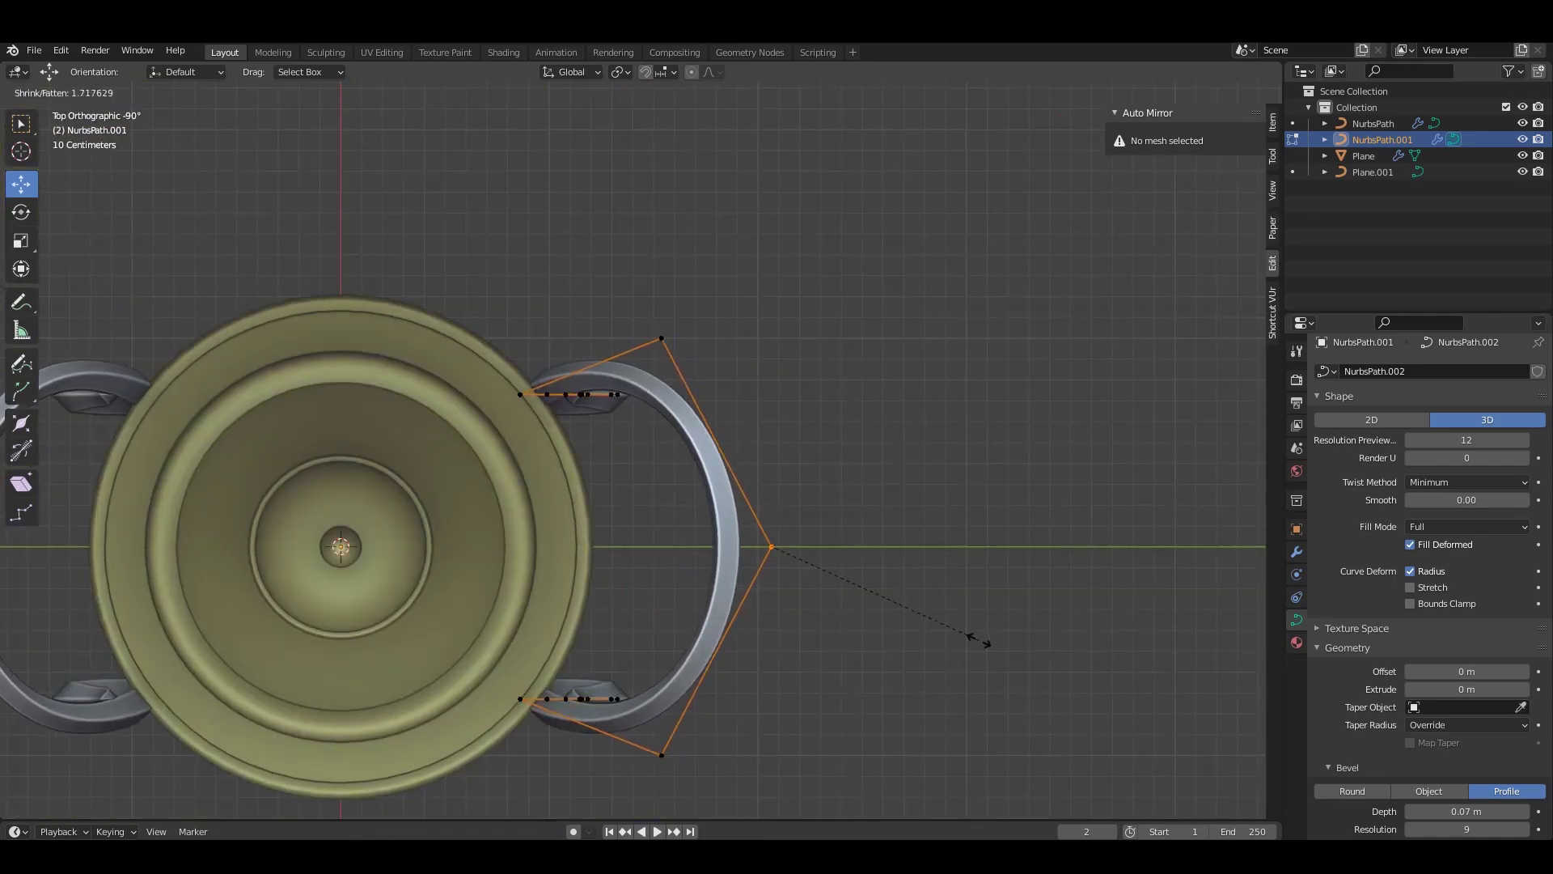
{"action": "scroll", "coordinate": [631, 453], "scroll_direction": "down", "scroll_amount": 2}
{"action": "key", "text": "ctrl+KP_1"}
{"action": "scroll", "coordinate": [631, 453], "scroll_direction": "up", "scroll_amount": 3}
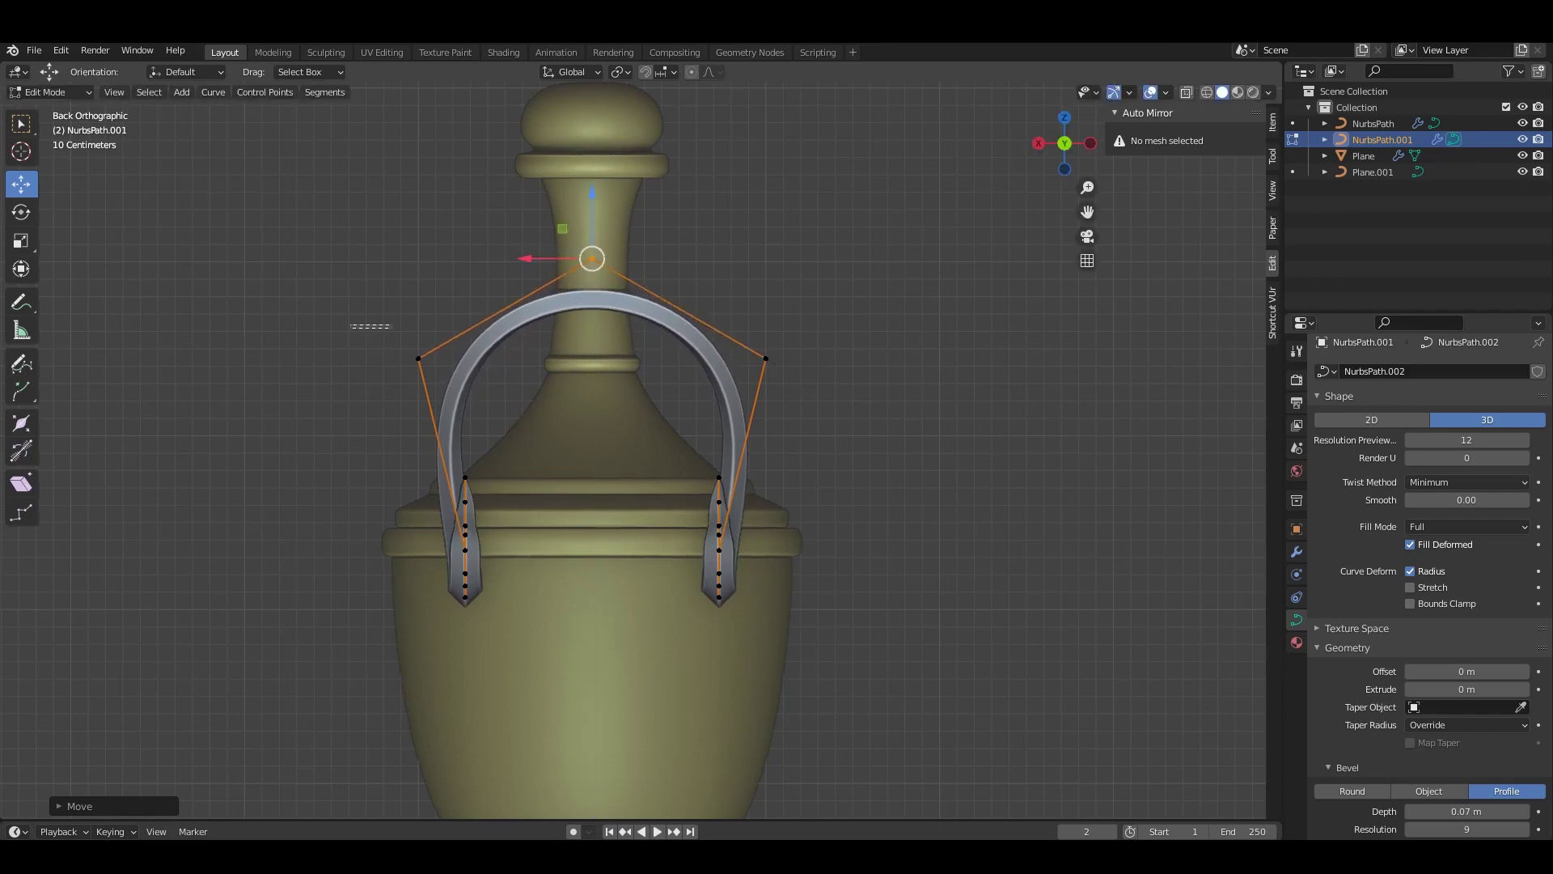
{"action": "middle_click_drag", "start_coordinate": [631, 453], "coordinate": [728, 453]}
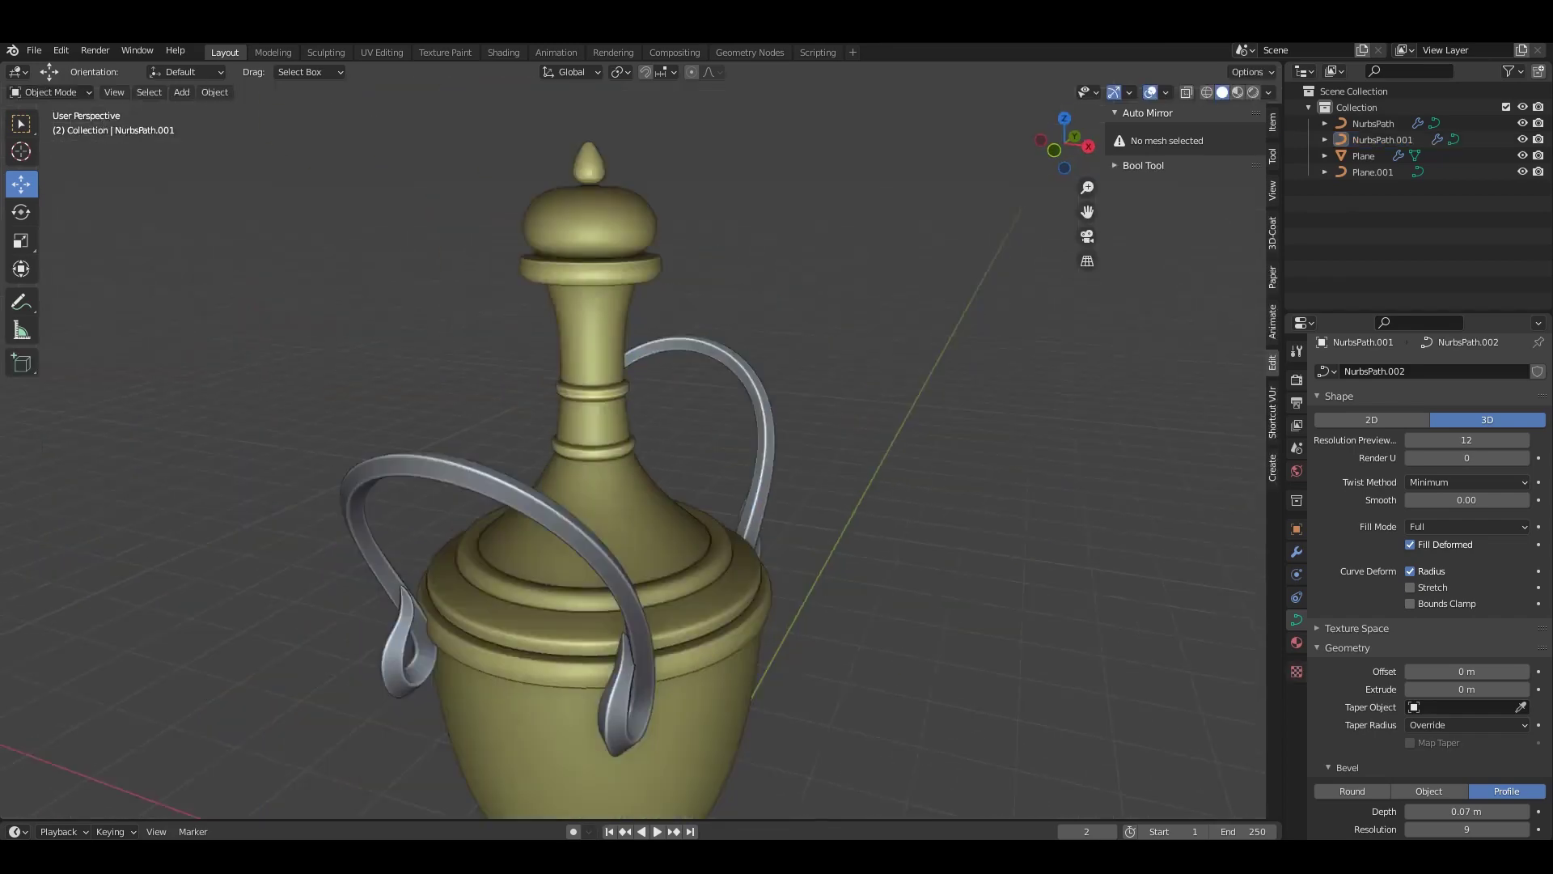
Move the handle's top control point up and right and slightly rotate points near the top.
{"action": "key", "text": "g"}
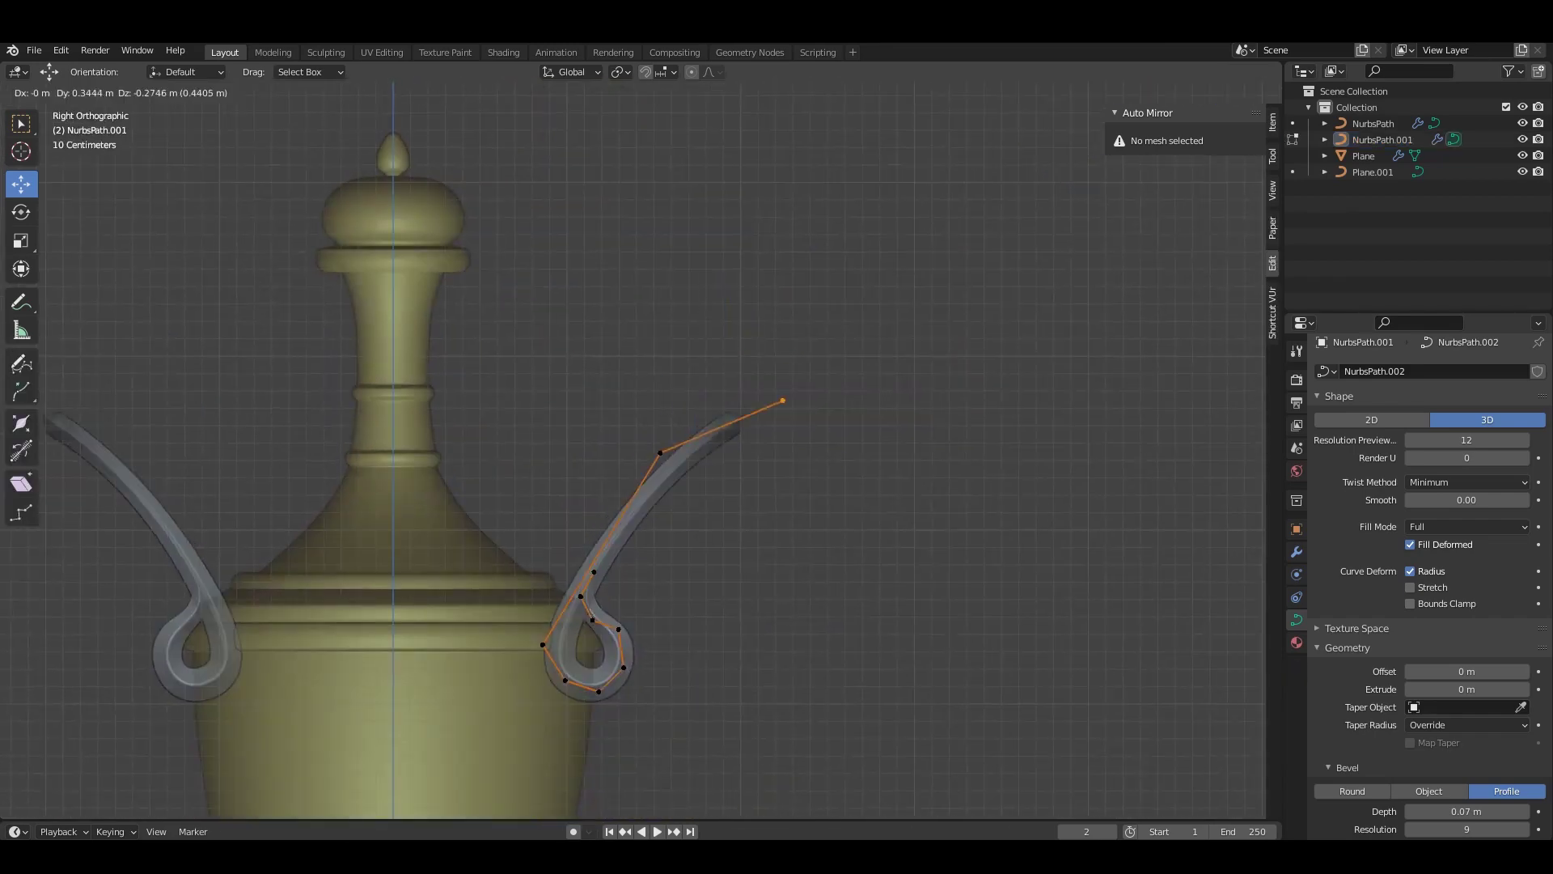
{"action": "middle_click_drag", "start_coordinate": [828, 410], "coordinate": [874, 380], "text": "shift"}
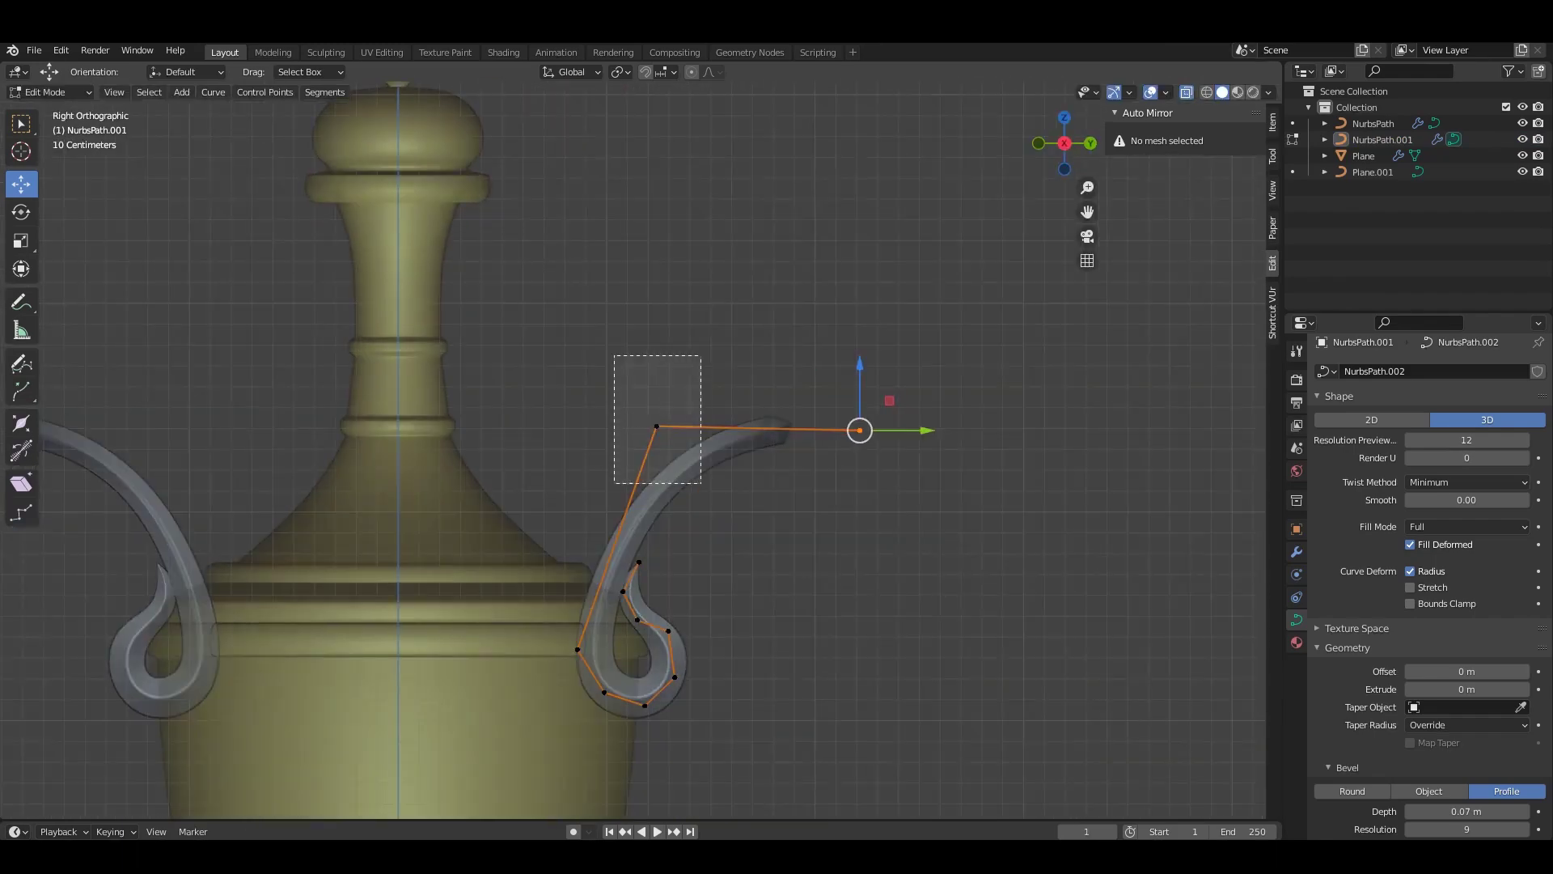
{"action": "left_click", "coordinate": [619, 406]}
{"action": "scroll", "coordinate": [623, 324], "scroll_direction": "up", "scroll_amount": 4}
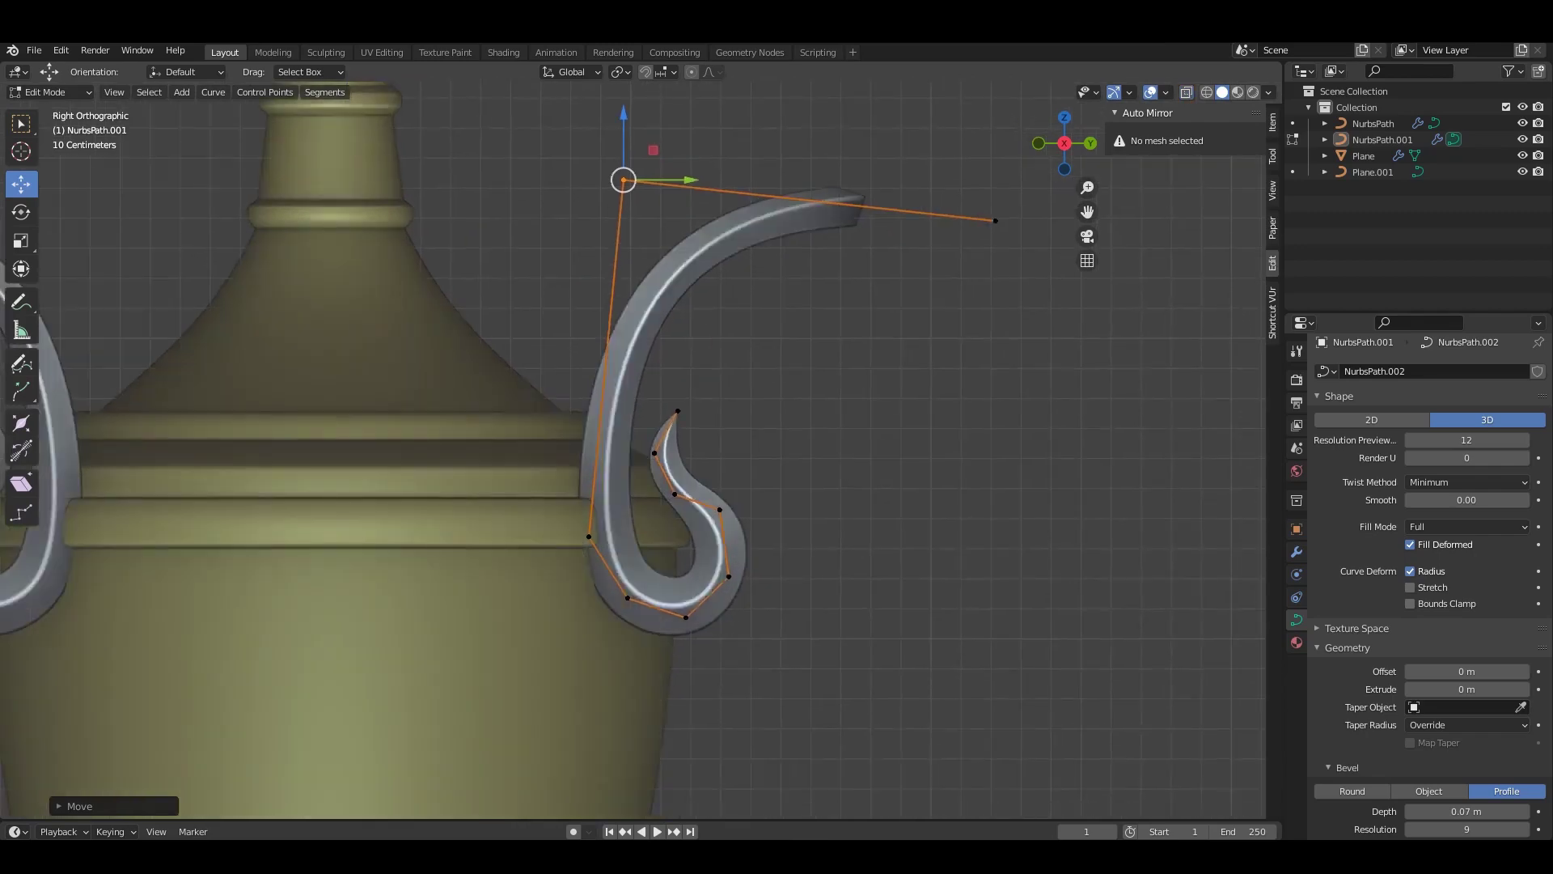
{"action": "left_click_drag", "start_coordinate": [644, 336], "coordinate": [823, 768]}
{"action": "scroll", "coordinate": [824, 768], "scroll_direction": "up", "scroll_amount": 3}
{"action": "key", "text": "r"}
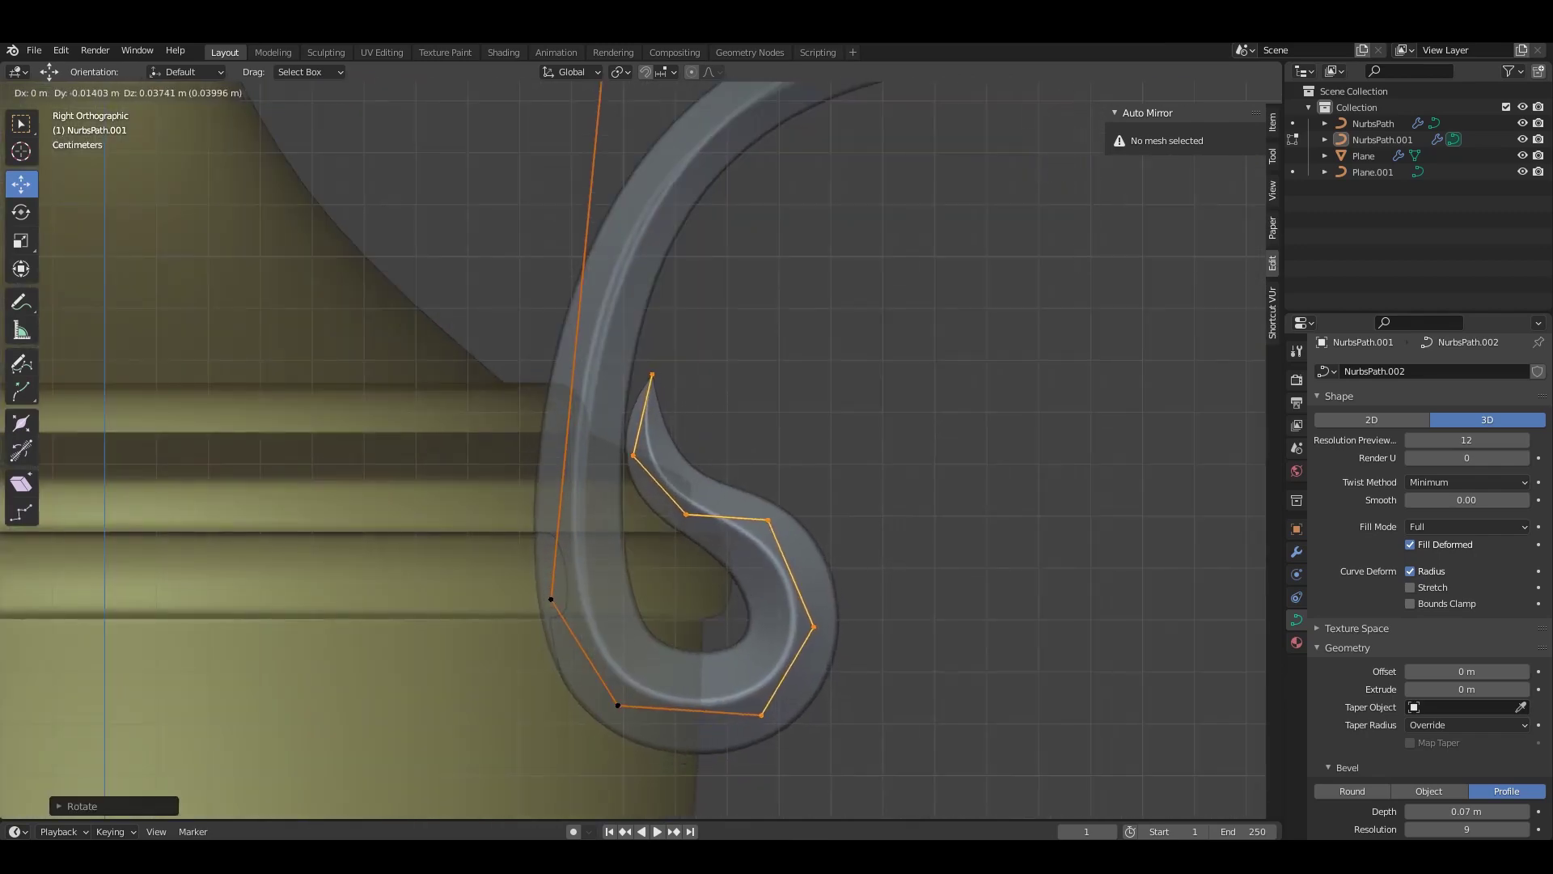
{"action": "left_click", "coordinate": [615, 568]}
Select points on the scroll curl and pick its left control point.
{"action": "middle_click_drag", "start_coordinate": [647, 615], "coordinate": [665, 564], "text": "shift"}
{"action": "left_click_drag", "start_coordinate": [615, 569], "coordinate": [716, 700]}
{"action": "key", "text": "Return"}
{"action": "scroll", "coordinate": [712, 566], "scroll_direction": "down", "scroll_amount": 4}
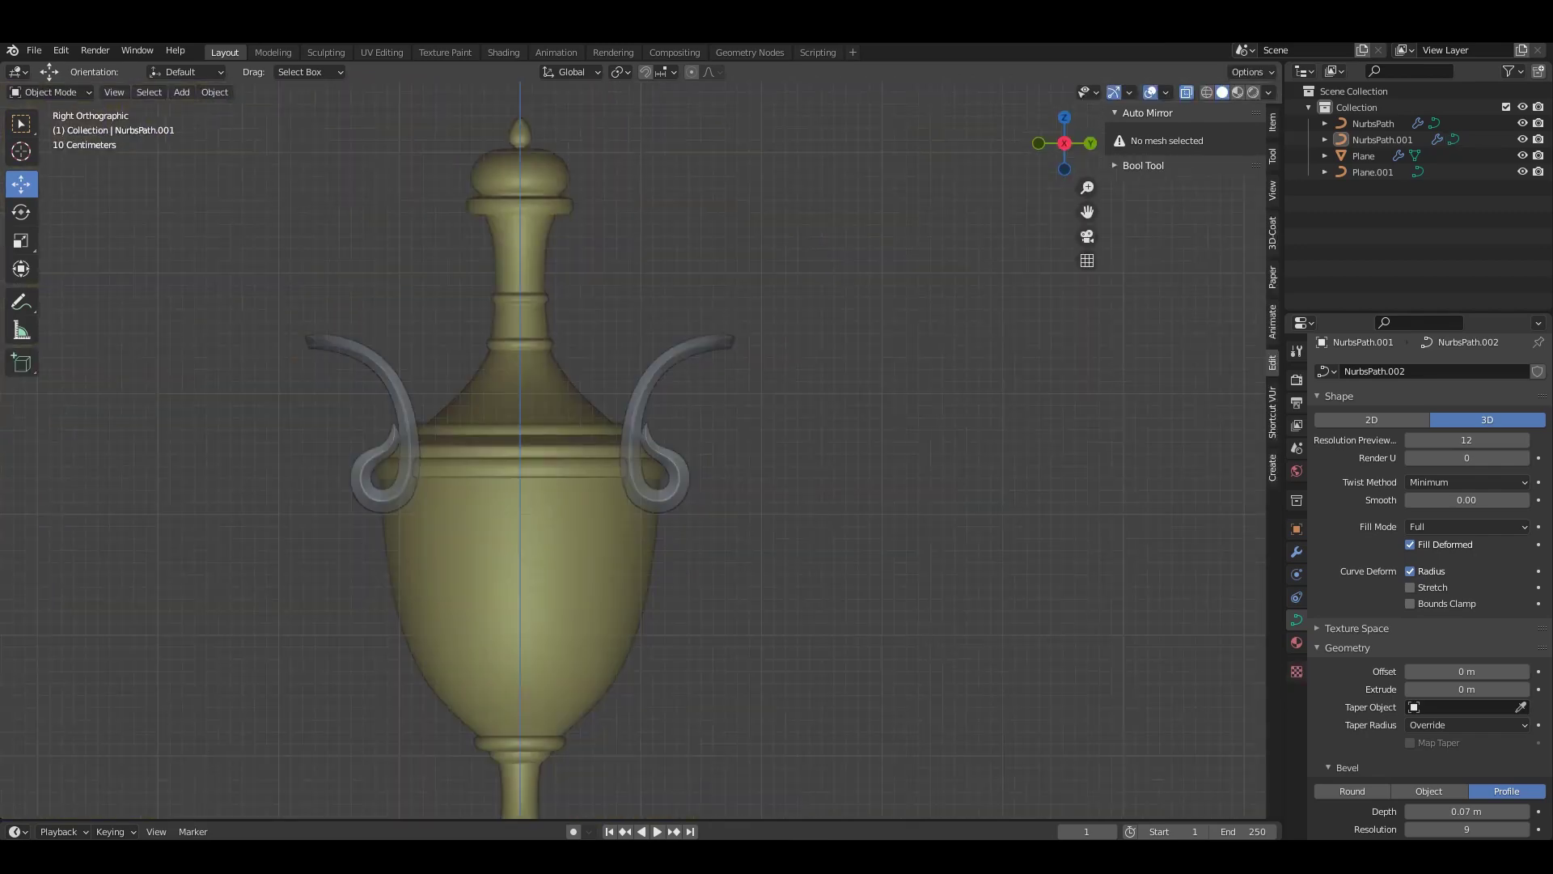
{"action": "scroll", "coordinate": [712, 566], "scroll_direction": "up", "scroll_amount": 2}
{"action": "scroll", "coordinate": [712, 567], "scroll_direction": "up", "scroll_amount": 2}
{"action": "middle_click_drag", "start_coordinate": [599, 506], "coordinate": [611, 545], "text": "shift"}
{"action": "left_click", "coordinate": [611, 544]}
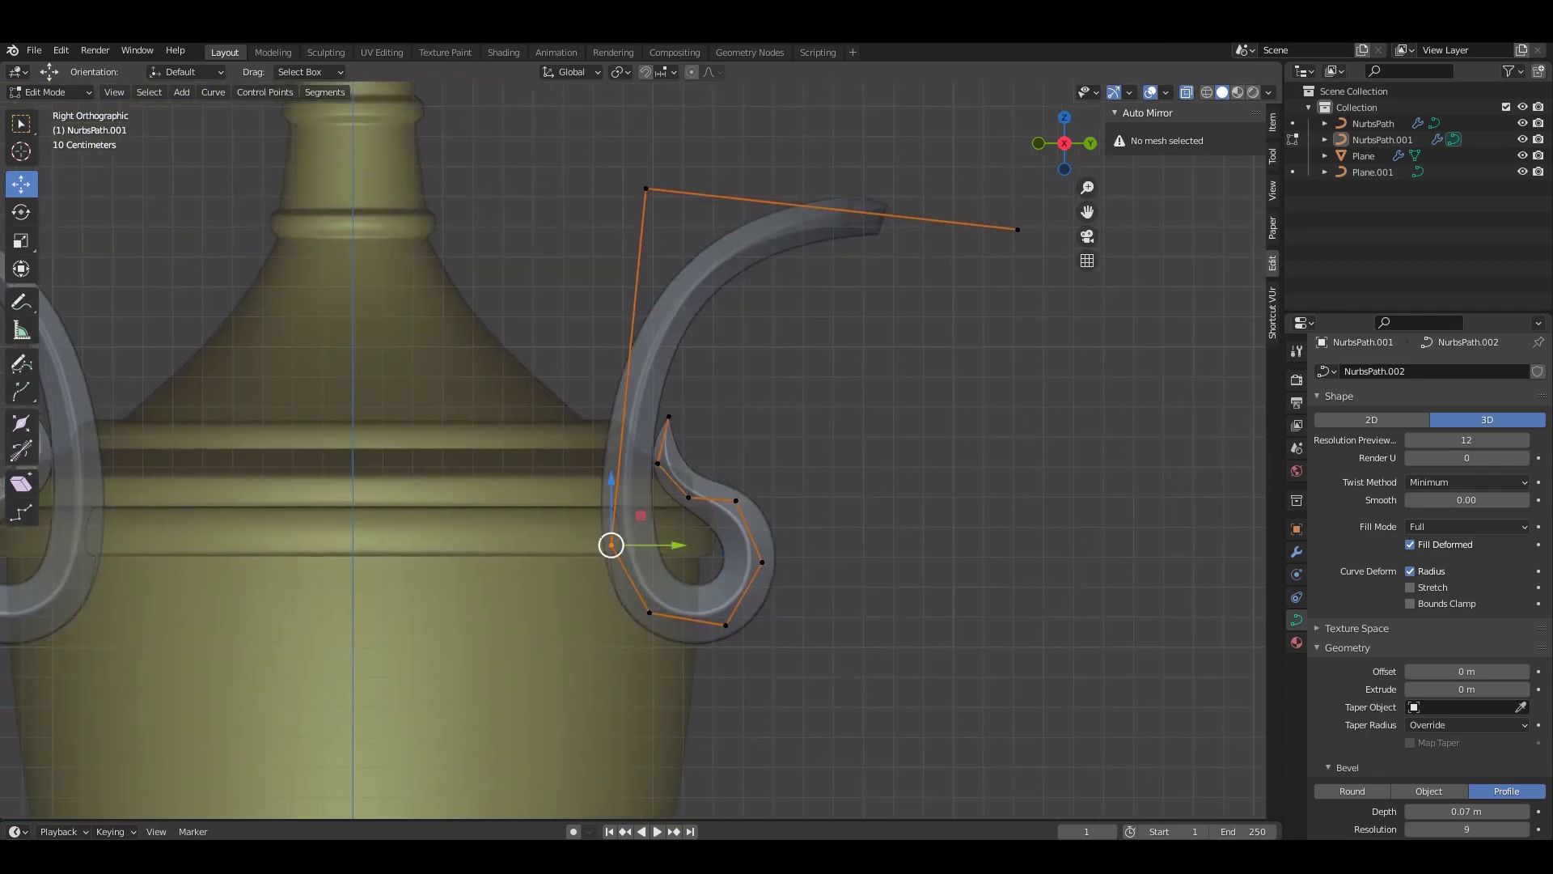
Reposition the curl's left point and taper the thickness at its tip.
{"action": "key", "text": "Return"}
{"action": "scroll", "coordinate": [634, 449], "scroll_direction": "up", "scroll_amount": 1}
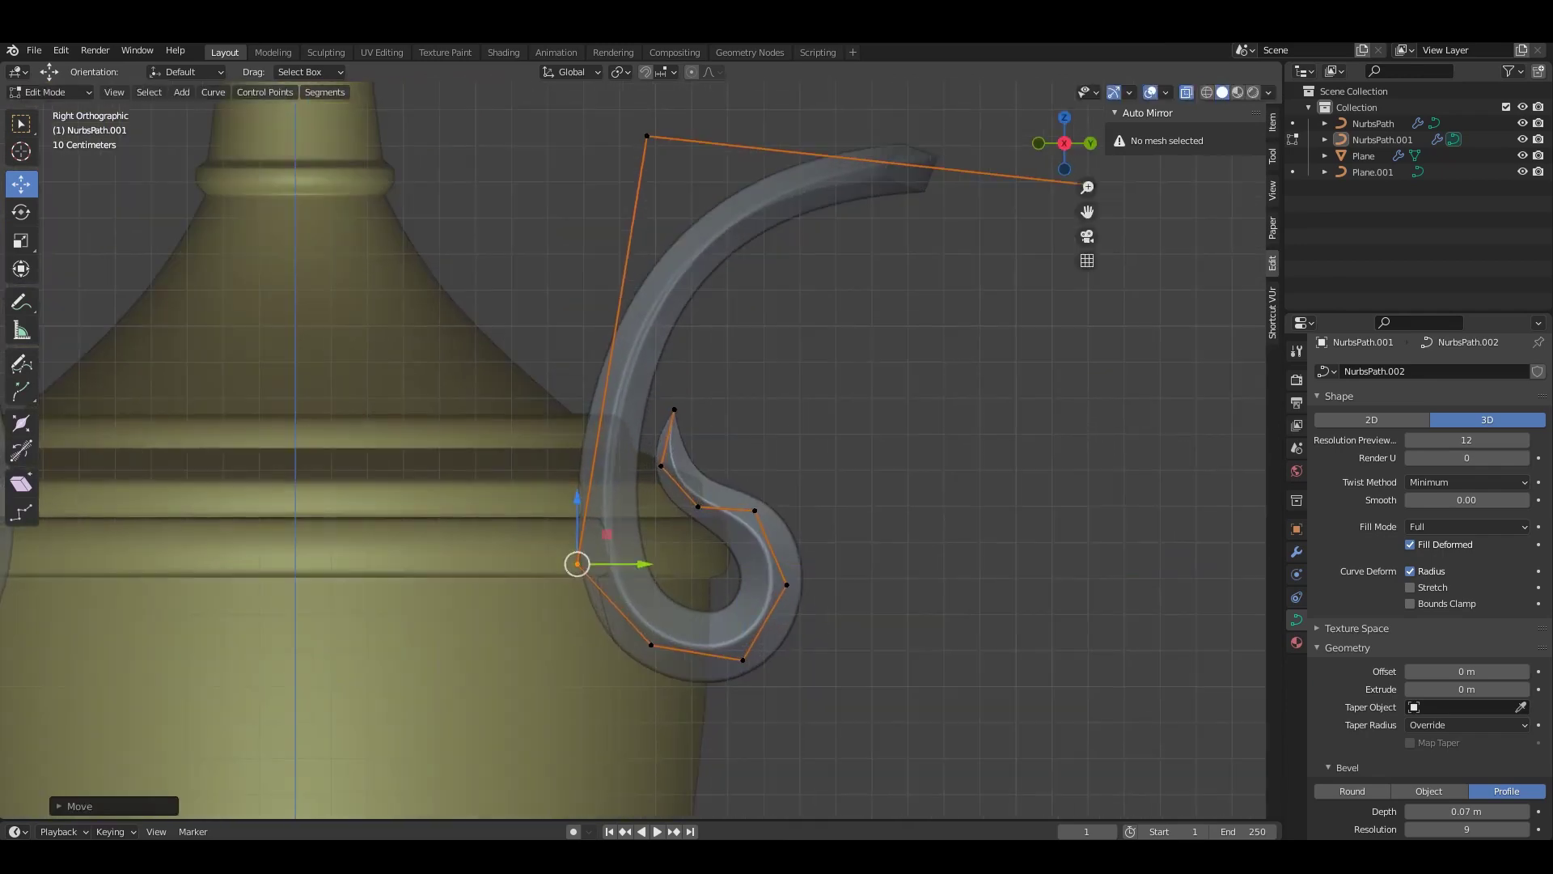
{"action": "key", "text": "Return"}
{"action": "scroll", "coordinate": [640, 457], "scroll_direction": "up", "scroll_amount": 1}
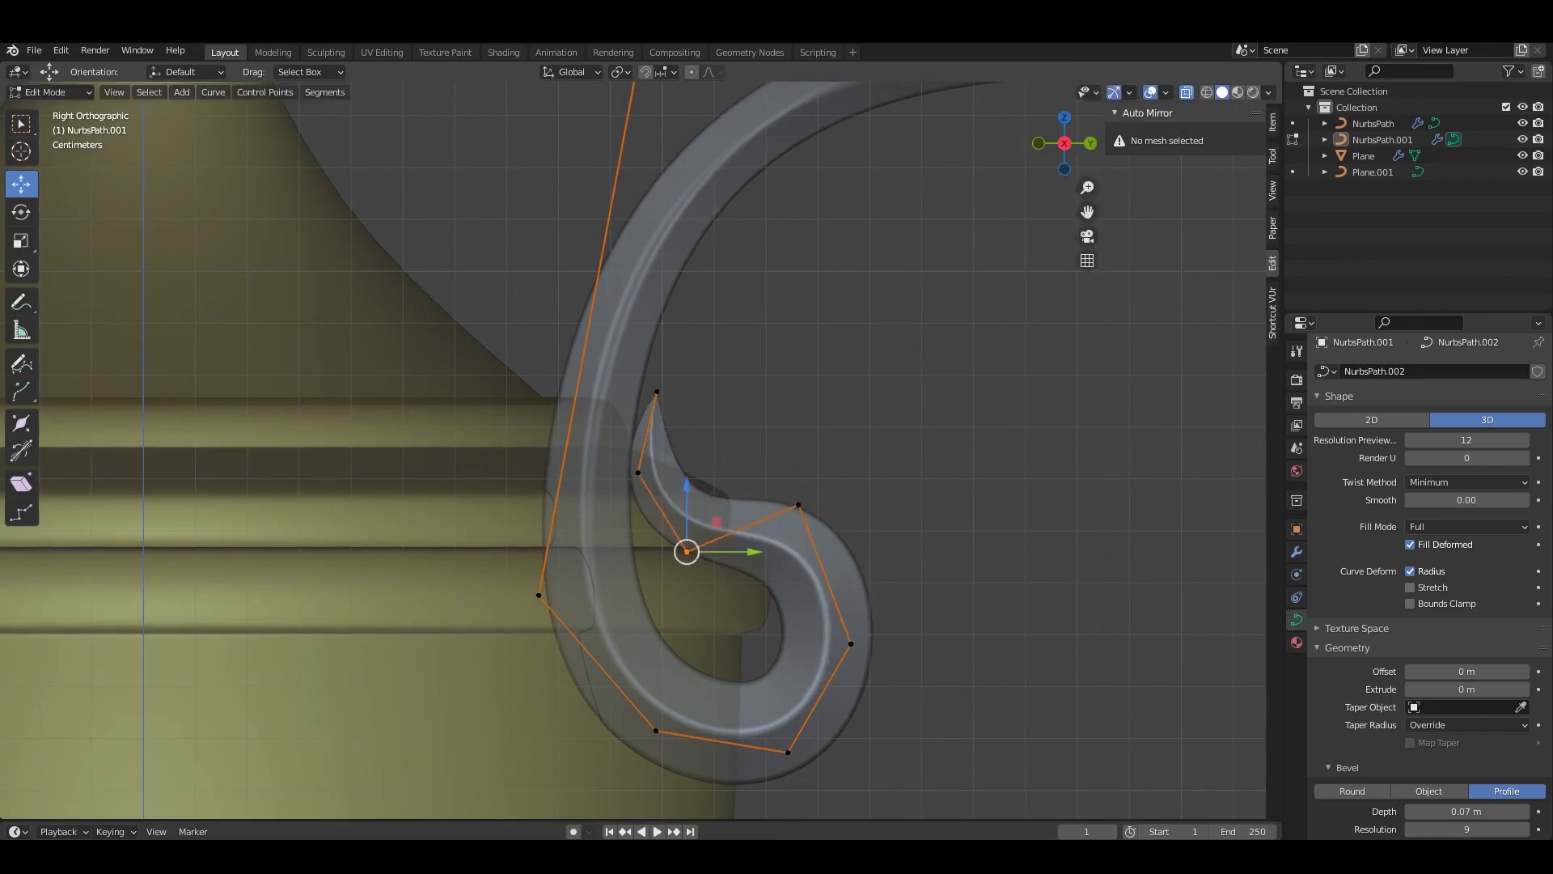
{"action": "key", "text": "Return"}
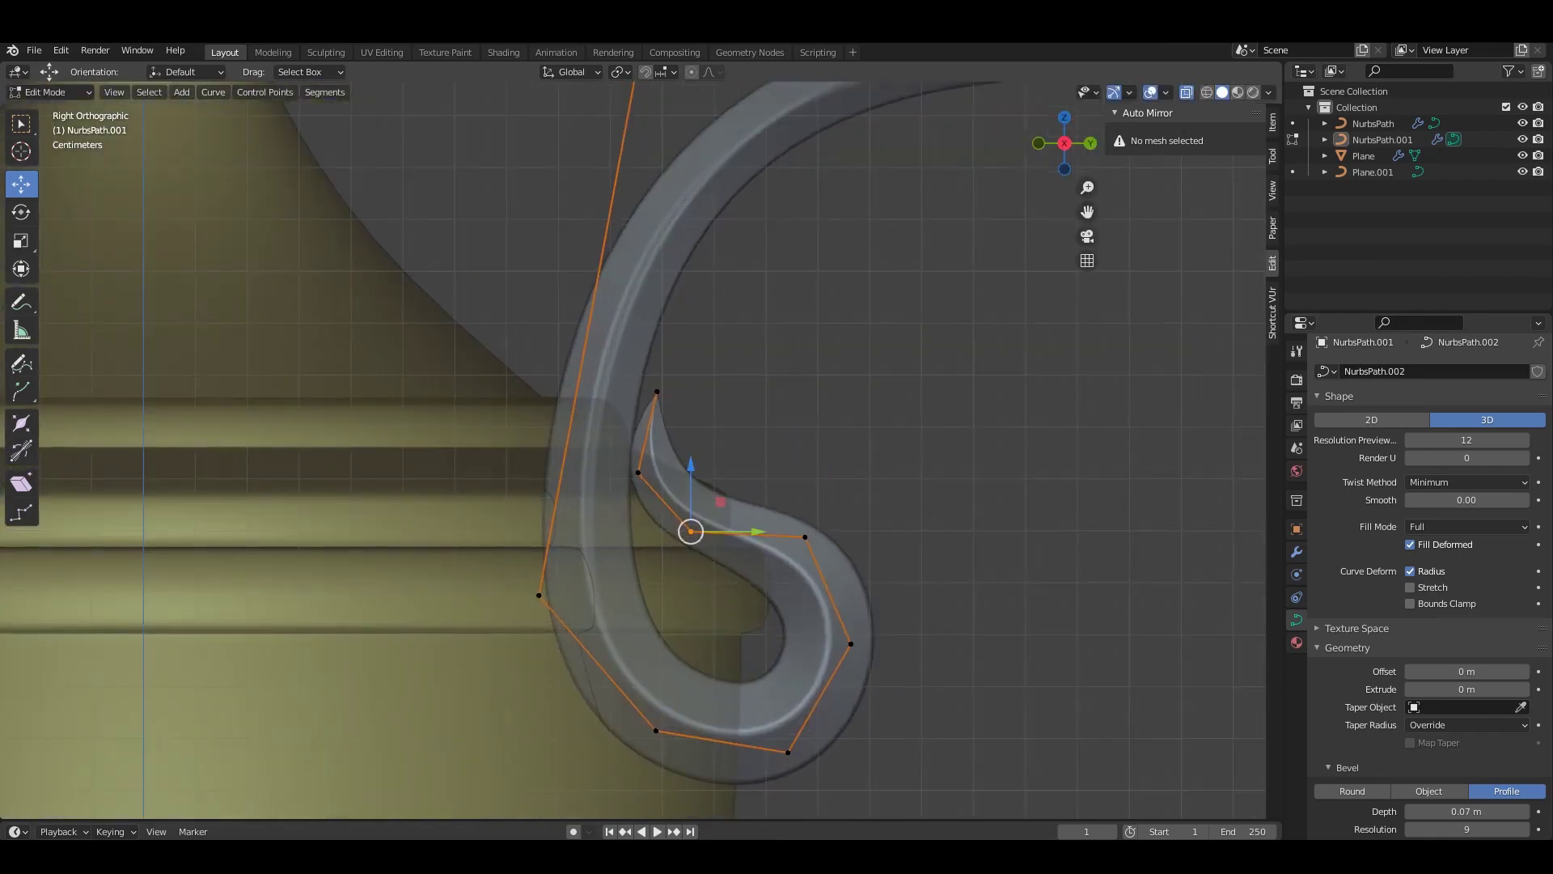
{"action": "scroll", "coordinate": [647, 453], "scroll_direction": "down", "scroll_amount": 5}
{"action": "middle_click_drag", "start_coordinate": [647, 453], "coordinate": [728, 437]}
{"action": "key", "text": "KP_3"}
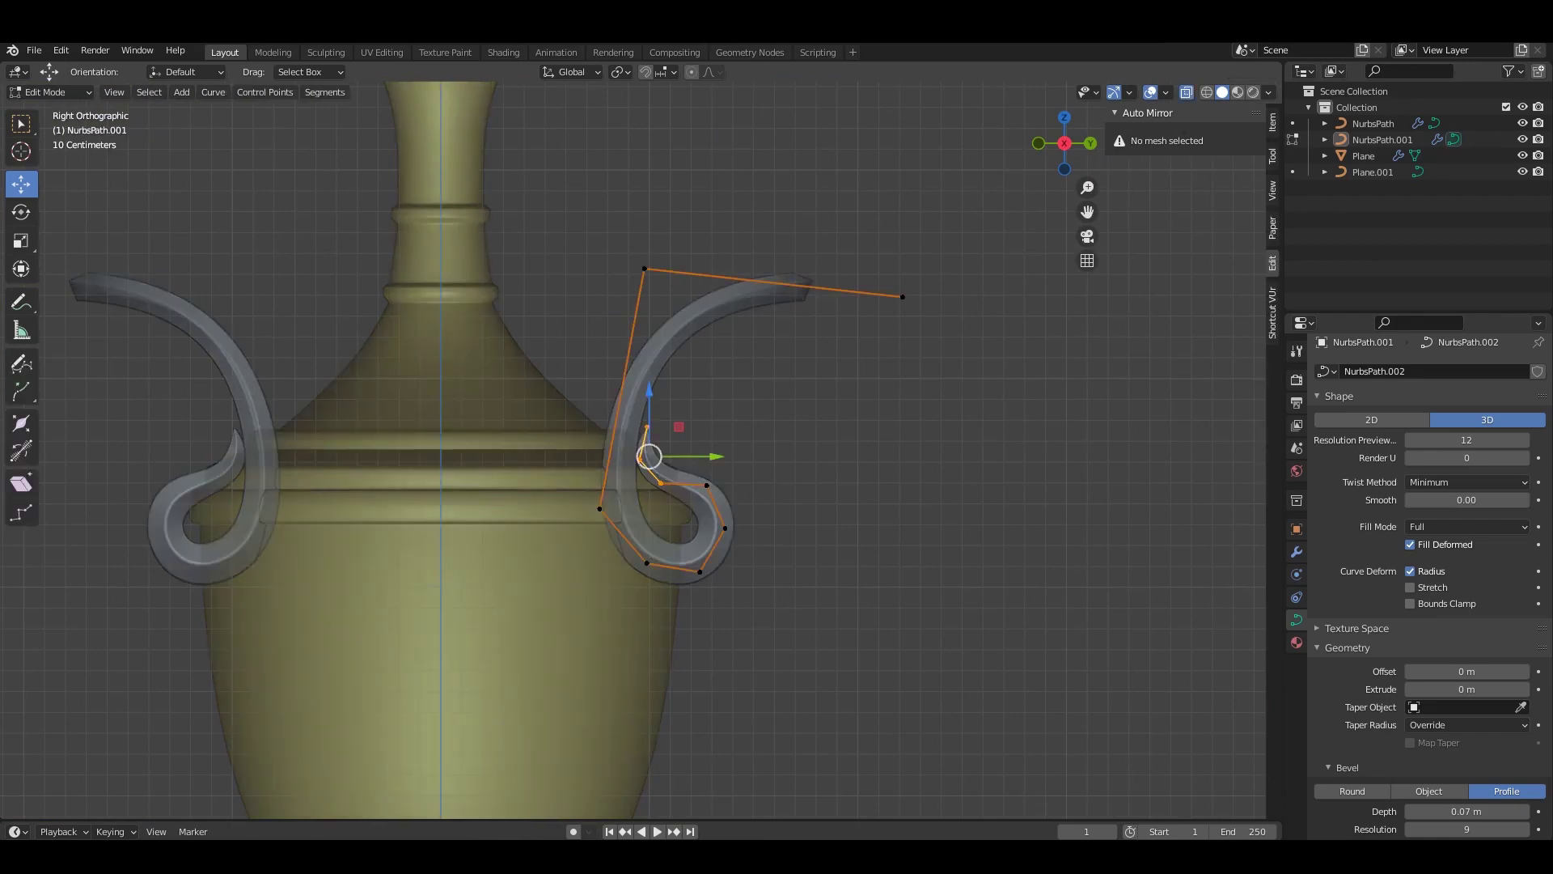
{"action": "scroll", "coordinate": [642, 452], "scroll_direction": "up", "scroll_amount": 3}
{"action": "key", "text": "KP_7"}
Rotate the left and right scroll-curl ends of the handle inward toward the vase.
{"action": "left_click_drag", "start_coordinate": [260, 332], "coordinate": [485, 607]}
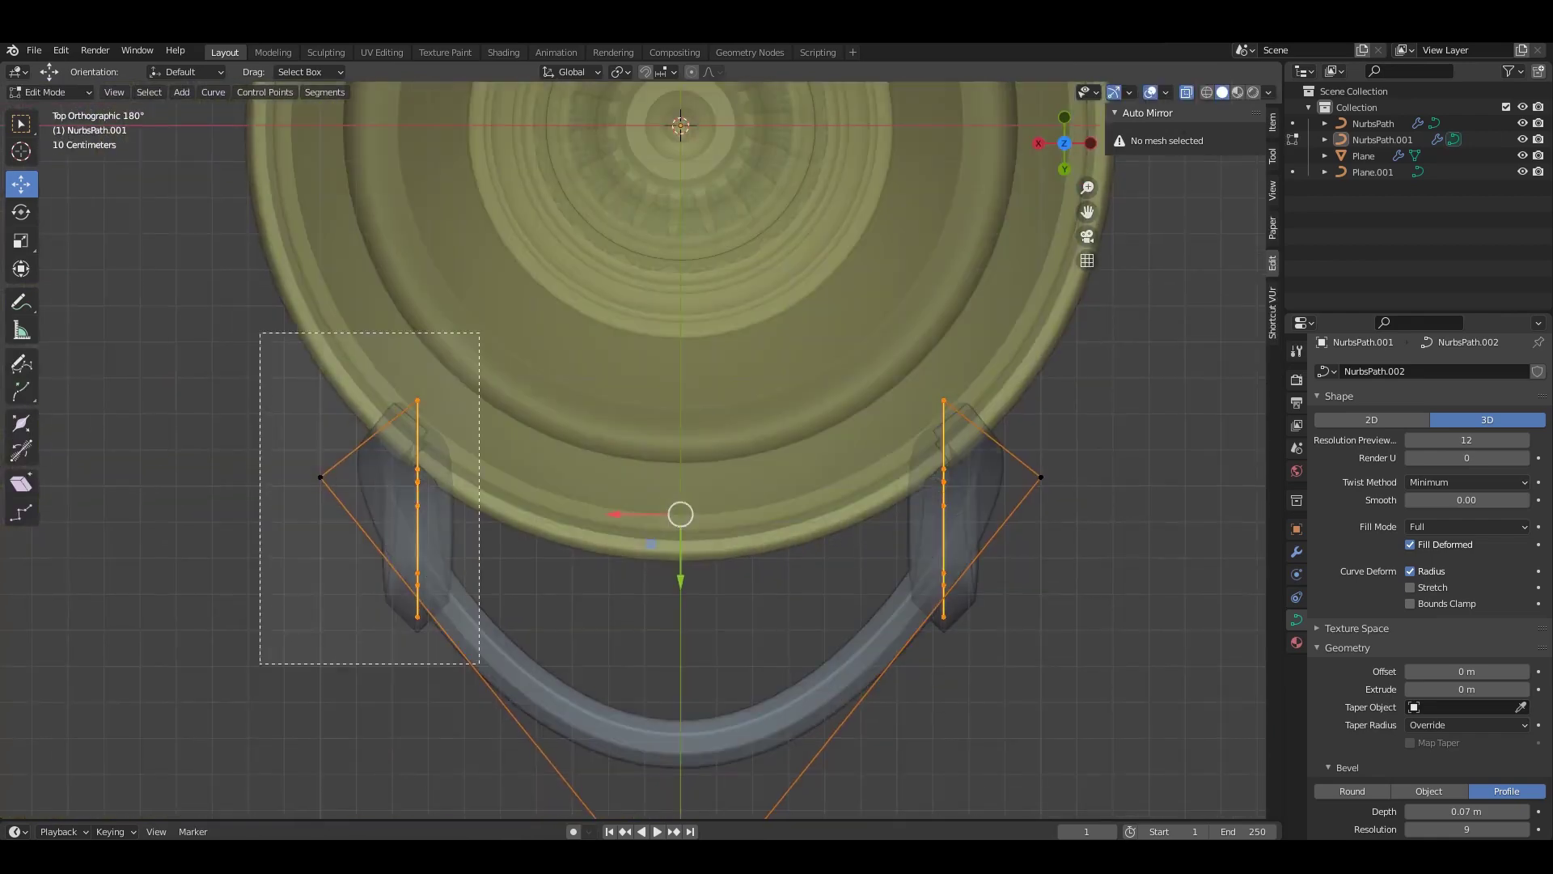
{"action": "key", "text": "r"}
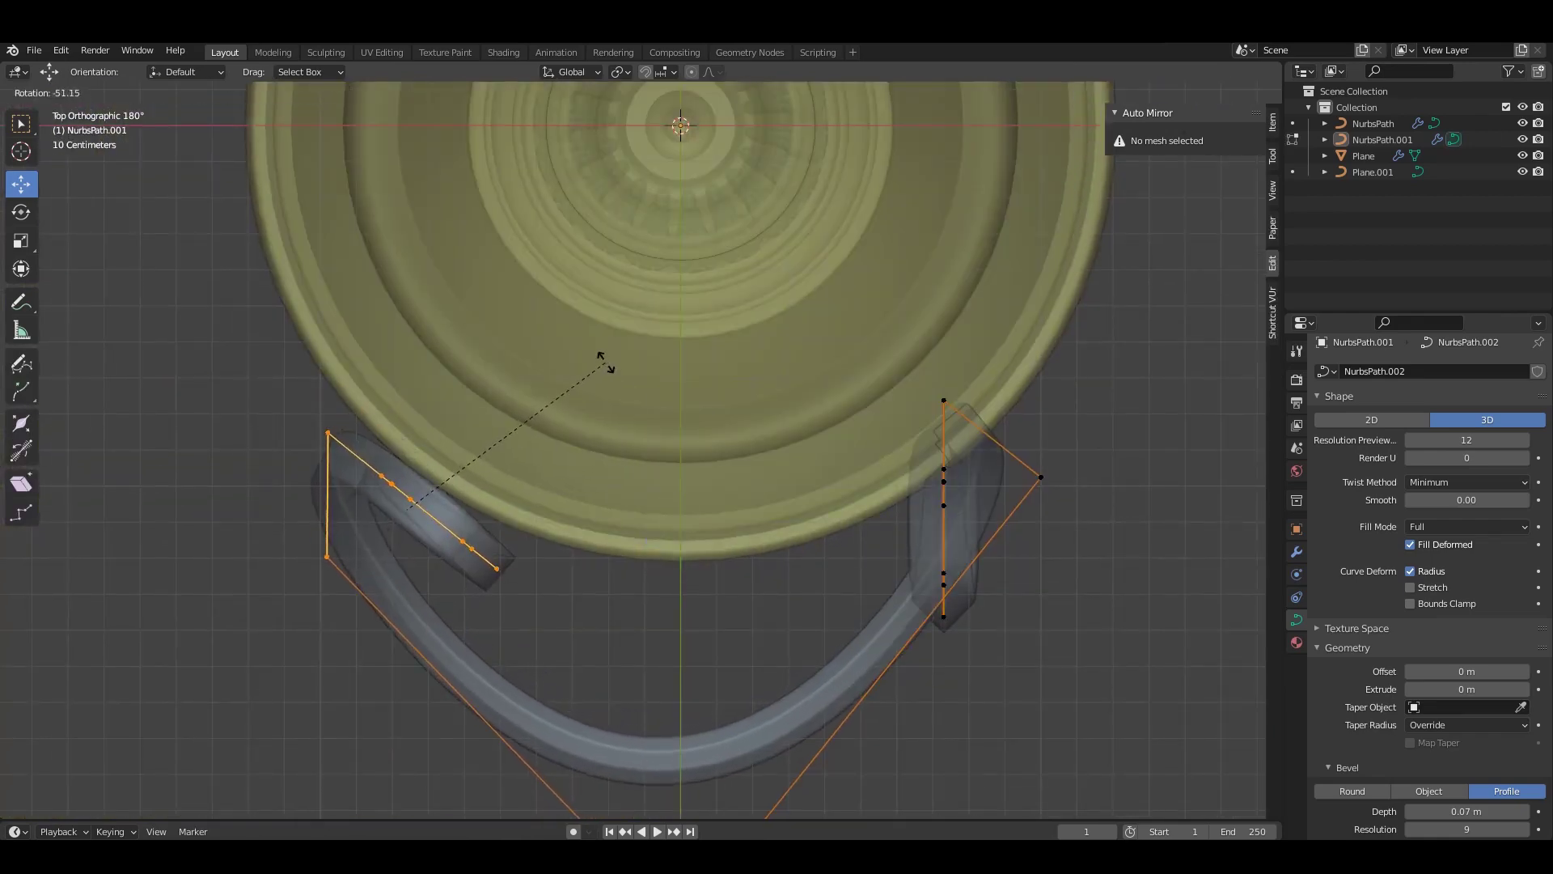
{"action": "left_click", "coordinate": [606, 363]}
{"action": "left_click_drag", "start_coordinate": [890, 380], "coordinate": [987, 639]}
{"action": "key", "text": "r"}
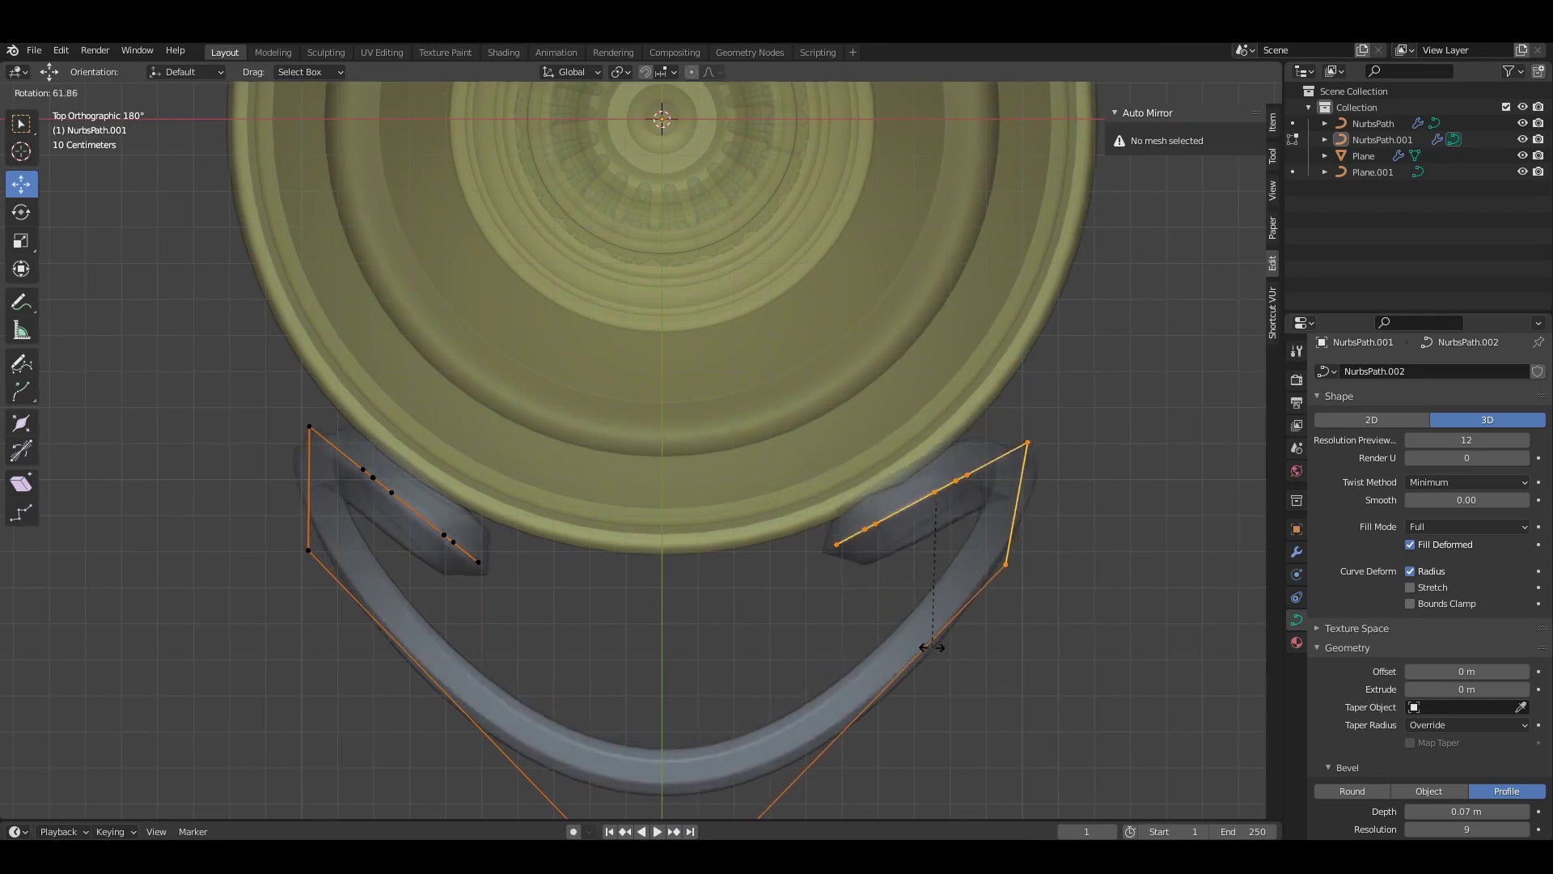
{"action": "left_click", "coordinate": [952, 652]}
Shift the curl points so both scrolls sit snugly against the vase body.
{"action": "middle_click_drag", "start_coordinate": [952, 652], "coordinate": [728, 566]}
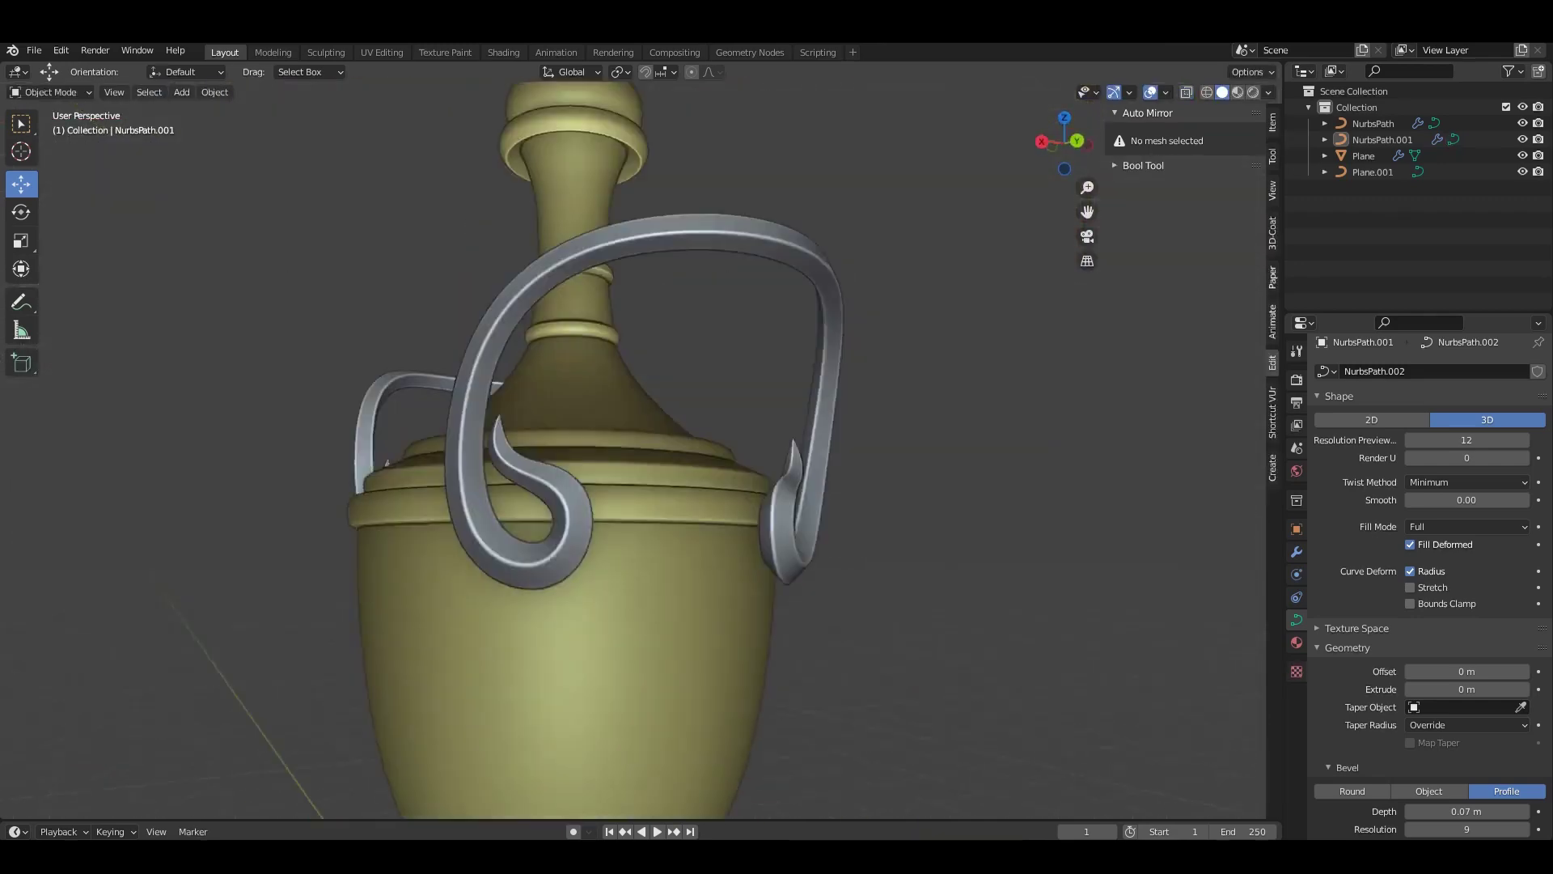
{"action": "key", "text": "Tab"}
{"action": "key", "text": "Tab"}
{"action": "key", "text": "g"}
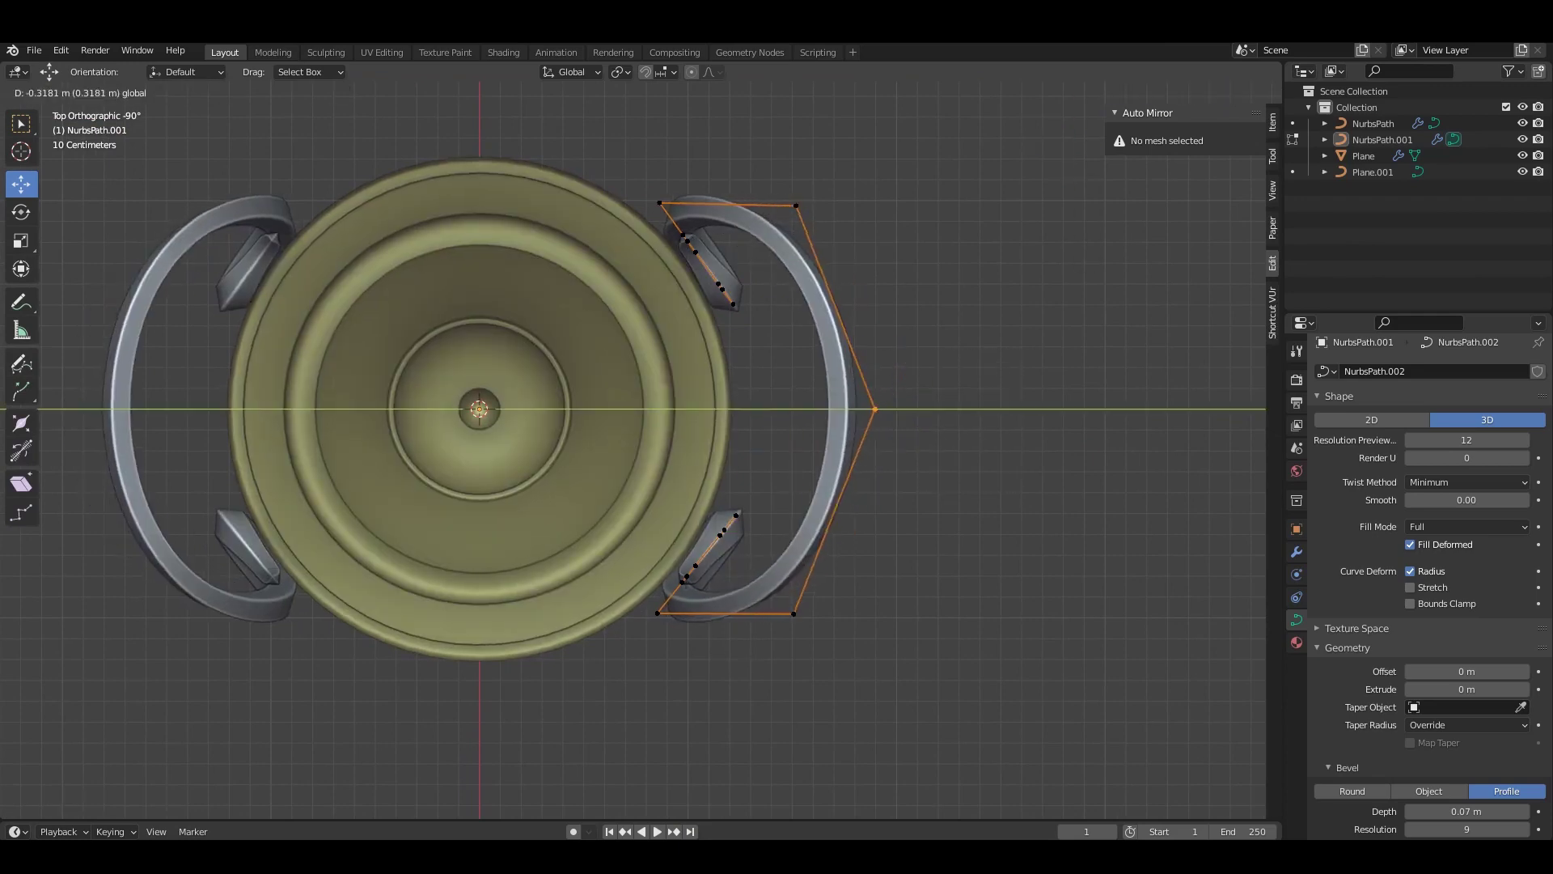
{"action": "left_click", "coordinate": [897, 409]}
{"action": "mouse_move", "coordinate": [897, 409]}
{"action": "middle_mouse_down"}
{"action": "mouse_move", "coordinate": [809, 324]}
{"action": "mouse_move", "coordinate": [728, 283]}
{"action": "middle_mouse_up"}
{"action": "key", "text": "Tab"}
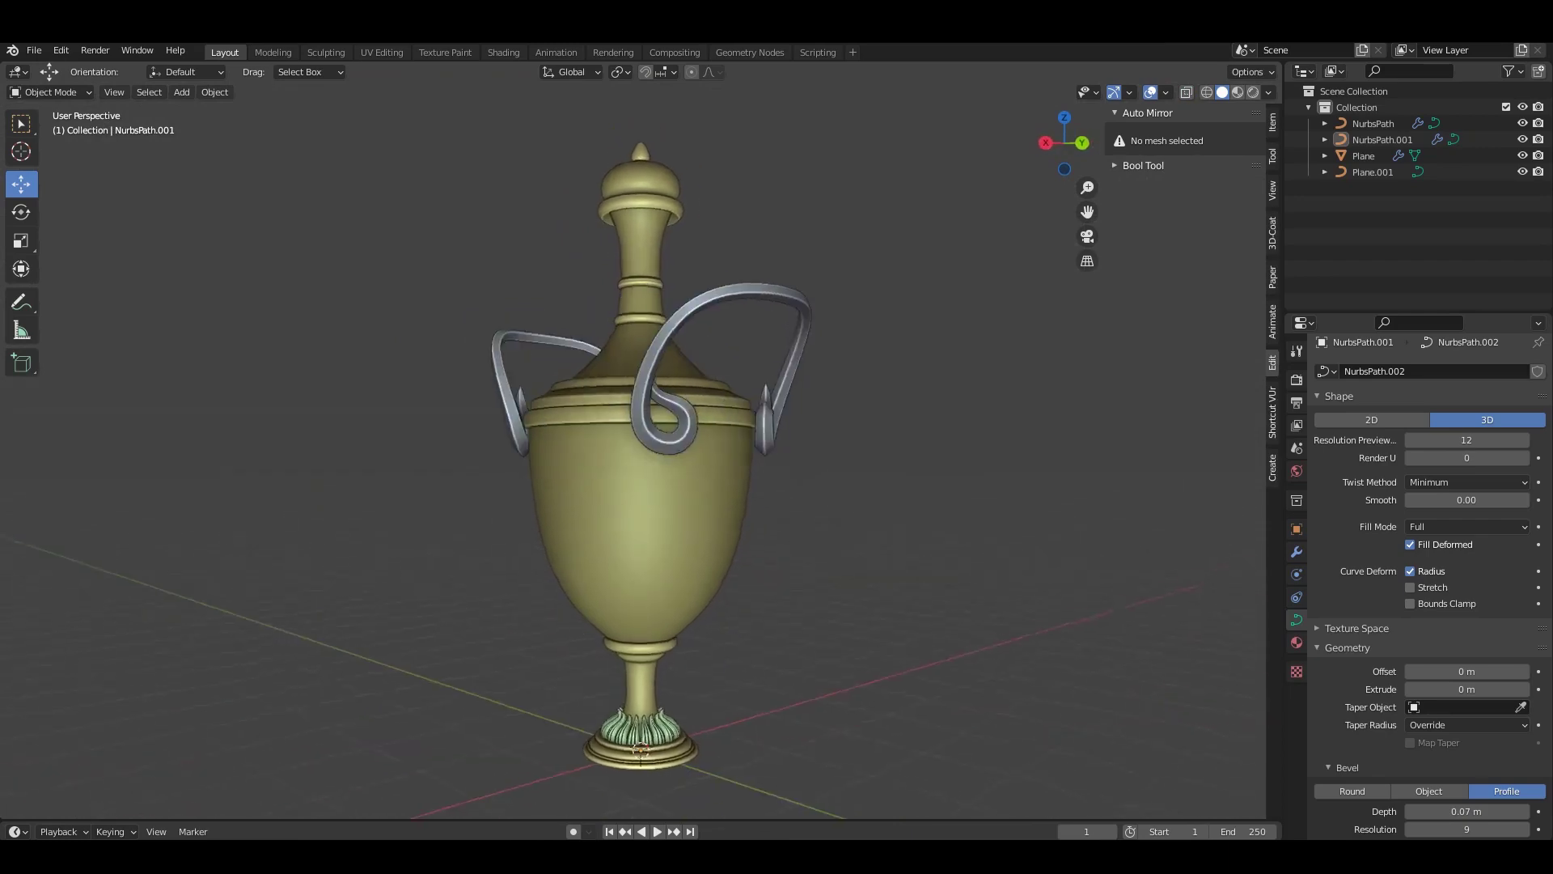
In side view, move the curl's bottom point down and left, then leave point editing.
{"action": "key", "text": "Tab"}
{"action": "scroll", "coordinate": [647, 404], "scroll_direction": "up", "scroll_amount": 5}
{"action": "mouse_move", "coordinate": [647, 405]}
{"action": "middle_mouse_down"}
{"action": "mouse_move", "coordinate": [567, 364]}
{"action": "mouse_move", "coordinate": [728, 405]}
{"action": "middle_mouse_up"}
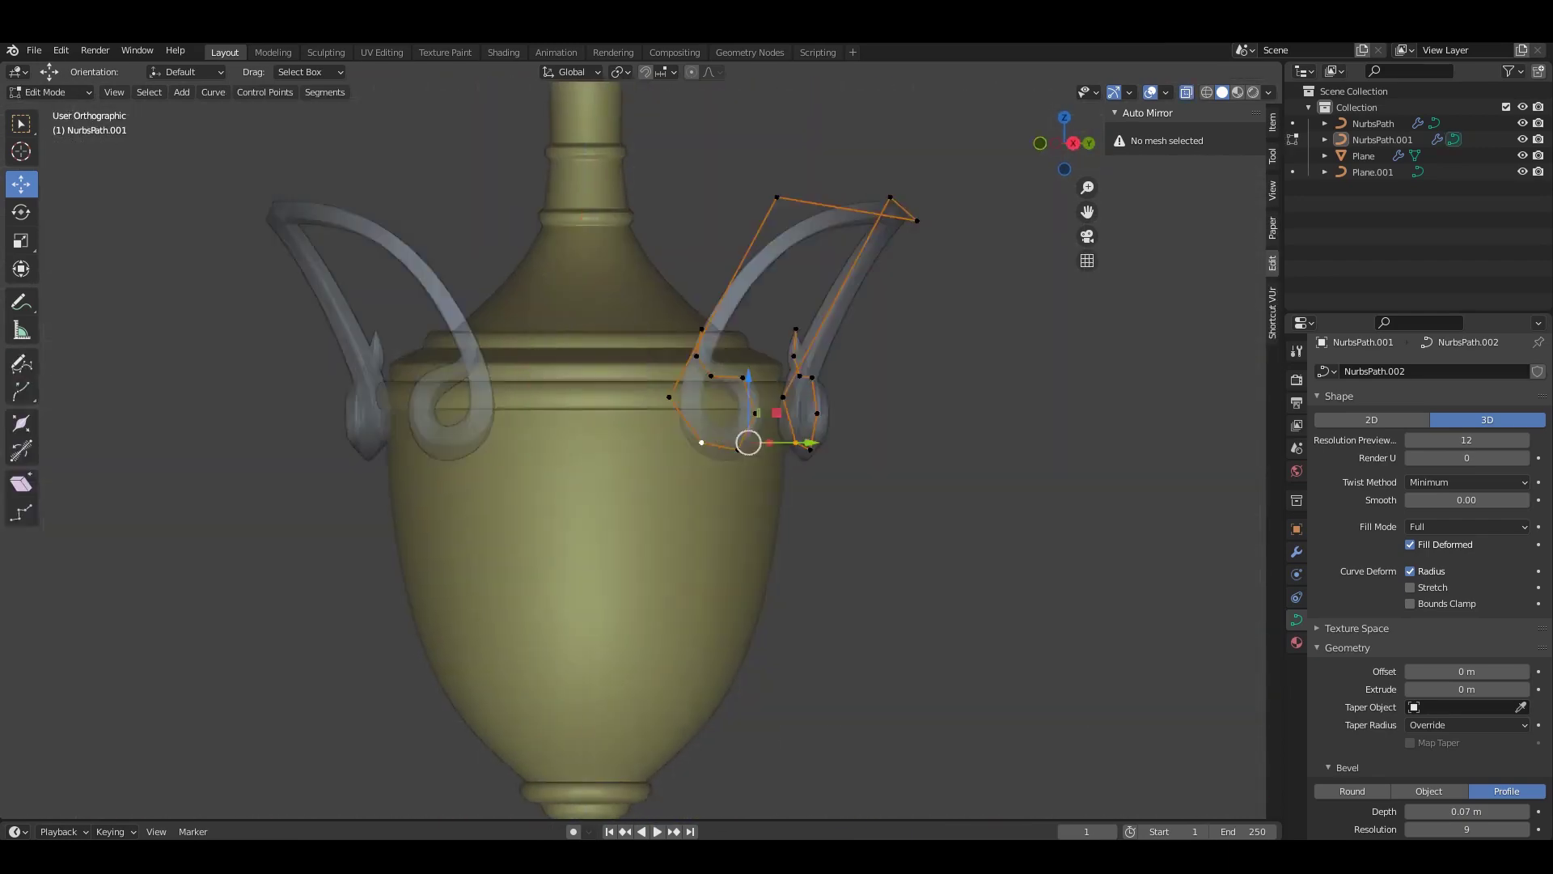
{"action": "key", "text": "KP_3"}
{"action": "key", "text": "g"}
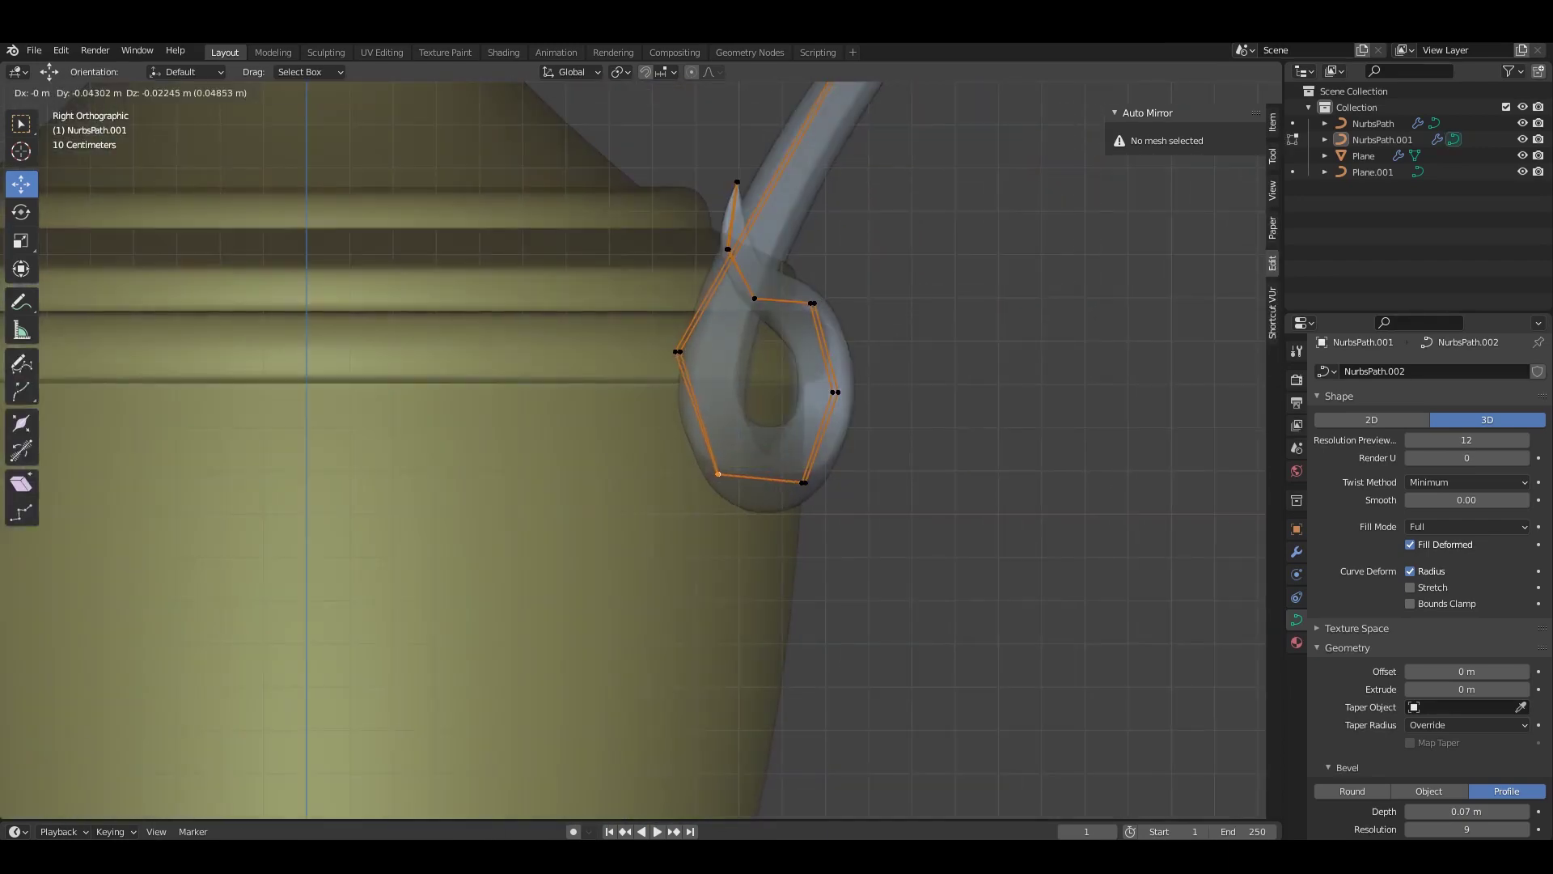
{"action": "left_click", "coordinate": [719, 474]}
{"action": "middle_click_drag", "start_coordinate": [719, 474], "coordinate": [607, 364]}
{"action": "scroll", "coordinate": [647, 405], "scroll_direction": "down", "scroll_amount": 3}
{"action": "key", "text": "Tab"}
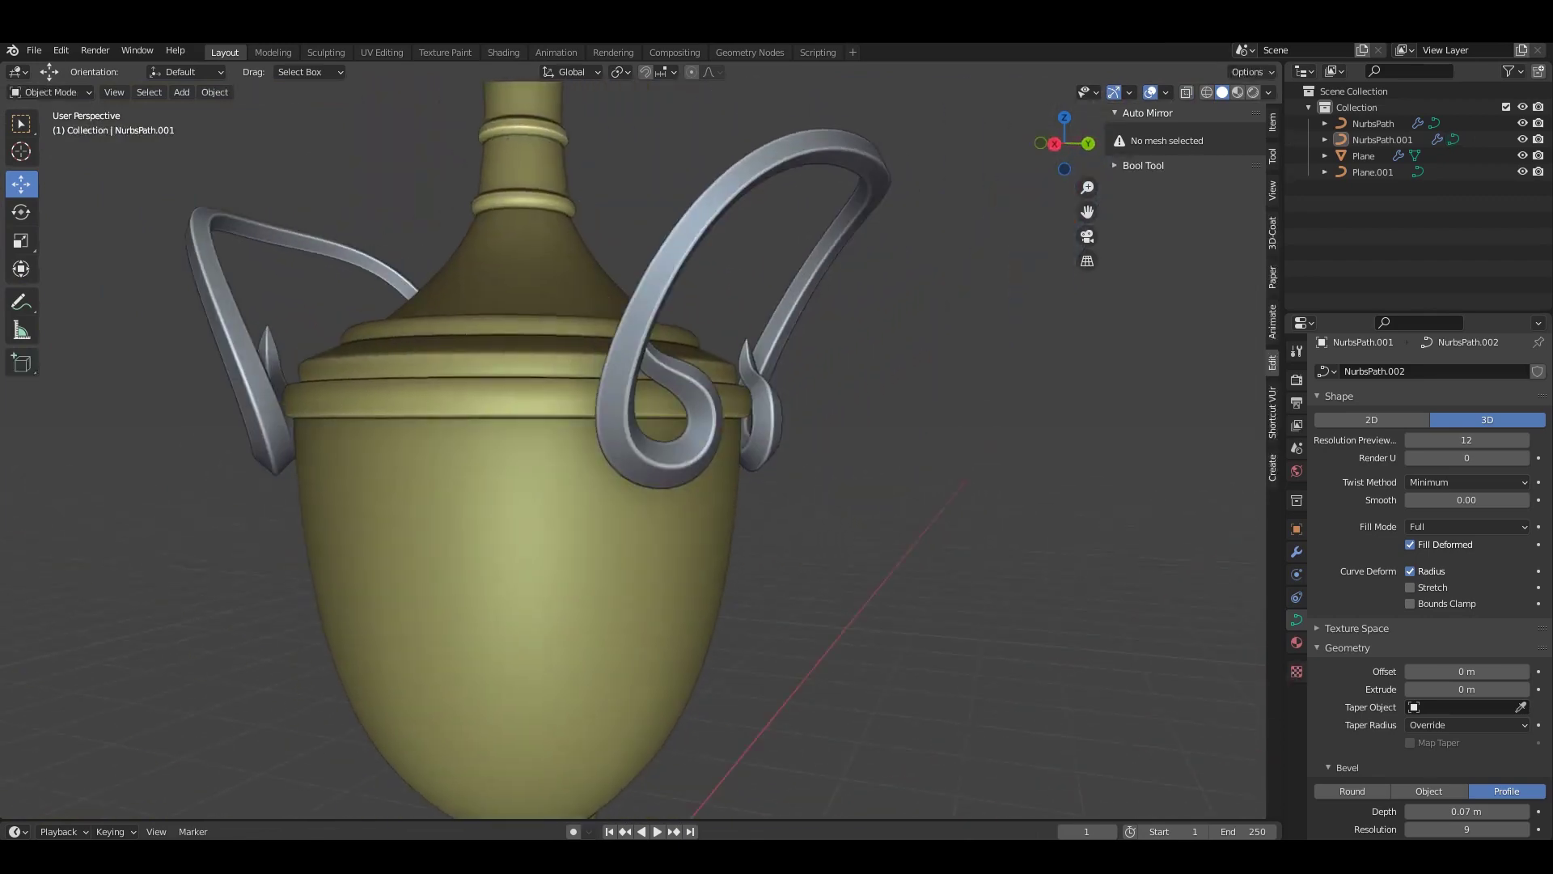
Orbit around the vase side-on to inspect the finished teardrop handle scrolls.
{"action": "key", "text": "KP_3"}
{"action": "scroll", "coordinate": [631, 445], "scroll_direction": "down", "scroll_amount": 3}
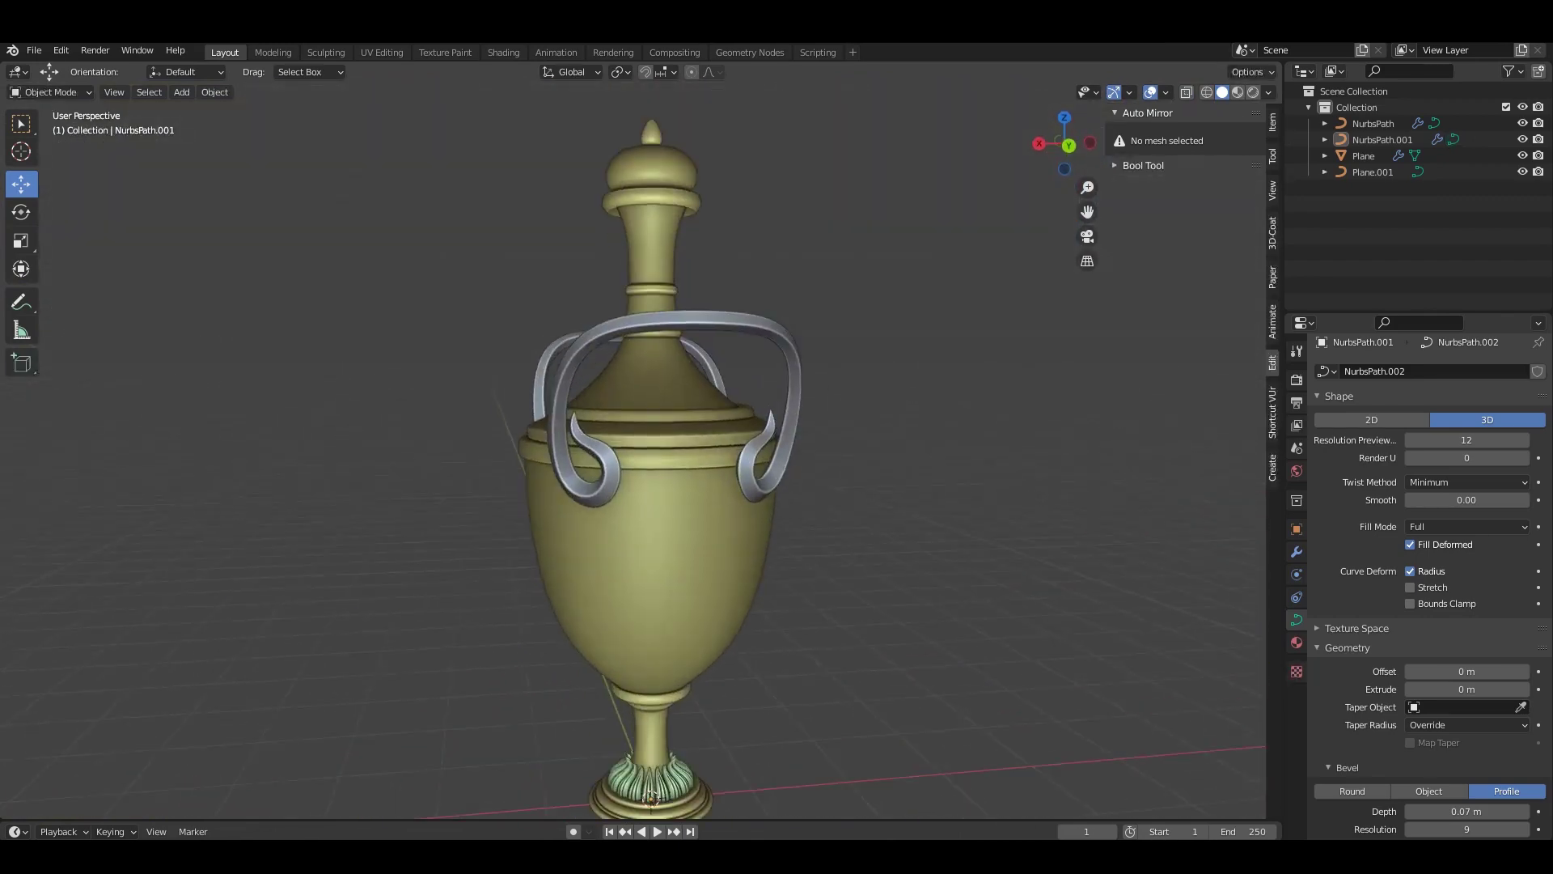
{"action": "mouse_move", "coordinate": [651, 799]}
{"action": "middle_mouse_down"}
{"action": "mouse_move", "coordinate": [550, 809]}
{"action": "mouse_move", "coordinate": [615, 809]}
{"action": "middle_mouse_up"}
{"action": "scroll", "coordinate": [599, 801], "scroll_direction": "up", "scroll_amount": 3}
{"action": "scroll", "coordinate": [1428, 583], "scroll_direction": "down", "scroll_amount": 5}
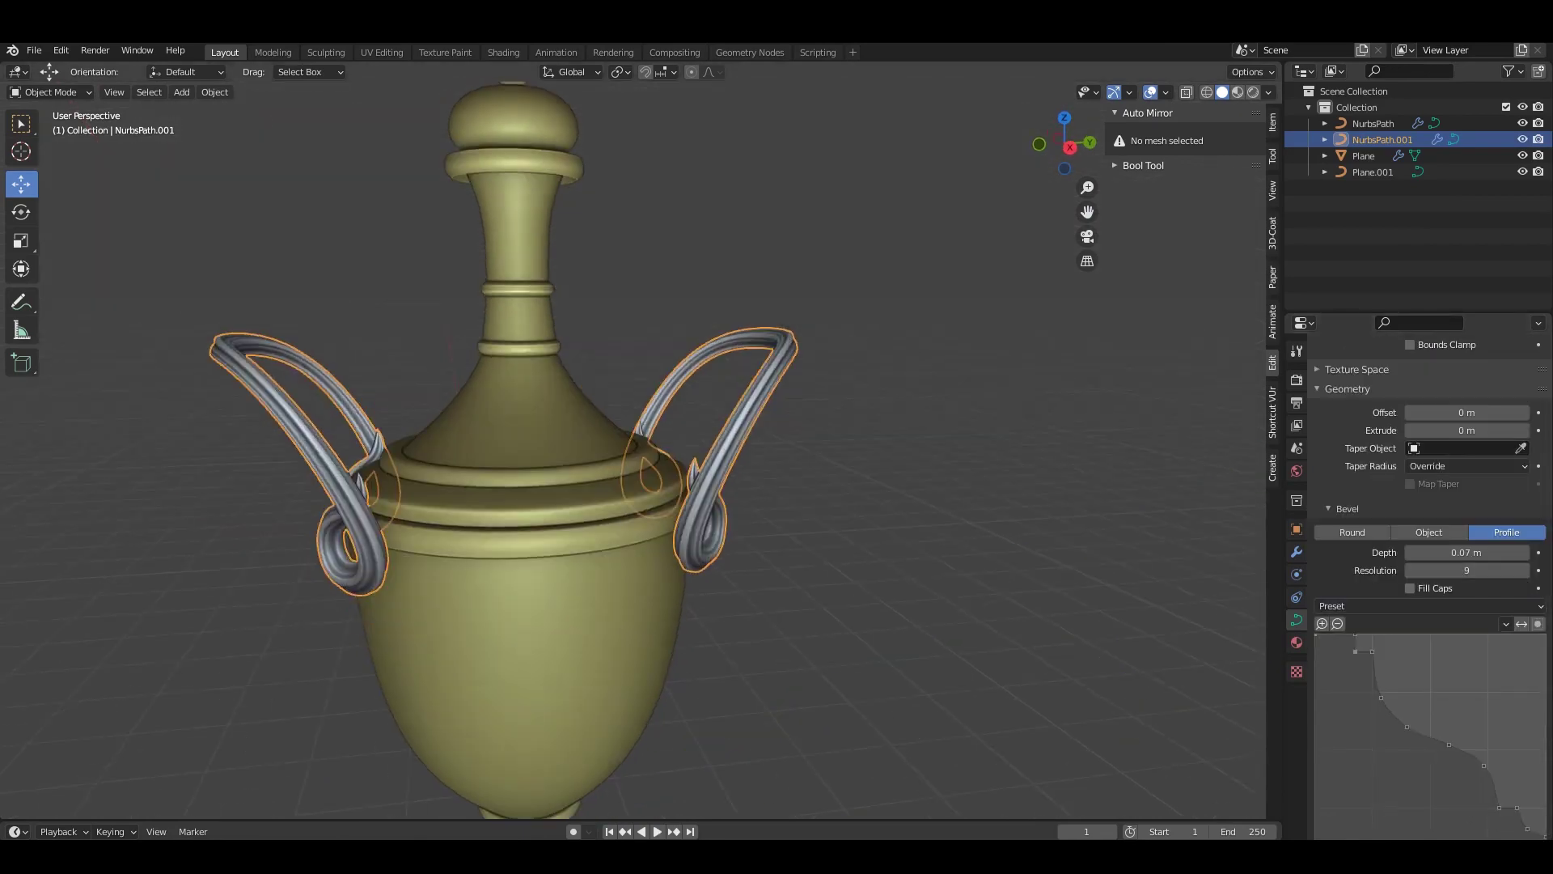
Try the stepped and rounded bevel profile presets on the handles.
{"action": "key", "text": "alt+a"}
{"action": "left_click", "coordinate": [1485, 669]}
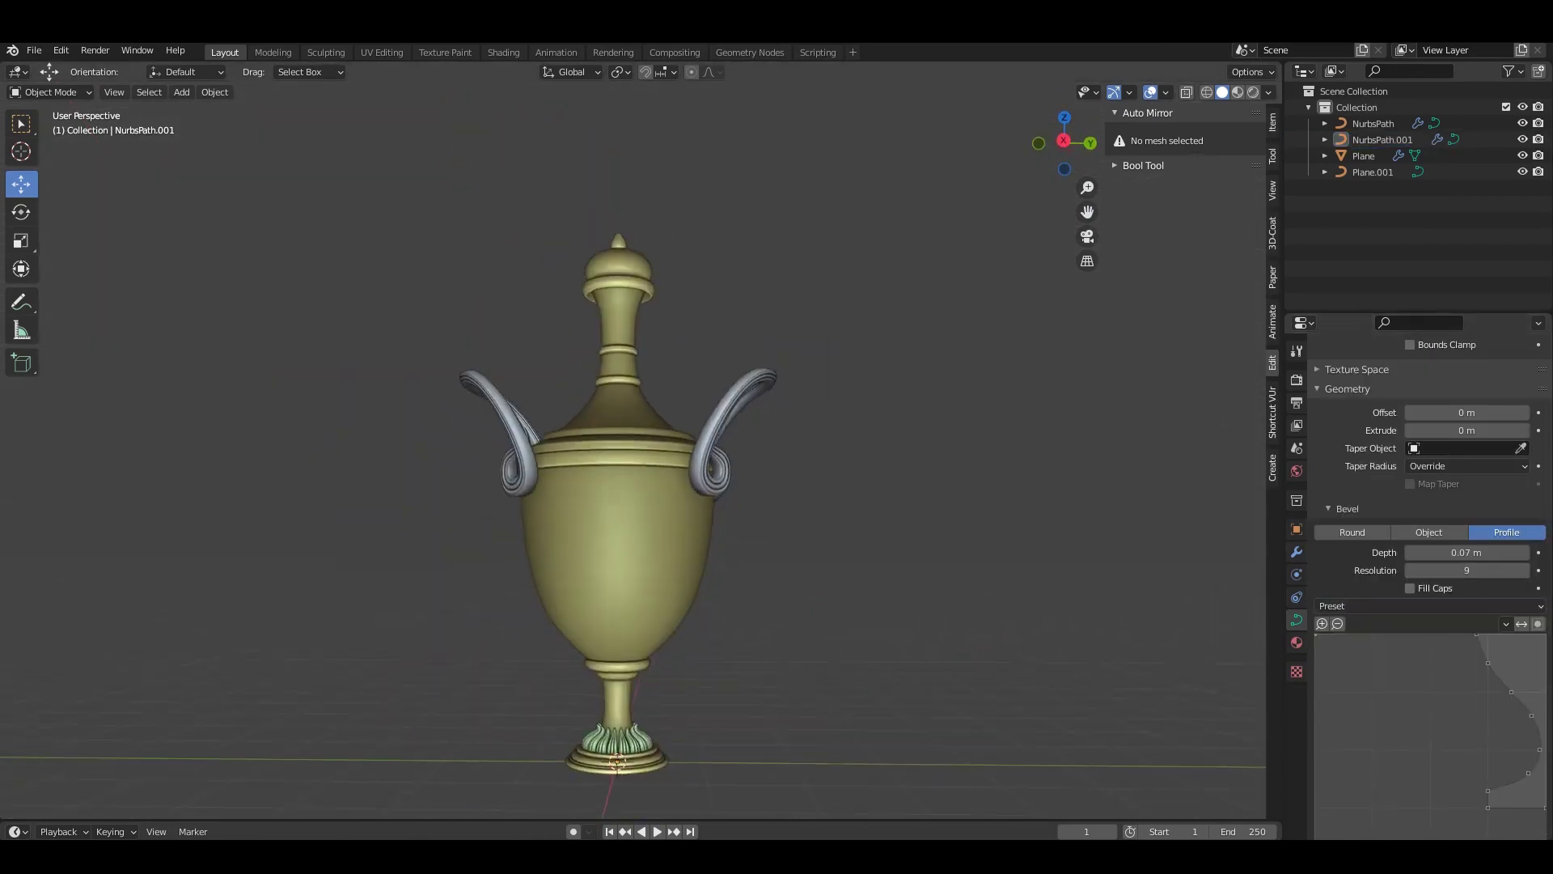
{"action": "key", "text": "KP_3"}
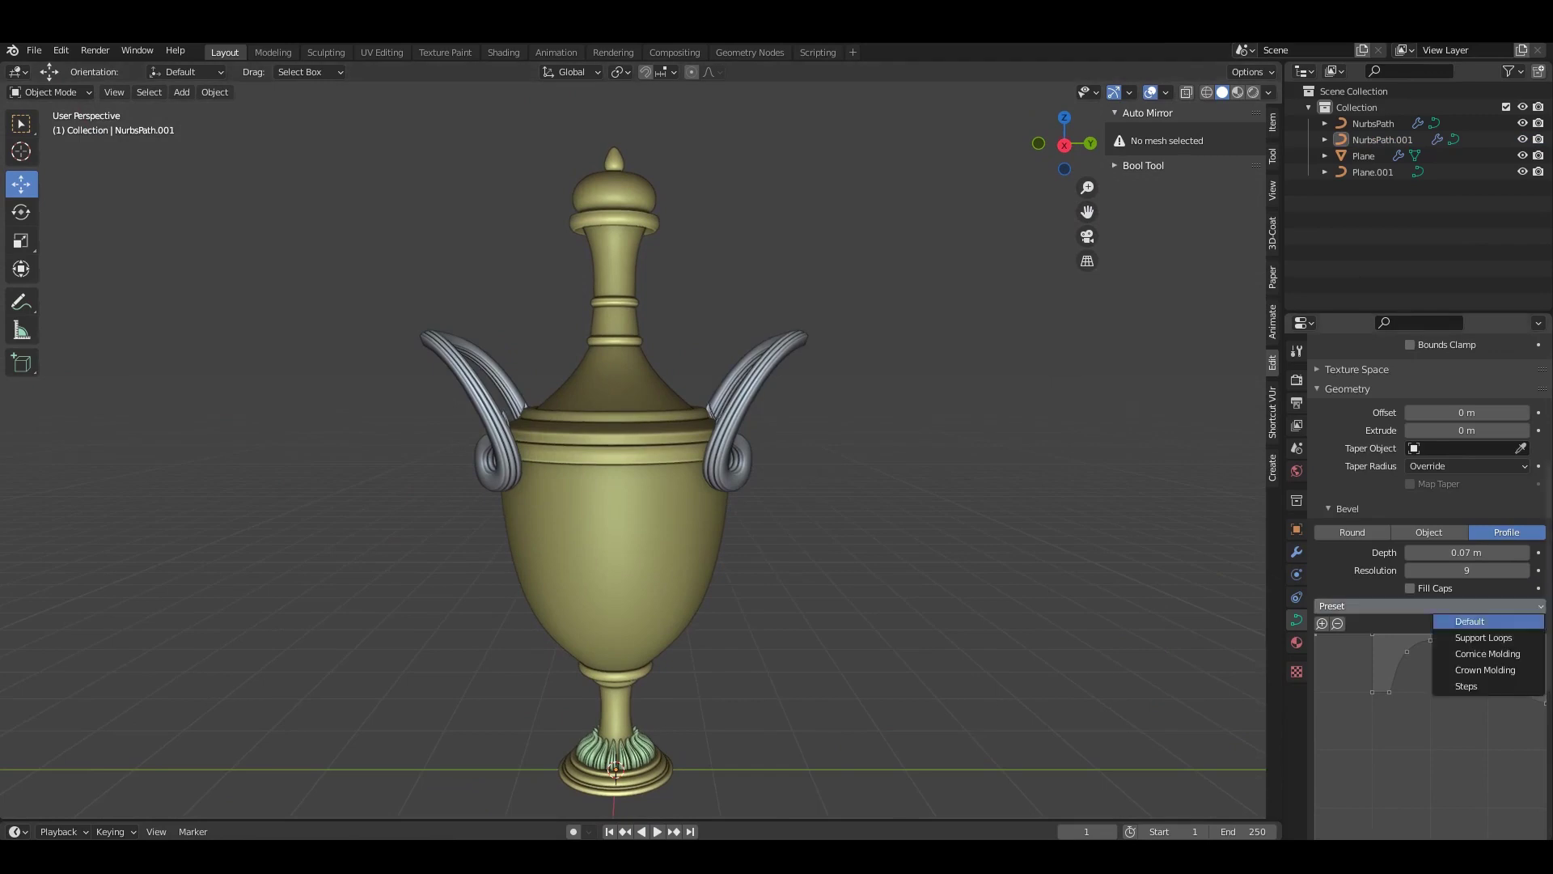
{"action": "left_click", "coordinate": [1466, 686]}
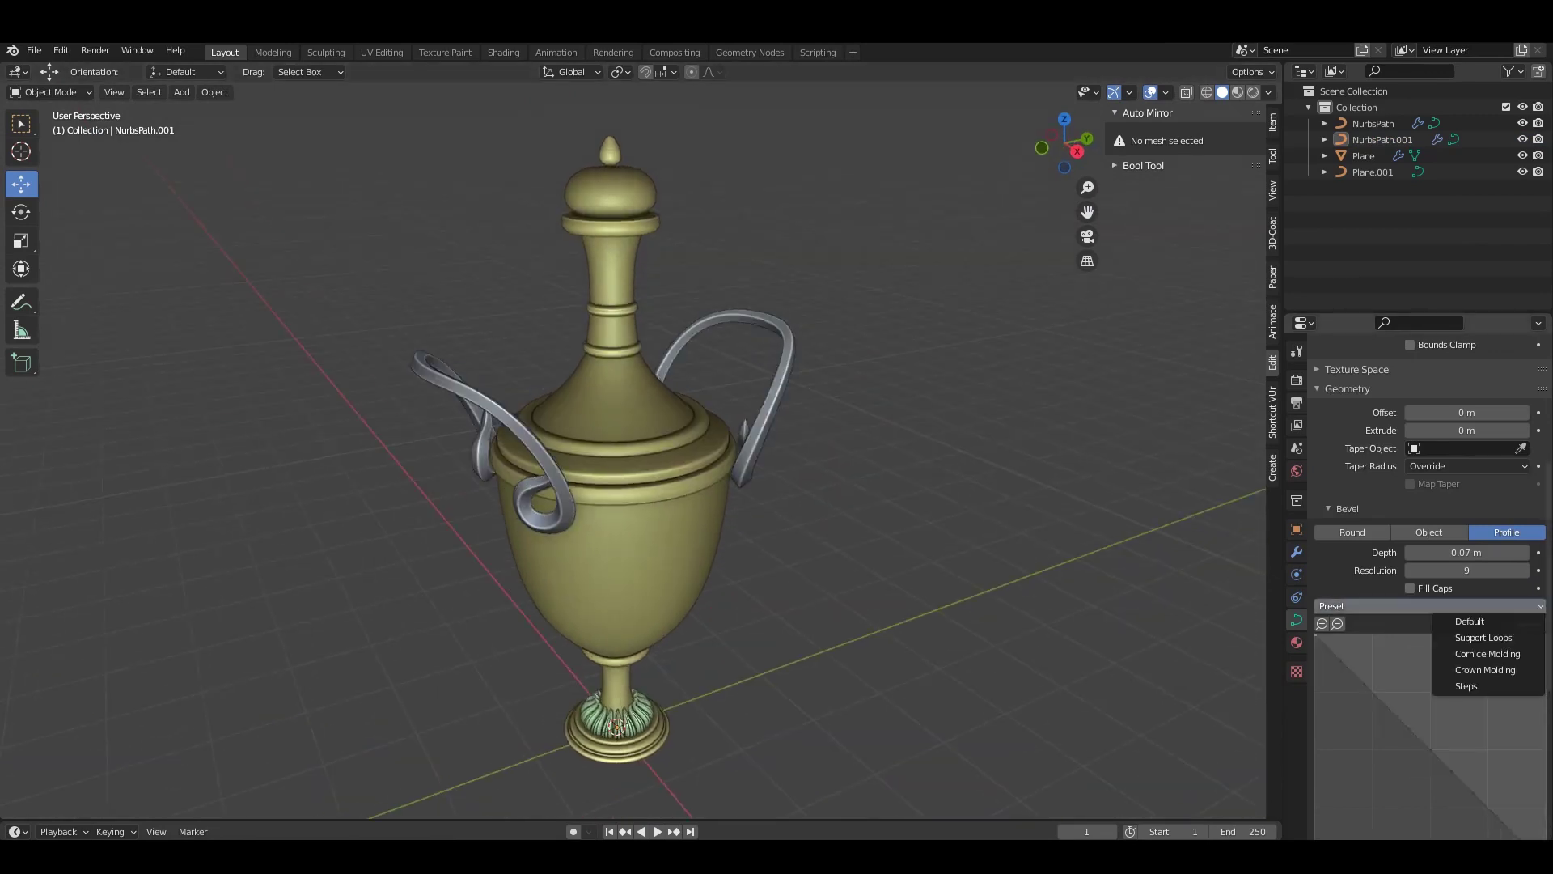
{"action": "left_click", "coordinate": [1484, 637]}
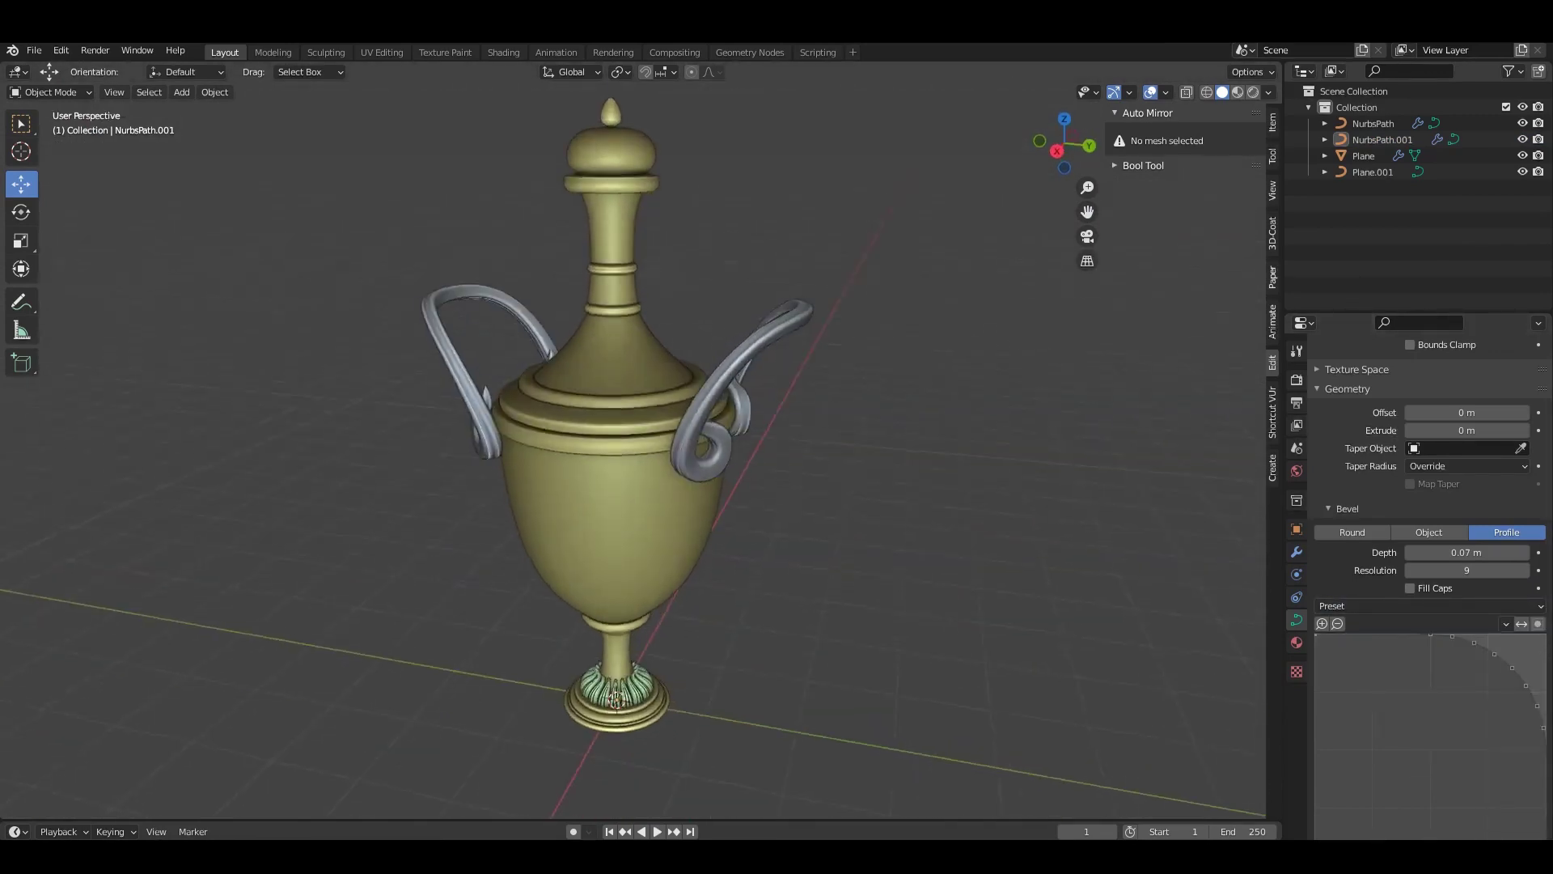
Reset the handle bevel profile to a straight diagonal line at resolution 3.
{"action": "left_click", "coordinate": [1427, 606]}
{"action": "left_click", "coordinate": [1440, 620]}
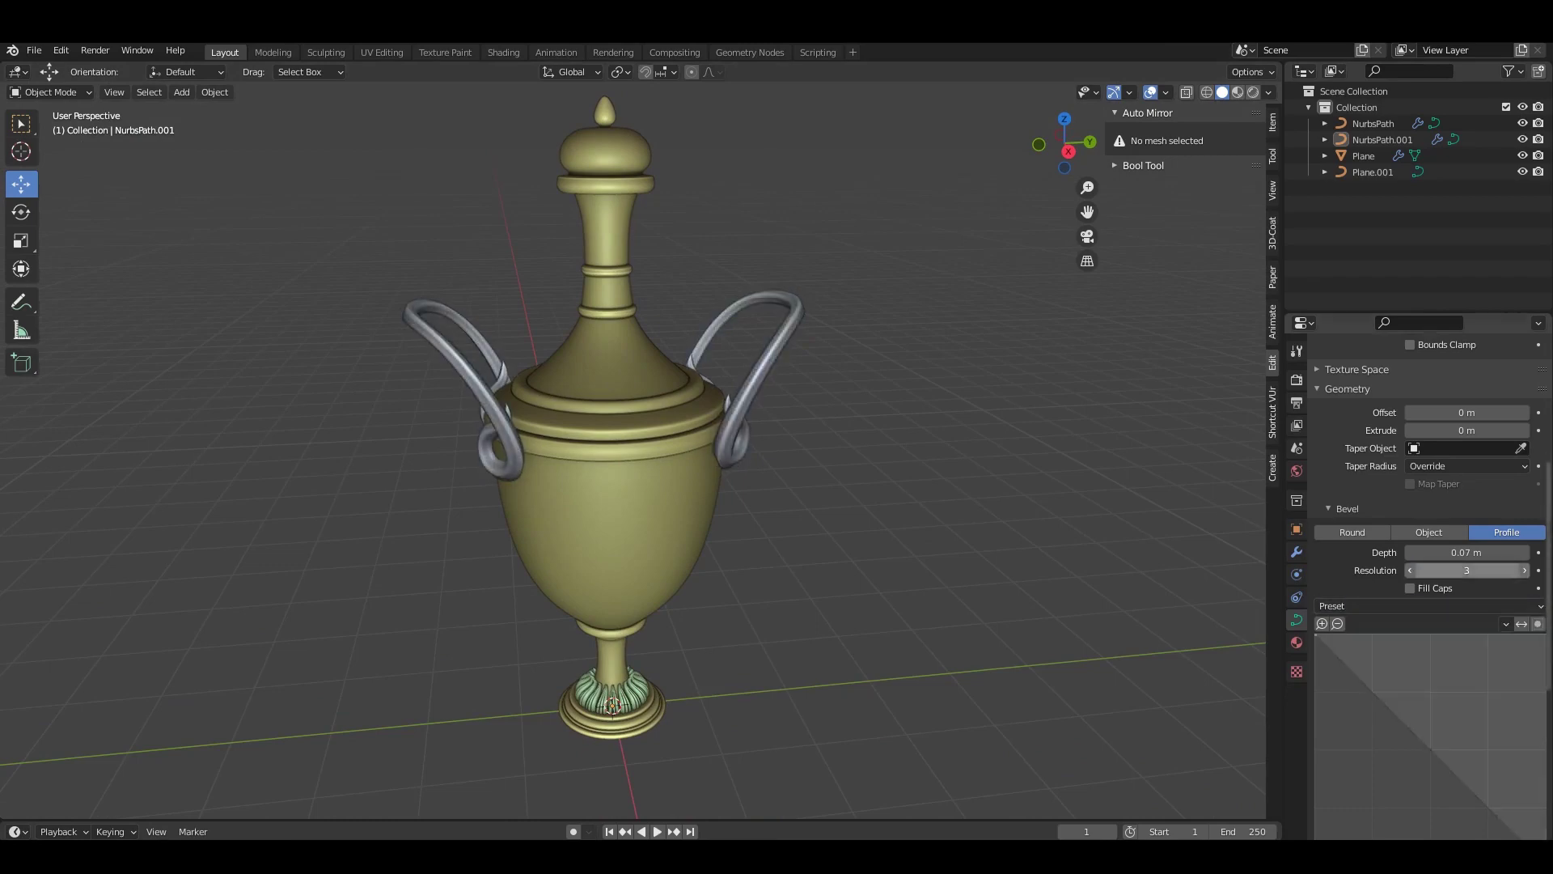
{"action": "key", "text": "KP_3"}
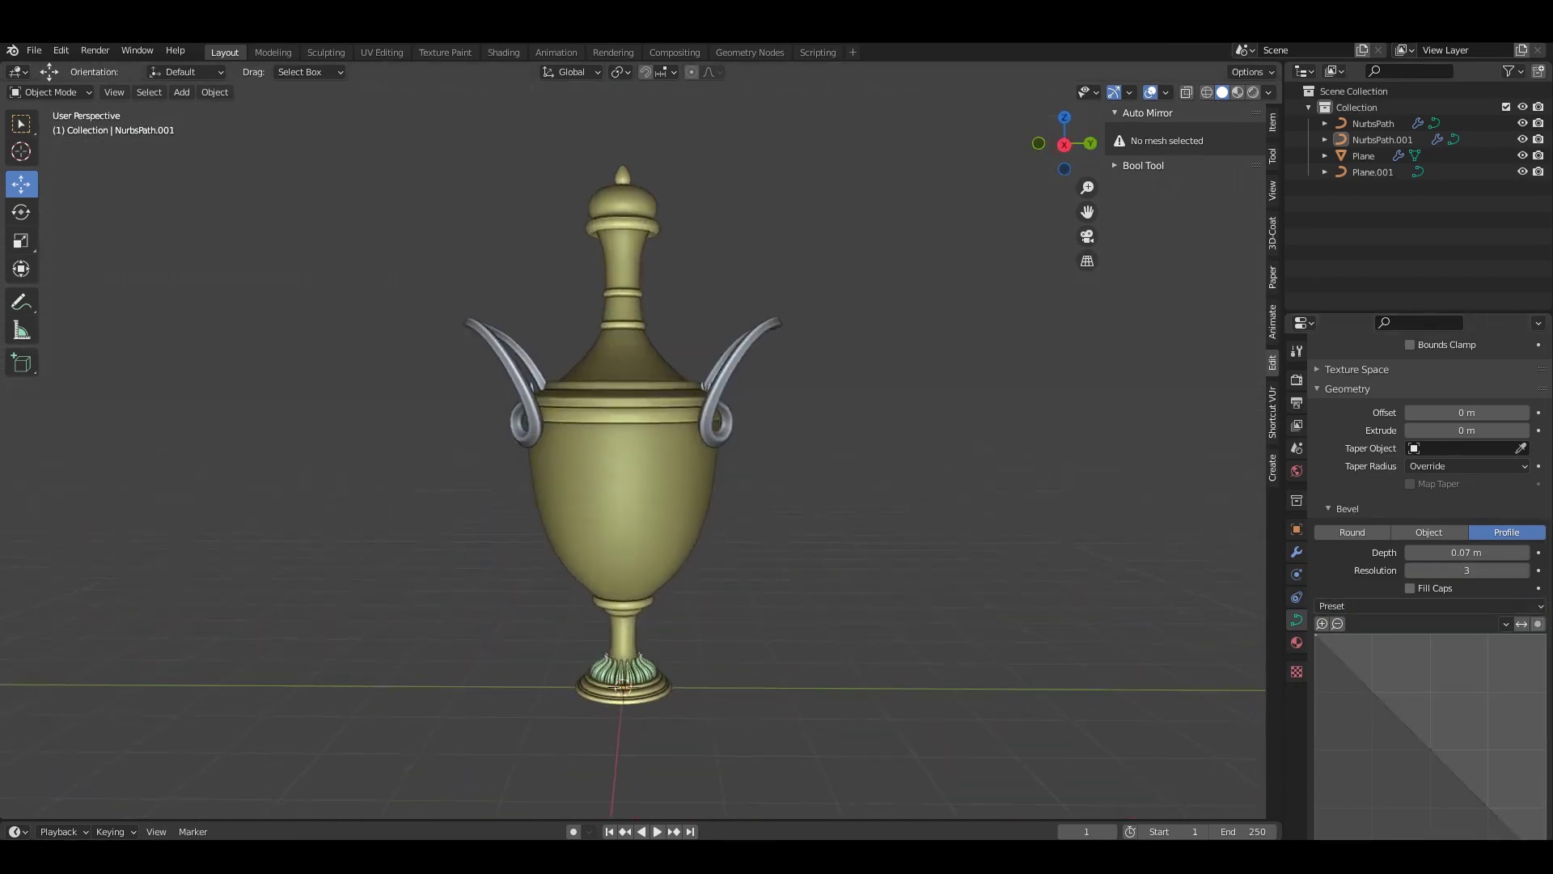
{"action": "mouse_move", "coordinate": [631, 405]}
{"action": "middle_mouse_down"}
{"action": "mouse_move", "coordinate": [566, 416]}
{"action": "mouse_move", "coordinate": [598, 408]}
{"action": "middle_mouse_up"}
{"action": "left_click", "coordinate": [1297, 552]}
Remove the NurbsPath ornament's Array modifier, leaving a single leaf on the base.
{"action": "left_click", "coordinate": [606, 639]}
{"action": "scroll", "coordinate": [556, 583], "scroll_direction": "up", "scroll_amount": 5}
{"action": "key", "text": "ctrl+x"}
{"action": "key", "text": "ctrl+x"}
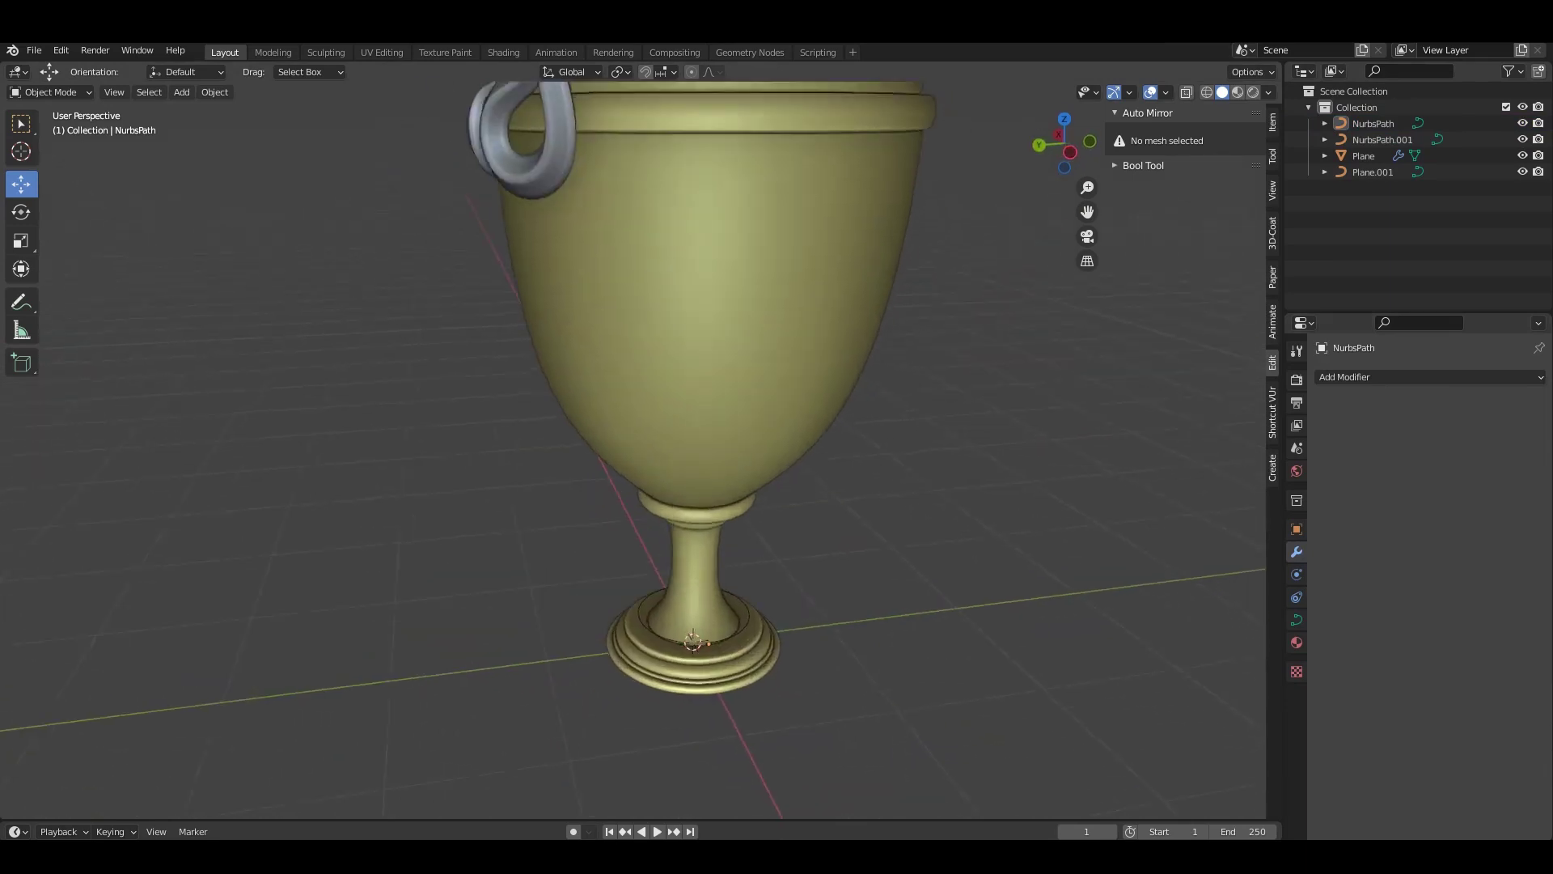
{"action": "key", "text": "KP_1"}
{"action": "scroll", "coordinate": [631, 477], "scroll_direction": "up", "scroll_amount": 3}
{"action": "key", "text": "ctrl+z"}
{"action": "mouse_move", "coordinate": [631, 477]}
{"action": "middle_mouse_down"}
{"action": "mouse_move", "coordinate": [614, 453]}
{"action": "mouse_move", "coordinate": [664, 502]}
{"action": "middle_mouse_up"}
{"action": "key", "text": "ctrl+z"}
Strip the leaf's Curve modifier and delete its guide plane Plane.001.
{"action": "left_click", "coordinate": [493, 451]}
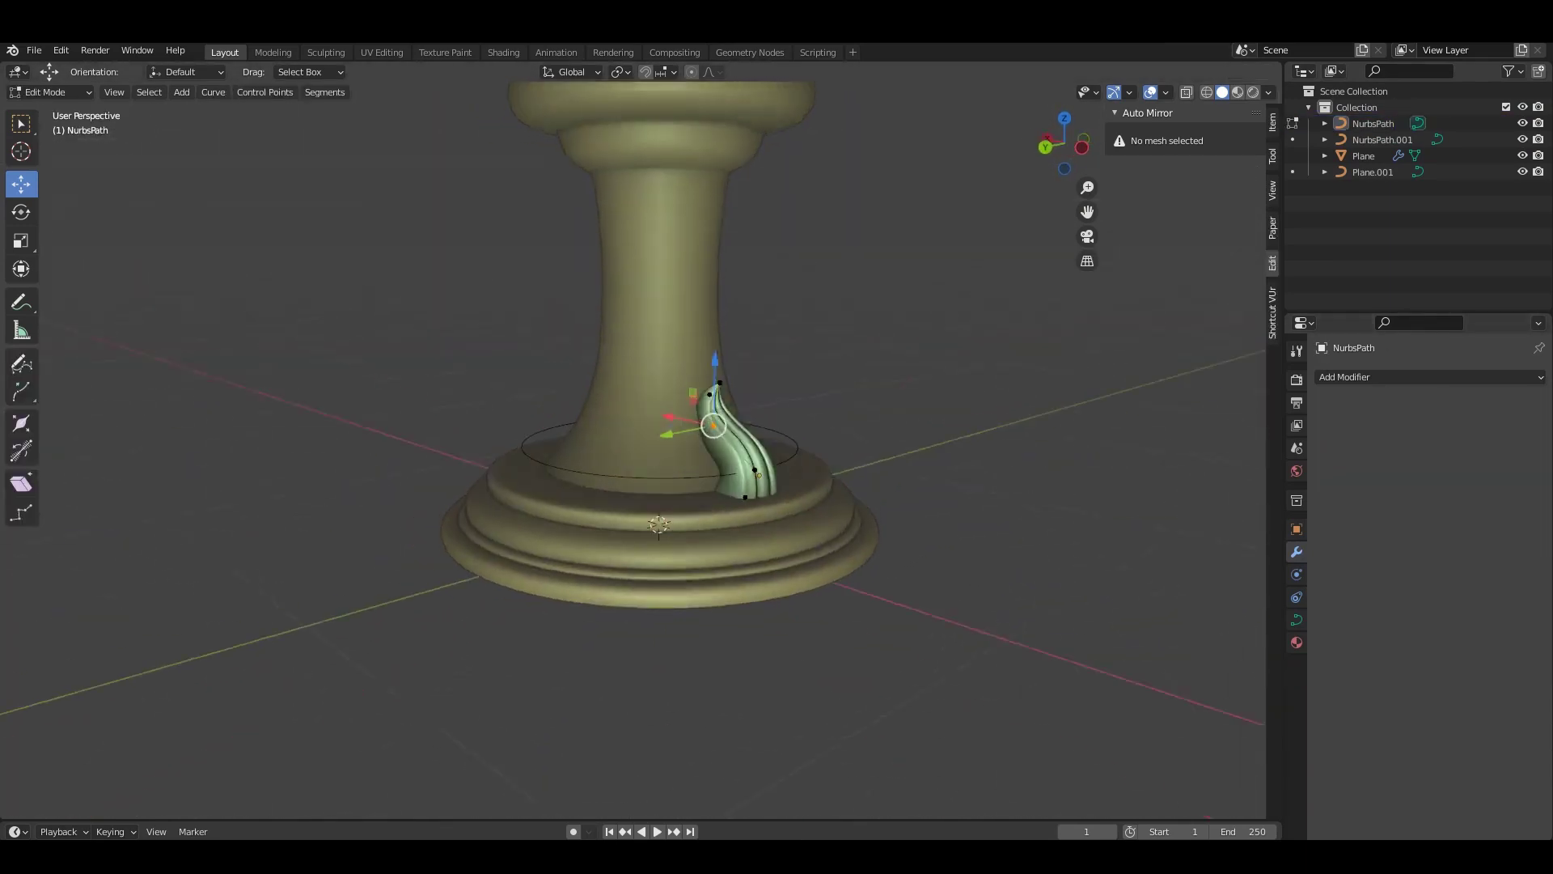
{"action": "left_click", "coordinate": [765, 437]}
{"action": "key", "text": "ctrl+x"}
{"action": "key", "text": "Delete"}
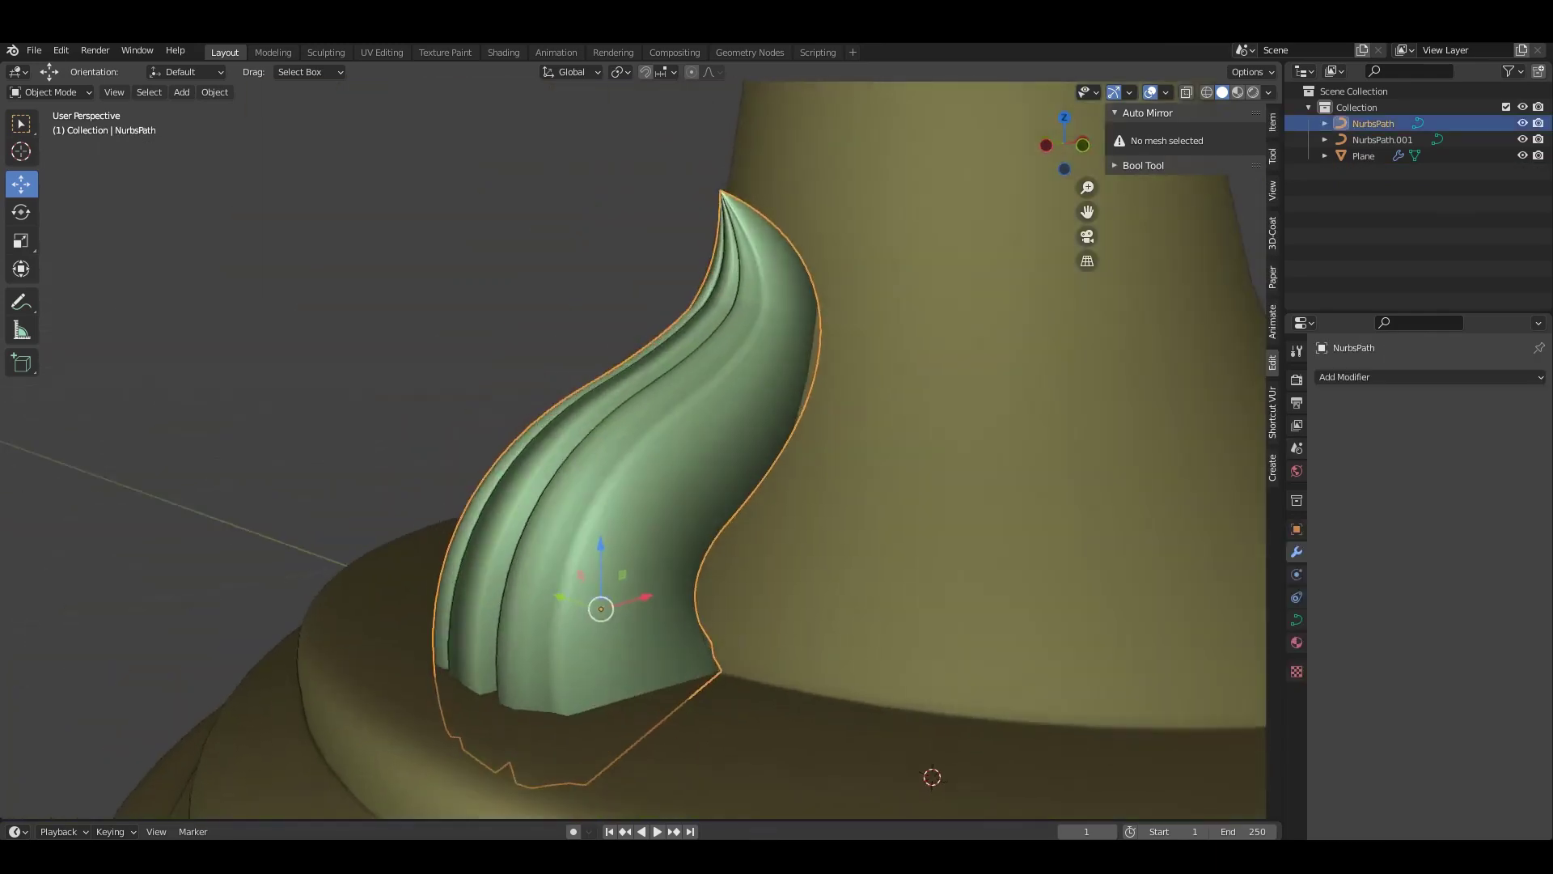
{"action": "scroll", "coordinate": [648, 453], "scroll_direction": "down", "scroll_amount": 3}
{"action": "scroll", "coordinate": [631, 453], "scroll_direction": "down", "scroll_amount": 5}
{"action": "mouse_move", "coordinate": [631, 453]}
{"action": "middle_mouse_down"}
{"action": "mouse_move", "coordinate": [695, 453]}
{"action": "mouse_move", "coordinate": [567, 453]}
{"action": "middle_mouse_up"}
Add a Subdivision Surface modifier to the vase body Plane and apply it.
{"action": "left_click", "coordinate": [639, 421]}
{"action": "key", "text": "ctrl+1"}
{"action": "key", "text": "ctrl+a"}
{"action": "key", "text": "Tab"}
{"action": "key", "text": "Tab"}
Frame and isolate the handle curve NurbsPath.001 in local view.
{"action": "left_click", "coordinate": [510, 186]}
{"action": "key", "text": "KP_Decimal"}
{"action": "key", "text": "KP_Divide"}
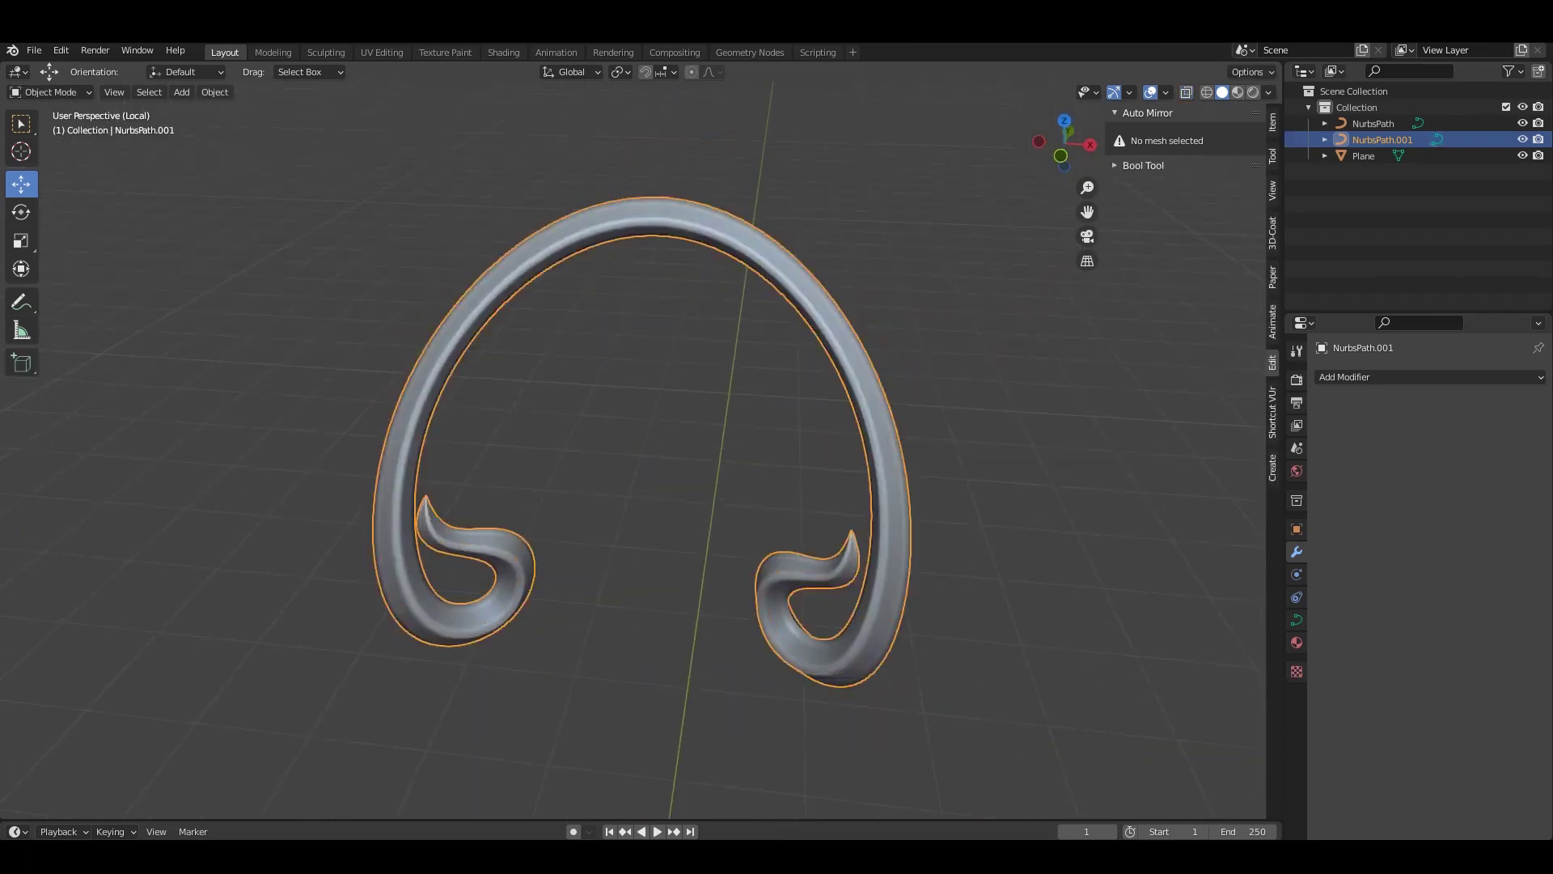
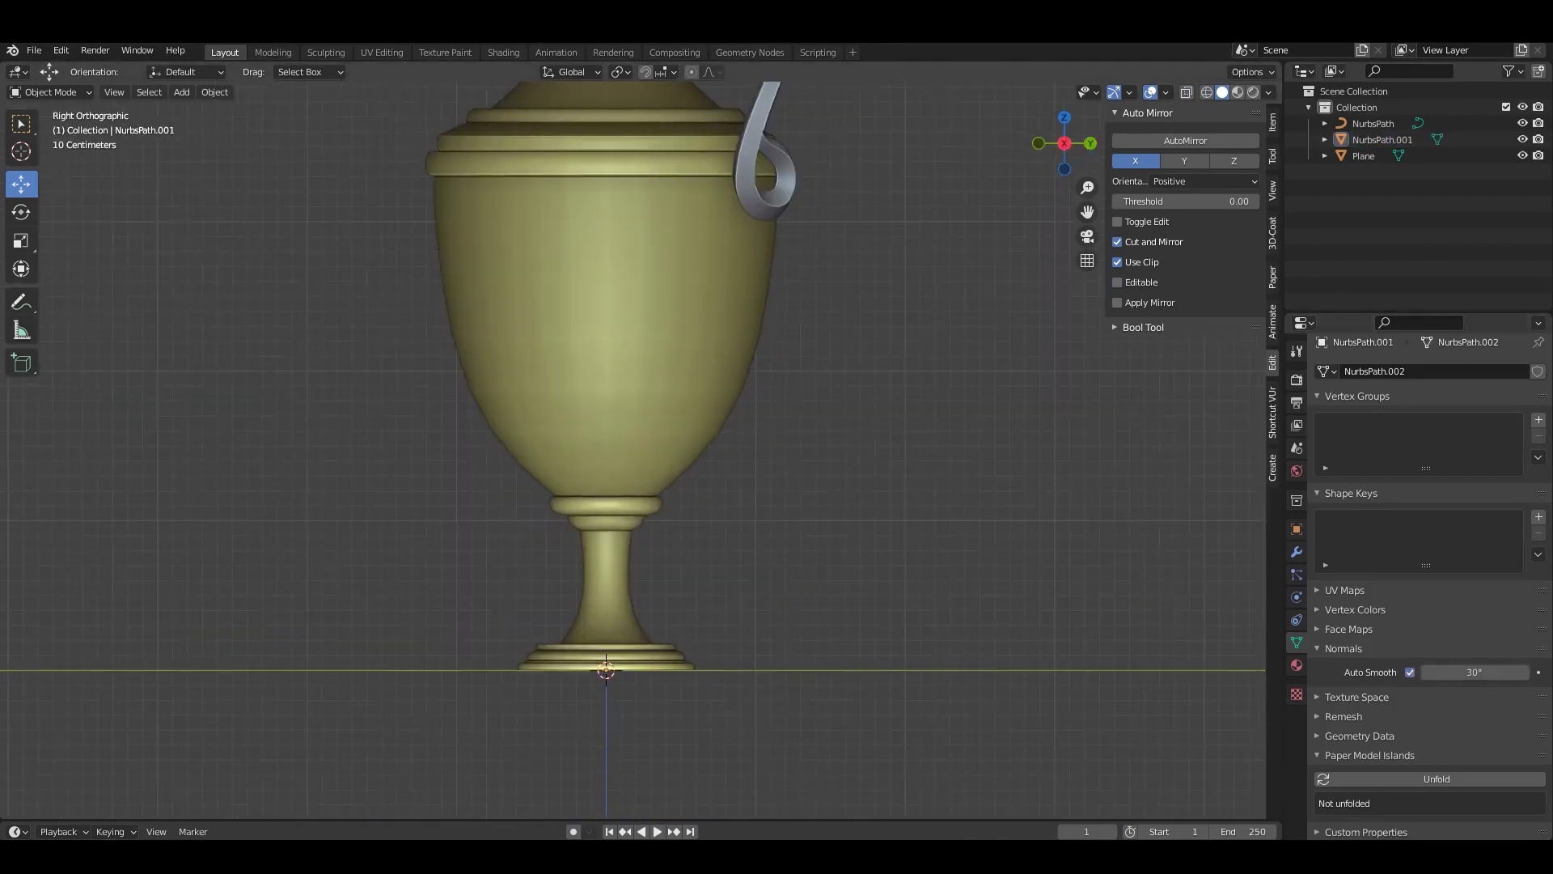
Inspect the fluted base piece in wireframe view.
{"action": "key", "text": "shift+z"}
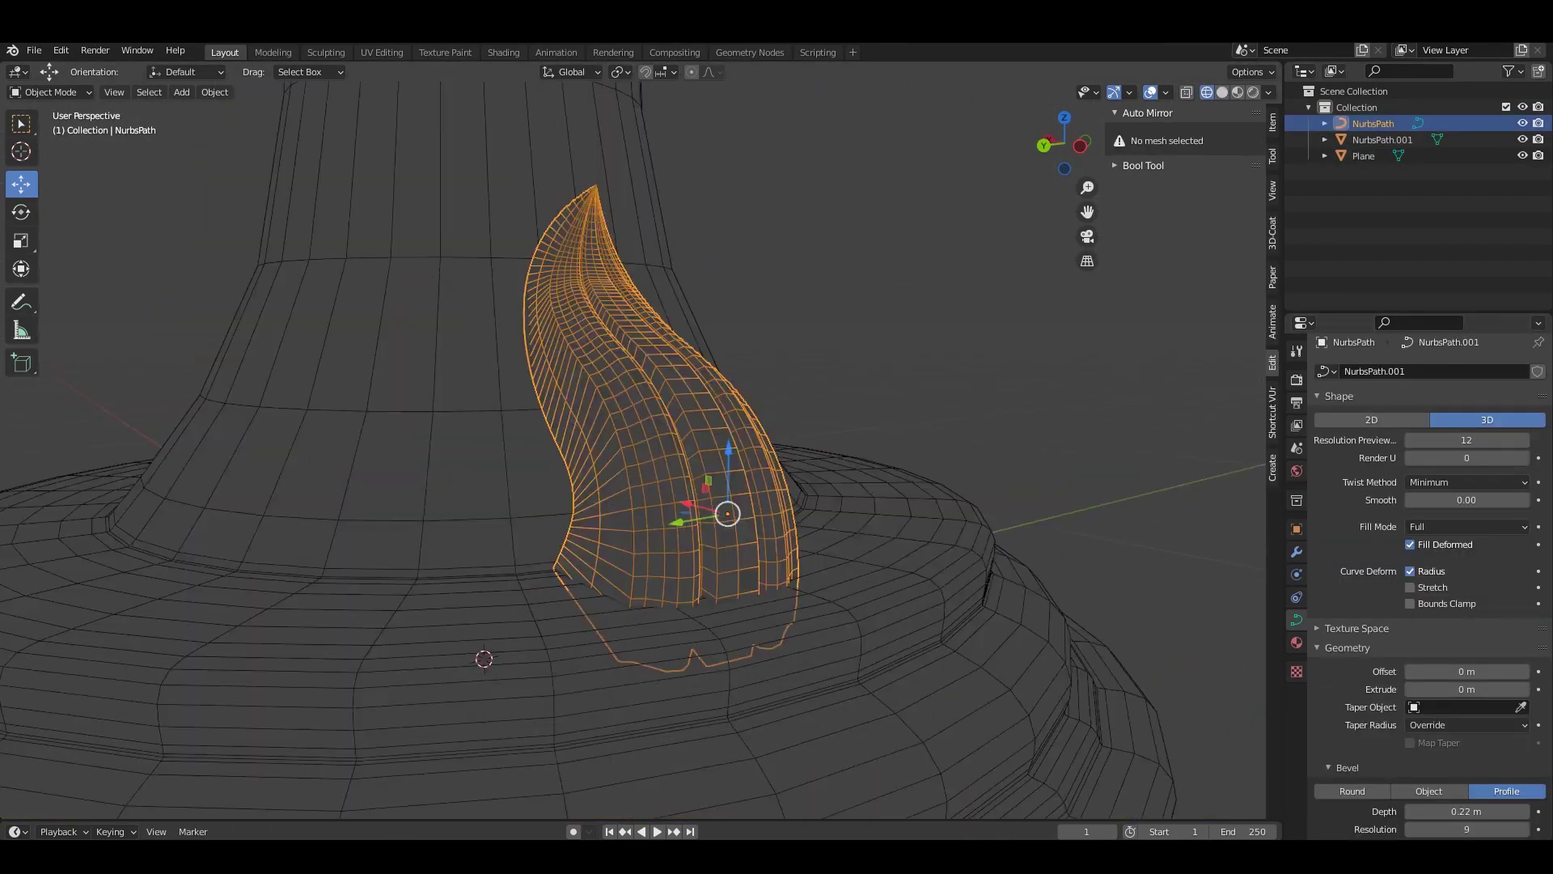
{"action": "middle_click_drag", "start_coordinate": [776, 437], "coordinate": [817, 453]}
{"action": "scroll", "coordinate": [1423, 566], "scroll_direction": "down", "scroll_amount": 5}
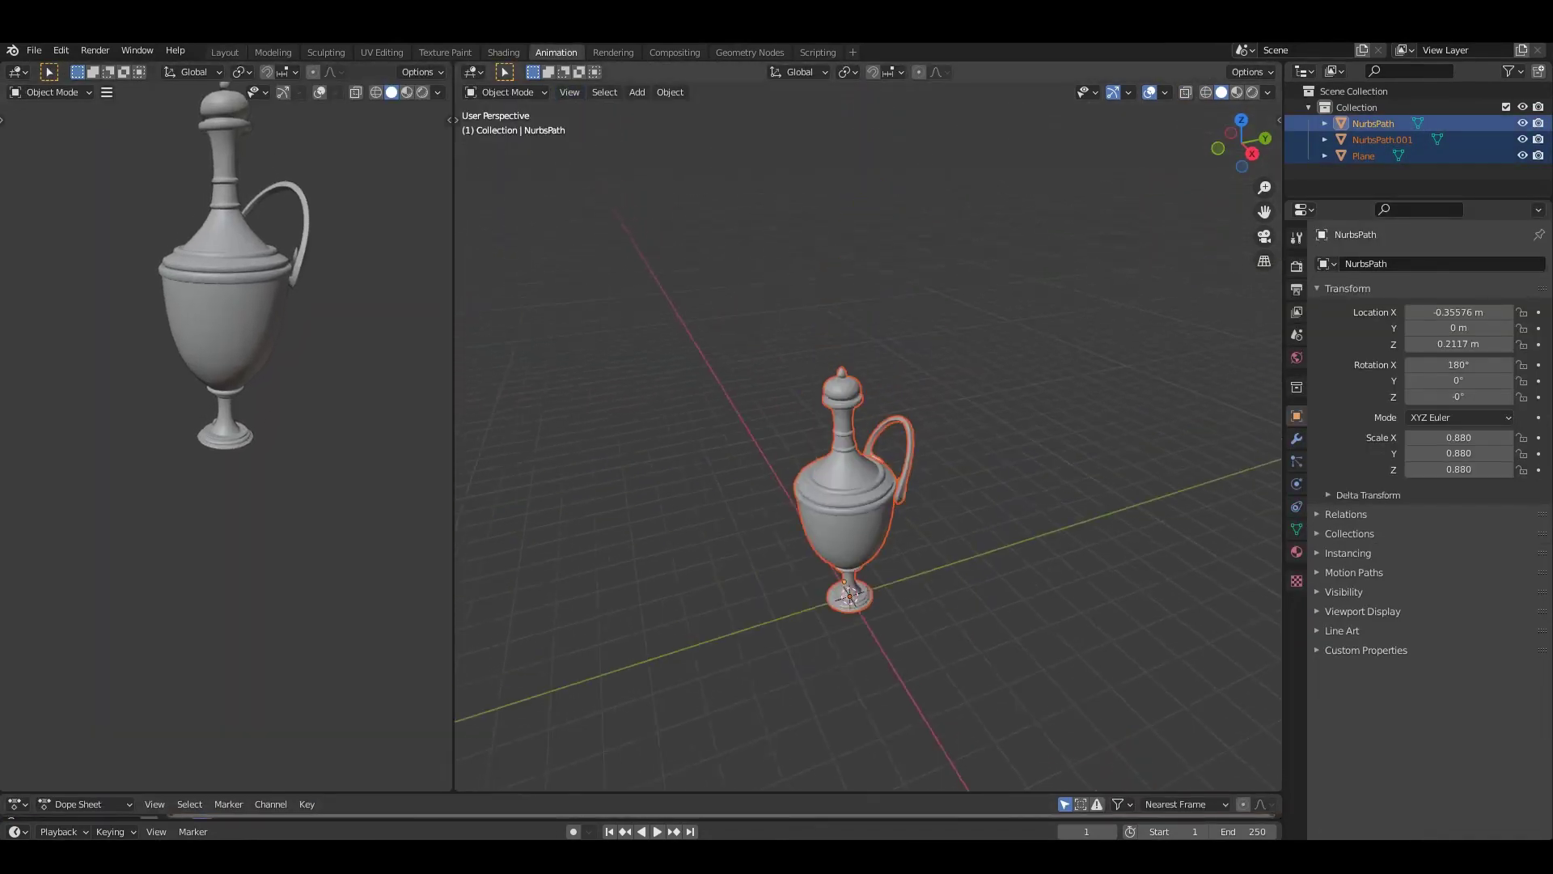
Turn the left area into the Shader Editor and link the vase's checker material to the handle.
{"action": "key", "text": "shift+F3"}
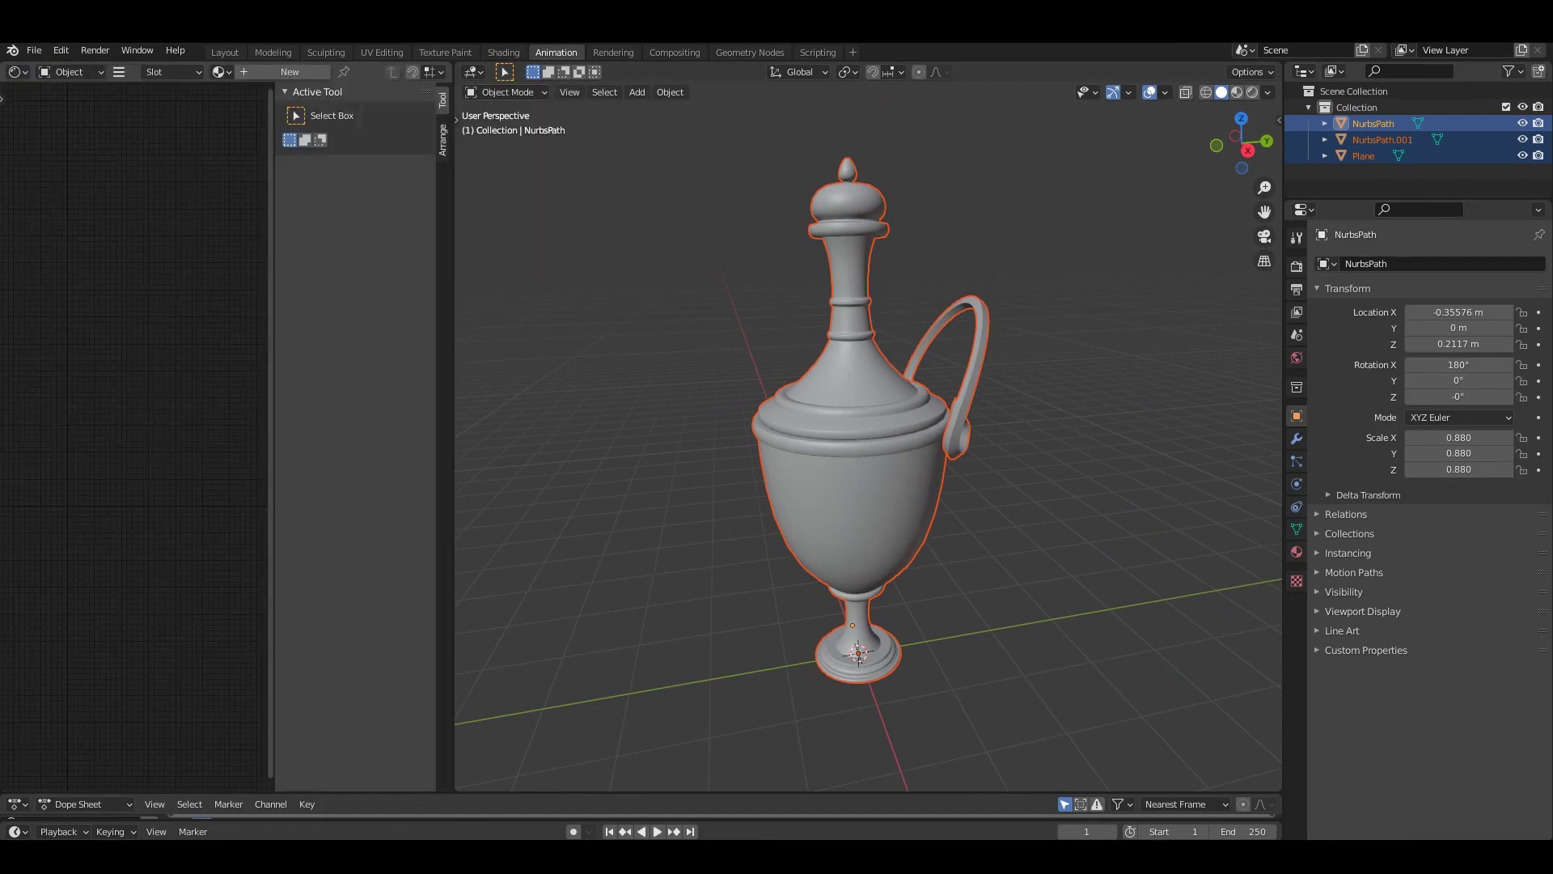
{"action": "key", "text": "n"}
{"action": "left_click", "coordinate": [918, 400]}
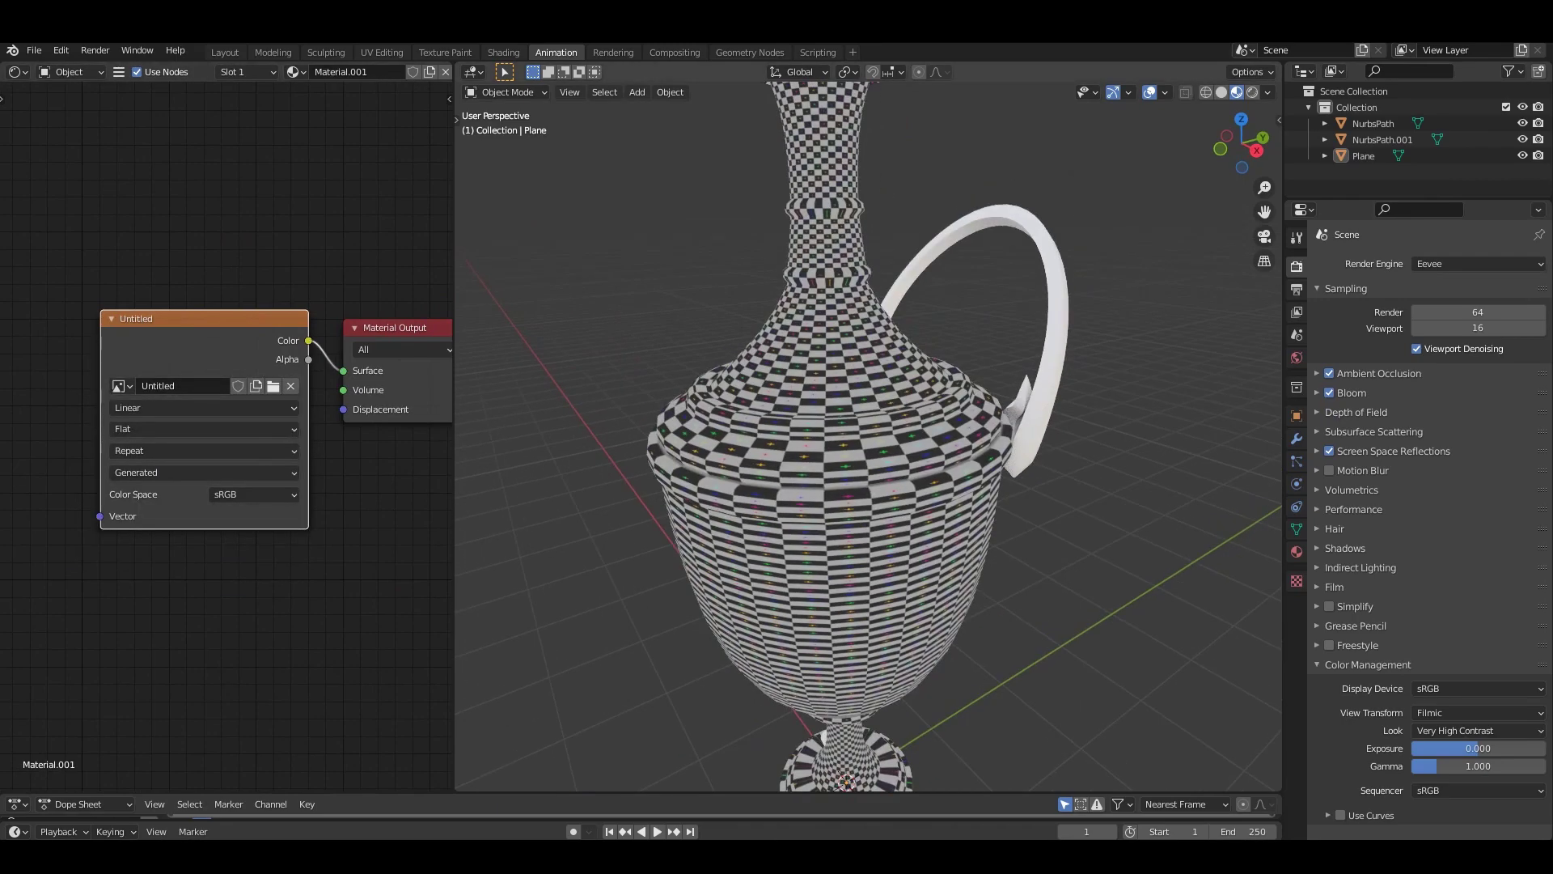
{"action": "key", "text": "ctrl+l"}
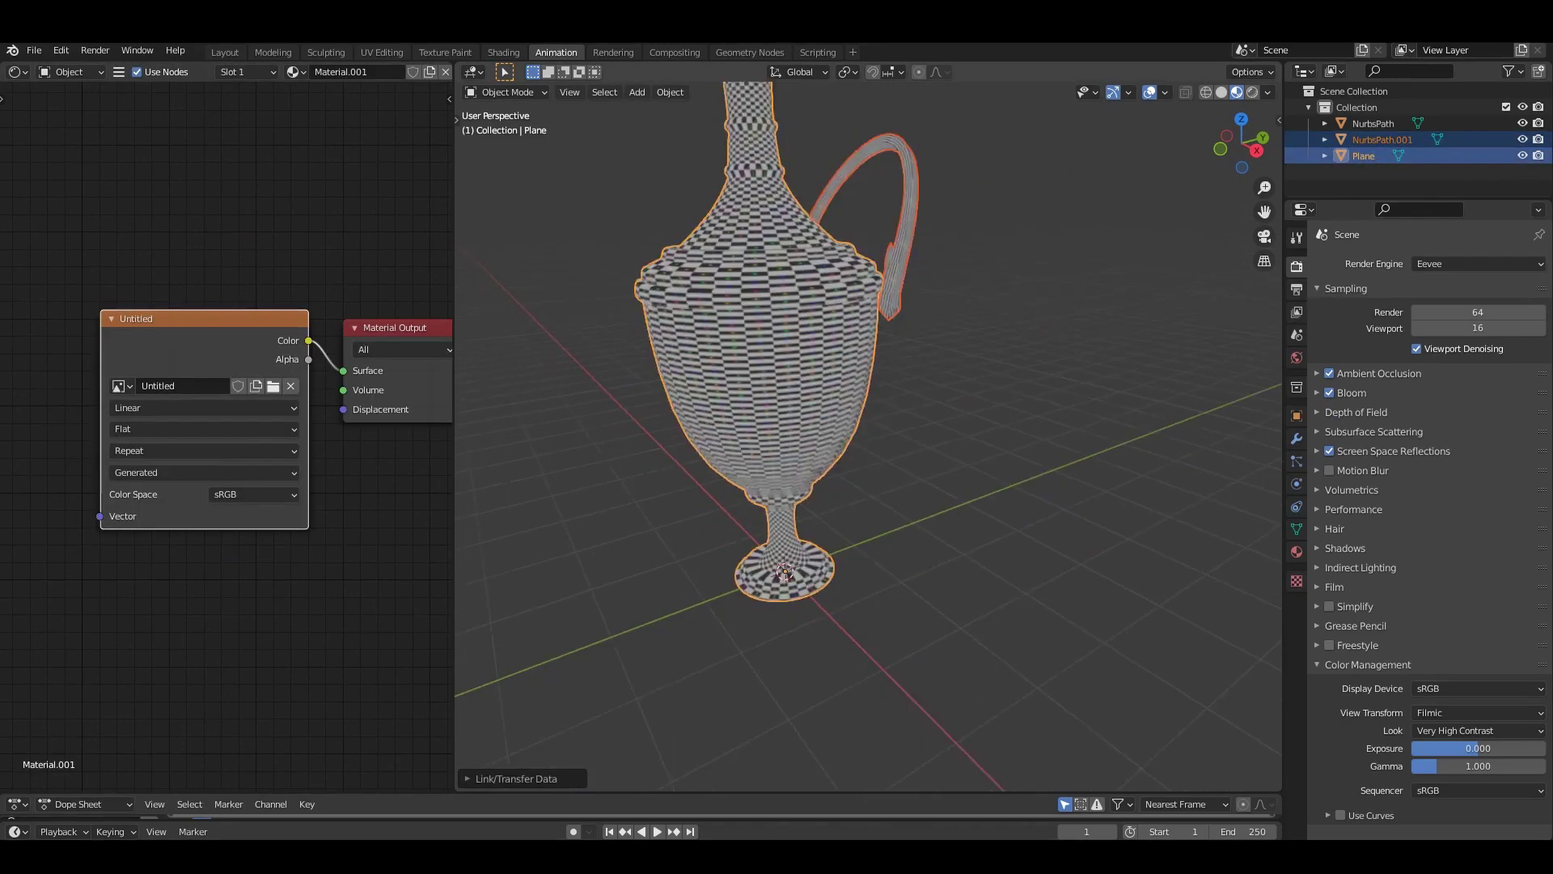
{"action": "scroll", "coordinate": [776, 404], "scroll_direction": "up", "scroll_amount": 5}
Select the leaf piece and vase body, then work in the UV Editing layout in Object Mode.
{"action": "left_click", "coordinate": [638, 506]}
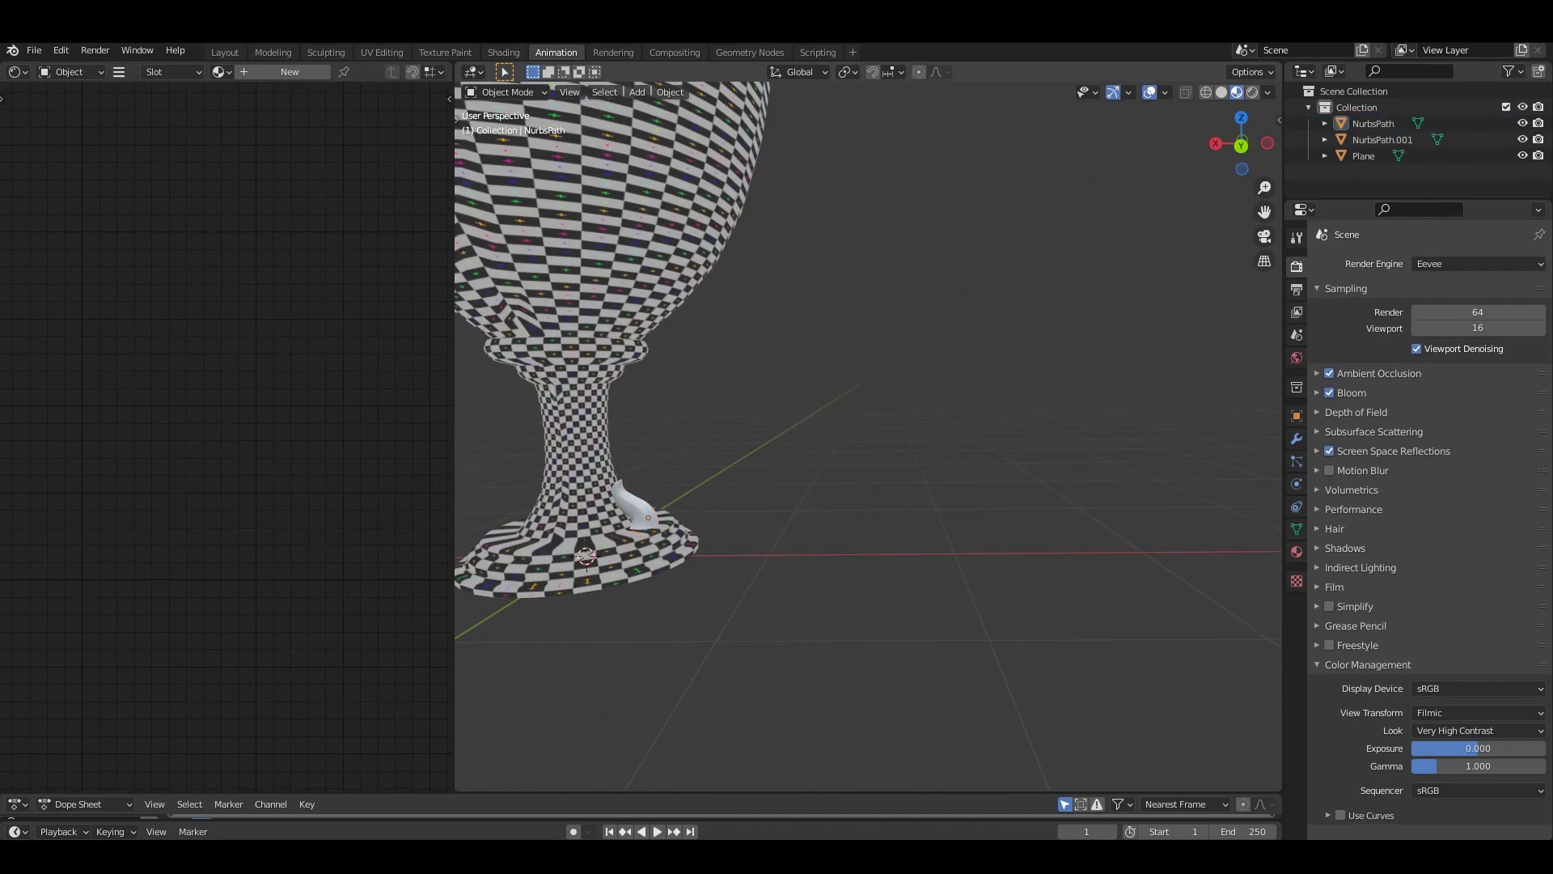
{"action": "middle_click_drag", "start_coordinate": [809, 405], "coordinate": [858, 380]}
{"action": "left_click", "coordinate": [687, 364], "text": "shift"}
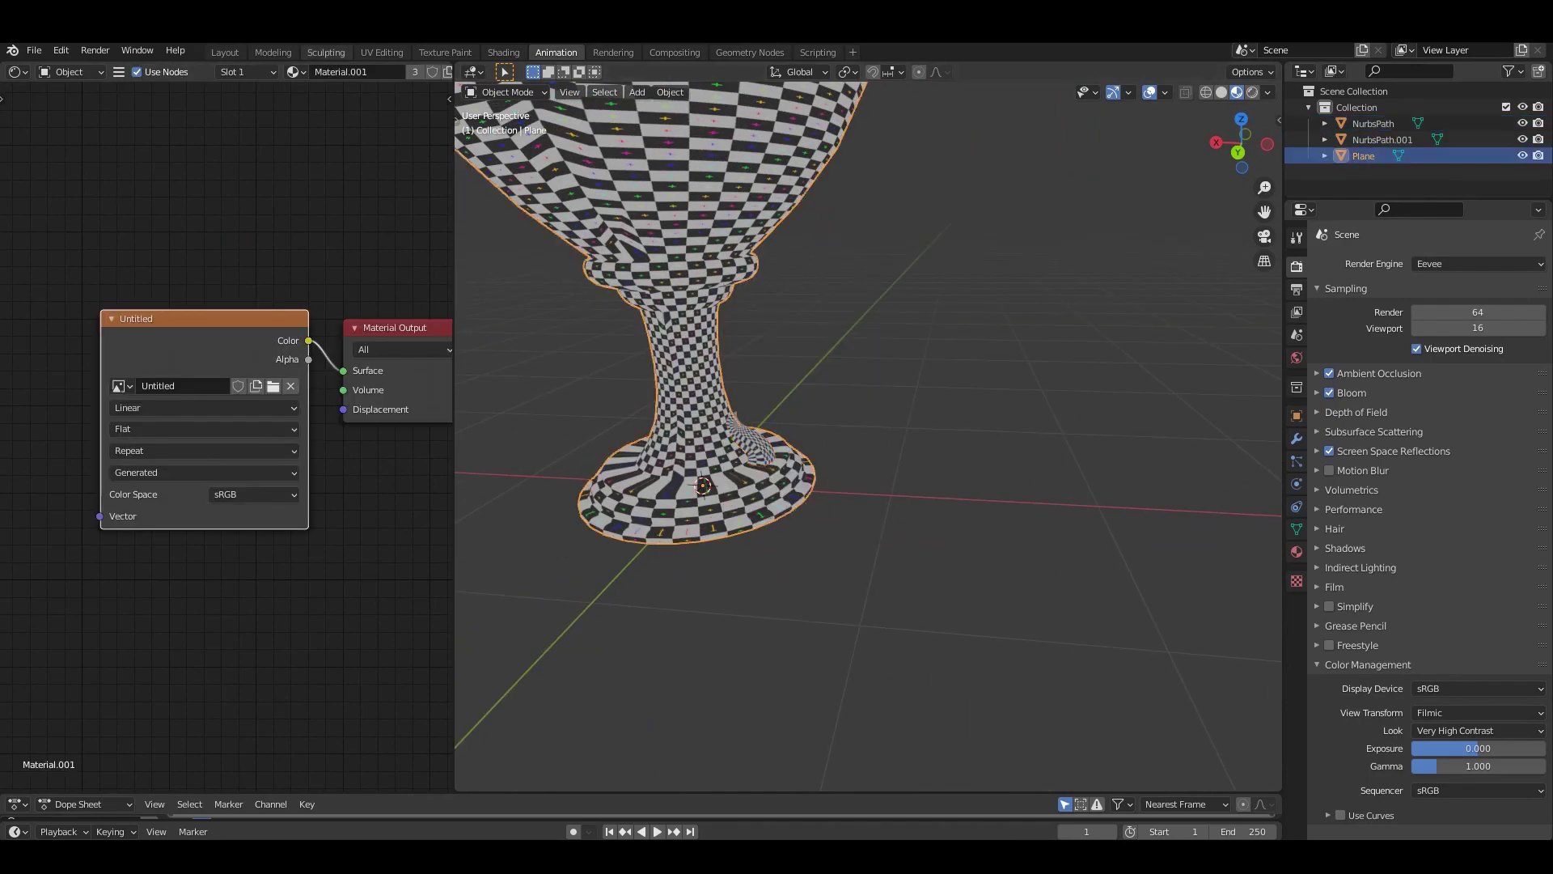
{"action": "left_click", "coordinate": [381, 52]}
{"action": "key", "text": "Tab"}
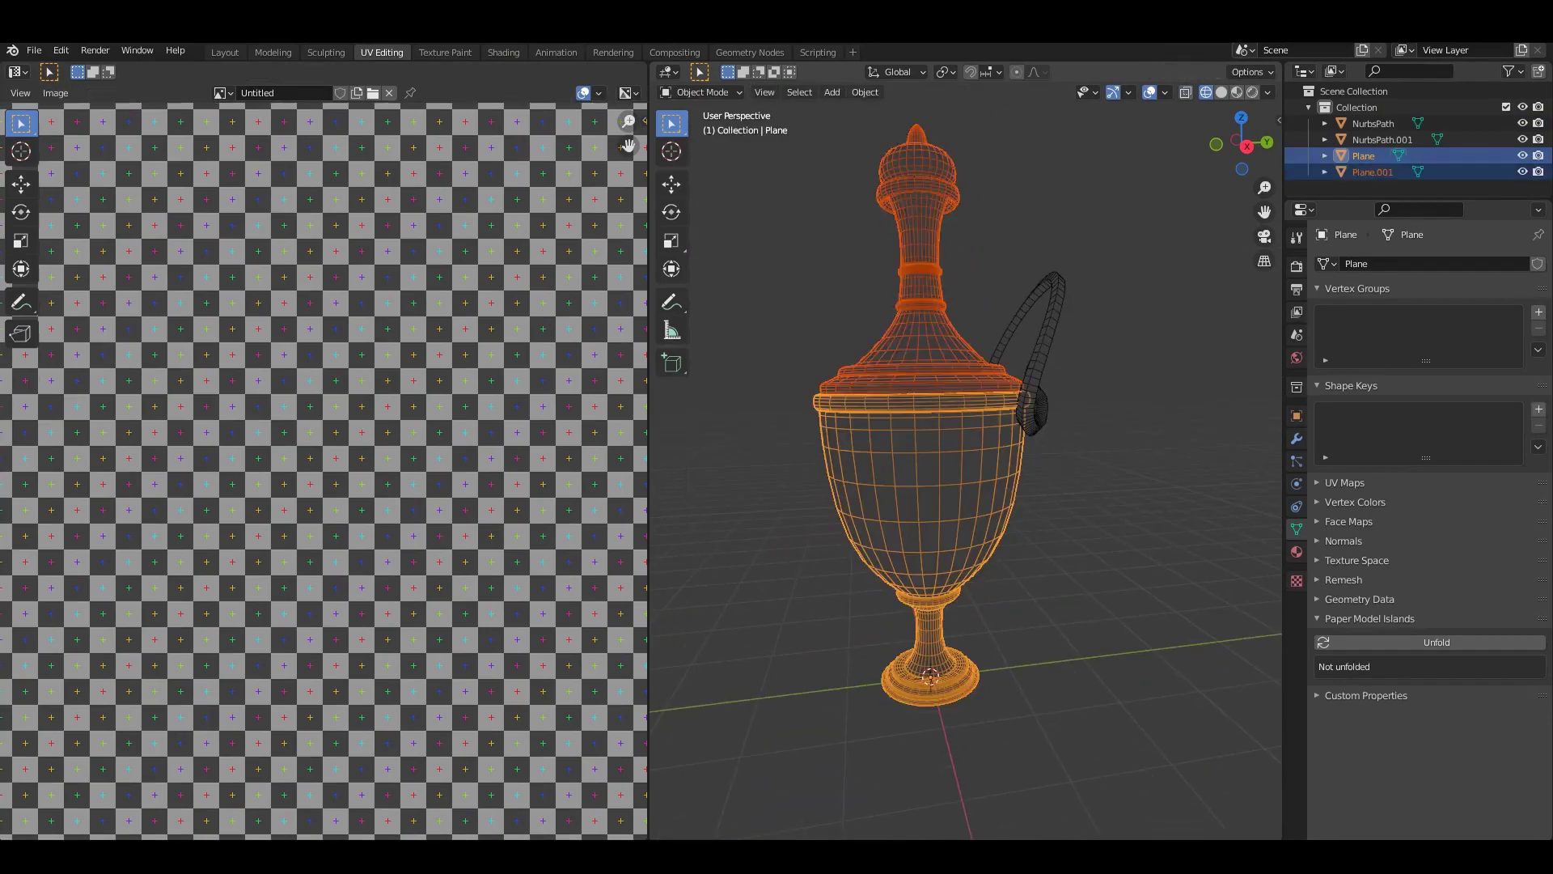
Isolate the vase body in front view and unwrap all of its UVs.
{"action": "key", "text": "Tab"}
{"action": "key", "text": "KP_1"}
{"action": "key", "text": "KP_Decimal"}
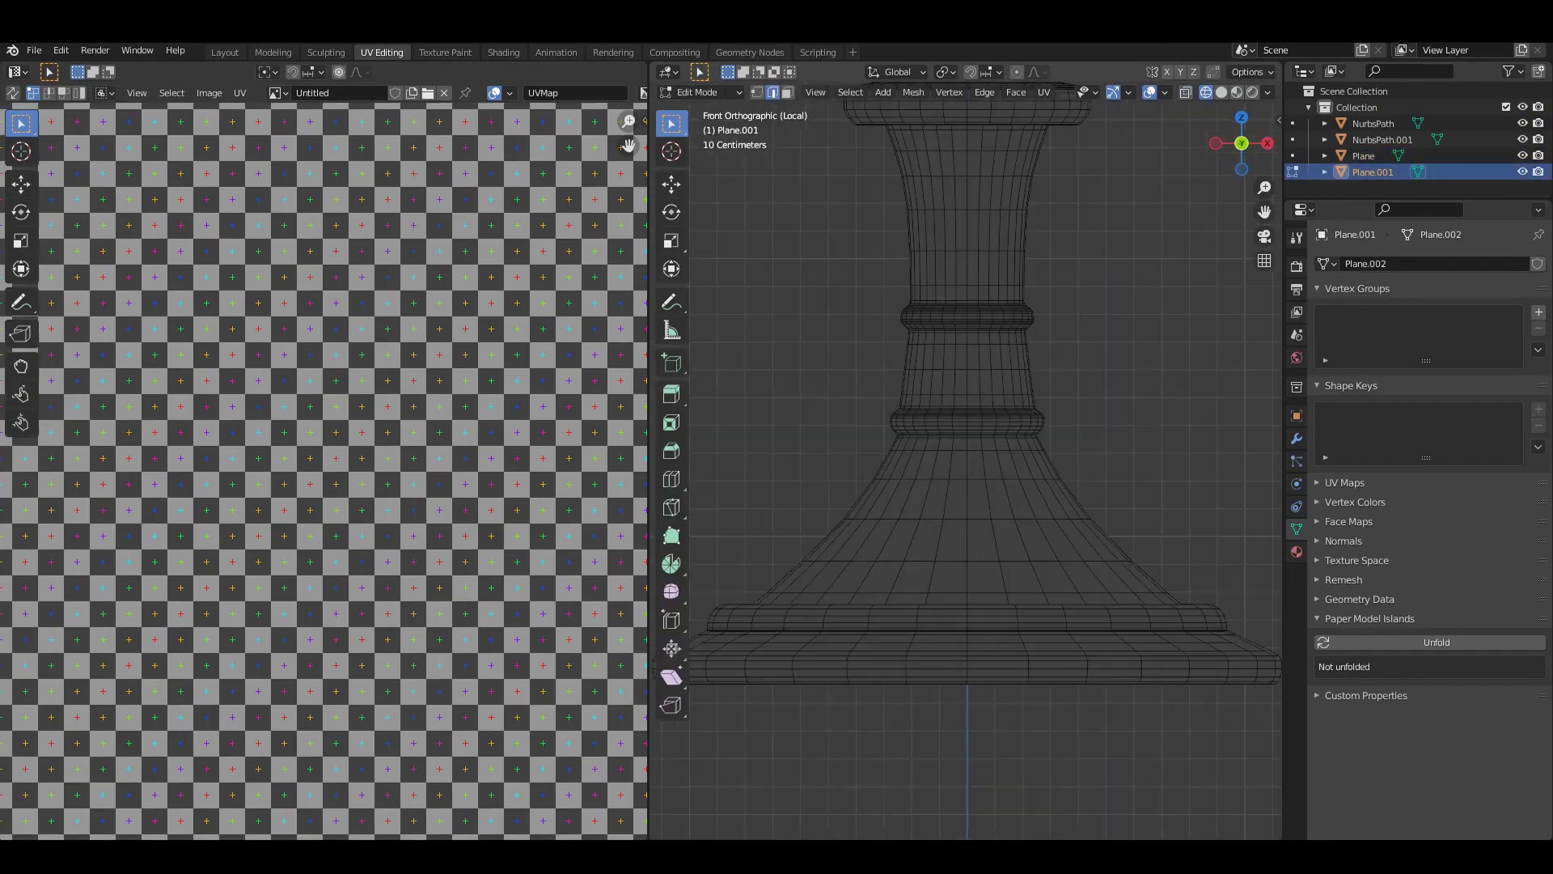
{"action": "key", "text": "a"}
{"action": "key", "text": "u"}
{"action": "key", "text": "Return"}
{"action": "scroll", "coordinate": [966, 453], "scroll_direction": "down", "scroll_amount": 3}
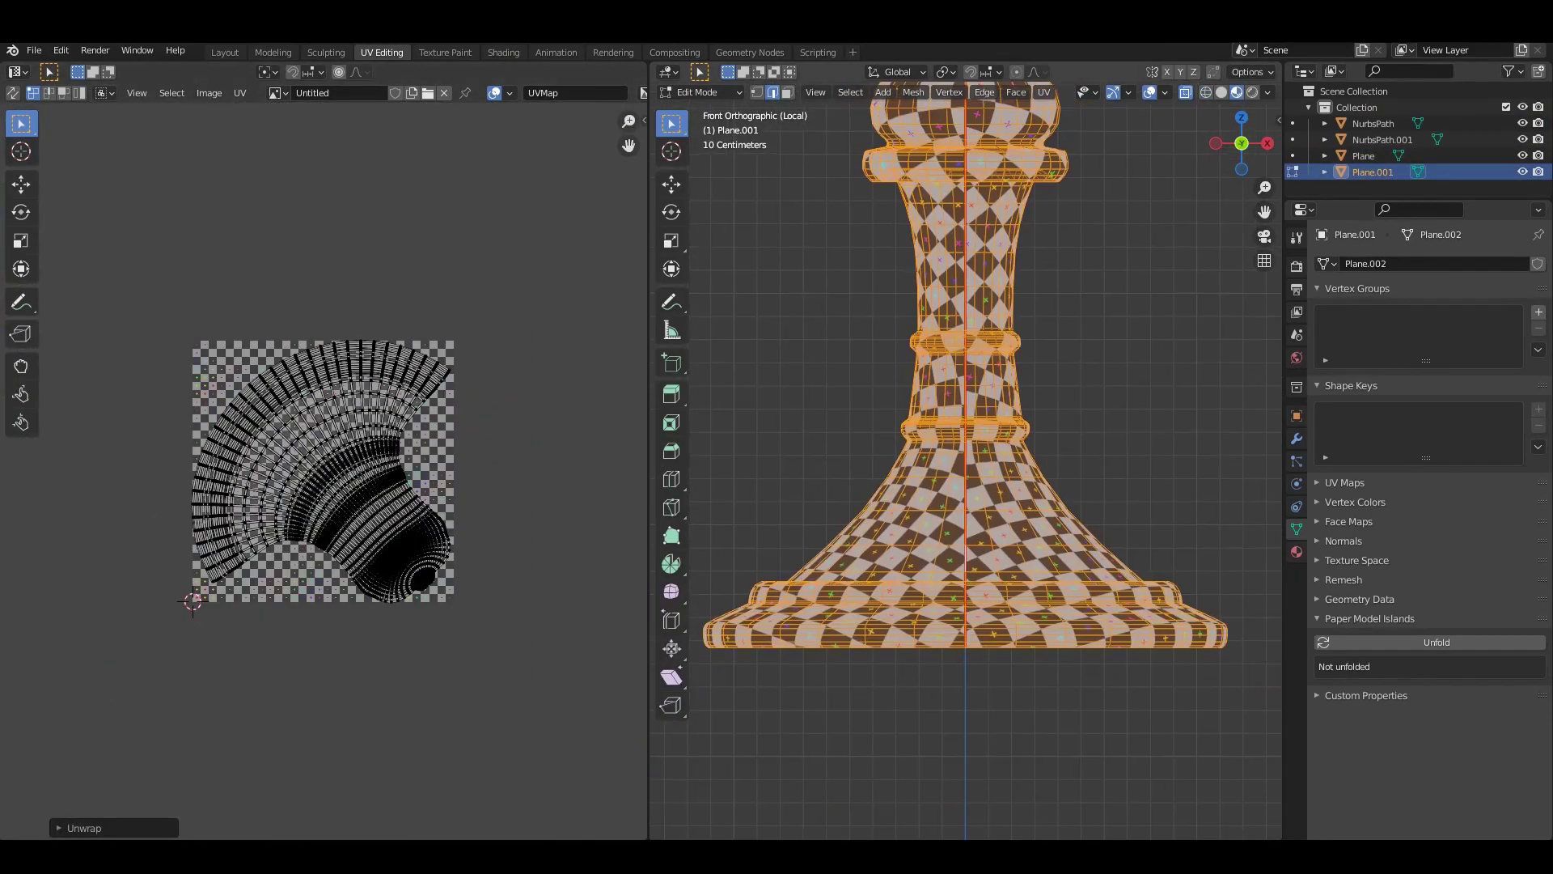
Reselect the whole mesh to check the UVs and orbit around the checker-textured ewer.
{"action": "key", "text": "alt+a"}
{"action": "key", "text": "a"}
{"action": "scroll", "coordinate": [963, 364], "scroll_direction": "up", "scroll_amount": 3}
{"action": "scroll", "coordinate": [962, 364], "scroll_direction": "up", "scroll_amount": 3}
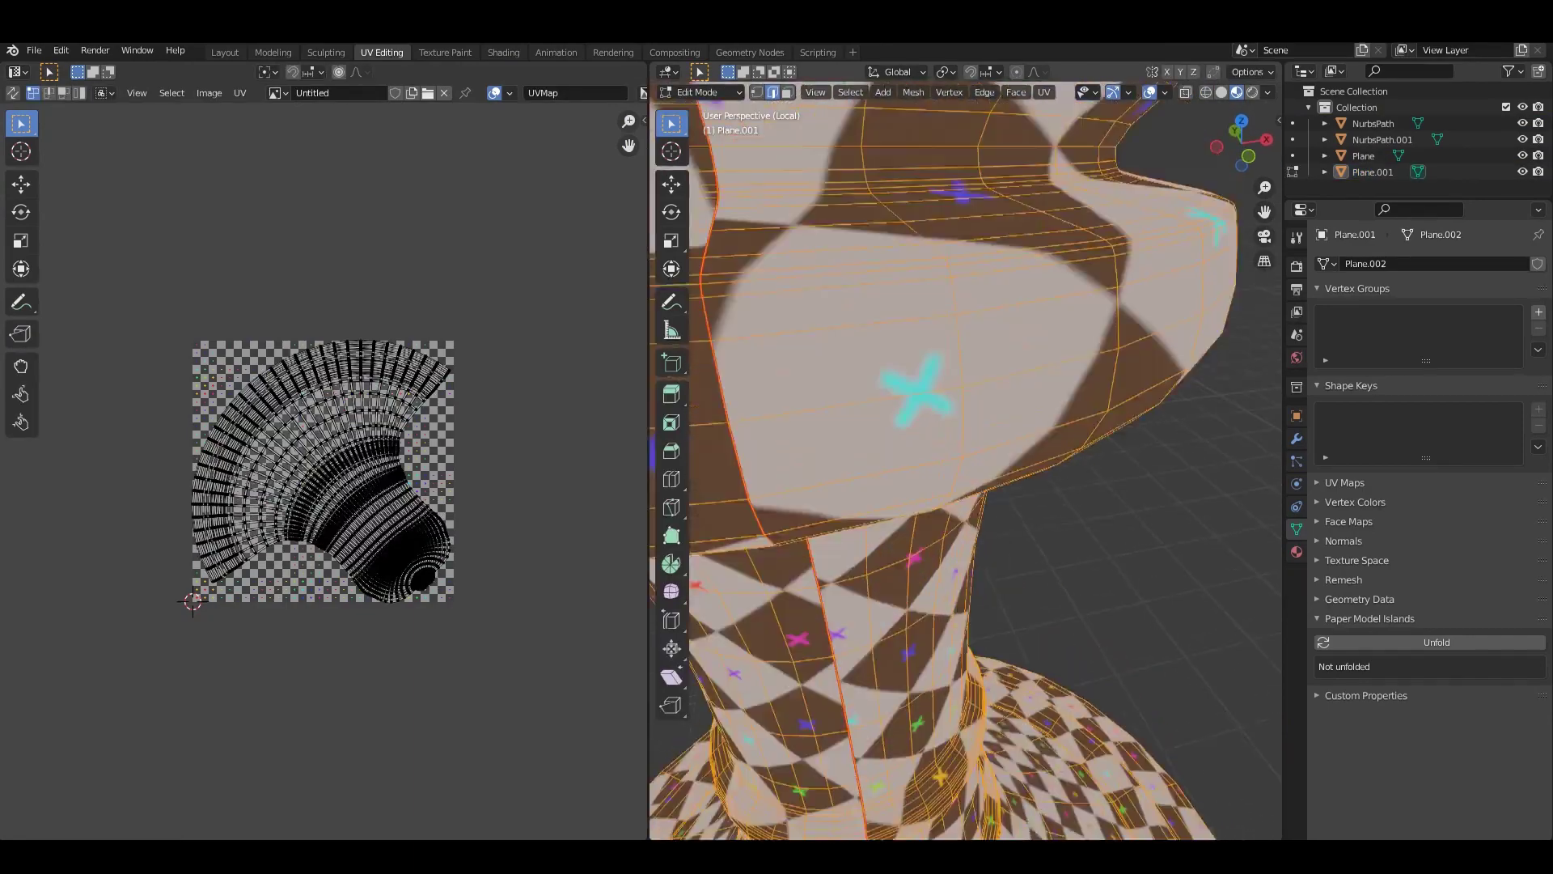
{"action": "scroll", "coordinate": [962, 364], "scroll_direction": "up", "scroll_amount": 3}
{"action": "scroll", "coordinate": [966, 461], "scroll_direction": "down", "scroll_amount": 3}
{"action": "key", "text": "alt+a"}
{"action": "scroll", "coordinate": [966, 461], "scroll_direction": "down", "scroll_amount": 3}
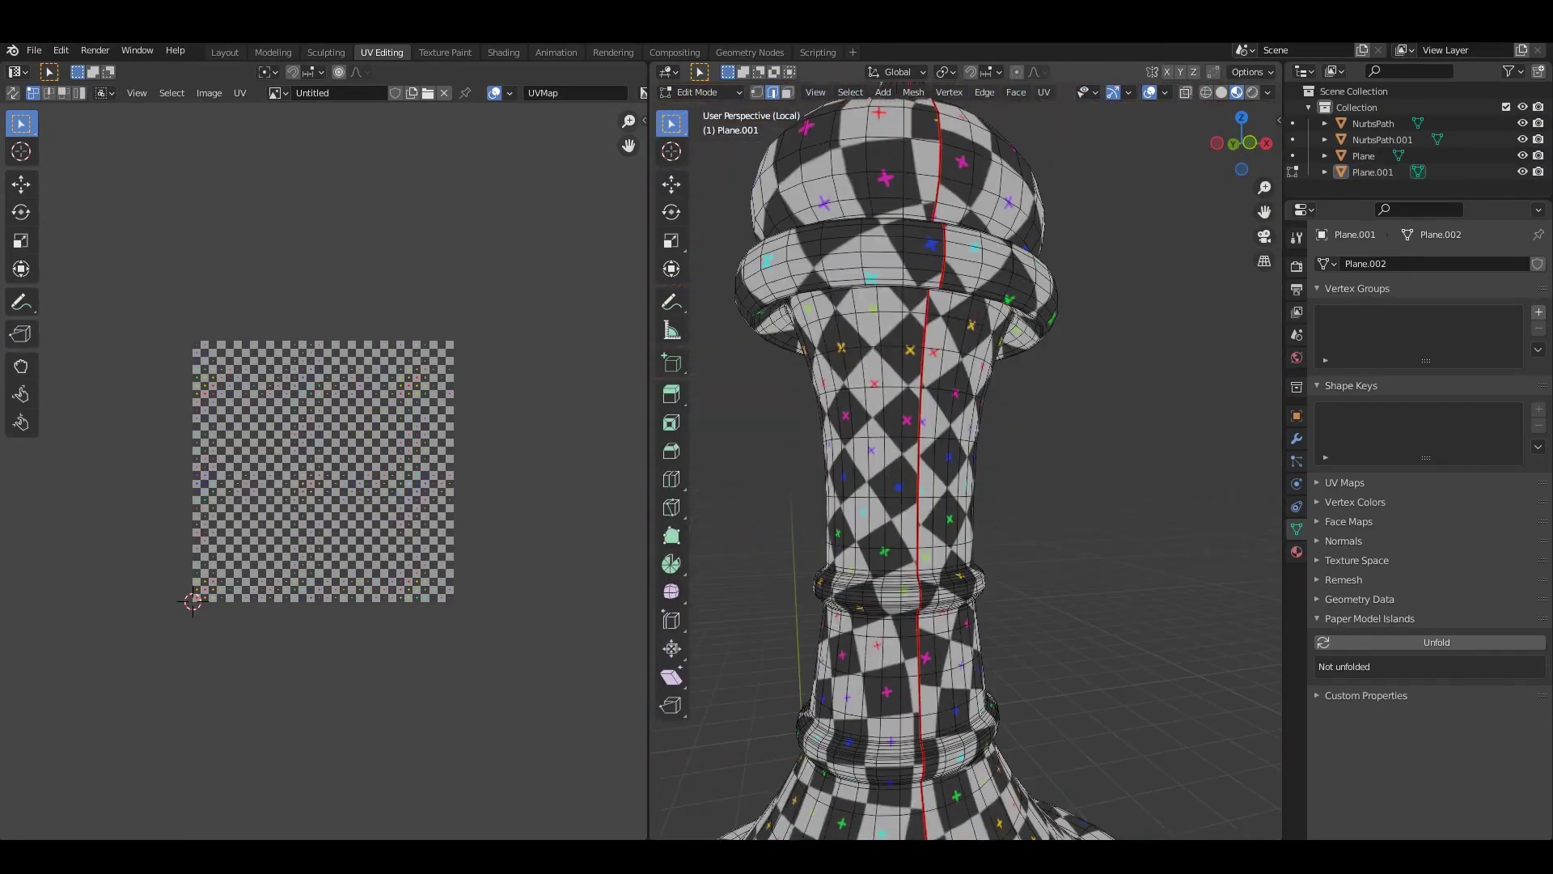
{"action": "scroll", "coordinate": [966, 462], "scroll_direction": "up", "scroll_amount": 2}
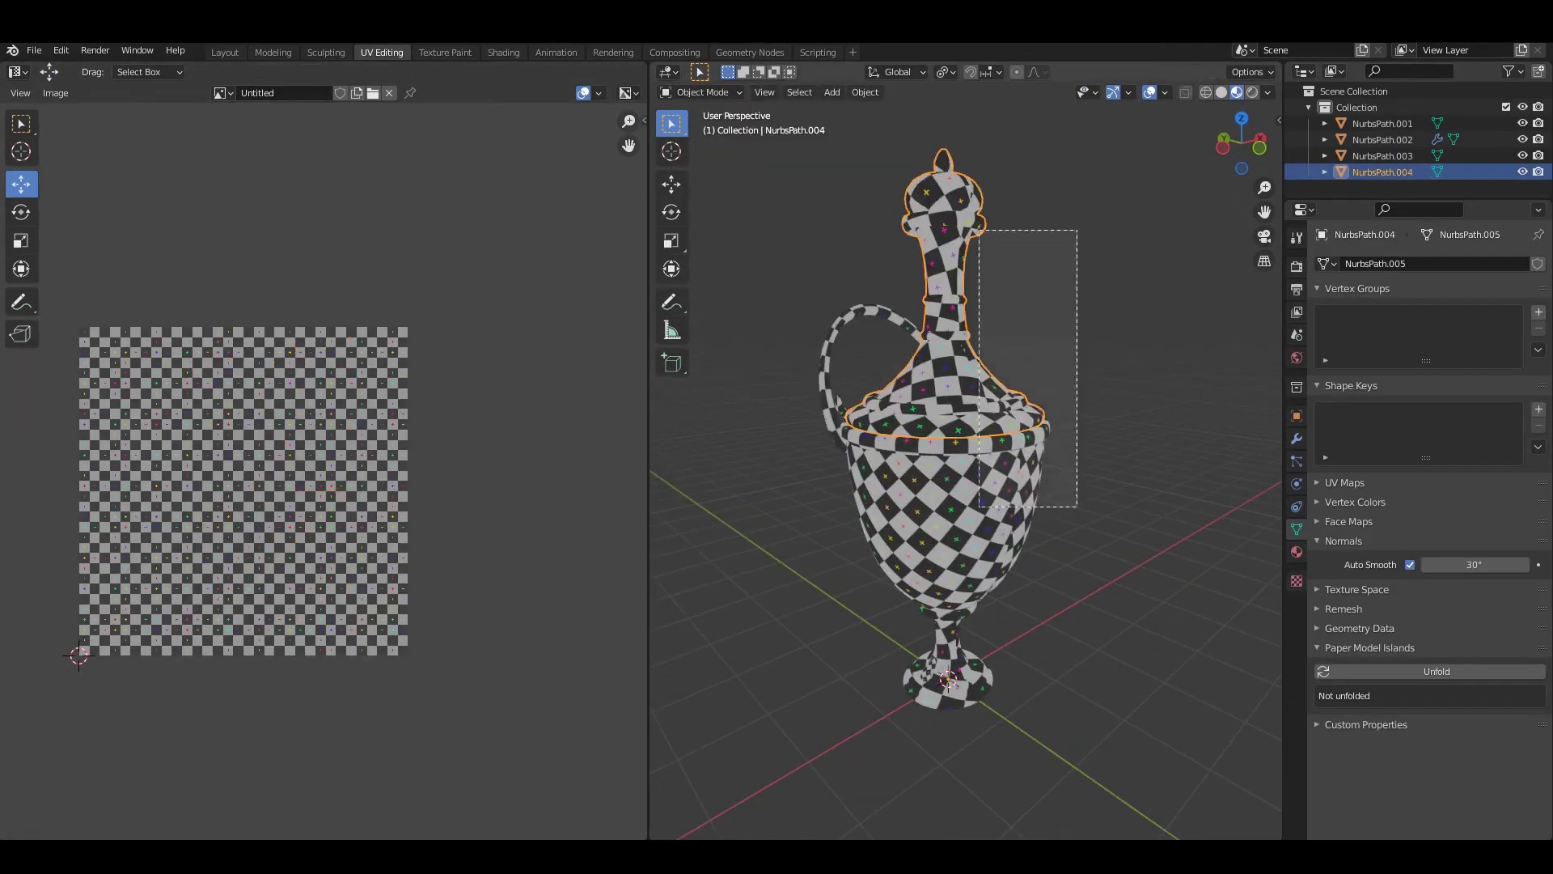
{"action": "key", "text": "a"}
{"action": "scroll", "coordinate": [324, 486], "scroll_direction": "up", "scroll_amount": 3}
{"action": "scroll", "coordinate": [966, 461], "scroll_direction": "up", "scroll_amount": 3}
{"action": "middle_click_drag", "start_coordinate": [1052, 486], "coordinate": [889, 485]}
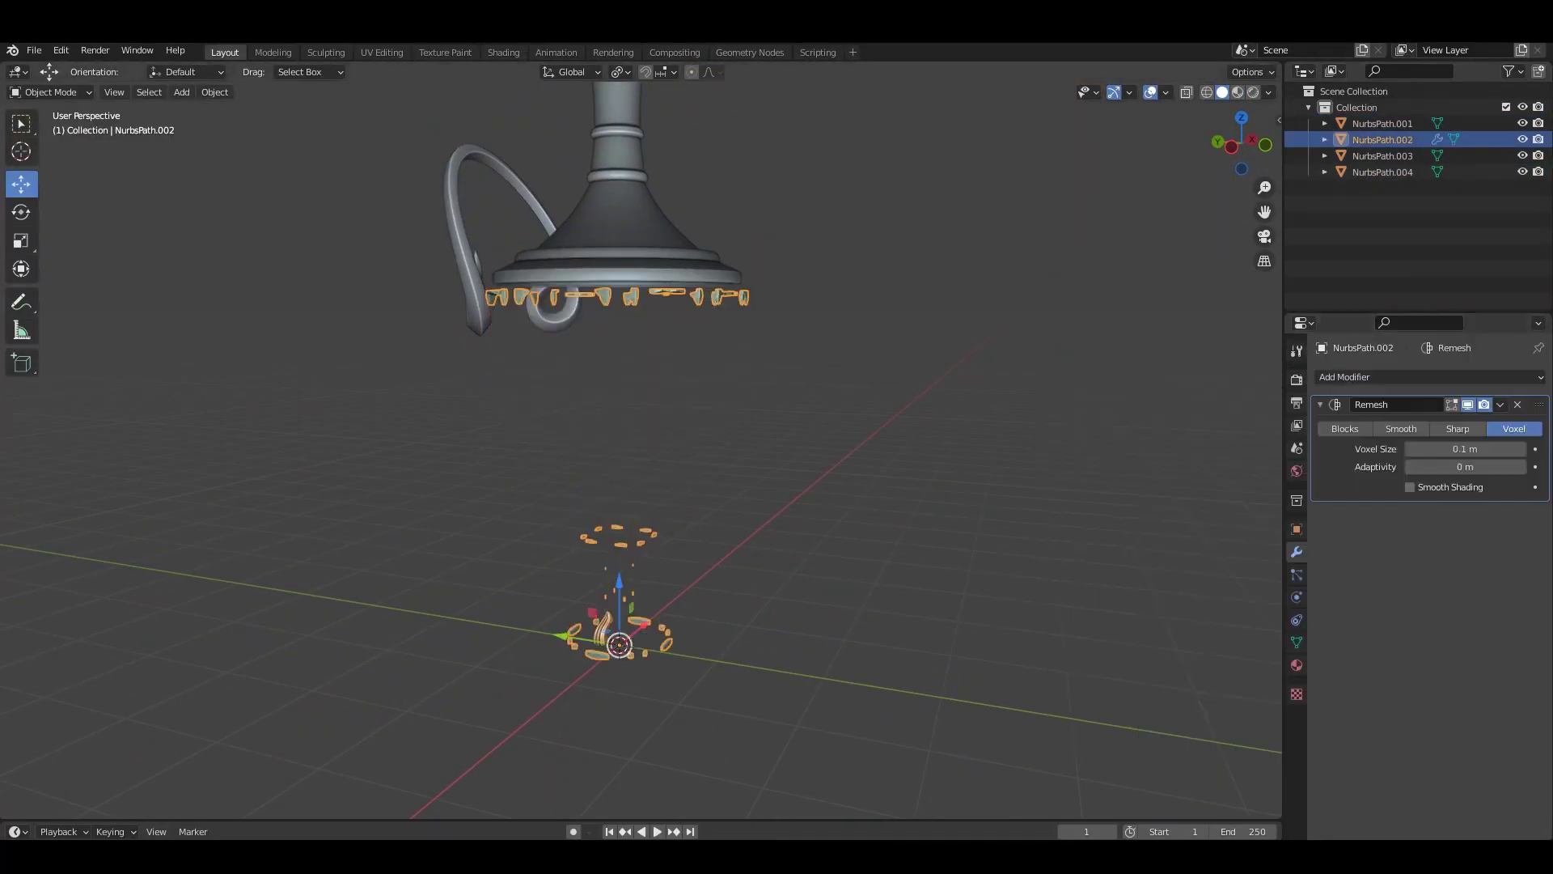
Add a Multiresolution modifier to the cup body.
{"action": "left_click", "coordinate": [1234, 583]}
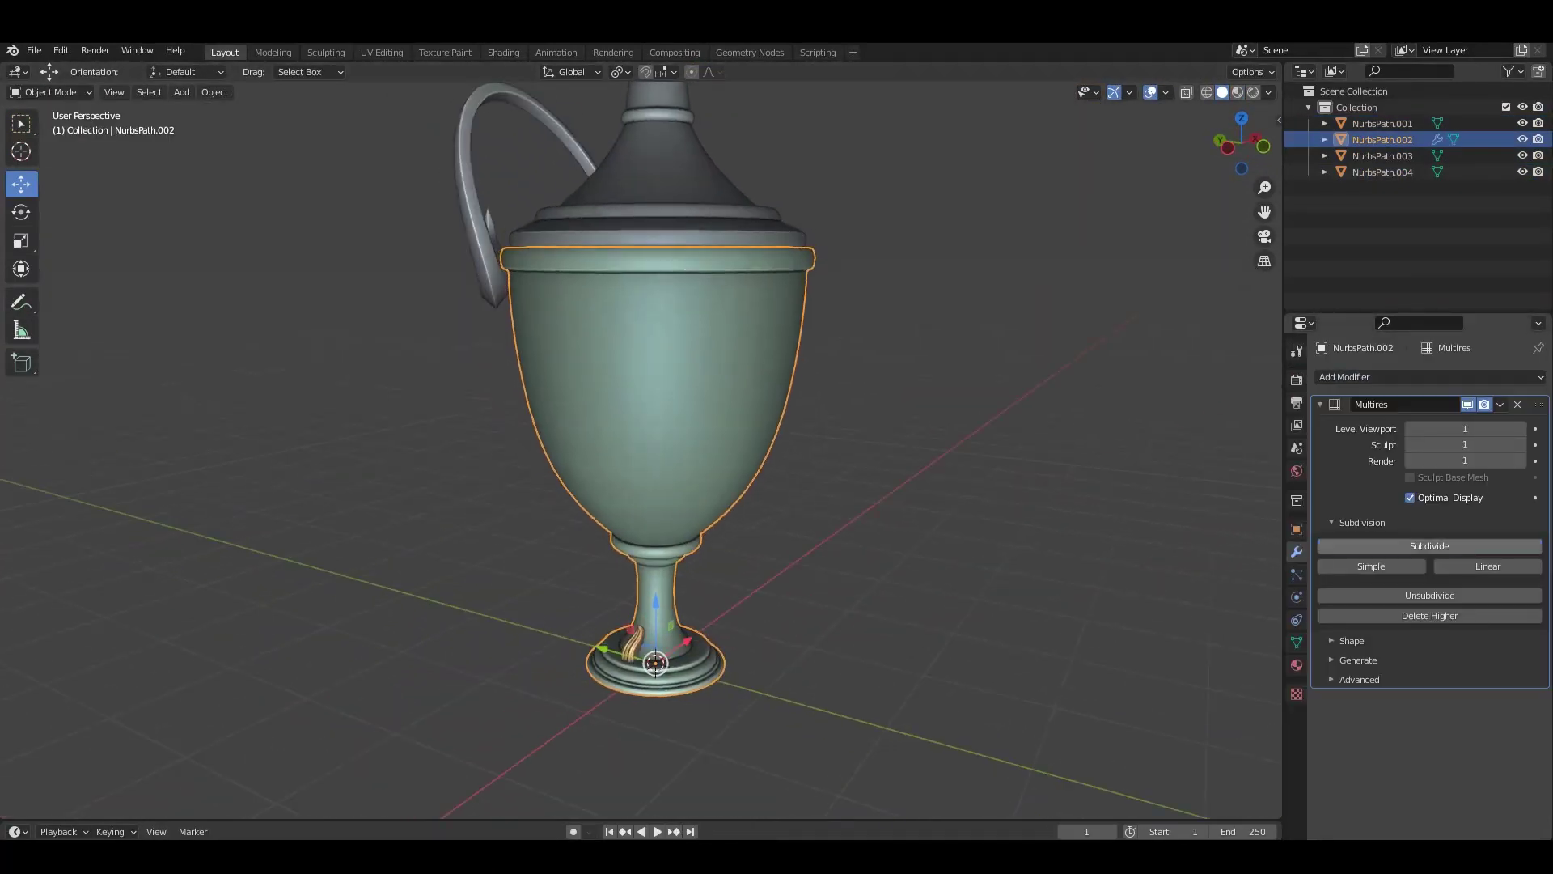
{"action": "scroll", "coordinate": [641, 453], "scroll_direction": "up", "scroll_amount": 2}
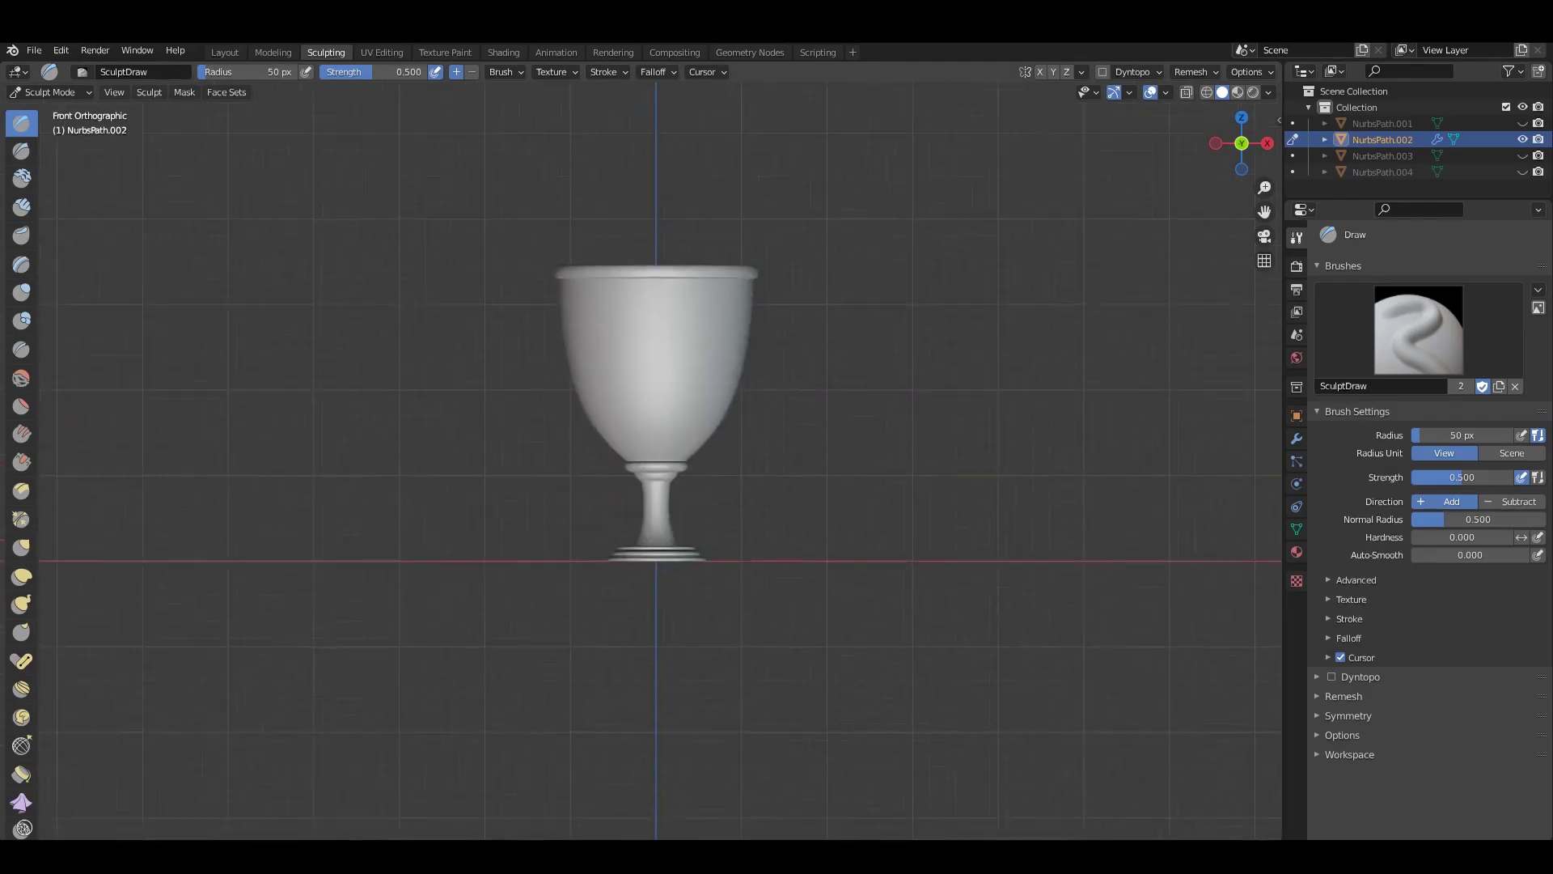
Show the cup with an orange matcap in the viewport shading.
{"action": "middle_click_drag", "start_coordinate": [658, 275], "coordinate": [659, 312]}
{"action": "scroll", "coordinate": [658, 313], "scroll_direction": "up", "scroll_amount": 3}
{"action": "left_click", "coordinate": [1269, 93]}
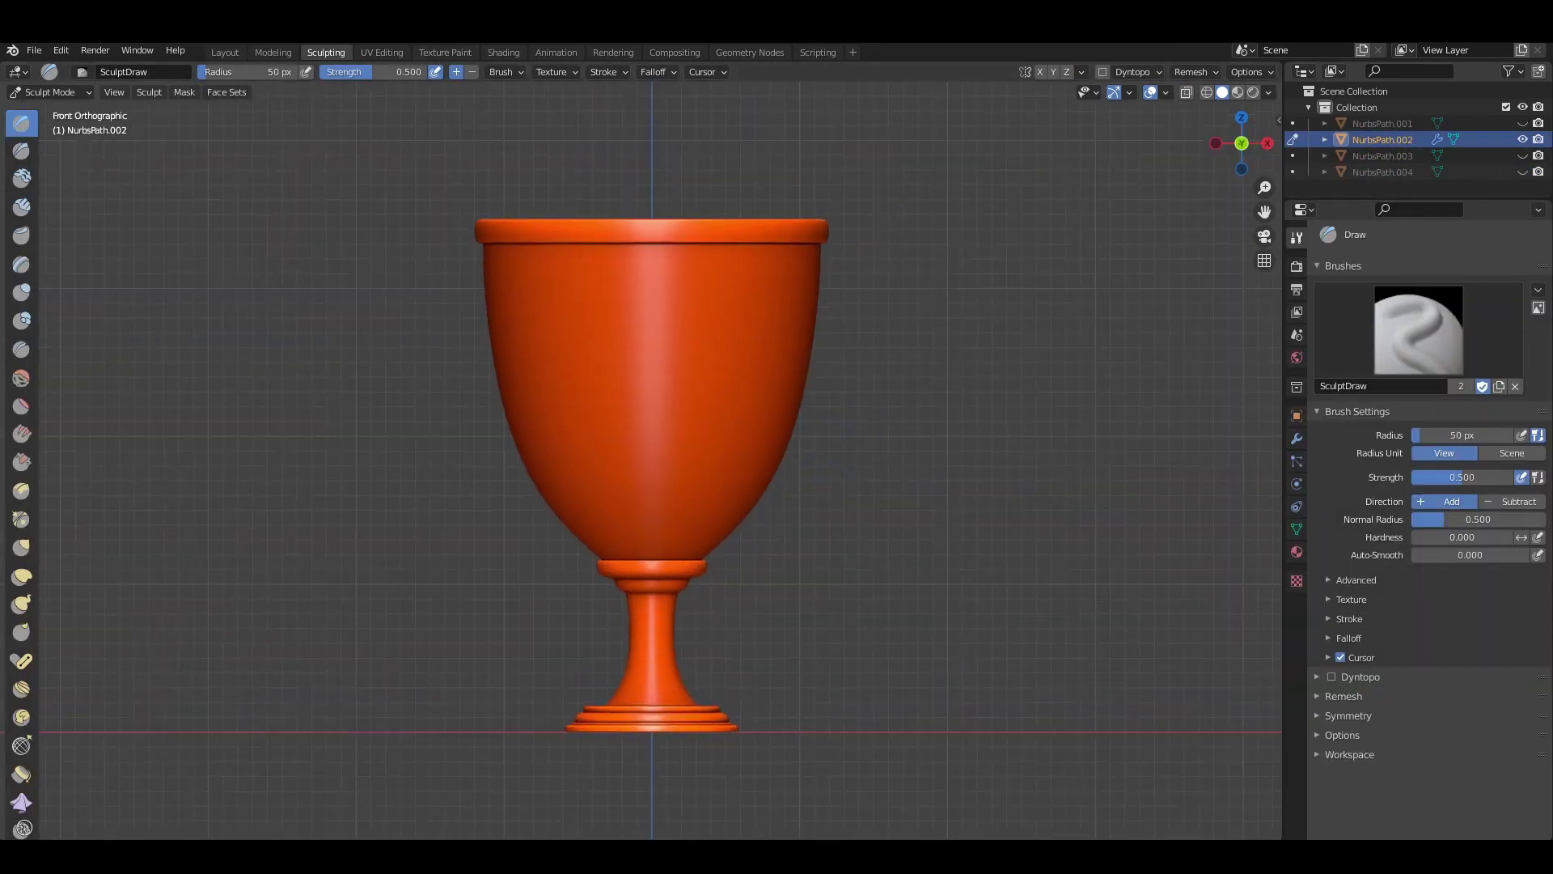
Widen the sculpt brush toolbar and bring up the brush's Texture settings.
{"action": "scroll", "coordinate": [703, 409], "scroll_direction": "up", "scroll_amount": 3}
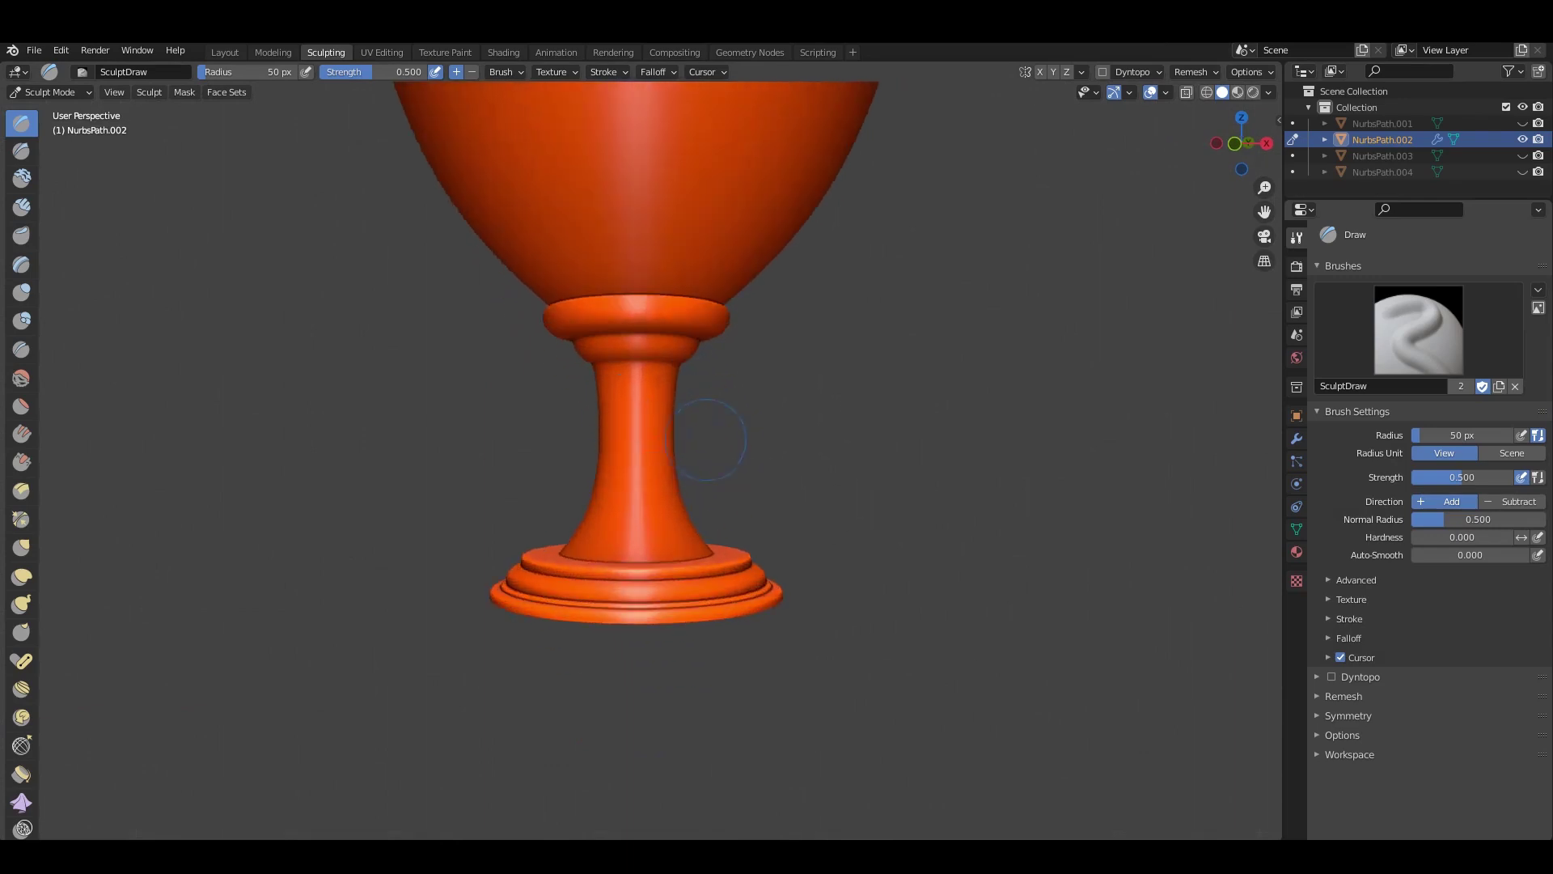
{"action": "left_click_drag", "start_coordinate": [40, 209], "coordinate": [71, 208]}
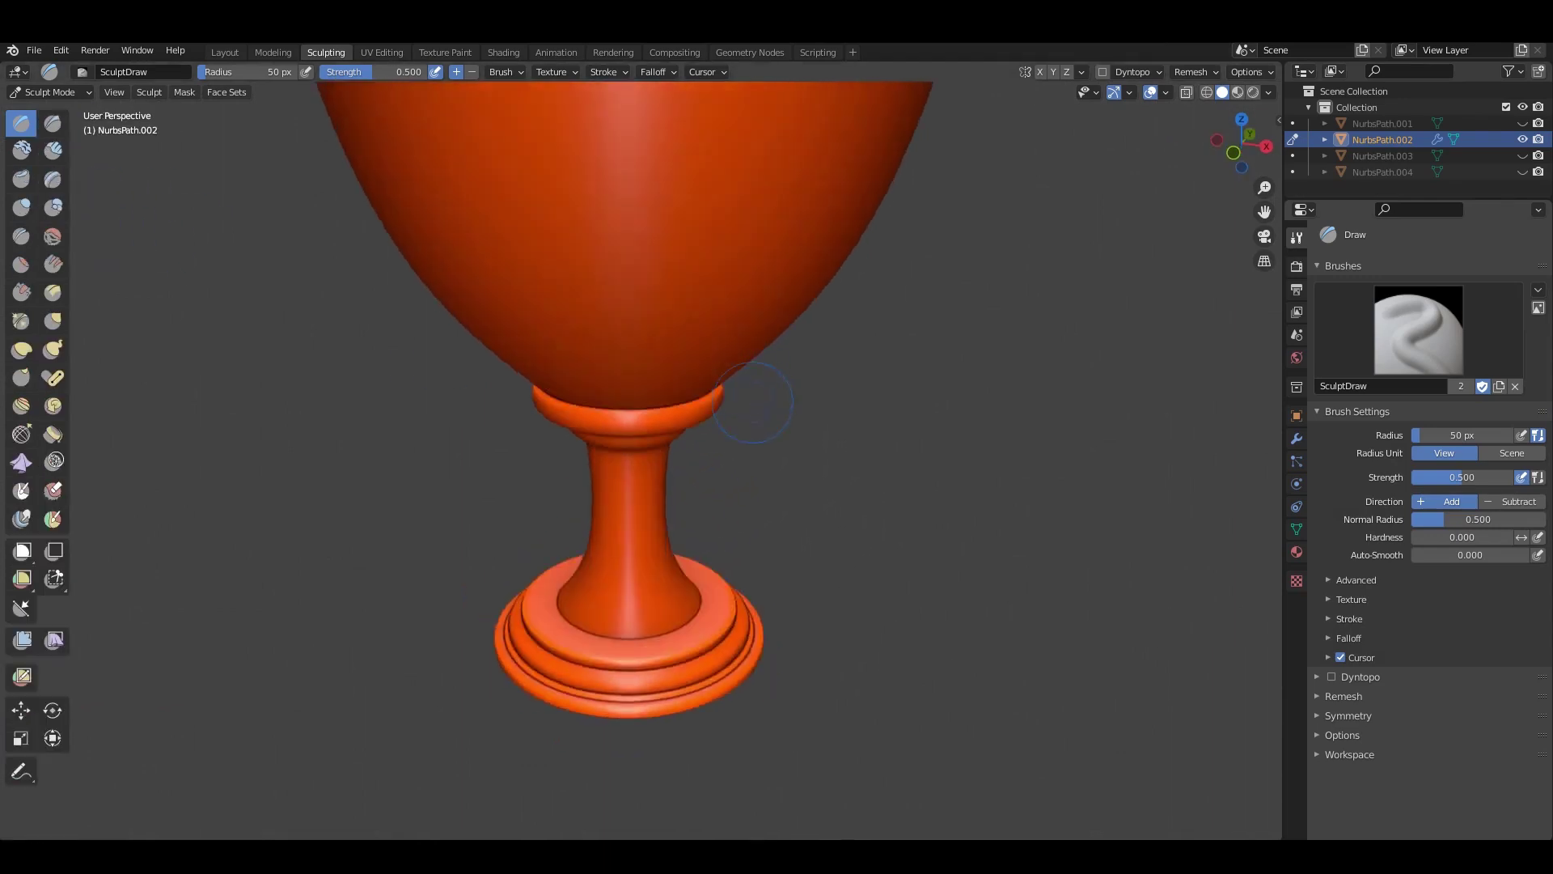
{"action": "scroll", "coordinate": [618, 287], "scroll_direction": "up", "scroll_amount": 3}
{"action": "scroll", "coordinate": [617, 287], "scroll_direction": "down", "scroll_amount": 3}
{"action": "left_click", "coordinate": [1296, 581]}
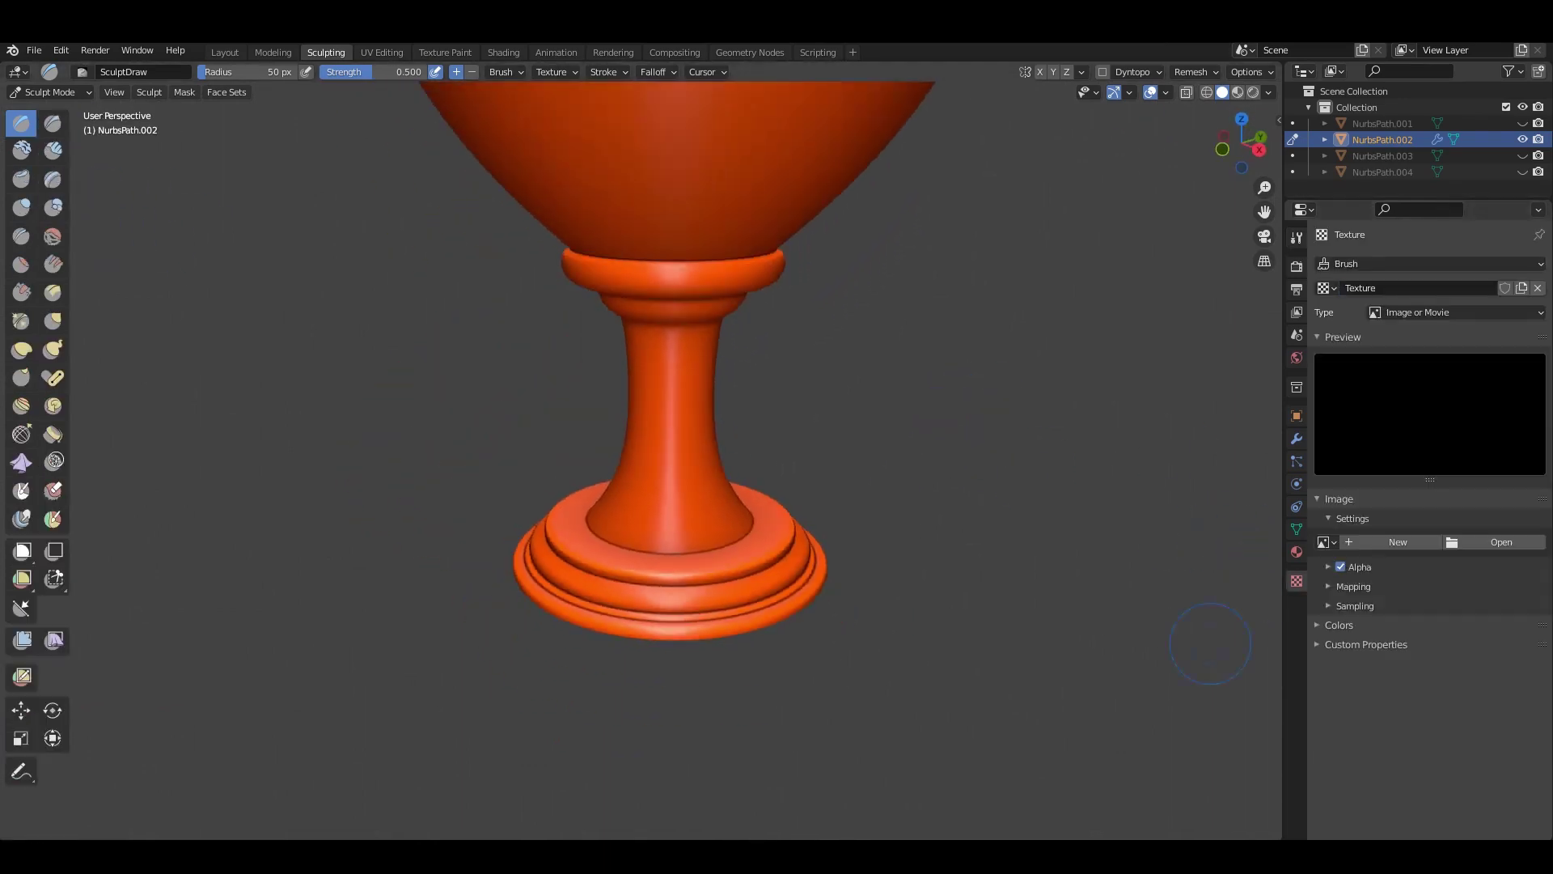
Load the ornament image as brush texture with Stencil mapping and Anchored strokes.
{"action": "left_click", "coordinate": [1297, 237]}
{"action": "scroll", "coordinate": [1424, 567], "scroll_direction": "down", "scroll_amount": 5}
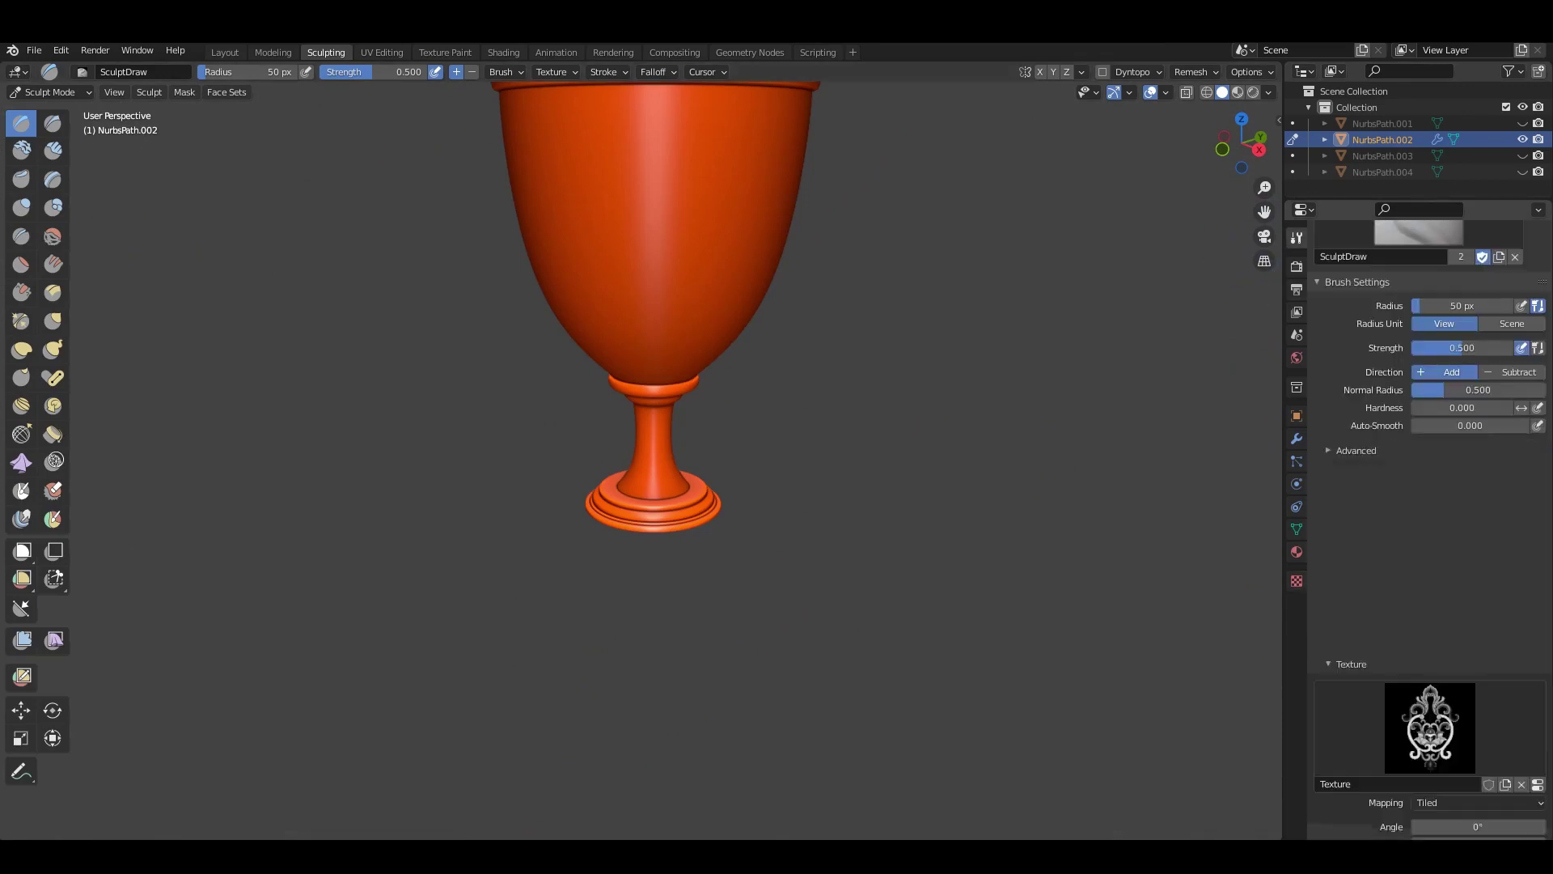
{"action": "left_click", "coordinate": [1477, 528]}
{"action": "left_click", "coordinate": [1429, 636]}
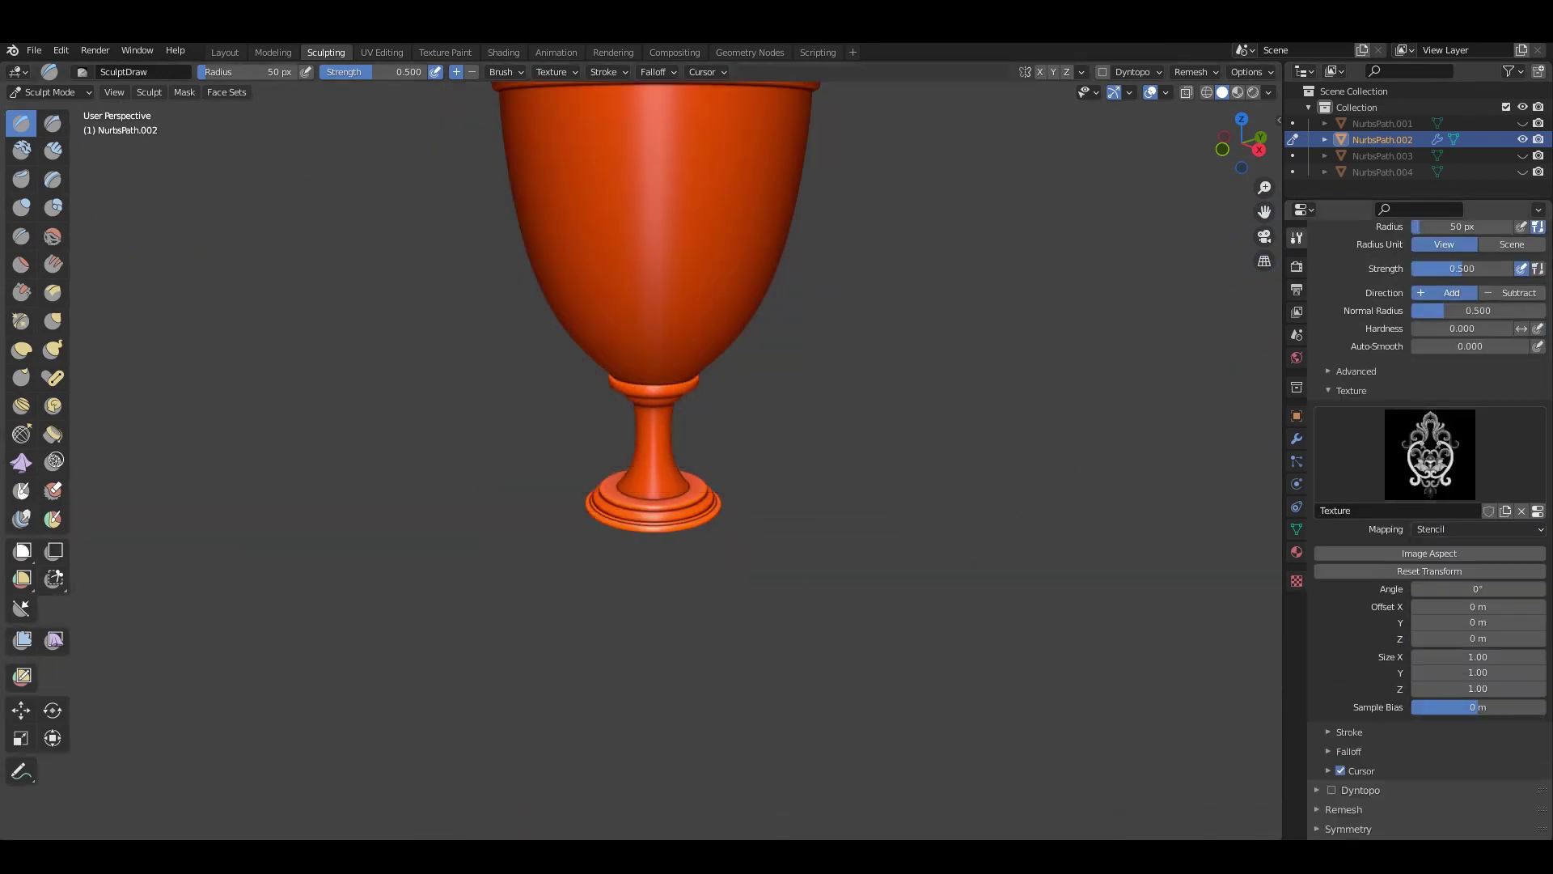
{"action": "scroll", "coordinate": [1430, 485], "scroll_direction": "down", "scroll_amount": 6}
{"action": "scroll", "coordinate": [1429, 486], "scroll_direction": "up", "scroll_amount": 3}
{"action": "left_click", "coordinate": [1477, 623]}
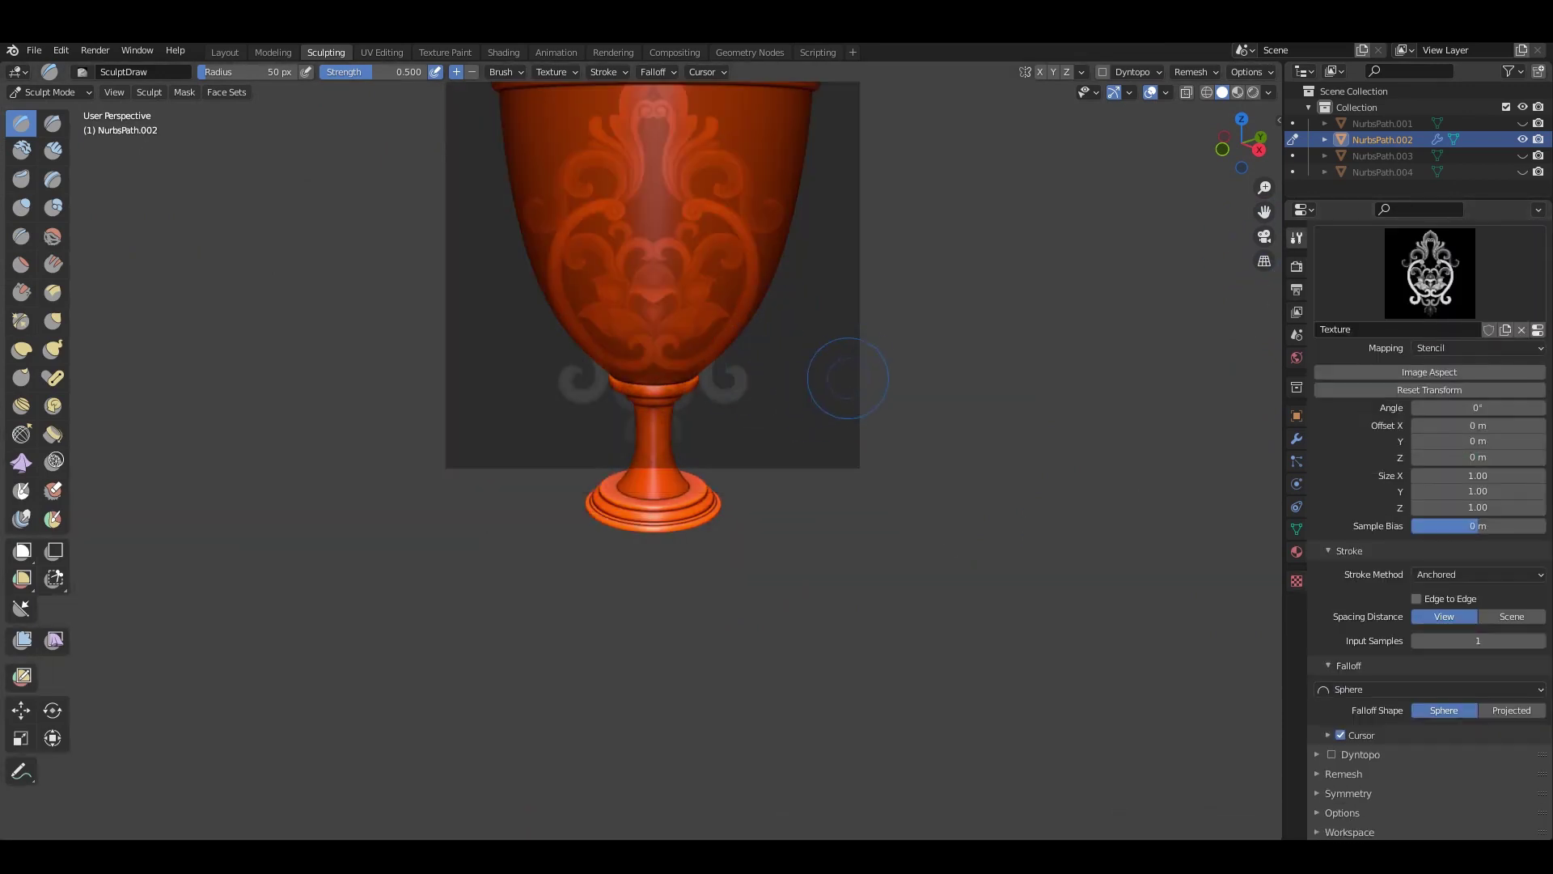
Switch to right side view and enlarge the stencil across the cup body's front.
{"action": "key", "text": "KP_3"}
{"action": "scroll", "coordinate": [732, 316], "scroll_direction": "up", "scroll_amount": 2}
{"action": "scroll", "coordinate": [732, 316], "scroll_direction": "up", "scroll_amount": 2}
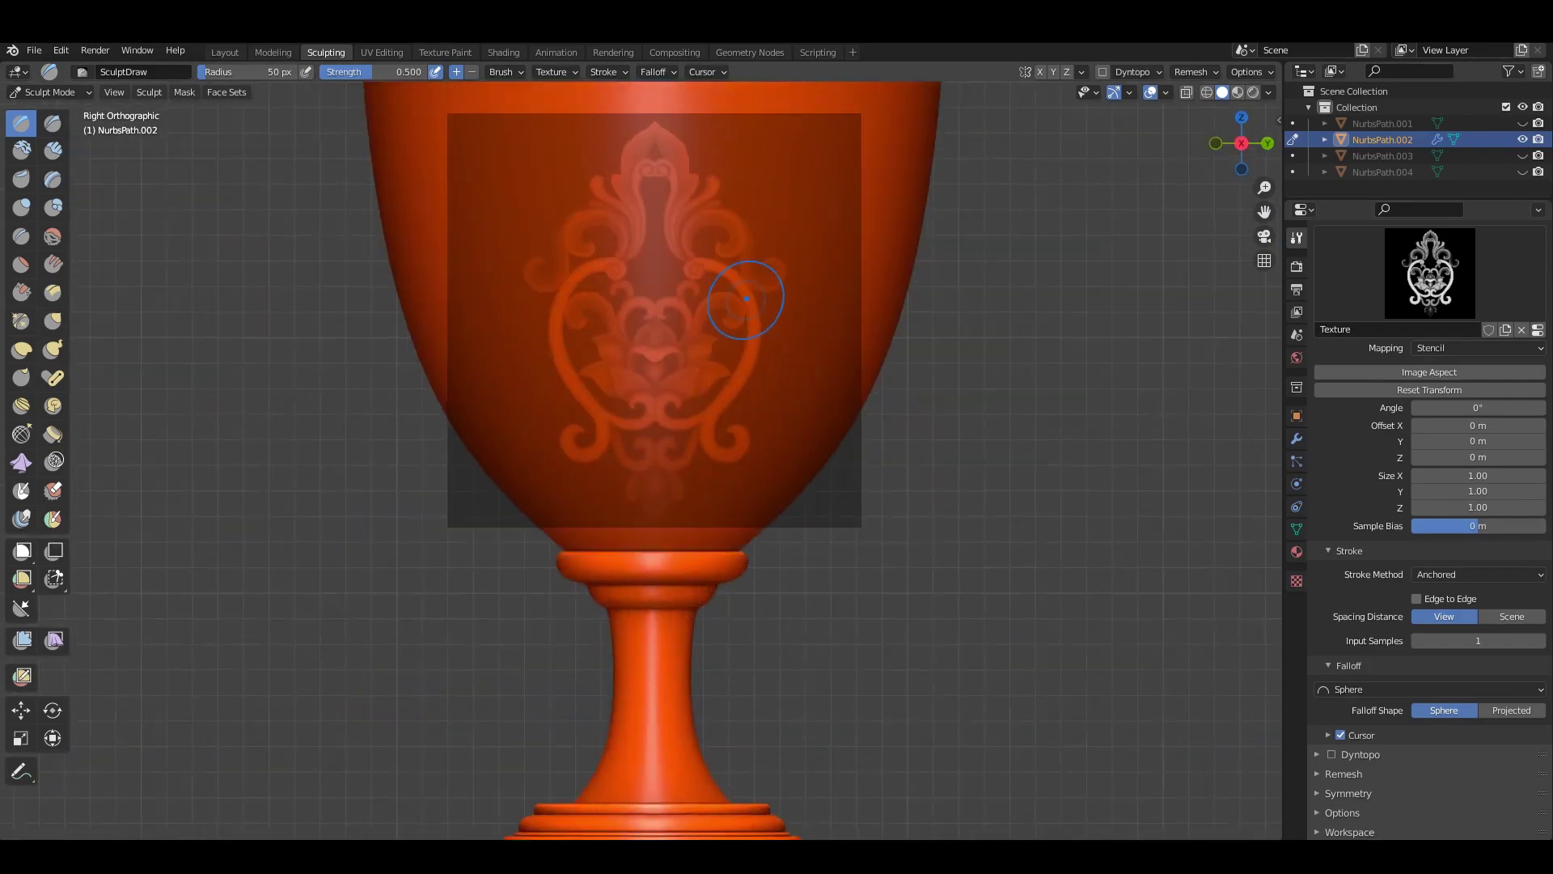
{"action": "scroll", "coordinate": [737, 330], "scroll_direction": "down", "scroll_amount": 1}
{"action": "scroll", "coordinate": [737, 329], "scroll_direction": "up", "scroll_amount": 1}
{"action": "scroll", "coordinate": [737, 329], "scroll_direction": "up", "scroll_amount": 1}
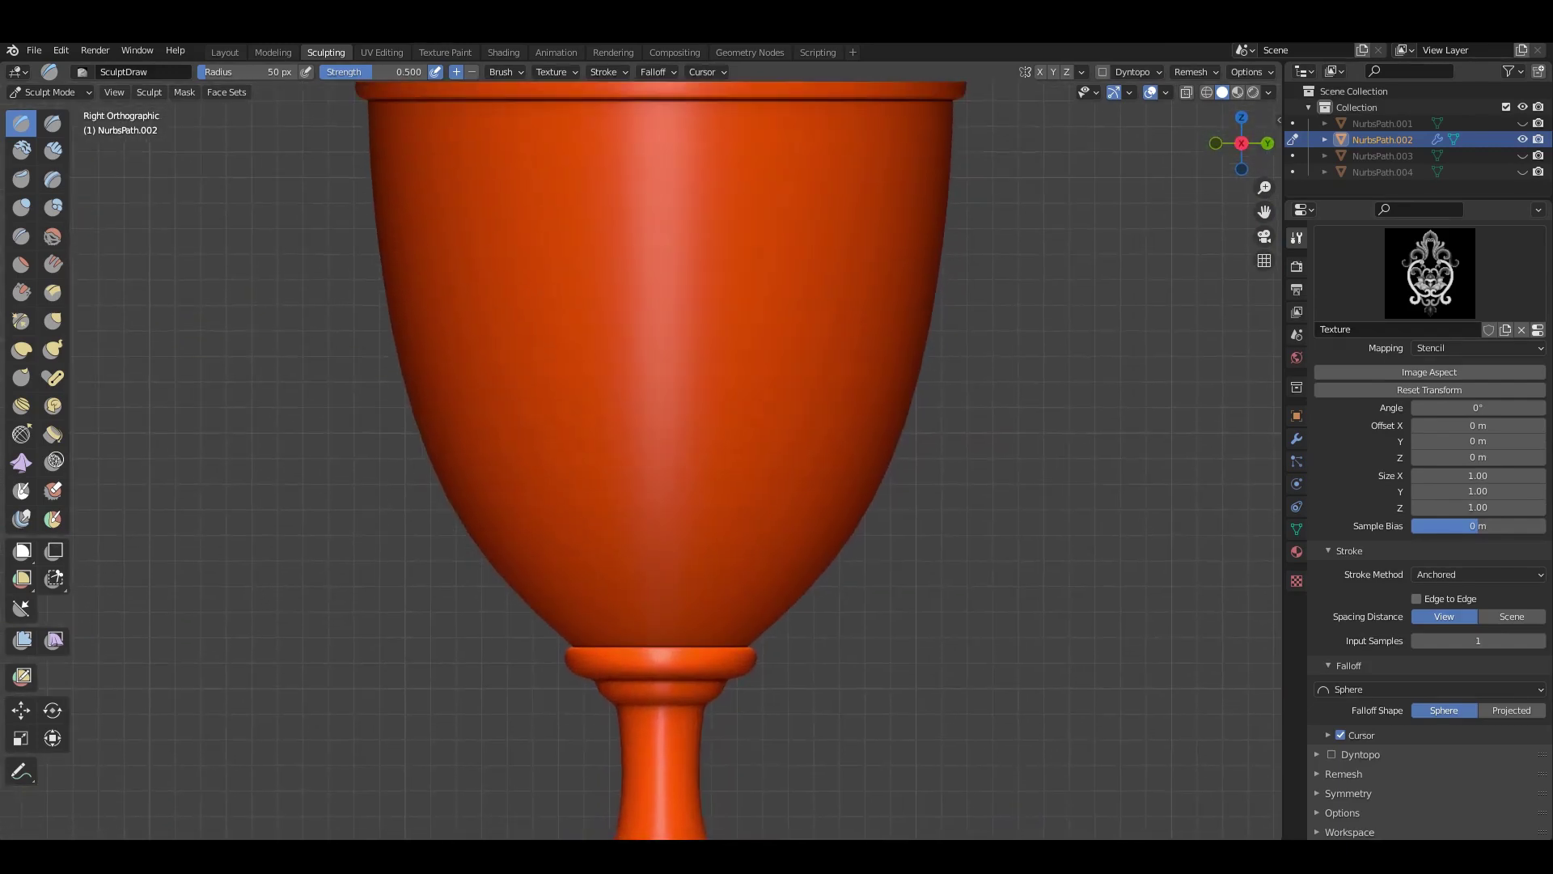
{"action": "mouse_move", "coordinate": [818, 353]}
{"action": "right_mouse_down"}
{"action": "mouse_move", "coordinate": [809, 429]}
{"action": "mouse_move", "coordinate": [795, 406]}
{"action": "mouse_move", "coordinate": [823, 403]}
{"action": "right_mouse_up"}
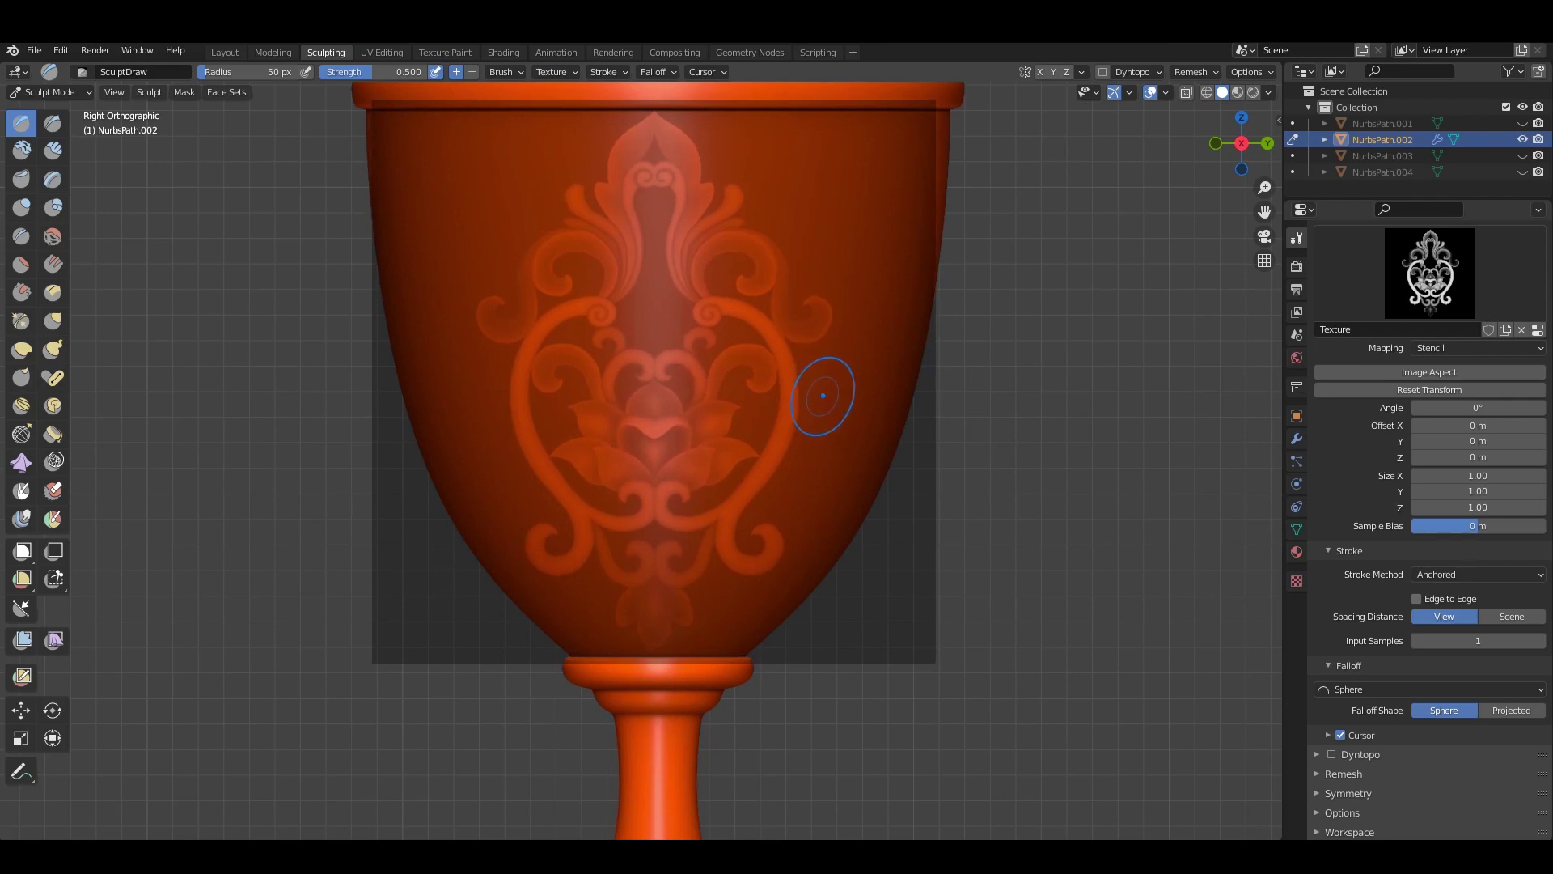
Set radial Z symmetry to 4 and lower the stencil slightly over the cup.
{"action": "left_click", "coordinate": [1347, 793]}
{"action": "scroll", "coordinate": [1375, 728], "scroll_direction": "down", "scroll_amount": 5}
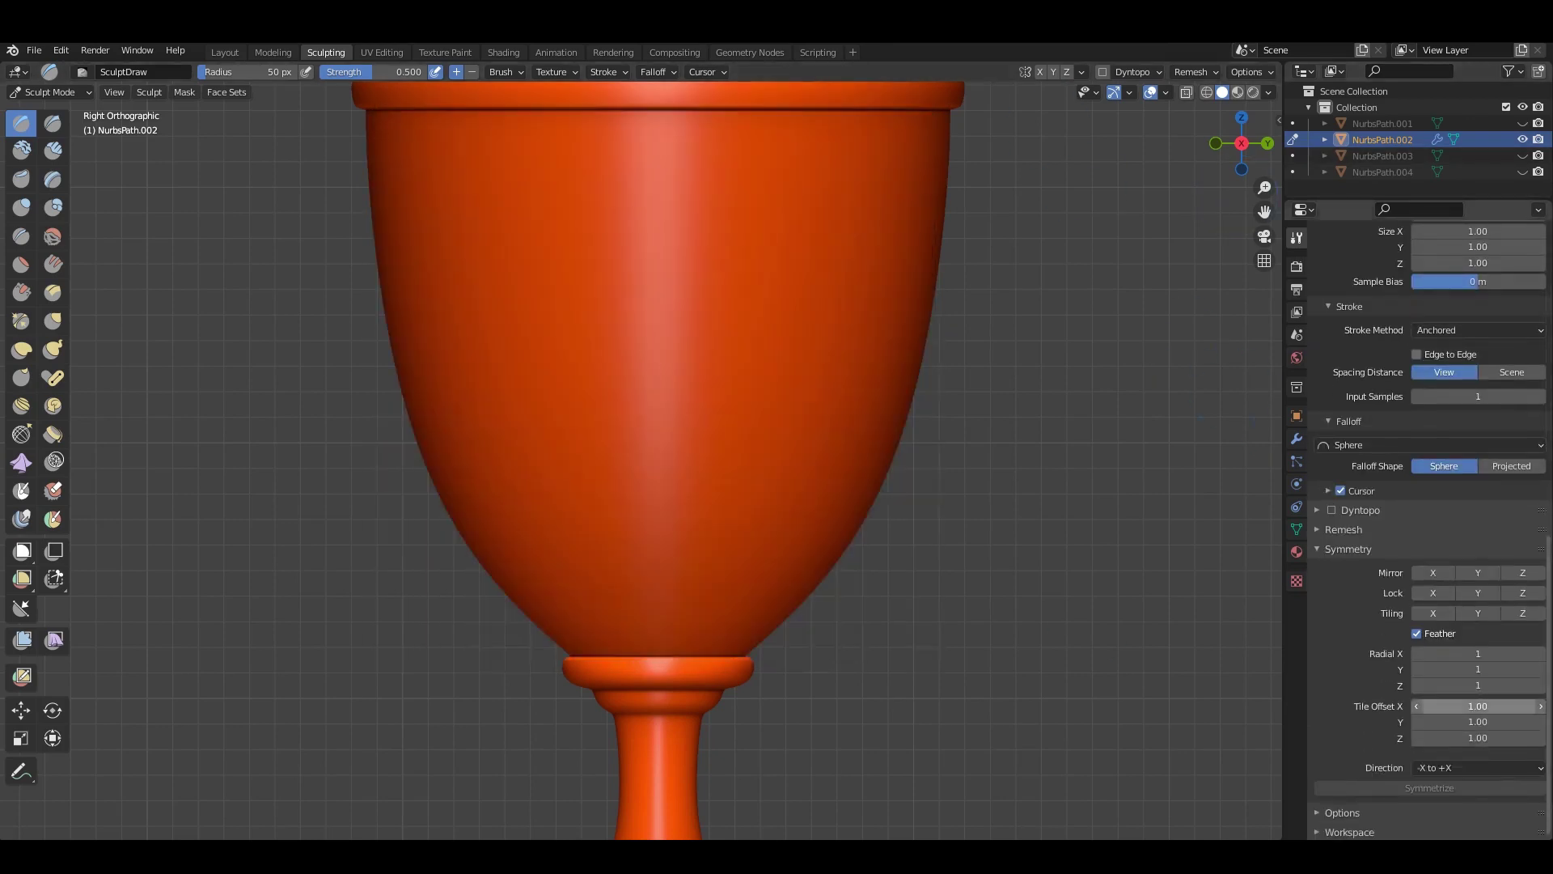
{"action": "left_click_drag", "start_coordinate": [1478, 669], "coordinate": [1513, 669]}
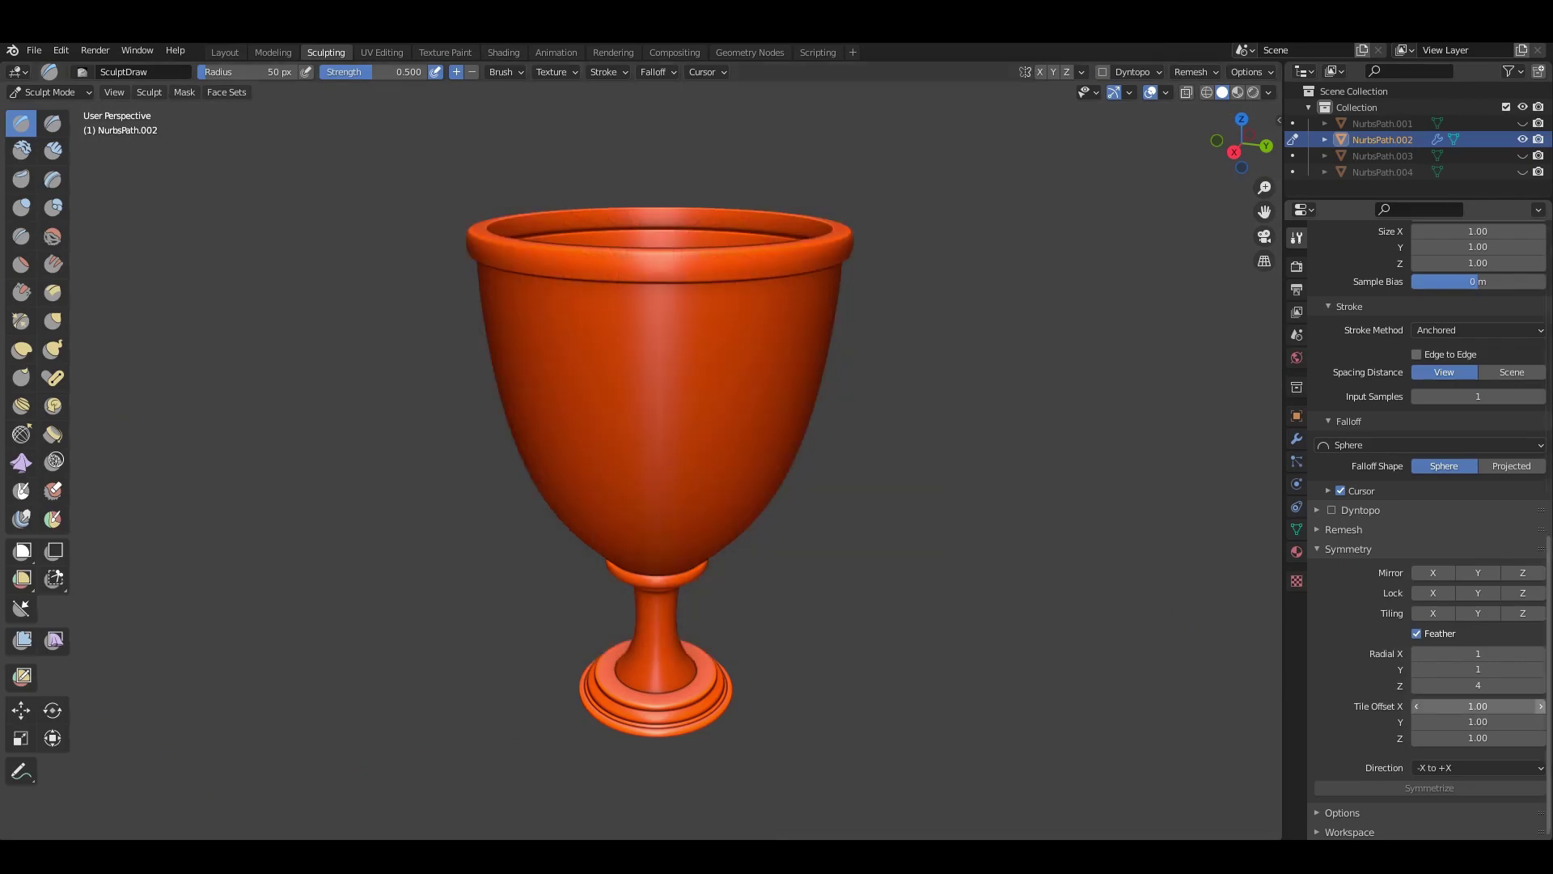
{"action": "left_click_drag", "start_coordinate": [1478, 685], "coordinate": [1505, 685]}
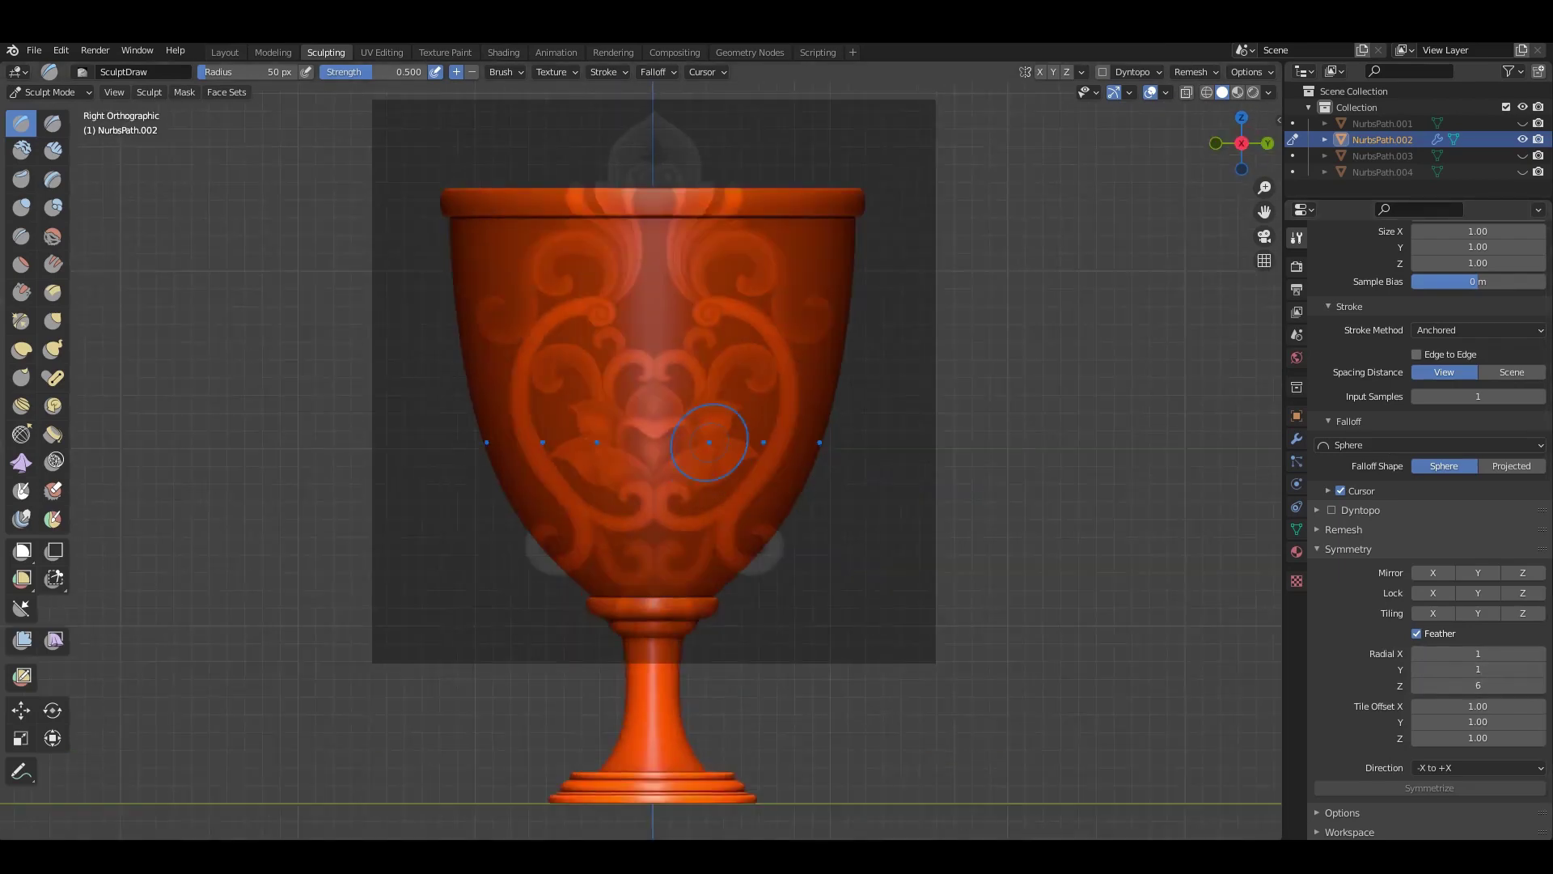
{"action": "mouse_move", "coordinate": [713, 406]}
{"action": "right_mouse_down"}
{"action": "mouse_move", "coordinate": [718, 433]}
{"action": "mouse_move", "coordinate": [757, 433]}
{"action": "right_mouse_up"}
Stamp the scroll pattern at brush strength about 0.164, shrinking the stencil between stamps.
{"action": "left_click_drag", "start_coordinate": [647, 464], "coordinate": [652, 469]}
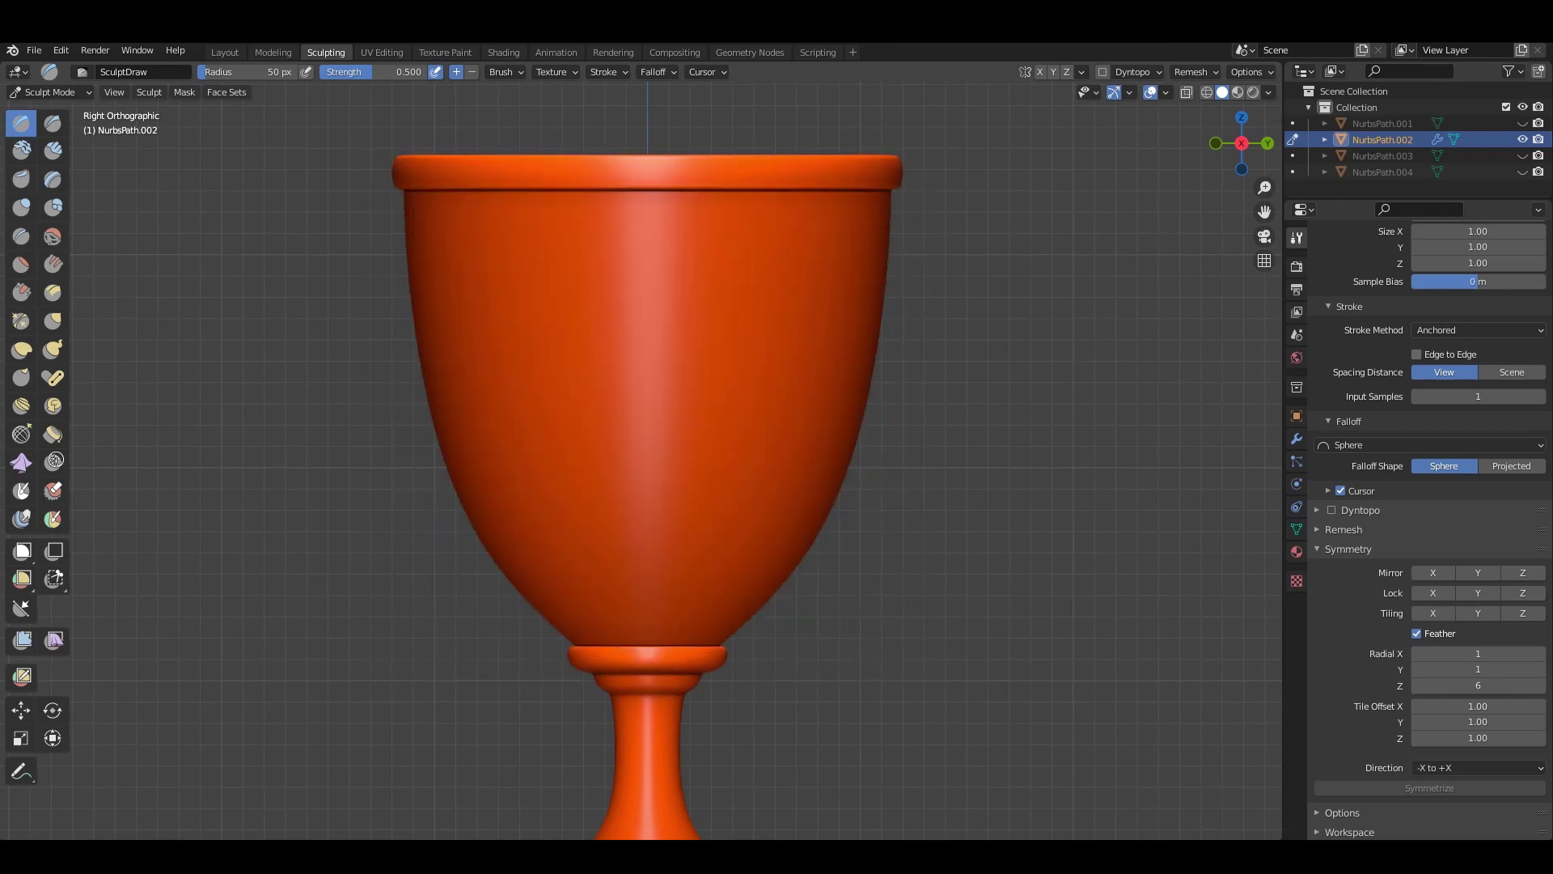
{"action": "key", "text": "shift+f"}
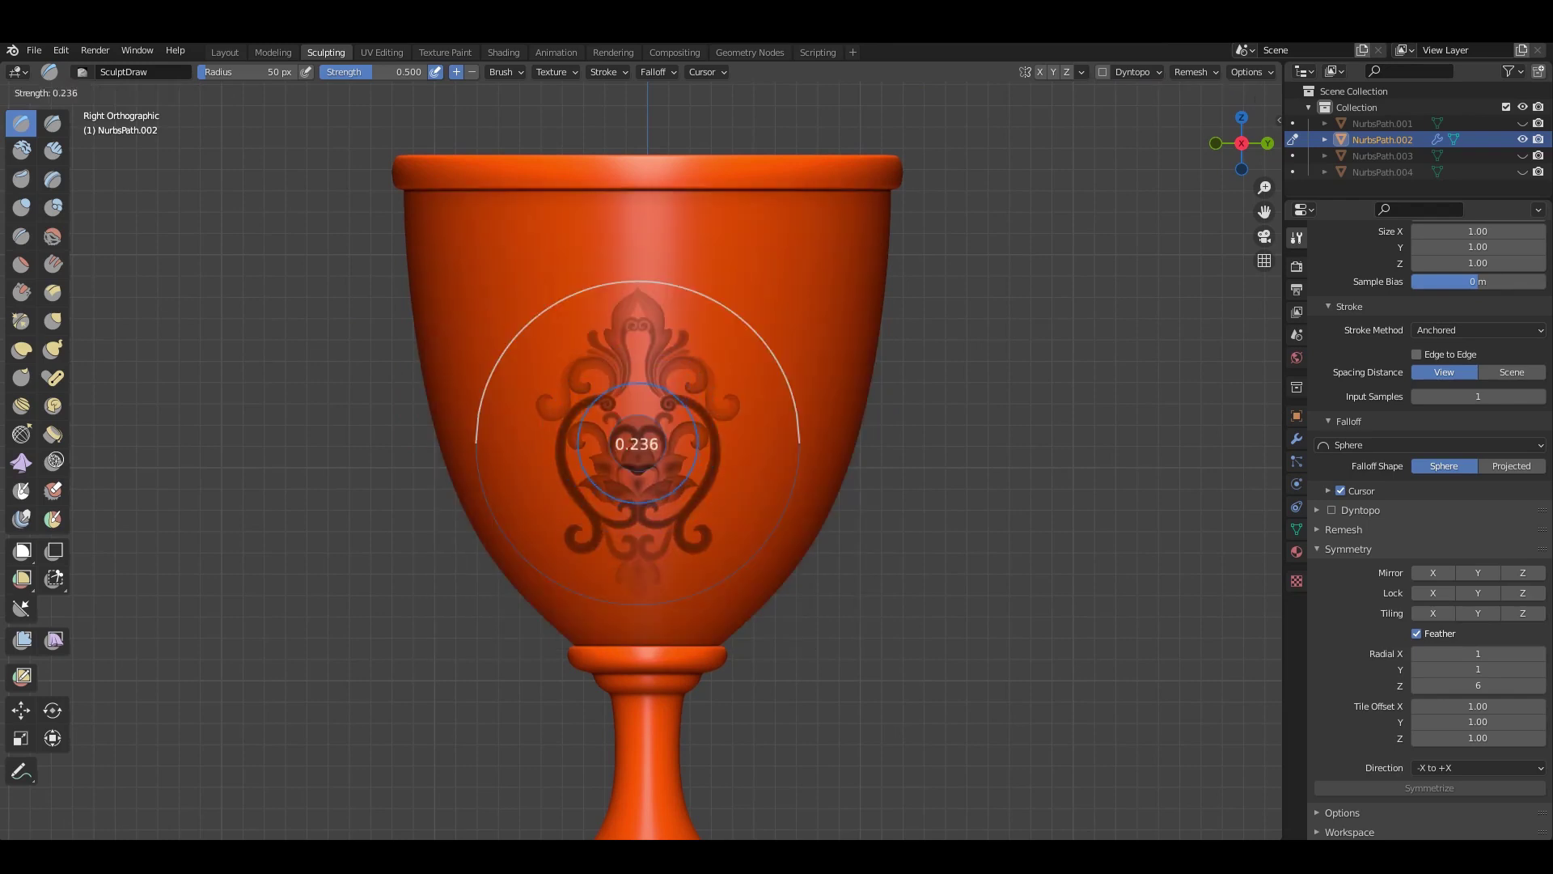
{"action": "left_click", "coordinate": [637, 443]}
{"action": "left_click_drag", "start_coordinate": [648, 465], "coordinate": [647, 464]}
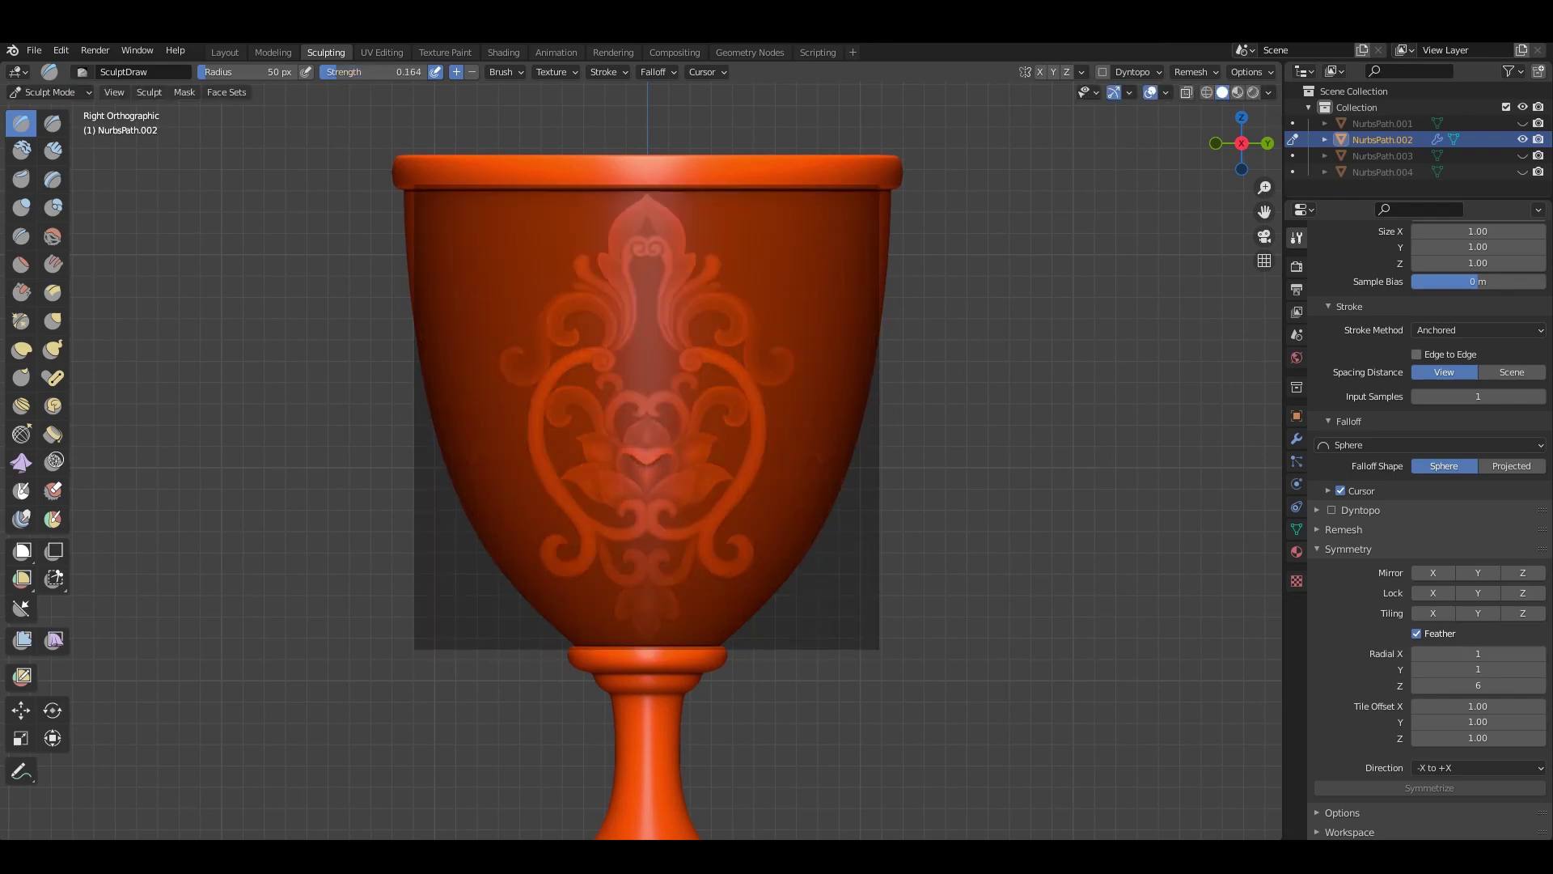
{"action": "right_click_drag", "start_coordinate": [809, 566], "coordinate": [784, 546], "text": "shift"}
{"action": "left_click_drag", "start_coordinate": [647, 465], "coordinate": [647, 464]}
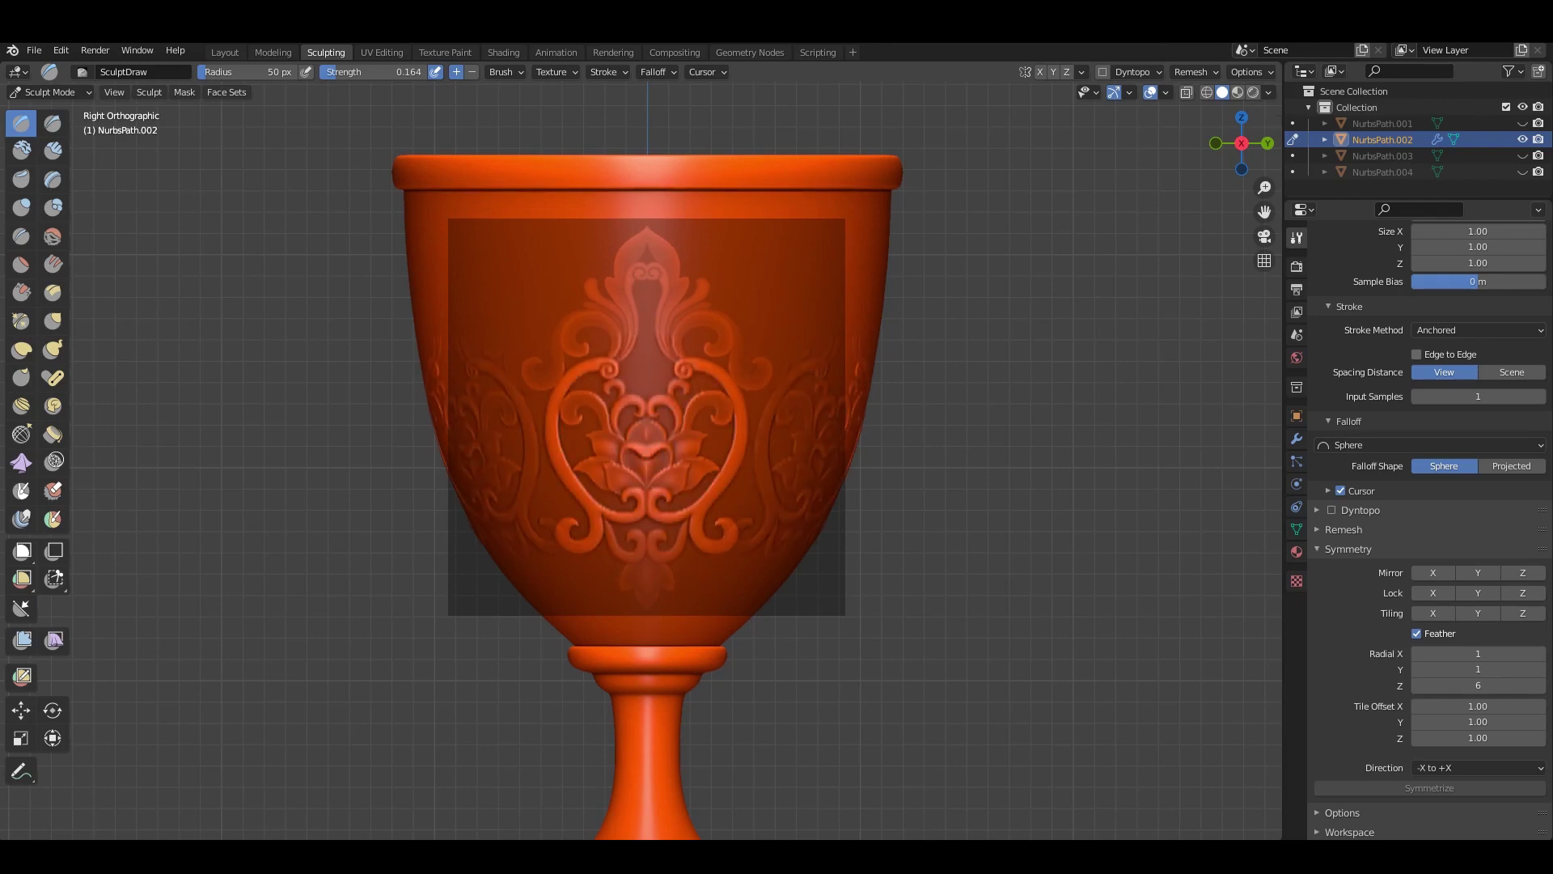
Emboss more strongly at strength about 0.224, then undo the trial strokes.
{"action": "key", "text": "shift+f"}
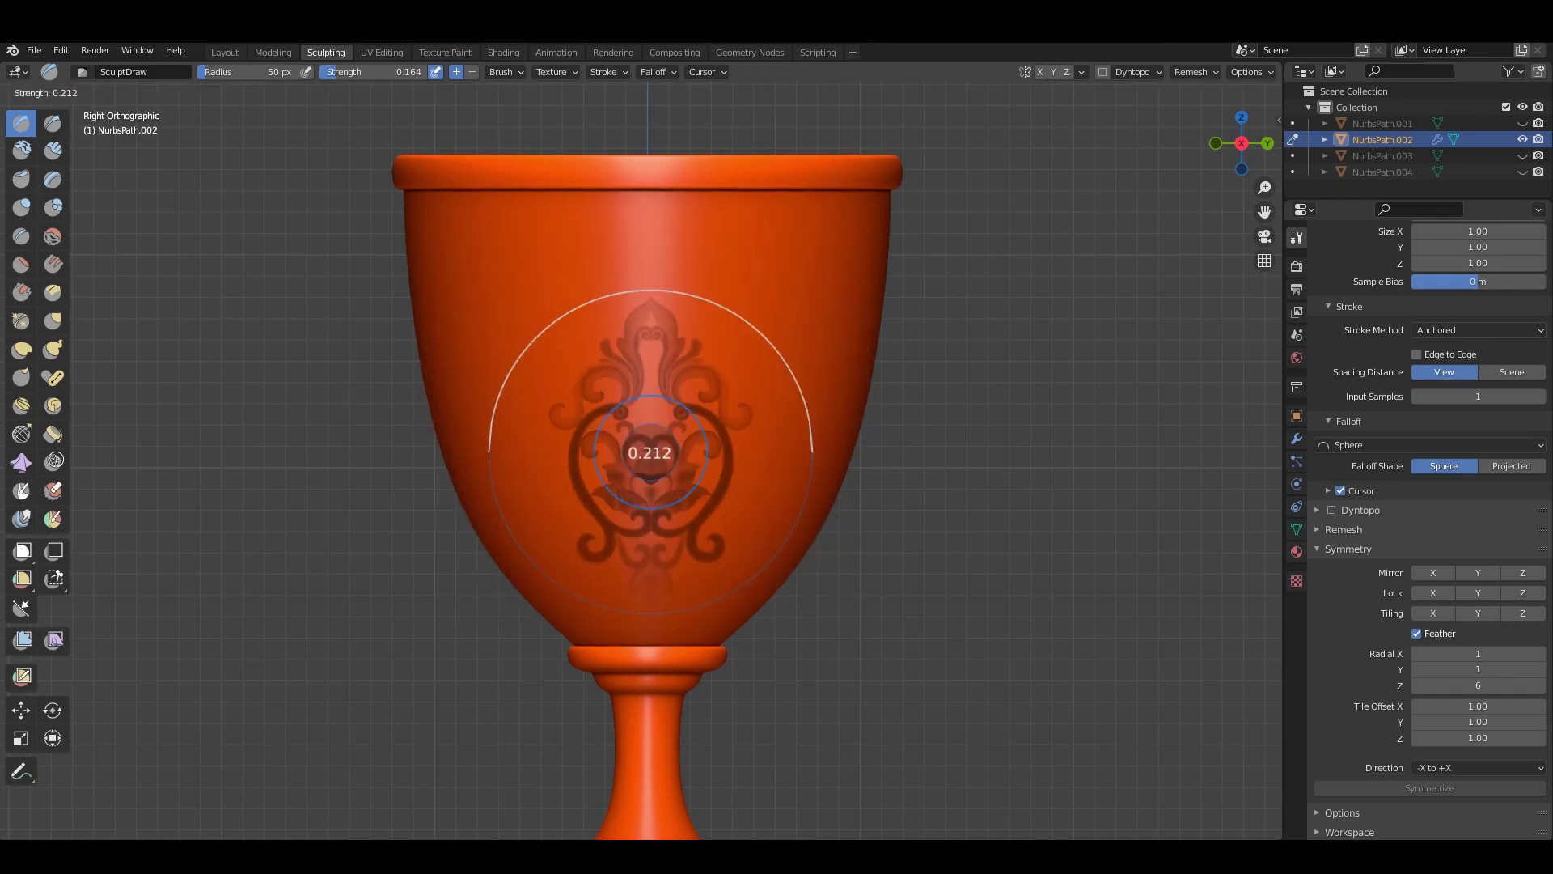
{"action": "left_click", "coordinate": [660, 476]}
{"action": "left_click_drag", "start_coordinate": [647, 455], "coordinate": [667, 481]}
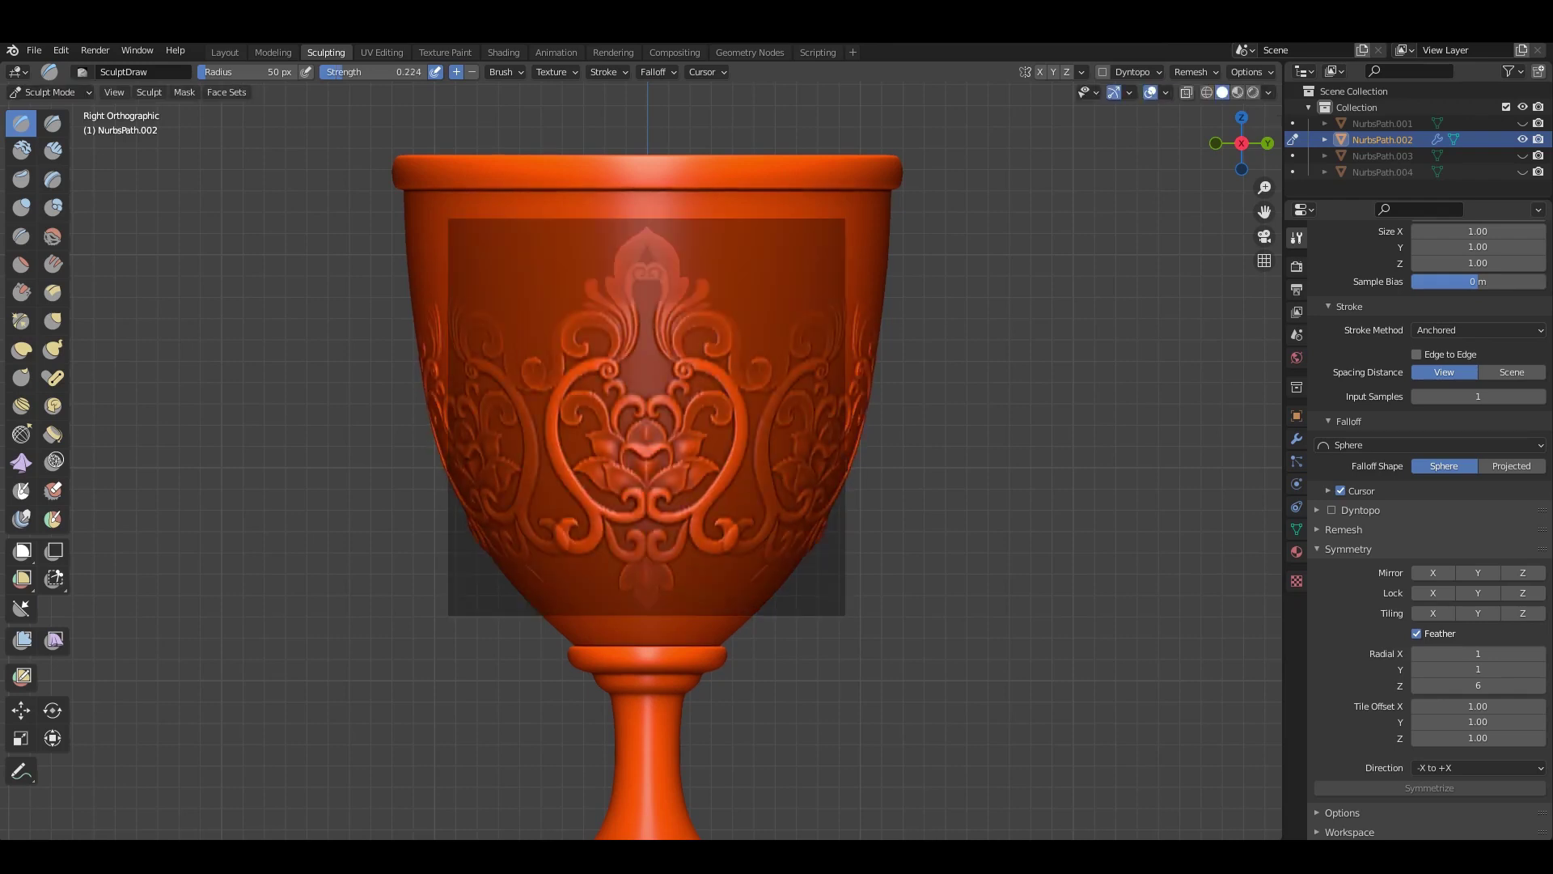
{"action": "right_click_drag", "start_coordinate": [699, 437], "coordinate": [664, 455], "text": "shift"}
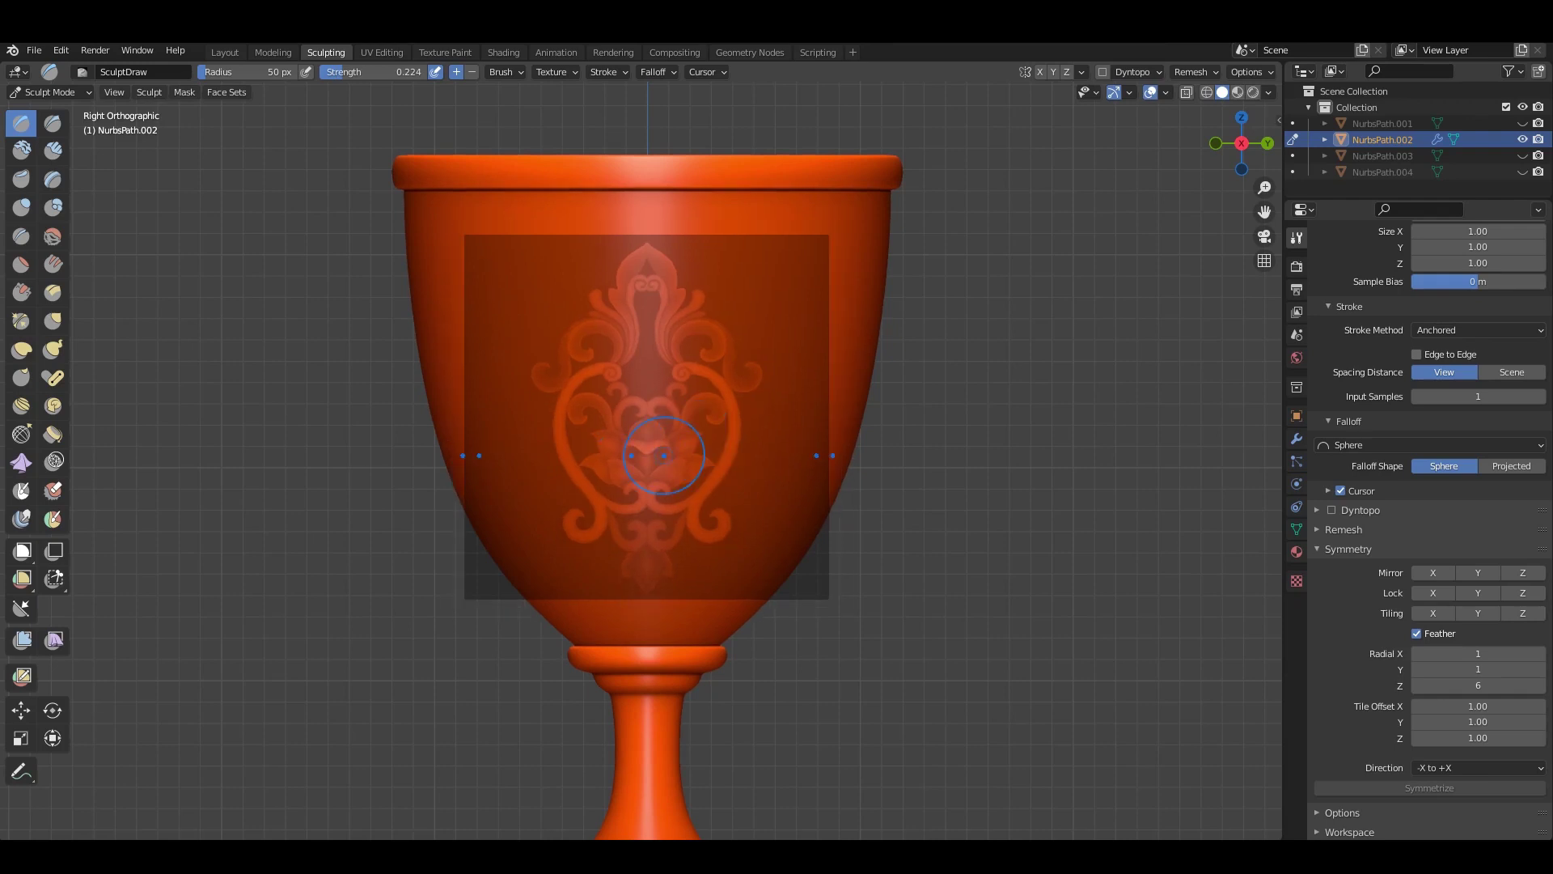
{"action": "left_click_drag", "start_coordinate": [647, 451], "coordinate": [665, 476]}
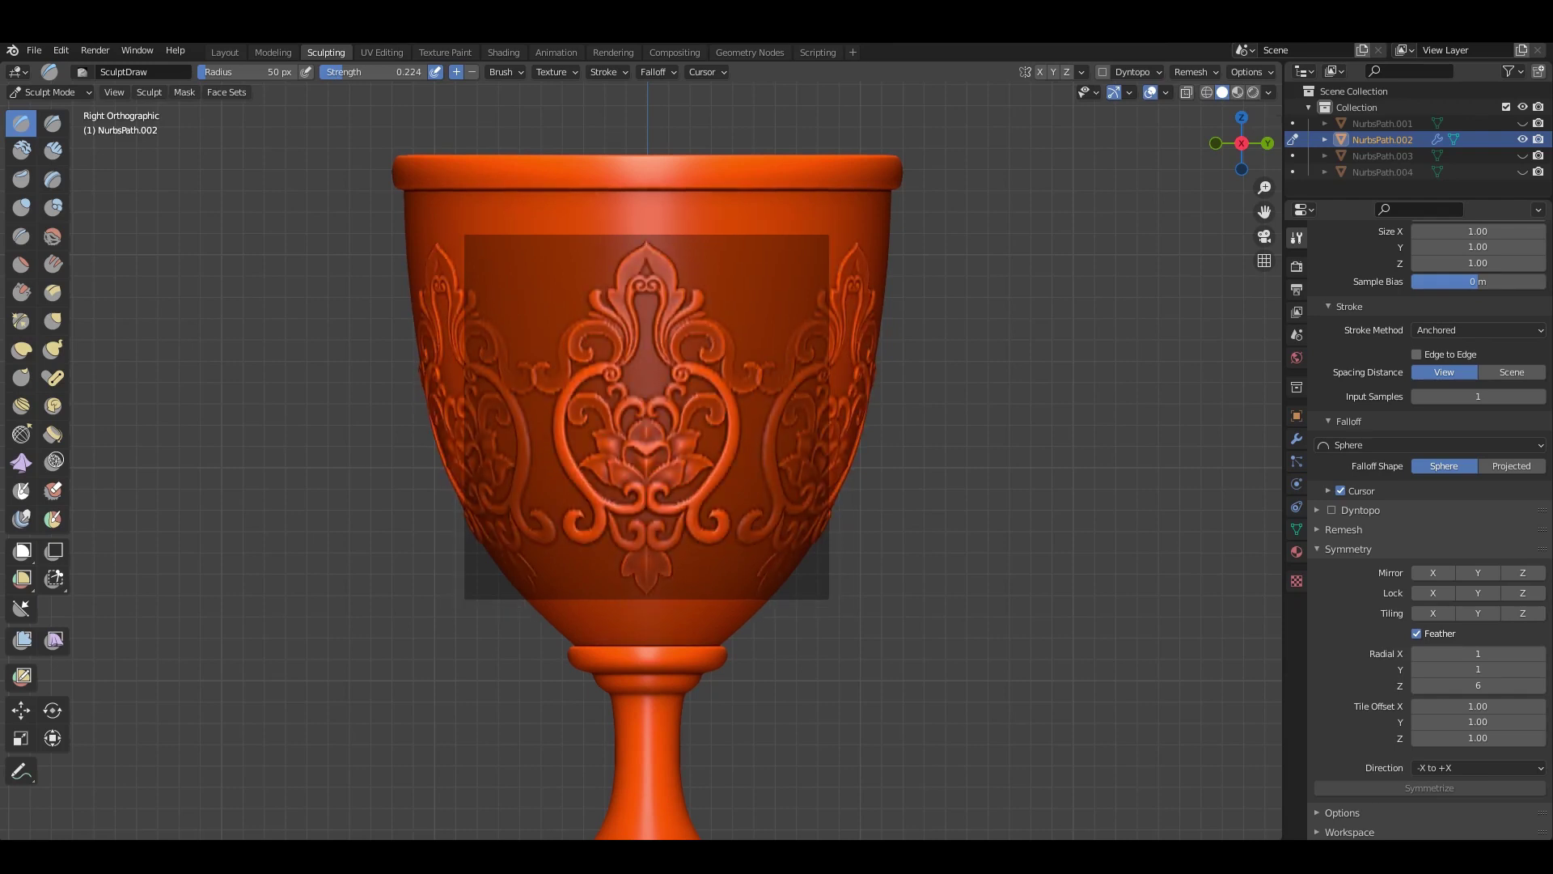
{"action": "key", "text": "ctrl+z"}
Emboss the scroll pattern around the cup, then stamp it again on the upper band.
{"action": "key", "text": "ctrl+z"}
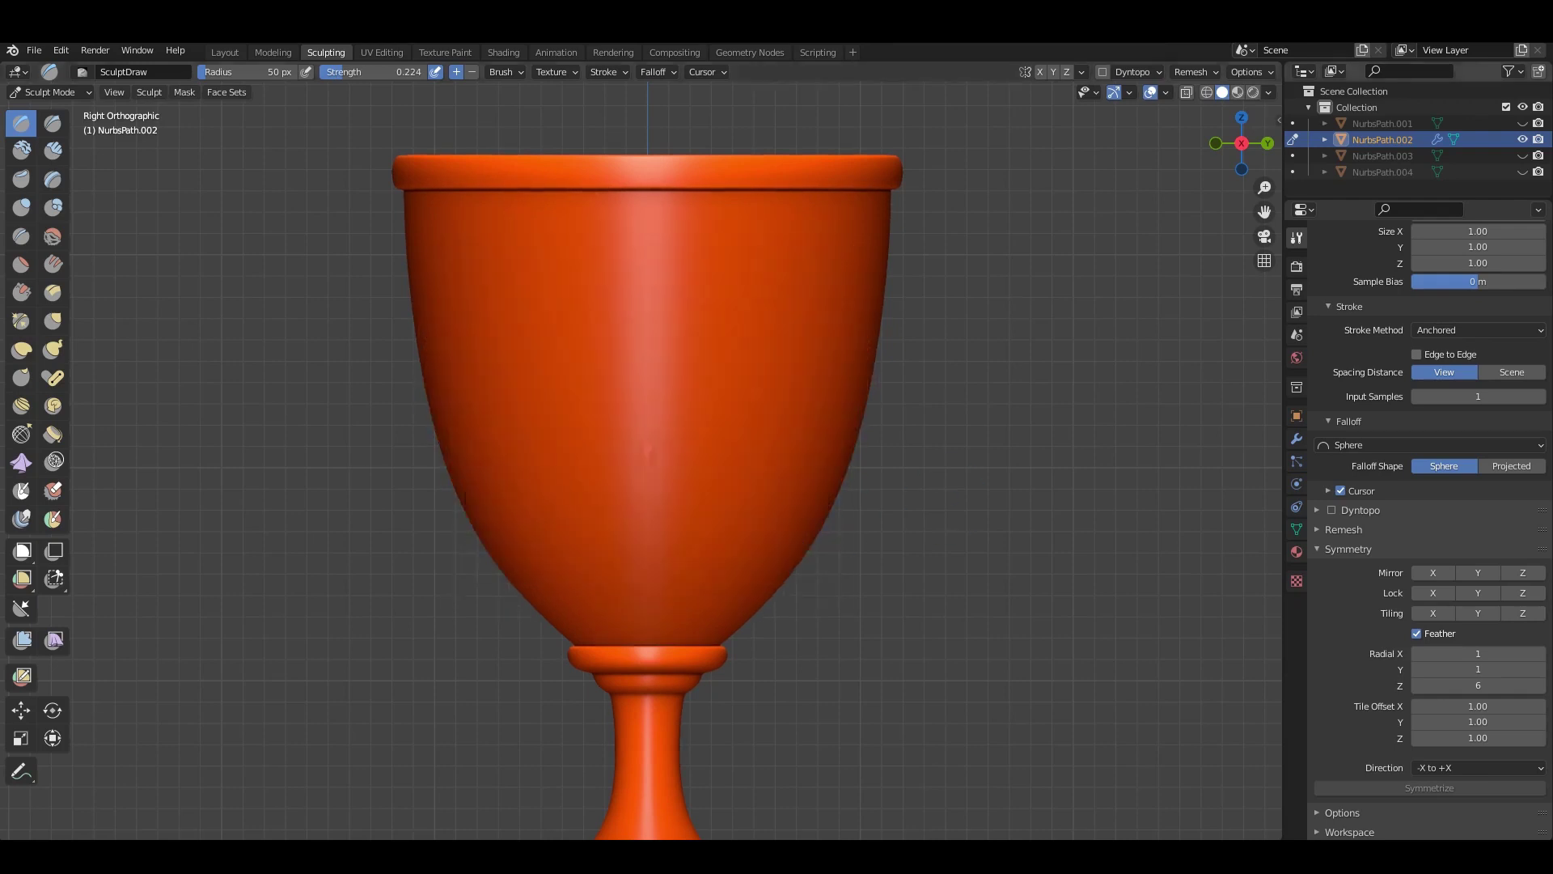
{"action": "key", "text": "ctrl+z"}
{"action": "left_click_drag", "start_coordinate": [647, 450], "coordinate": [664, 473]}
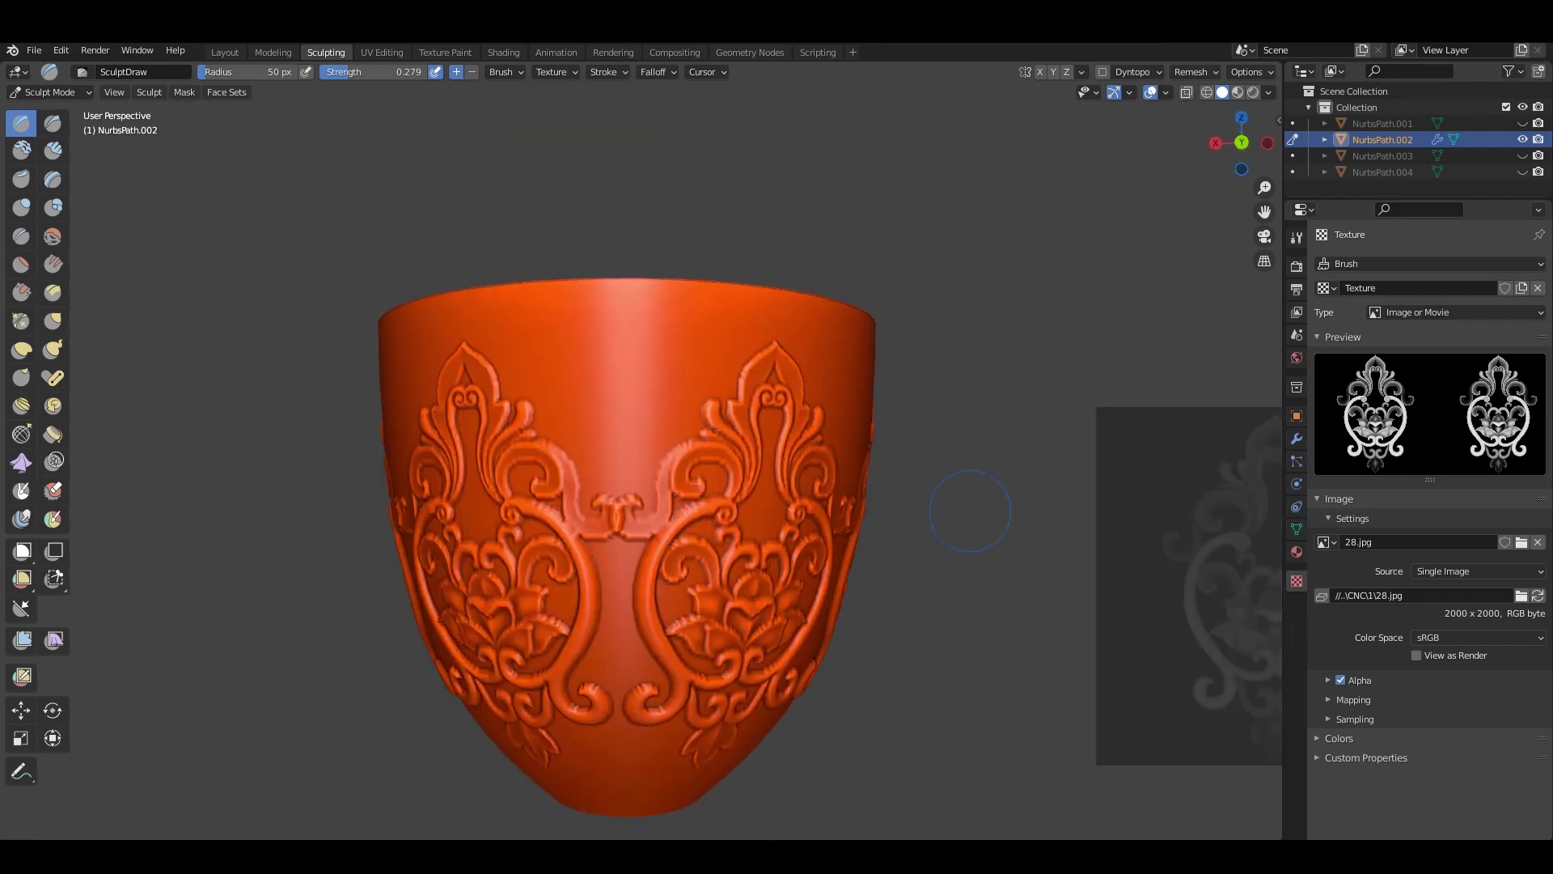
{"action": "mouse_move", "coordinate": [1139, 549]}
{"action": "right_mouse_down"}
{"action": "mouse_move", "coordinate": [528, 335]}
{"action": "mouse_move", "coordinate": [477, 273]}
{"action": "mouse_move", "coordinate": [571, 228]}
{"action": "mouse_move", "coordinate": [688, 276]}
{"action": "right_mouse_up"}
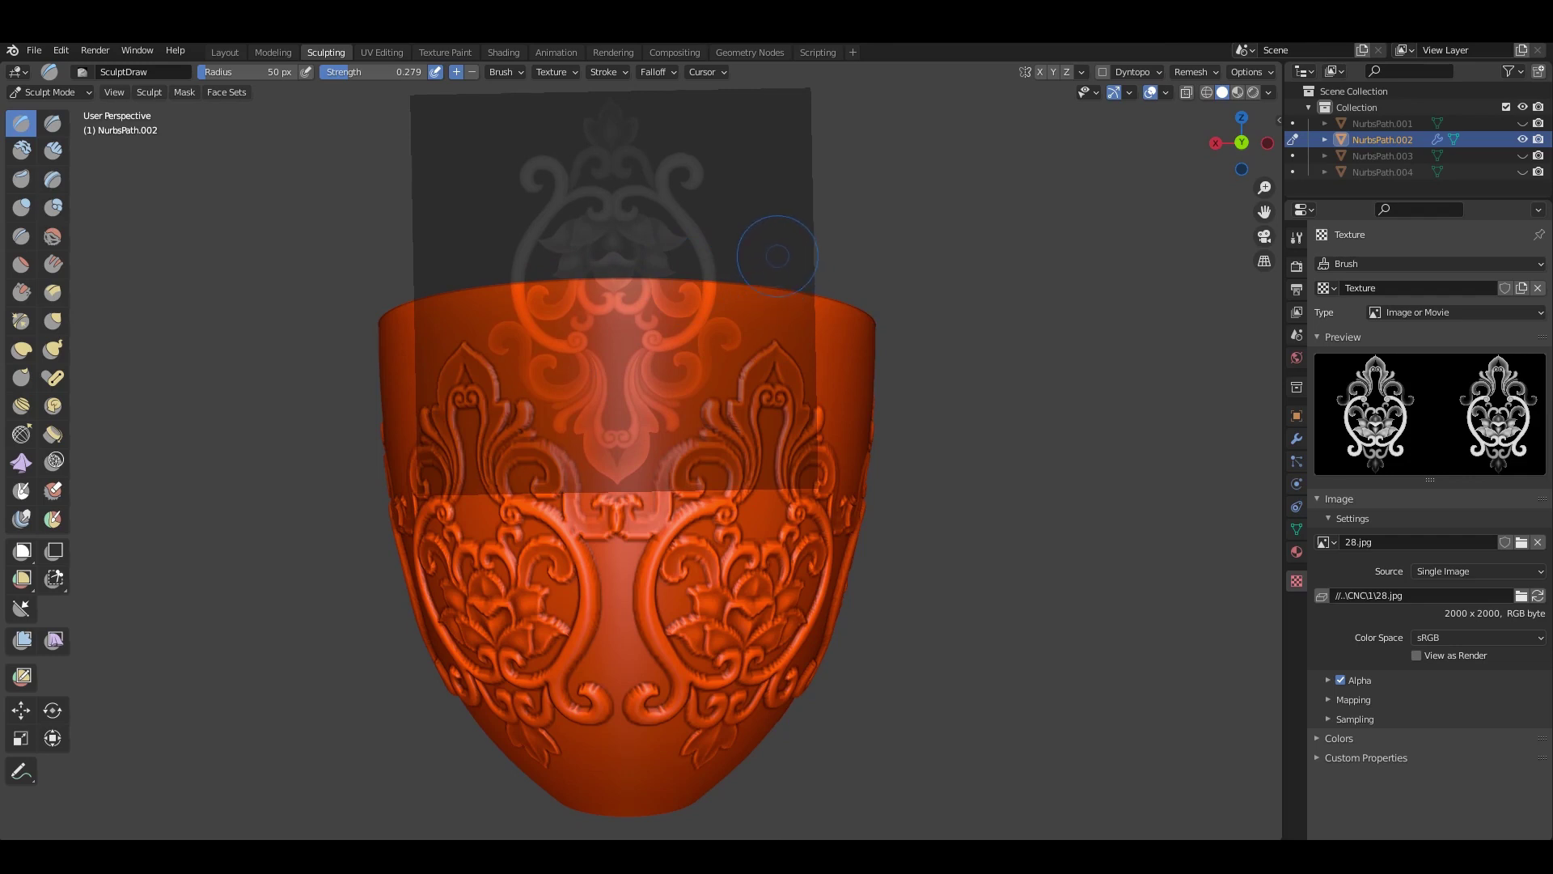
{"action": "right_click_drag", "start_coordinate": [778, 257], "coordinate": [777, 264]}
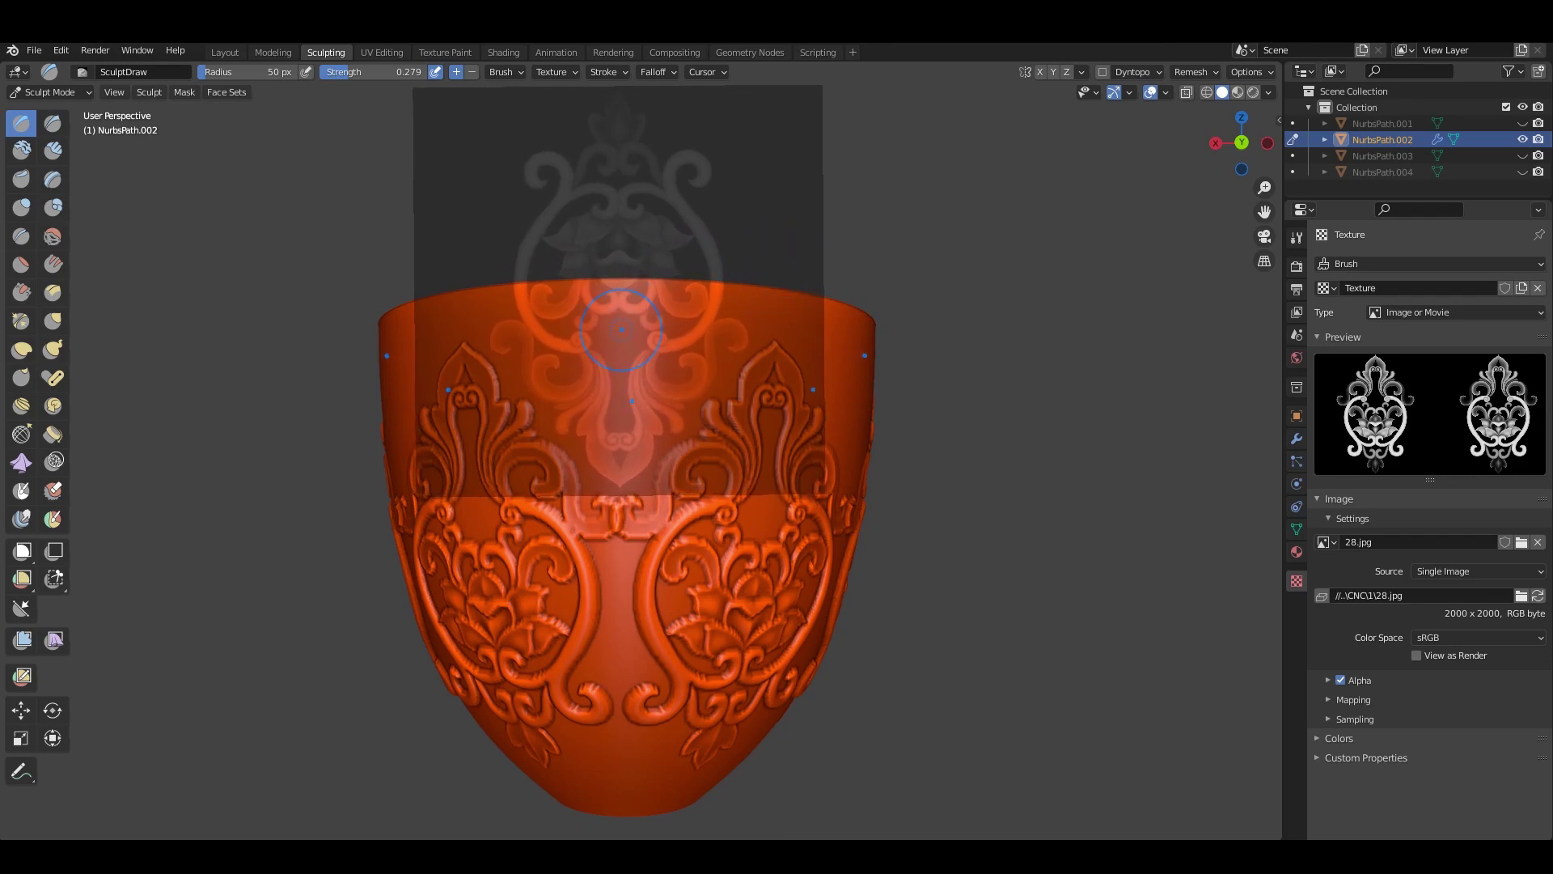
{"action": "left_click_drag", "start_coordinate": [622, 330], "coordinate": [841, 380]}
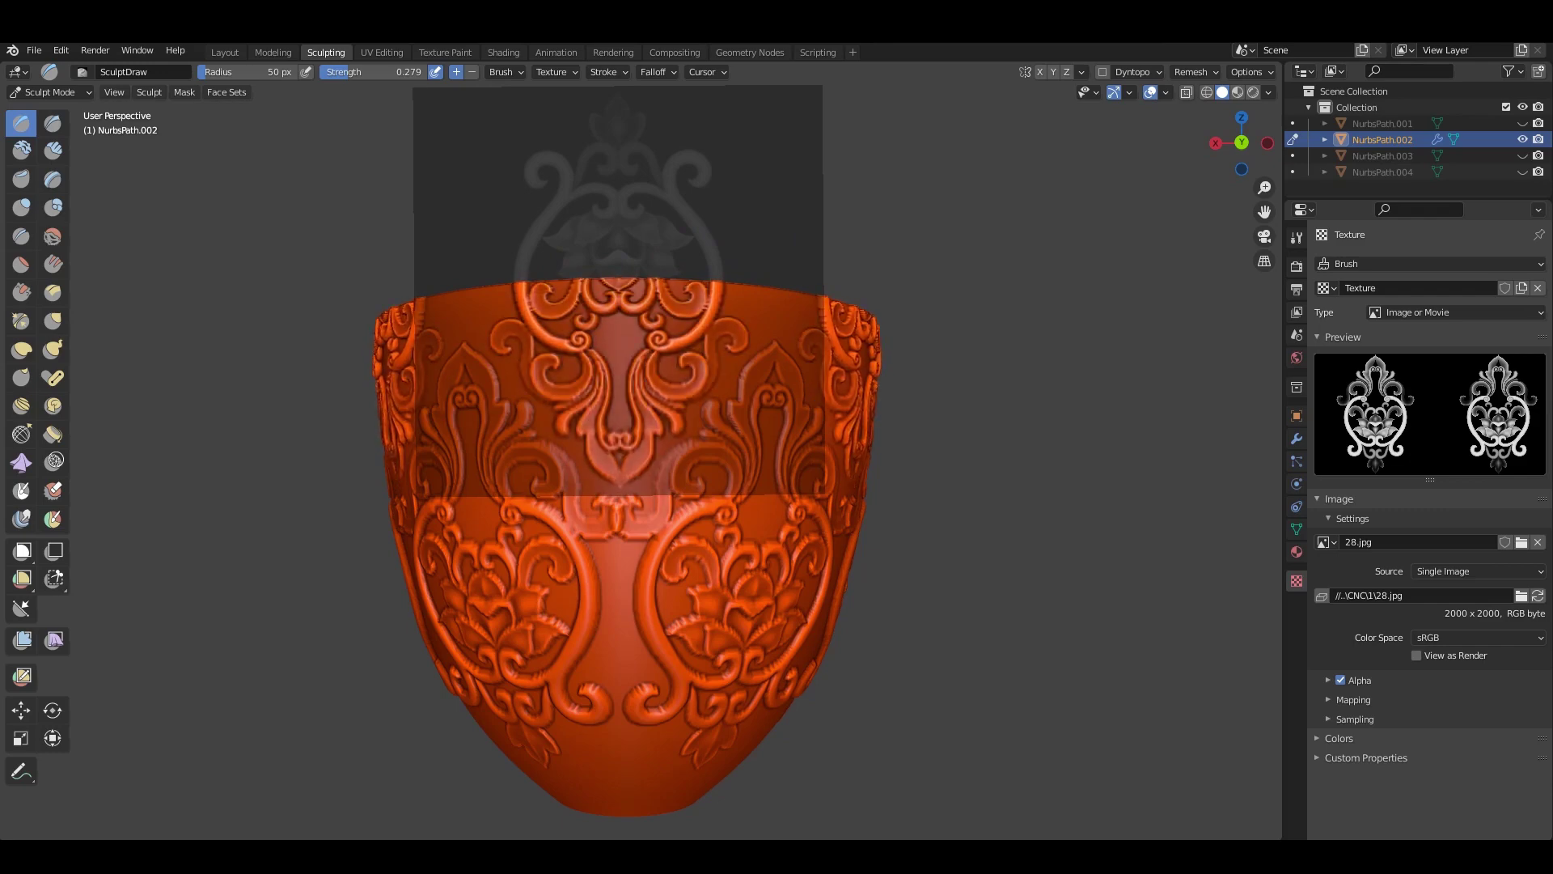
Move the stencil aside, reveal the hidden stem and base, and inspect the goblet.
{"action": "right_click_drag", "start_coordinate": [620, 291], "coordinate": [1196, 454]}
{"action": "scroll", "coordinate": [679, 457], "scroll_direction": "down", "scroll_amount": 2}
{"action": "mouse_move", "coordinate": [680, 404]}
{"action": "middle_mouse_down"}
{"action": "mouse_move", "coordinate": [680, 457]}
{"action": "mouse_move", "coordinate": [728, 453]}
{"action": "middle_mouse_up"}
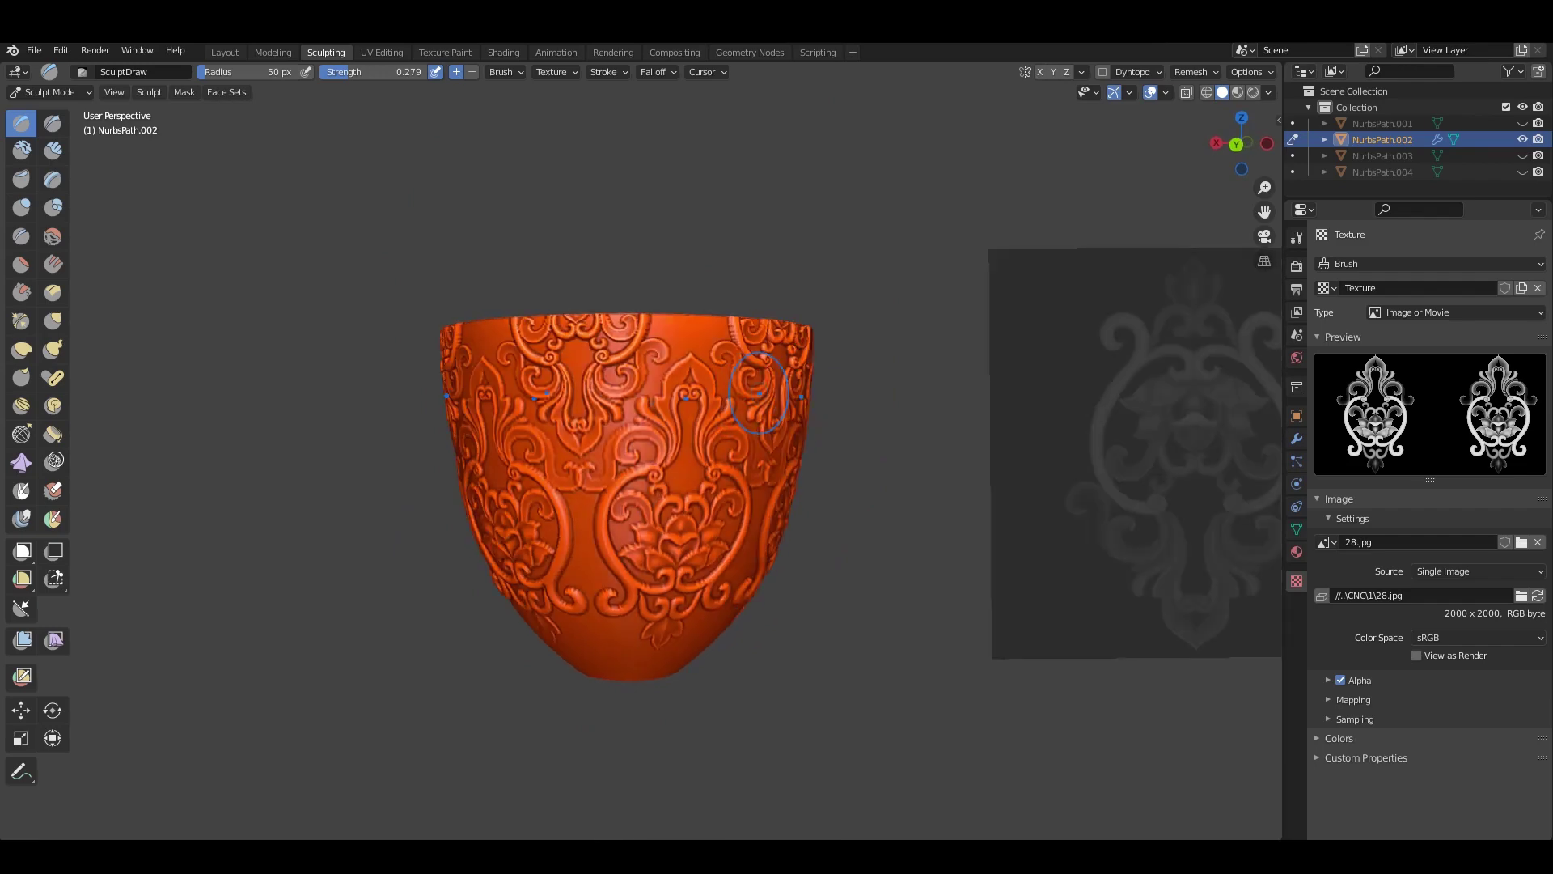
{"action": "scroll", "coordinate": [849, 436], "scroll_direction": "down", "scroll_amount": 2}
{"action": "key", "text": "alt+h"}
{"action": "scroll", "coordinate": [849, 437], "scroll_direction": "up", "scroll_amount": 3}
{"action": "middle_click_drag", "start_coordinate": [849, 436], "coordinate": [930, 437]}
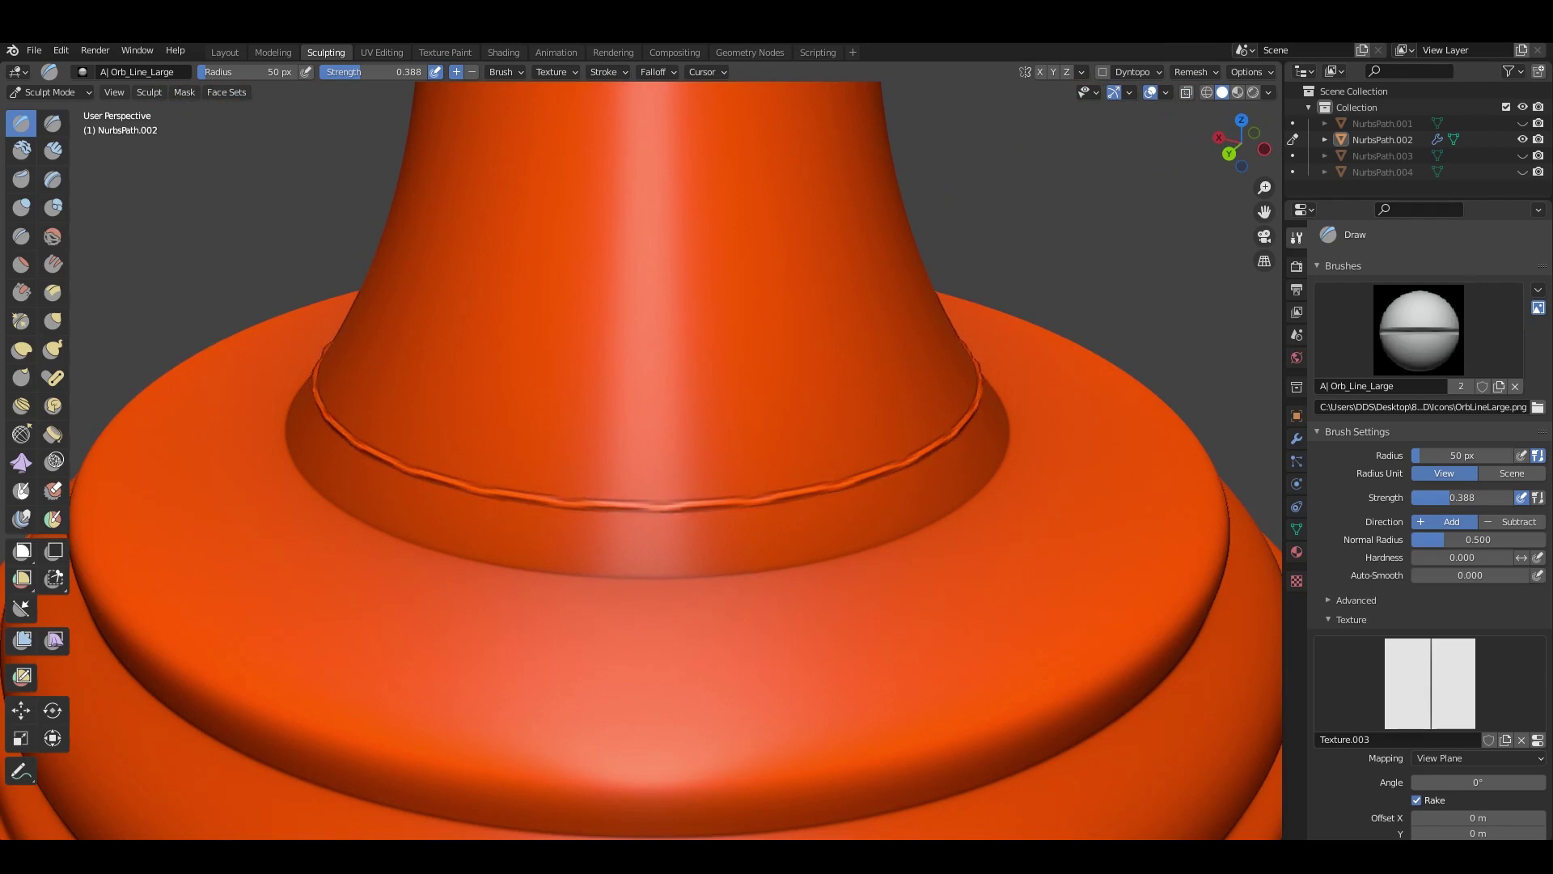
Sculpt a groove ring around the stem's base with 60-fold radial symmetry.
{"action": "scroll", "coordinate": [1428, 525], "scroll_direction": "down", "scroll_amount": 4}
{"action": "scroll", "coordinate": [1428, 525], "scroll_direction": "down", "scroll_amount": 3}
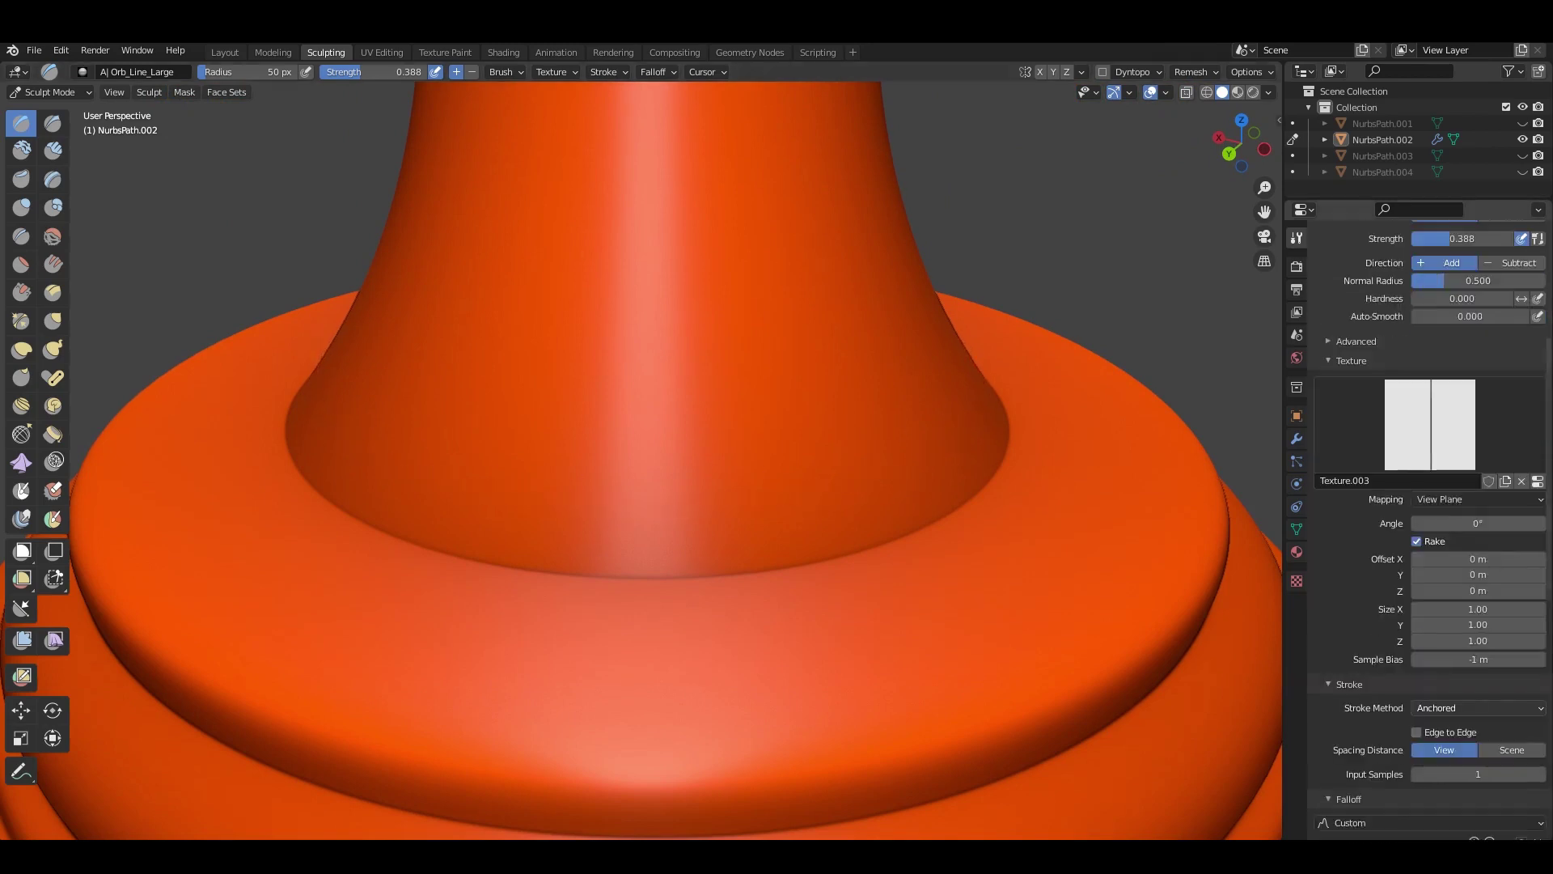
{"action": "scroll", "coordinate": [1428, 526], "scroll_direction": "down", "scroll_amount": 6}
{"action": "scroll", "coordinate": [1427, 526], "scroll_direction": "down", "scroll_amount": 8}
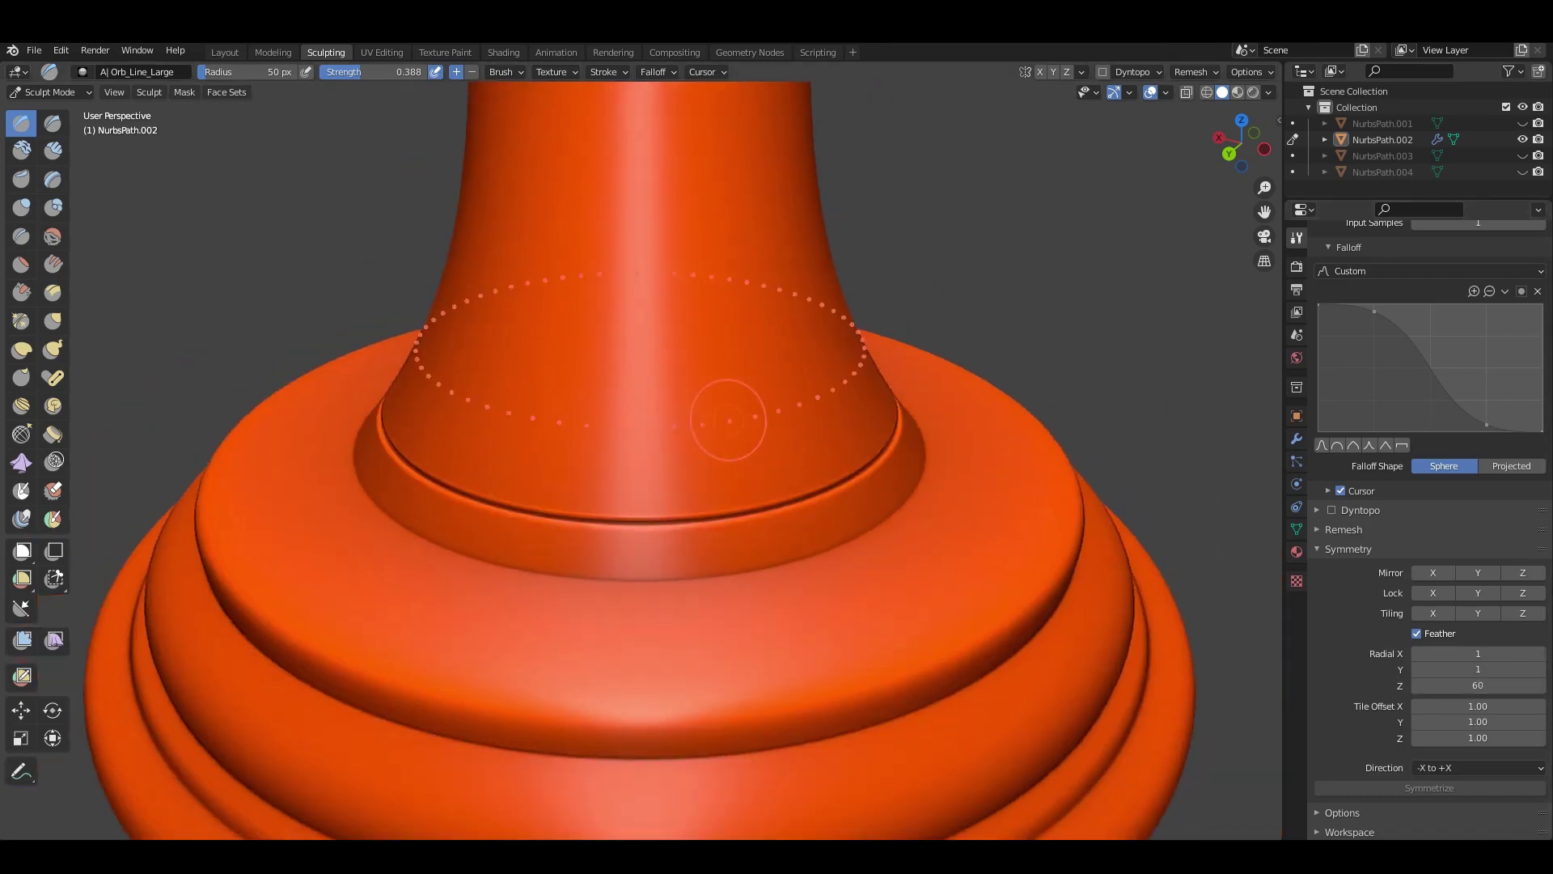
{"action": "left_click", "coordinate": [656, 488]}
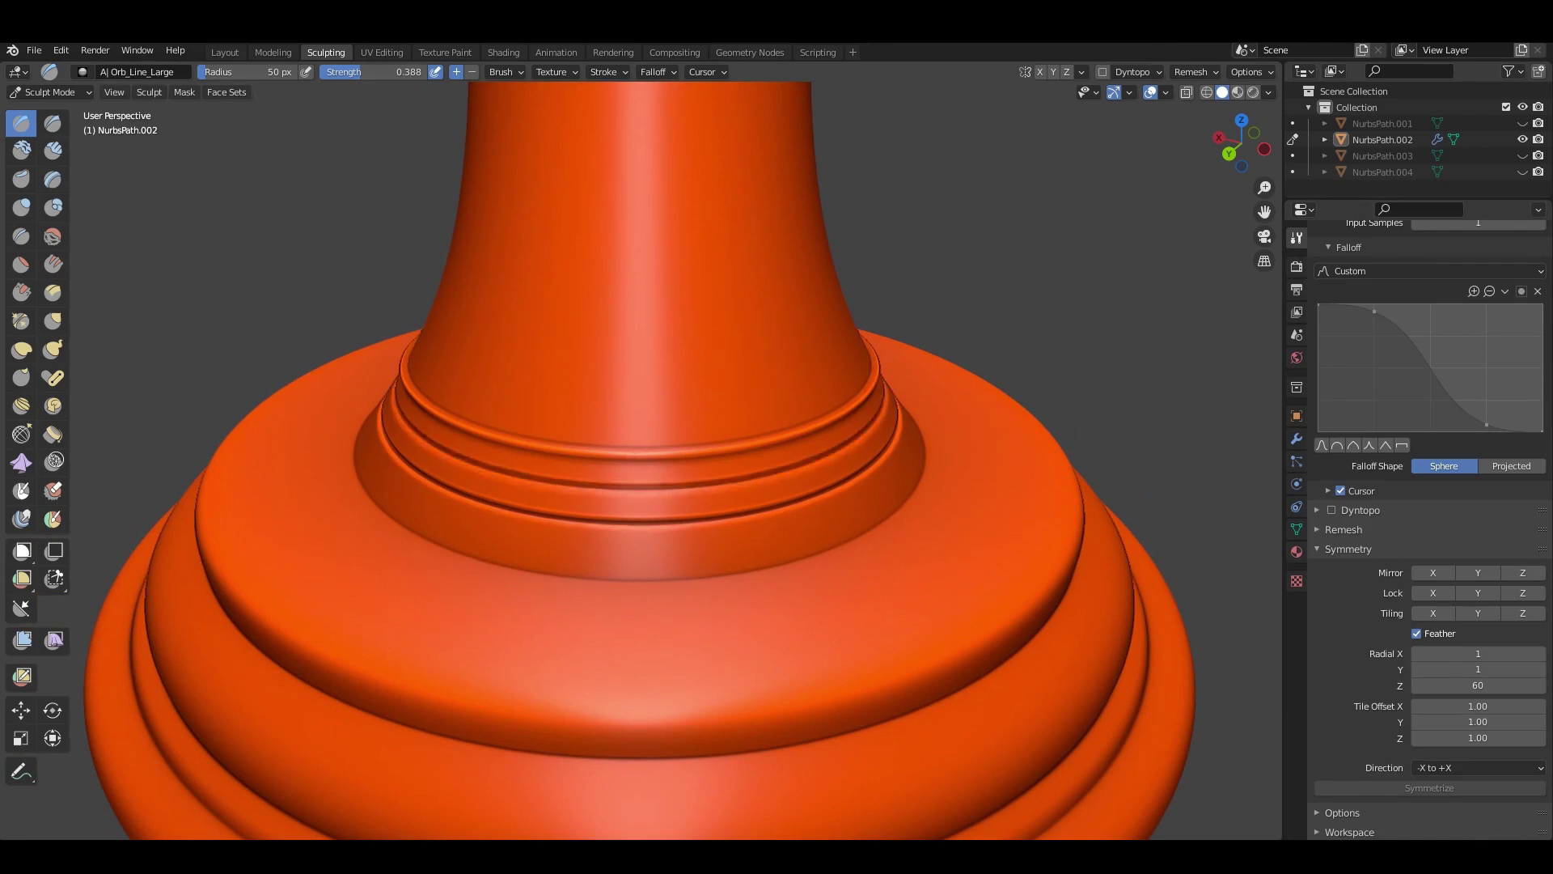
{"action": "scroll", "coordinate": [657, 487], "scroll_direction": "down", "scroll_amount": 5}
{"action": "mouse_move", "coordinate": [657, 487]}
{"action": "middle_mouse_down"}
{"action": "mouse_move", "coordinate": [735, 607]}
{"action": "mouse_move", "coordinate": [671, 533]}
{"action": "middle_mouse_up"}
{"action": "scroll", "coordinate": [735, 607], "scroll_direction": "up", "scroll_amount": 5}
{"action": "scroll", "coordinate": [676, 465], "scroll_direction": "up", "scroll_amount": 1}
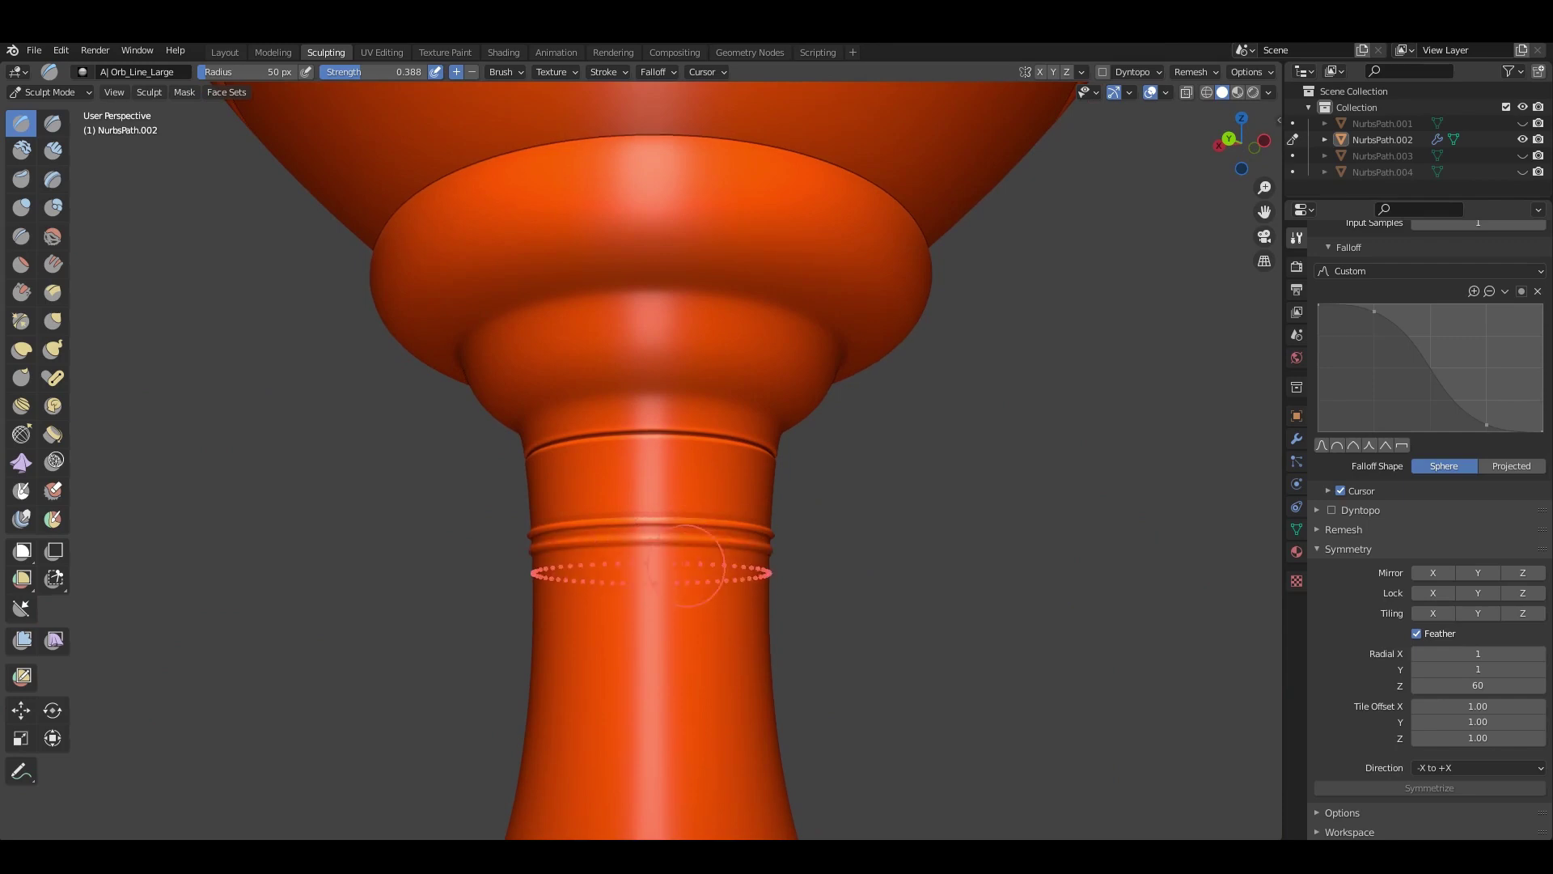
Sculpt a ring just above the cup's bottom rim.
{"action": "middle_click_drag", "start_coordinate": [670, 396], "coordinate": [669, 475]}
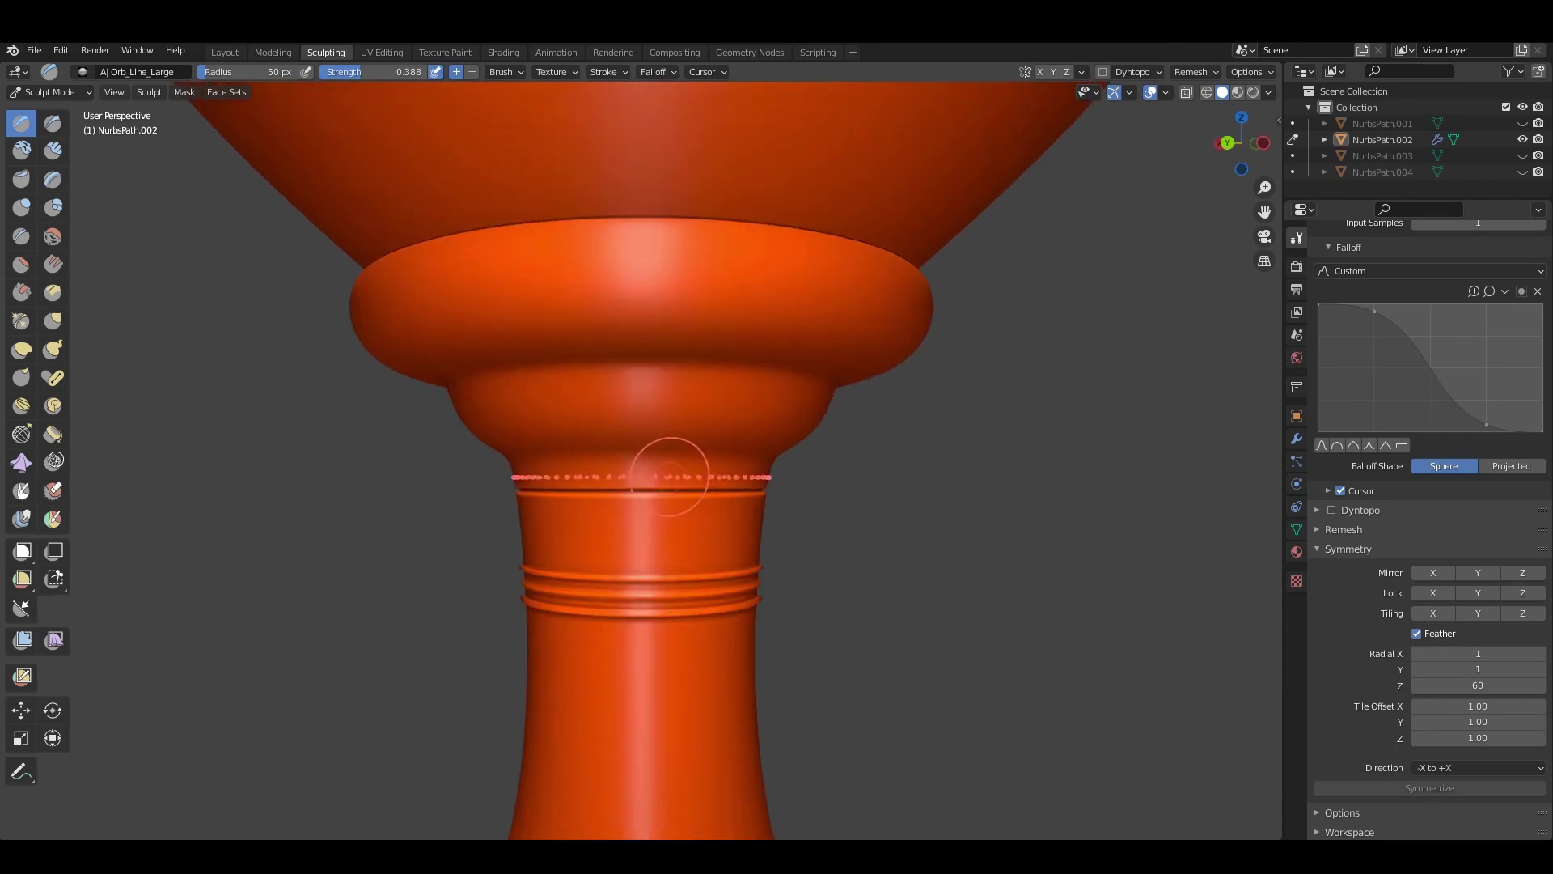
{"action": "scroll", "coordinate": [640, 489], "scroll_direction": "down", "scroll_amount": 2}
{"action": "scroll", "coordinate": [639, 489], "scroll_direction": "down", "scroll_amount": 3}
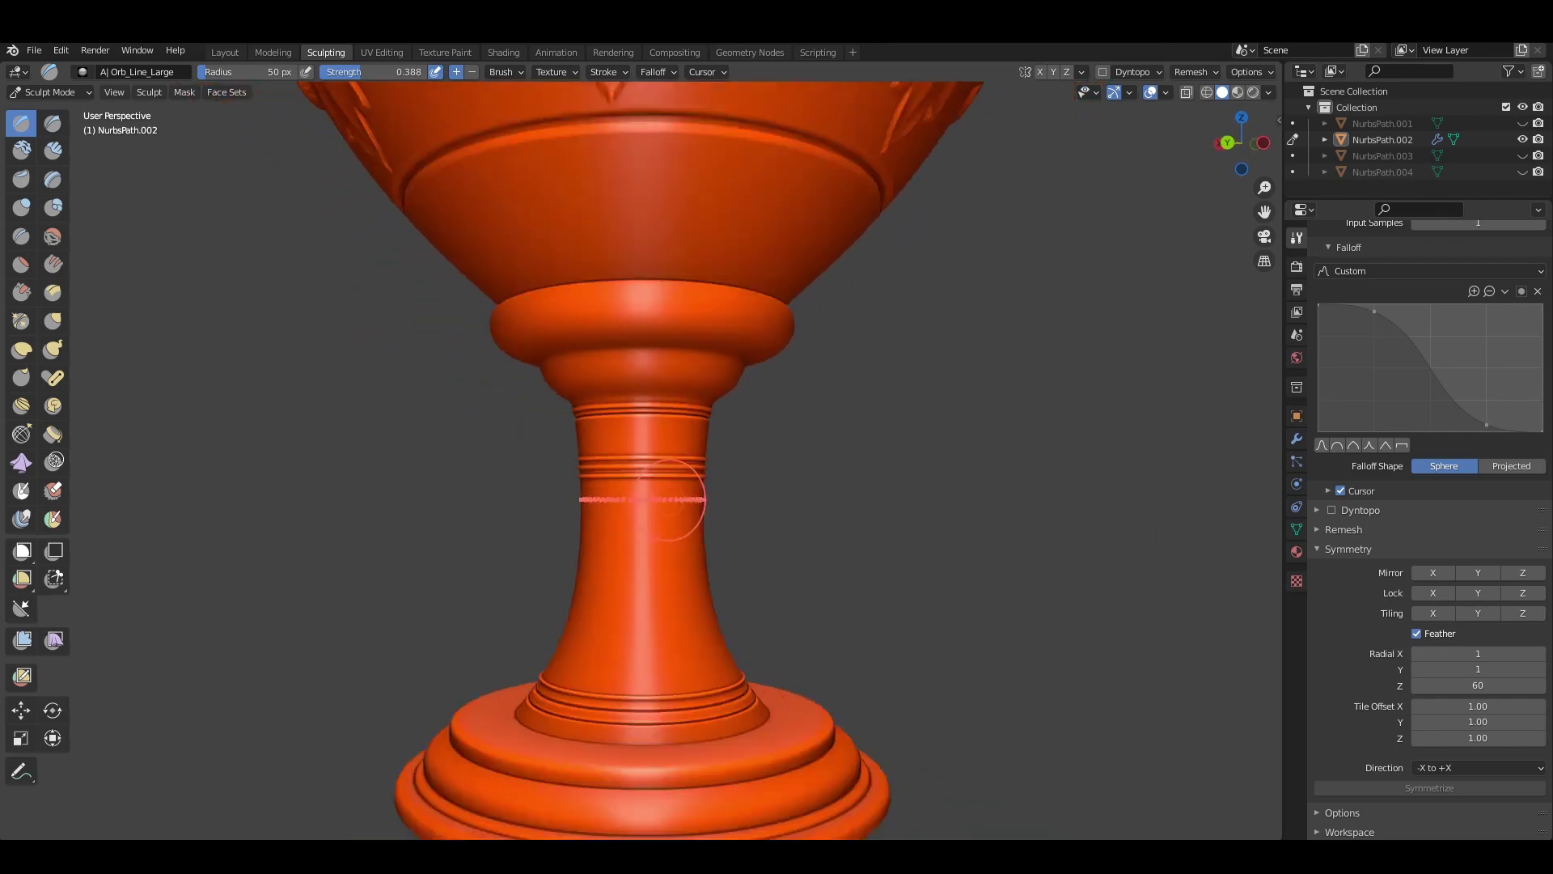
{"action": "scroll", "coordinate": [639, 489], "scroll_direction": "down", "scroll_amount": 3}
{"action": "scroll", "coordinate": [688, 485], "scroll_direction": "up", "scroll_amount": 3}
{"action": "scroll", "coordinate": [687, 485], "scroll_direction": "up", "scroll_amount": 1}
{"action": "scroll", "coordinate": [687, 485], "scroll_direction": "up", "scroll_amount": 1}
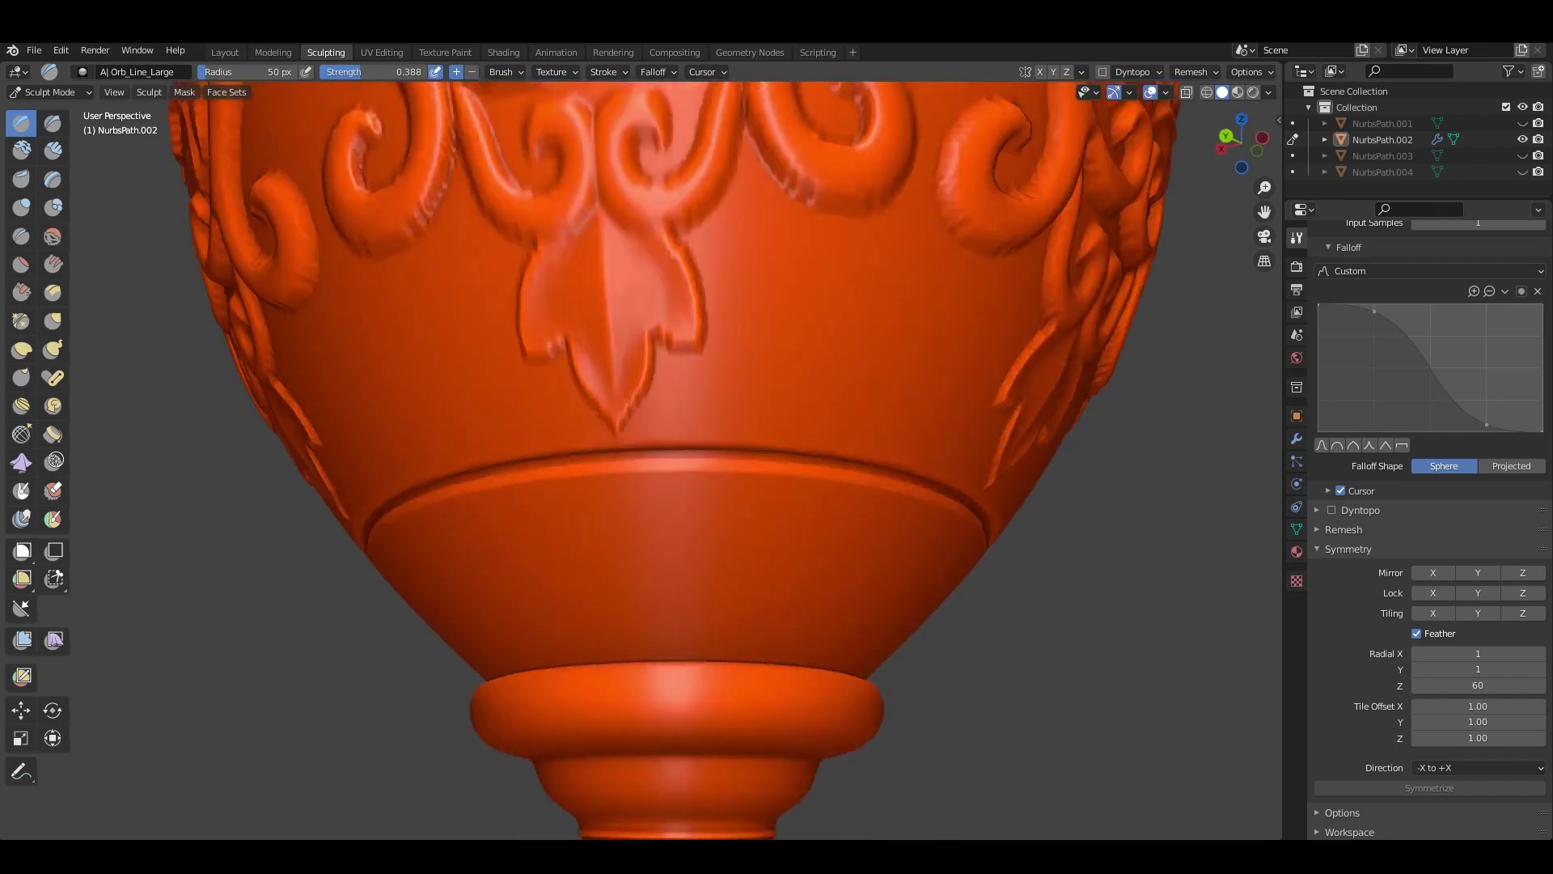
{"action": "scroll", "coordinate": [692, 514], "scroll_direction": "up", "scroll_amount": 1}
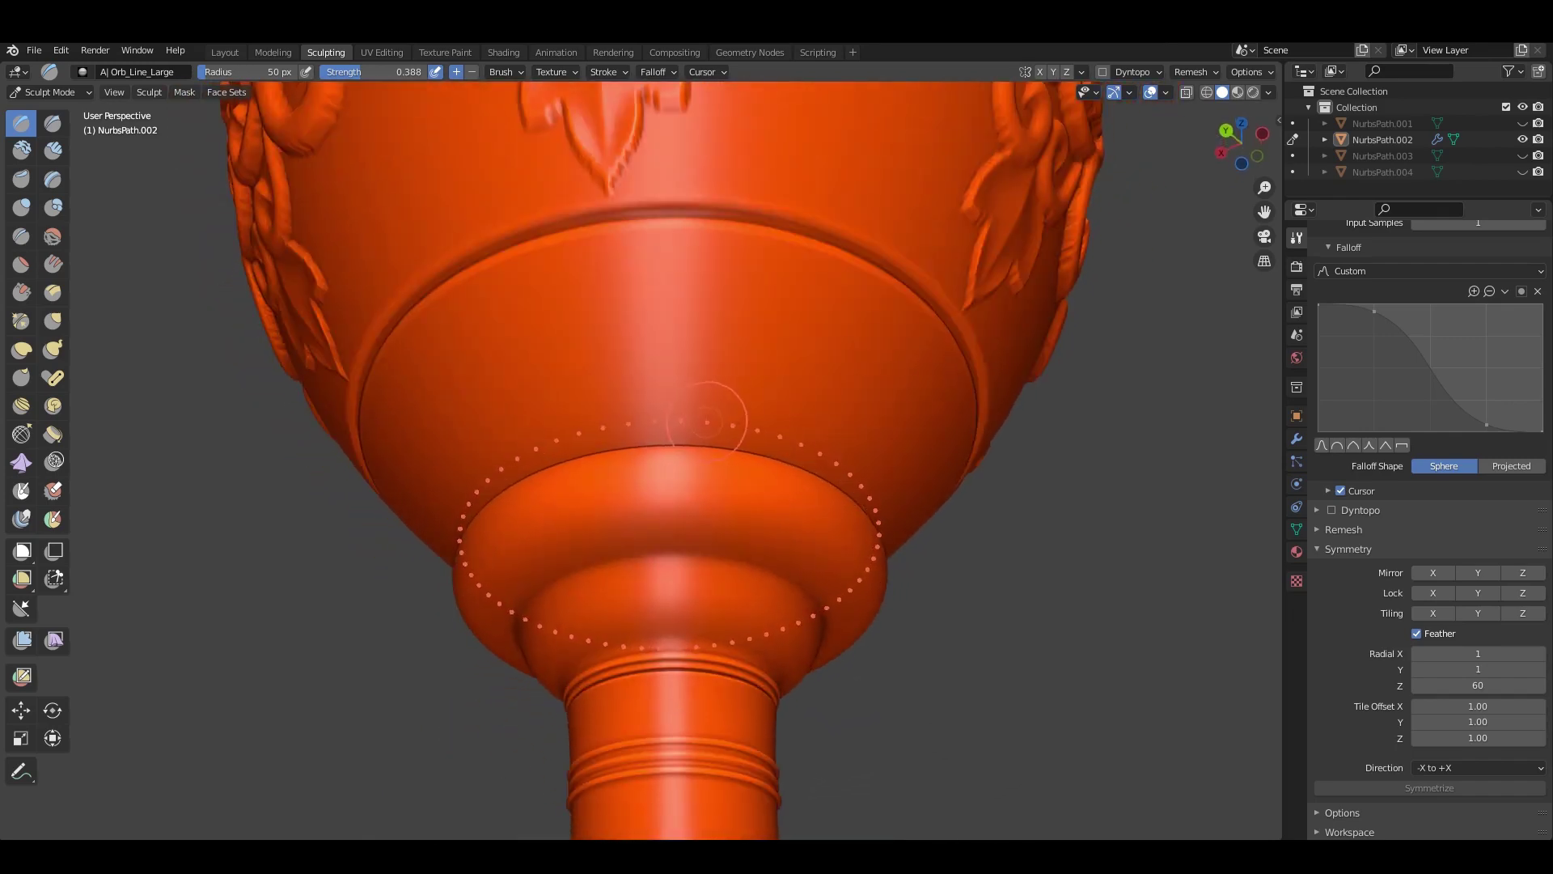
{"action": "middle_click_drag", "start_coordinate": [688, 486], "coordinate": [687, 461]}
{"action": "scroll", "coordinate": [700, 334], "scroll_direction": "up", "scroll_amount": 2}
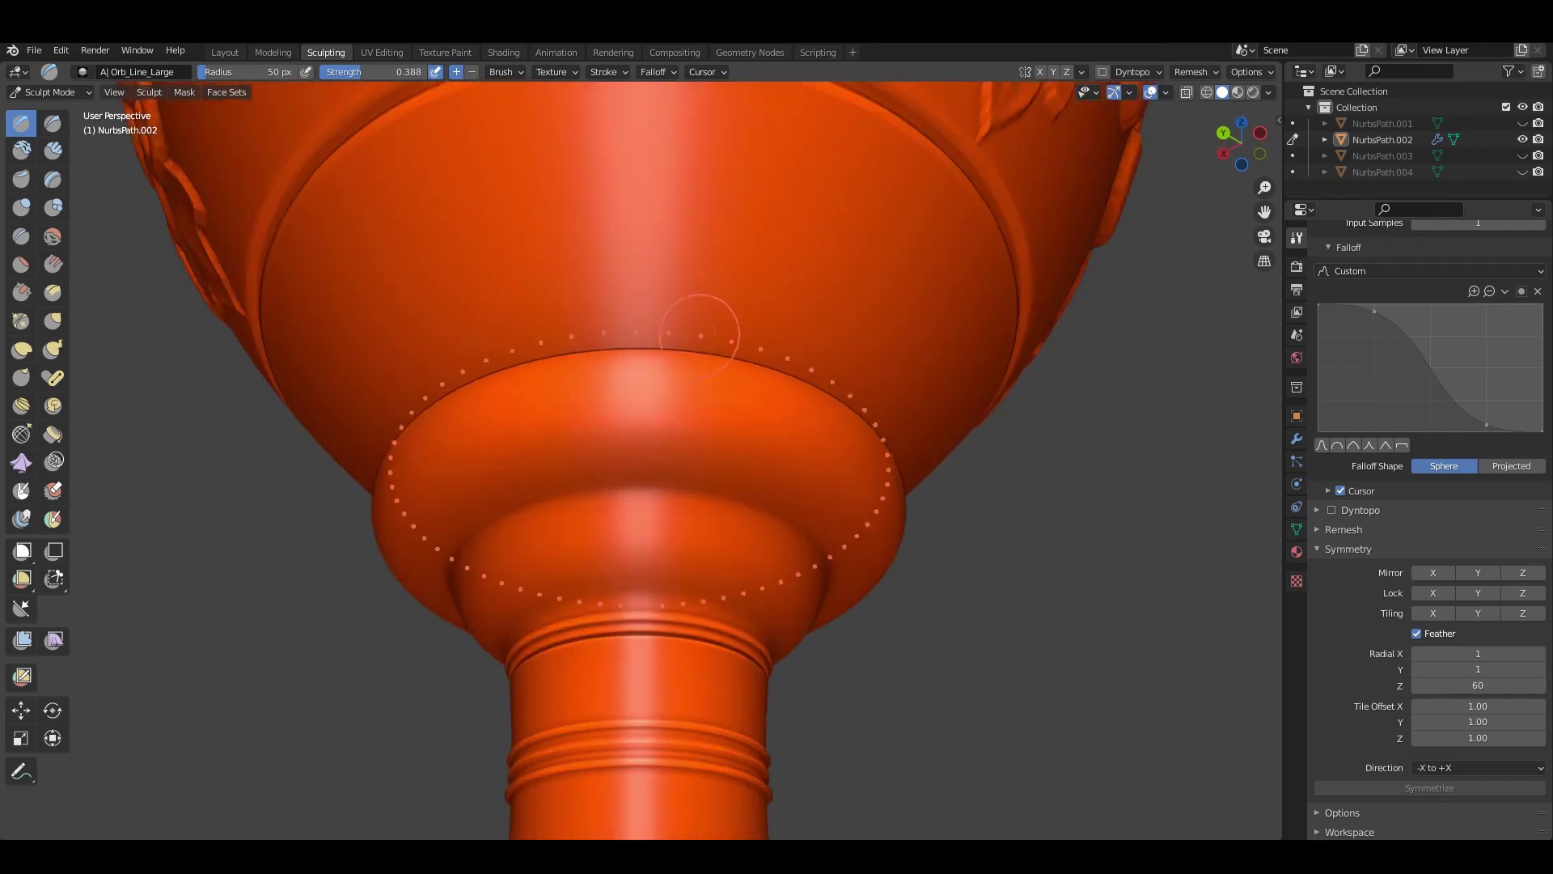
{"action": "scroll", "coordinate": [710, 346], "scroll_direction": "down", "scroll_amount": 3}
{"action": "scroll", "coordinate": [680, 387], "scroll_direction": "up", "scroll_amount": 2}
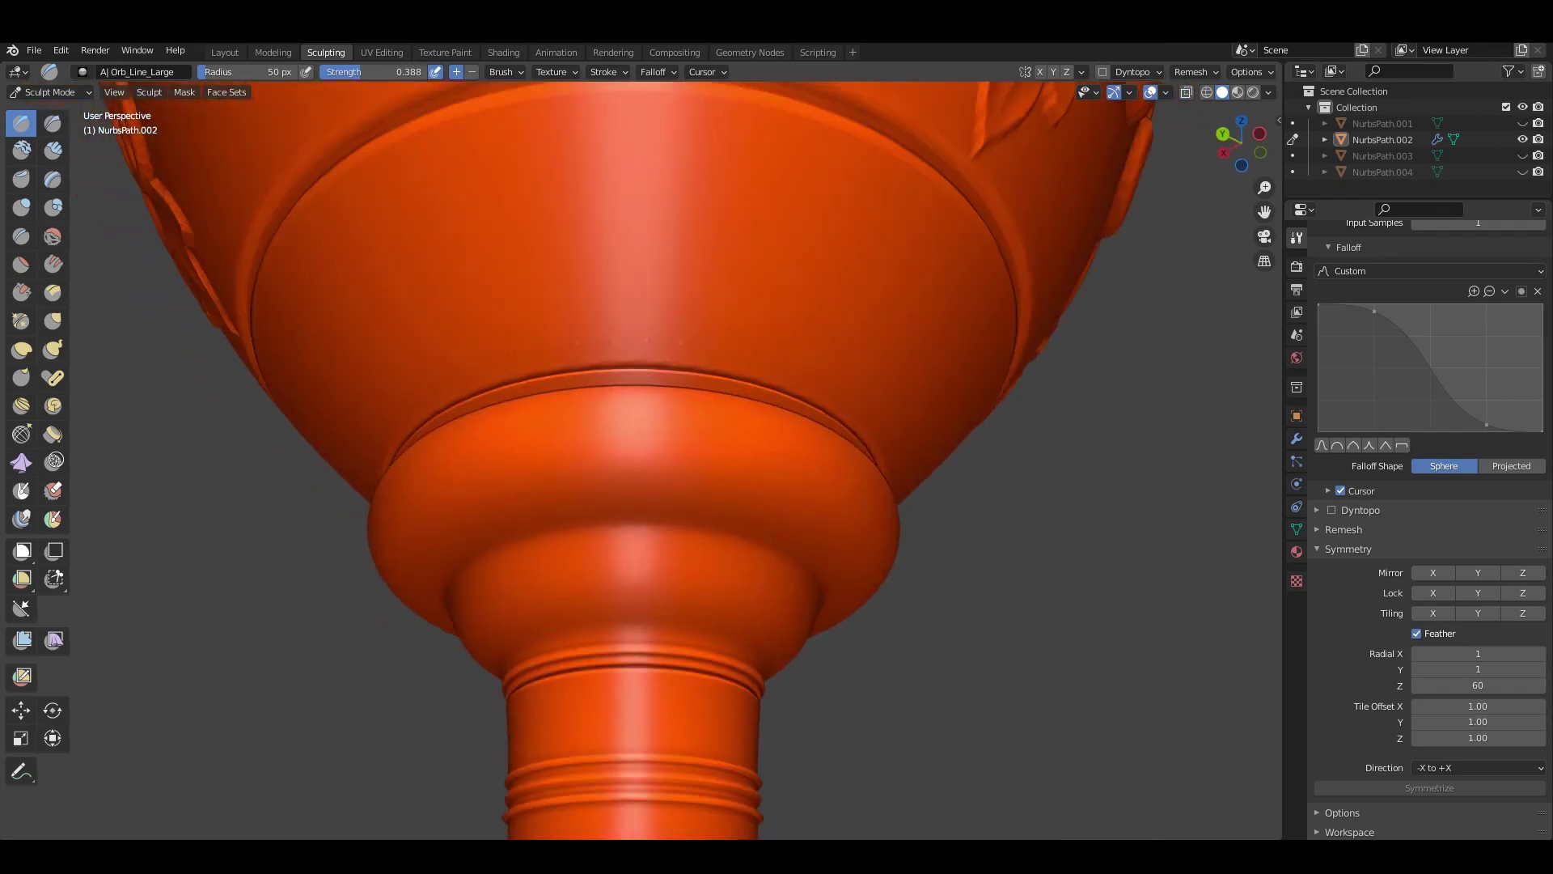
{"action": "left_click_drag", "start_coordinate": [577, 343], "coordinate": [681, 343]}
{"action": "scroll", "coordinate": [711, 364], "scroll_direction": "down", "scroll_amount": 3}
{"action": "scroll", "coordinate": [728, 486], "scroll_direction": "down", "scroll_amount": 2}
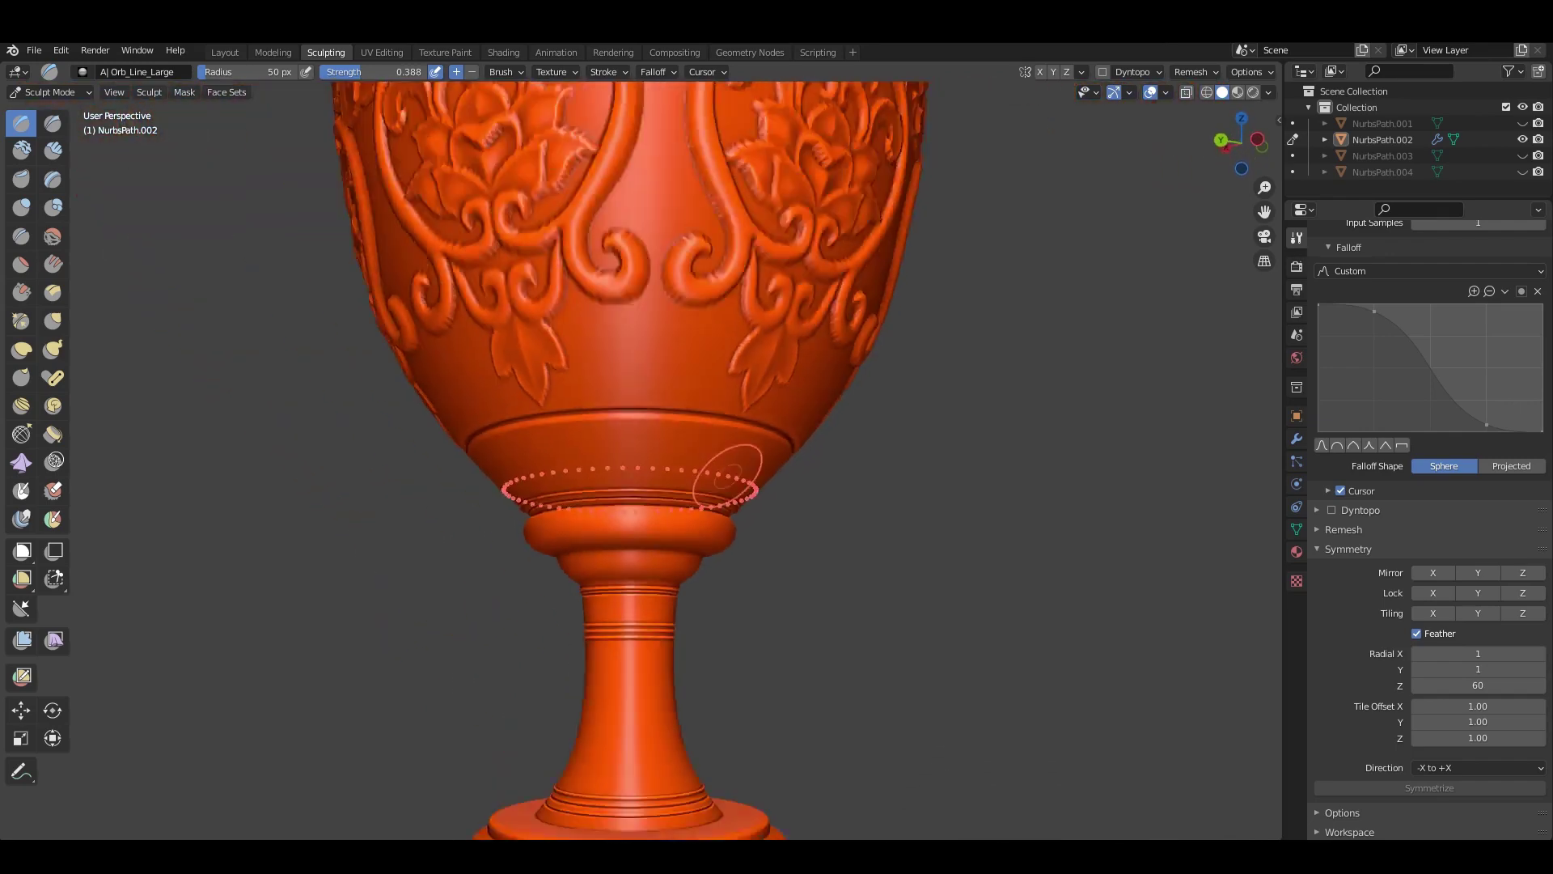
{"action": "scroll", "coordinate": [712, 469], "scroll_direction": "down", "scroll_amount": 2}
Try a rope-like ring around the base, undo it, and zoom out to the whole goblet.
{"action": "middle_click_drag", "start_coordinate": [711, 468], "coordinate": [673, 396]}
{"action": "scroll", "coordinate": [673, 396], "scroll_direction": "up", "scroll_amount": 3}
{"action": "scroll", "coordinate": [680, 395], "scroll_direction": "up", "scroll_amount": 2}
{"action": "scroll", "coordinate": [679, 395], "scroll_direction": "up", "scroll_amount": 2}
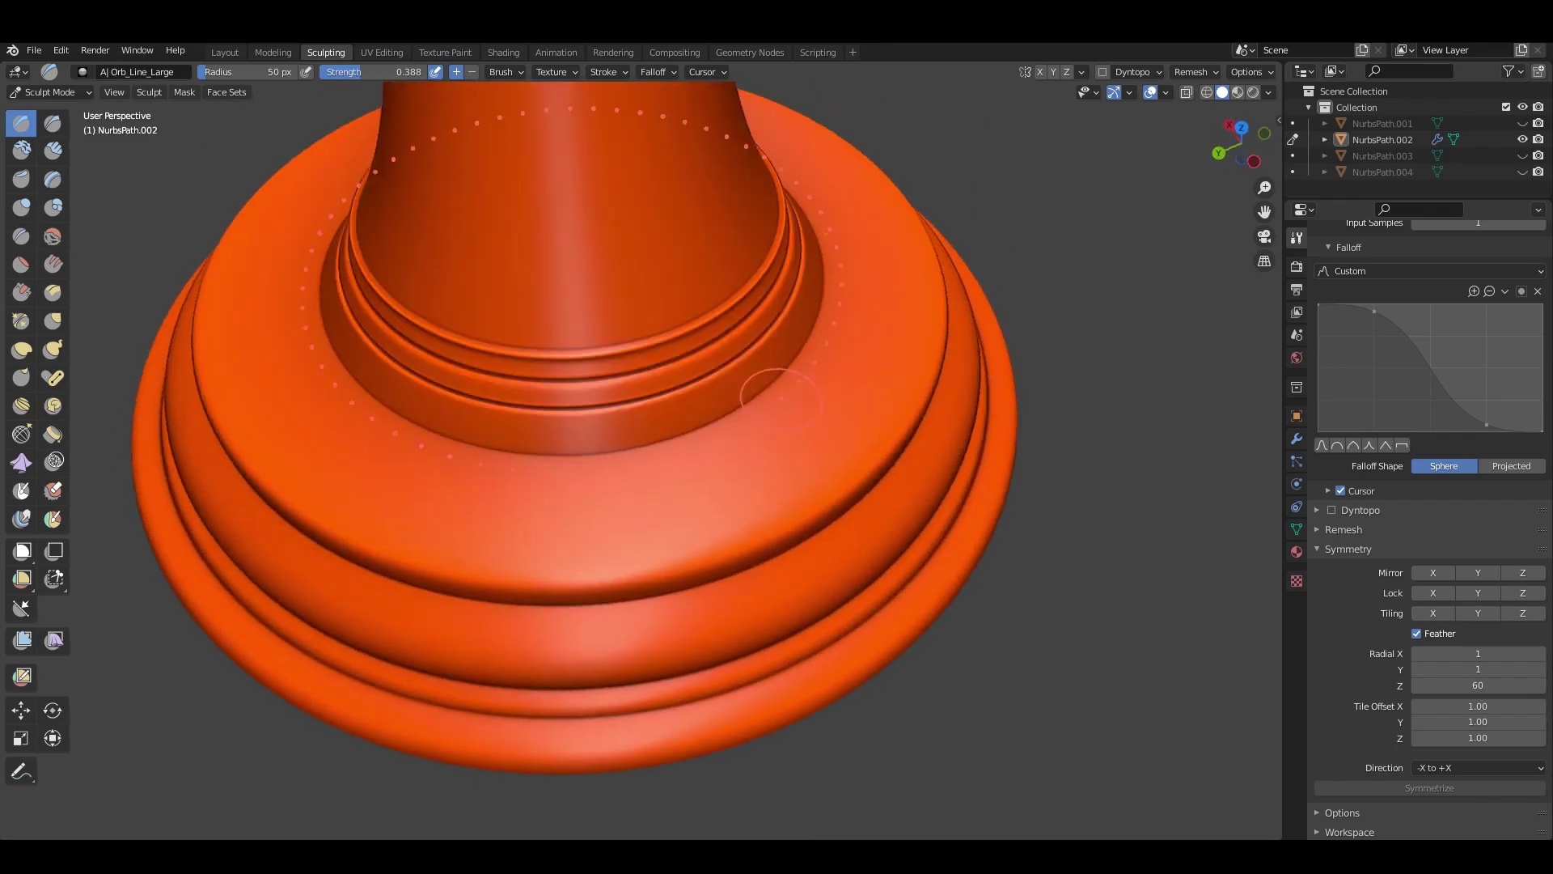
{"action": "left_click_drag", "start_coordinate": [764, 388], "coordinate": [809, 380]}
{"action": "key", "text": "ctrl+z"}
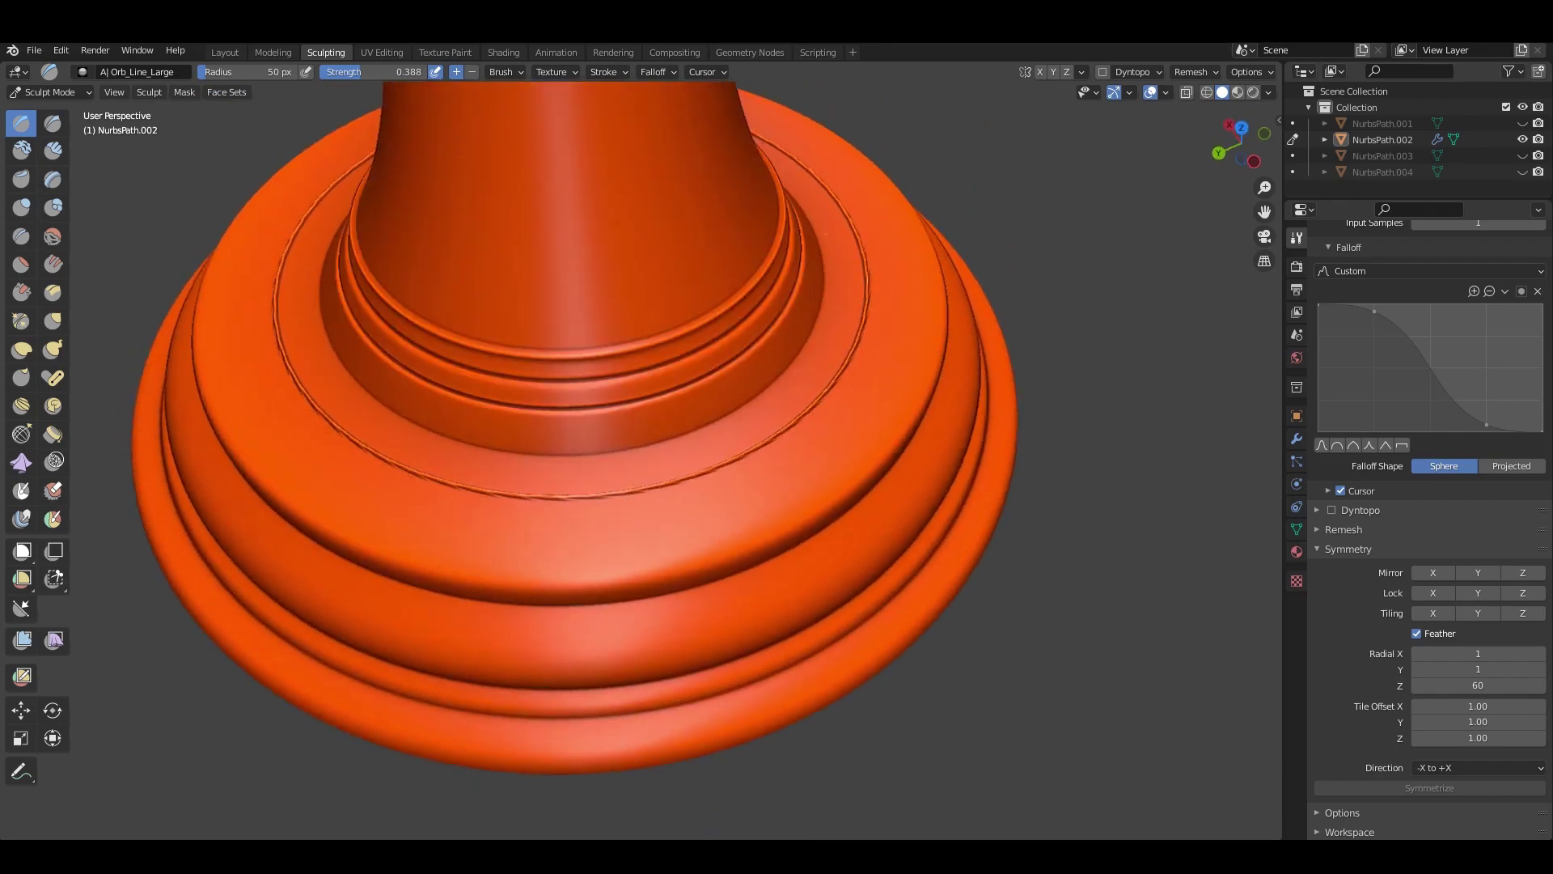
{"action": "scroll", "coordinate": [833, 381], "scroll_direction": "down", "scroll_amount": 4}
{"action": "mouse_move", "coordinate": [834, 380]}
{"action": "middle_mouse_down"}
{"action": "mouse_move", "coordinate": [728, 307]}
{"action": "mouse_move", "coordinate": [682, 574]}
{"action": "middle_mouse_up"}
{"action": "scroll", "coordinate": [683, 337], "scroll_direction": "down", "scroll_amount": 2}
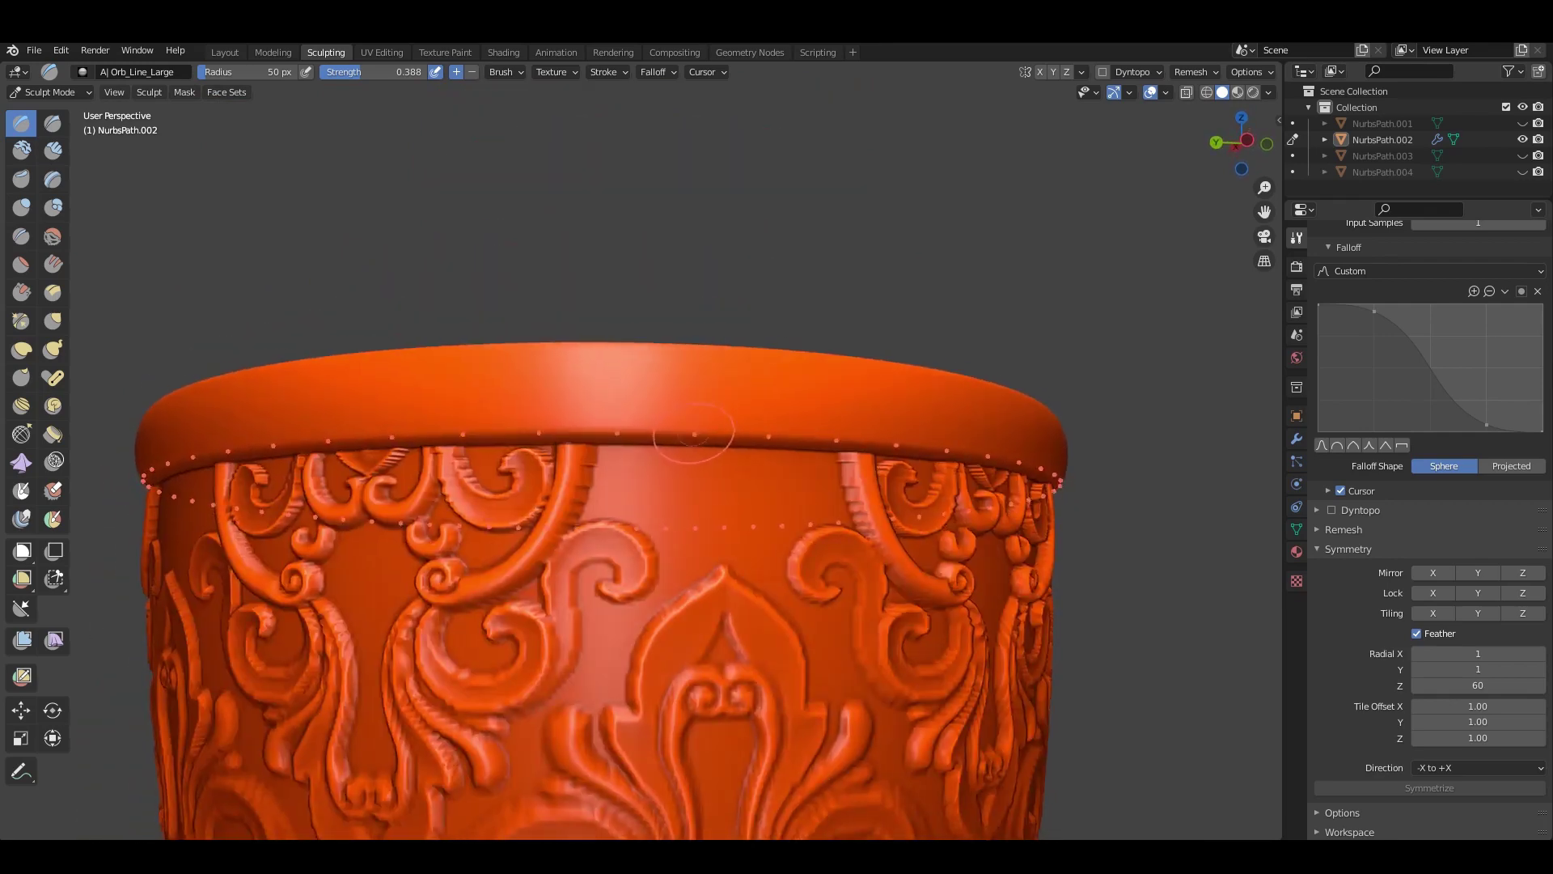
{"action": "scroll", "coordinate": [714, 432], "scroll_direction": "down", "scroll_amount": 3}
{"action": "scroll", "coordinate": [694, 444], "scroll_direction": "down", "scroll_amount": 3}
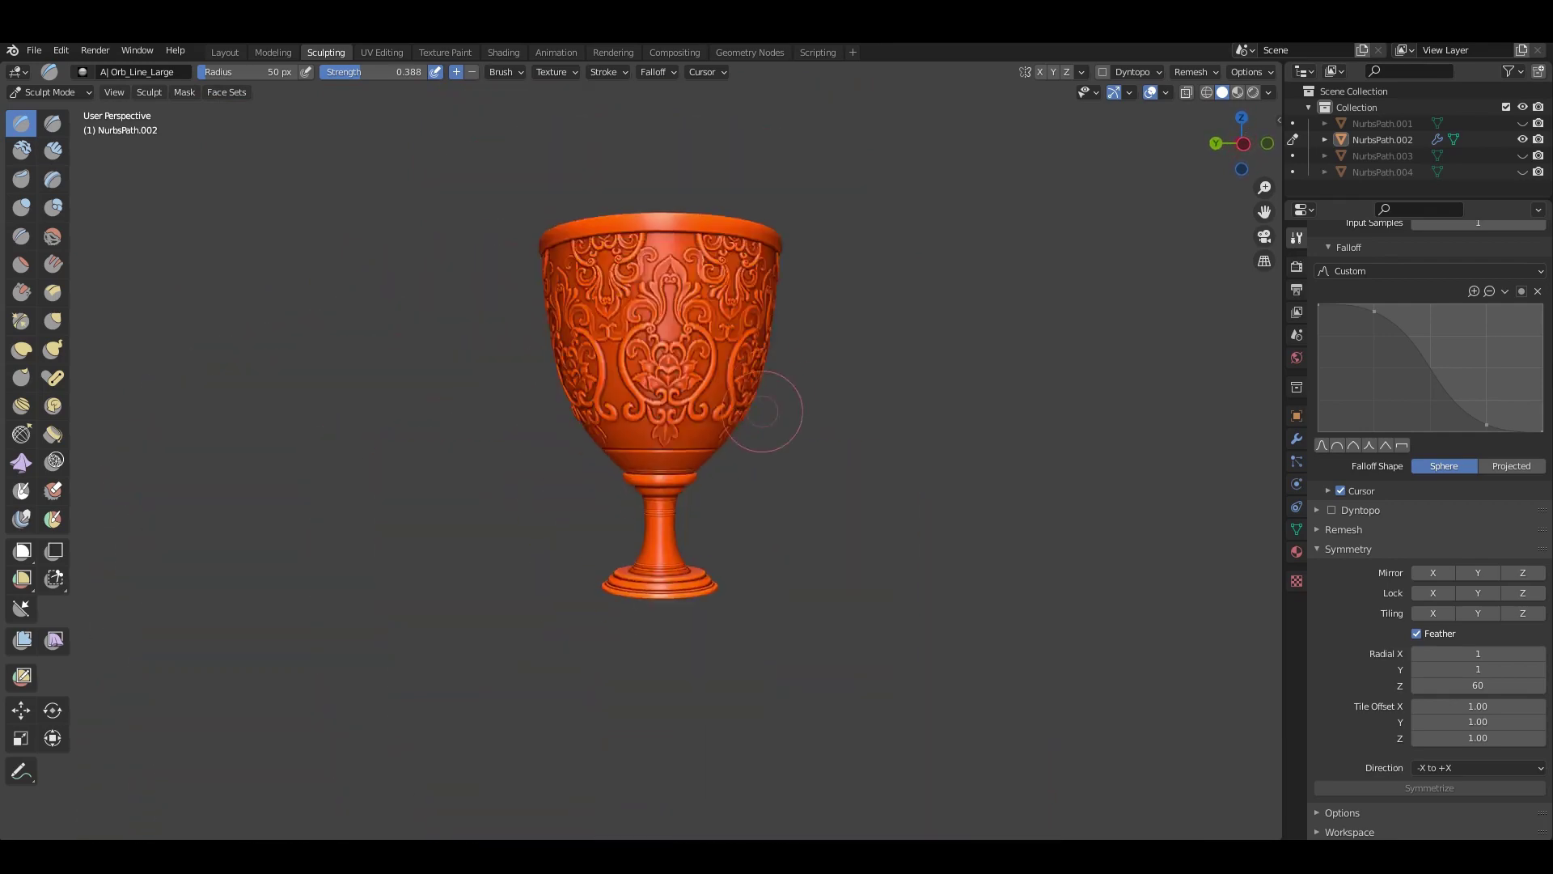
{"action": "scroll", "coordinate": [770, 409], "scroll_direction": "up", "scroll_amount": 3}
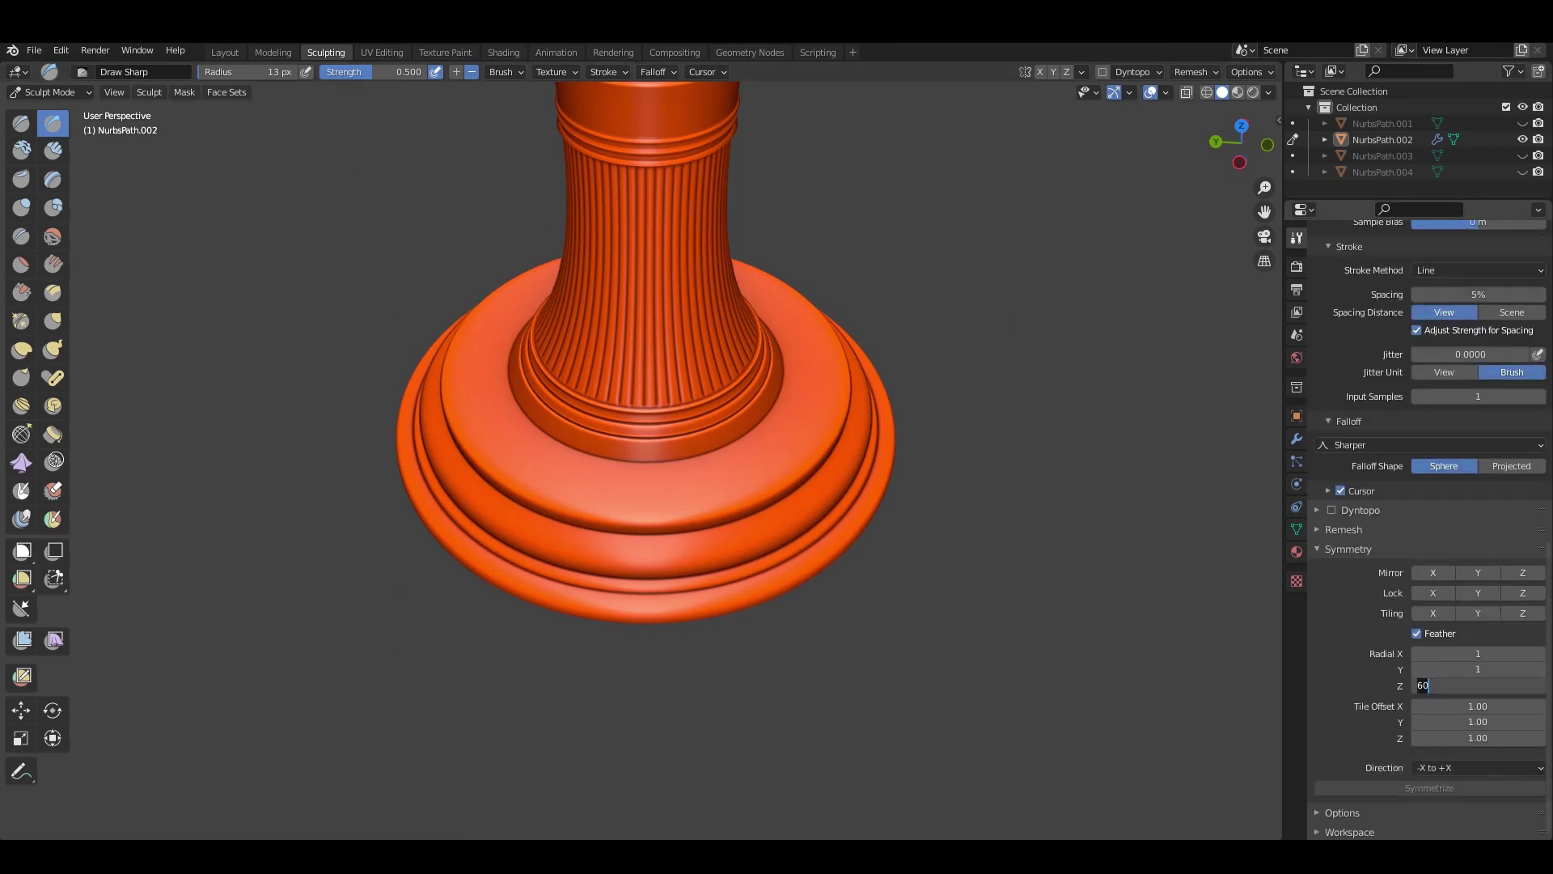
{"action": "type", "text": "15"}
Set radial symmetry to 15 and carve crossing diagonal seams across the base top.
{"action": "key", "text": "Return"}
{"action": "scroll", "coordinate": [708, 459], "scroll_direction": "up", "scroll_amount": 4}
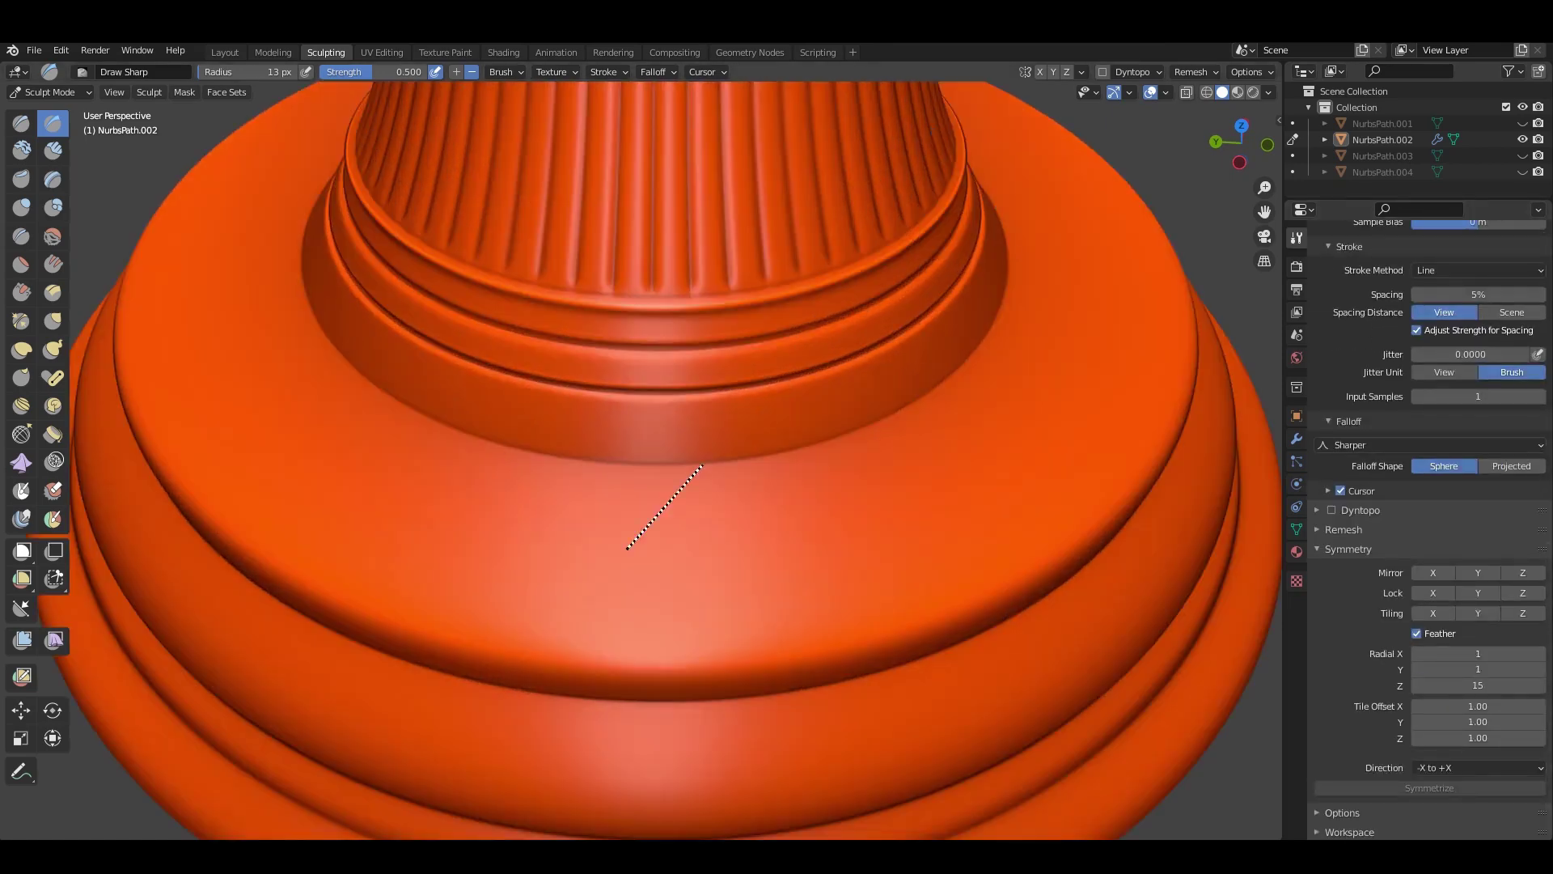
{"action": "left_click_drag", "start_coordinate": [628, 549], "coordinate": [473, 675]}
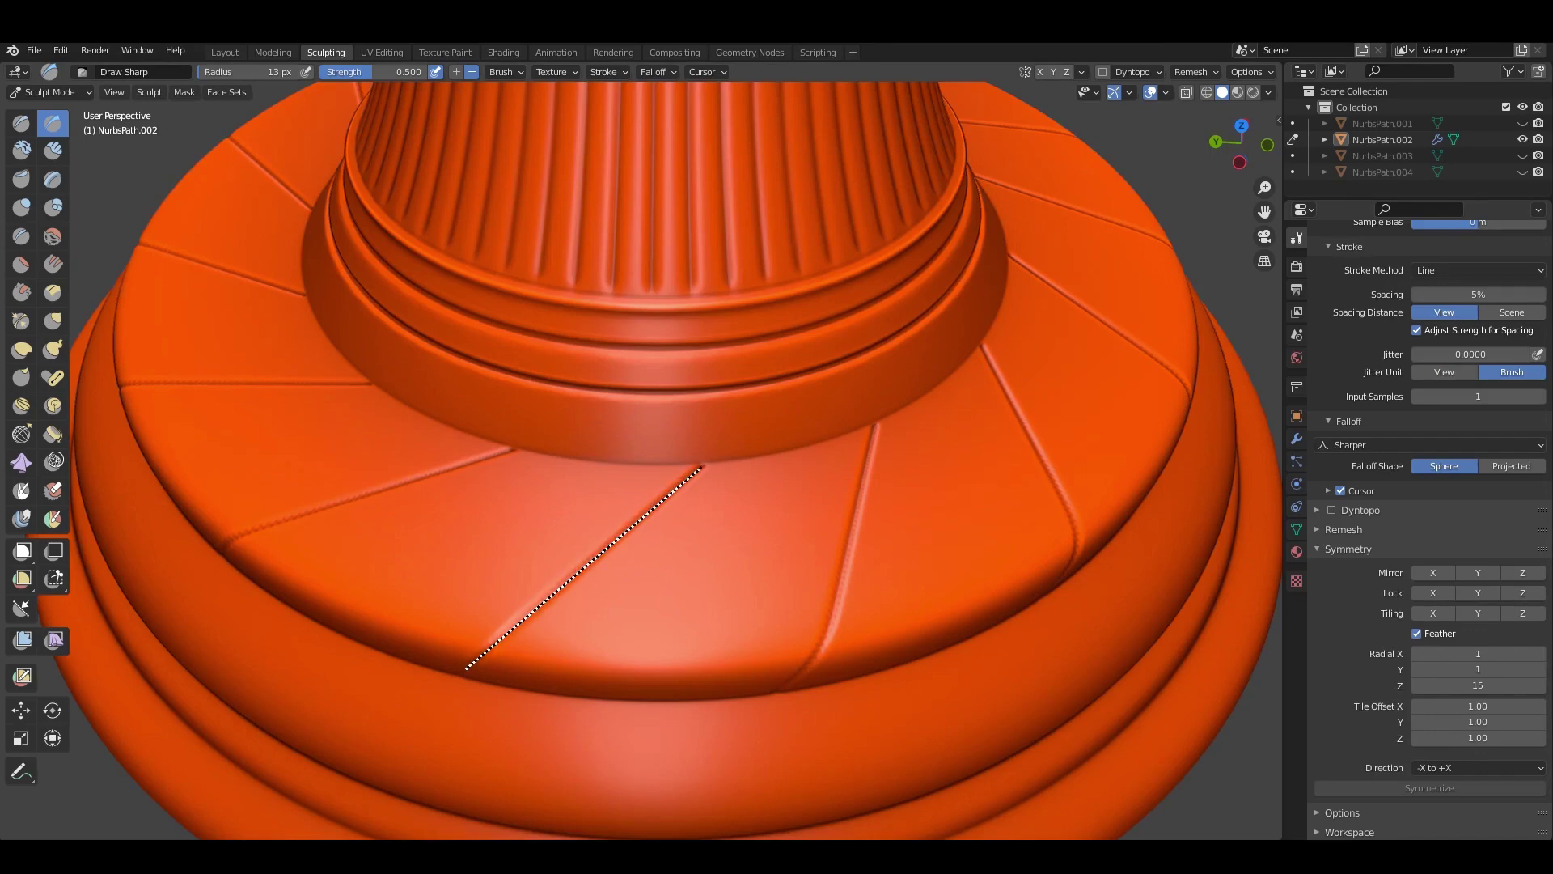
{"action": "left_click_drag", "start_coordinate": [704, 465], "coordinate": [702, 467]}
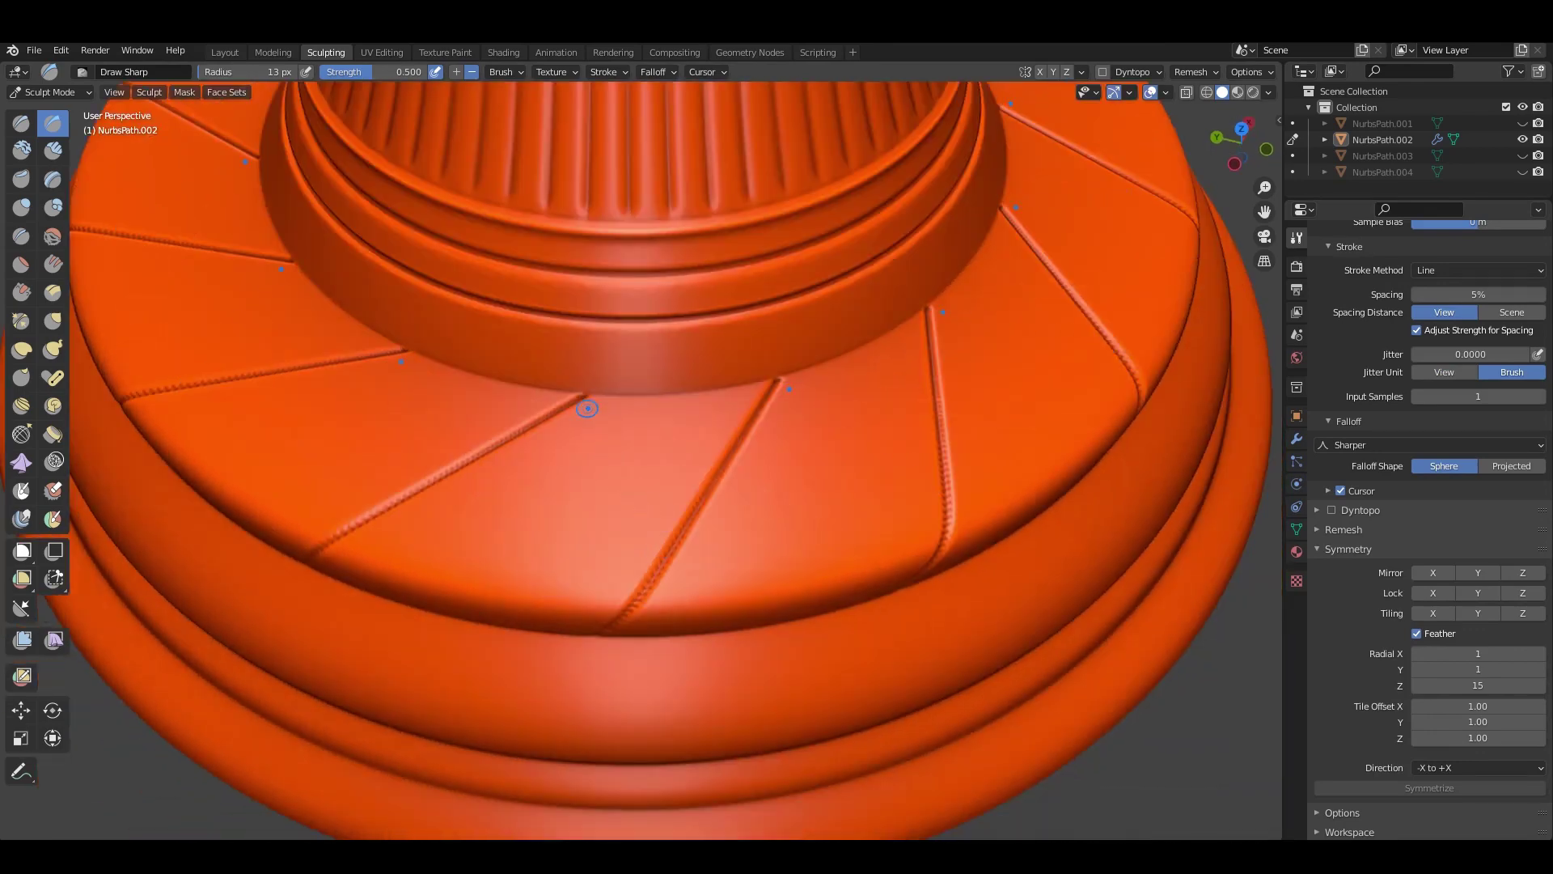
{"action": "left_click_drag", "start_coordinate": [846, 557], "coordinate": [914, 576]}
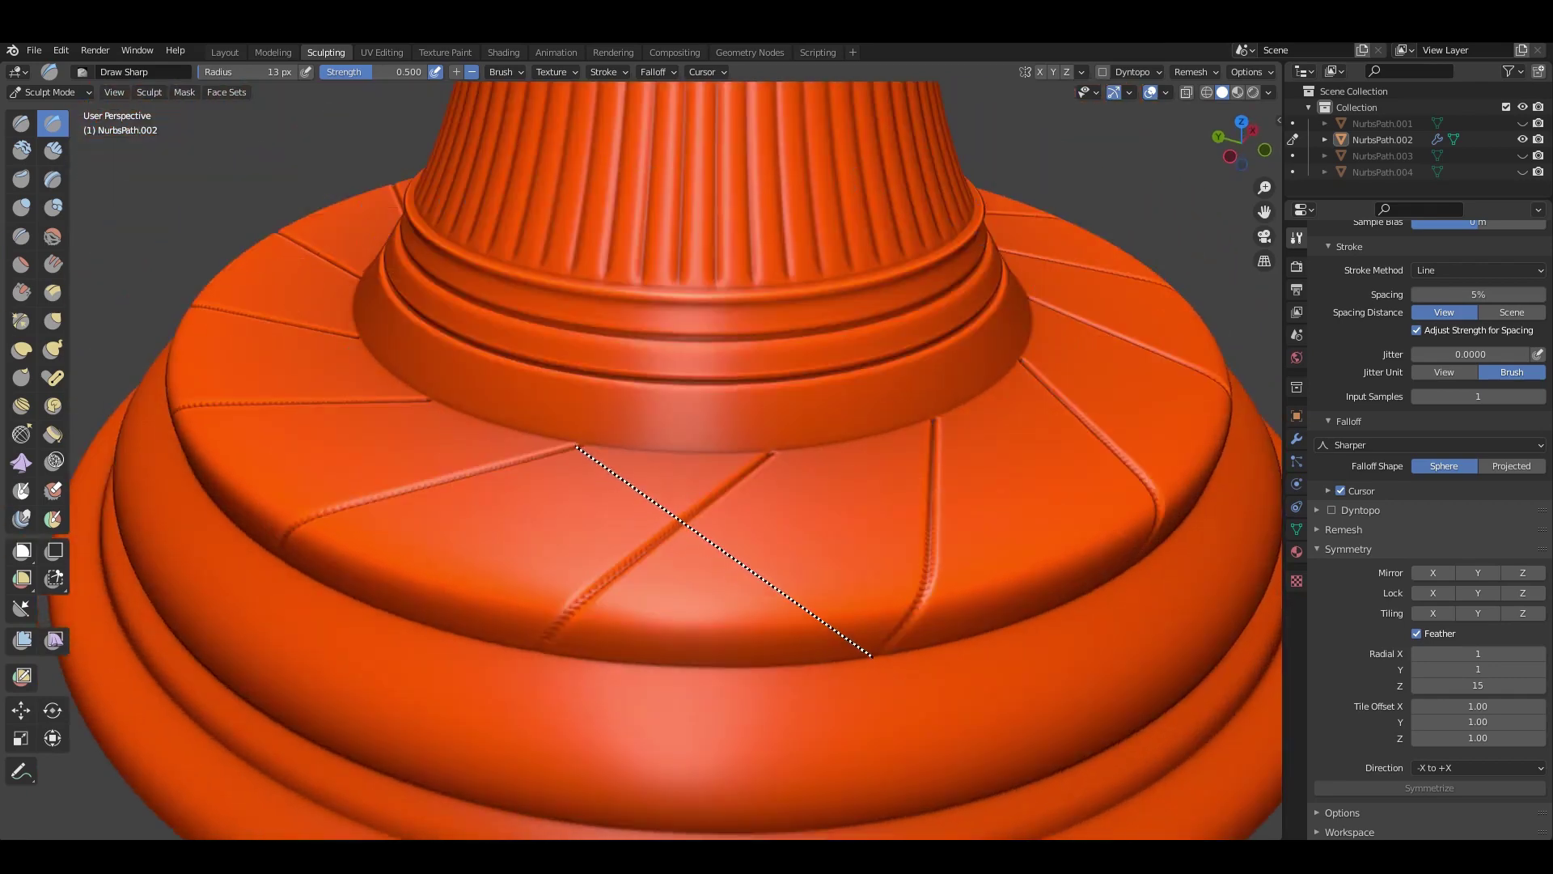
{"action": "left_click_drag", "start_coordinate": [872, 656], "coordinate": [617, 468]}
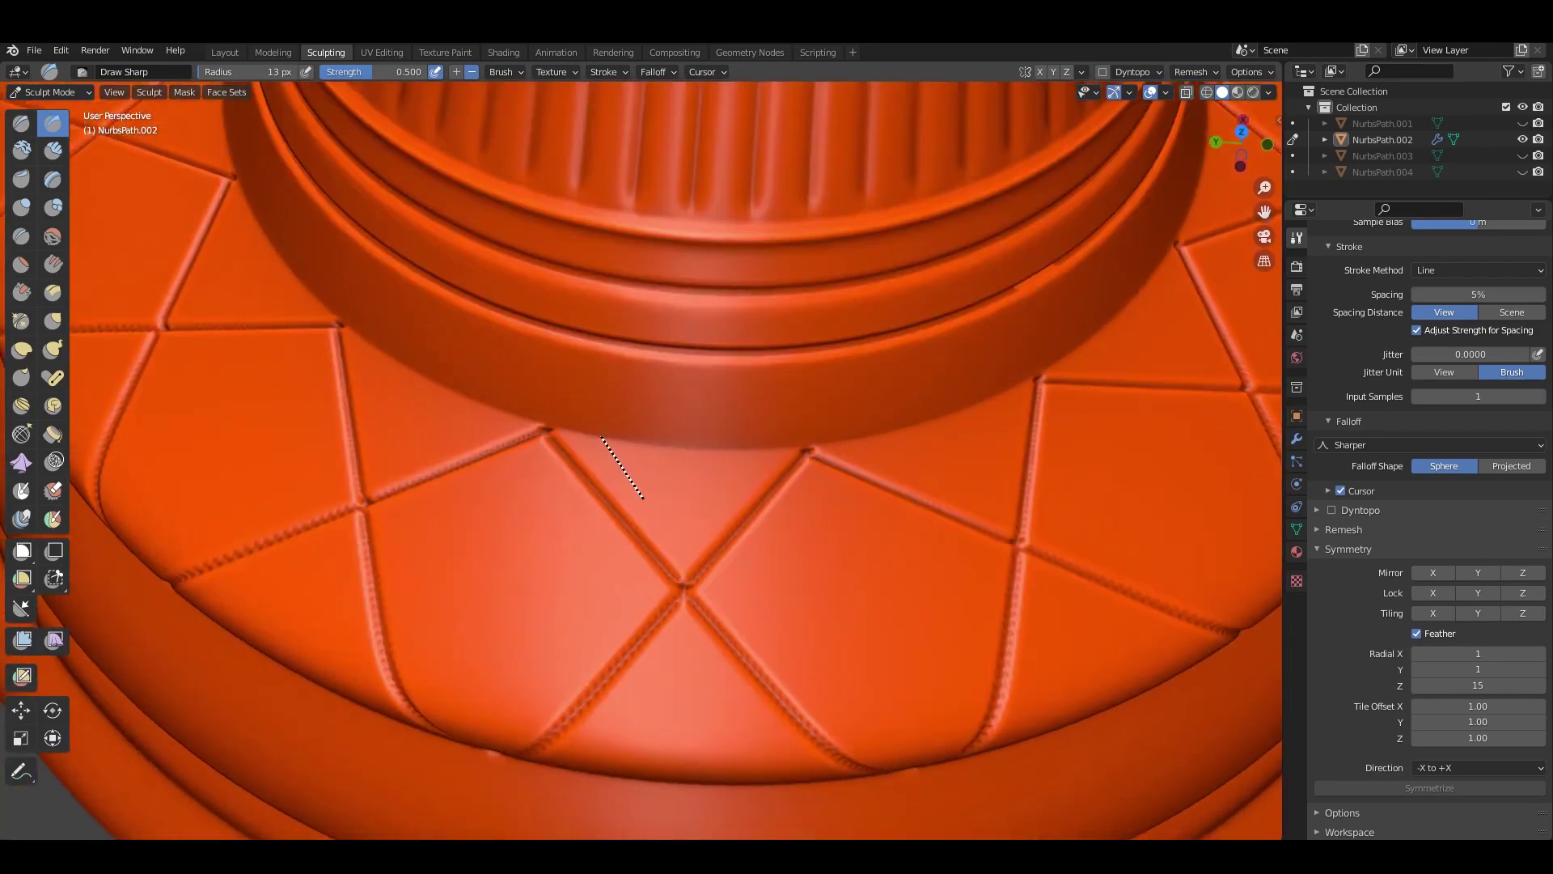
{"action": "left_click_drag", "start_coordinate": [675, 530], "coordinate": [679, 535]}
{"action": "left_click_drag", "start_coordinate": [746, 459], "coordinate": [746, 459]}
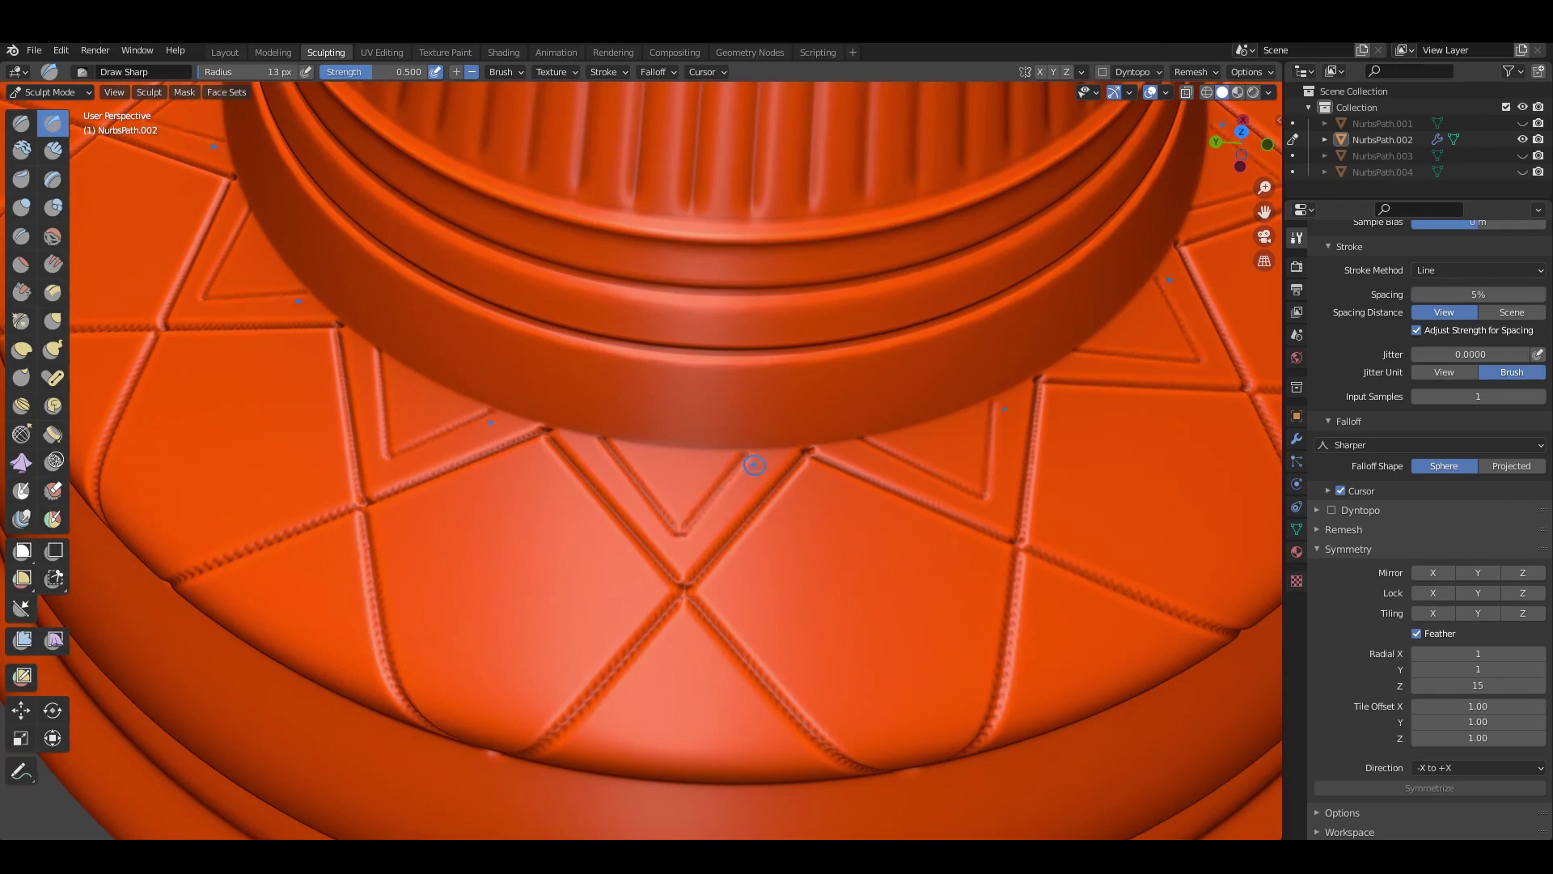
Carve inner lines inside the triangles to outline inset diamonds around the base.
{"action": "scroll", "coordinate": [623, 494], "scroll_direction": "down", "scroll_amount": 5}
{"action": "scroll", "coordinate": [624, 495], "scroll_direction": "up", "scroll_amount": 1}
{"action": "scroll", "coordinate": [621, 455], "scroll_direction": "up", "scroll_amount": 4}
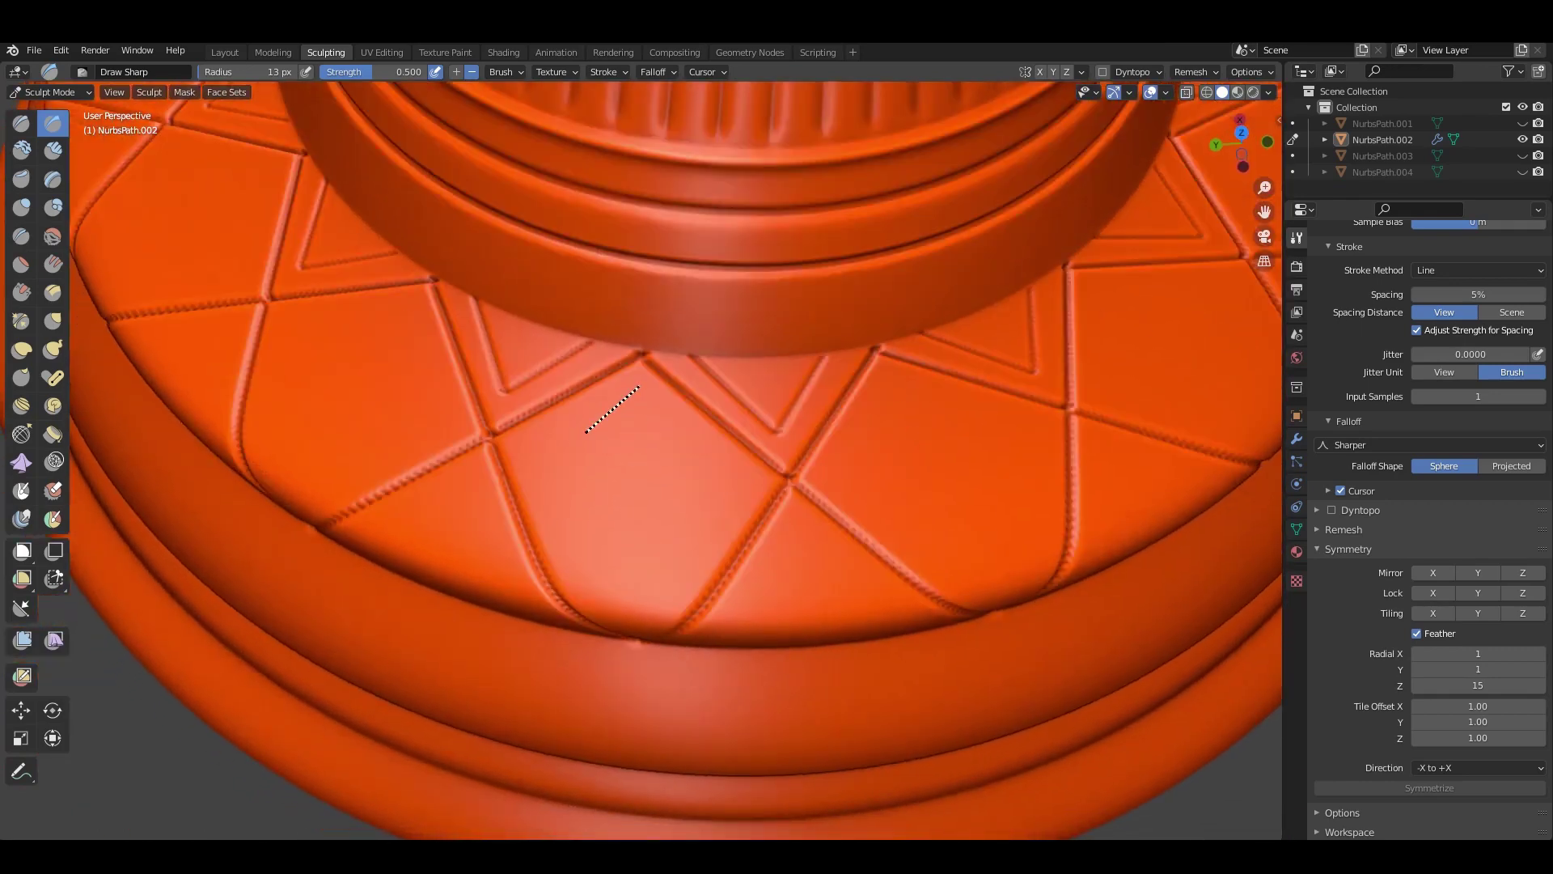
{"action": "left_click_drag", "start_coordinate": [532, 450], "coordinate": [639, 387]}
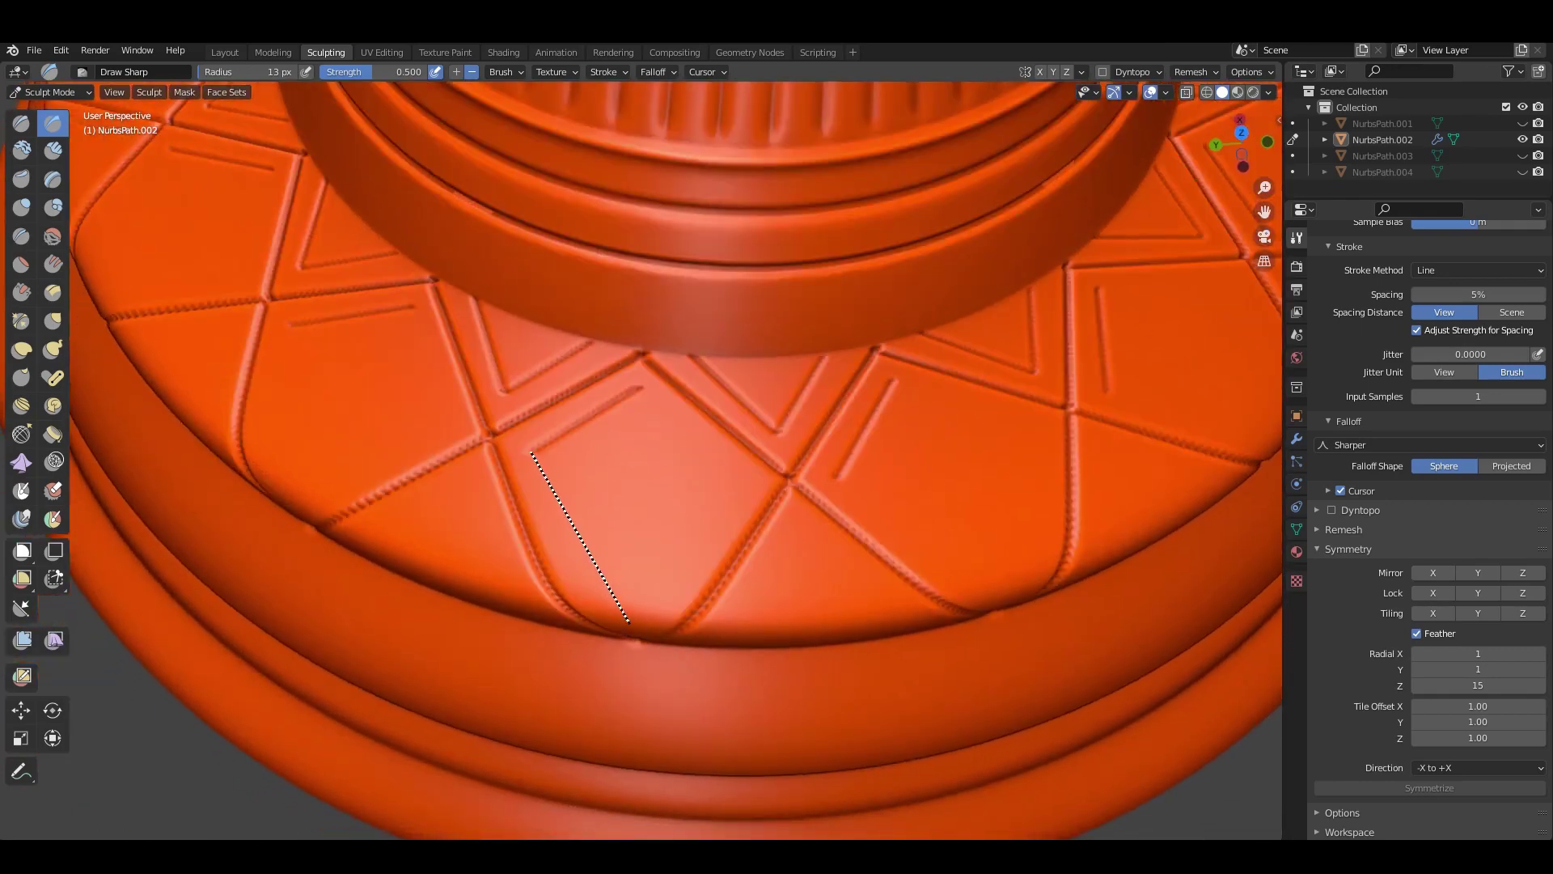
{"action": "left_click_drag", "start_coordinate": [613, 587], "coordinate": [608, 590]}
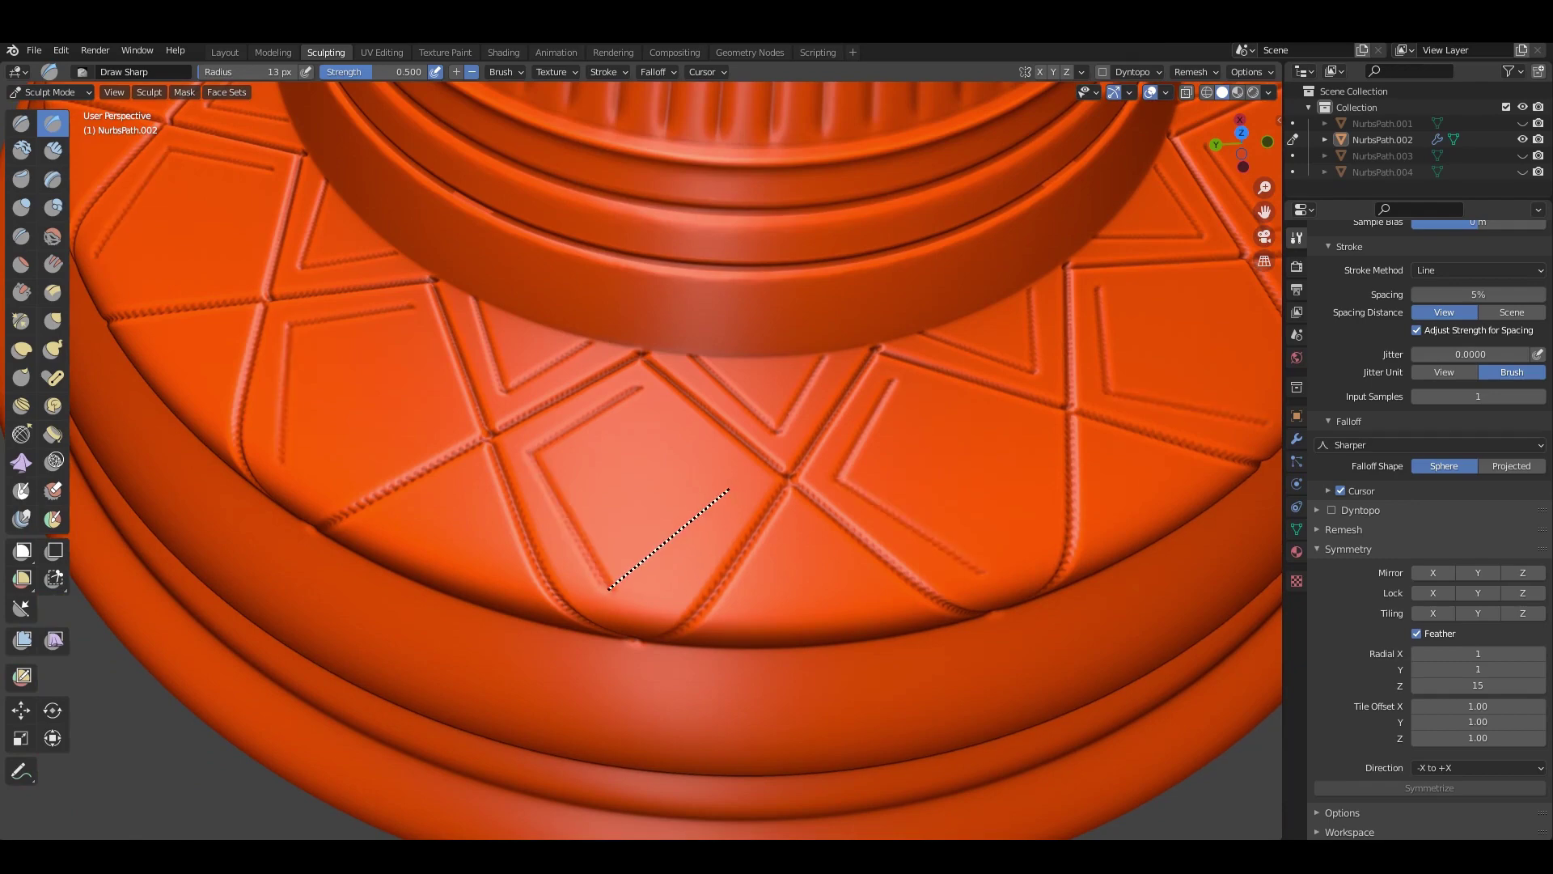
{"action": "left_click_drag", "start_coordinate": [743, 482], "coordinate": [739, 483]}
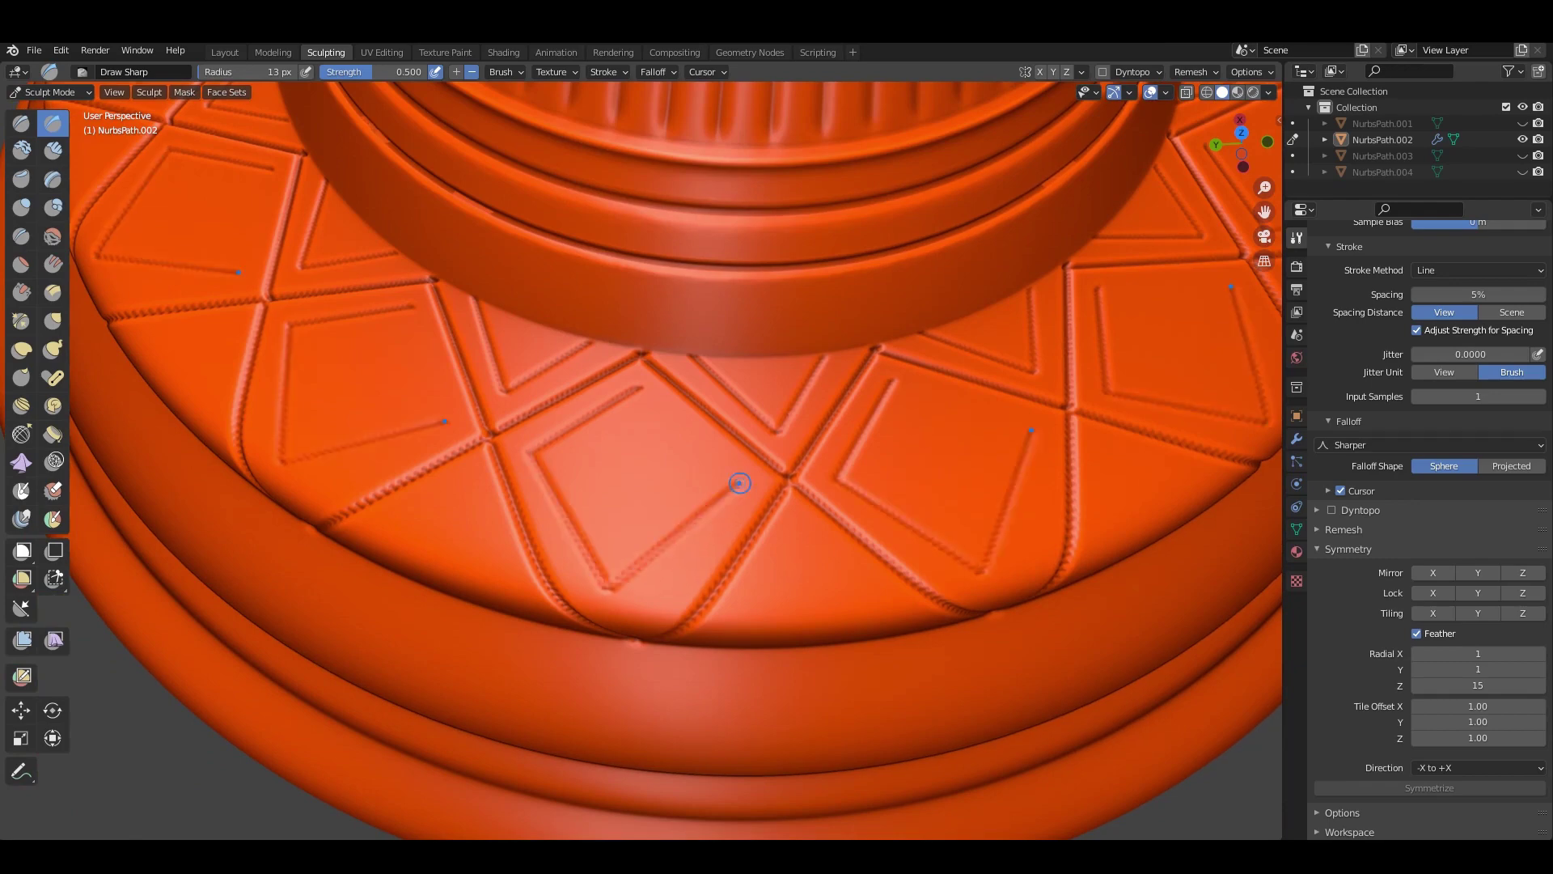
{"action": "left_click_drag", "start_coordinate": [641, 383], "coordinate": [641, 383]}
Carve a final seam line on the base top and zoom out to review the pattern.
{"action": "scroll", "coordinate": [641, 461], "scroll_direction": "down", "scroll_amount": 3}
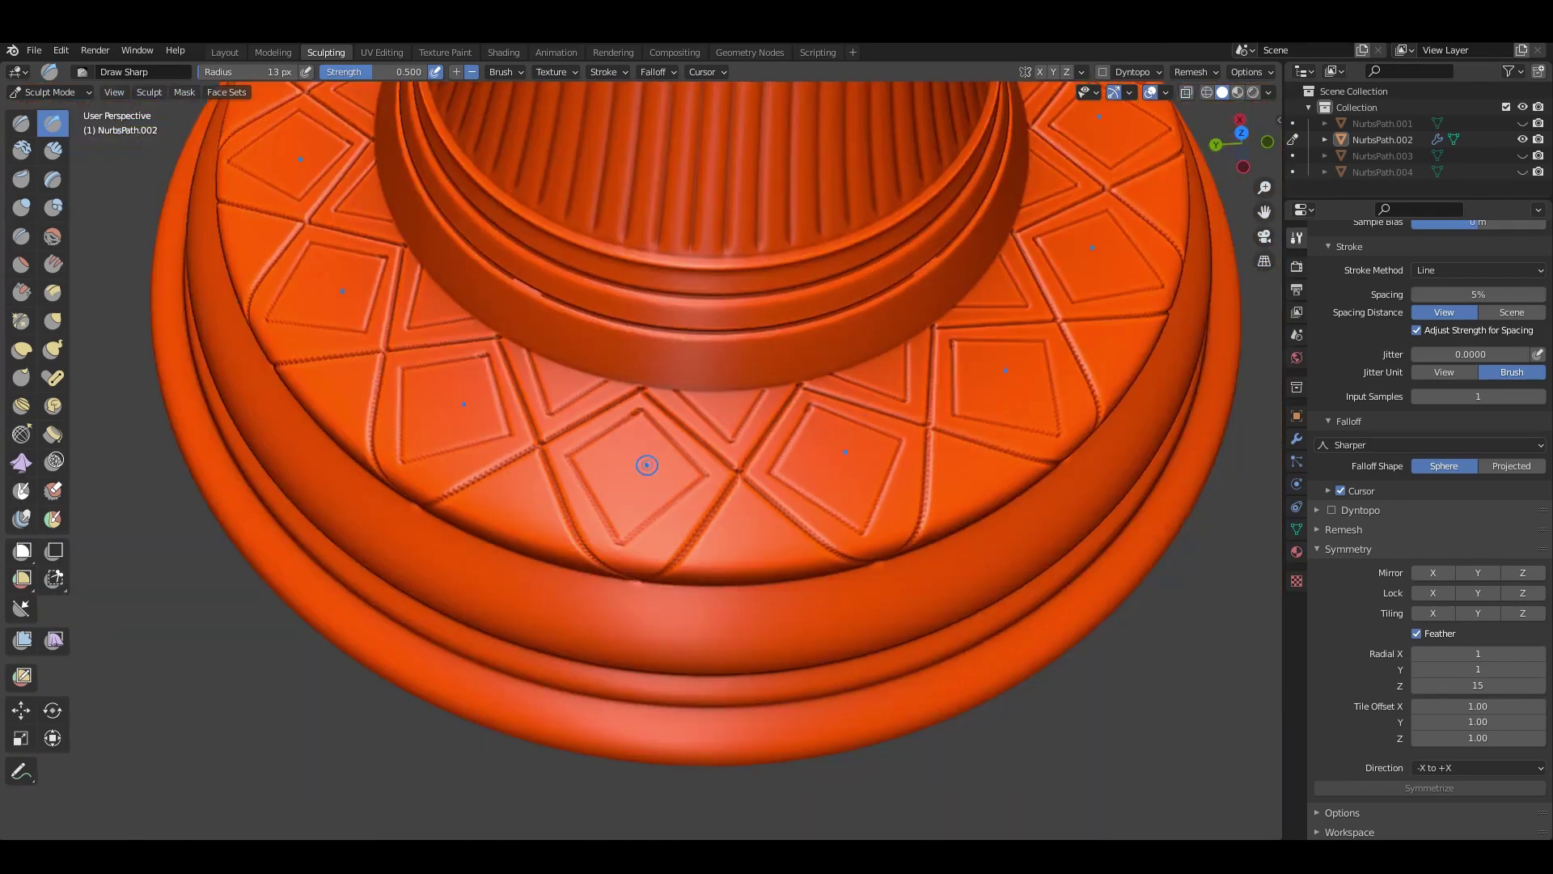
{"action": "scroll", "coordinate": [643, 485], "scroll_direction": "down", "scroll_amount": 3}
{"action": "scroll", "coordinate": [650, 515], "scroll_direction": "down", "scroll_amount": 2}
{"action": "scroll", "coordinate": [650, 516], "scroll_direction": "up", "scroll_amount": 3}
{"action": "scroll", "coordinate": [607, 520], "scroll_direction": "up", "scroll_amount": 3}
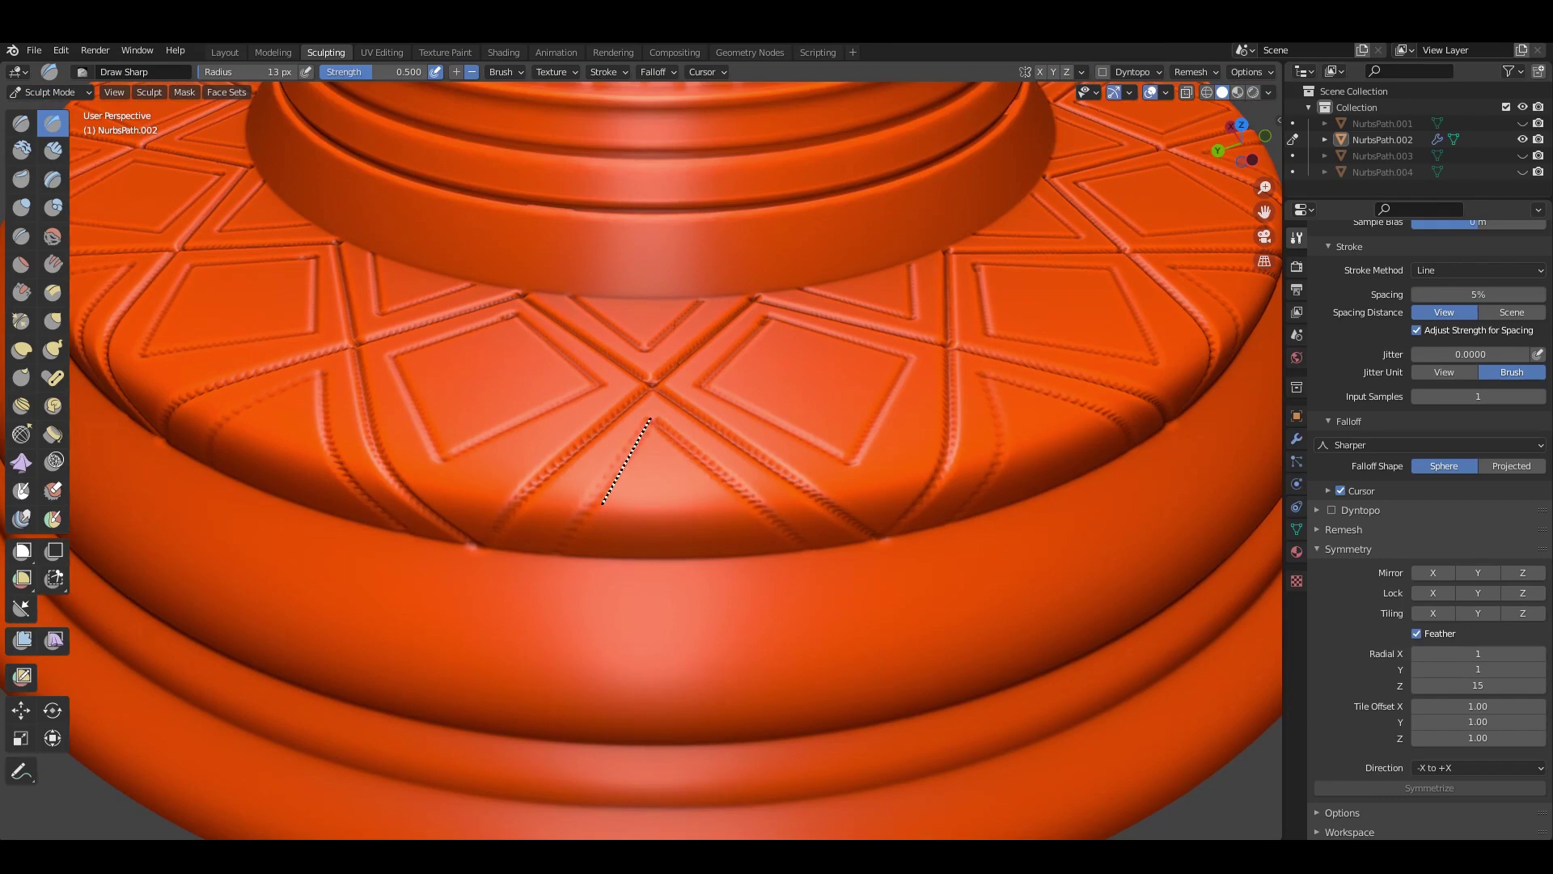
{"action": "left_click_drag", "start_coordinate": [556, 550], "coordinate": [557, 550]}
{"action": "scroll", "coordinate": [556, 550], "scroll_direction": "down", "scroll_amount": 5}
{"action": "scroll", "coordinate": [696, 501], "scroll_direction": "down", "scroll_amount": 4}
{"action": "scroll", "coordinate": [693, 527], "scroll_direction": "down", "scroll_amount": 2}
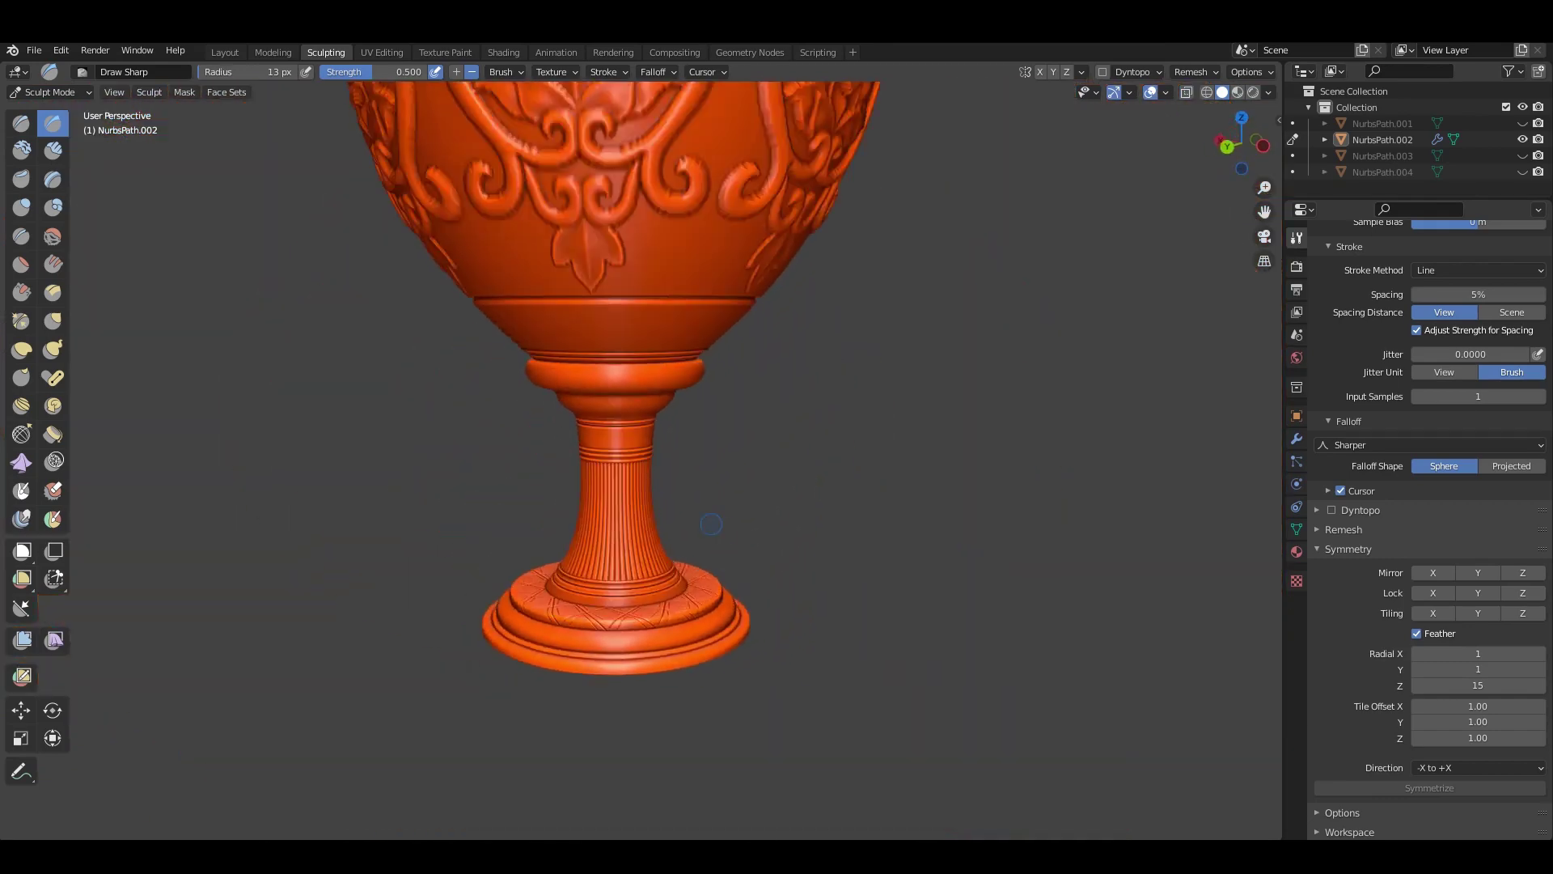
{"action": "scroll", "coordinate": [644, 551], "scroll_direction": "down", "scroll_amount": 2}
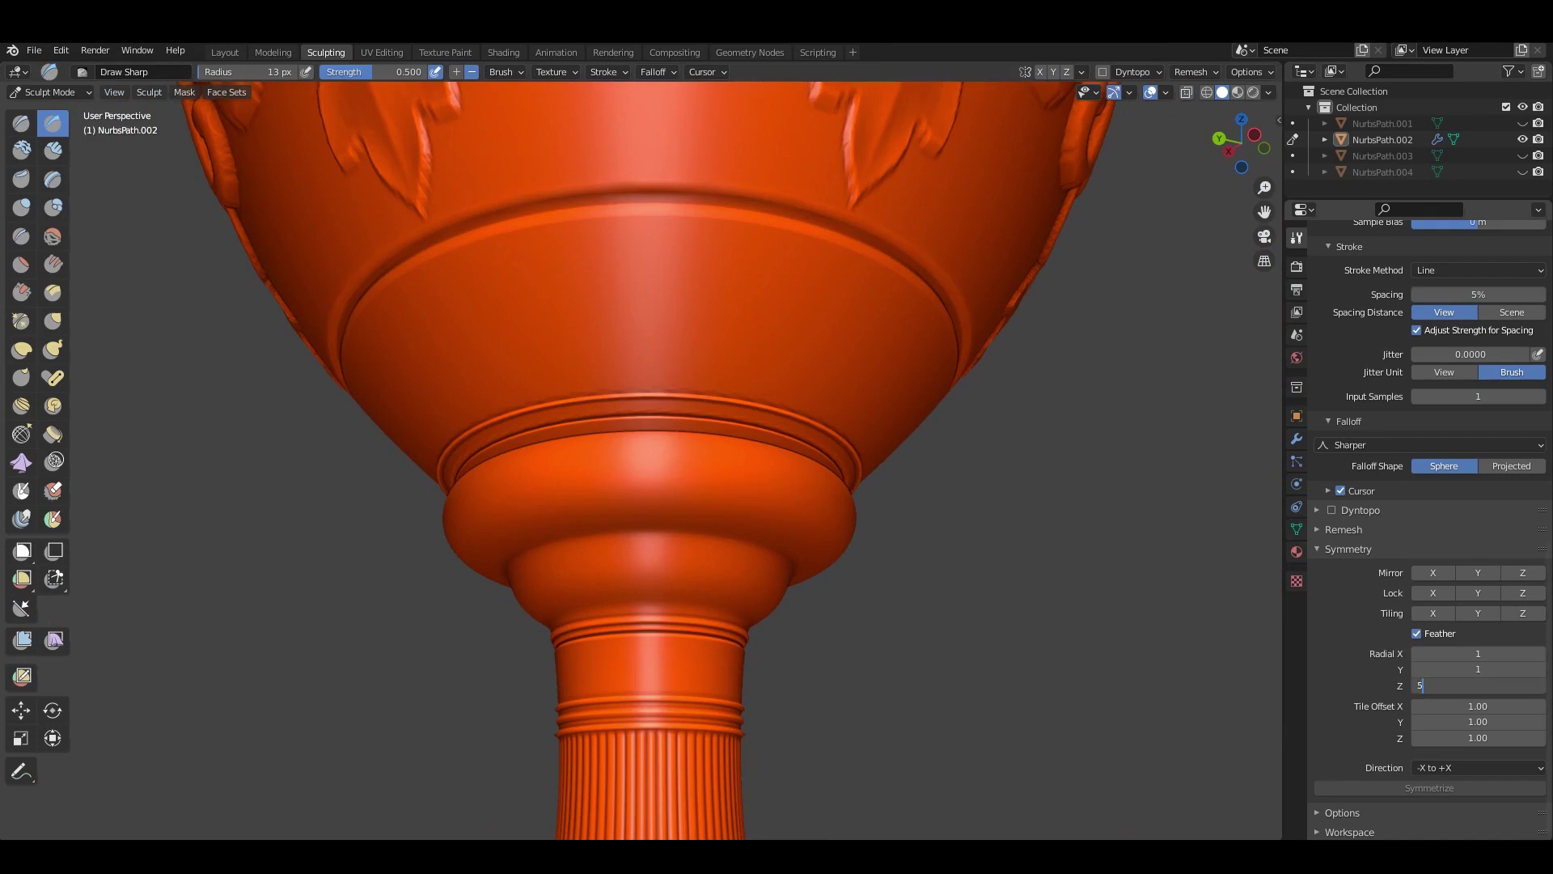
Carve 40-fold vertical grooves around the bowl's underside band.
{"action": "middle_click_drag", "start_coordinate": [919, 474], "coordinate": [690, 440]}
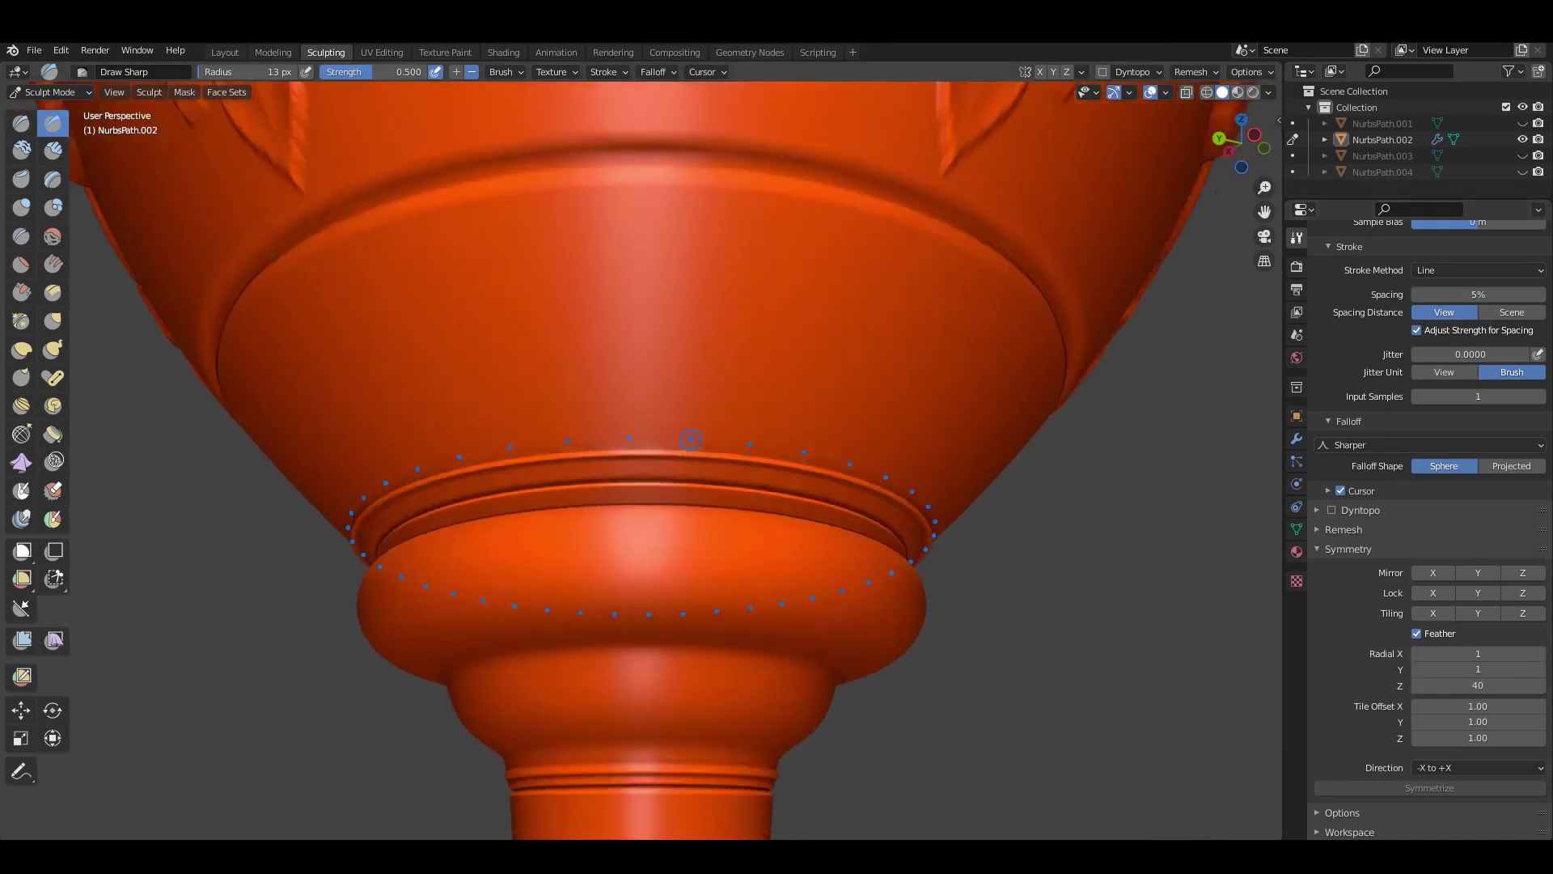
{"action": "scroll", "coordinate": [697, 528], "scroll_direction": "up", "scroll_amount": 2}
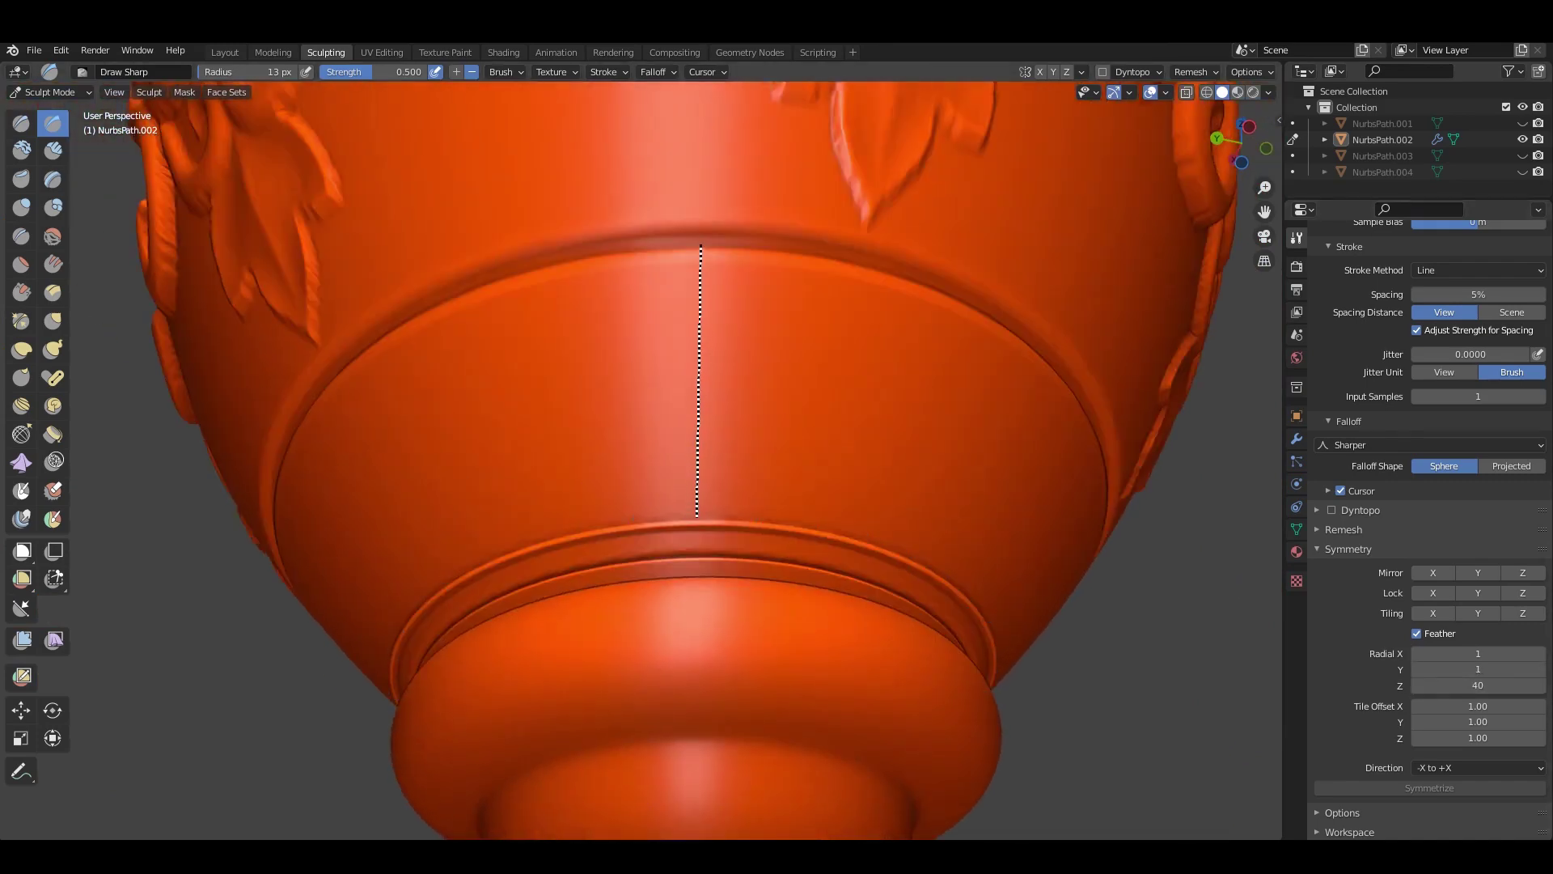
{"action": "left_click_drag", "start_coordinate": [697, 515], "coordinate": [697, 515]}
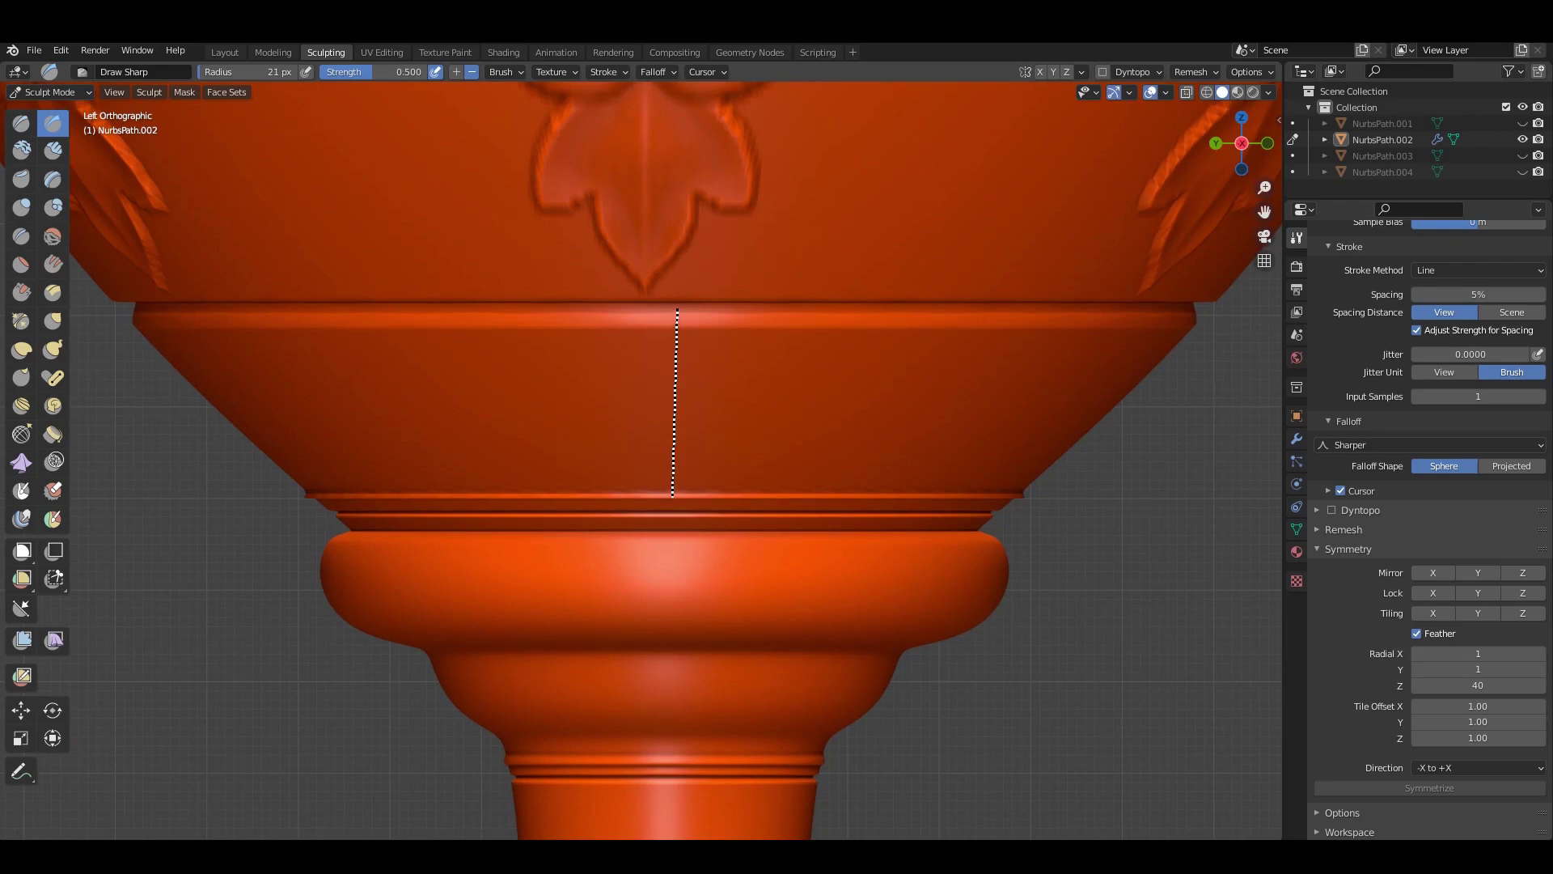
{"action": "left_click_drag", "start_coordinate": [677, 310], "coordinate": [676, 309]}
{"action": "left_click_drag", "start_coordinate": [676, 487], "coordinate": [674, 492]}
{"action": "scroll", "coordinate": [674, 492], "scroll_direction": "down", "scroll_amount": 8}
{"action": "mouse_move", "coordinate": [674, 492]}
{"action": "middle_mouse_down"}
{"action": "mouse_move", "coordinate": [696, 453]}
{"action": "mouse_move", "coordinate": [721, 466]}
{"action": "mouse_move", "coordinate": [669, 502]}
{"action": "middle_mouse_up"}
{"action": "scroll", "coordinate": [704, 463], "scroll_direction": "up", "scroll_amount": 6}
{"action": "scroll", "coordinate": [705, 464], "scroll_direction": "down", "scroll_amount": 6}
{"action": "scroll", "coordinate": [721, 466], "scroll_direction": "up", "scroll_amount": 3}
{"action": "scroll", "coordinate": [720, 466], "scroll_direction": "up", "scroll_amount": 3}
{"action": "scroll", "coordinate": [668, 502], "scroll_direction": "up", "scroll_amount": 3}
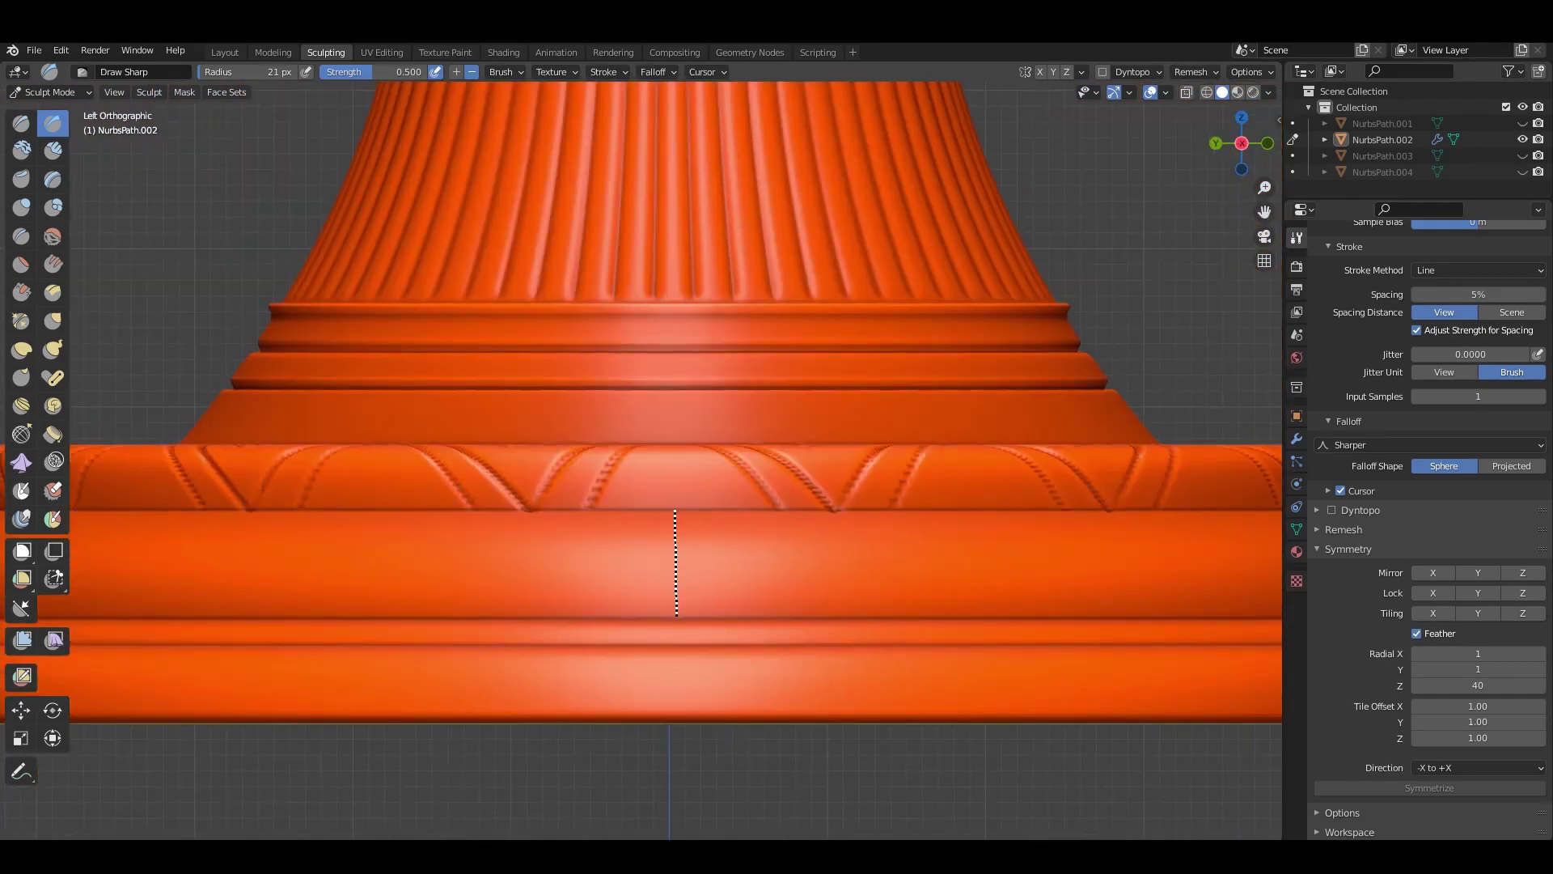
Carve vertical flutes around the base's side band.
{"action": "left_click_drag", "start_coordinate": [676, 617], "coordinate": [677, 506]}
{"action": "scroll", "coordinate": [677, 506], "scroll_direction": "down", "scroll_amount": 4}
{"action": "mouse_move", "coordinate": [677, 506]}
{"action": "middle_mouse_down"}
{"action": "mouse_move", "coordinate": [688, 534]}
{"action": "mouse_move", "coordinate": [809, 404]}
{"action": "mouse_move", "coordinate": [1093, 256]}
{"action": "mouse_move", "coordinate": [809, 404]}
{"action": "middle_mouse_up"}
{"action": "scroll", "coordinate": [687, 534], "scroll_direction": "up", "scroll_amount": 5}
{"action": "scroll", "coordinate": [714, 542], "scroll_direction": "down", "scroll_amount": 5}
{"action": "scroll", "coordinate": [809, 404], "scroll_direction": "up", "scroll_amount": 3}
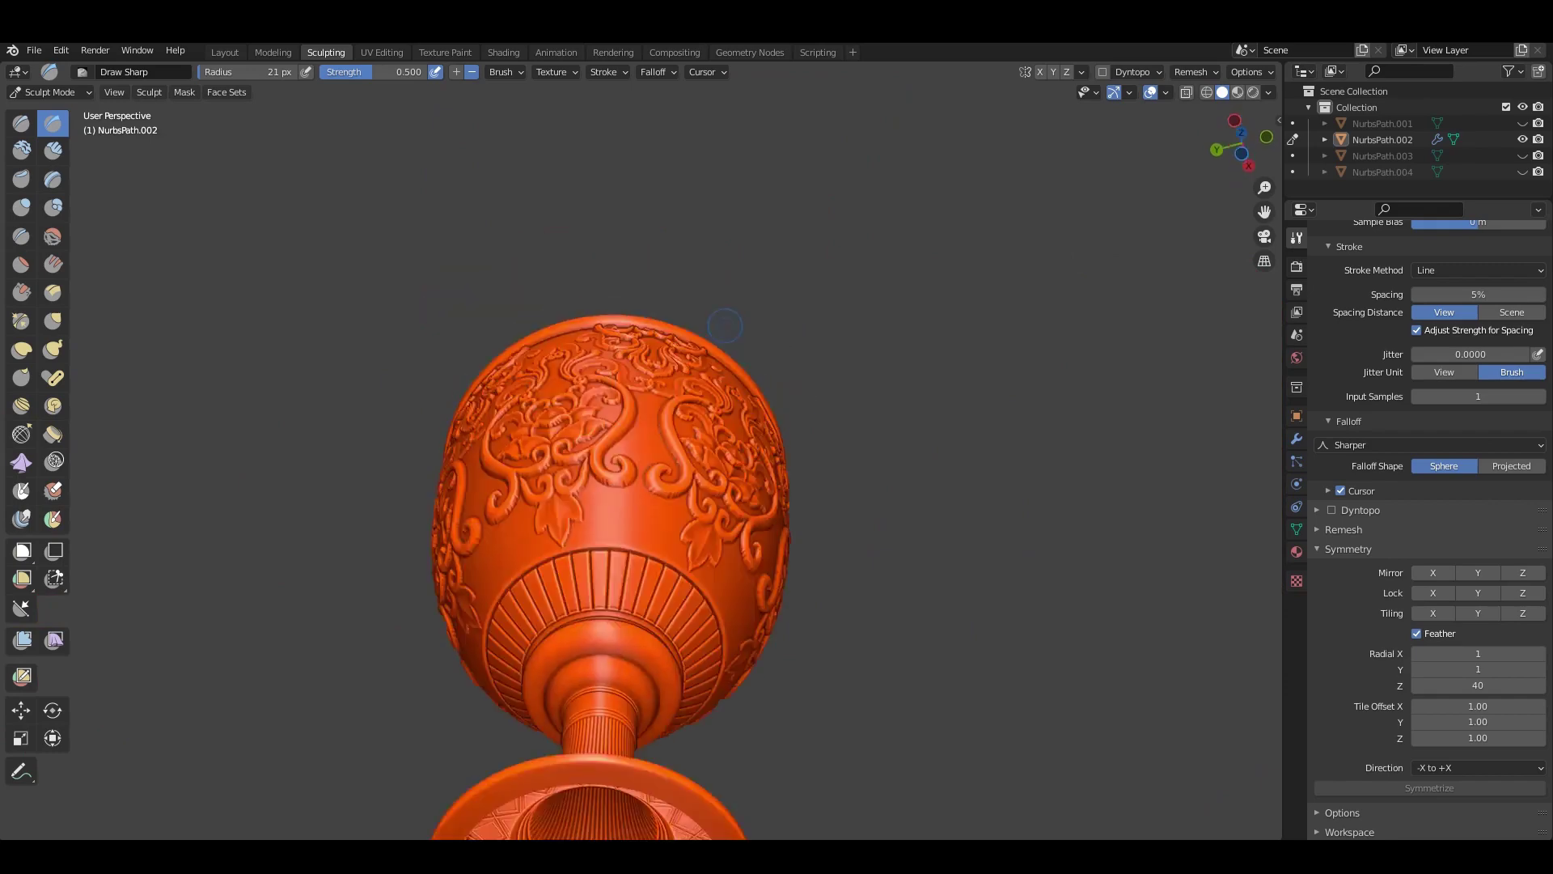
{"action": "scroll", "coordinate": [809, 404], "scroll_direction": "down", "scroll_amount": 4}
{"action": "scroll", "coordinate": [652, 486], "scroll_direction": "up", "scroll_amount": 4}
{"action": "mouse_move", "coordinate": [652, 486]}
{"action": "middle_mouse_down", "text": "shift"}
{"action": "mouse_move", "coordinate": [652, 417]}
{"action": "mouse_move", "coordinate": [659, 429]}
{"action": "middle_mouse_up", "text": "shift"}
{"action": "scroll", "coordinate": [652, 417], "scroll_direction": "up", "scroll_amount": 2}
{"action": "scroll", "coordinate": [653, 417], "scroll_direction": "up", "scroll_amount": 2}
{"action": "scroll", "coordinate": [659, 428], "scroll_direction": "up", "scroll_amount": 1}
In front orthographic view, draw flute strokes on the stem collar and edit the radial symmetry count.
{"action": "key", "text": "KP_1"}
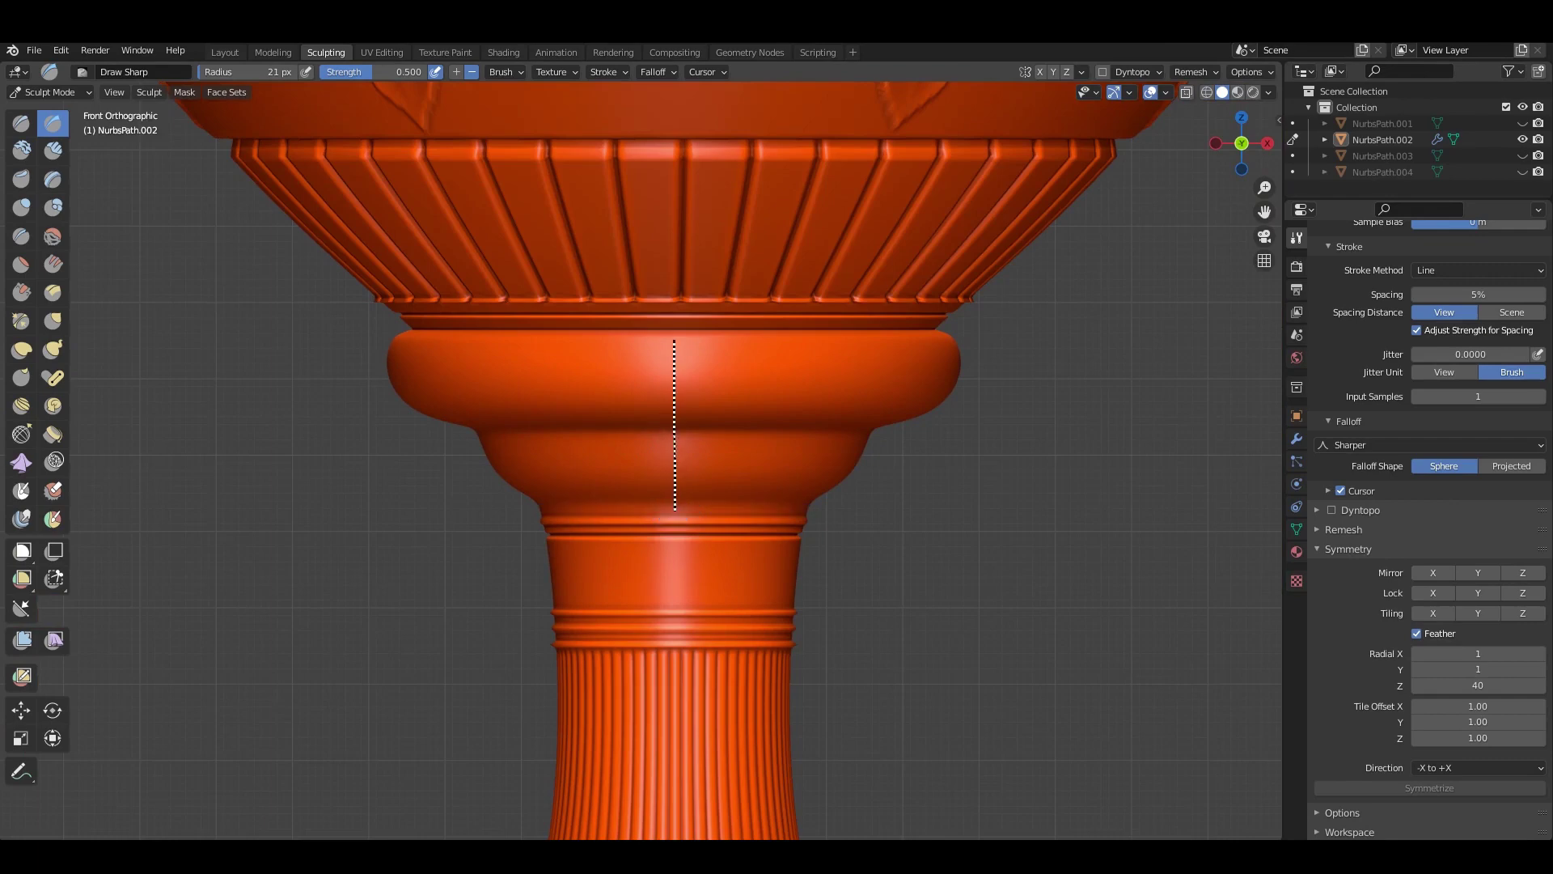
{"action": "left_click_drag", "start_coordinate": [676, 510], "coordinate": [676, 453]}
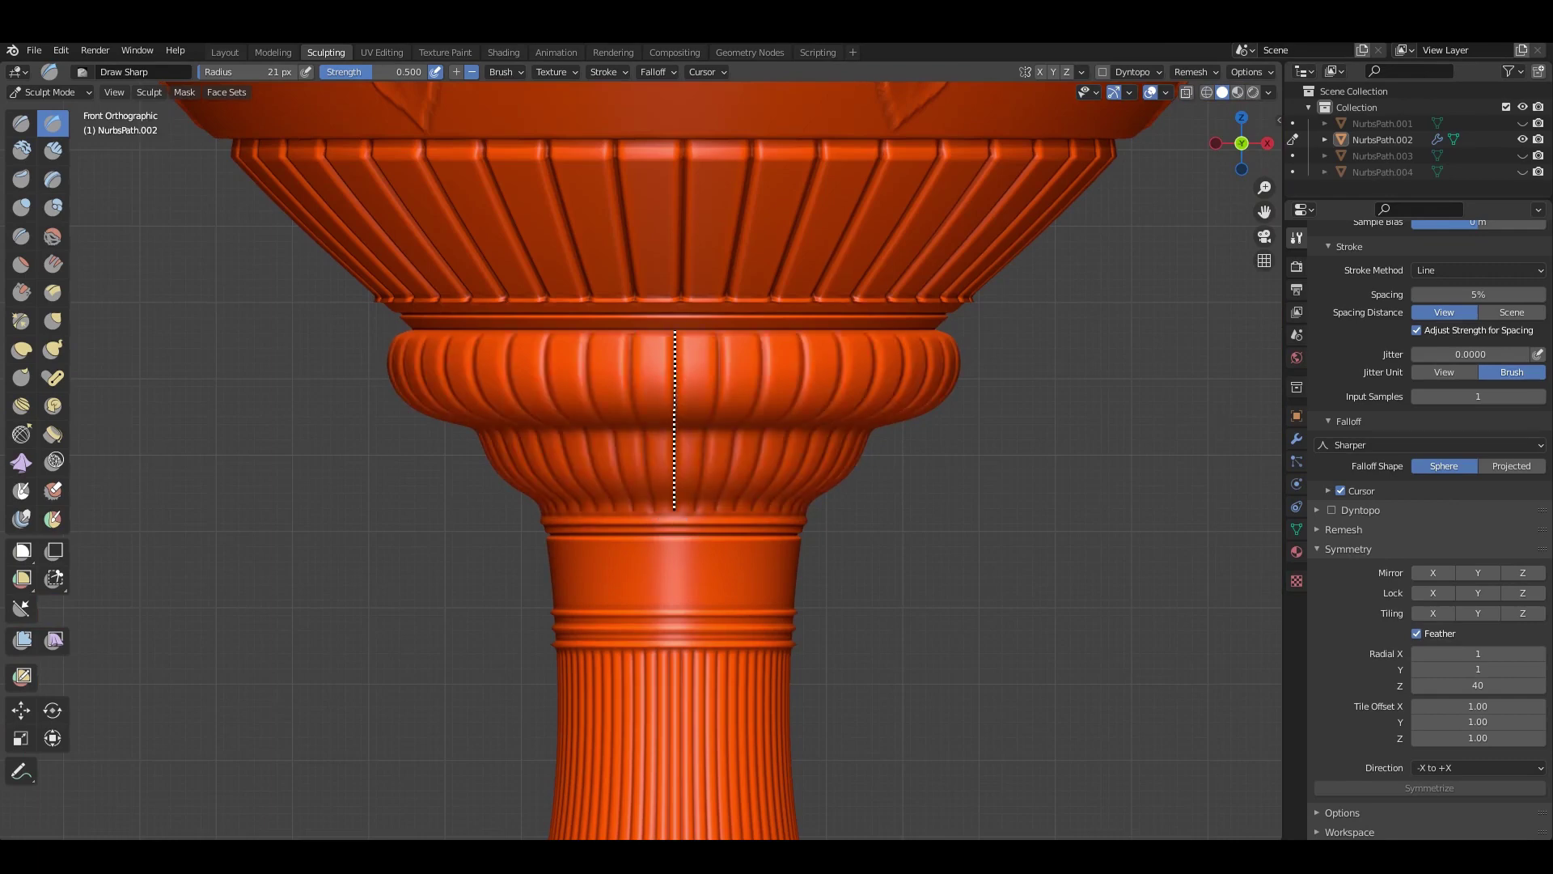
{"action": "left_click_drag", "start_coordinate": [675, 509], "coordinate": [676, 330]}
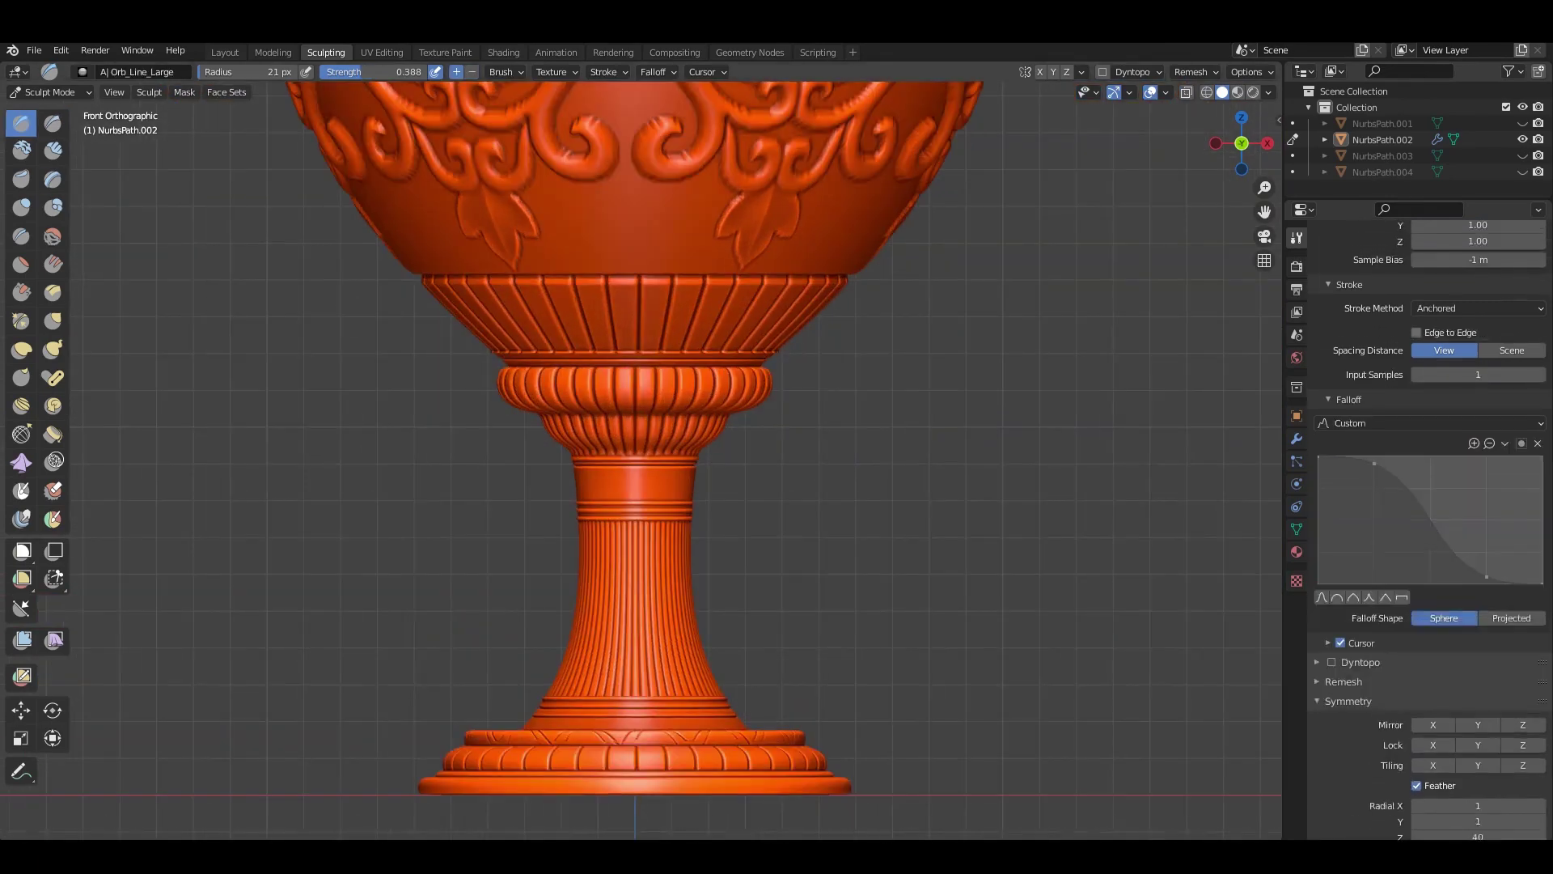
{"action": "scroll", "coordinate": [1440, 566], "scroll_direction": "down", "scroll_amount": 4}
{"action": "scroll", "coordinate": [624, 487], "scroll_direction": "up", "scroll_amount": 1}
{"action": "scroll", "coordinate": [624, 487], "scroll_direction": "up", "scroll_amount": 1}
{"action": "scroll", "coordinate": [624, 487], "scroll_direction": "up", "scroll_amount": 1}
{"action": "double_click", "coordinate": [1478, 685]}
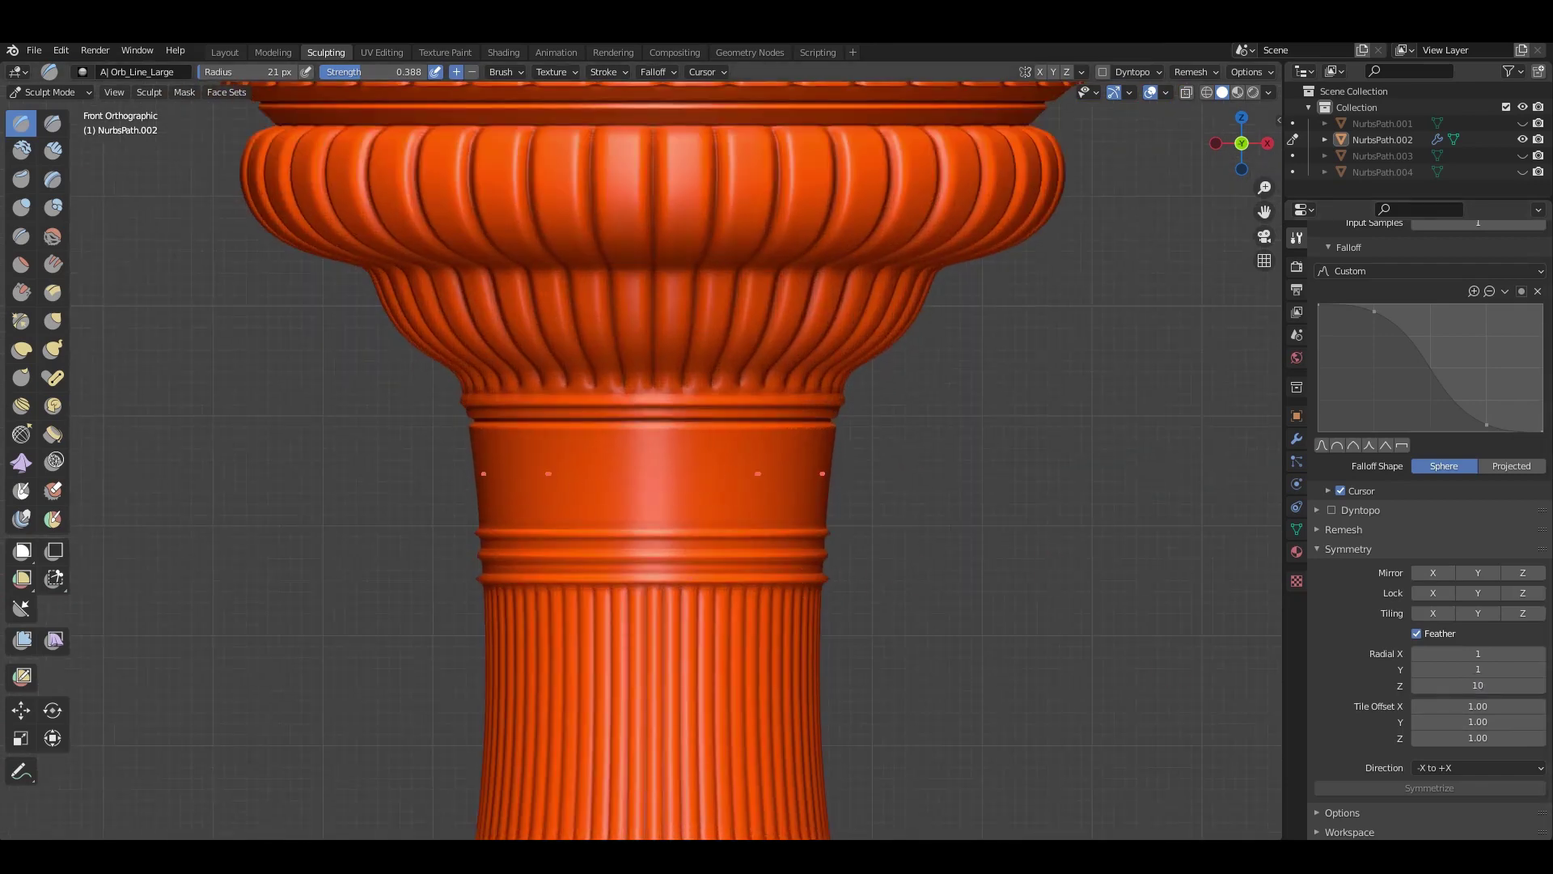
{"action": "scroll", "coordinate": [1432, 526], "scroll_direction": "up", "scroll_amount": 10}
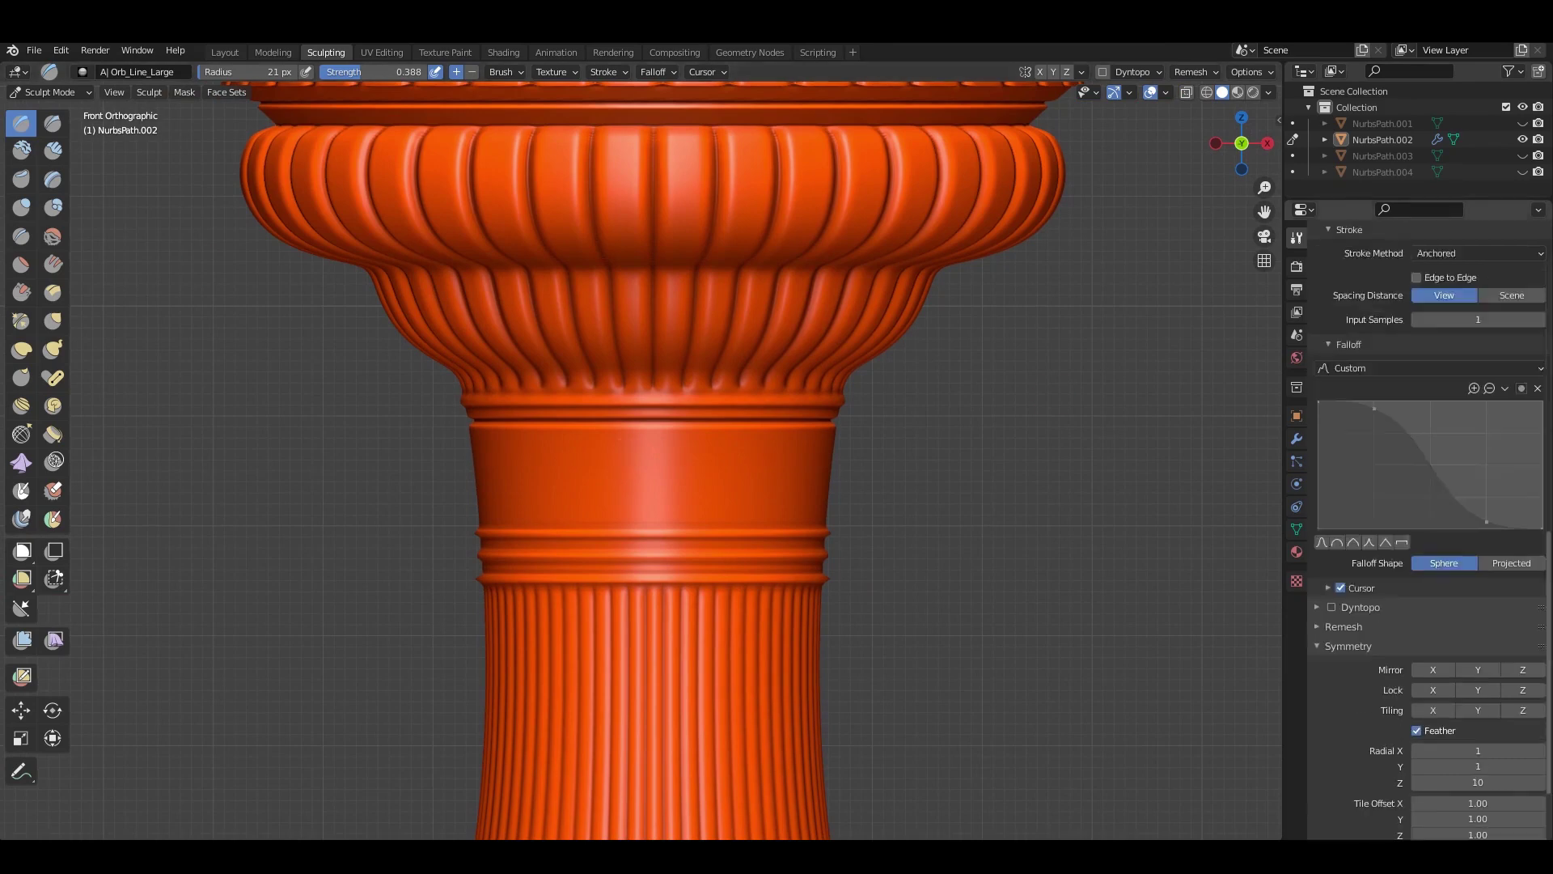
{"action": "scroll", "coordinate": [642, 510], "scroll_direction": "up", "scroll_amount": 3}
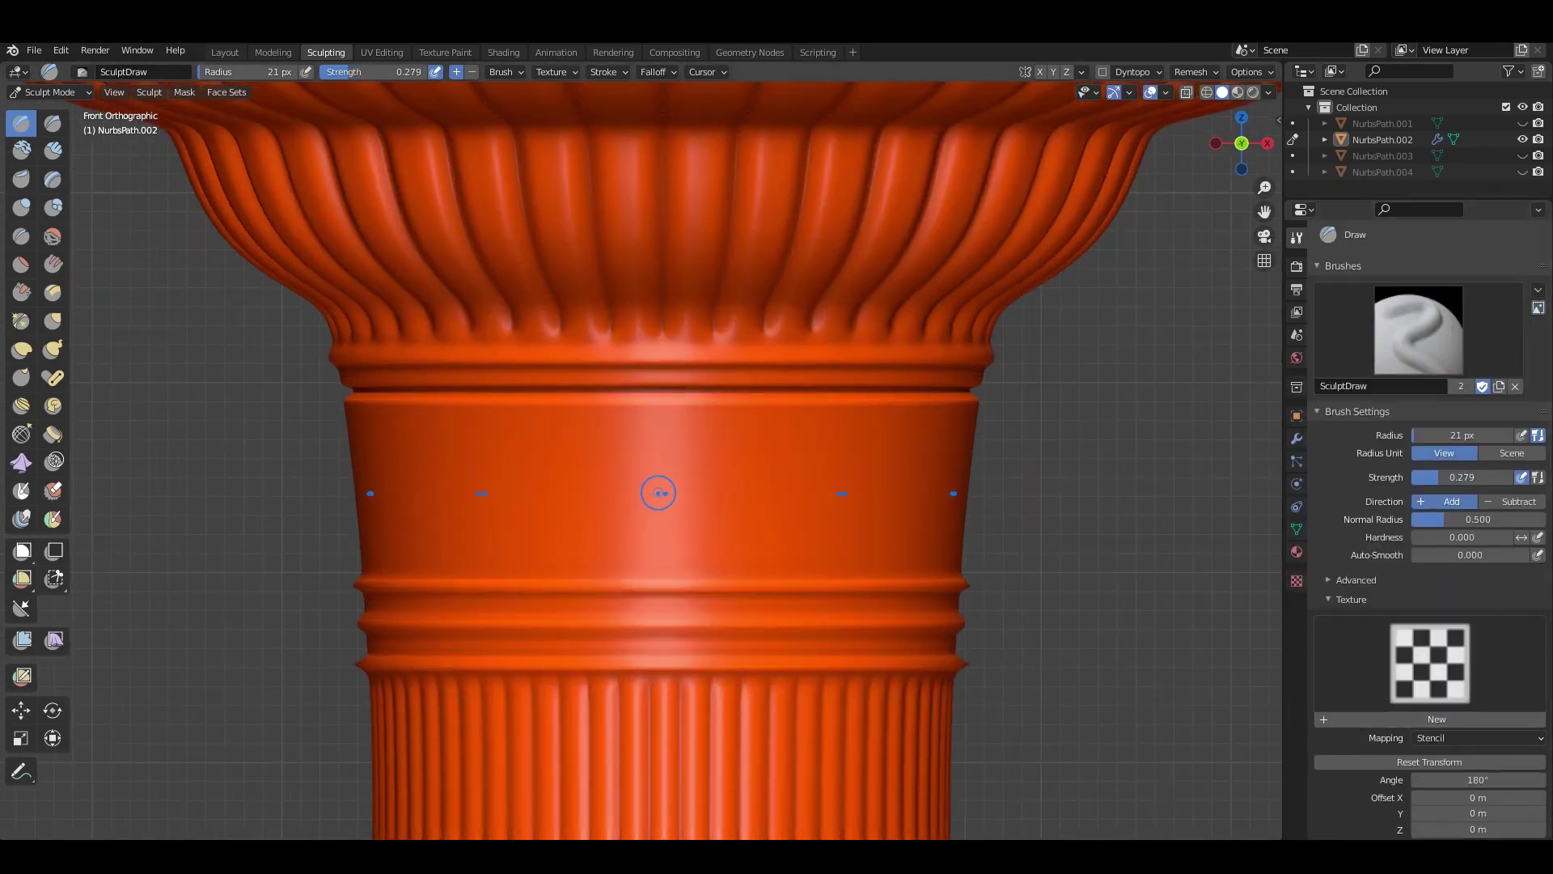
Test-stamp dots and ovals at brush strength 0.539, undoing the oval stamps.
{"action": "left_click", "coordinate": [659, 493]}
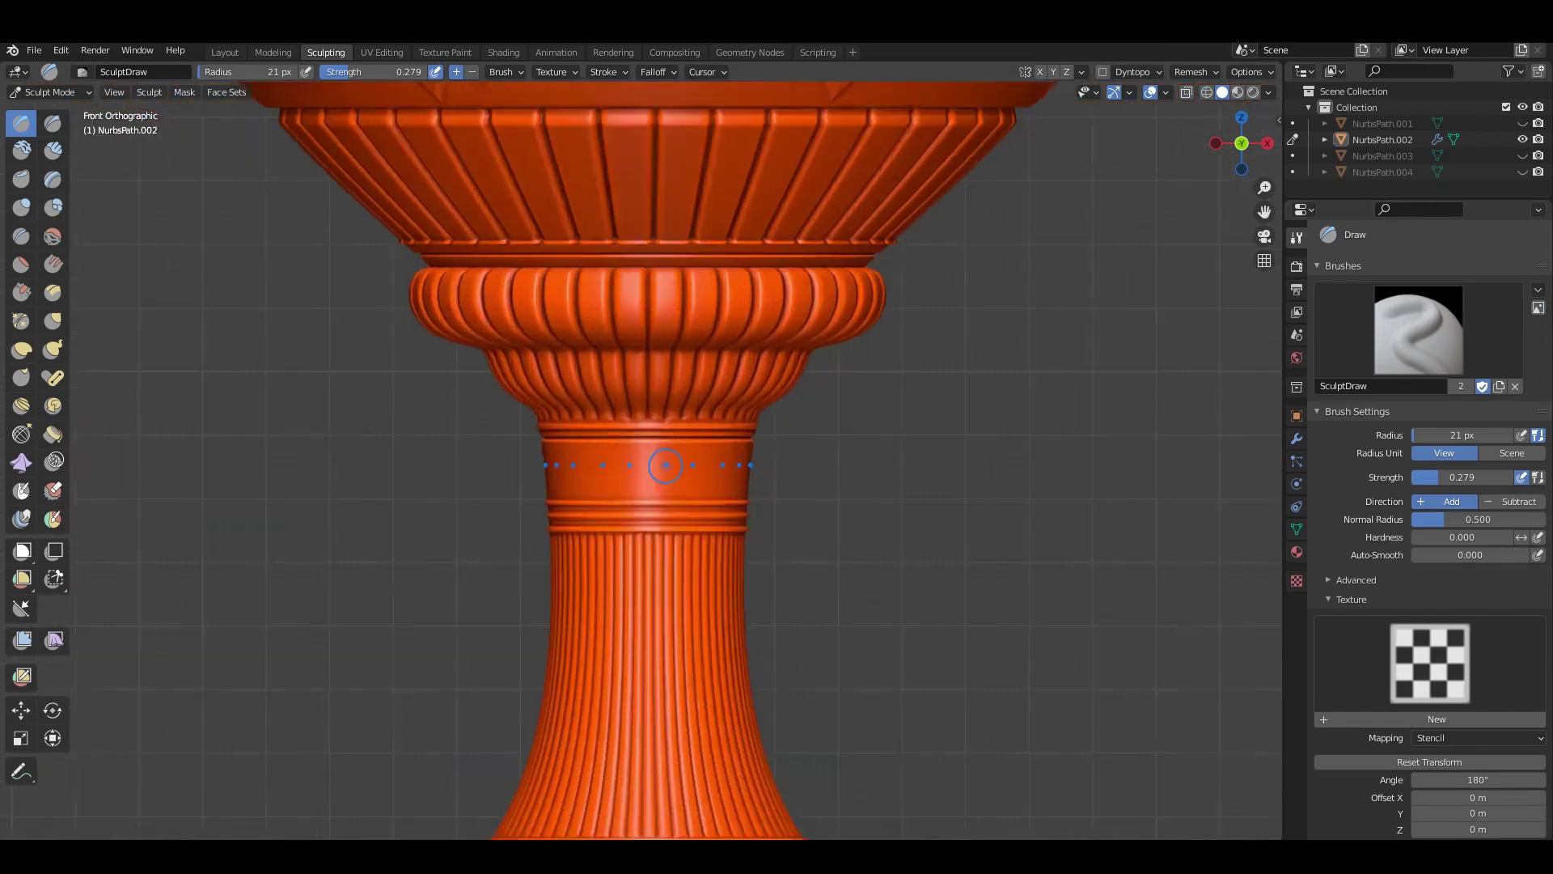
{"action": "scroll", "coordinate": [665, 465], "scroll_direction": "up", "scroll_amount": 8}
{"action": "key", "text": "shift+f"}
{"action": "left_click", "coordinate": [683, 496]}
{"action": "scroll", "coordinate": [1432, 485], "scroll_direction": "down", "scroll_amount": 7}
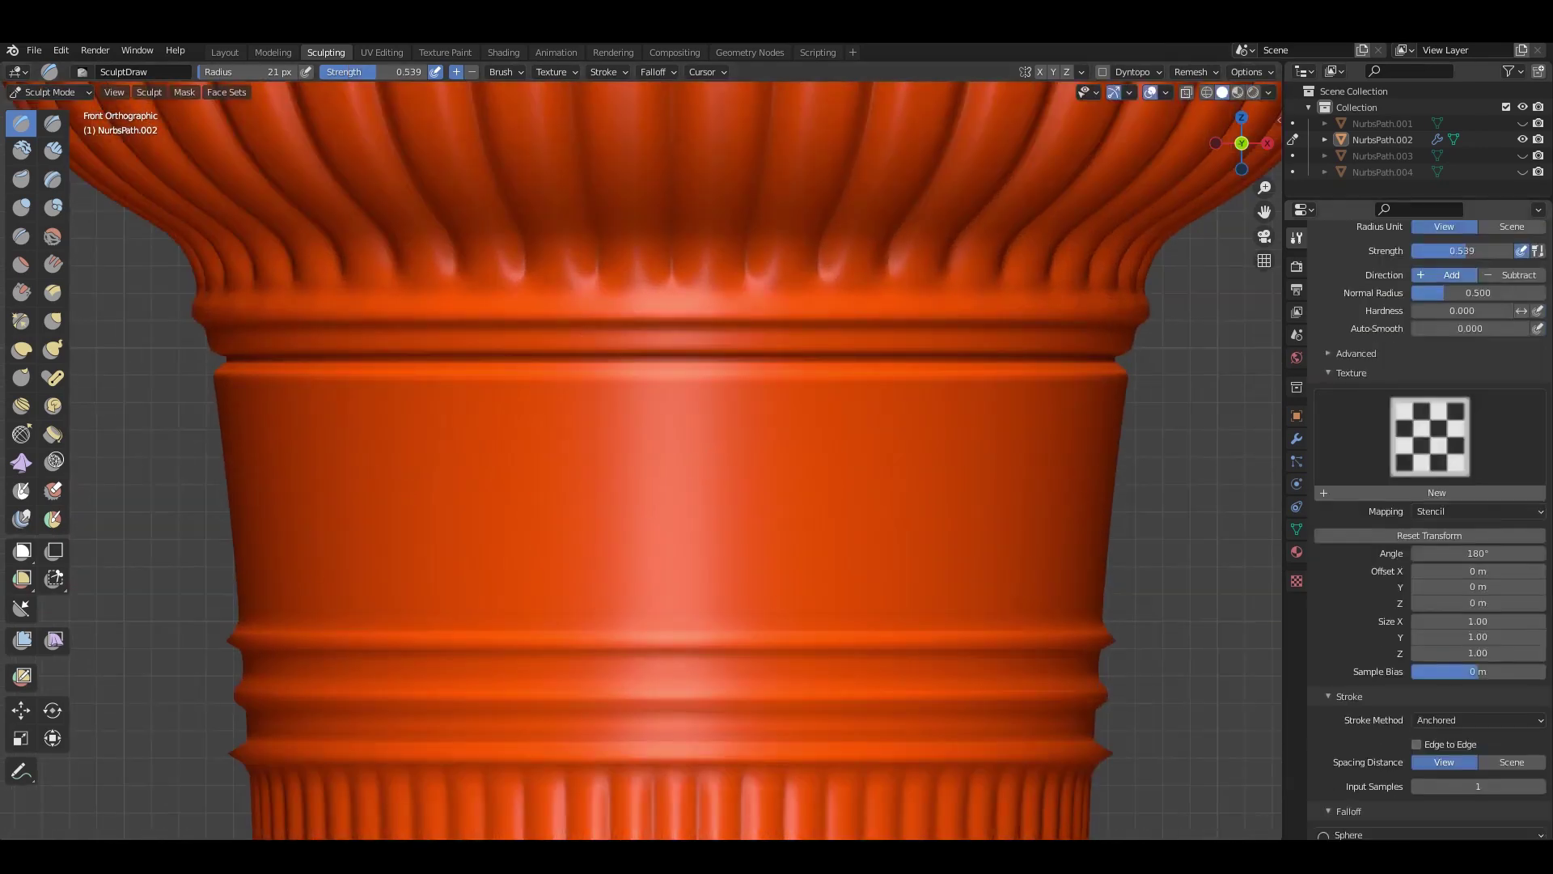
{"action": "scroll", "coordinate": [1432, 485], "scroll_direction": "down", "scroll_amount": 10}
{"action": "left_click_drag", "start_coordinate": [644, 508], "coordinate": [788, 508]}
{"action": "key", "text": "ctrl+z"}
{"action": "scroll", "coordinate": [1478, 685], "scroll_direction": "up", "scroll_amount": 2, "text": "ctrl"}
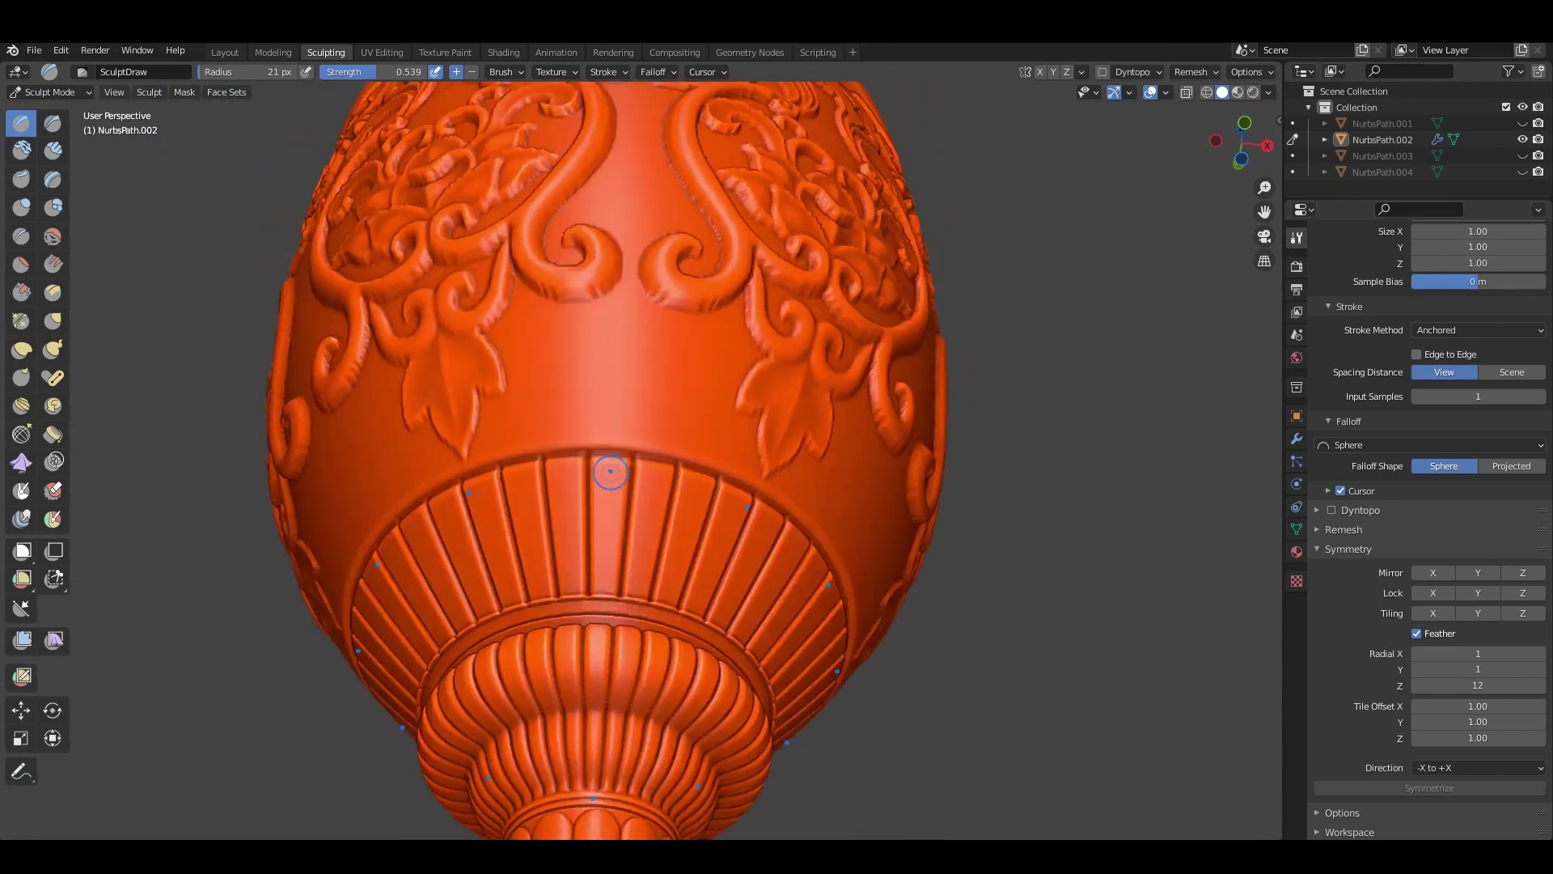
With 6-fold radial symmetry and strength 0.345, stamp raised discs with recessed centre circles.
{"action": "left_click_drag", "start_coordinate": [607, 478], "coordinate": [627, 478]}
{"action": "type", "text": "6"}
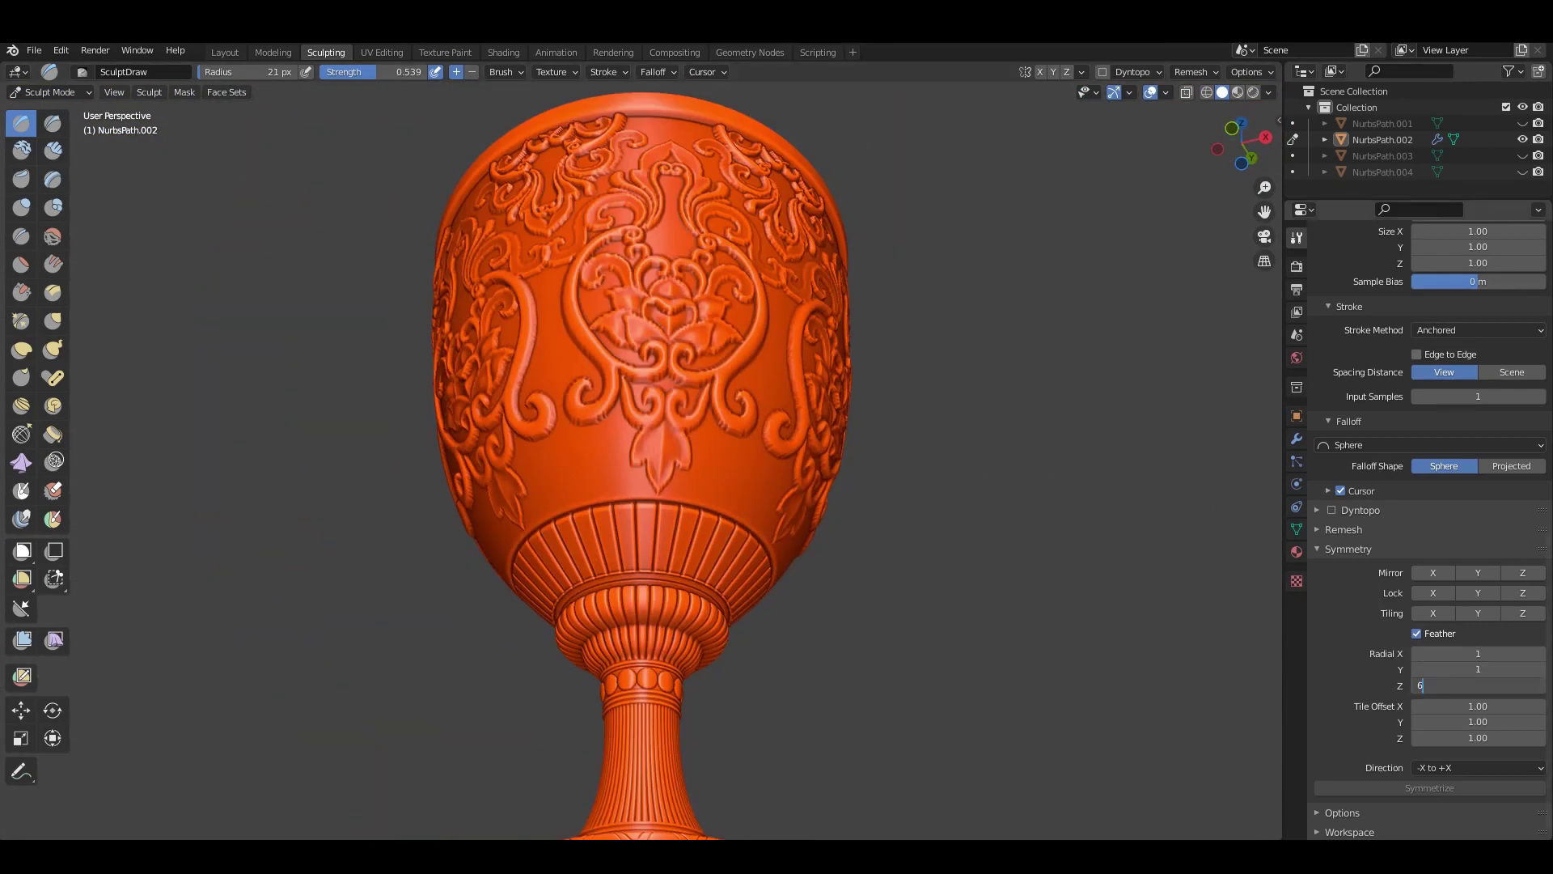
{"action": "key", "text": "Return"}
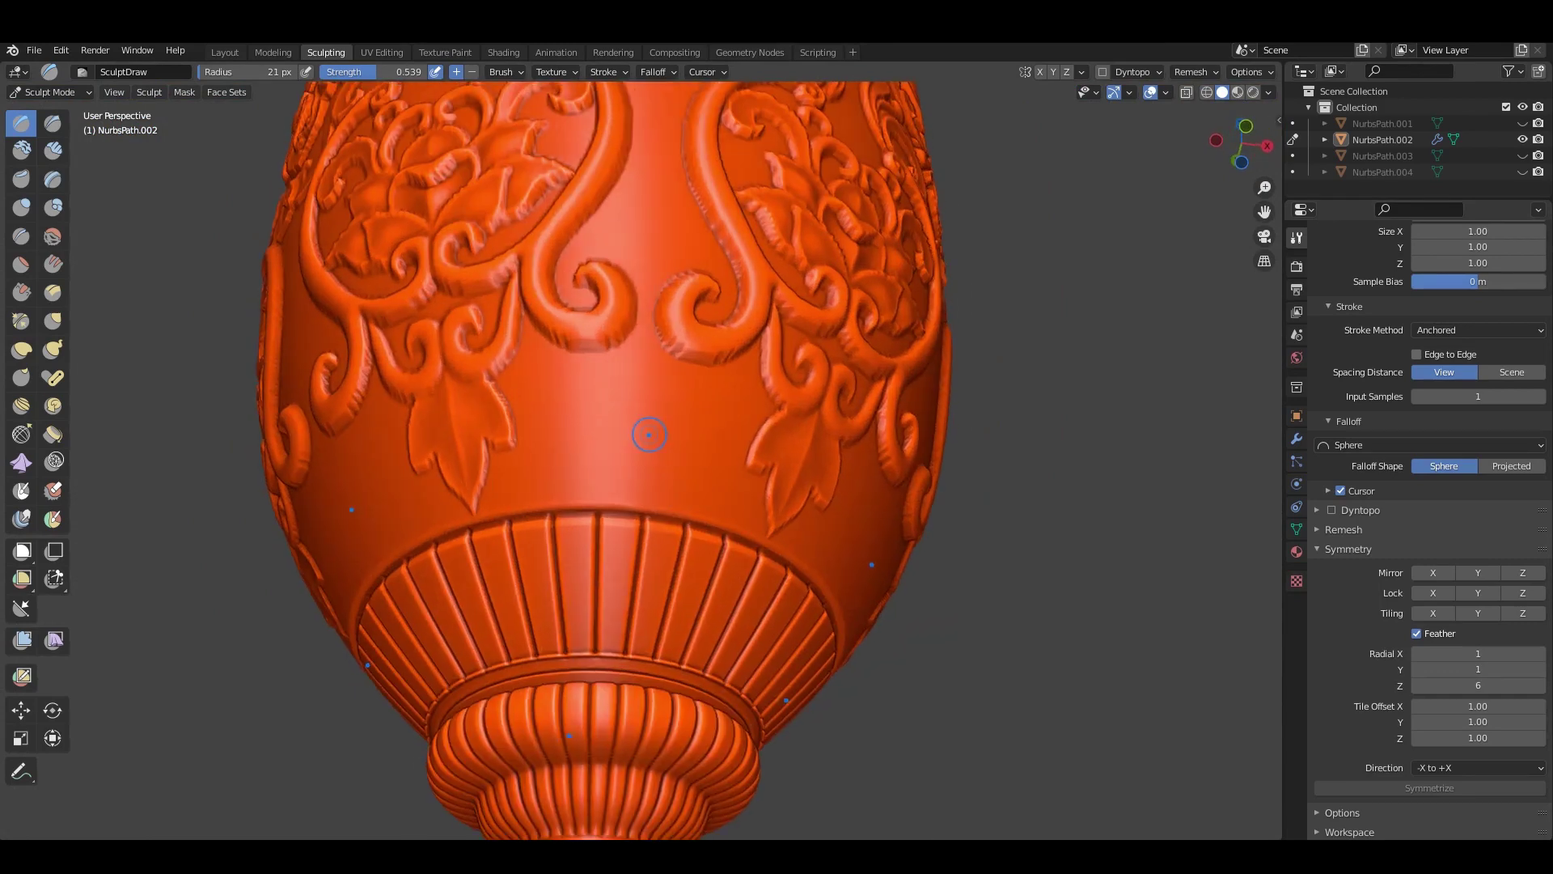
{"action": "key", "text": "shift+f"}
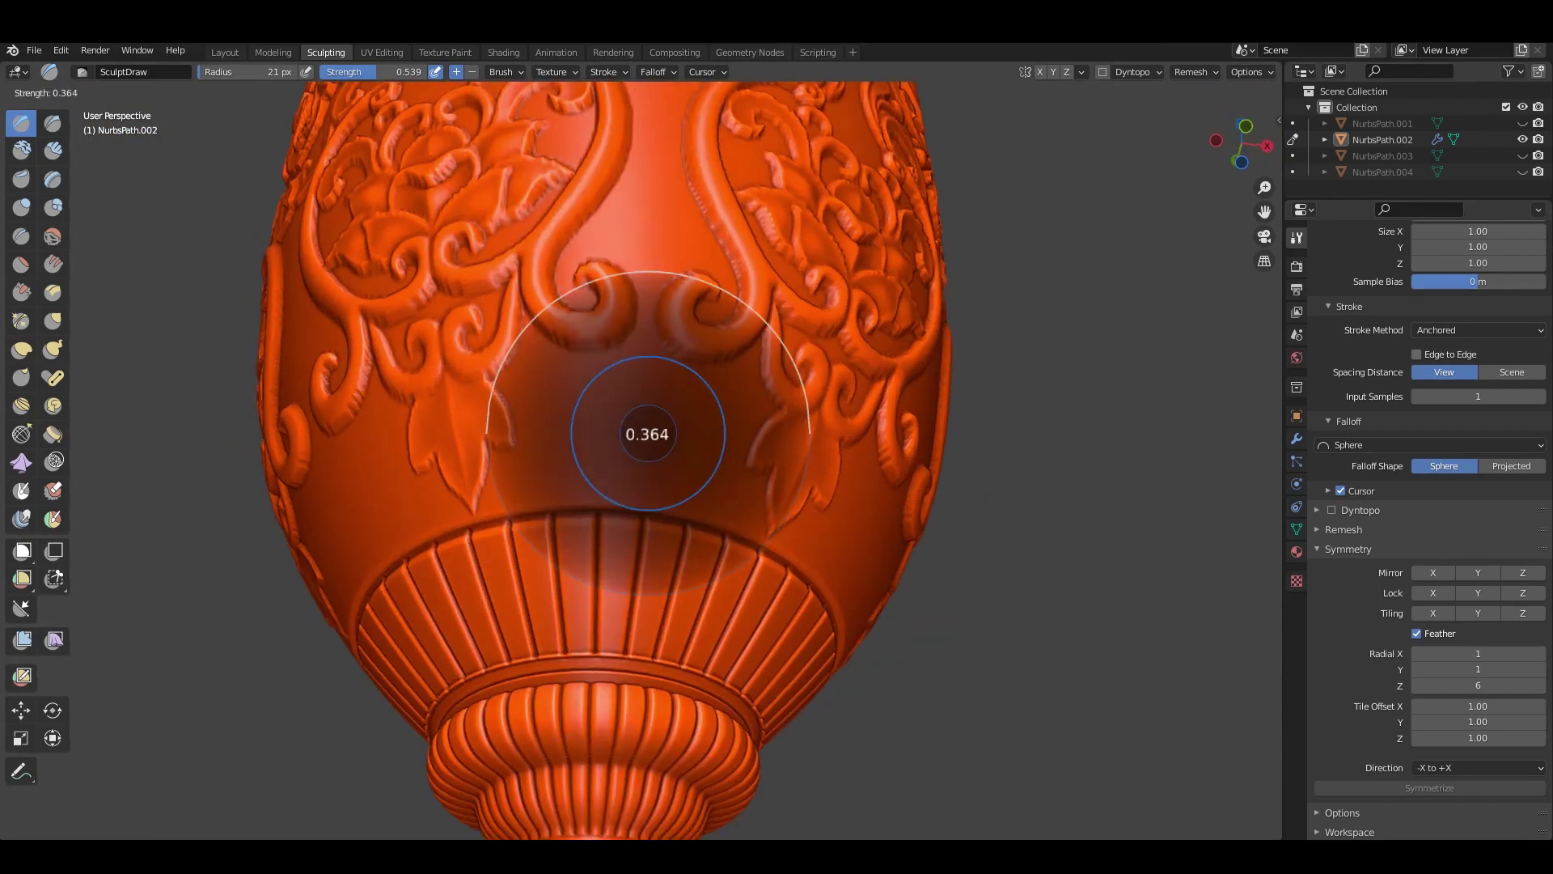
{"action": "left_click", "coordinate": [631, 427]}
{"action": "left_click_drag", "start_coordinate": [631, 427], "coordinate": [704, 433]}
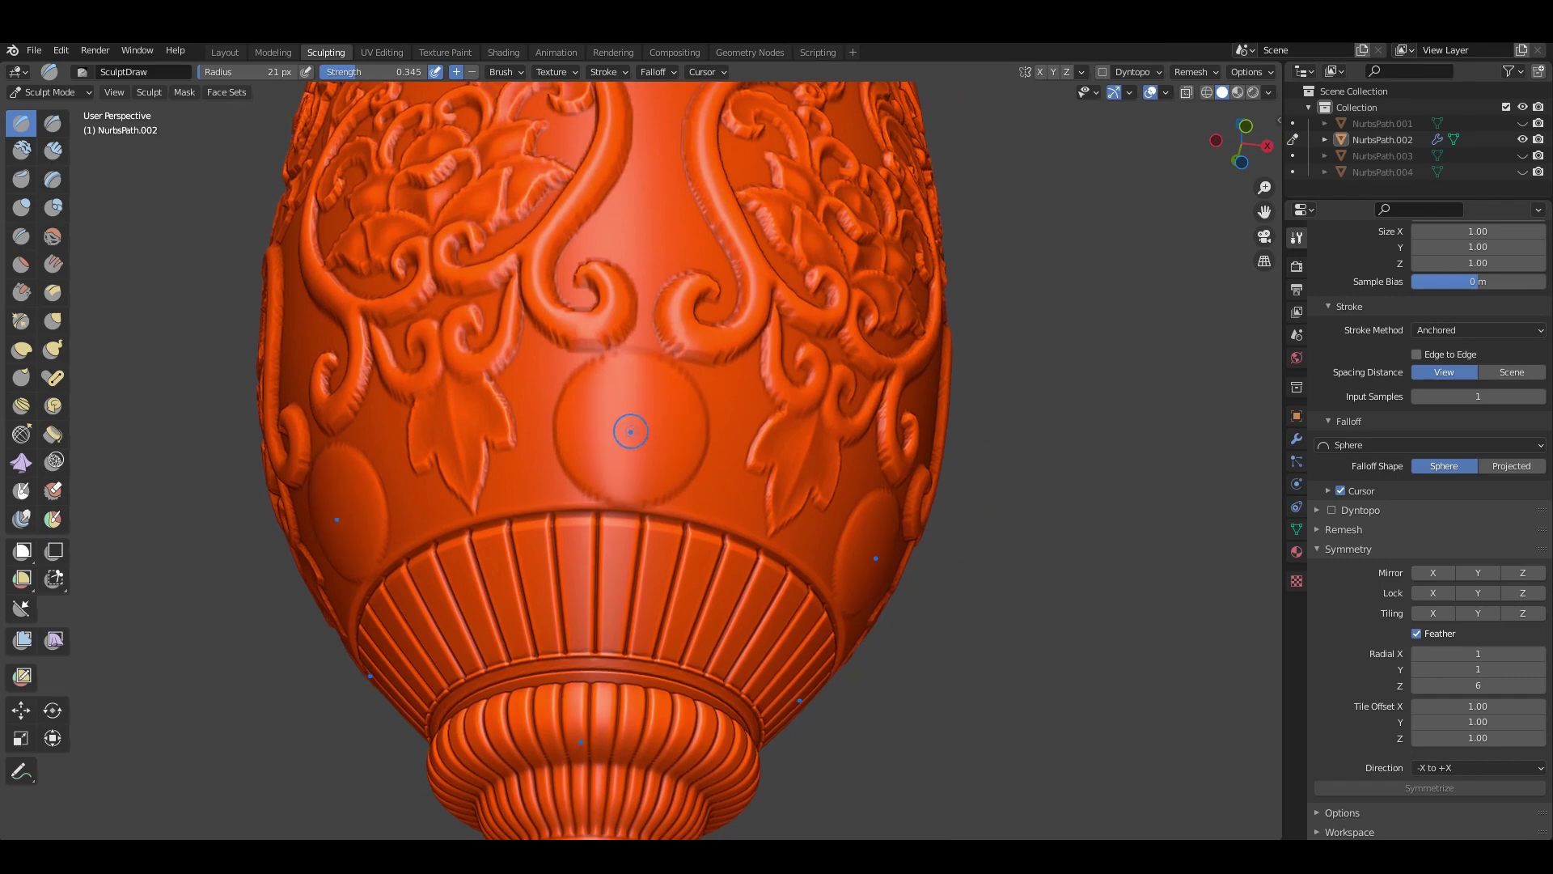
{"action": "left_click_drag", "start_coordinate": [637, 437], "coordinate": [690, 437], "text": "ctrl"}
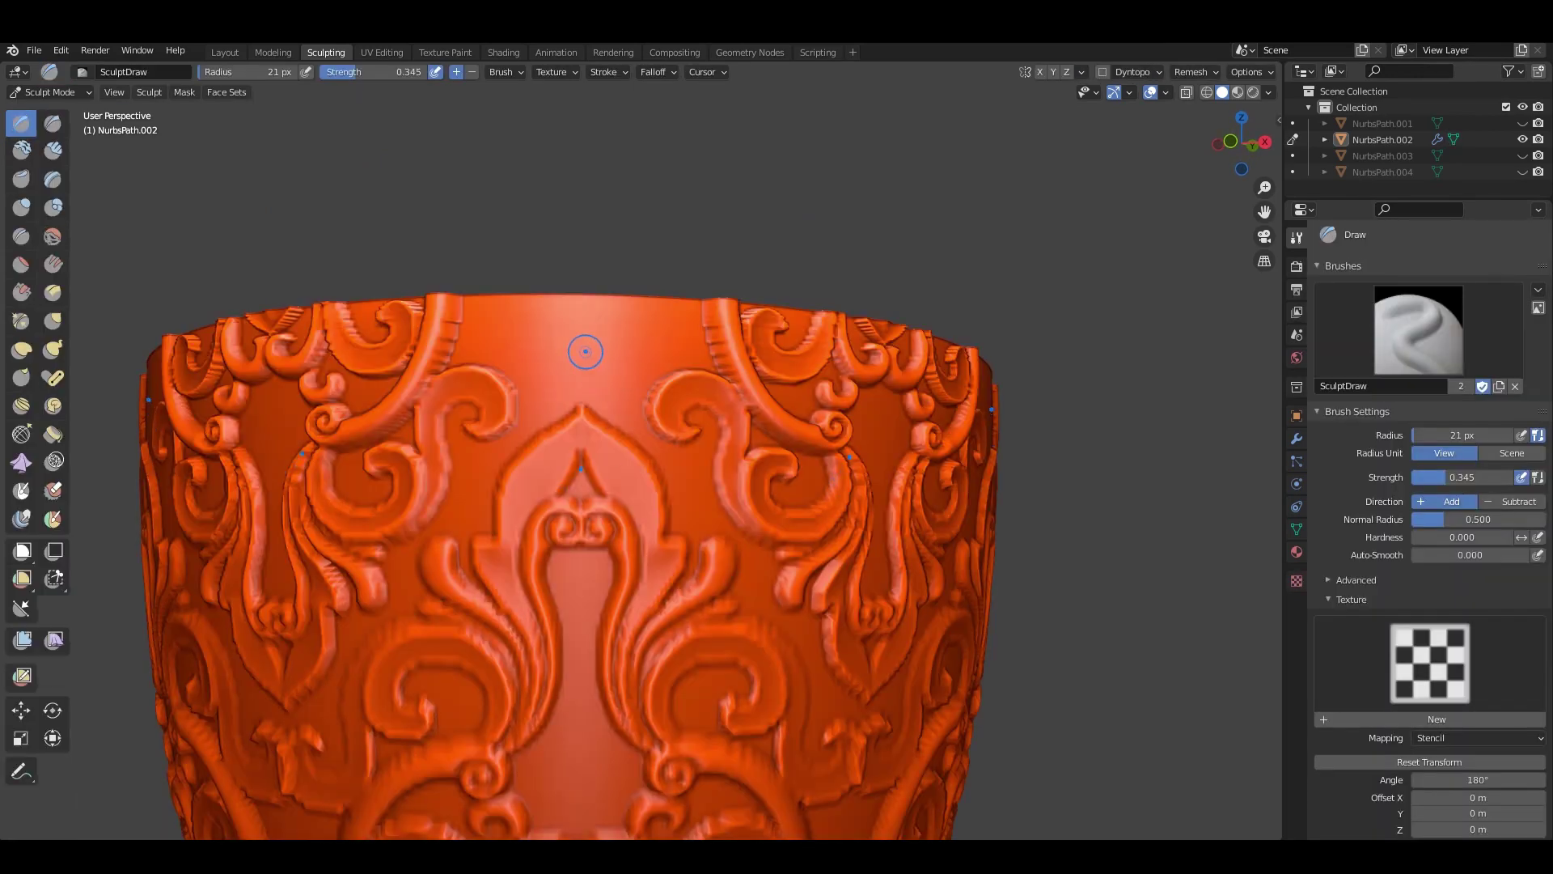
Stamp an arch relief into the plain top panel, then unhide everything to show the whole goblet.
{"action": "left_click_drag", "start_coordinate": [585, 351], "coordinate": [497, 301]}
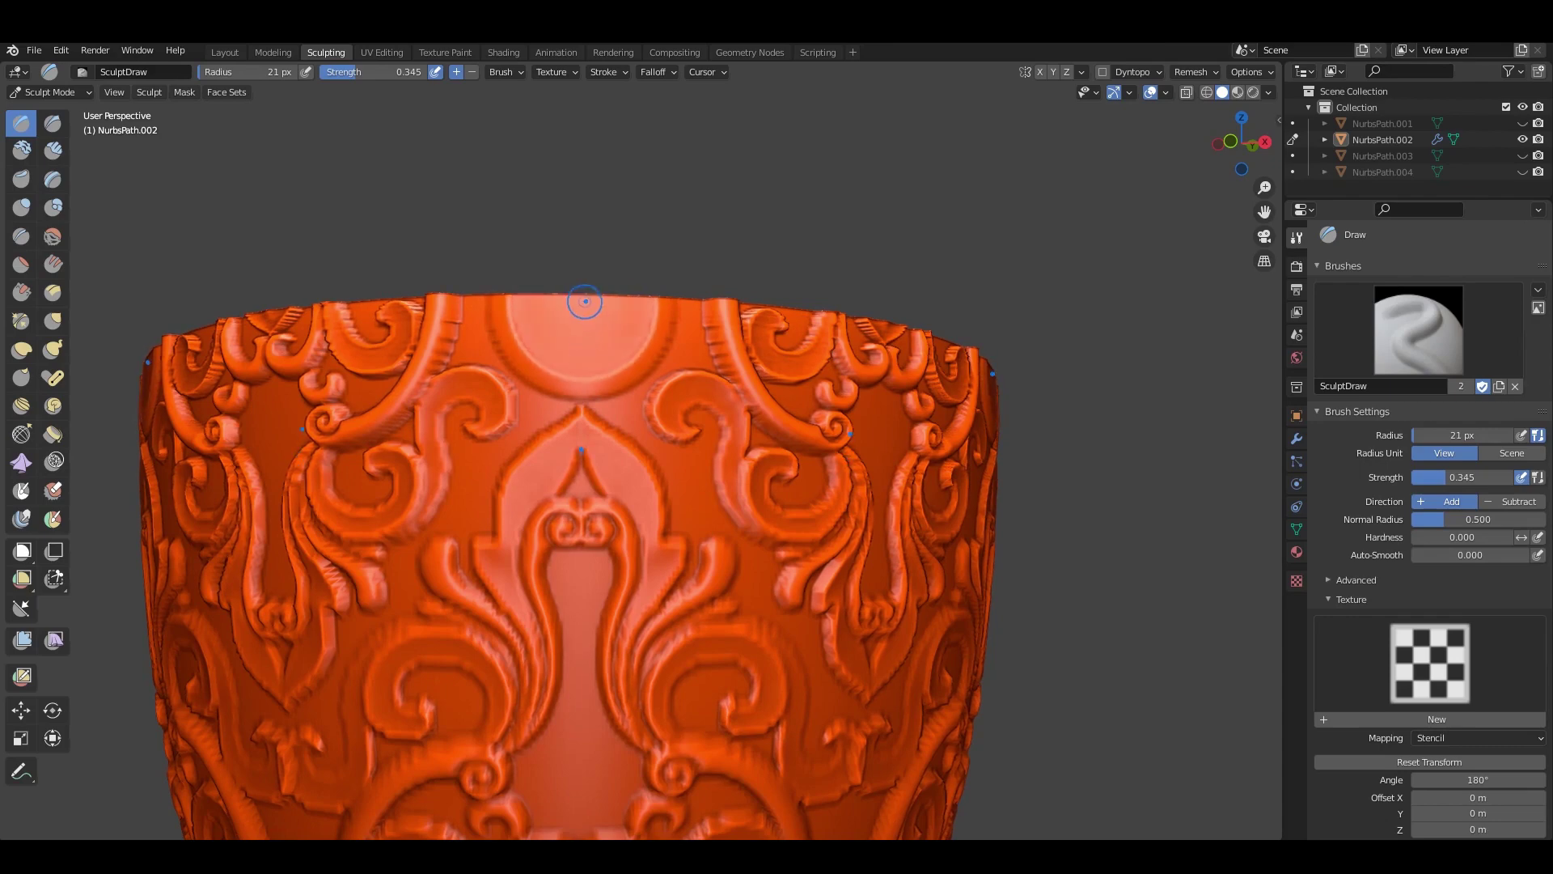
{"action": "scroll", "coordinate": [625, 373], "scroll_direction": "down", "scroll_amount": 10}
{"action": "middle_click_drag", "start_coordinate": [769, 498], "coordinate": [821, 456]}
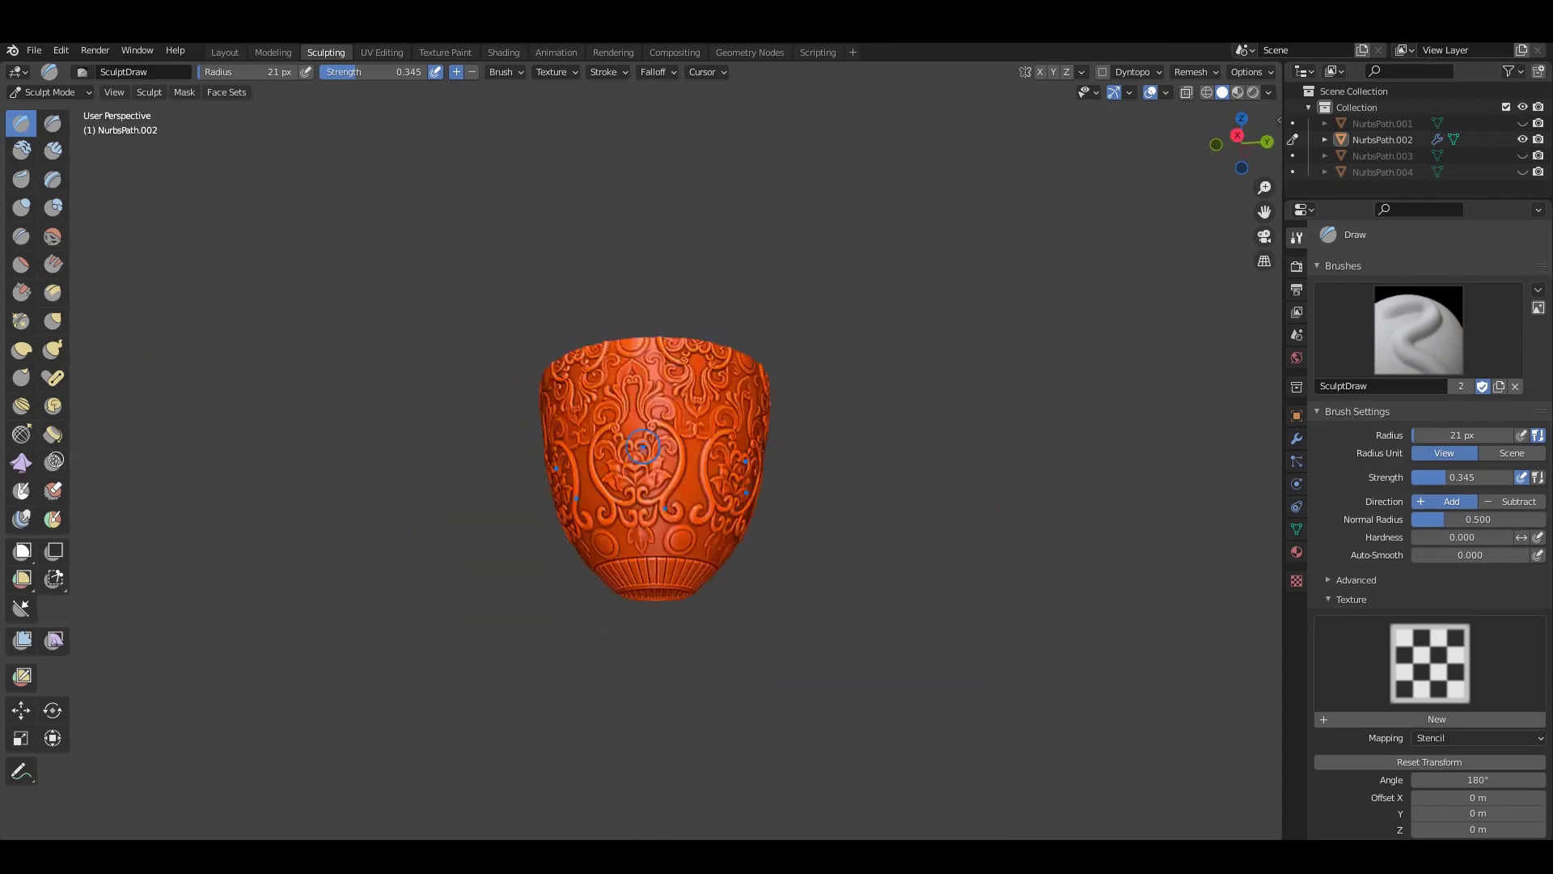
{"action": "key", "text": "alt+h"}
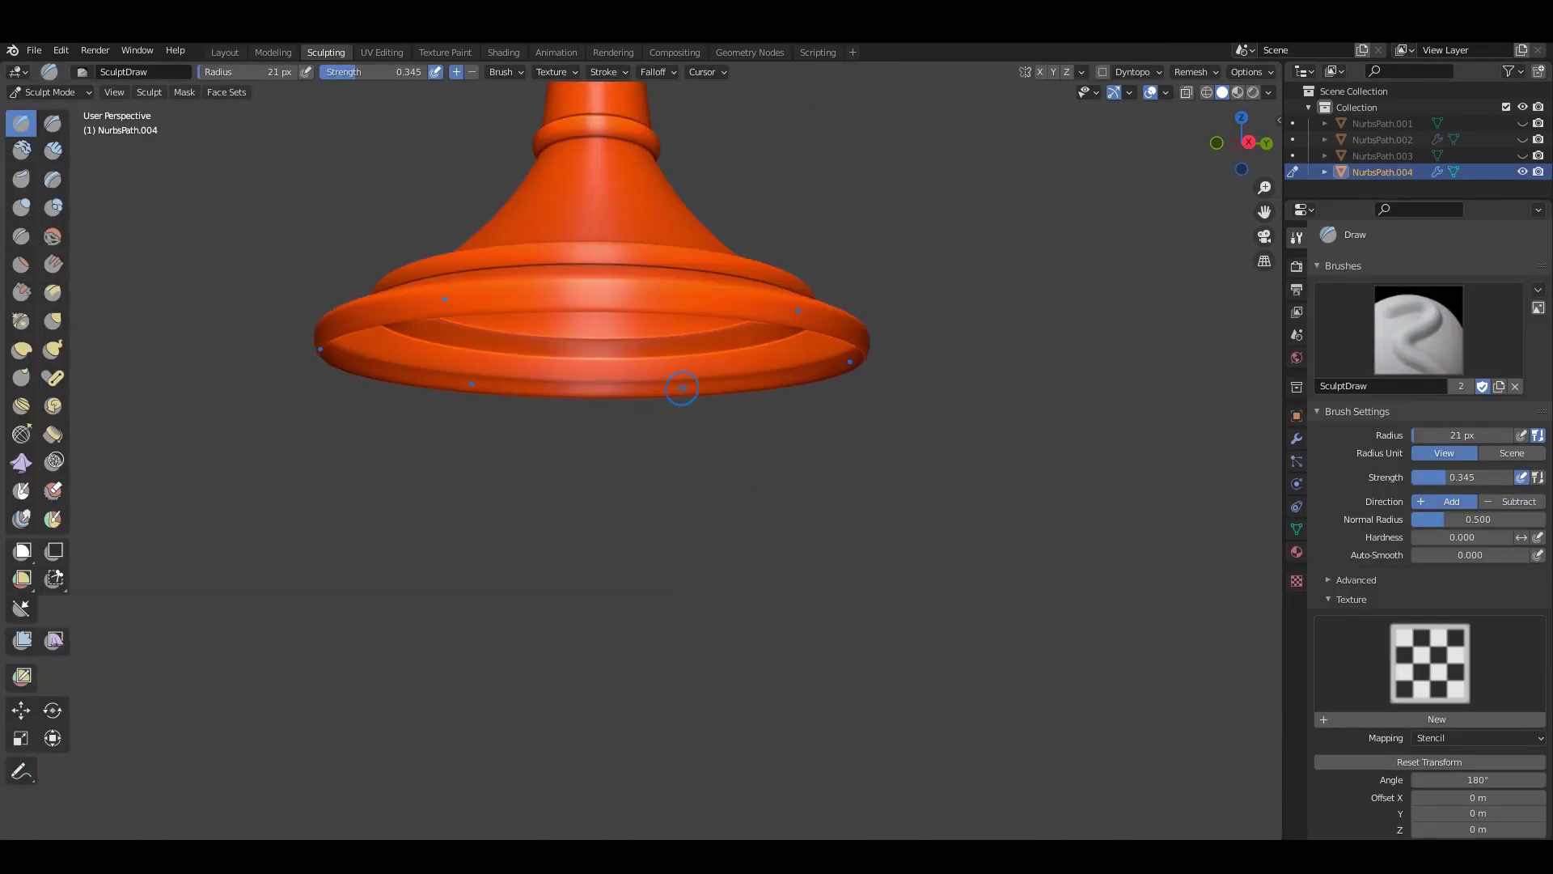
Switch to the Draw Sharp brush and orbit to look down on the base ring.
{"action": "scroll", "coordinate": [650, 354], "scroll_direction": "up", "scroll_amount": 6}
{"action": "middle_click_drag", "start_coordinate": [650, 353], "coordinate": [649, 354]}
{"action": "left_click", "coordinate": [53, 122]}
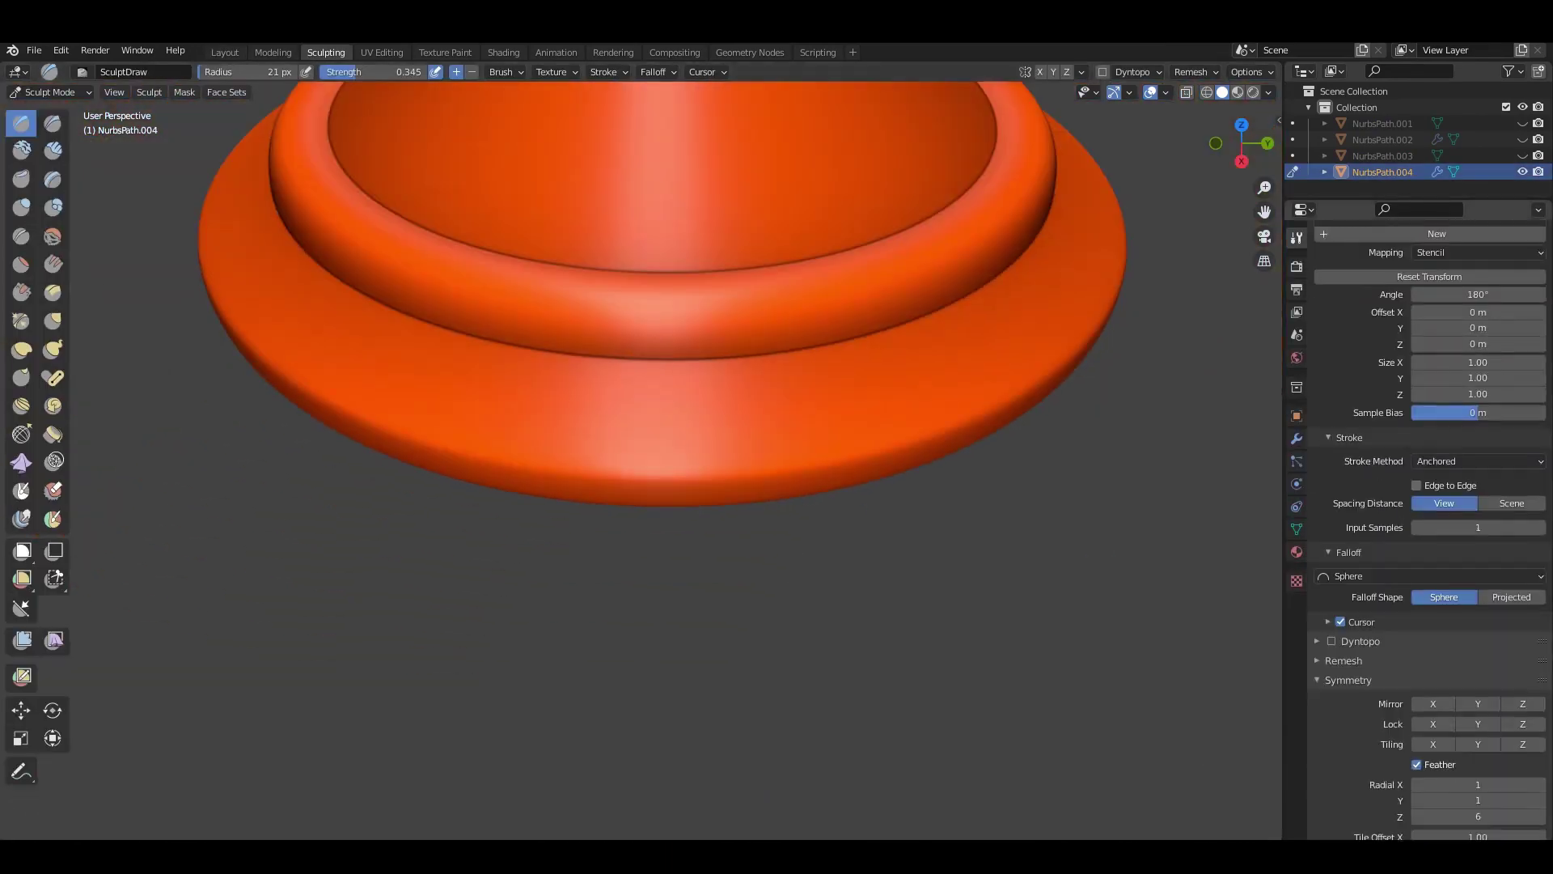
{"action": "scroll", "coordinate": [1429, 485], "scroll_direction": "down", "scroll_amount": 10}
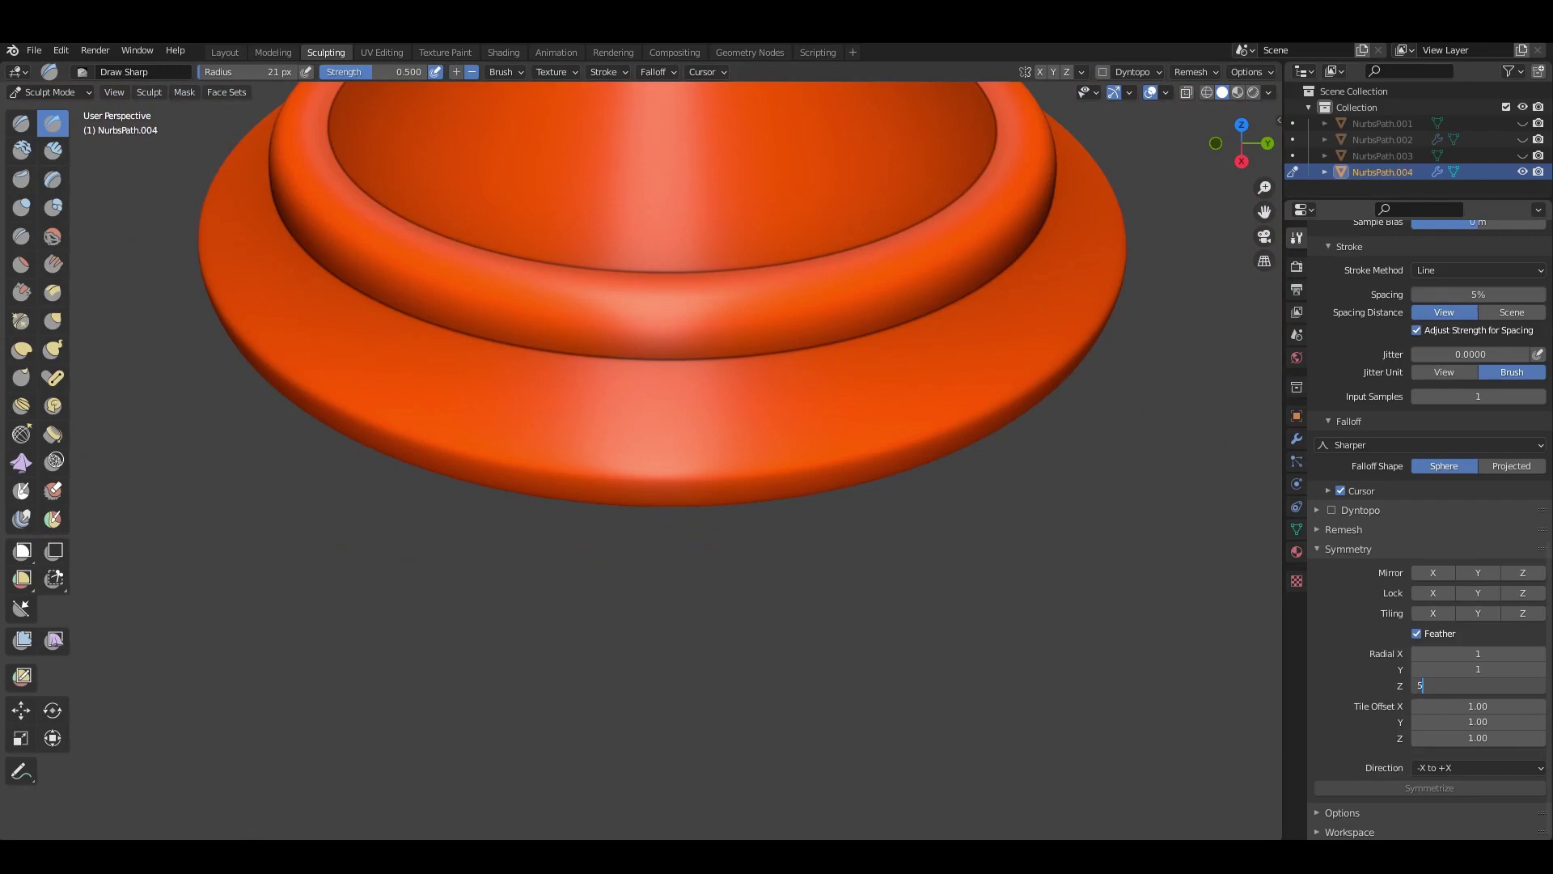
{"action": "scroll", "coordinate": [834, 382], "scroll_direction": "down", "scroll_amount": 4}
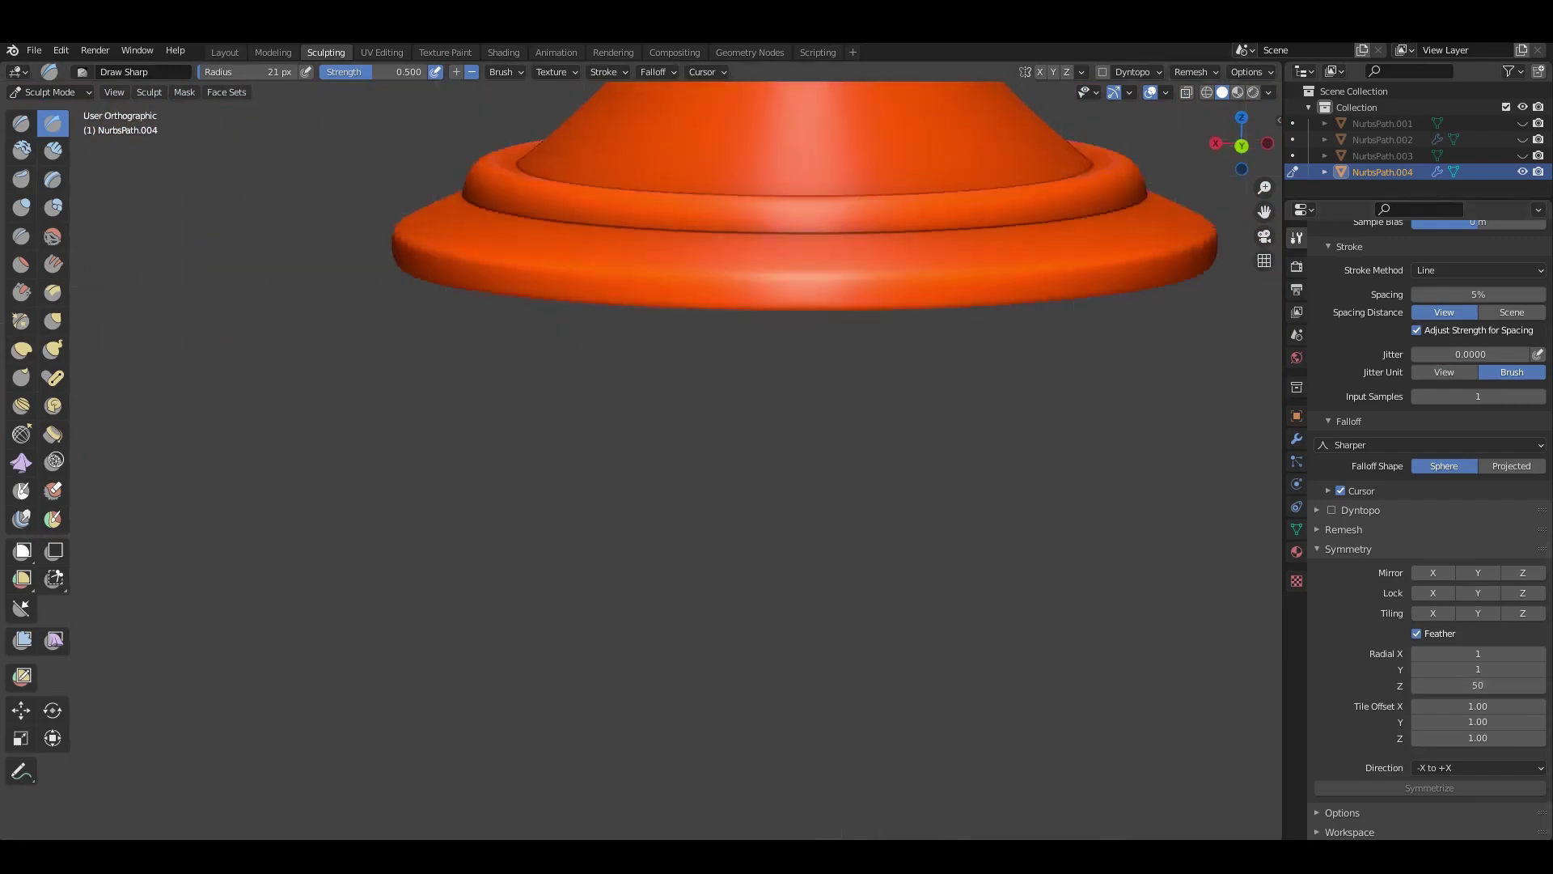
{"action": "middle_click_drag", "start_coordinate": [834, 383], "coordinate": [717, 322]}
{"action": "scroll", "coordinate": [716, 322], "scroll_direction": "up", "scroll_amount": 5}
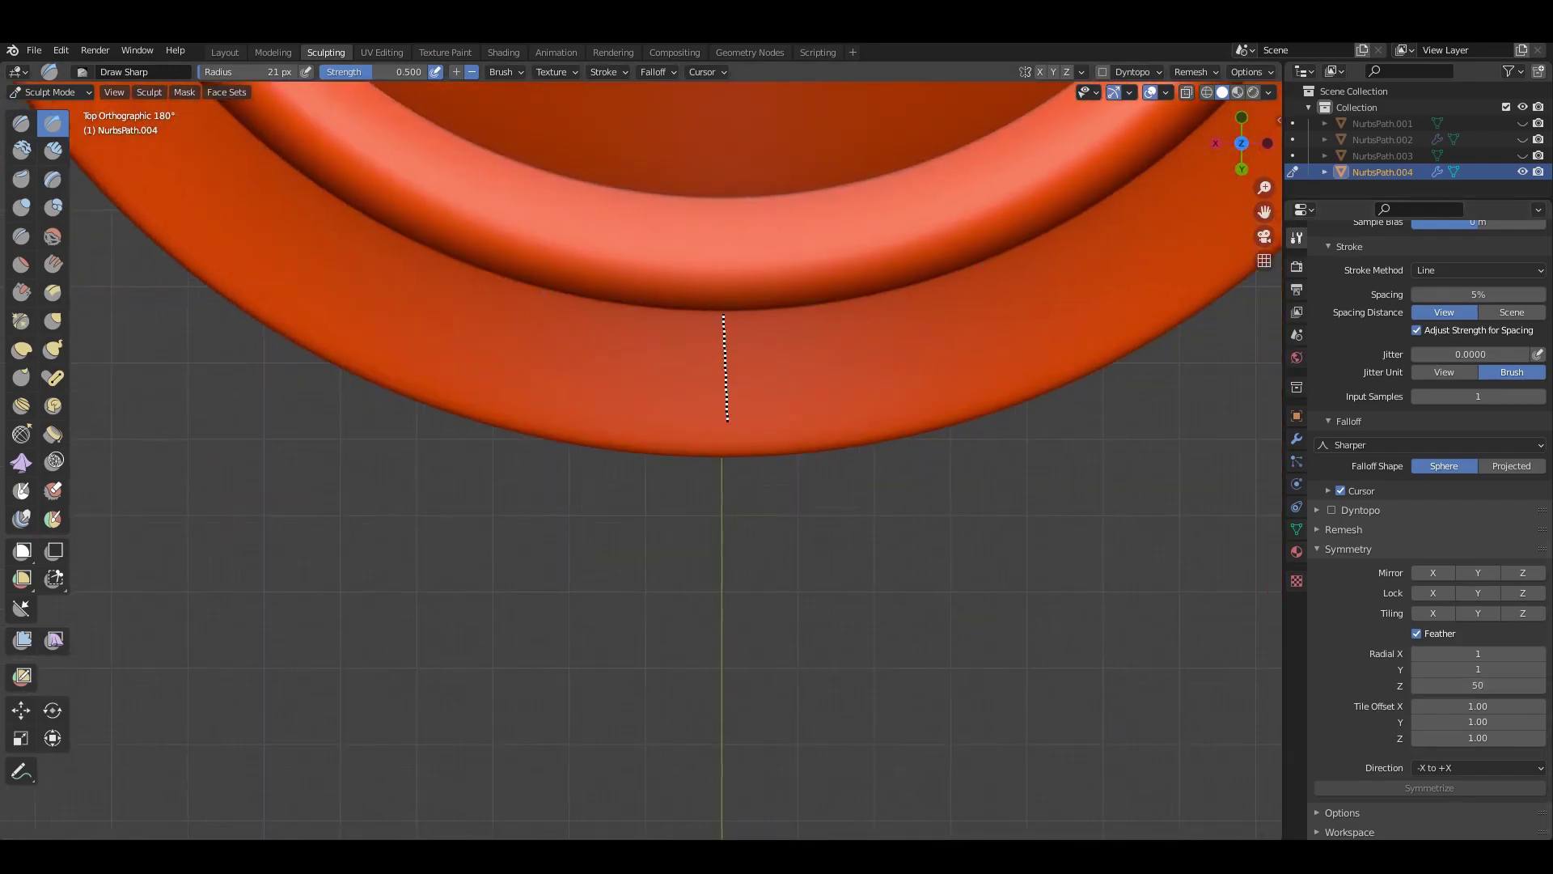
Try several radial groove strokes around the base ring, undoing each attempt.
{"action": "left_click_drag", "start_coordinate": [727, 497], "coordinate": [725, 503]}
{"action": "left_click_drag", "start_coordinate": [715, 349], "coordinate": [727, 501]}
{"action": "key", "text": "ctrl+z"}
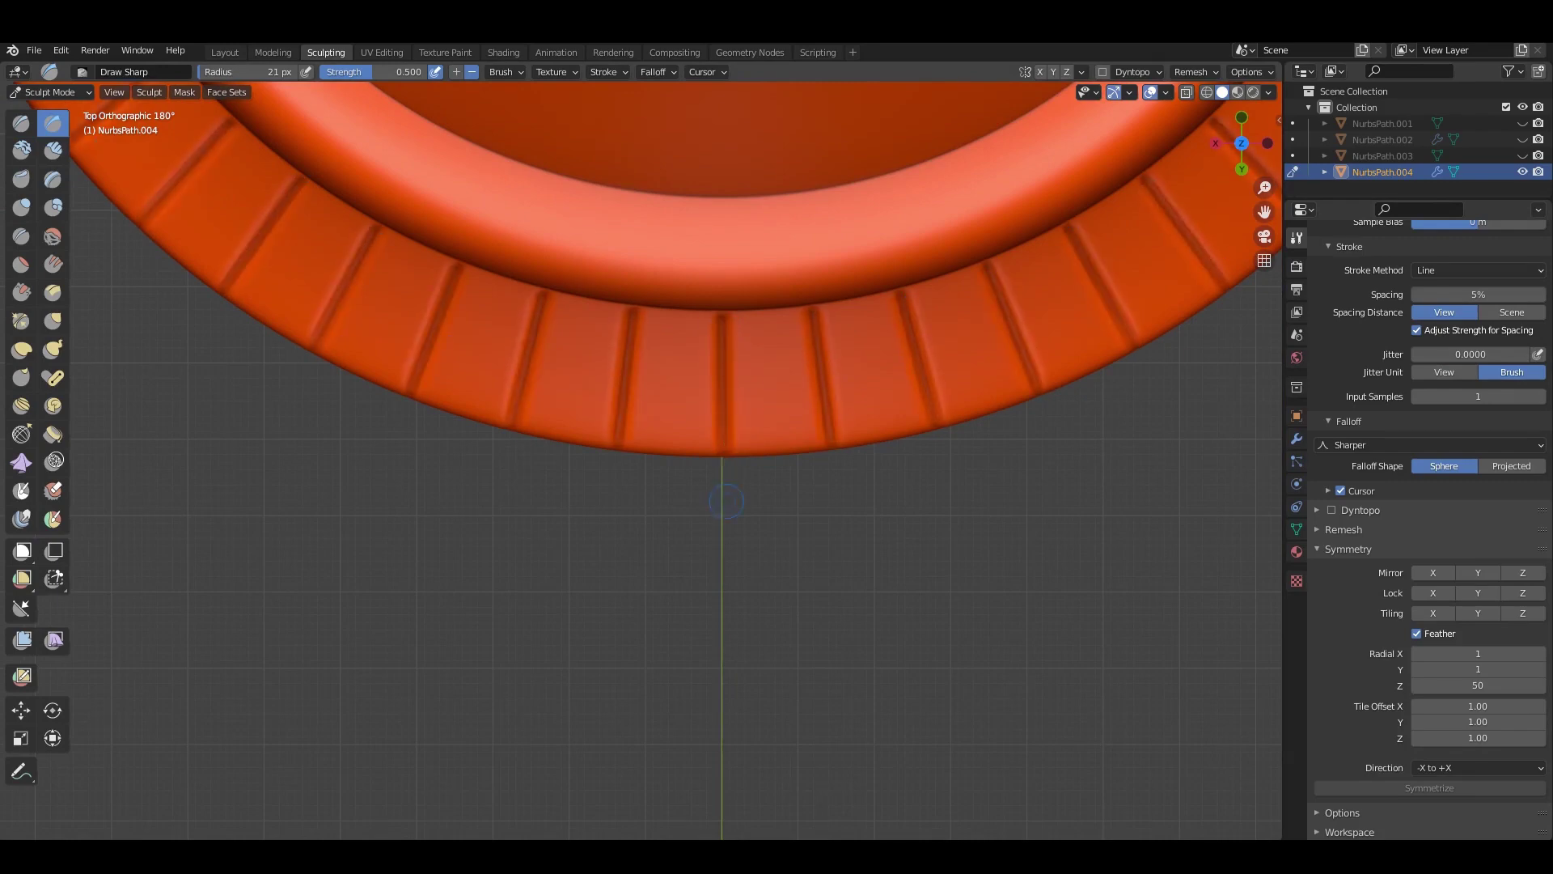
{"action": "left_click_drag", "start_coordinate": [734, 442], "coordinate": [723, 437]}
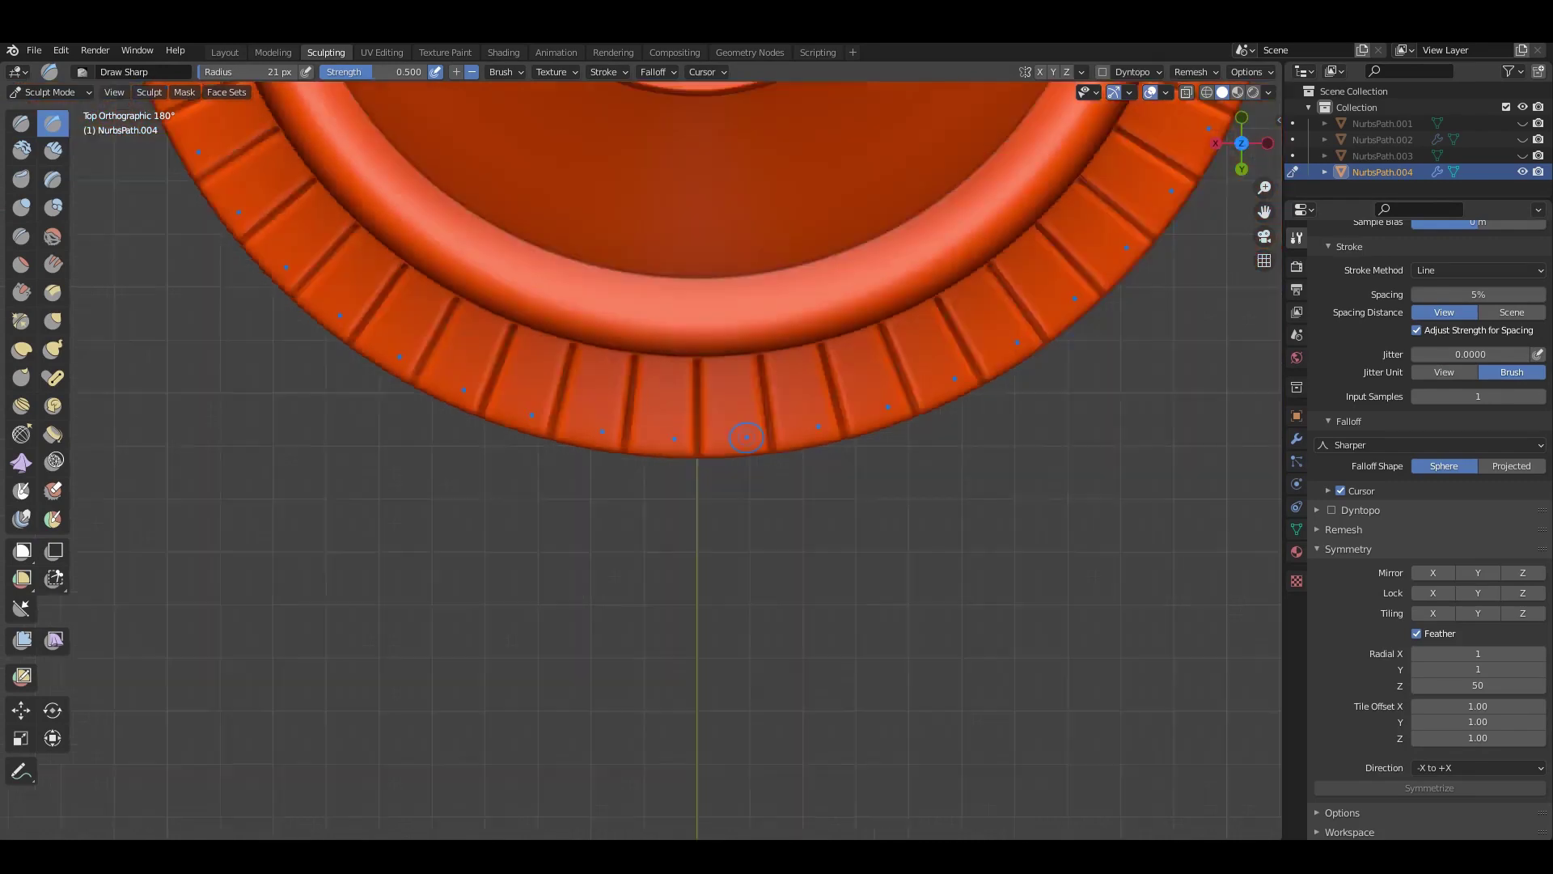
{"action": "mouse_move", "coordinate": [728, 432]}
{"action": "middle_mouse_down"}
{"action": "mouse_move", "coordinate": [721, 337]}
{"action": "mouse_move", "coordinate": [673, 452]}
{"action": "mouse_move", "coordinate": [629, 406]}
{"action": "middle_mouse_up"}
{"action": "scroll", "coordinate": [721, 337], "scroll_direction": "up", "scroll_amount": 2}
{"action": "key", "text": "ctrl+z"}
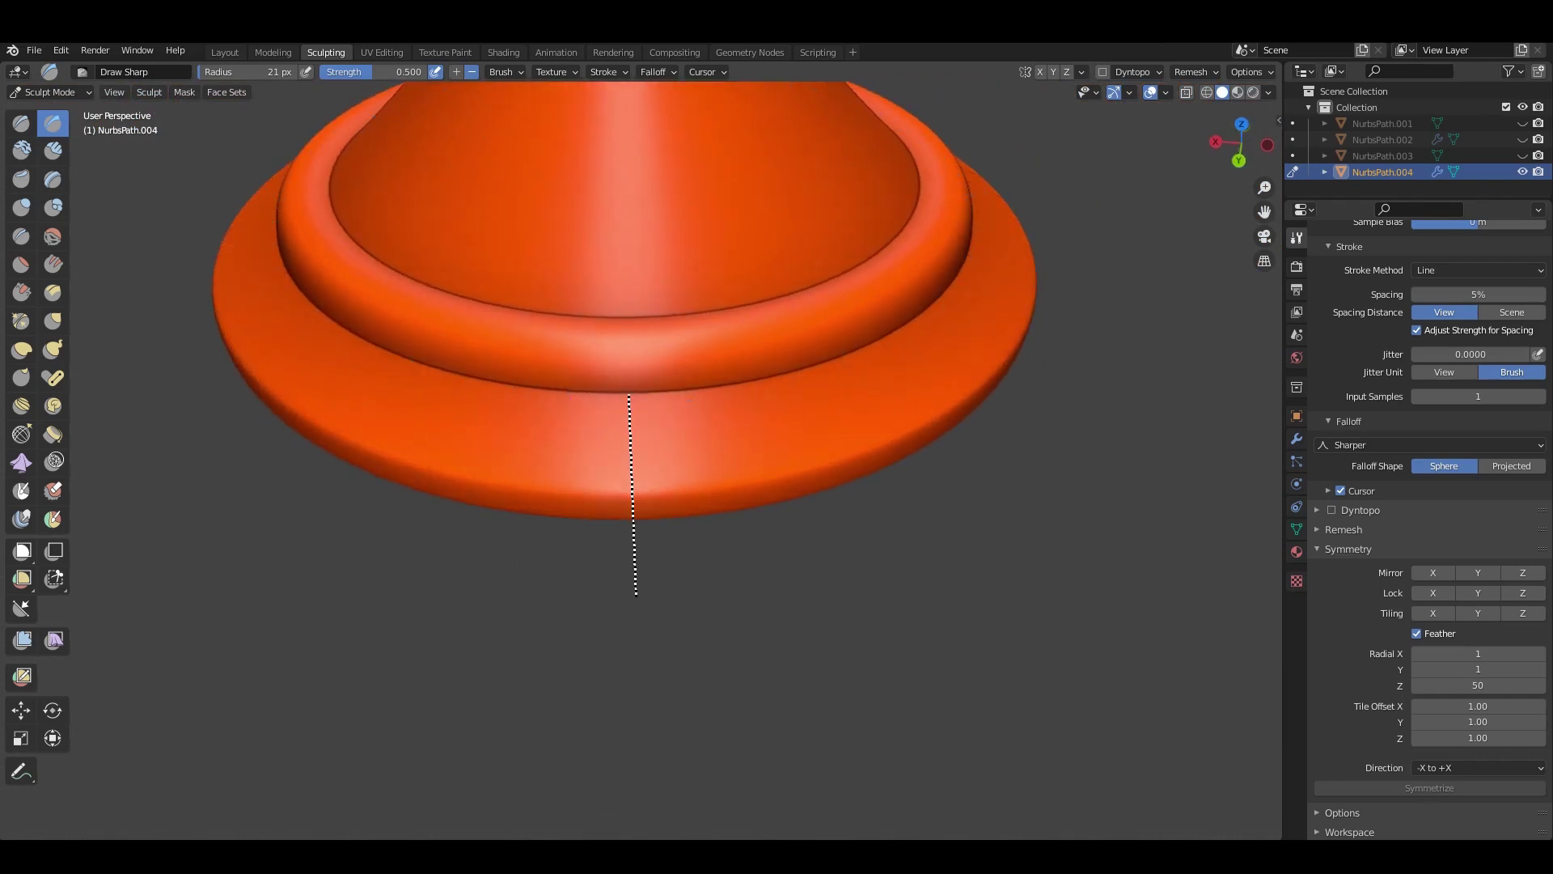
{"action": "left_click_drag", "start_coordinate": [636, 594], "coordinate": [632, 588]}
{"action": "key", "text": "ctrl+z"}
In a side-on orthographic view, carve 50-fold vertical grooves around the base's side edge.
{"action": "key", "text": "ctrl+KP_1"}
{"action": "scroll", "coordinate": [682, 392], "scroll_direction": "up", "scroll_amount": 2}
{"action": "scroll", "coordinate": [634, 391], "scroll_direction": "up", "scroll_amount": 3}
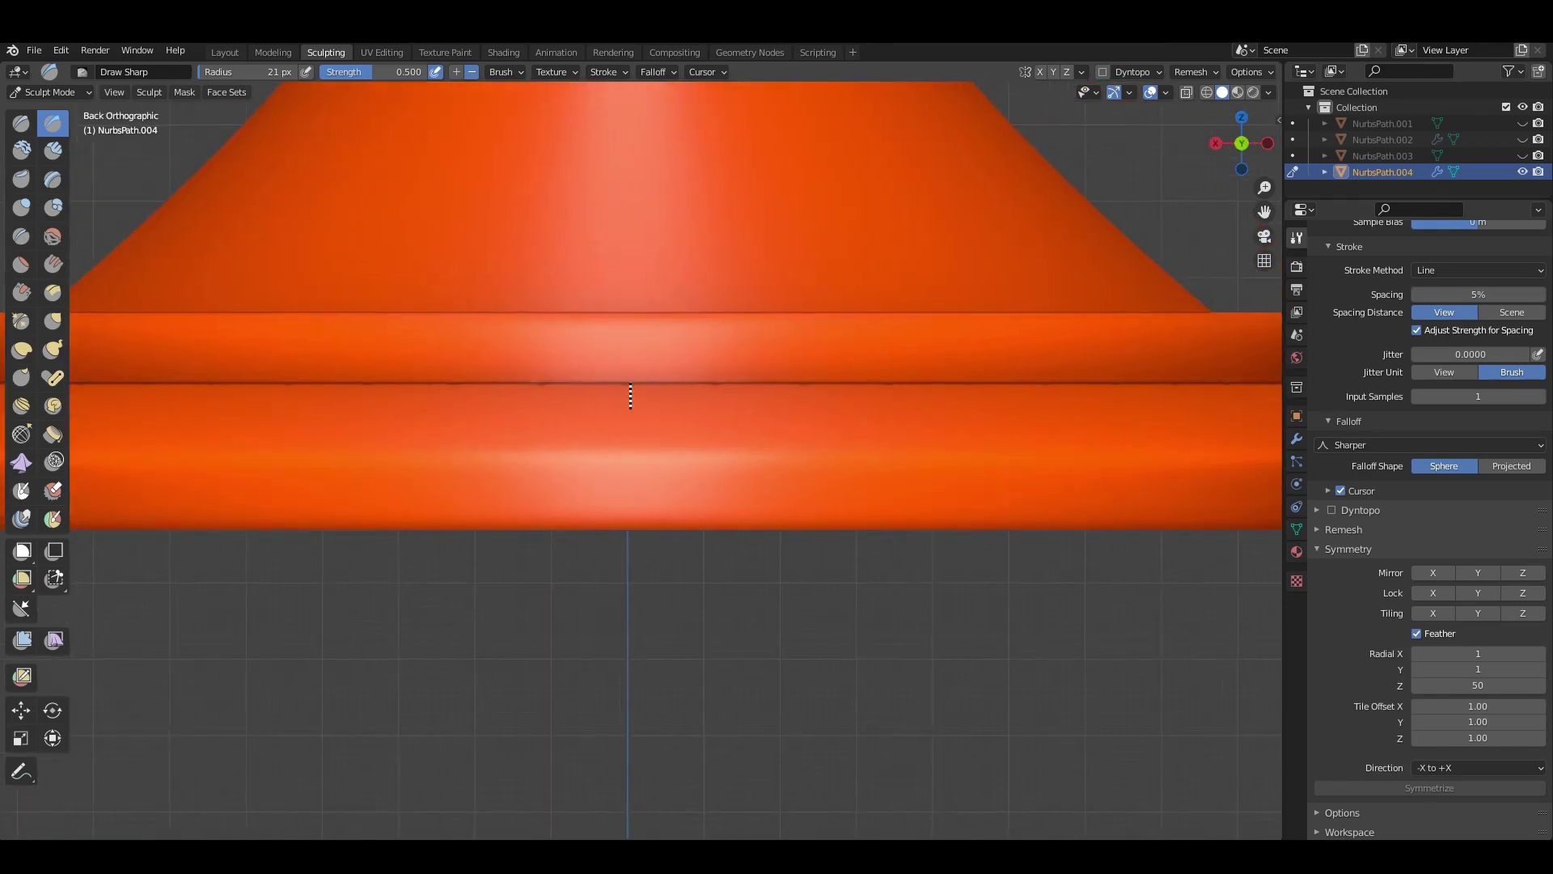
{"action": "mouse_move", "coordinate": [631, 578]}
{"action": "left_mouse_down"}
{"action": "mouse_move", "coordinate": [637, 408]}
{"action": "mouse_move", "coordinate": [622, 429]}
{"action": "mouse_move", "coordinate": [627, 555]}
{"action": "left_mouse_up"}
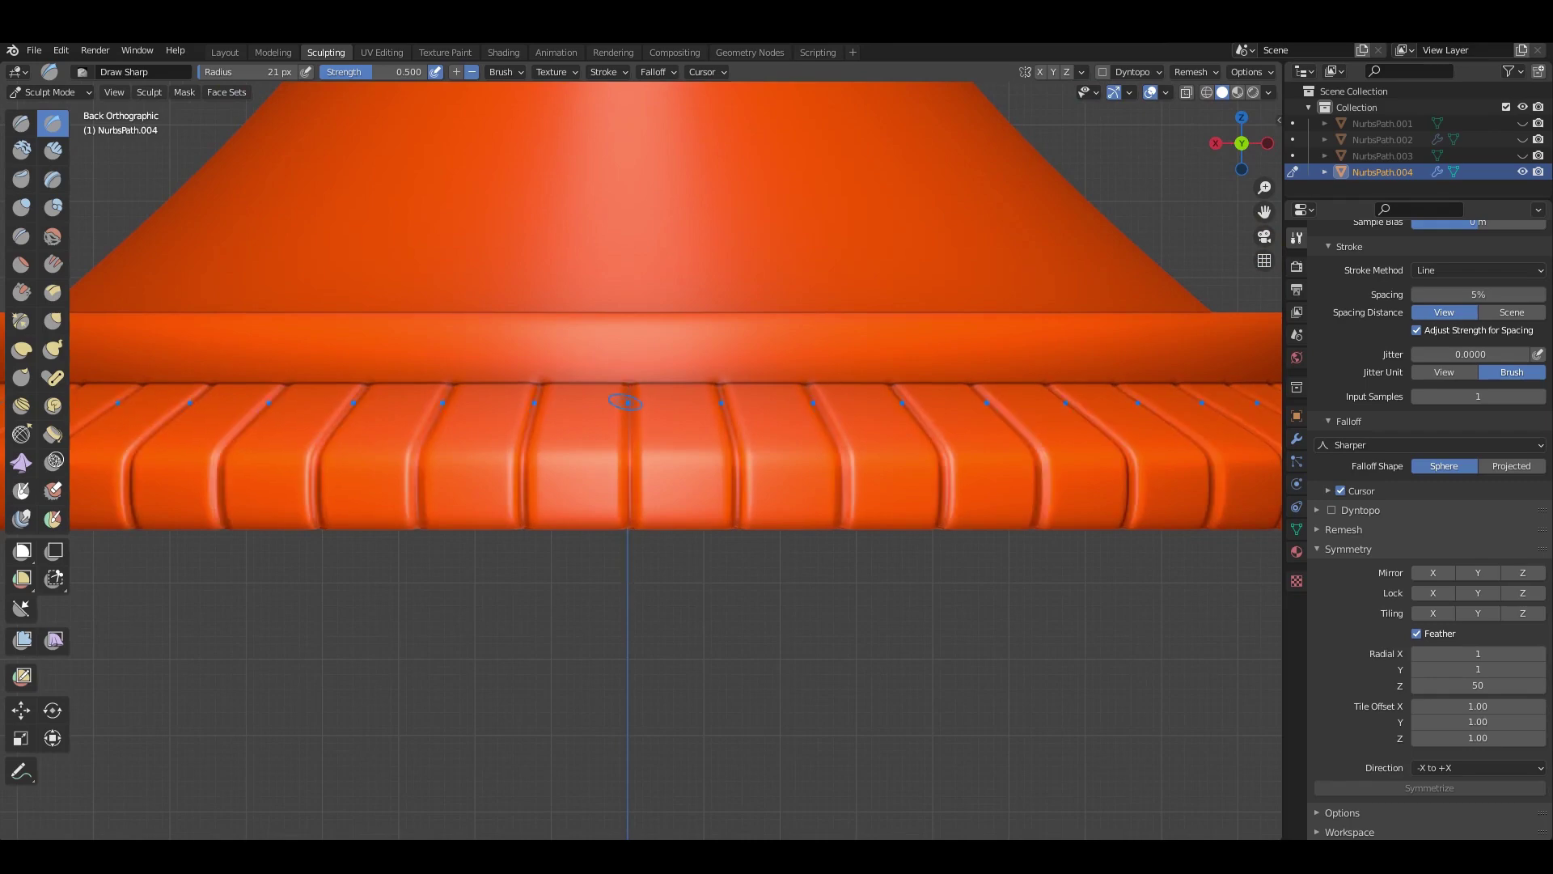
{"action": "scroll", "coordinate": [629, 590], "scroll_direction": "down", "scroll_amount": 5}
{"action": "mouse_move", "coordinate": [628, 566]}
{"action": "middle_mouse_down"}
{"action": "mouse_move", "coordinate": [635, 442]}
{"action": "mouse_move", "coordinate": [595, 418]}
{"action": "middle_mouse_up"}
{"action": "scroll", "coordinate": [627, 485], "scroll_direction": "up", "scroll_amount": 5}
{"action": "scroll", "coordinate": [627, 483], "scroll_direction": "up", "scroll_amount": 3}
{"action": "scroll", "coordinate": [629, 483], "scroll_direction": "down", "scroll_amount": 3}
{"action": "scroll", "coordinate": [631, 453], "scroll_direction": "up", "scroll_amount": 3}
{"action": "scroll", "coordinate": [632, 445], "scroll_direction": "down", "scroll_amount": 2}
{"action": "scroll", "coordinate": [595, 418], "scroll_direction": "up", "scroll_amount": 1}
{"action": "type", "text": "20"}
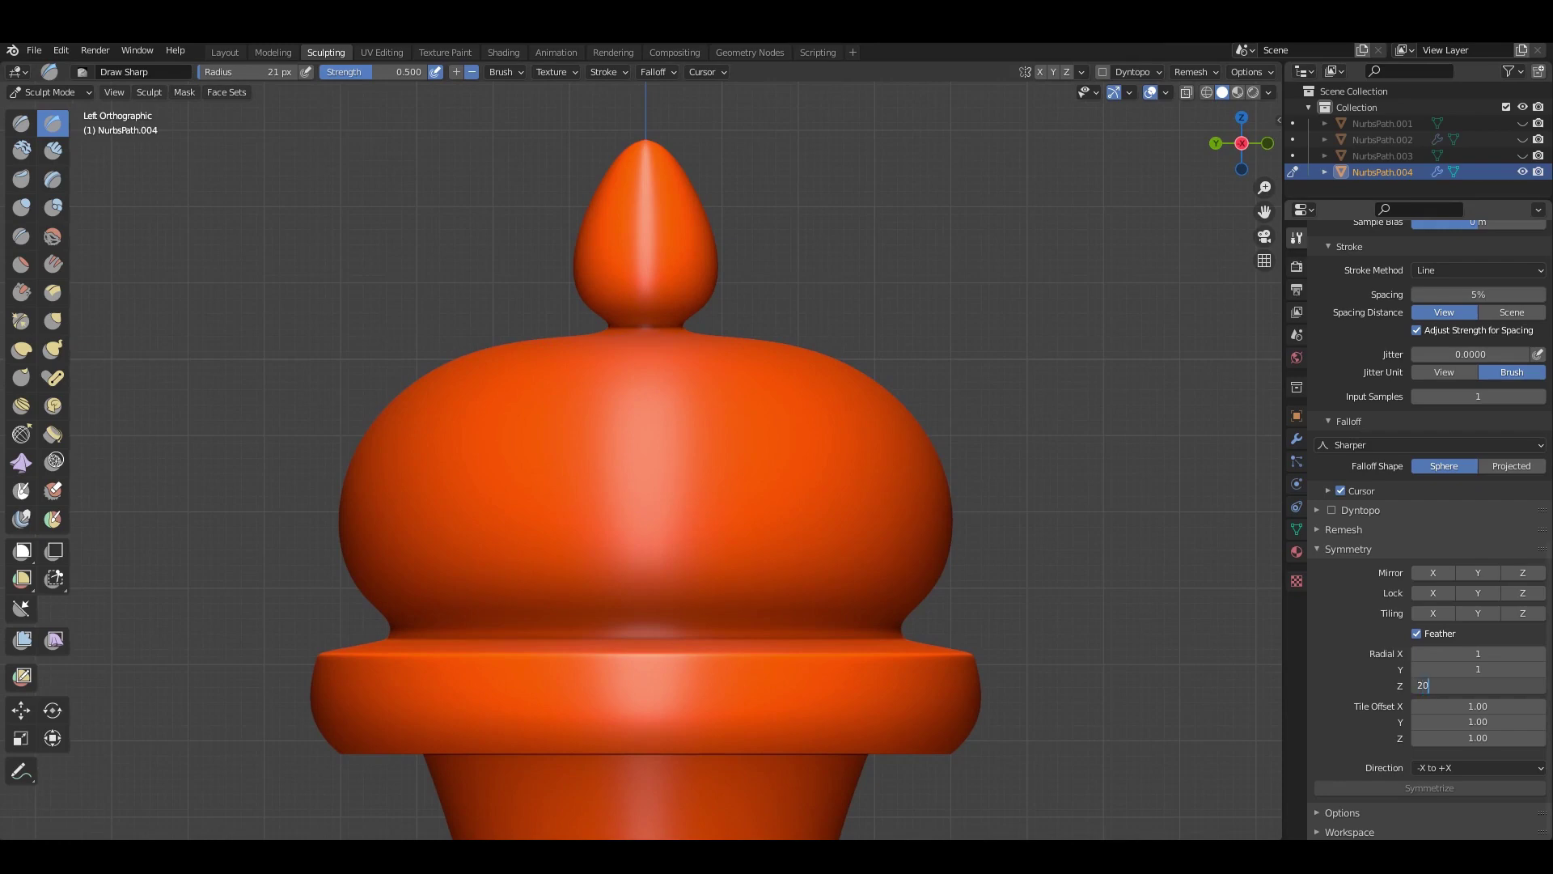
Set radial symmetry to 20 and carve crossing diagonal grooves into a diamond lattice on the dome.
{"action": "key", "text": "Return"}
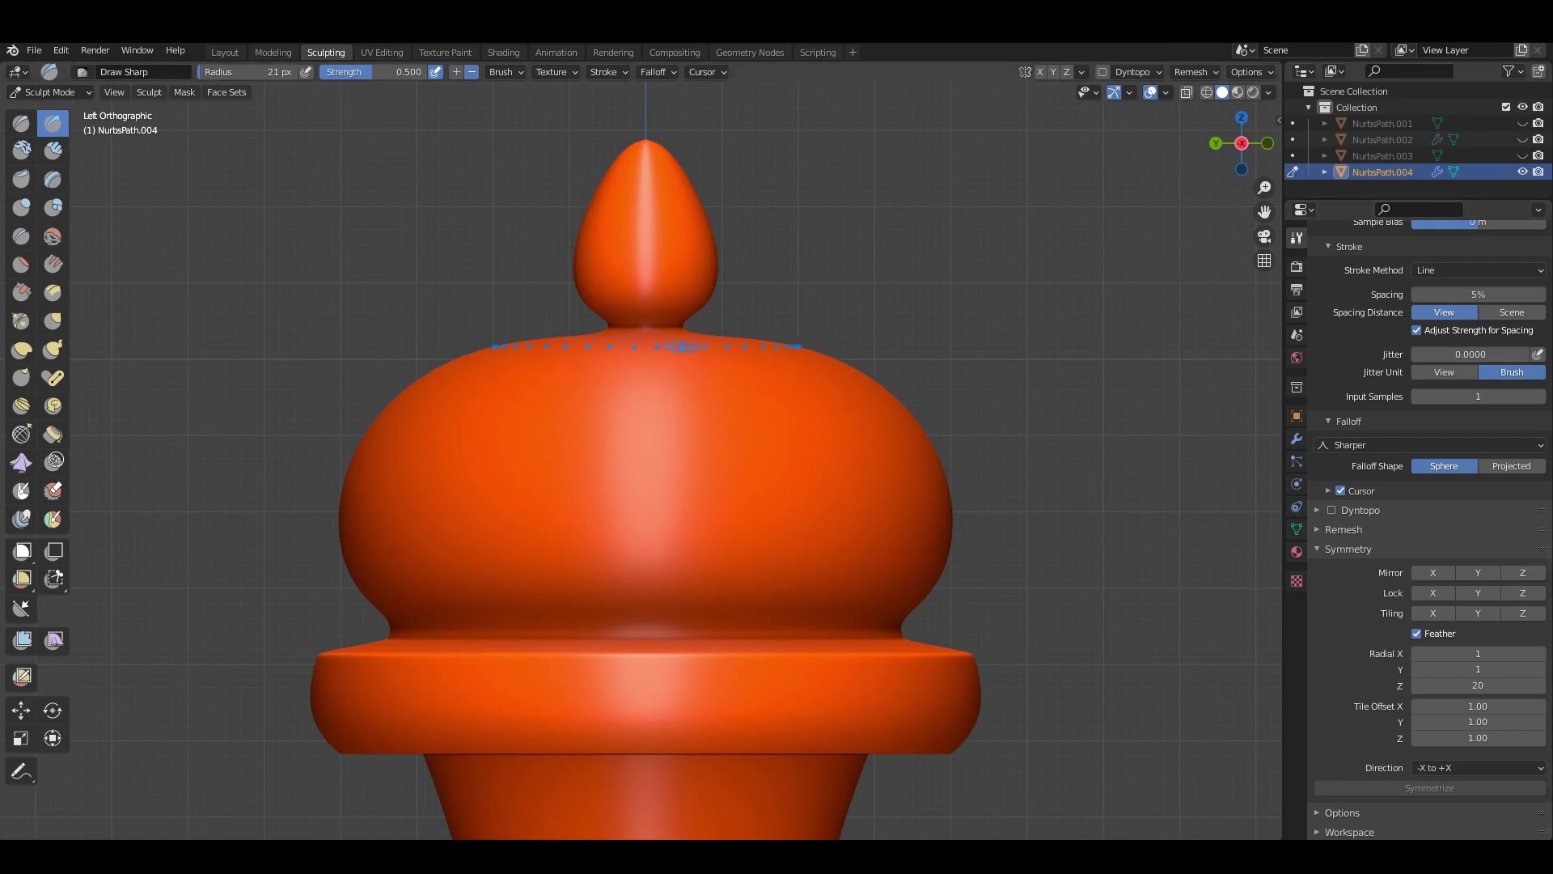
{"action": "scroll", "coordinate": [645, 332], "scroll_direction": "down", "scroll_amount": 2}
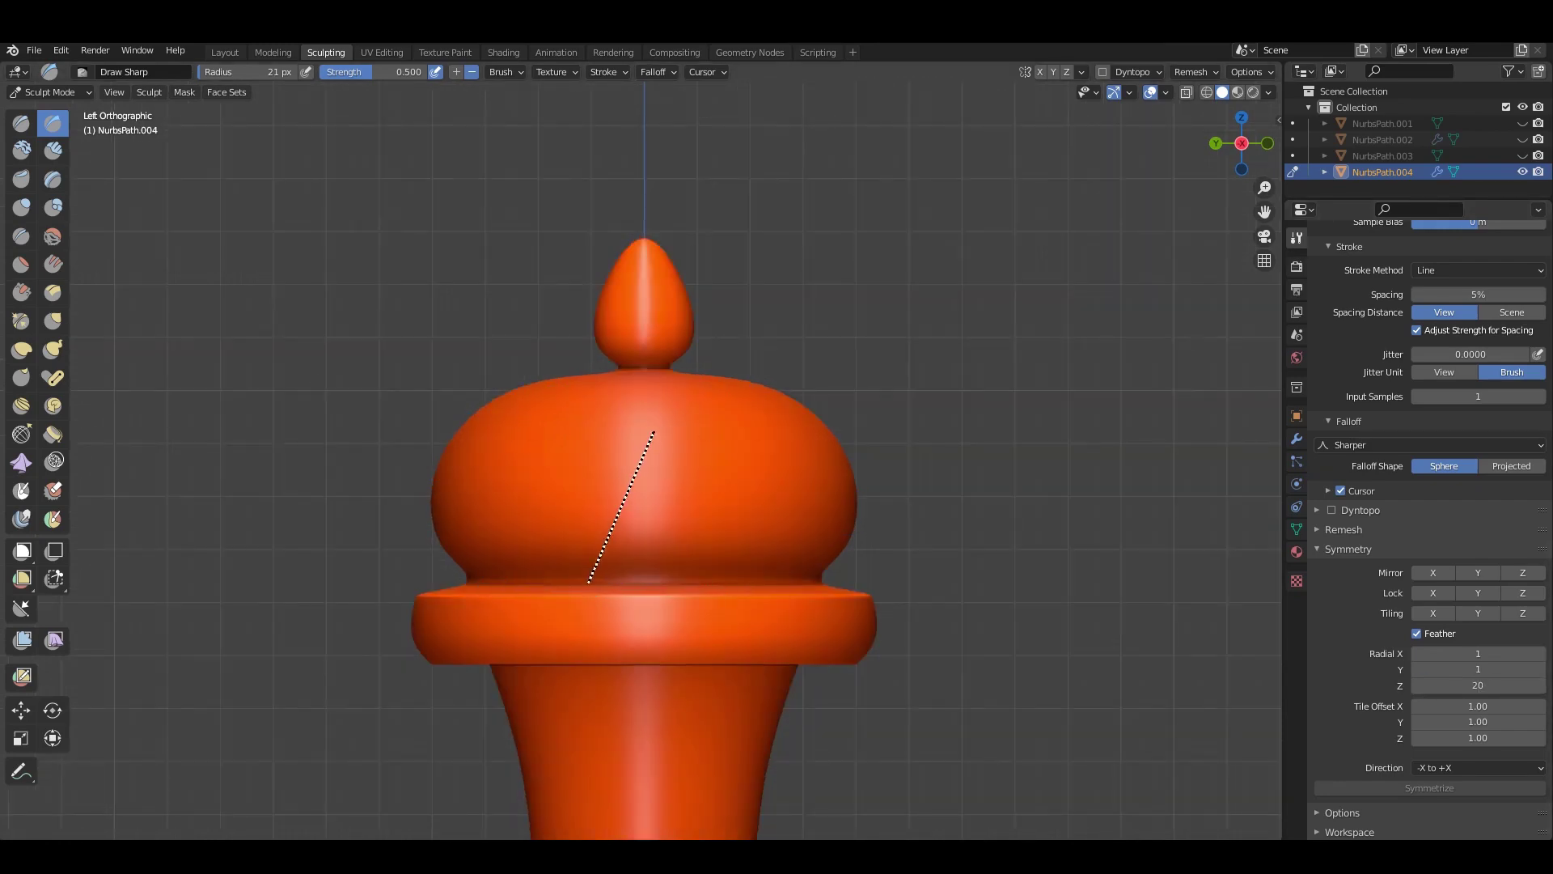
{"action": "left_click_drag", "start_coordinate": [638, 377], "coordinate": [641, 372]}
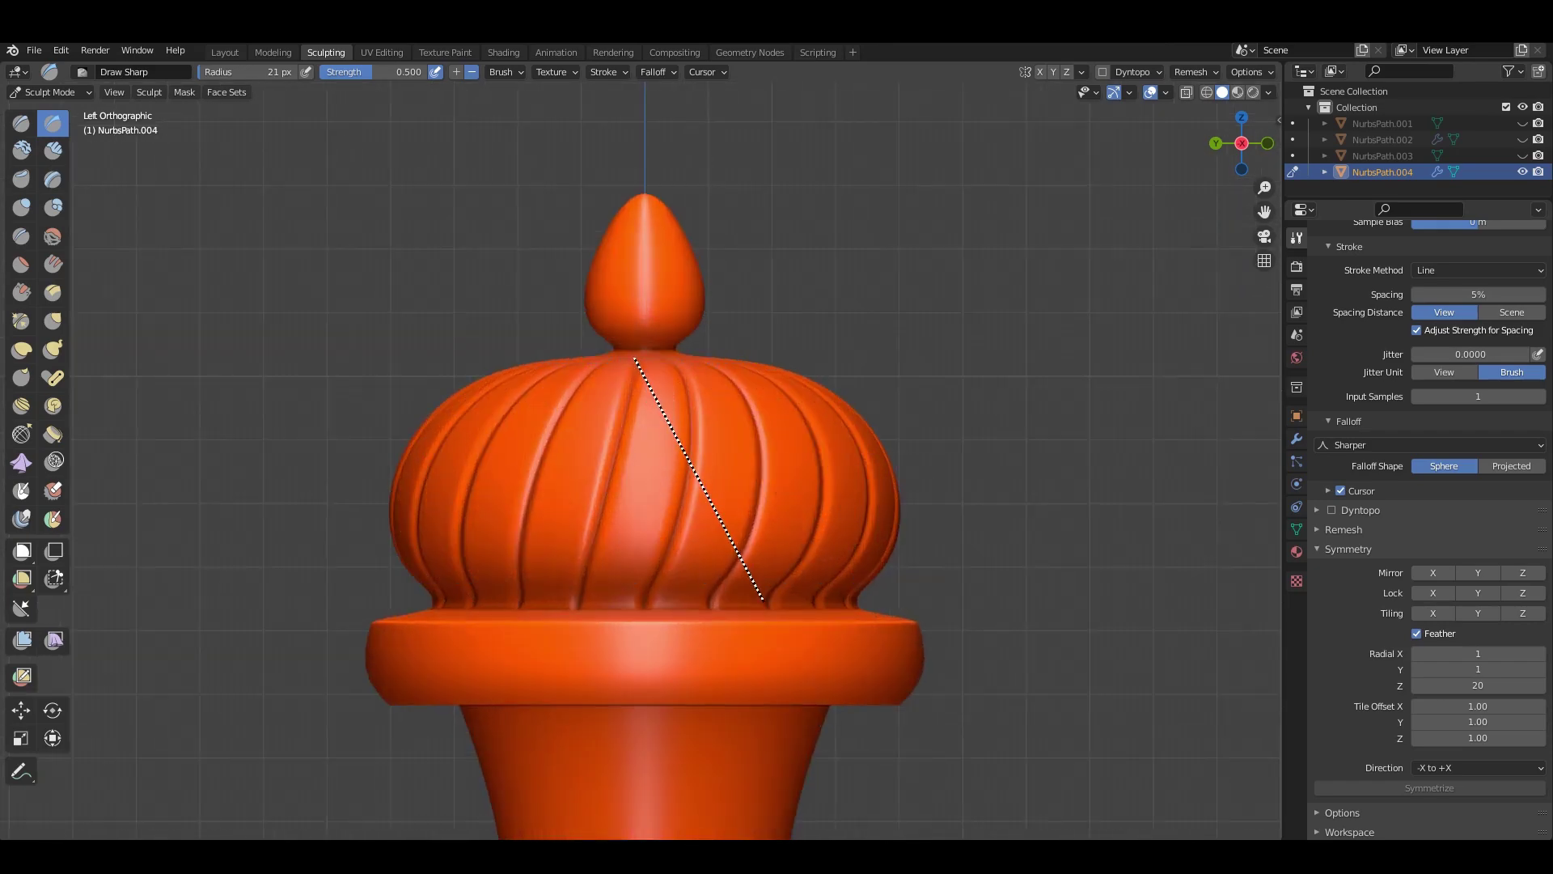
{"action": "left_click_drag", "start_coordinate": [635, 358], "coordinate": [767, 603]}
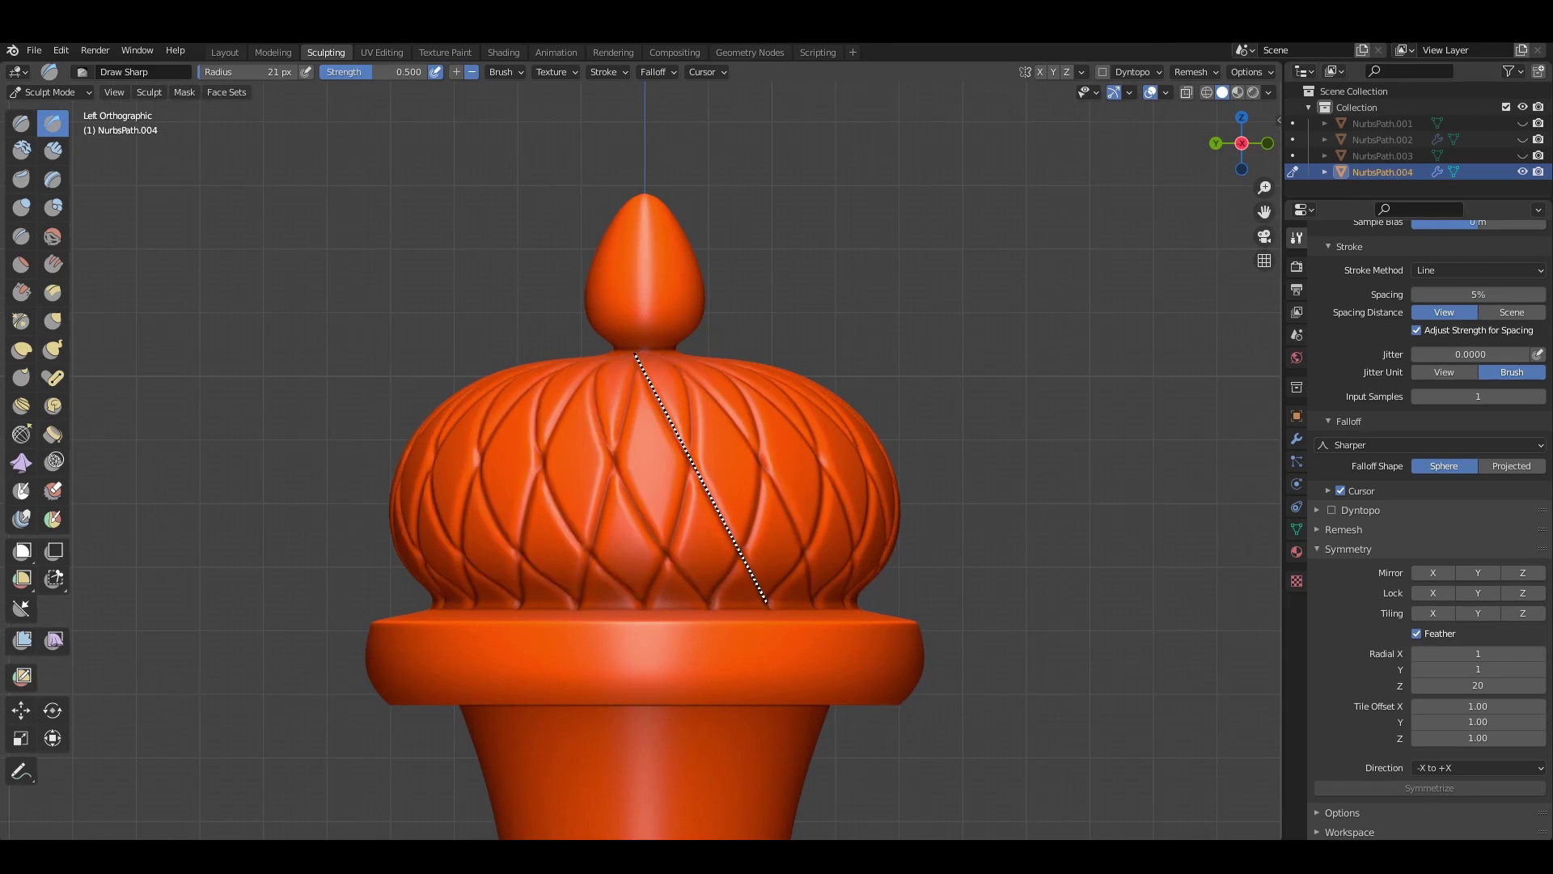
{"action": "left_click_drag", "start_coordinate": [635, 354], "coordinate": [767, 603]}
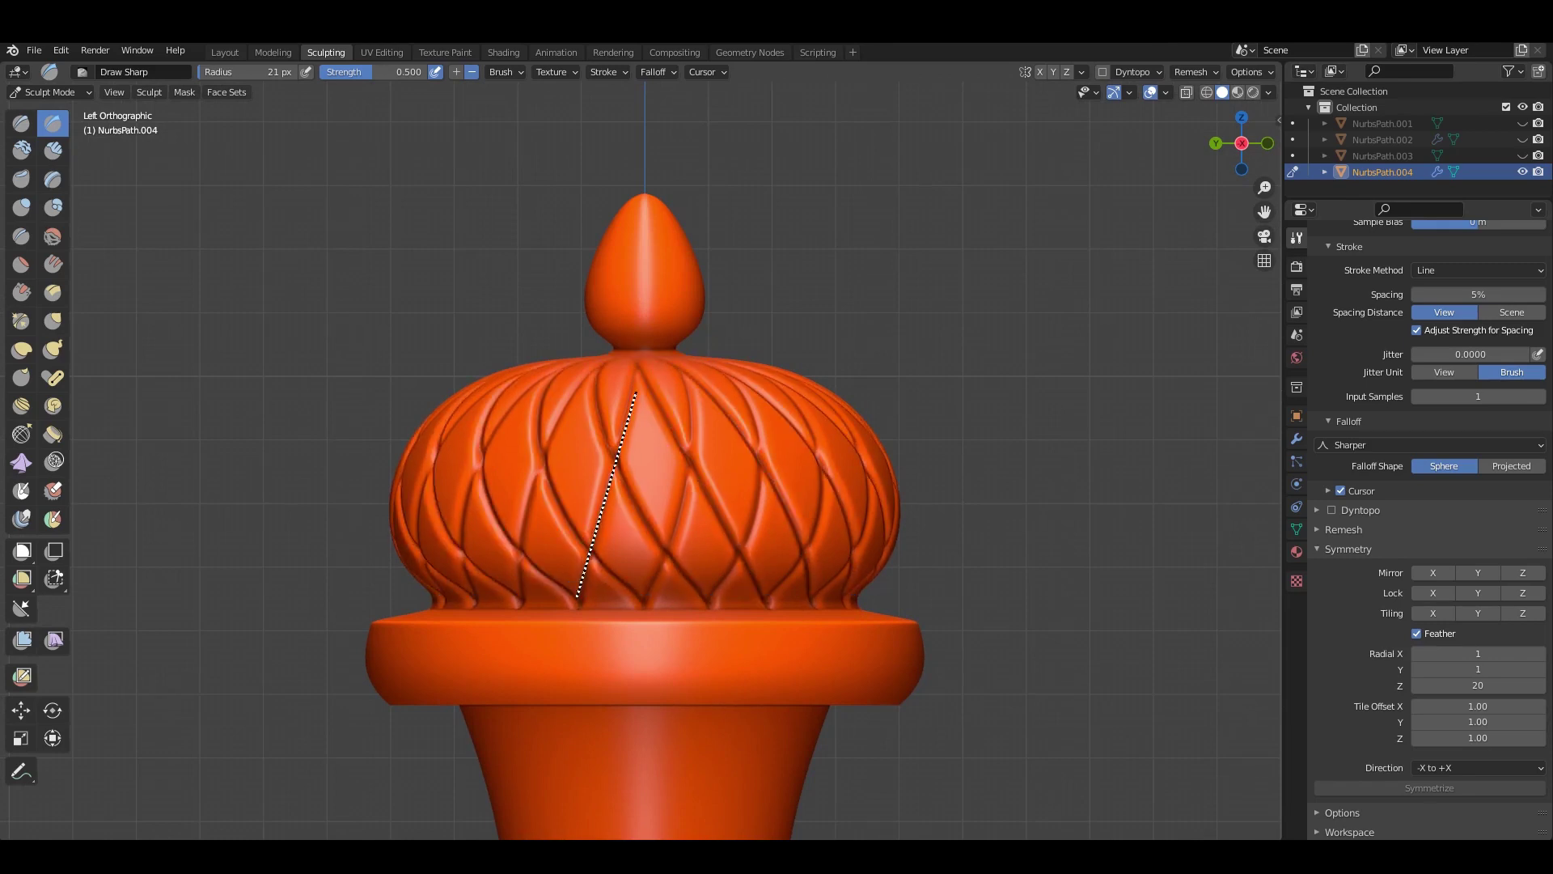
{"action": "scroll", "coordinate": [577, 597], "scroll_direction": "down", "scroll_amount": 3}
In front view, carve vertical fluting grooves down the finial.
{"action": "mouse_move", "coordinate": [577, 596]}
{"action": "middle_mouse_down"}
{"action": "mouse_move", "coordinate": [732, 349]}
{"action": "mouse_move", "coordinate": [665, 442]}
{"action": "mouse_move", "coordinate": [643, 386]}
{"action": "middle_mouse_up"}
{"action": "scroll", "coordinate": [665, 442], "scroll_direction": "up", "scroll_amount": 4}
{"action": "scroll", "coordinate": [644, 385], "scroll_direction": "up", "scroll_amount": 2}
{"action": "middle_click_drag", "start_coordinate": [675, 488], "coordinate": [674, 364]}
{"action": "scroll", "coordinate": [675, 364], "scroll_direction": "down", "scroll_amount": 3}
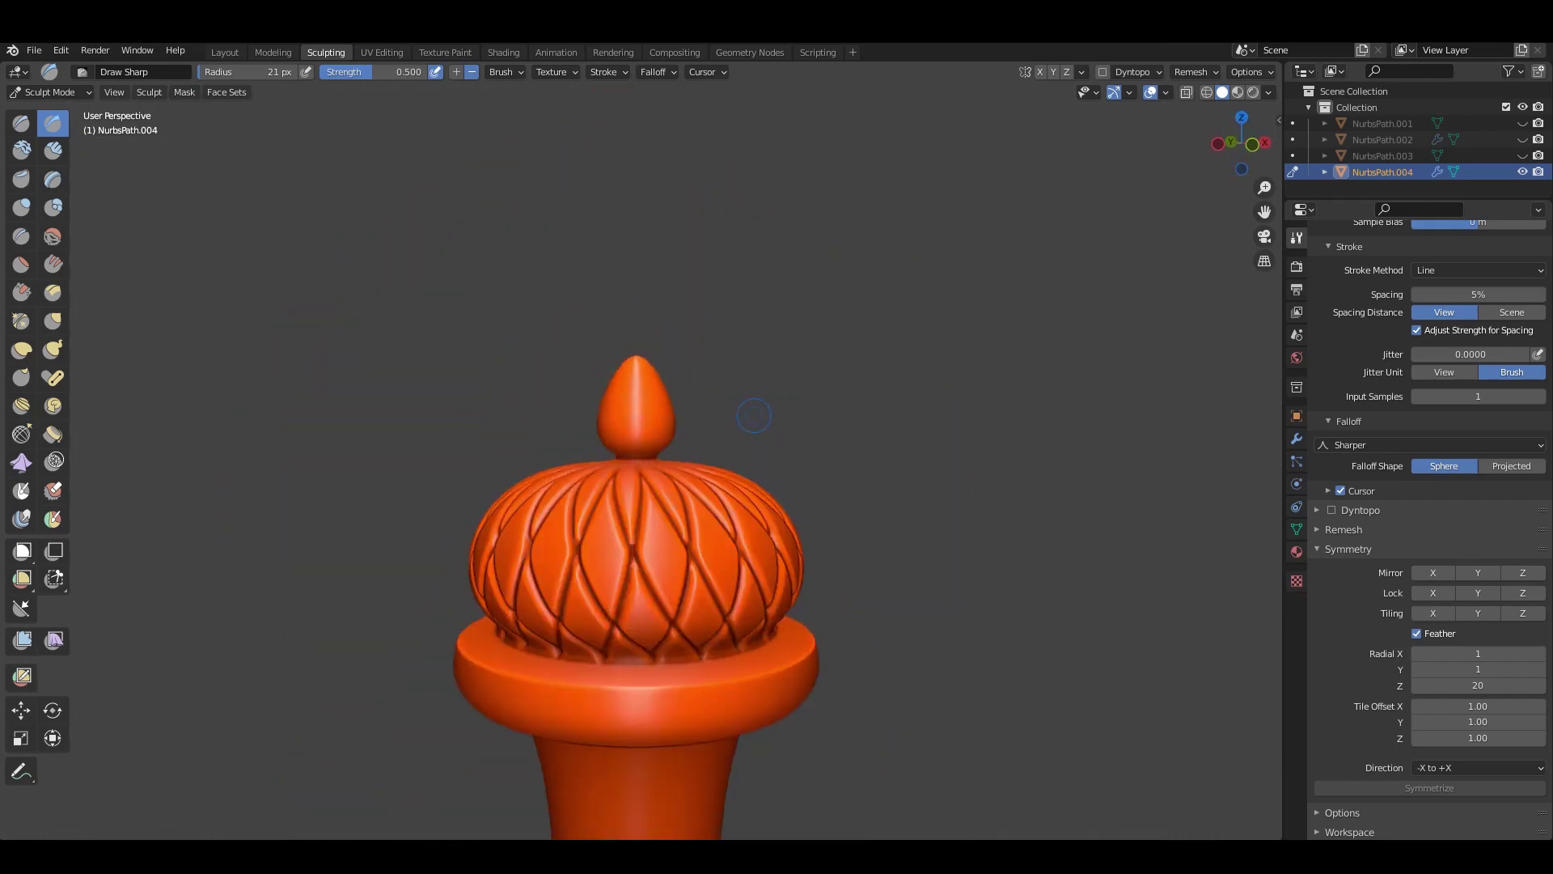
{"action": "scroll", "coordinate": [675, 364], "scroll_direction": "down", "scroll_amount": 3}
{"action": "scroll", "coordinate": [675, 364], "scroll_direction": "up", "scroll_amount": 3}
{"action": "scroll", "coordinate": [675, 364], "scroll_direction": "up", "scroll_amount": 3}
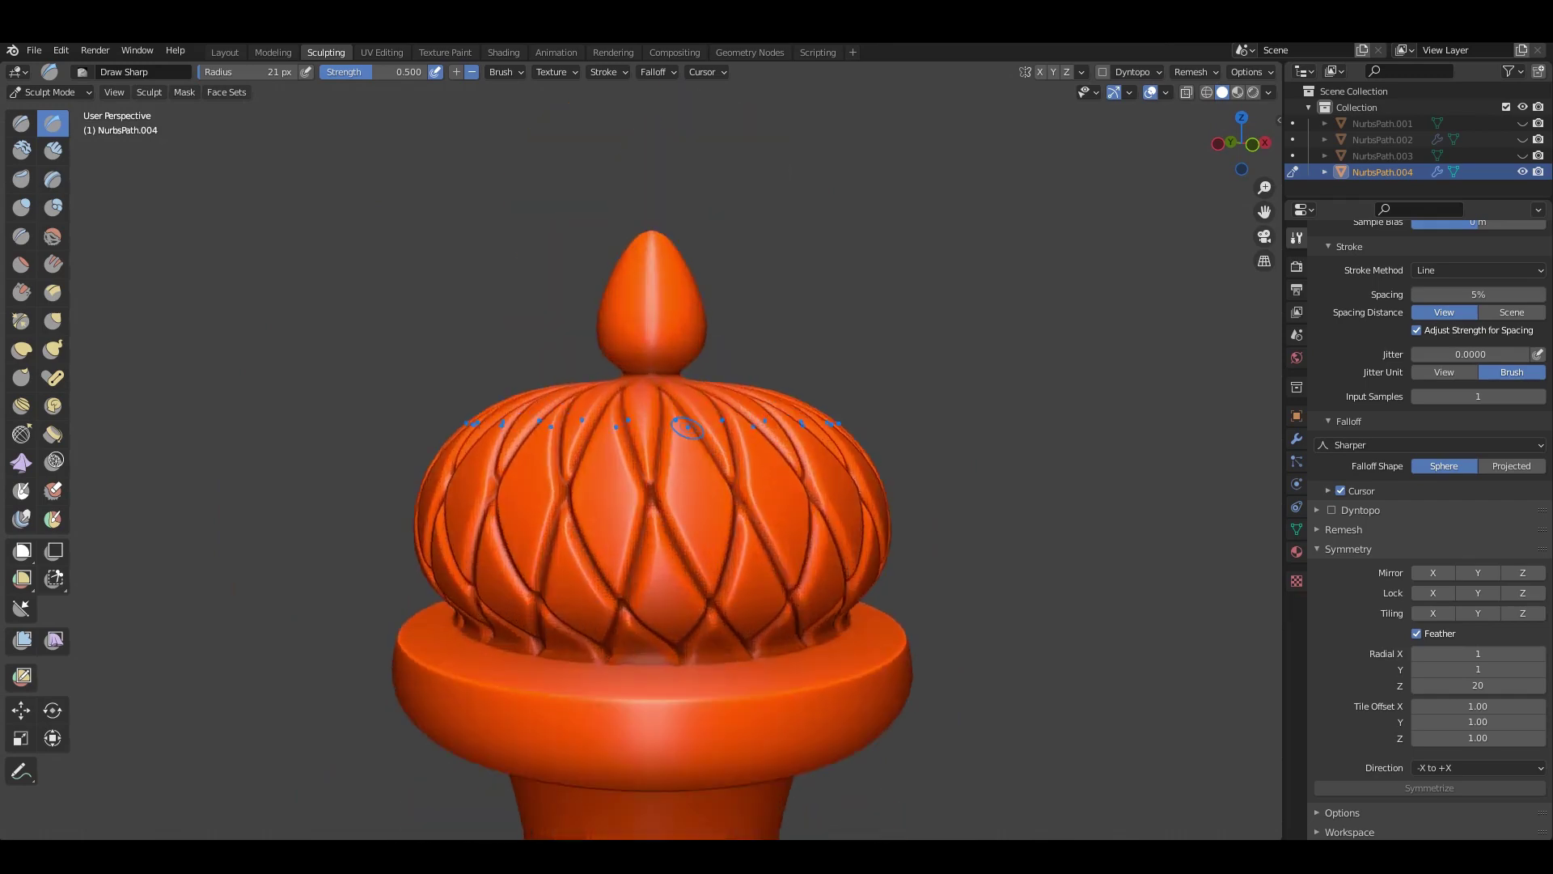
{"action": "scroll", "coordinate": [686, 423], "scroll_direction": "up", "scroll_amount": 3}
{"action": "key", "text": "KP_1"}
{"action": "scroll", "coordinate": [711, 478], "scroll_direction": "up", "scroll_amount": 2}
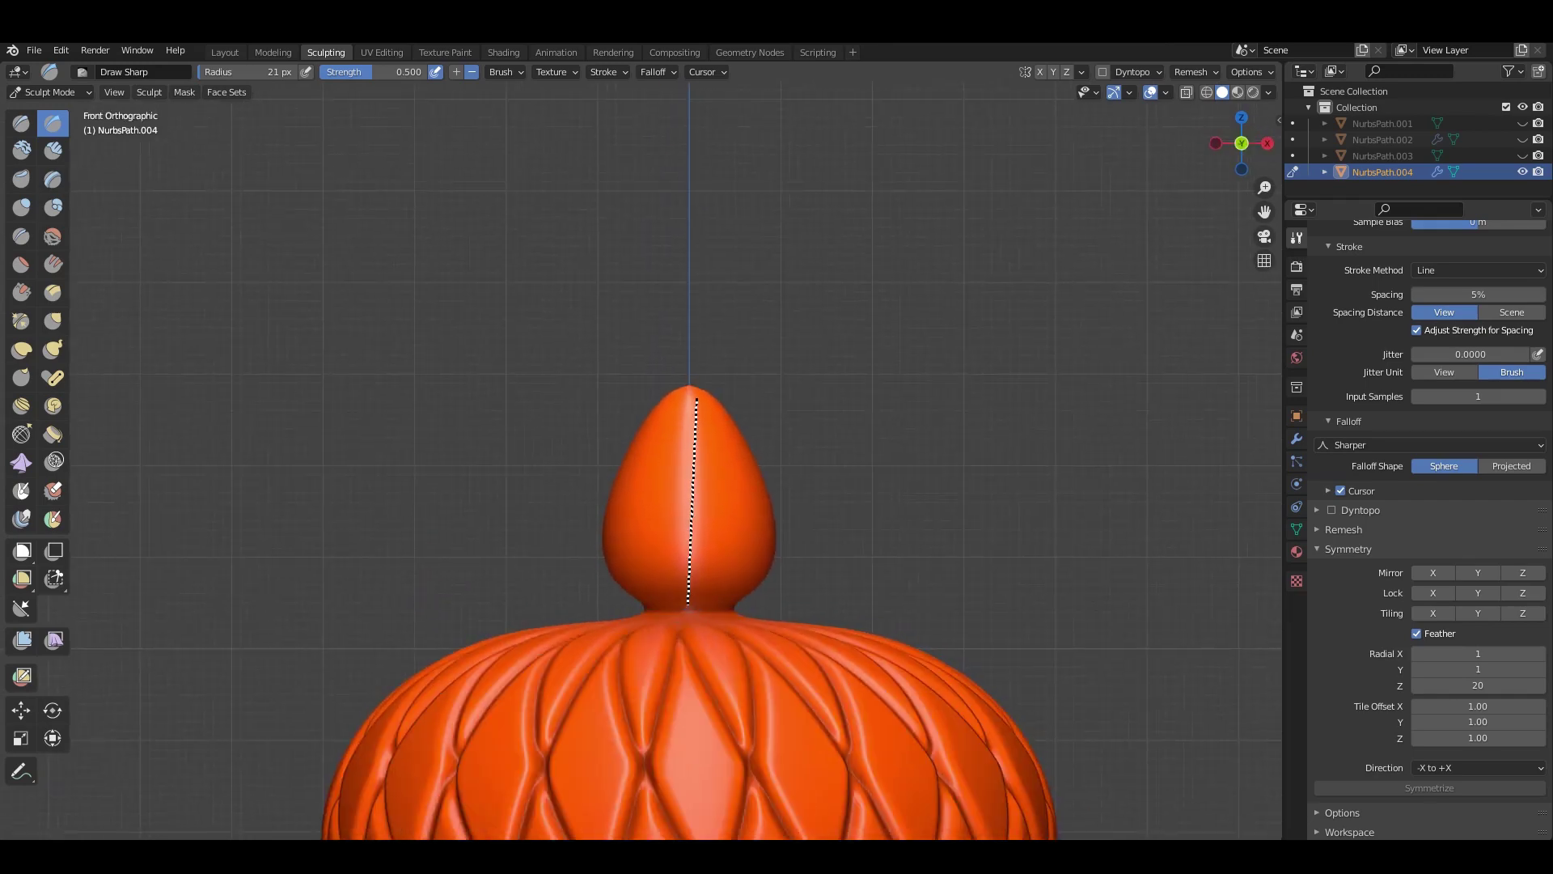
{"action": "scroll", "coordinate": [689, 603], "scroll_direction": "down", "scroll_amount": 3}
{"action": "middle_click_drag", "start_coordinate": [689, 486], "coordinate": [664, 550]}
{"action": "scroll", "coordinate": [664, 486], "scroll_direction": "up", "scroll_amount": 3}
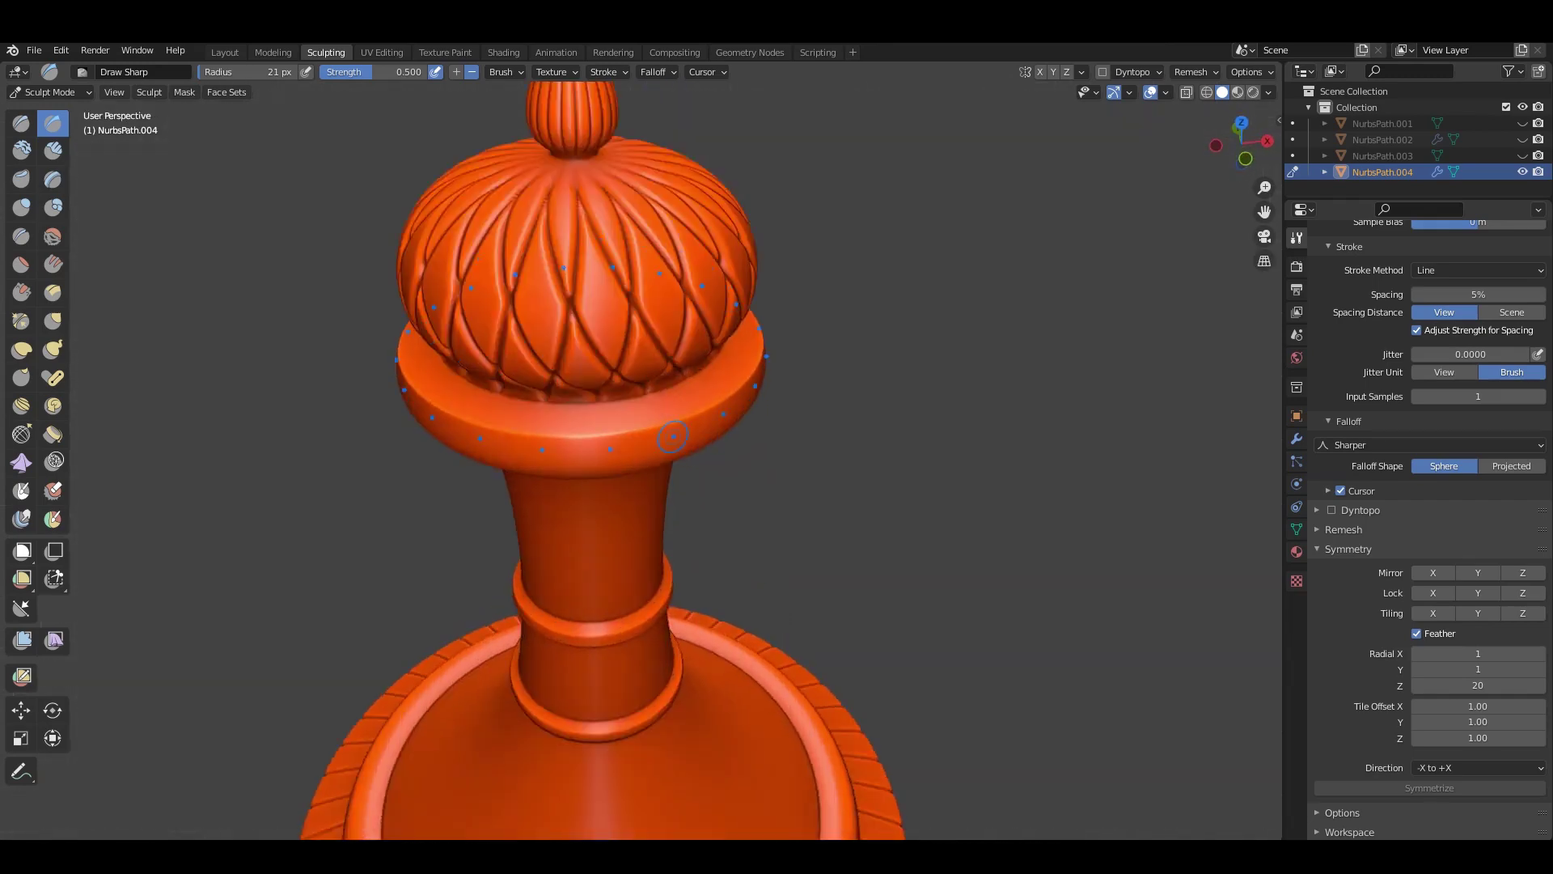
{"action": "scroll", "coordinate": [651, 397], "scroll_direction": "up", "scroll_amount": 3}
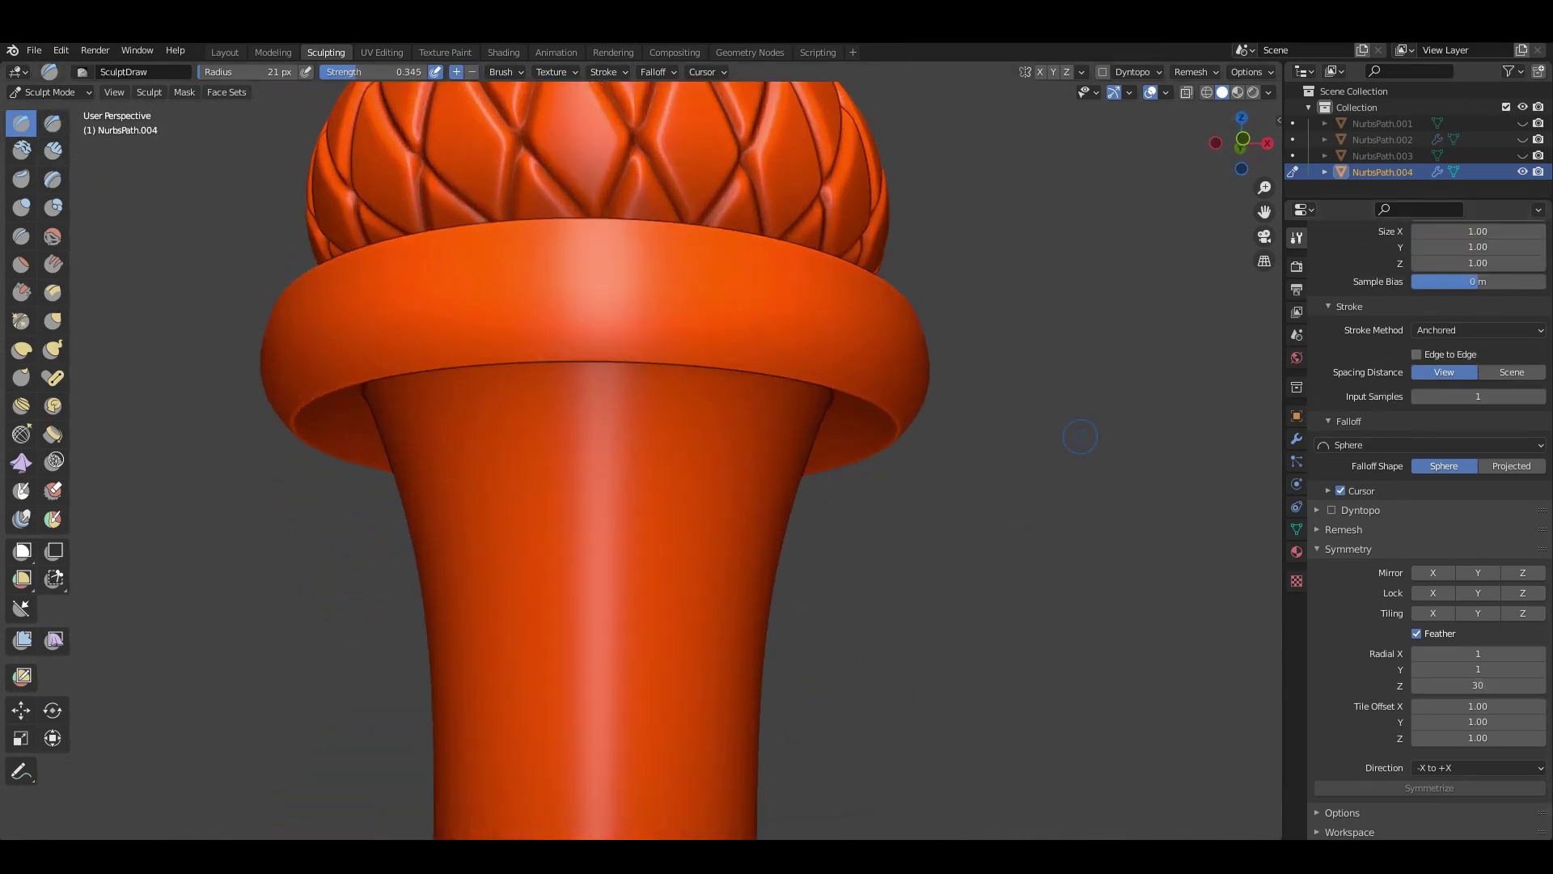
Undo the first circle reliefs on the collar ring and change the radial repeat count.
{"action": "scroll", "coordinate": [769, 380], "scroll_direction": "up", "scroll_amount": 3}
{"action": "key", "text": "KP_1"}
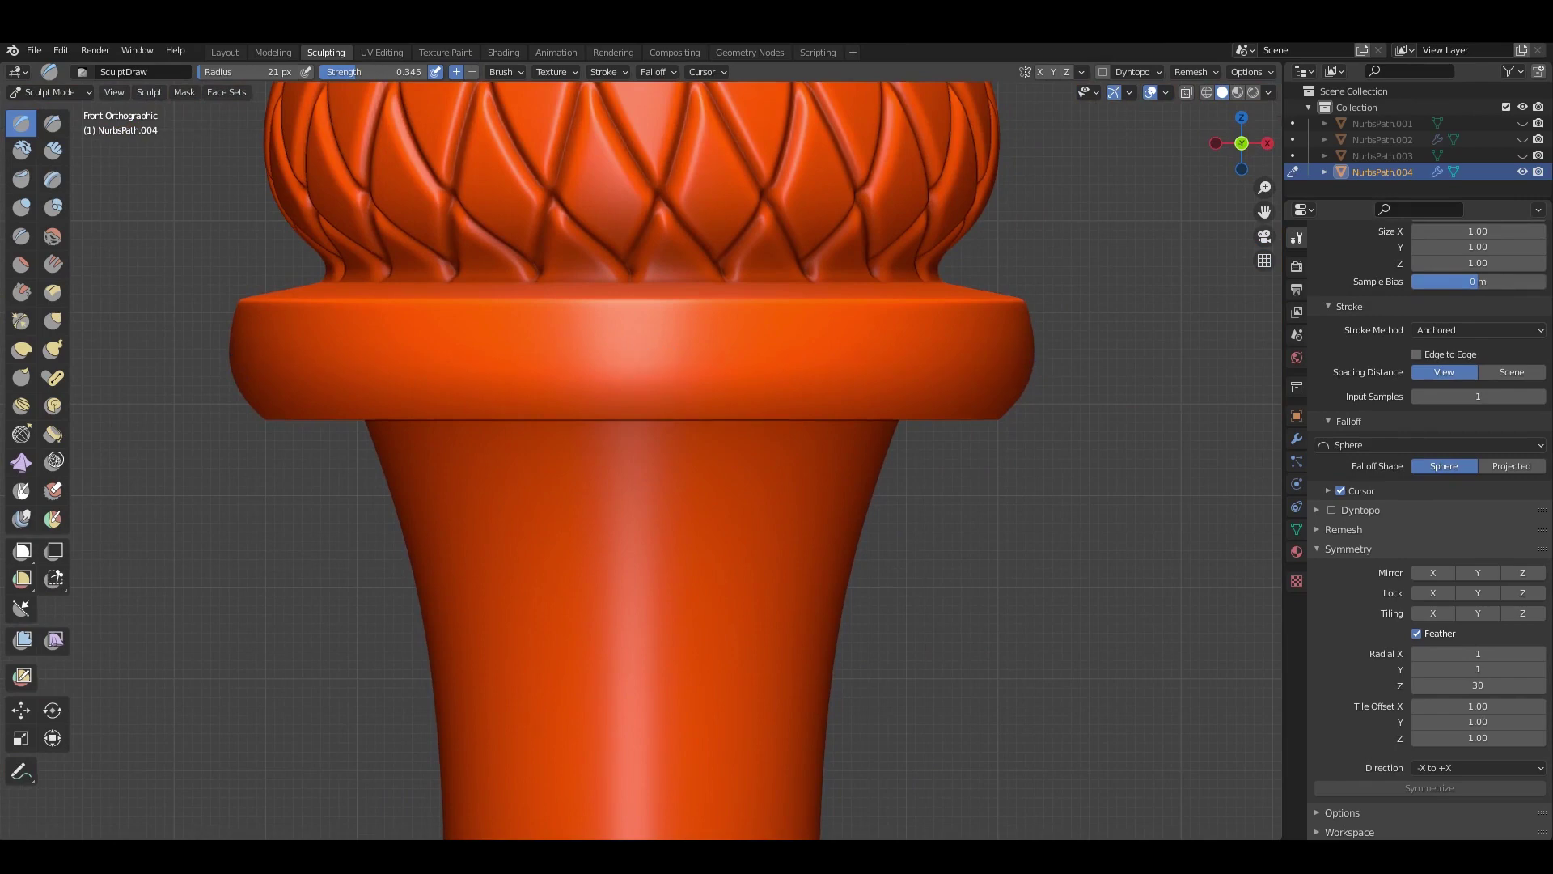
{"action": "key", "text": "ctrl+z"}
{"action": "scroll", "coordinate": [639, 461], "scroll_direction": "up", "scroll_amount": 2}
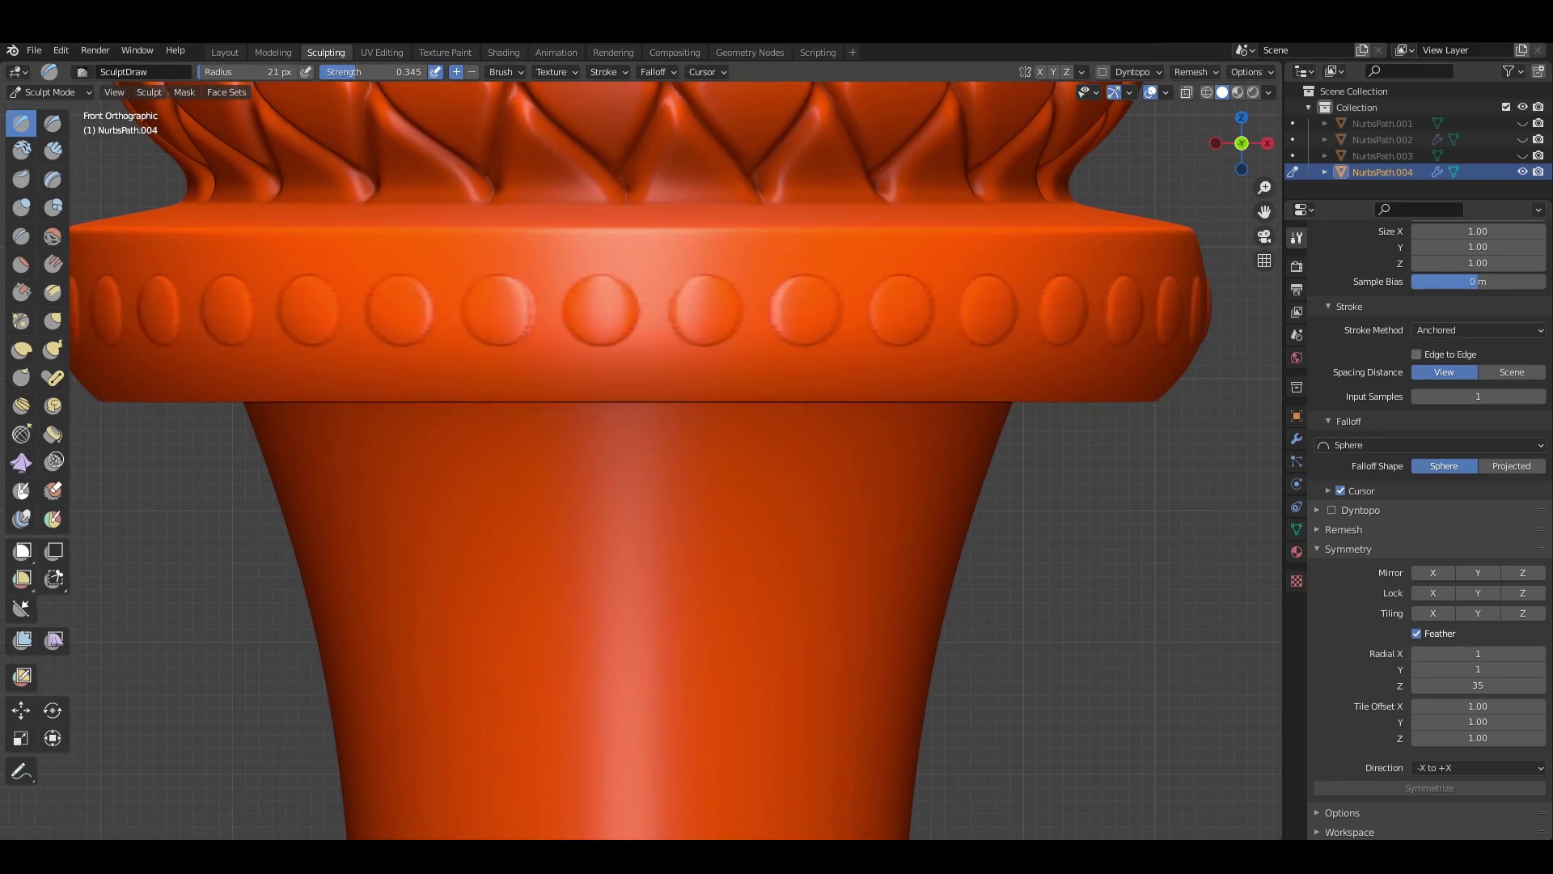
{"action": "key", "text": "ctrl+z"}
{"action": "key", "text": "ctrl+z"}
{"action": "left_click", "coordinate": [1478, 685]}
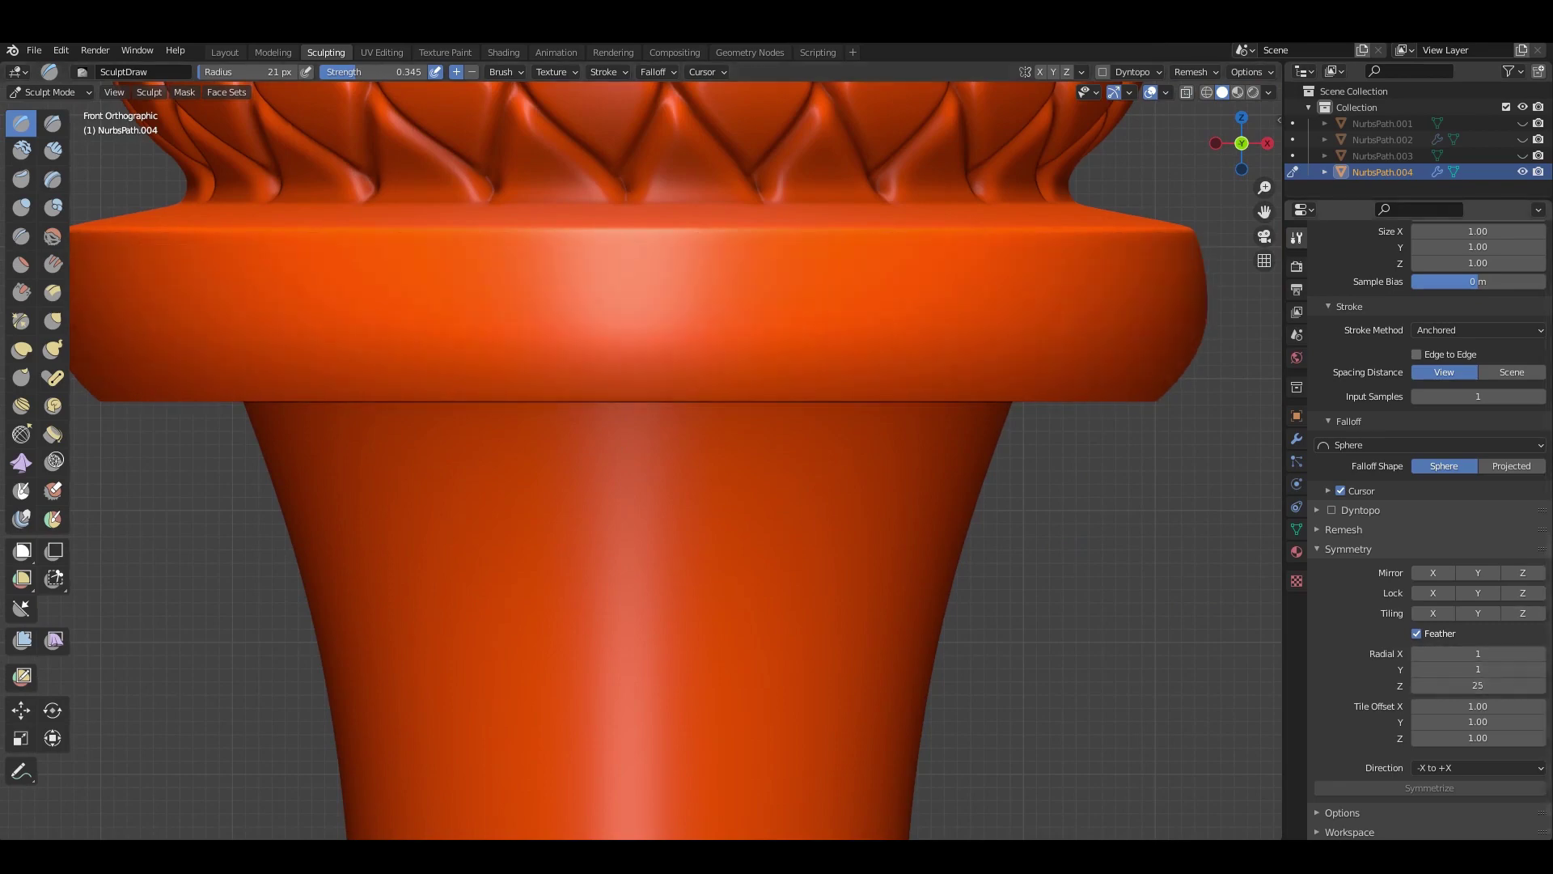
Stamp large round bosses around the collar ring at brush strength 0.412.
{"action": "left_click_drag", "start_coordinate": [752, 283], "coordinate": [753, 324]}
{"action": "scroll", "coordinate": [693, 372], "scroll_direction": "down", "scroll_amount": 3}
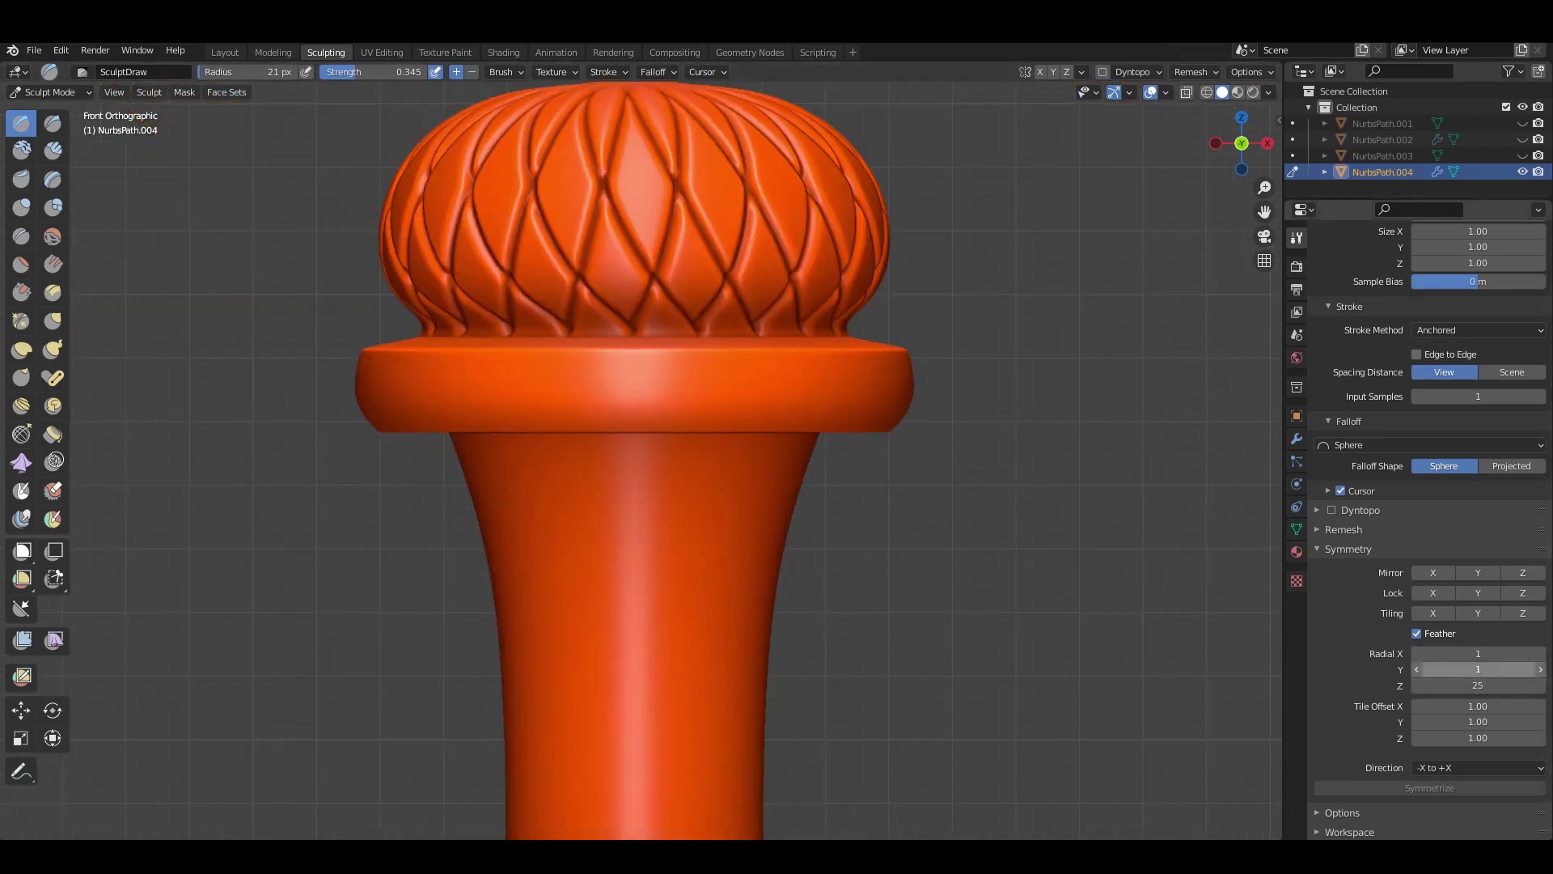
{"action": "scroll", "coordinate": [684, 361], "scroll_direction": "up", "scroll_amount": 2}
{"action": "key", "text": "shift+f"}
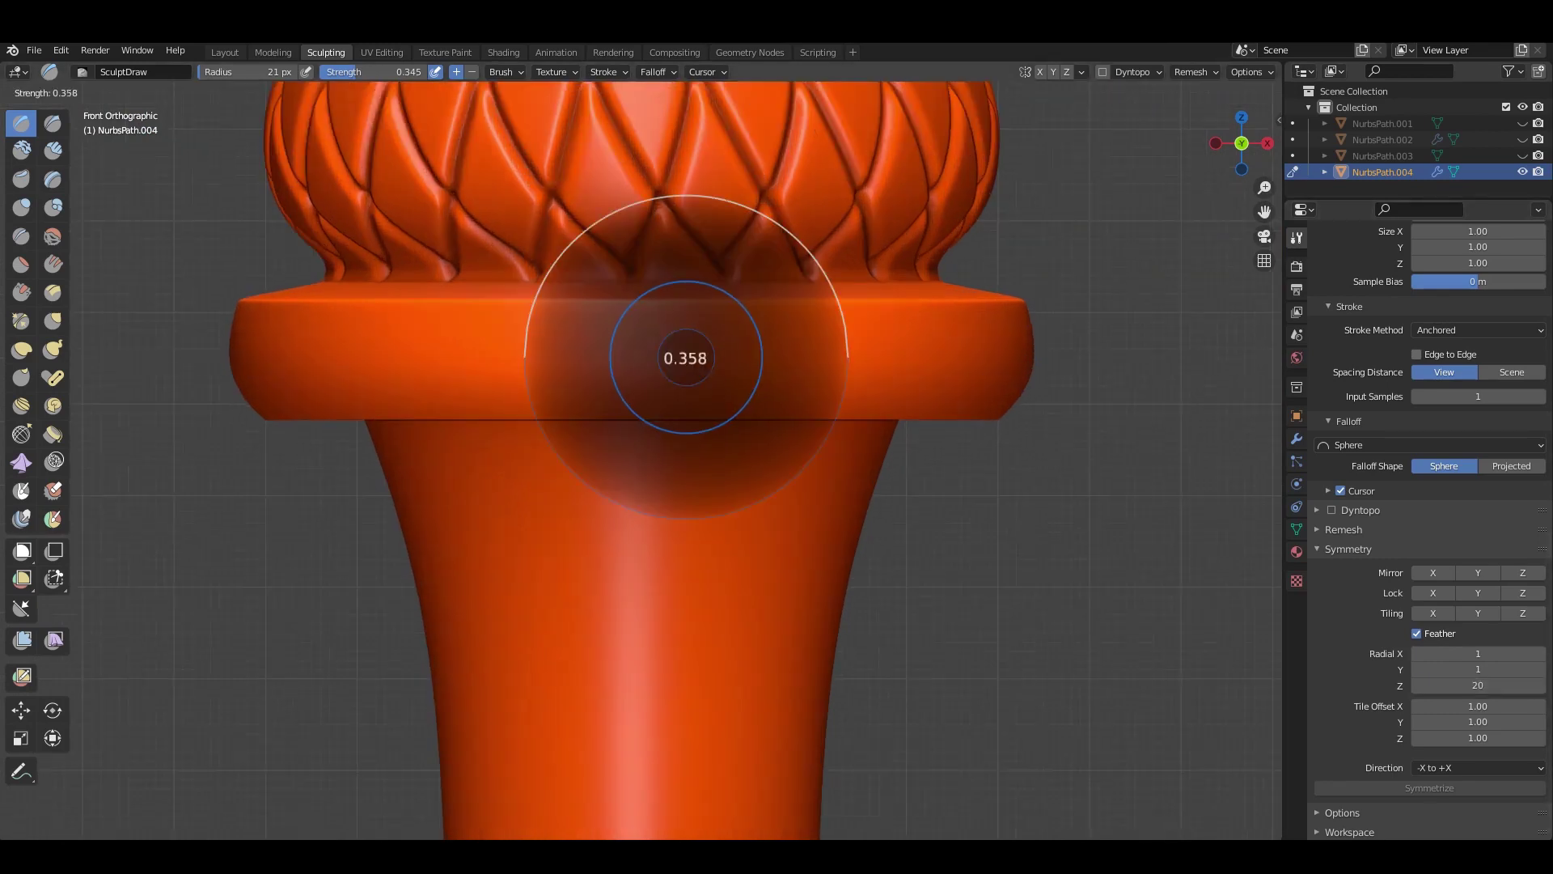
{"action": "left_click", "coordinate": [809, 361]}
{"action": "scroll", "coordinate": [625, 363], "scroll_direction": "up", "scroll_amount": 1}
{"action": "left_click_drag", "start_coordinate": [648, 356], "coordinate": [683, 356]}
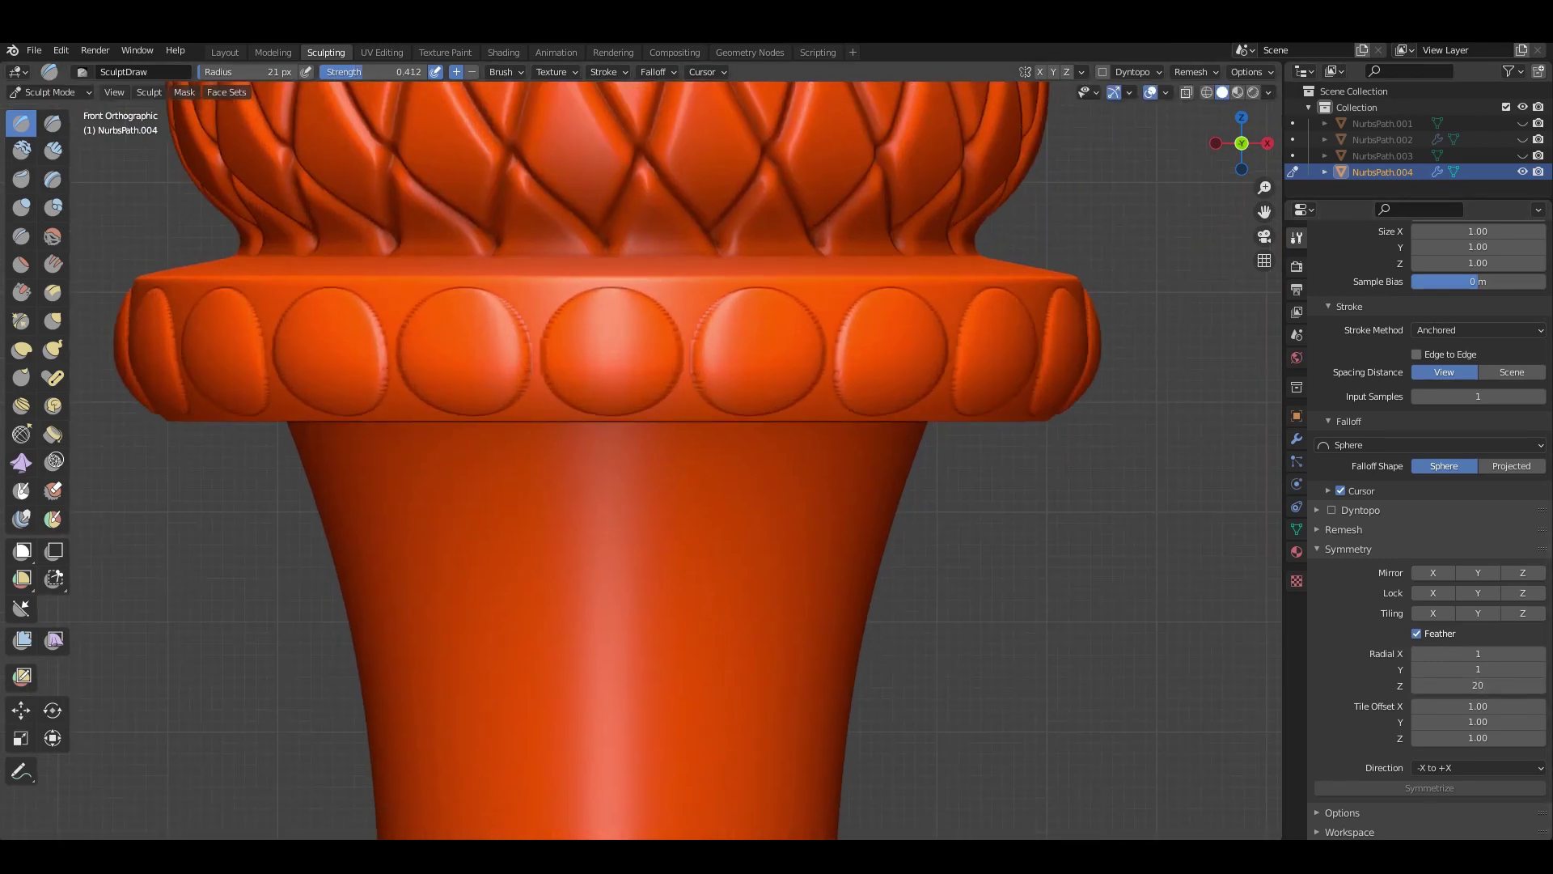
Press round indentations into the top face of the collar ring.
{"action": "scroll", "coordinate": [707, 354], "scroll_direction": "up", "scroll_amount": 1}
{"action": "scroll", "coordinate": [707, 354], "scroll_direction": "up", "scroll_amount": 1}
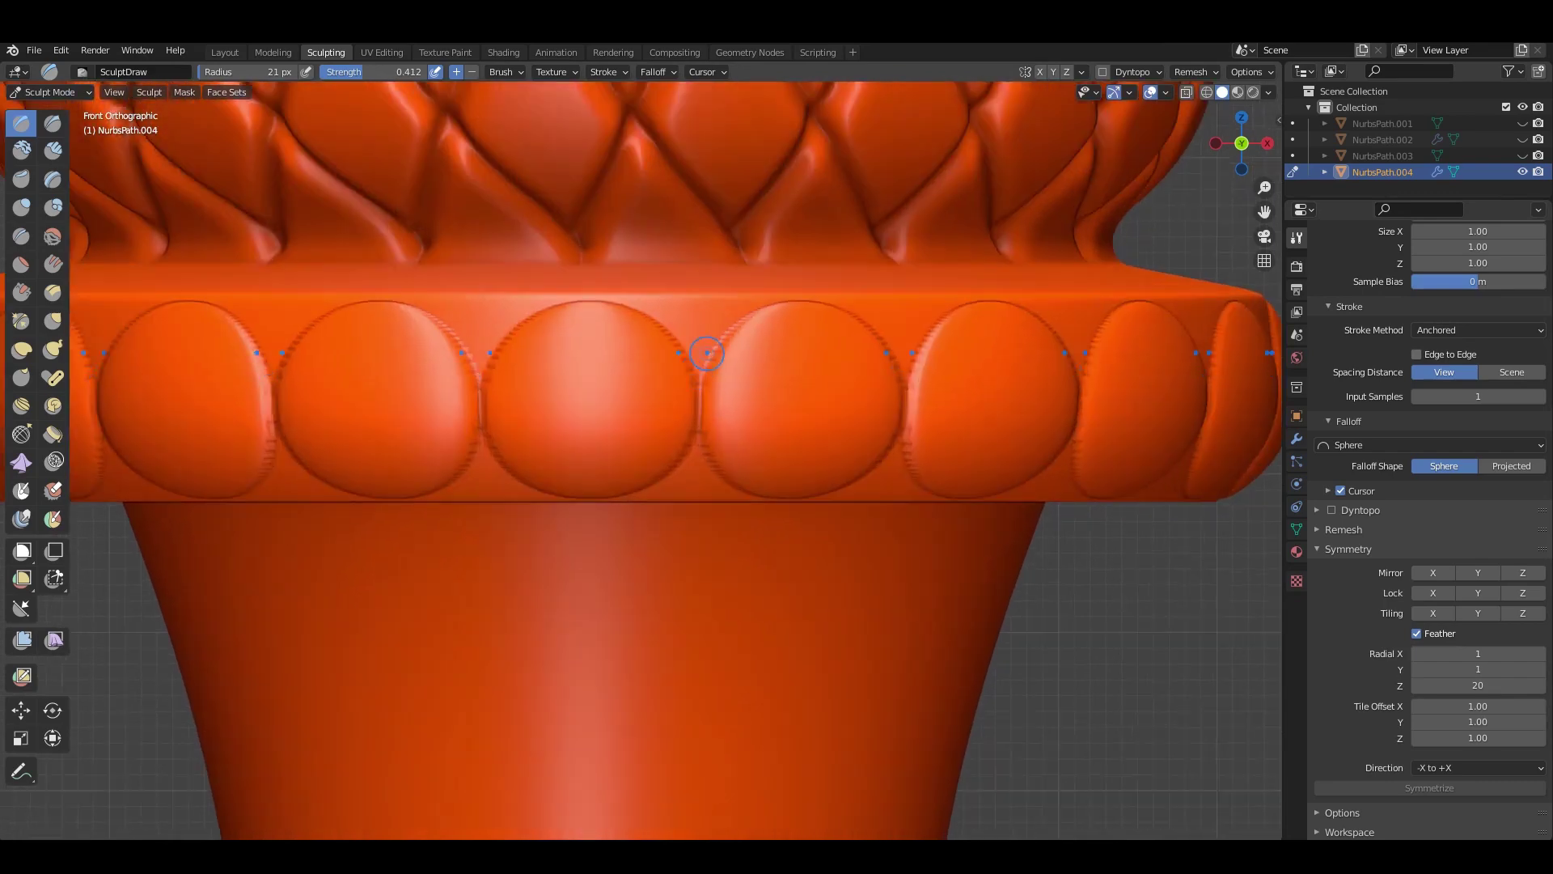
{"action": "scroll", "coordinate": [701, 350], "scroll_direction": "down", "scroll_amount": 4}
{"action": "middle_click_drag", "start_coordinate": [700, 350], "coordinate": [673, 344]}
{"action": "scroll", "coordinate": [673, 345], "scroll_direction": "up", "scroll_amount": 2}
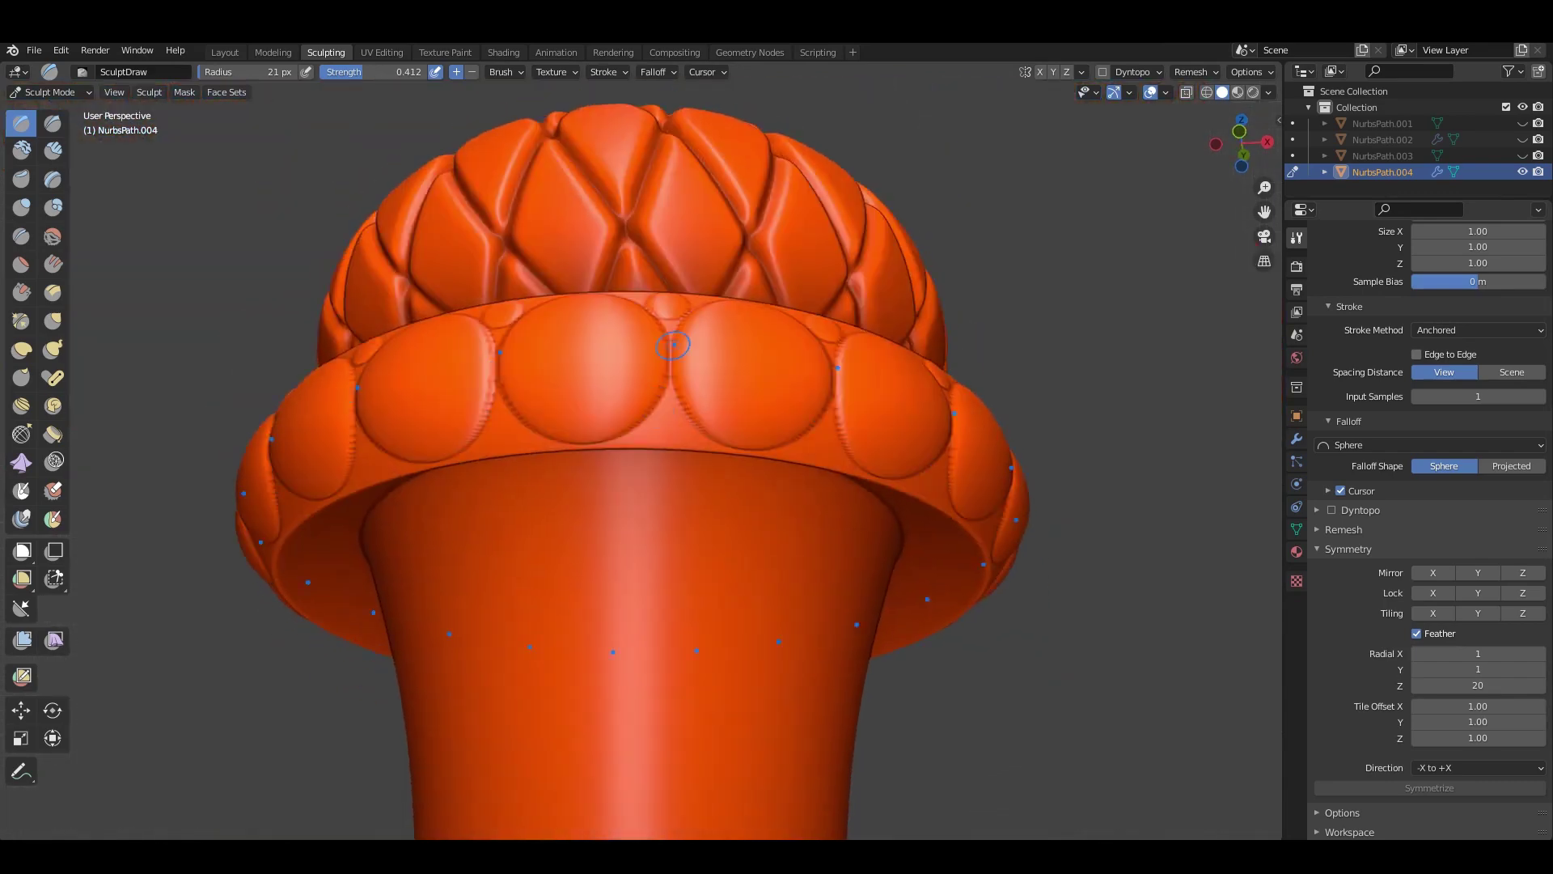
{"action": "scroll", "coordinate": [647, 404], "scroll_direction": "down", "scroll_amount": 3}
{"action": "scroll", "coordinate": [647, 404], "scroll_direction": "down", "scroll_amount": 2}
{"action": "mouse_move", "coordinate": [648, 404]}
{"action": "middle_mouse_down"}
{"action": "mouse_move", "coordinate": [648, 380]}
{"action": "mouse_move", "coordinate": [647, 485]}
{"action": "mouse_move", "coordinate": [671, 469]}
{"action": "middle_mouse_up"}
{"action": "scroll", "coordinate": [647, 405], "scroll_direction": "up", "scroll_amount": 3}
{"action": "scroll", "coordinate": [647, 486], "scroll_direction": "up", "scroll_amount": 2}
{"action": "scroll", "coordinate": [669, 482], "scroll_direction": "up", "scroll_amount": 3}
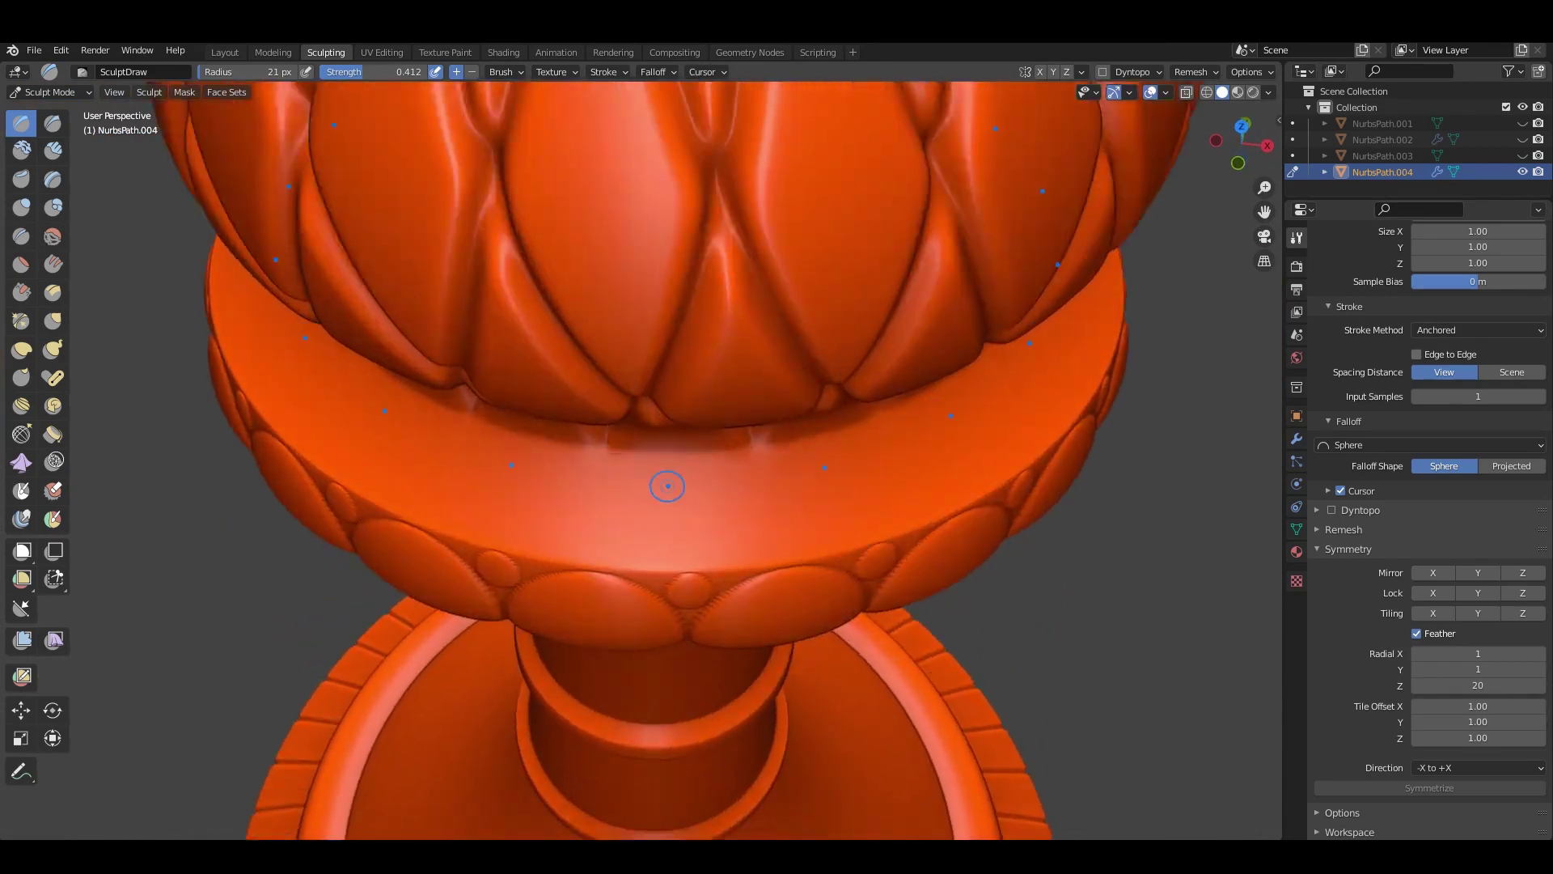
{"action": "left_click_drag", "start_coordinate": [683, 484], "coordinate": [736, 486]}
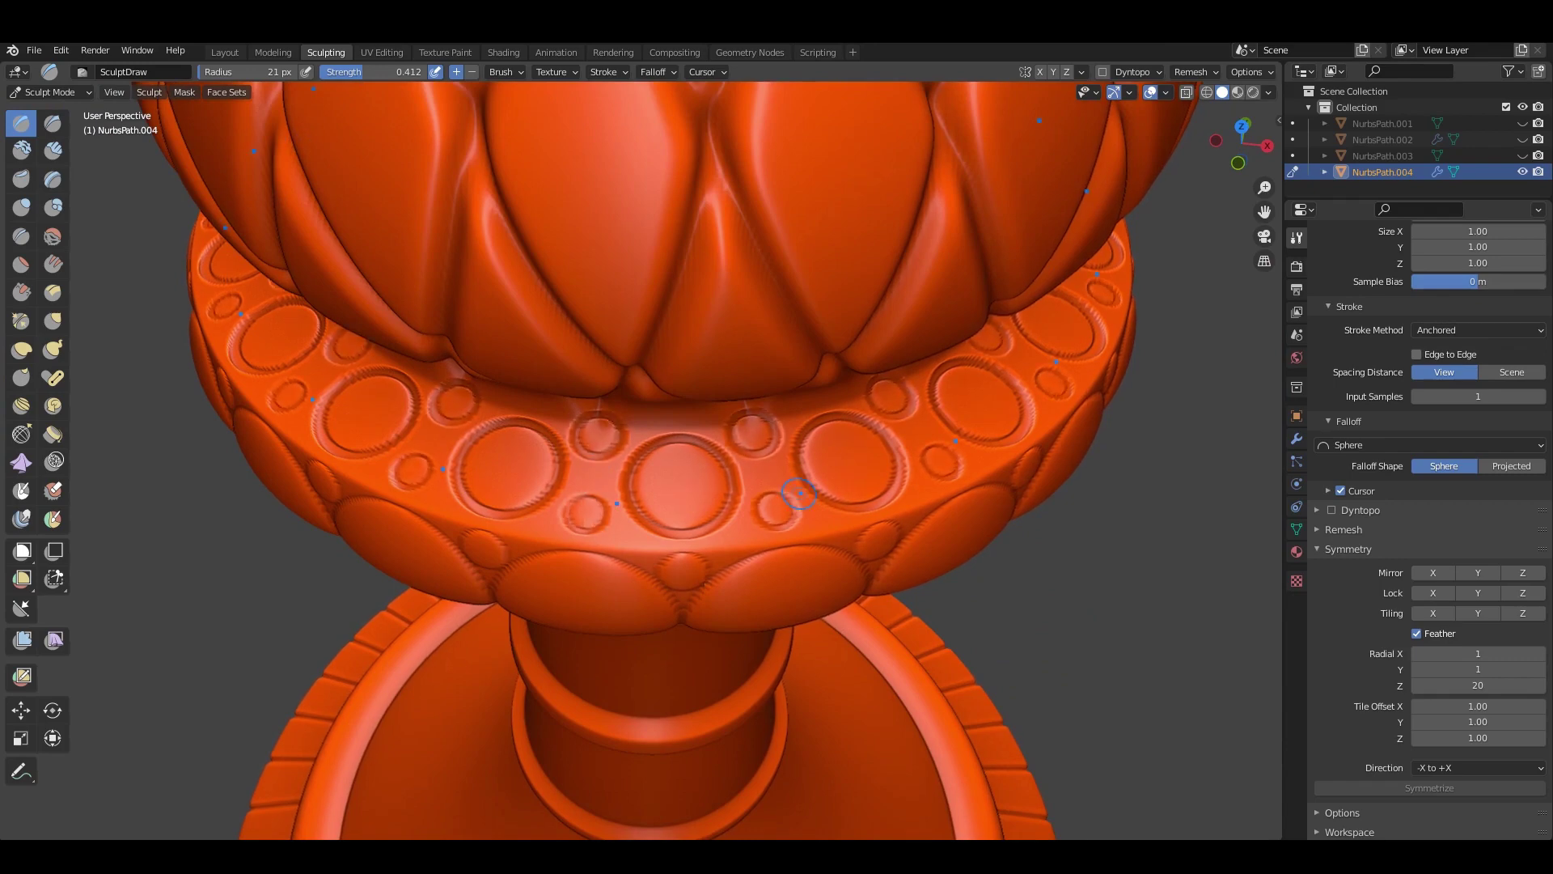
Select a sharp-edged carving brush for the neck.
{"action": "scroll", "coordinate": [799, 492], "scroll_direction": "down", "scroll_amount": 5}
{"action": "scroll", "coordinate": [799, 493], "scroll_direction": "down", "scroll_amount": 3}
{"action": "scroll", "coordinate": [146, 203], "scroll_direction": "up", "scroll_amount": 8}
{"action": "scroll", "coordinate": [145, 203], "scroll_direction": "up", "scroll_amount": 2}
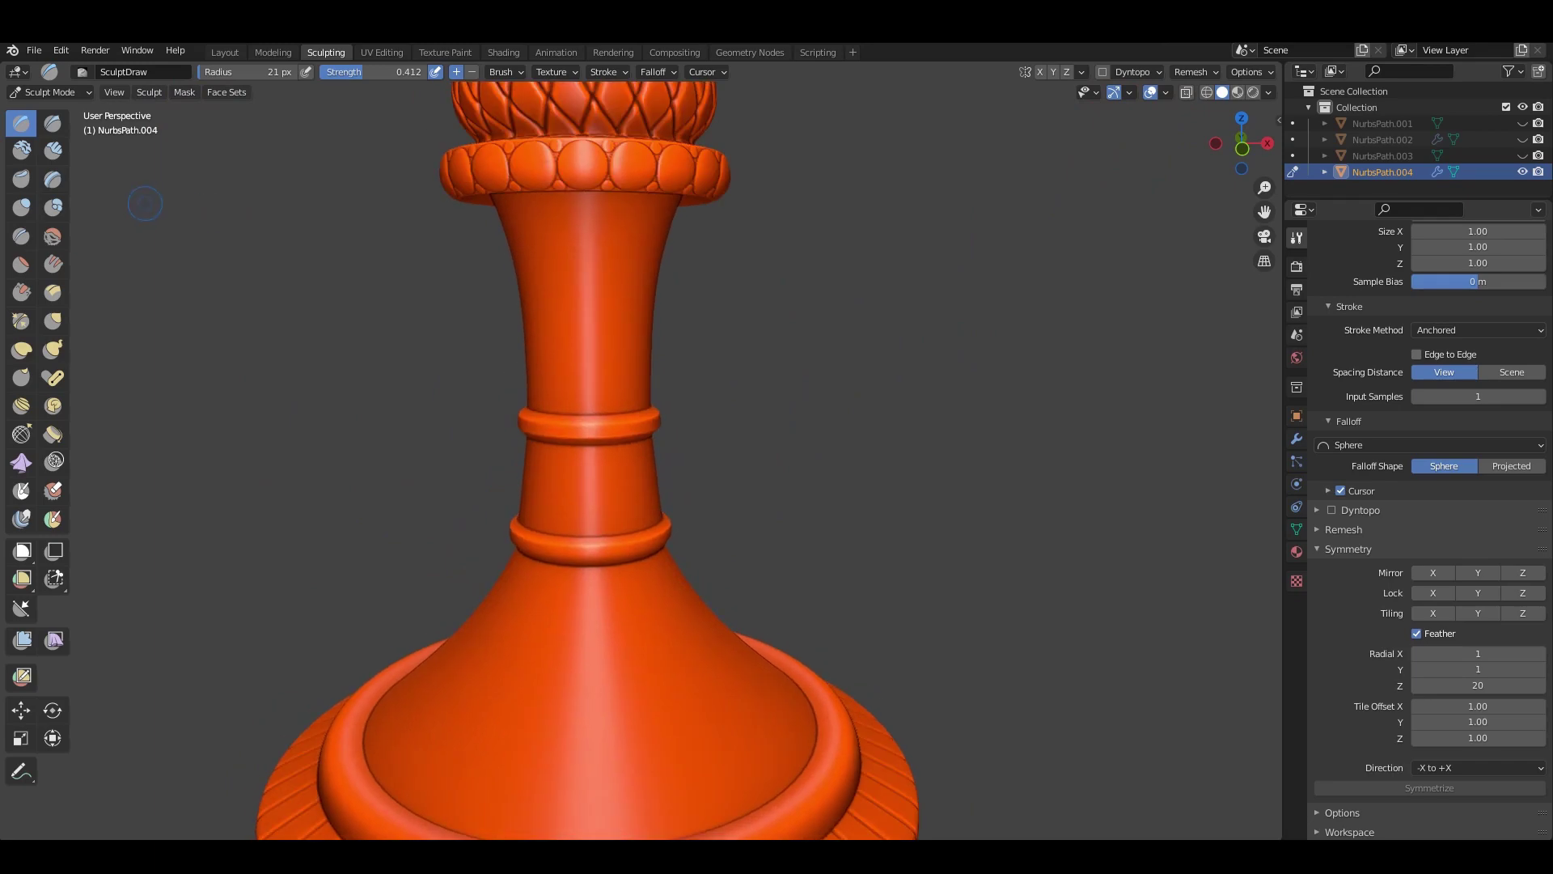
{"action": "left_click", "coordinate": [53, 123]}
Carve sharp vertical flutes around the upper neck with a straight line stroke.
{"action": "scroll", "coordinate": [683, 336], "scroll_direction": "down", "scroll_amount": 4}
{"action": "scroll", "coordinate": [683, 336], "scroll_direction": "up", "scroll_amount": 5}
{"action": "left_click_drag", "start_coordinate": [497, 633], "coordinate": [647, 632]}
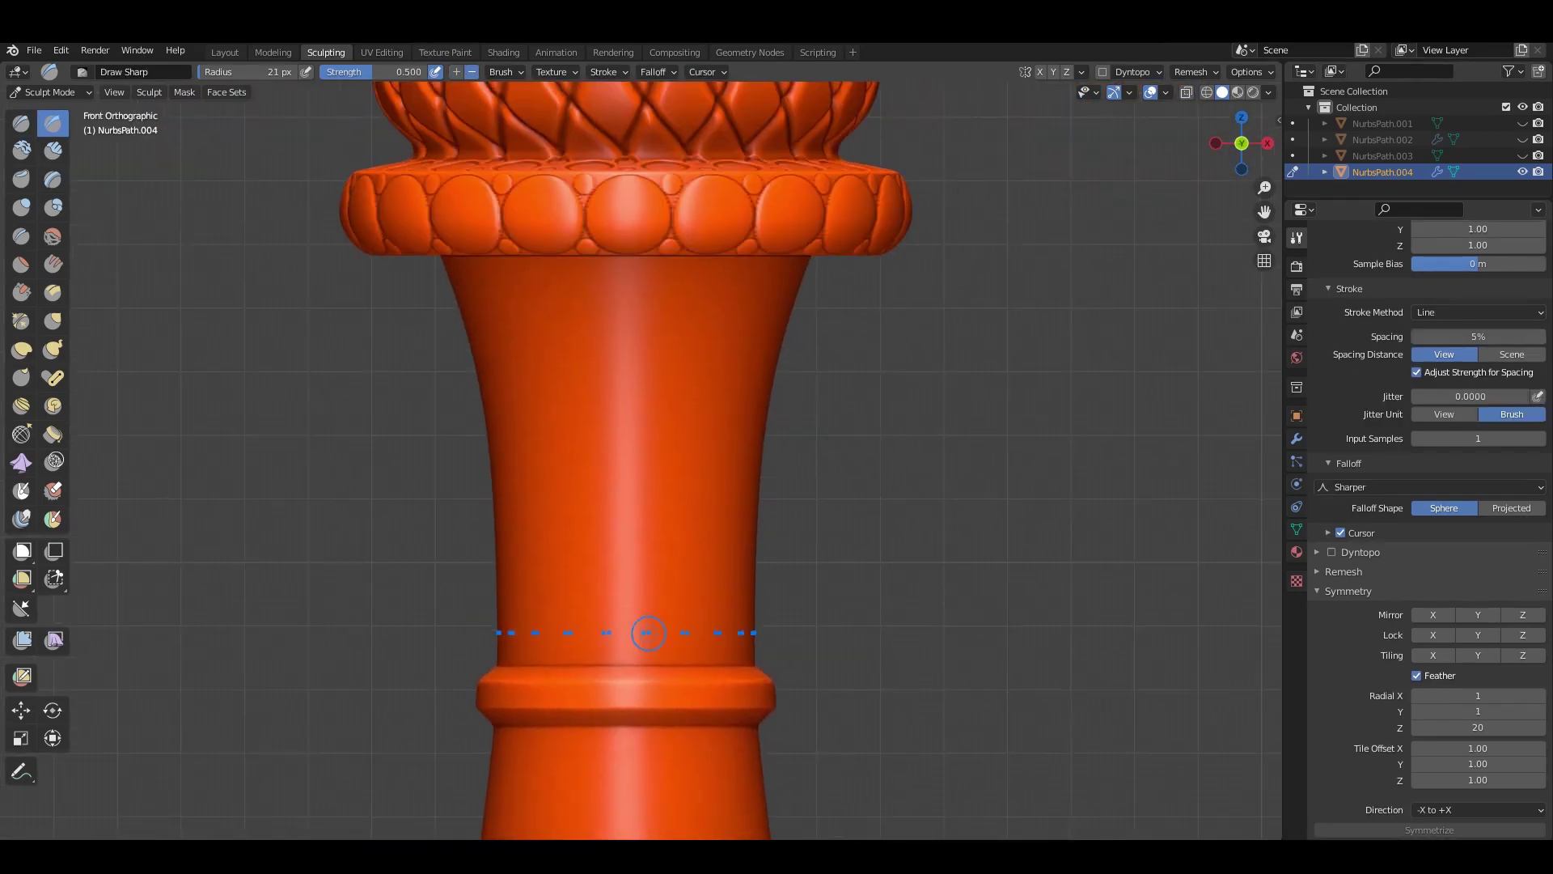
{"action": "left_click_drag", "start_coordinate": [627, 261], "coordinate": [627, 260]}
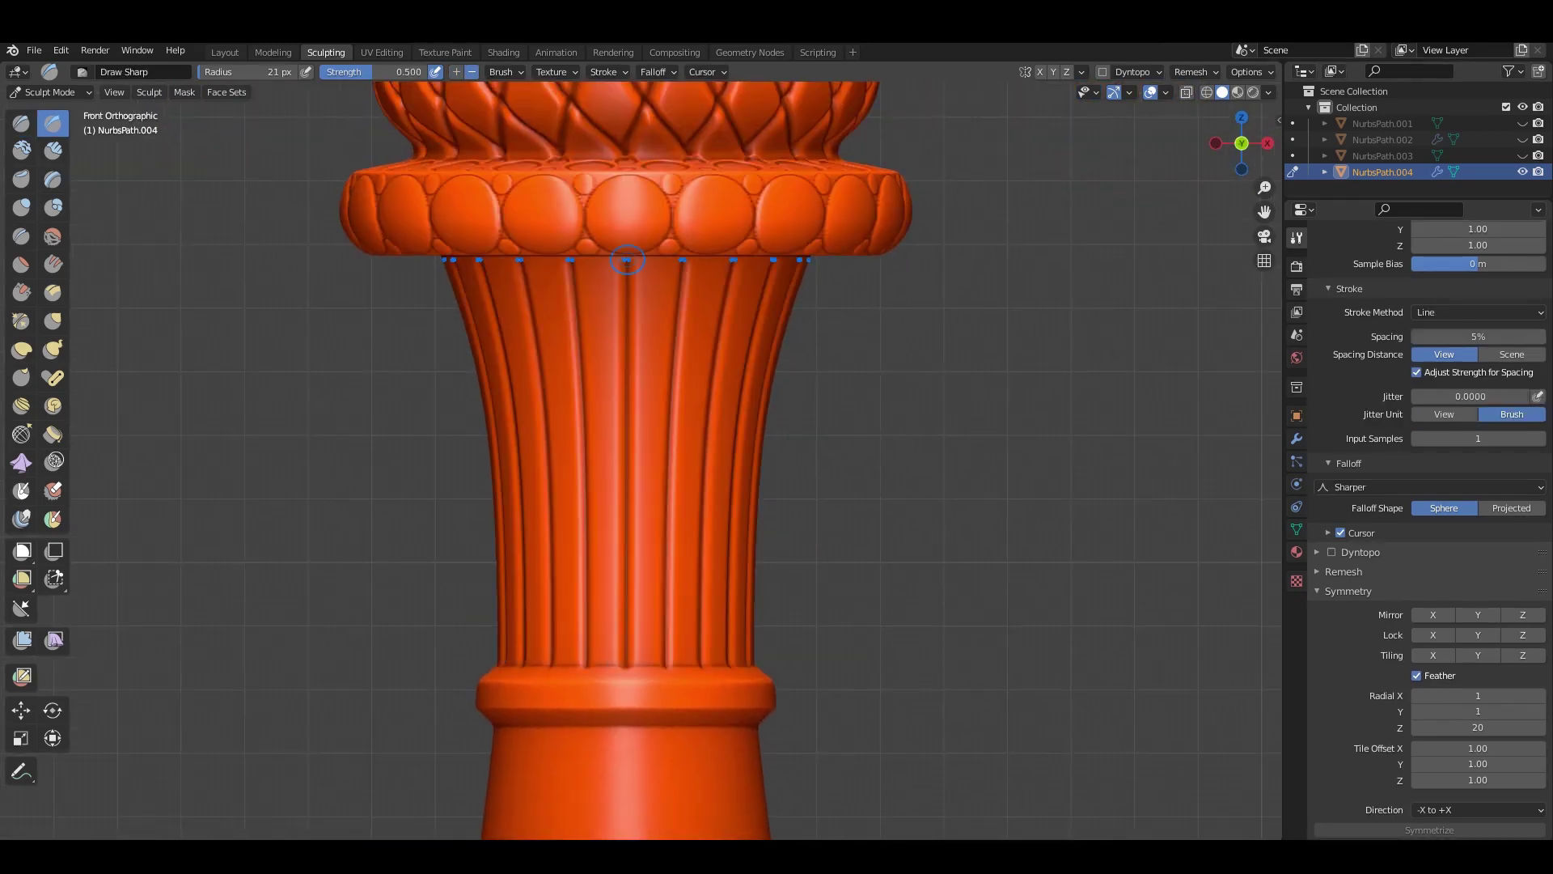
{"action": "left_click_drag", "start_coordinate": [628, 665], "coordinate": [628, 665]}
Run further straight line strokes along the lower neck ring.
{"action": "scroll", "coordinate": [628, 665], "scroll_direction": "down", "scroll_amount": 4}
{"action": "scroll", "coordinate": [627, 665], "scroll_direction": "down", "scroll_amount": 2}
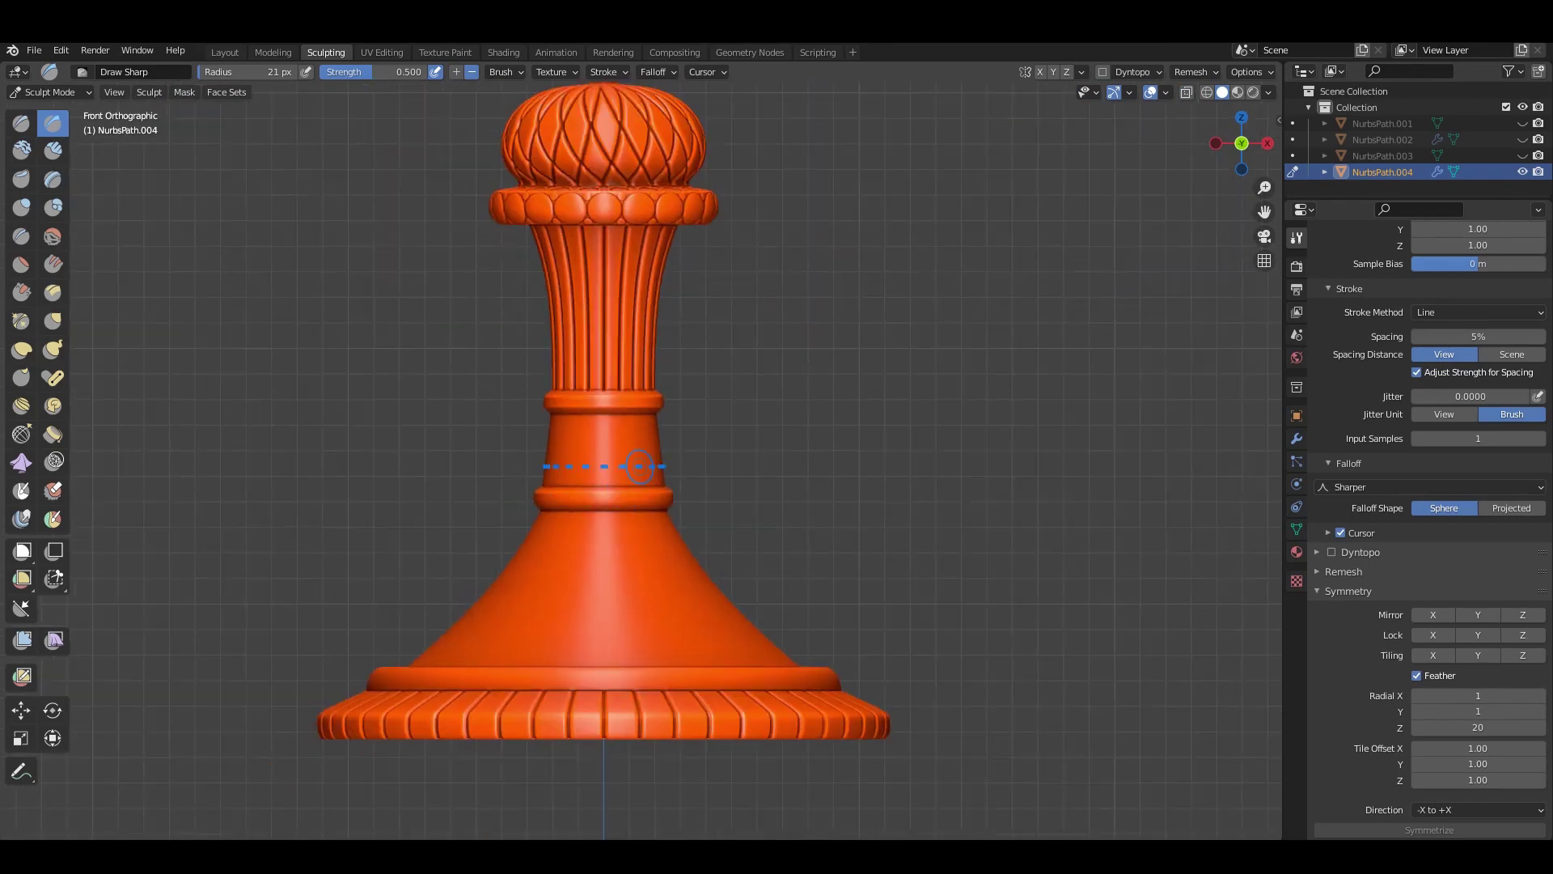
{"action": "scroll", "coordinate": [692, 566], "scroll_direction": "up", "scroll_amount": 3}
{"action": "scroll", "coordinate": [692, 566], "scroll_direction": "up", "scroll_amount": 2}
{"action": "left_click_drag", "start_coordinate": [560, 567], "coordinate": [691, 566]}
{"action": "scroll", "coordinate": [692, 566], "scroll_direction": "up", "scroll_amount": 3}
{"action": "scroll", "coordinate": [663, 517], "scroll_direction": "down", "scroll_amount": 3}
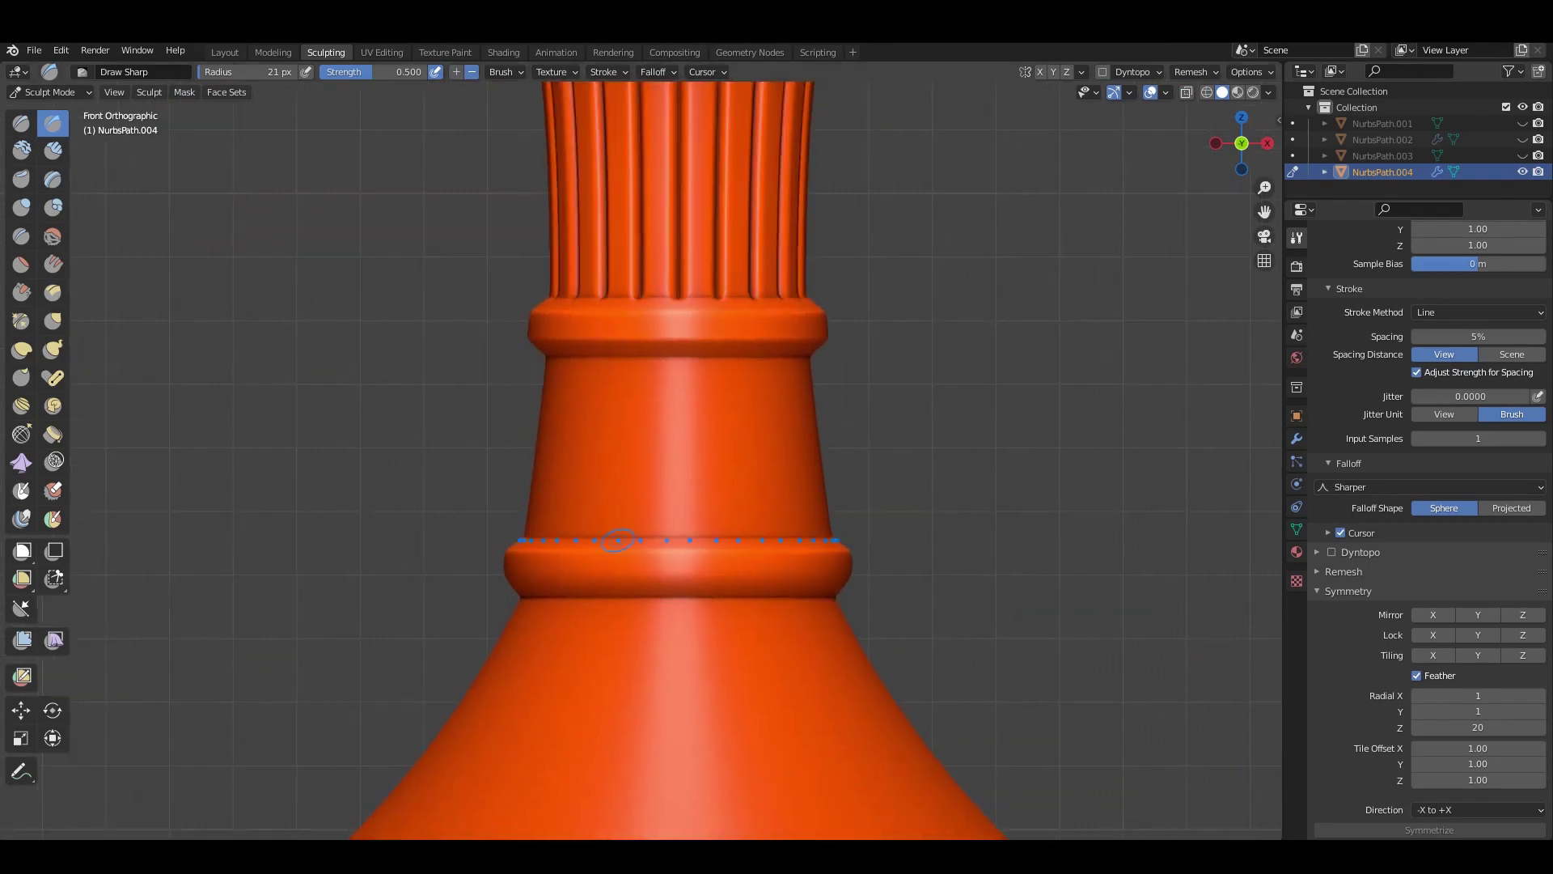
{"action": "left_click_drag", "start_coordinate": [577, 513], "coordinate": [661, 513]}
{"action": "middle_click_drag", "start_coordinate": [661, 513], "coordinate": [728, 453]}
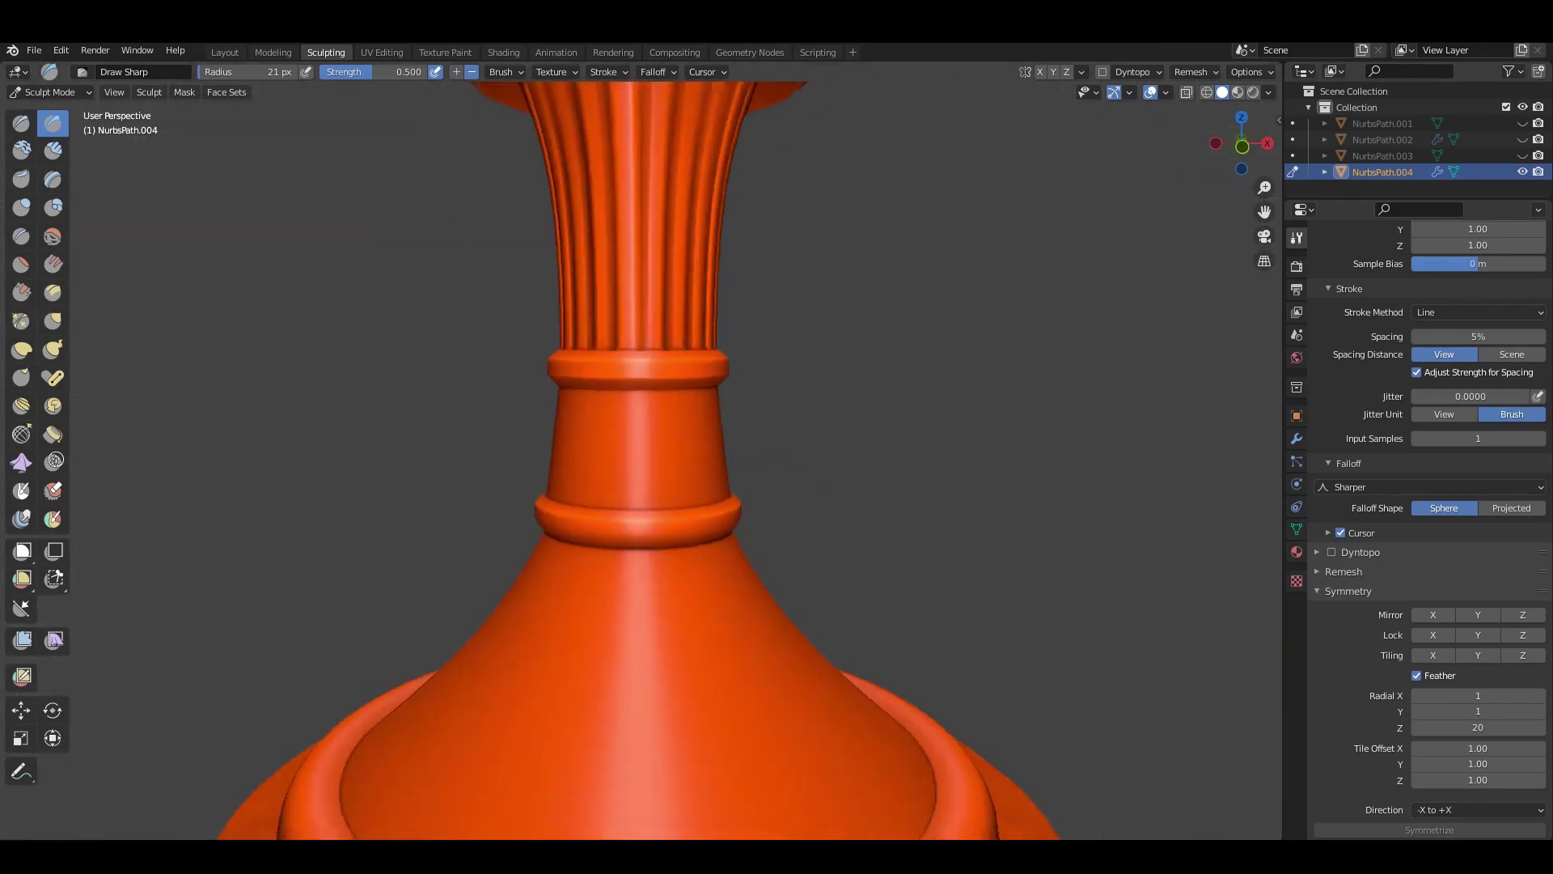
Return to the Draw brush and isolate the connected neck band, hiding the rest.
{"action": "key", "text": "x"}
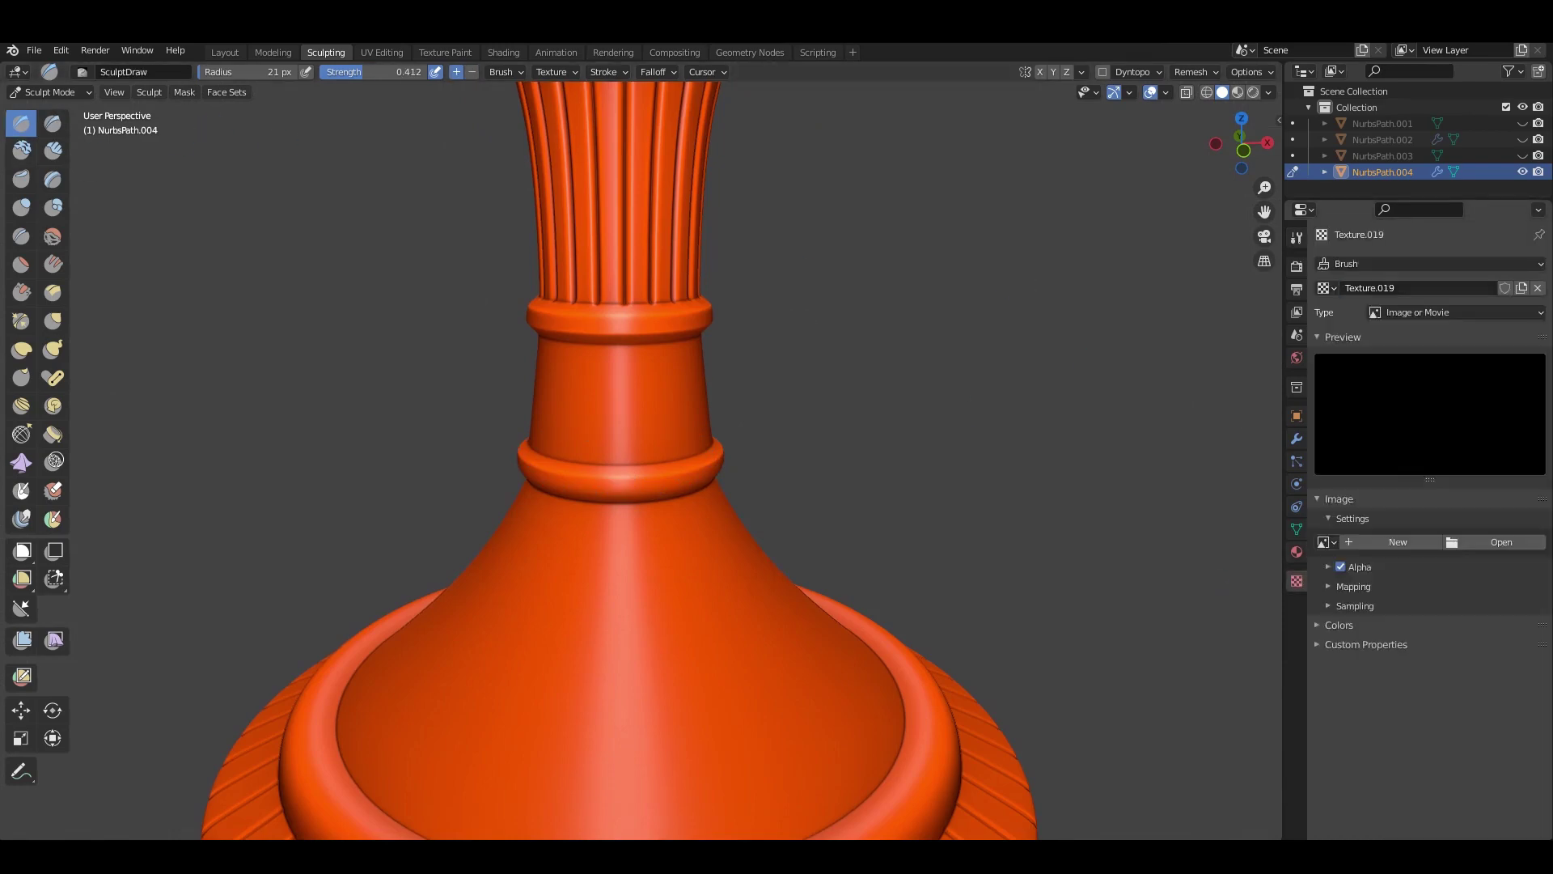
{"action": "key", "text": "Tab"}
{"action": "scroll", "coordinate": [638, 394], "scroll_direction": "down", "scroll_amount": 2}
{"action": "key", "text": "l"}
{"action": "key", "text": "shift+h"}
{"action": "key", "text": "Tab"}
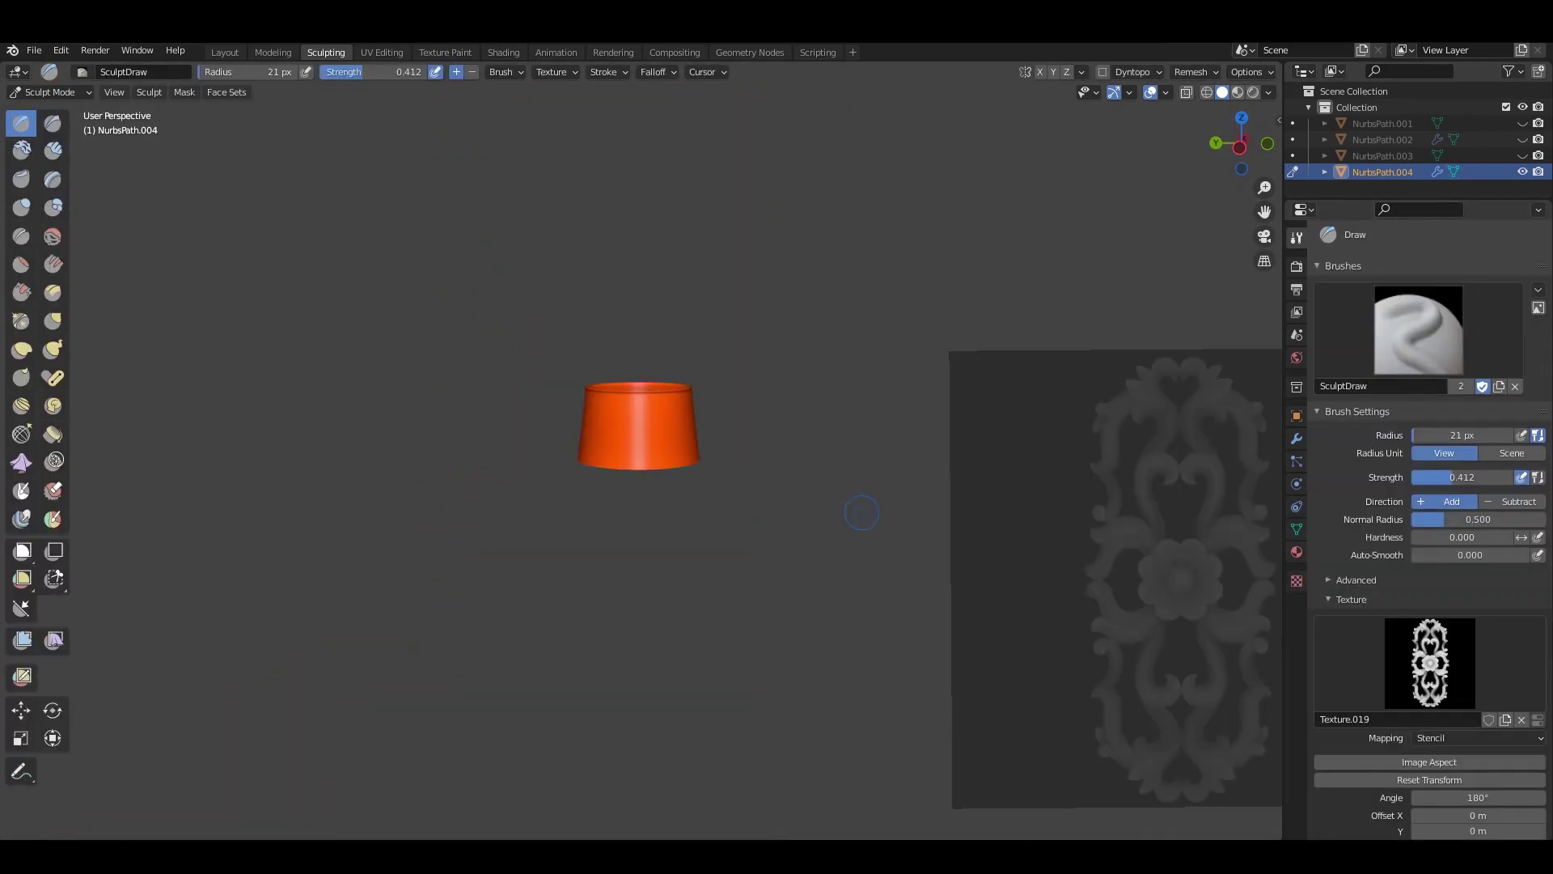
{"action": "key", "text": "ctrl+KP_3"}
Position and scale the floral stencil over the band and stamp the ornament.
{"action": "mouse_move", "coordinate": [1020, 570]}
{"action": "right_mouse_down"}
{"action": "mouse_move", "coordinate": [633, 516]}
{"action": "mouse_move", "coordinate": [700, 521]}
{"action": "right_mouse_up"}
{"action": "scroll", "coordinate": [632, 516], "scroll_direction": "up", "scroll_amount": 3}
{"action": "scroll", "coordinate": [680, 505], "scroll_direction": "up", "scroll_amount": 1}
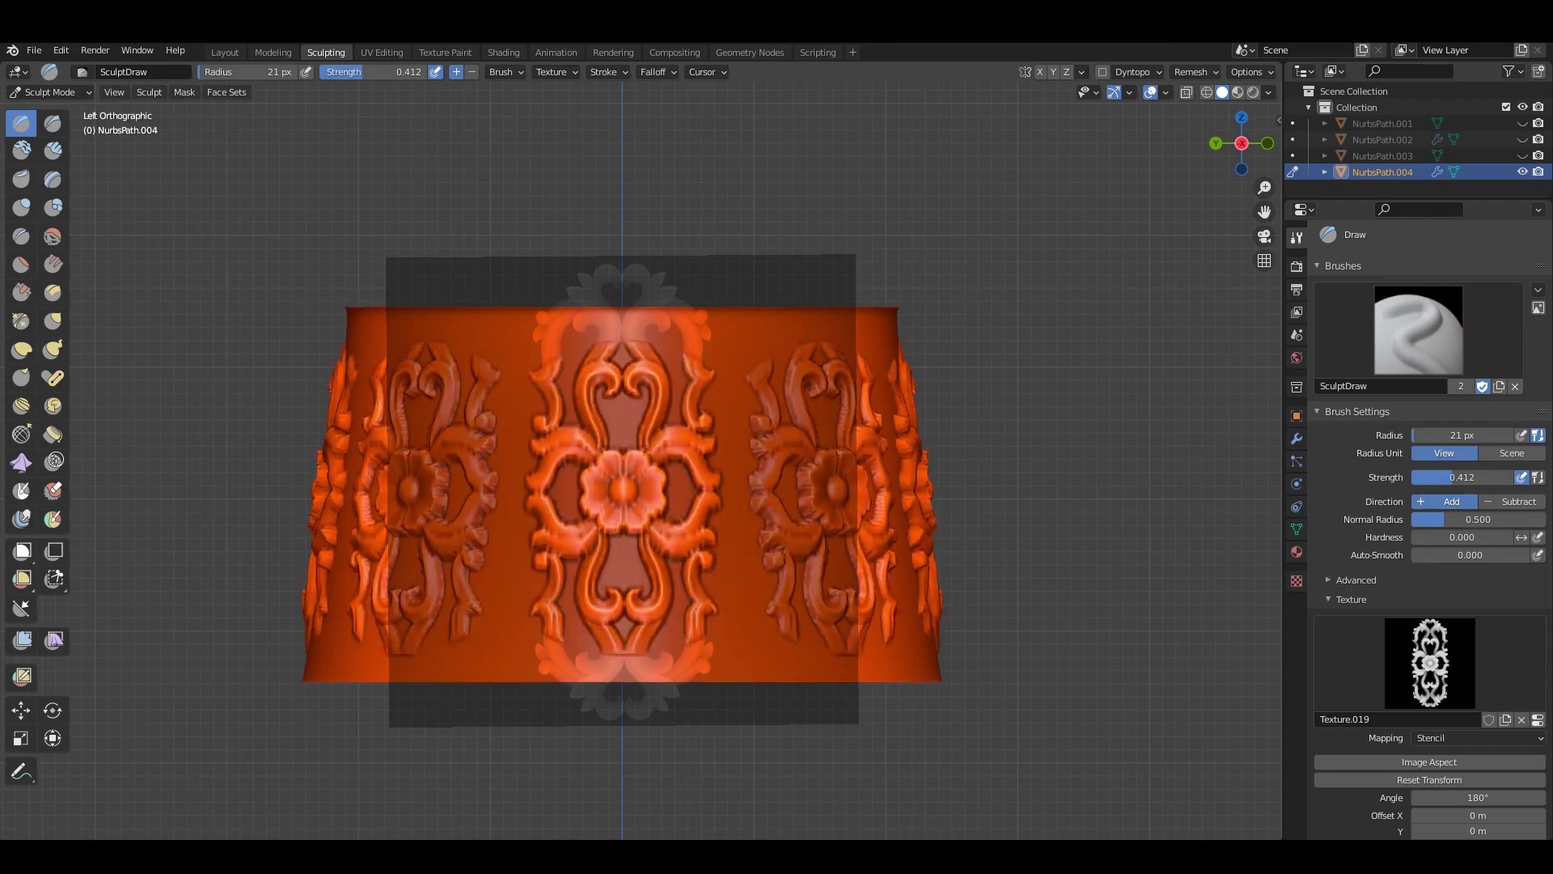
{"action": "right_click_drag", "start_coordinate": [622, 497], "coordinate": [652, 496], "text": "shift"}
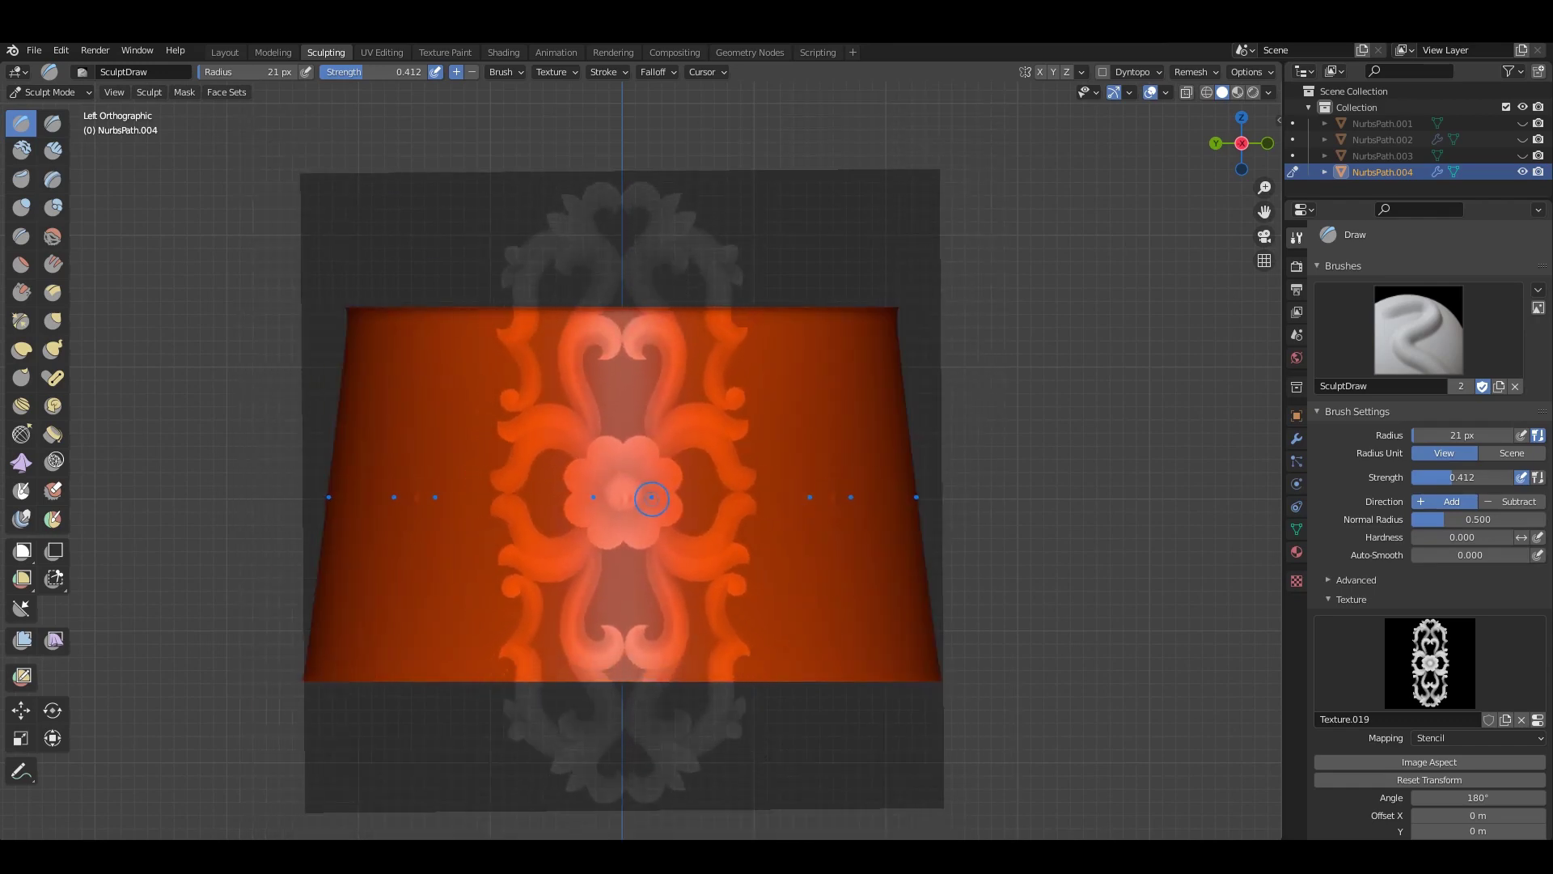
{"action": "left_click", "coordinate": [392, 509]}
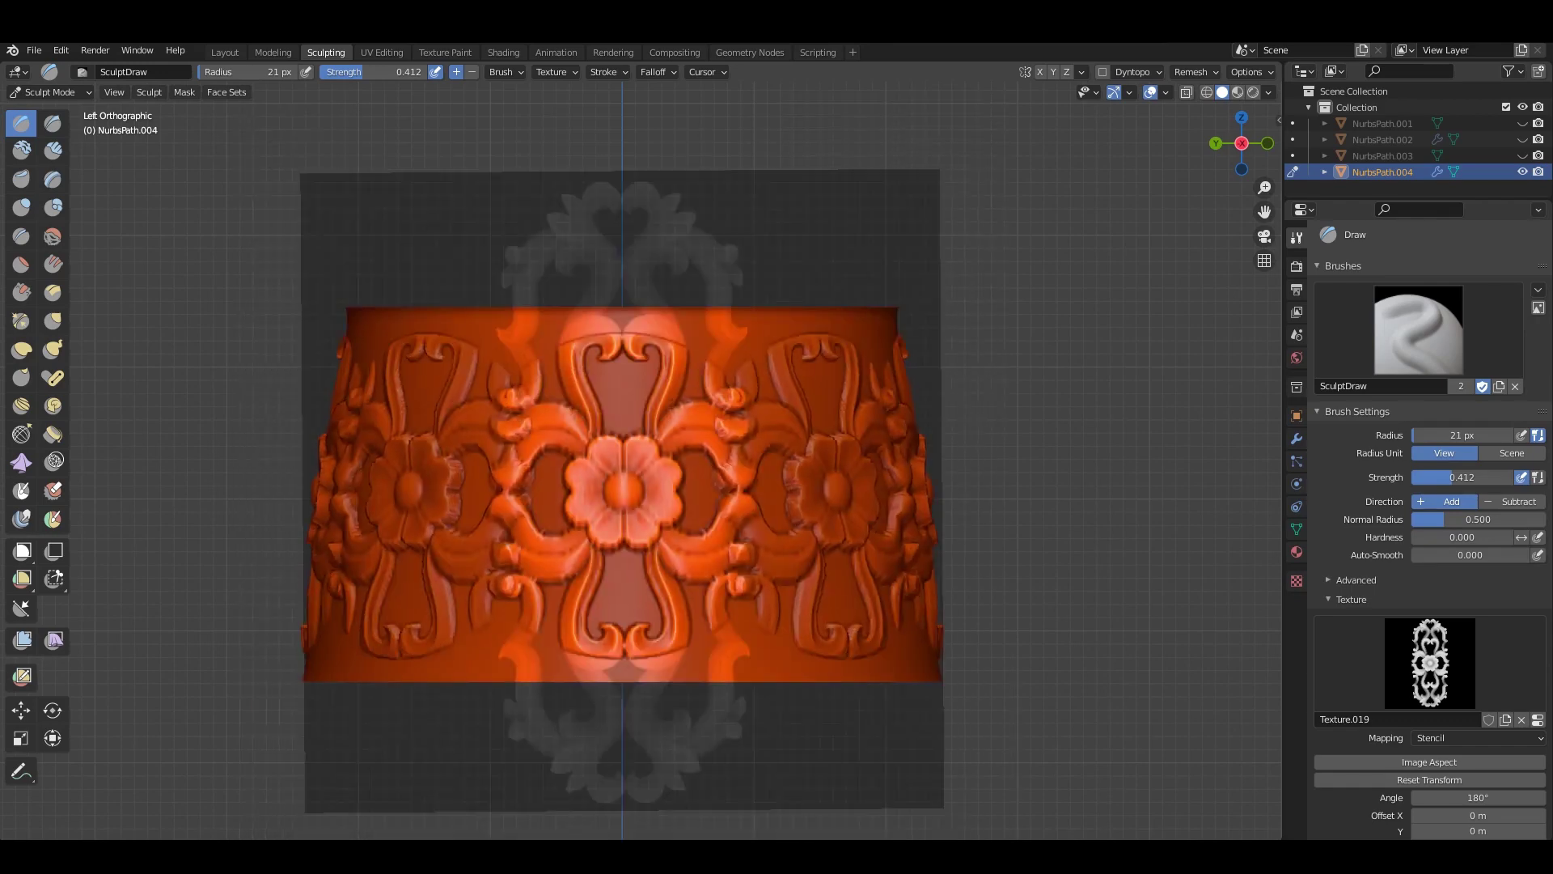
{"action": "right_click_drag", "start_coordinate": [625, 492], "coordinate": [671, 496], "text": "shift"}
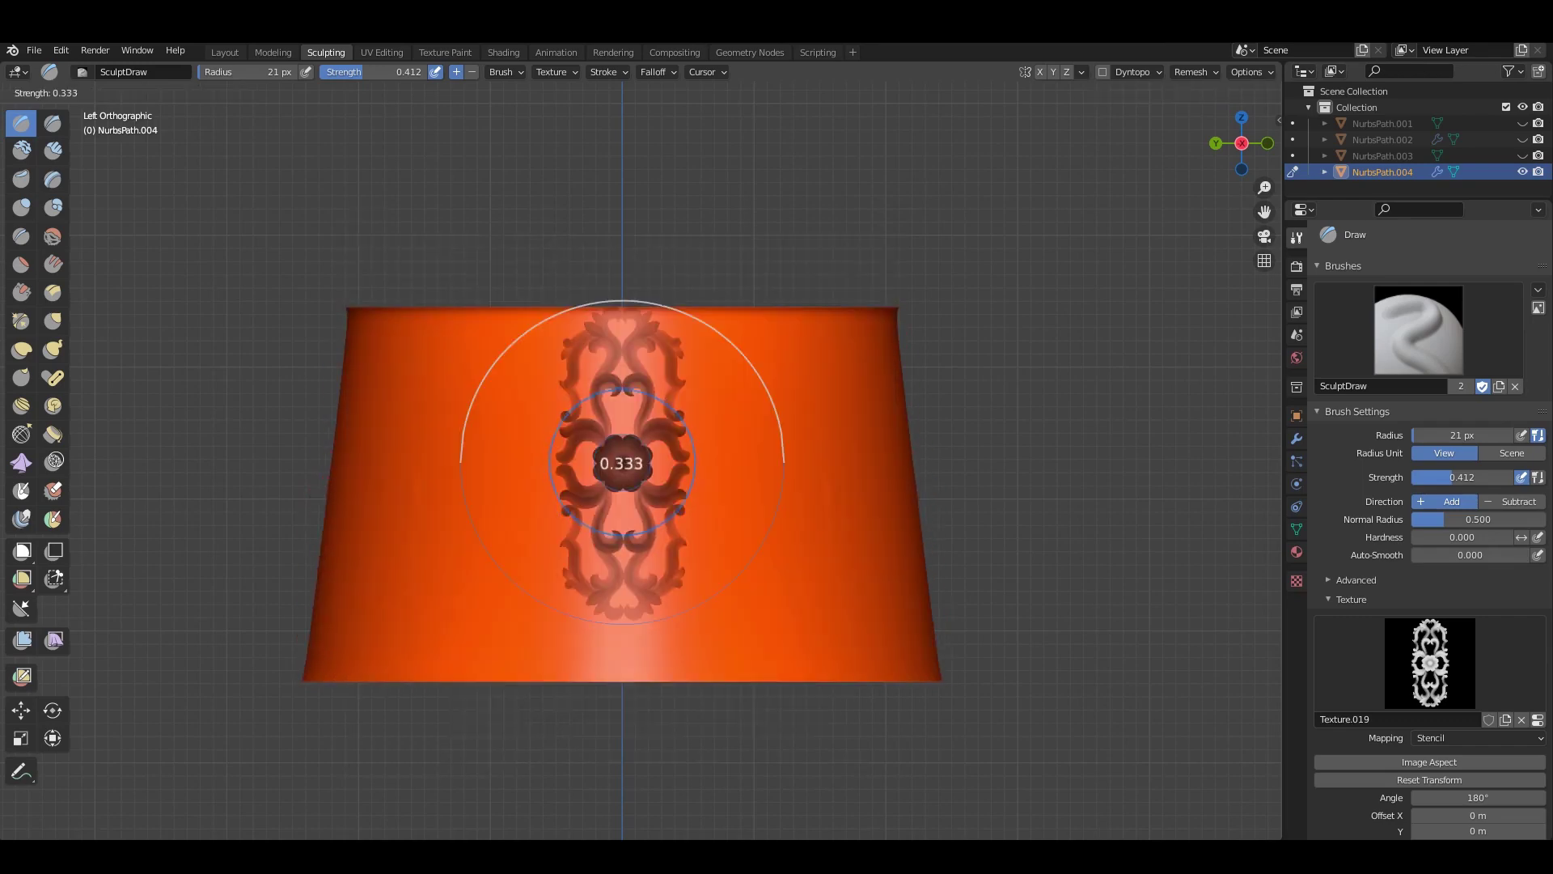
Set brush strength to 0.248 and reveal the rest of the model.
{"action": "key", "text": "Return"}
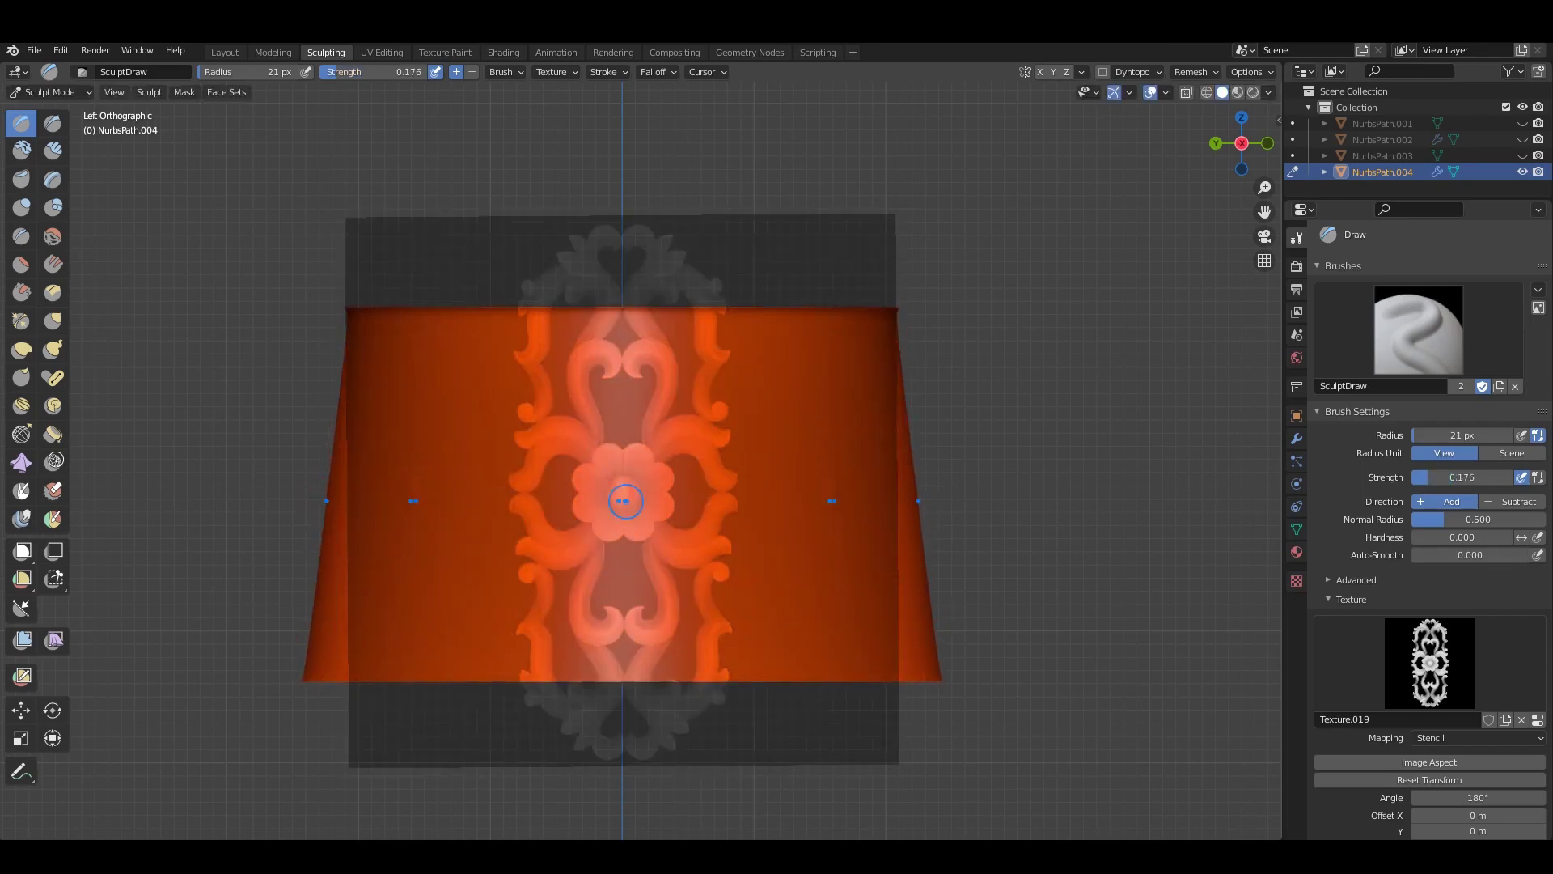
{"action": "key", "text": "shift+f"}
{"action": "left_click", "coordinate": [636, 497]}
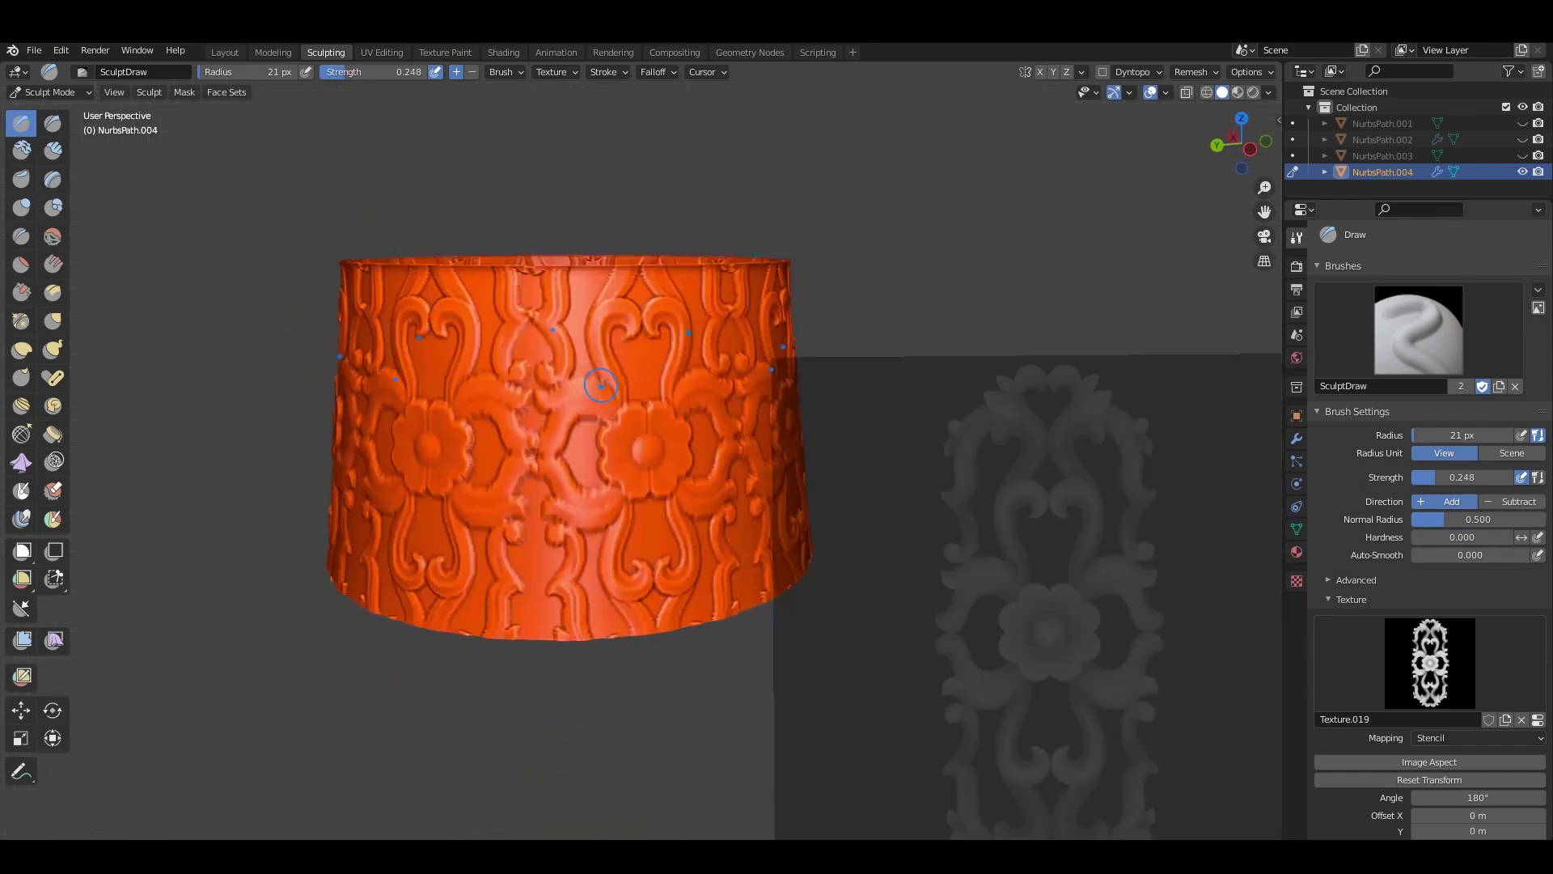
{"action": "key", "text": "alt+h"}
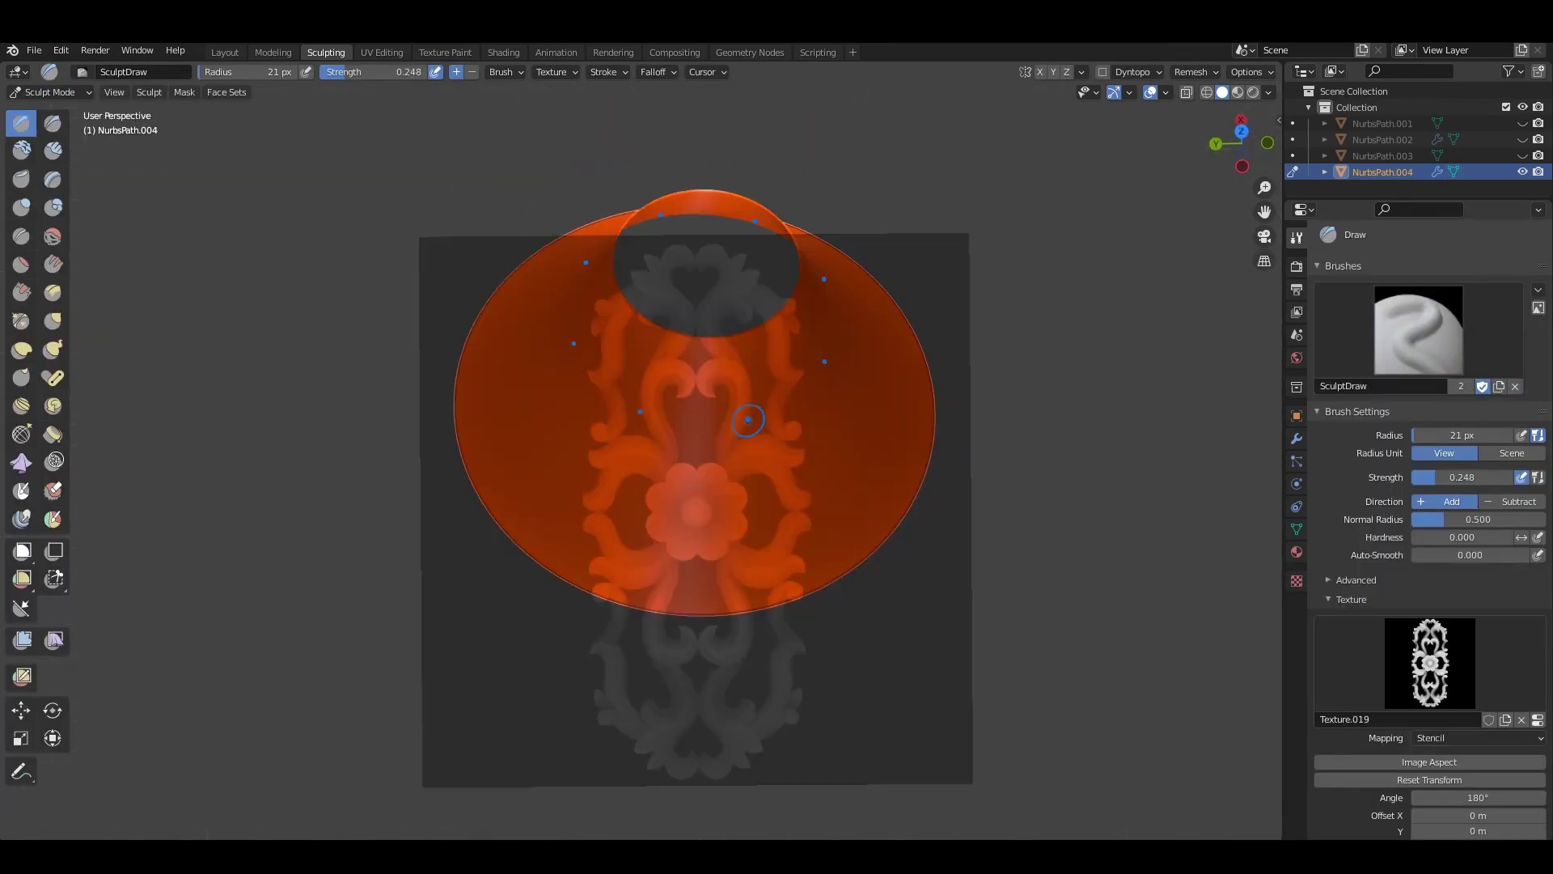
Move and rotate the leafy stencil over the base cone and stamp it at strength 0.321.
{"action": "middle_click_drag", "start_coordinate": [748, 420], "coordinate": [737, 444]}
{"action": "right_click_drag", "start_coordinate": [746, 495], "coordinate": [744, 540]}
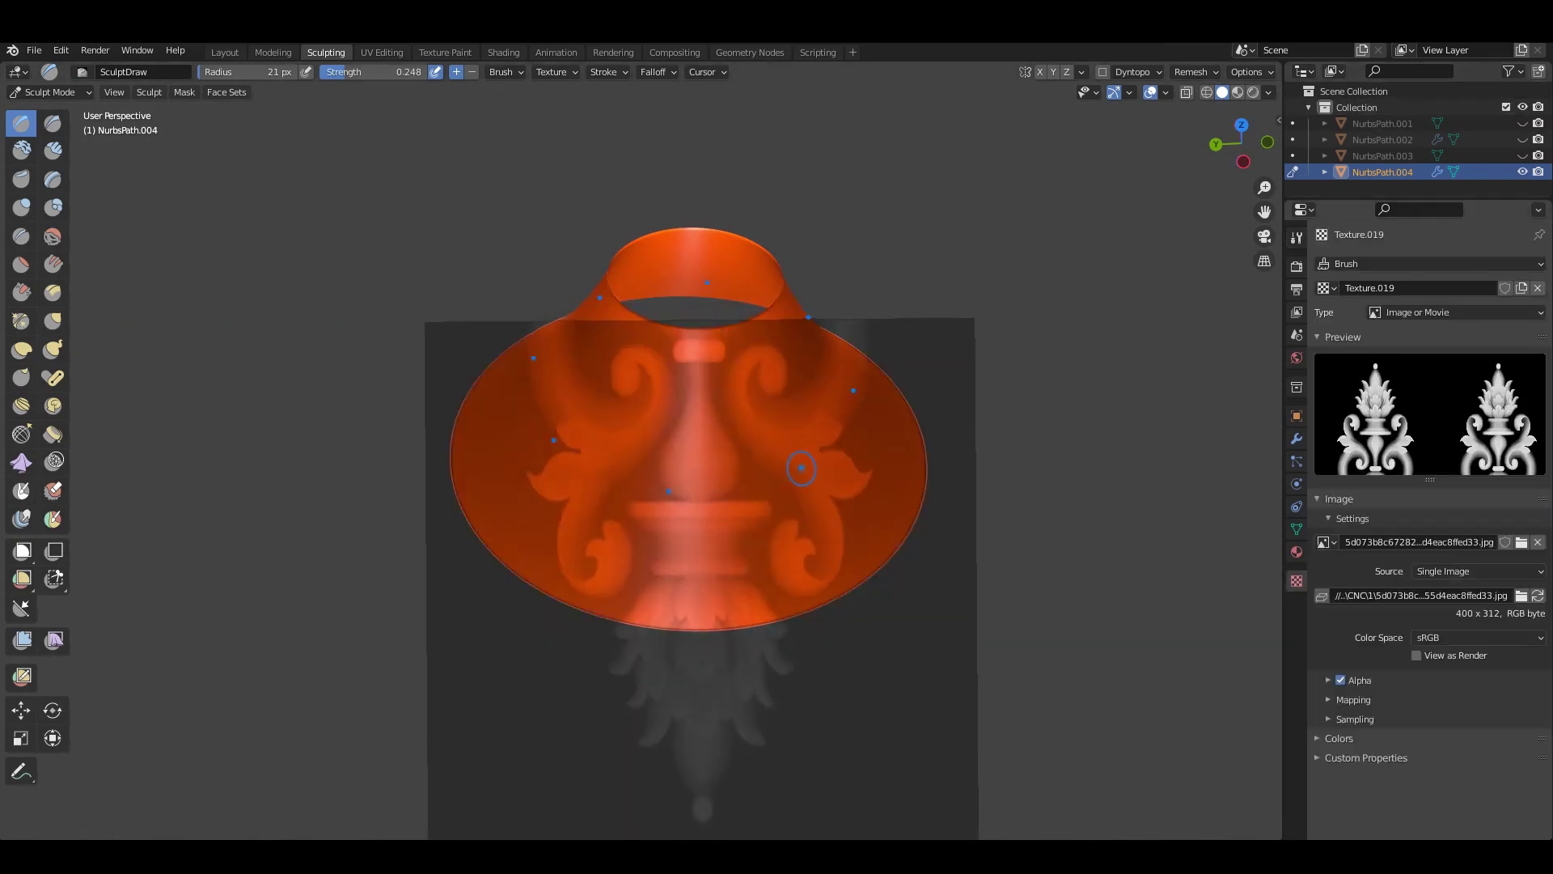
{"action": "mouse_move", "coordinate": [419, 327]}
{"action": "right_mouse_down", "text": "ctrl"}
{"action": "mouse_move", "coordinate": [879, 479]}
{"action": "mouse_move", "coordinate": [800, 518]}
{"action": "right_mouse_up", "text": "ctrl"}
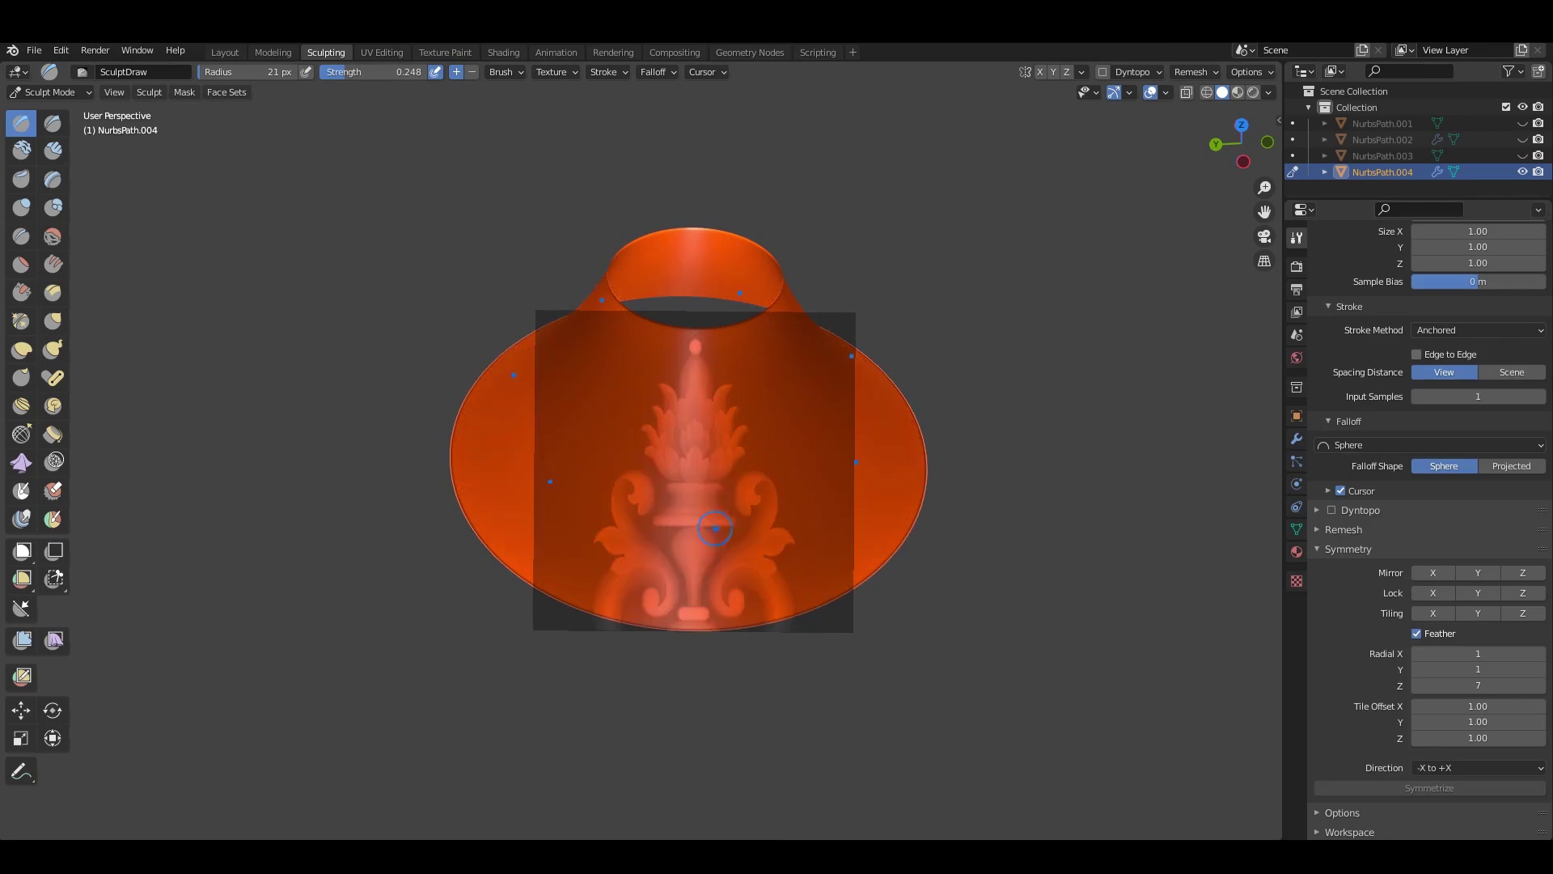
{"action": "key", "text": "shift+f"}
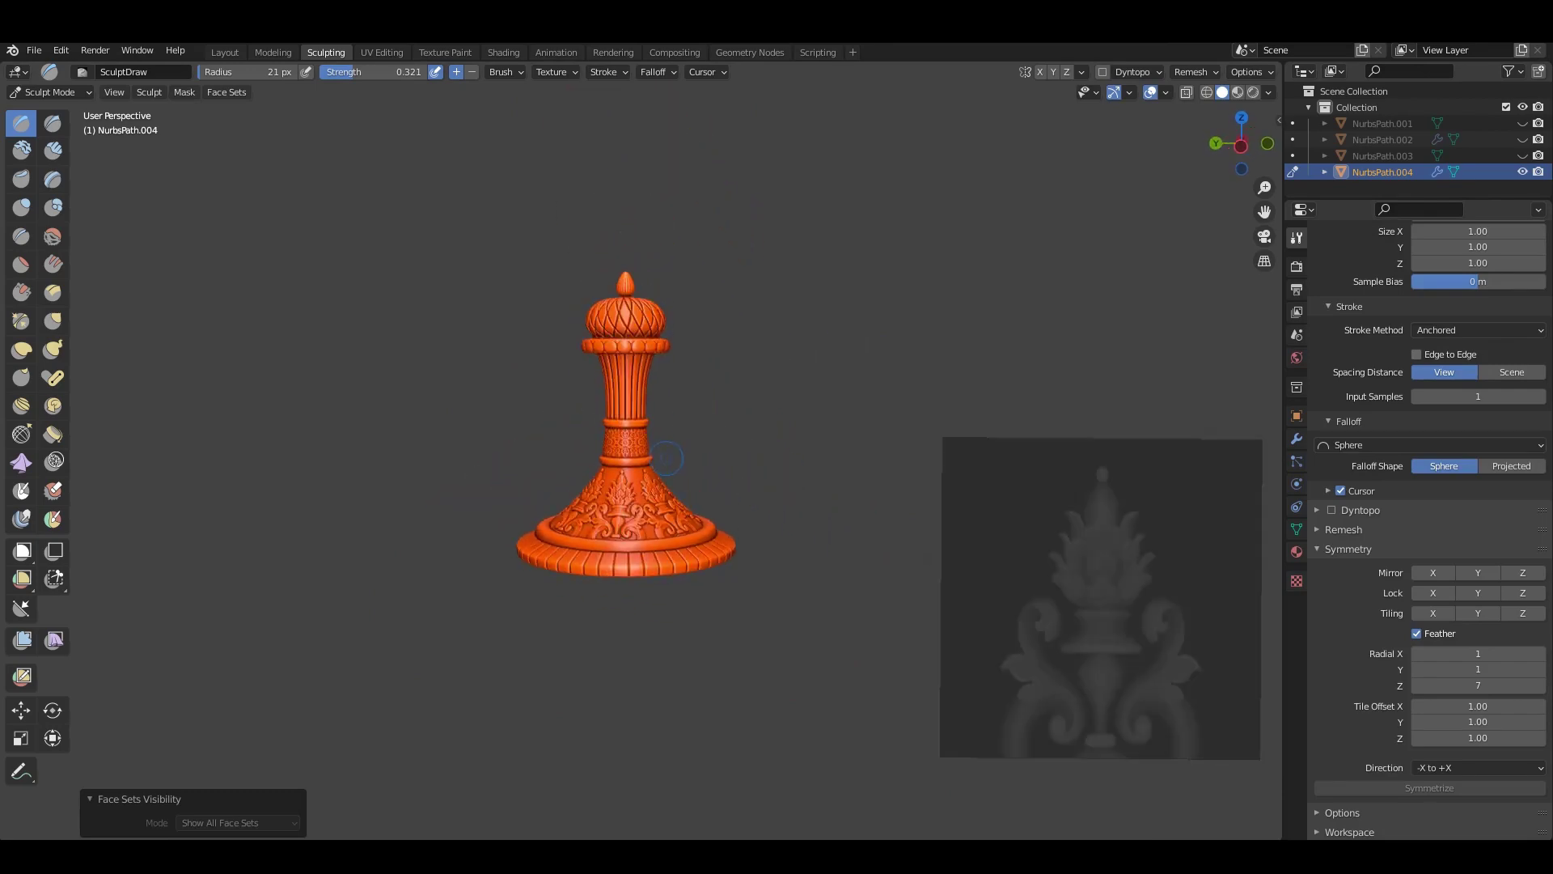
{"action": "scroll", "coordinate": [640, 437], "scroll_direction": "down", "scroll_amount": 5}
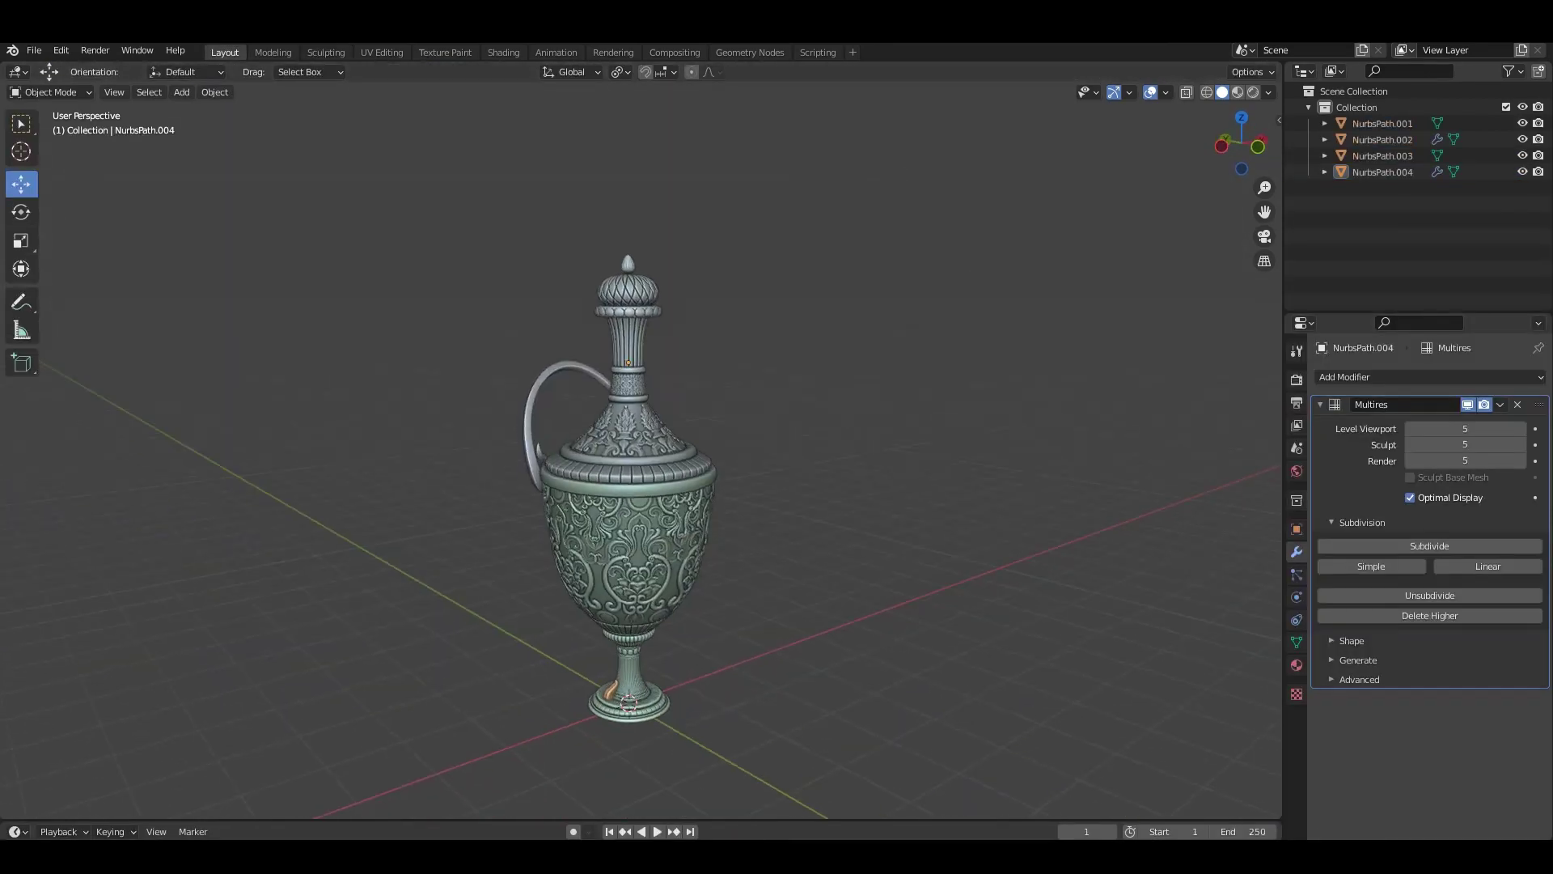
Export the selected ewer pieces to an FBX file.
{"action": "middle_click_drag", "start_coordinate": [728, 405], "coordinate": [842, 421]}
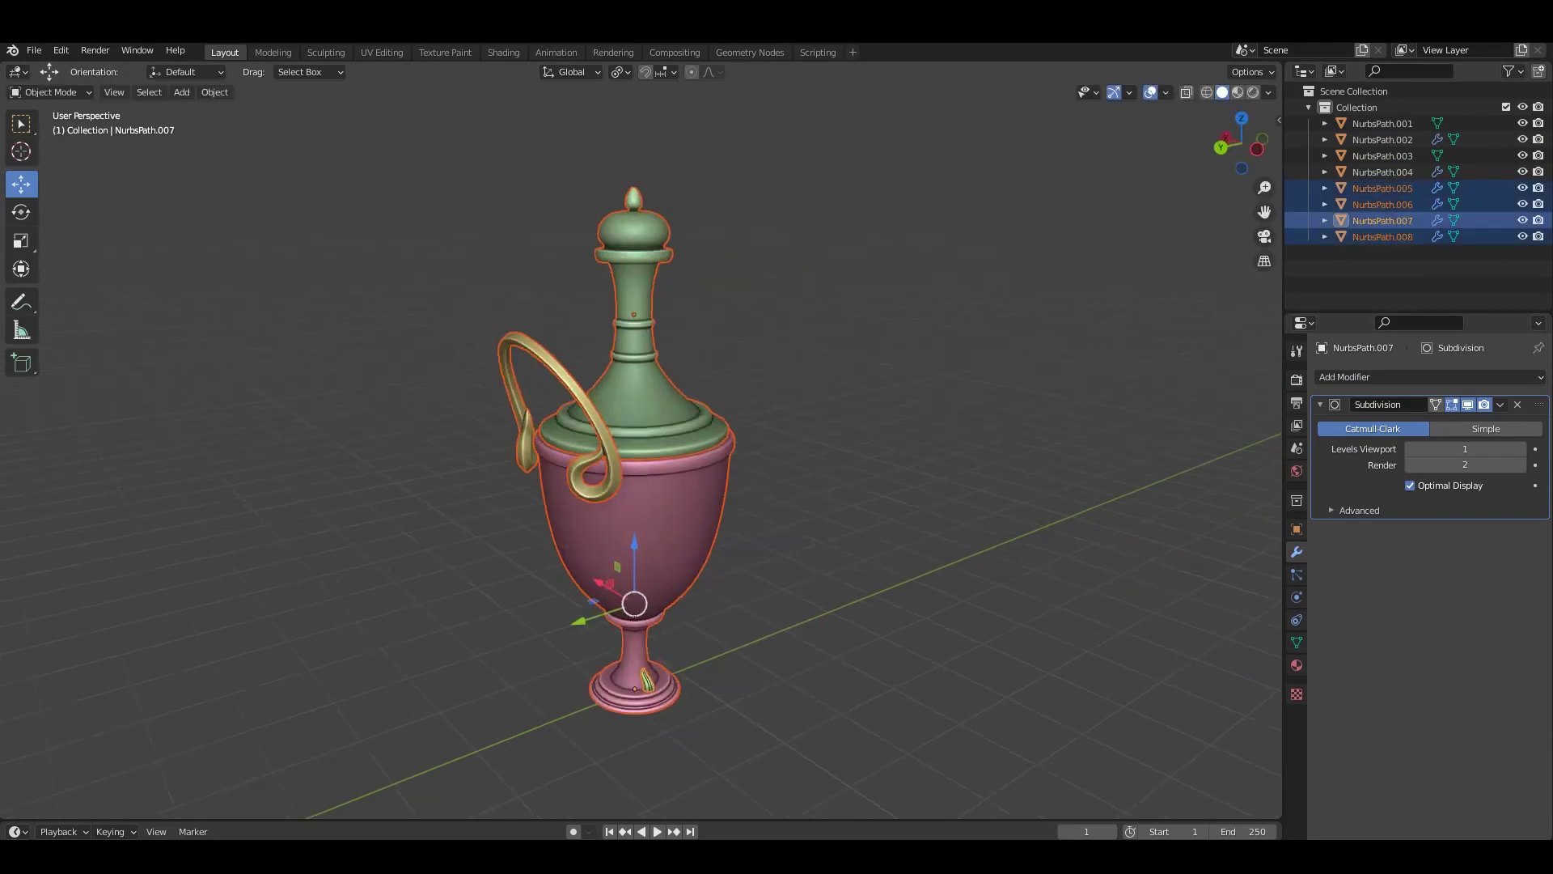
{"action": "left_click", "coordinate": [809, 548]}
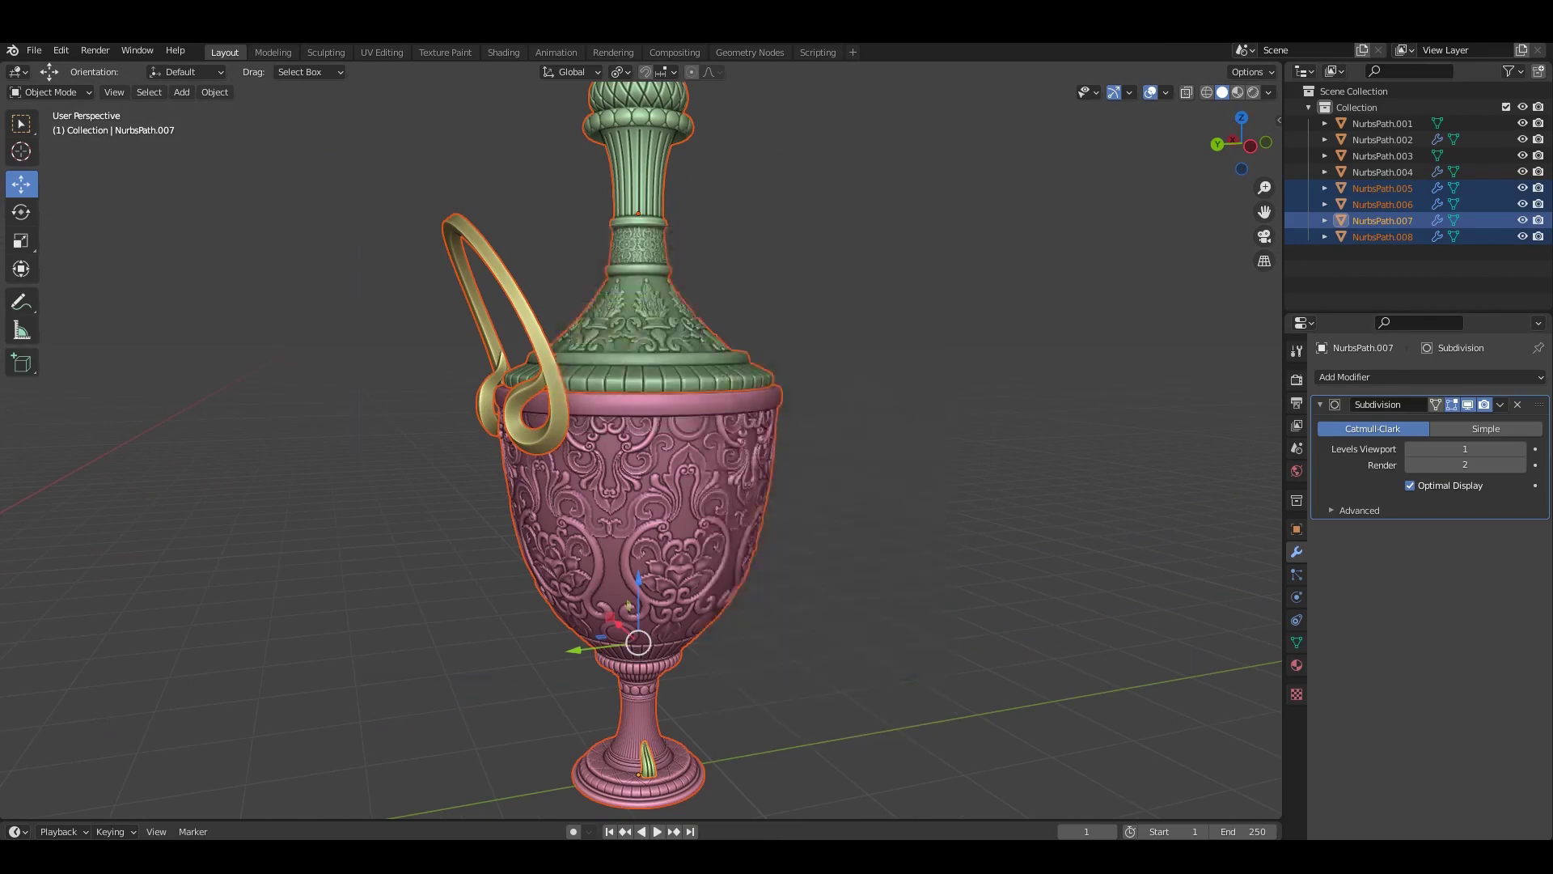
{"action": "left_click", "coordinate": [1035, 663]}
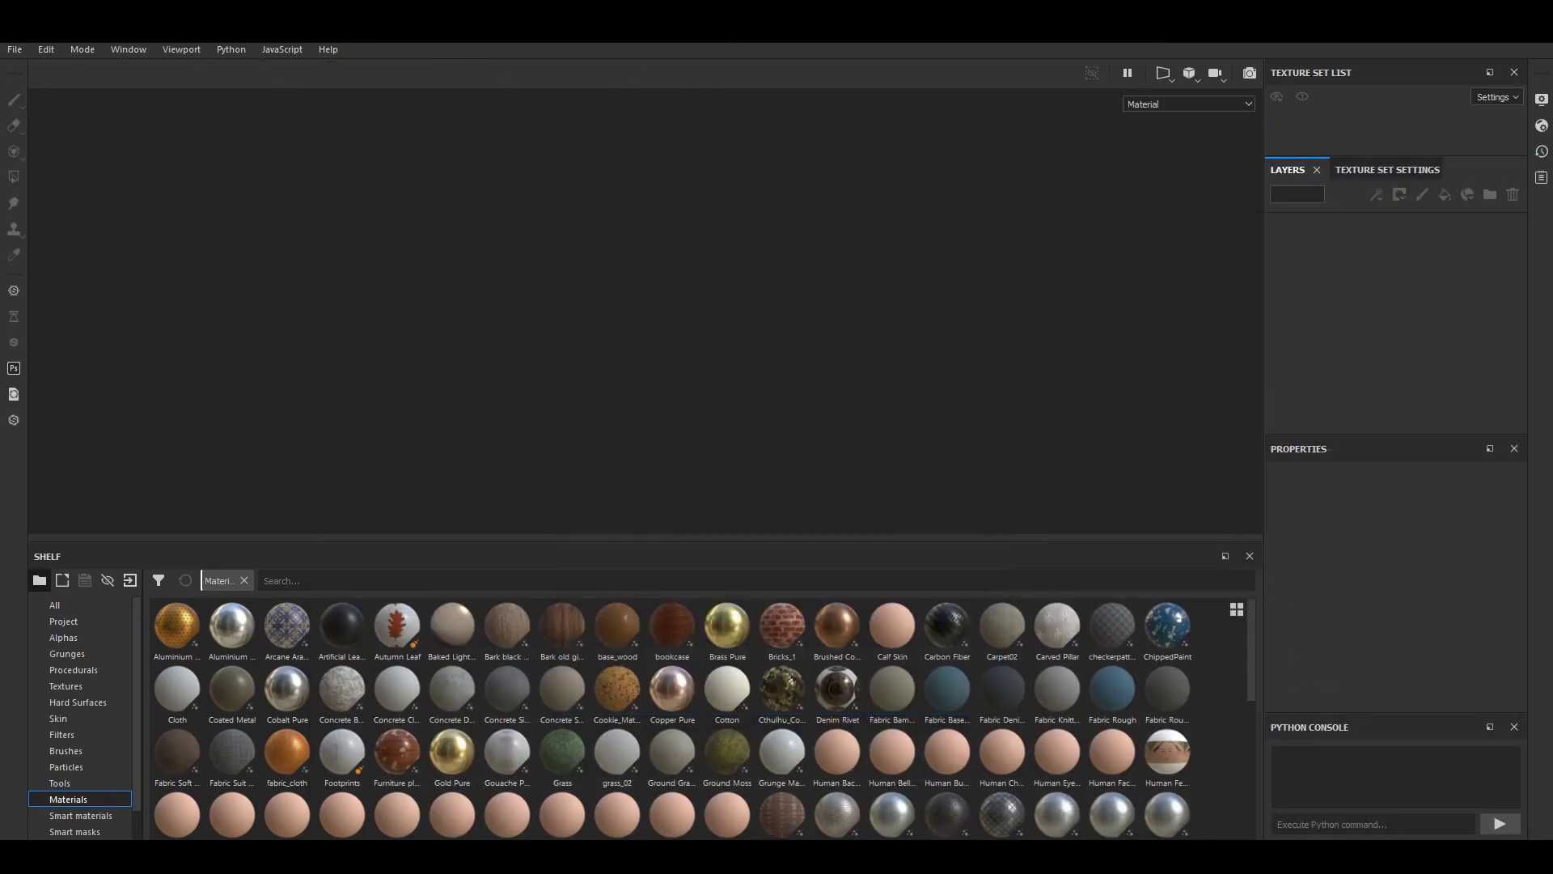
Orbit and zoom to inspect the baked detail on the goblet's base.
{"action": "left_click_drag", "start_coordinate": [633, 321], "coordinate": [719, 314], "text": "alt"}
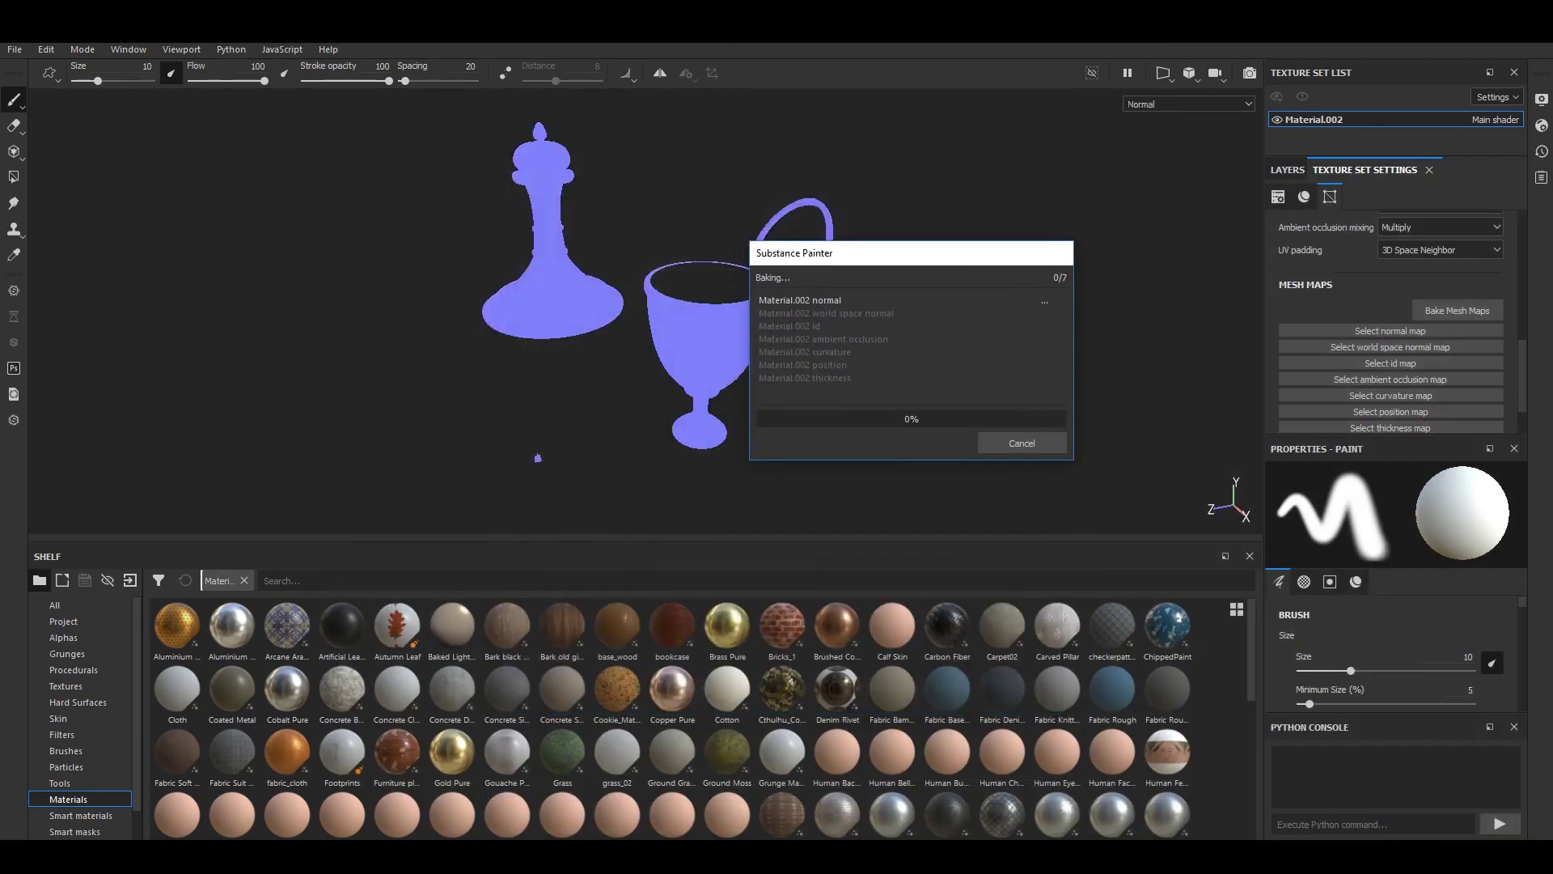
{"action": "left_click_drag", "start_coordinate": [538, 454], "coordinate": [507, 492], "text": "alt"}
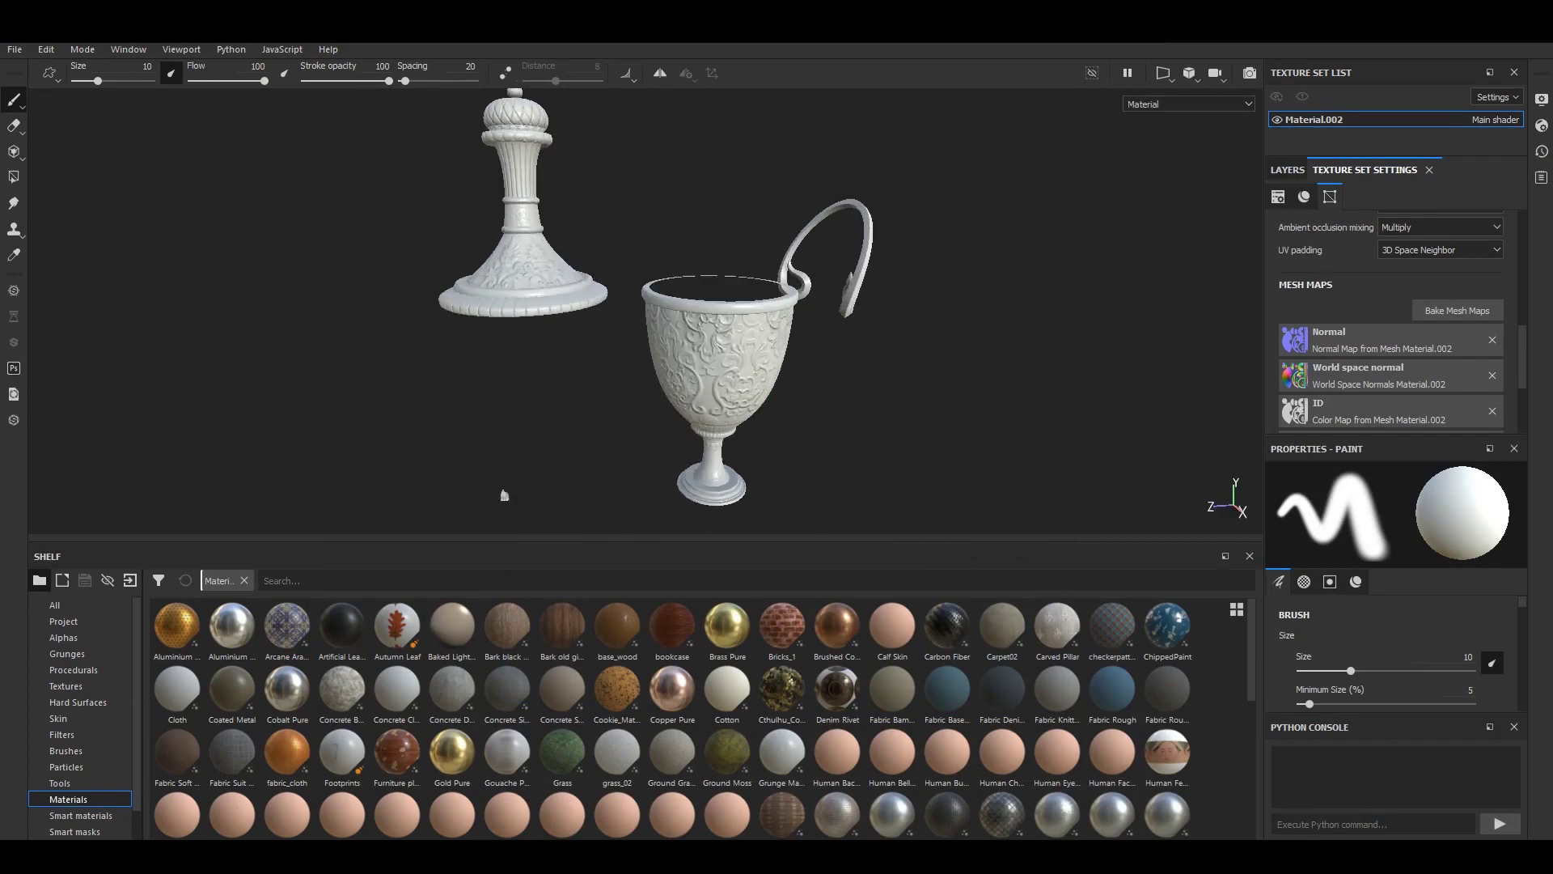
{"action": "scroll", "coordinate": [506, 493], "scroll_direction": "up", "scroll_amount": 5}
{"action": "mouse_move", "coordinate": [746, 191]}
{"action": "left_mouse_down", "text": "alt"}
{"action": "mouse_move", "coordinate": [809, 243]}
{"action": "mouse_move", "coordinate": [744, 251]}
{"action": "left_mouse_up", "text": "alt"}
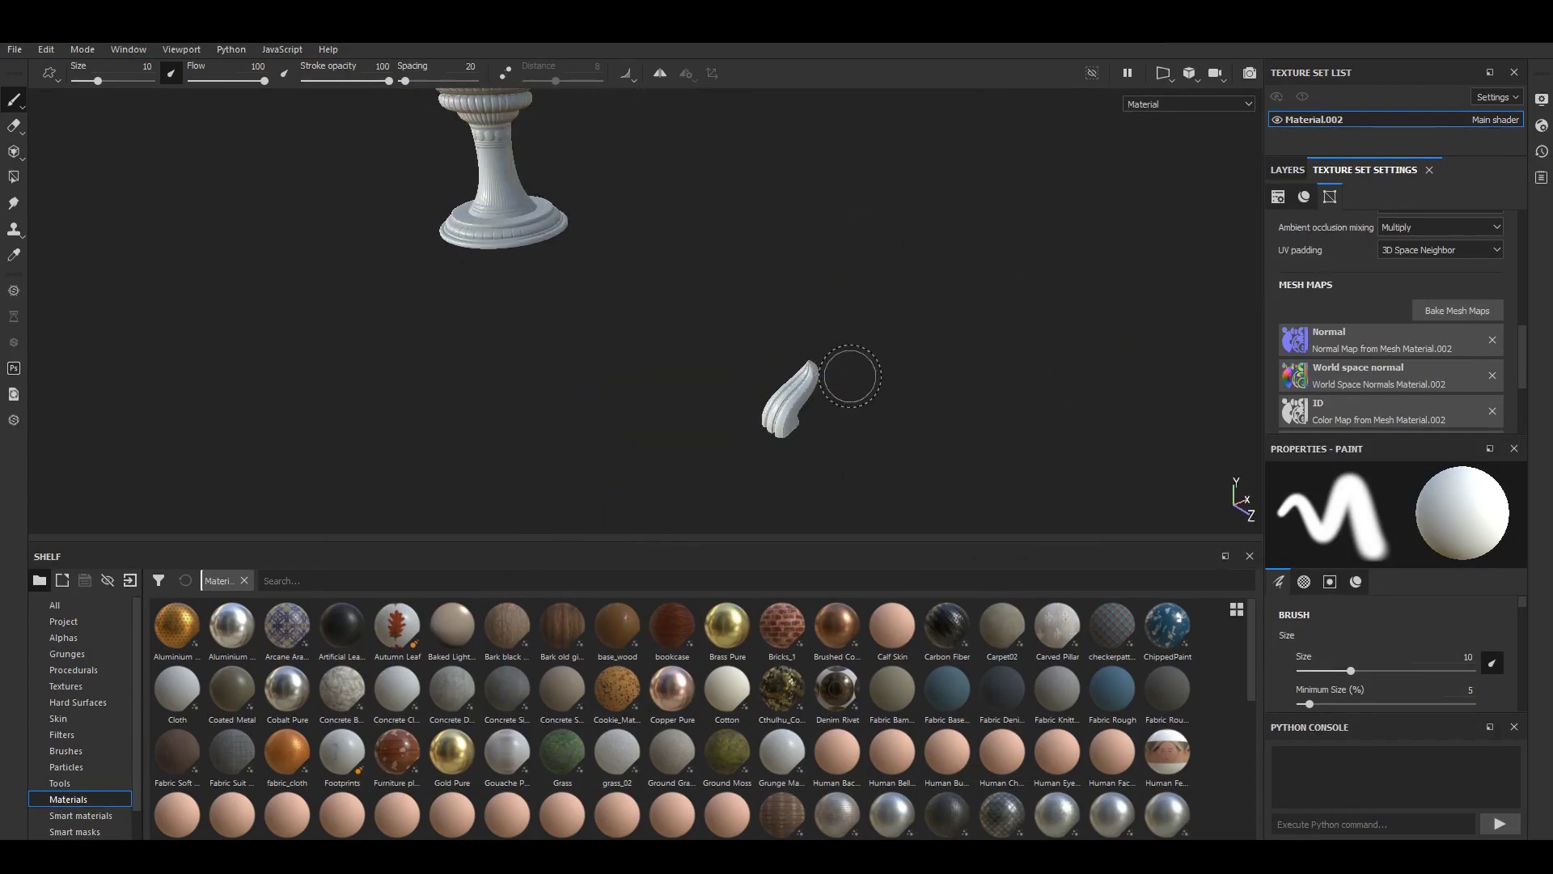
Cycle between the baked curvature map and the full material display.
{"action": "key", "text": "b"}
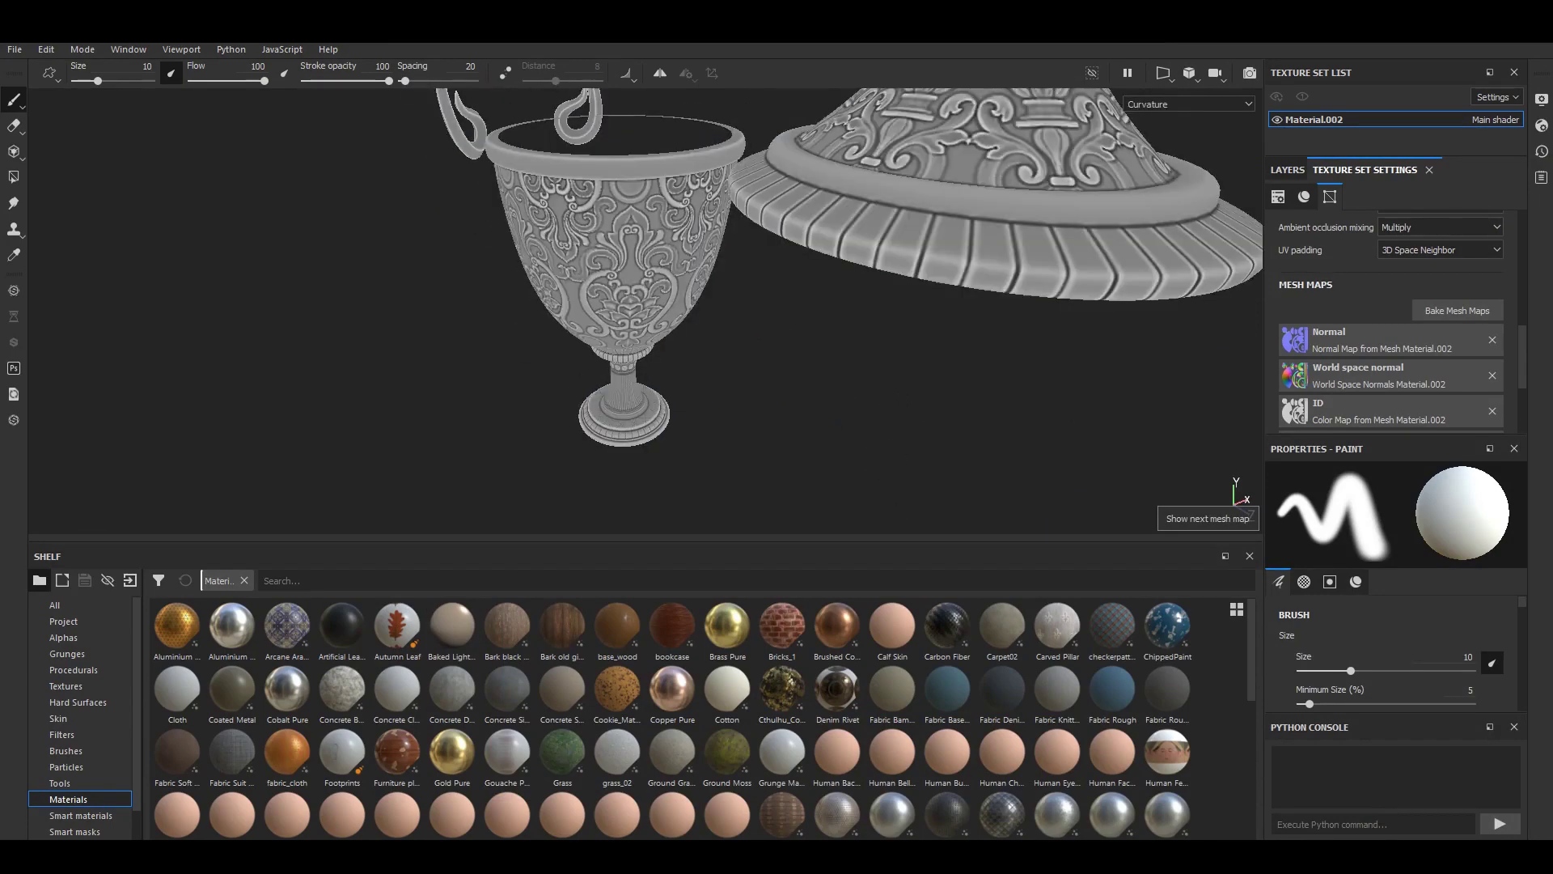
{"action": "left_click_drag", "start_coordinate": [776, 304], "coordinate": [729, 267], "text": "alt"}
{"action": "scroll", "coordinate": [590, 509], "scroll_direction": "up", "scroll_amount": 2}
{"action": "scroll", "coordinate": [590, 510], "scroll_direction": "up", "scroll_amount": 2}
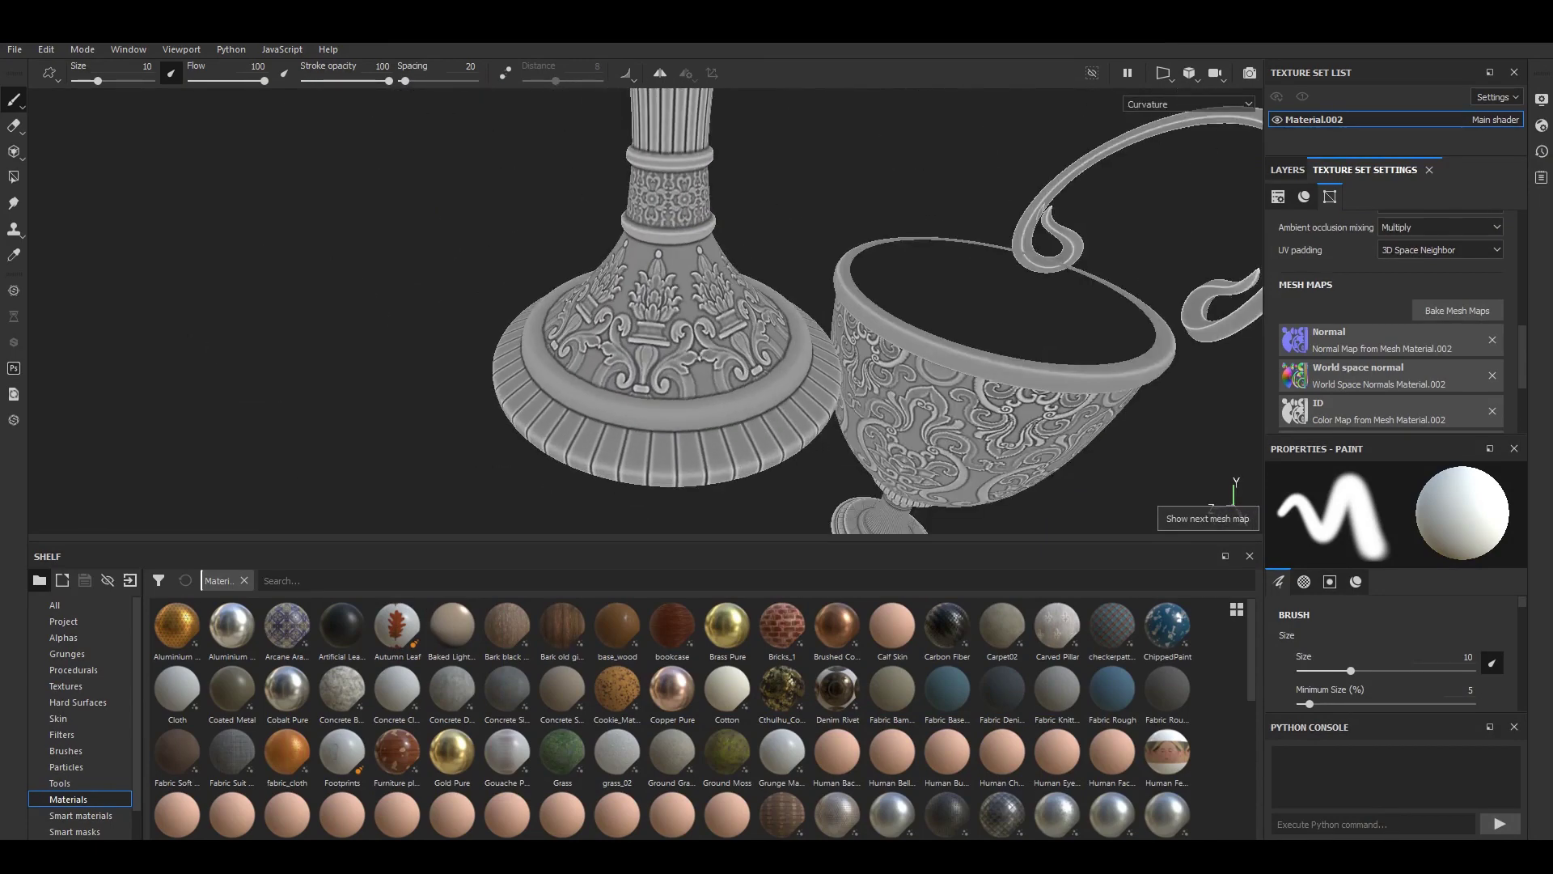
{"action": "scroll", "coordinate": [590, 510], "scroll_direction": "up", "scroll_amount": 2}
{"action": "scroll", "coordinate": [590, 509], "scroll_direction": "up", "scroll_amount": 2}
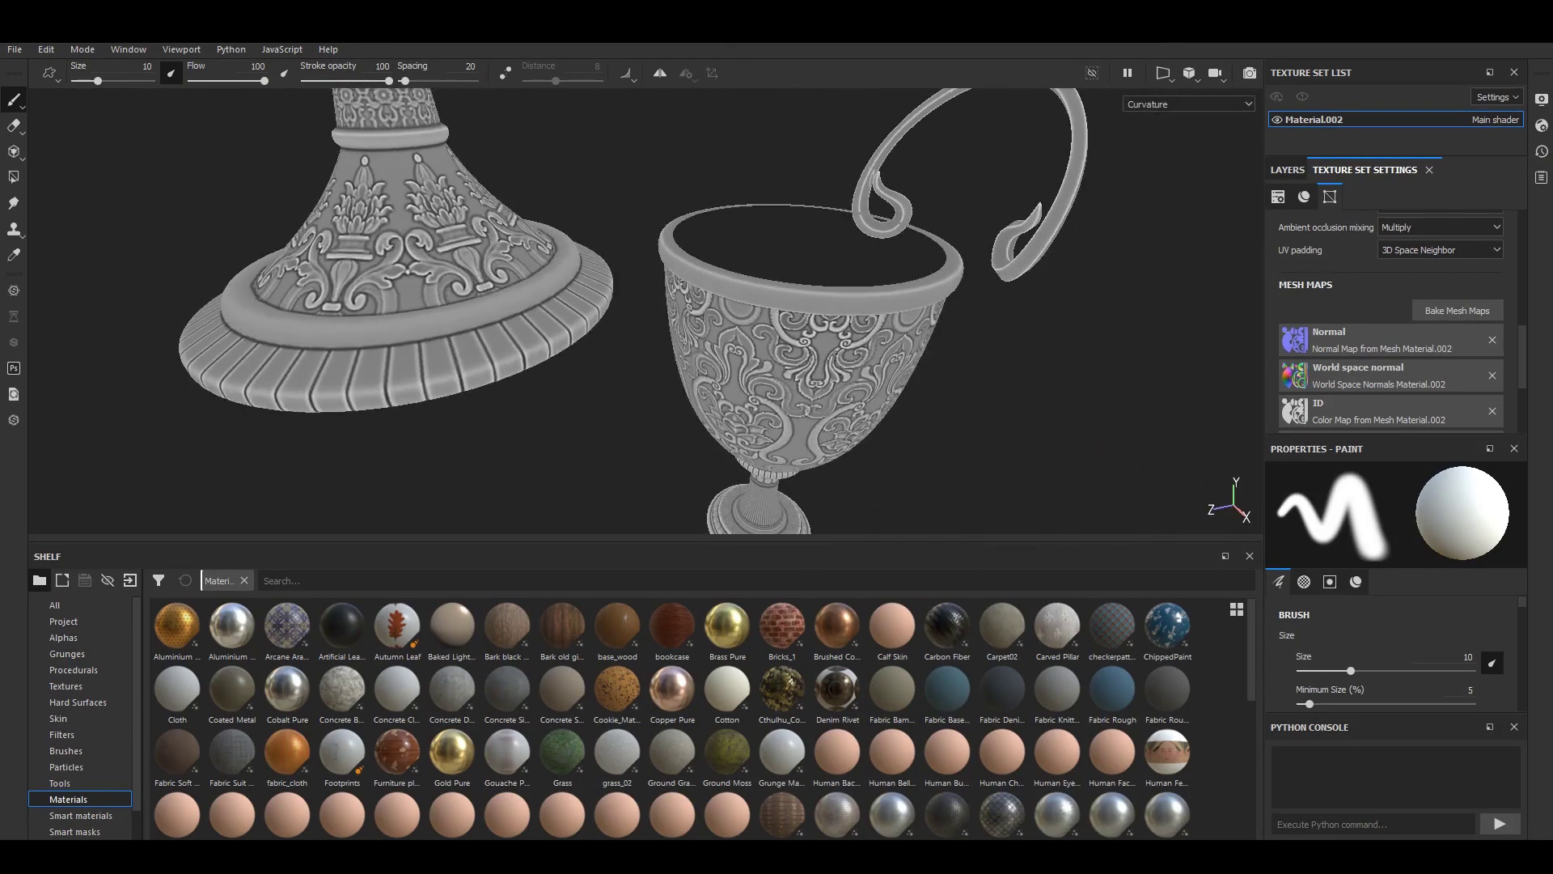
{"action": "key", "text": "m"}
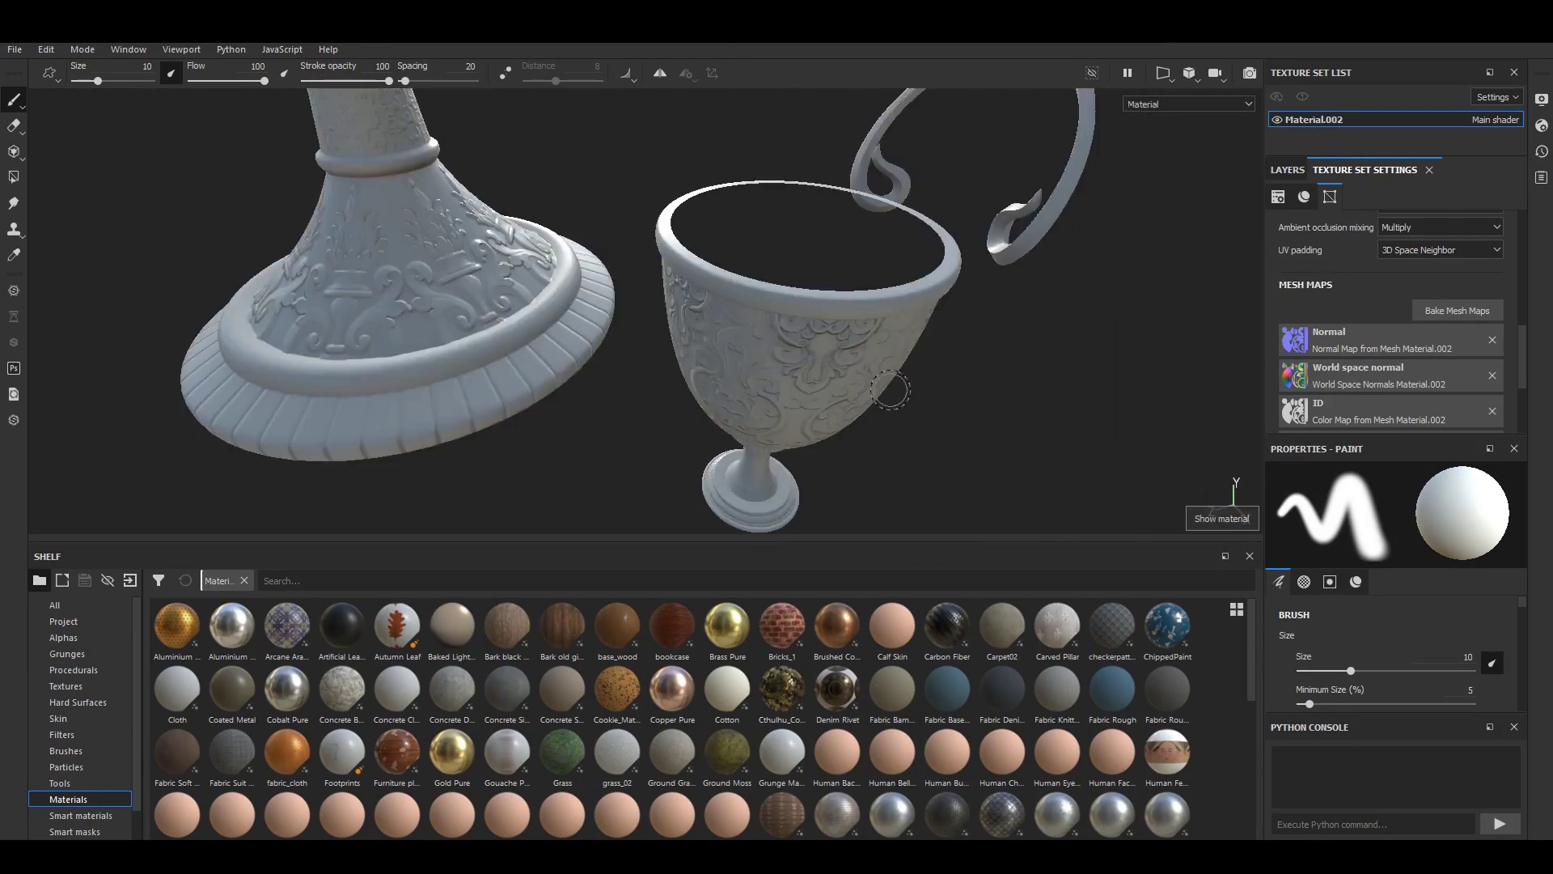
{"action": "key", "text": "b"}
{"action": "key", "text": "m"}
{"action": "left_click_drag", "start_coordinate": [890, 390], "coordinate": [933, 385], "text": "alt"}
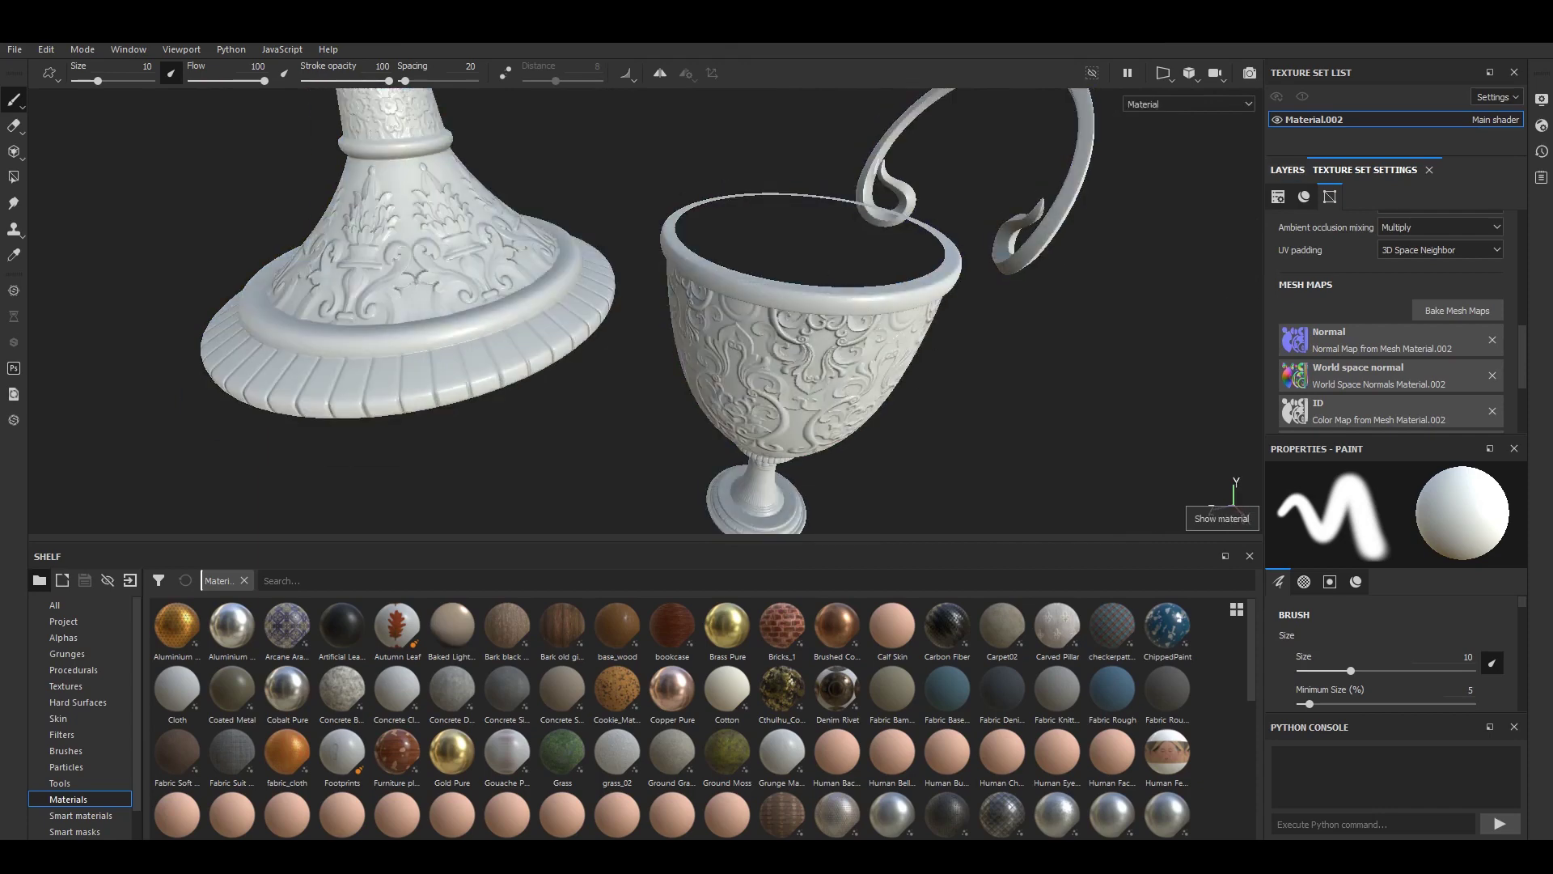
{"action": "left_click", "coordinate": [1287, 170]}
Apply the Silver_Aged smart material to the vase and goblet.
{"action": "key", "text": "f"}
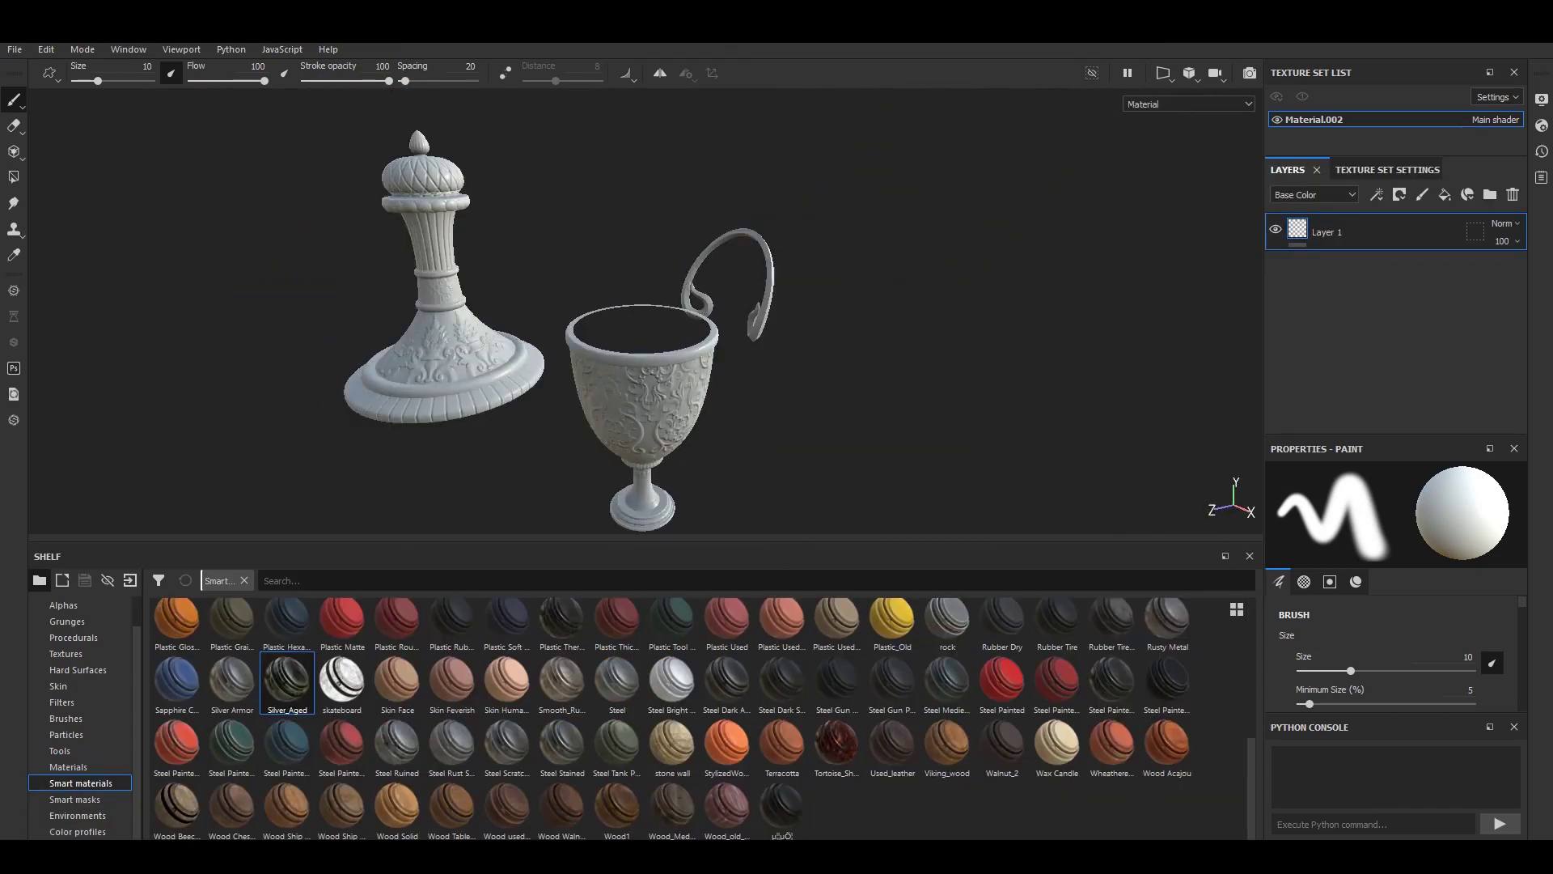
{"action": "left_click", "coordinate": [81, 815]}
{"action": "left_click_drag", "start_coordinate": [287, 684], "coordinate": [639, 340]}
{"action": "scroll", "coordinate": [639, 323], "scroll_direction": "up", "scroll_amount": 2}
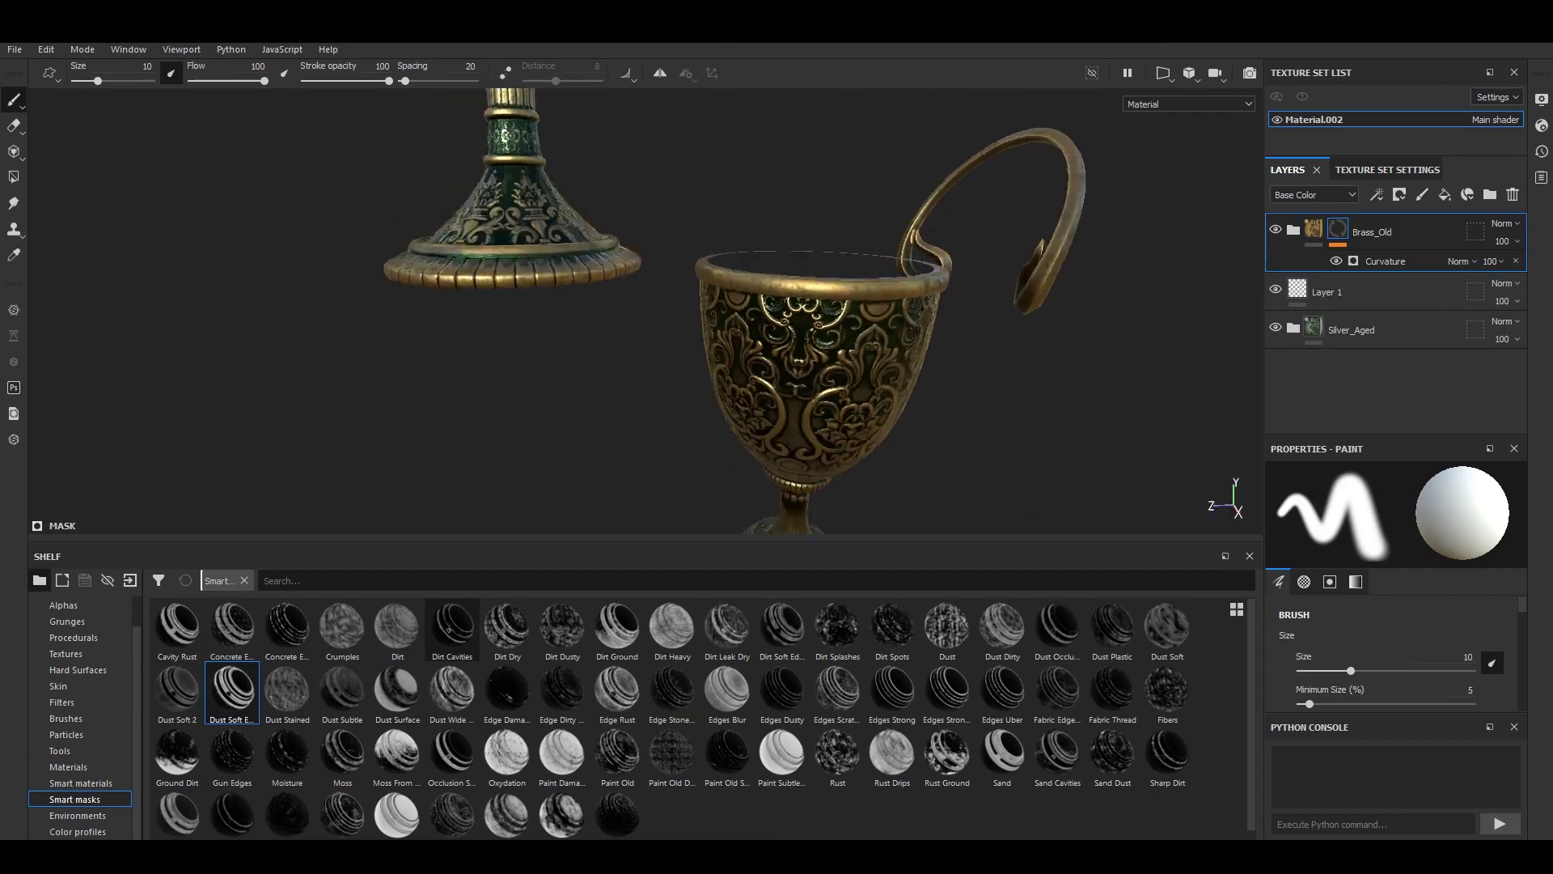
{"action": "left_click_drag", "start_coordinate": [486, 477], "coordinate": [542, 487], "text": "alt"}
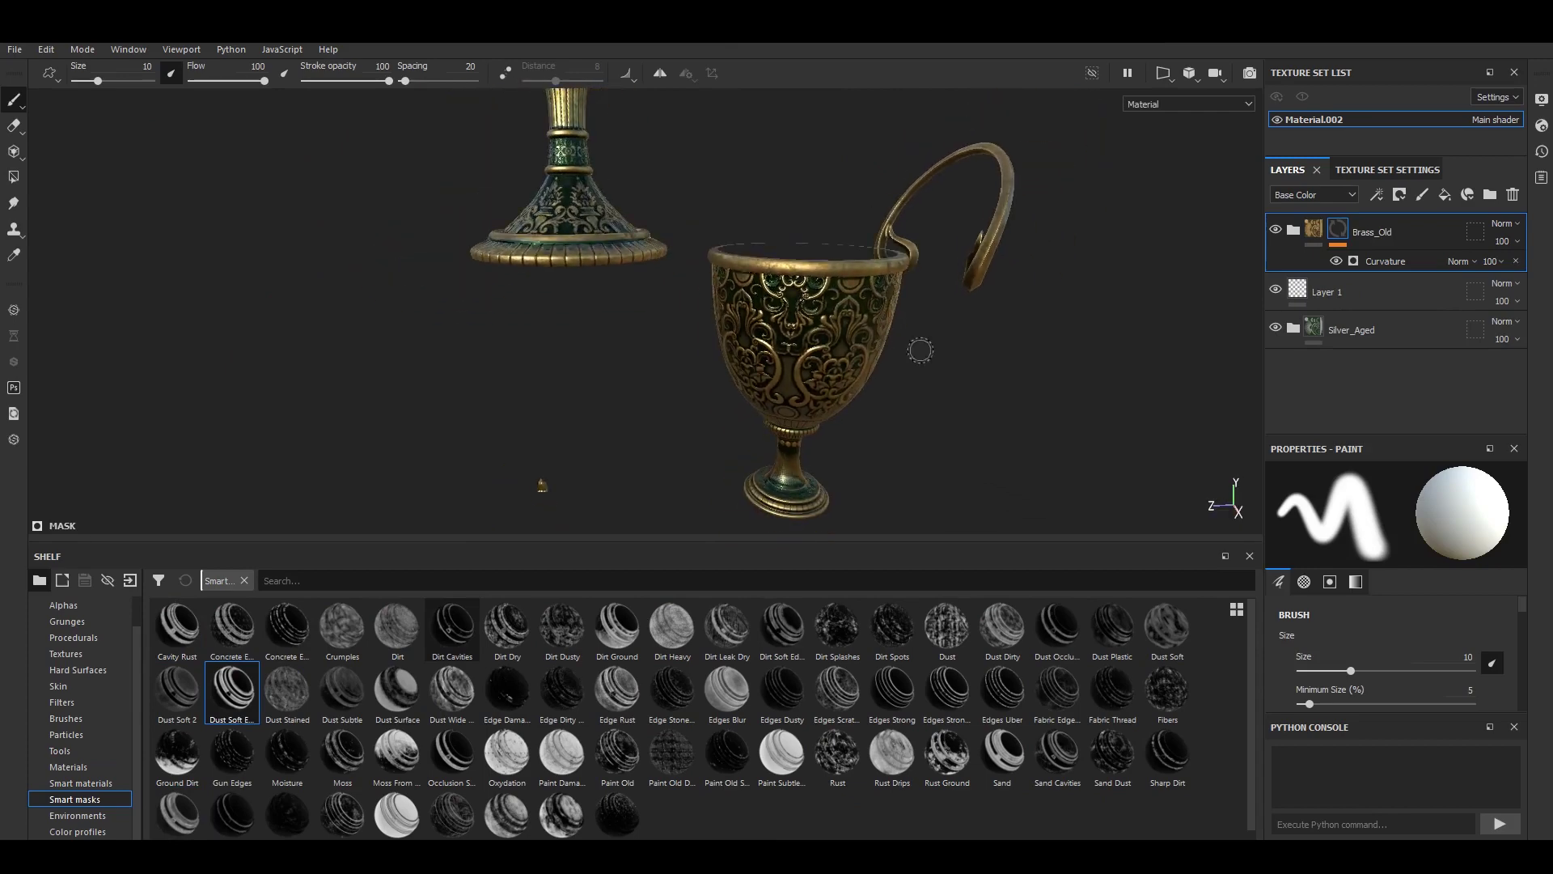
{"action": "scroll", "coordinate": [582, 364], "scroll_direction": "up", "scroll_amount": 6}
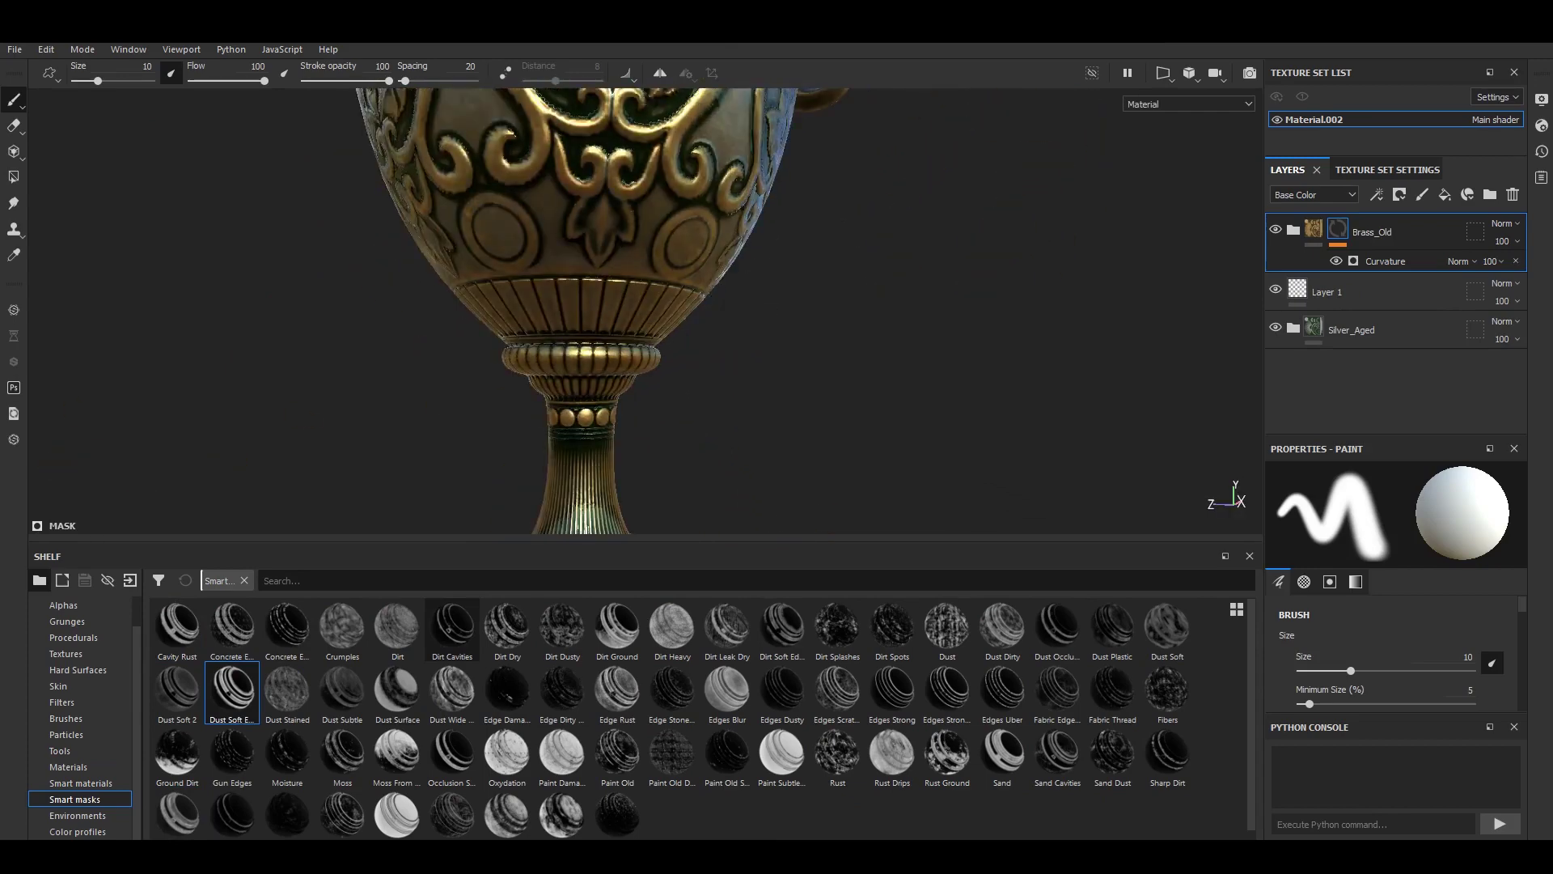
{"action": "scroll", "coordinate": [70, 440], "scroll_direction": "down", "scroll_amount": 5}
{"action": "mouse_move", "coordinate": [69, 440]}
{"action": "left_mouse_down", "text": "alt"}
{"action": "mouse_move", "coordinate": [347, 405]}
{"action": "mouse_move", "coordinate": [486, 427]}
{"action": "mouse_move", "coordinate": [370, 468]}
{"action": "mouse_move", "coordinate": [520, 482]}
{"action": "mouse_move", "coordinate": [520, 496]}
{"action": "left_mouse_up", "text": "alt"}
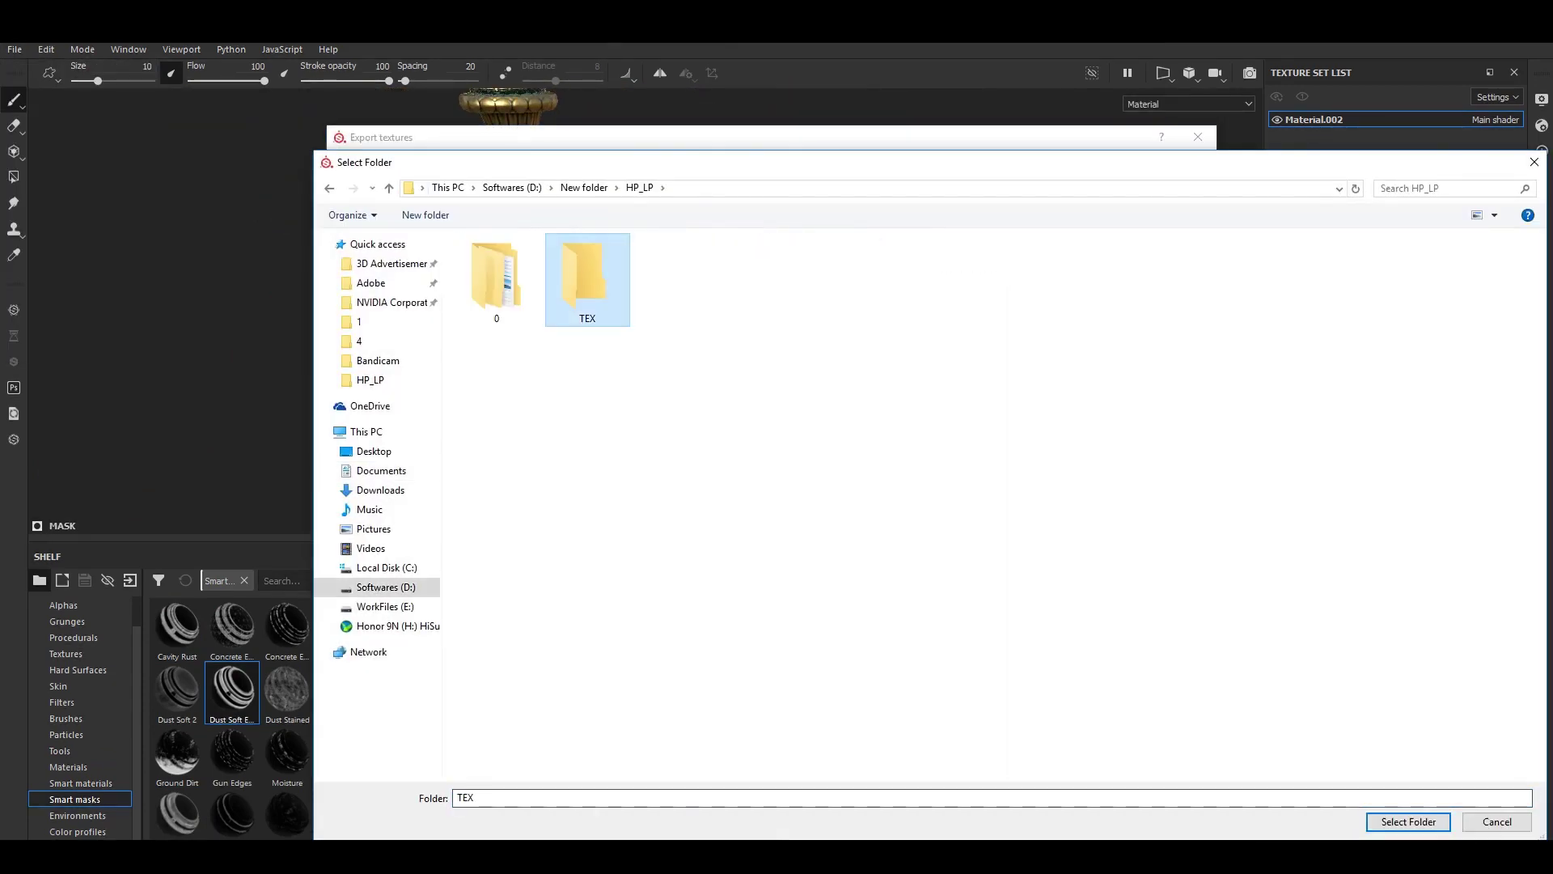
Export the eight 4096 PNG textures into the TEX folder and open it.
{"action": "left_click", "coordinate": [1409, 821]}
{"action": "left_click", "coordinate": [1158, 731]}
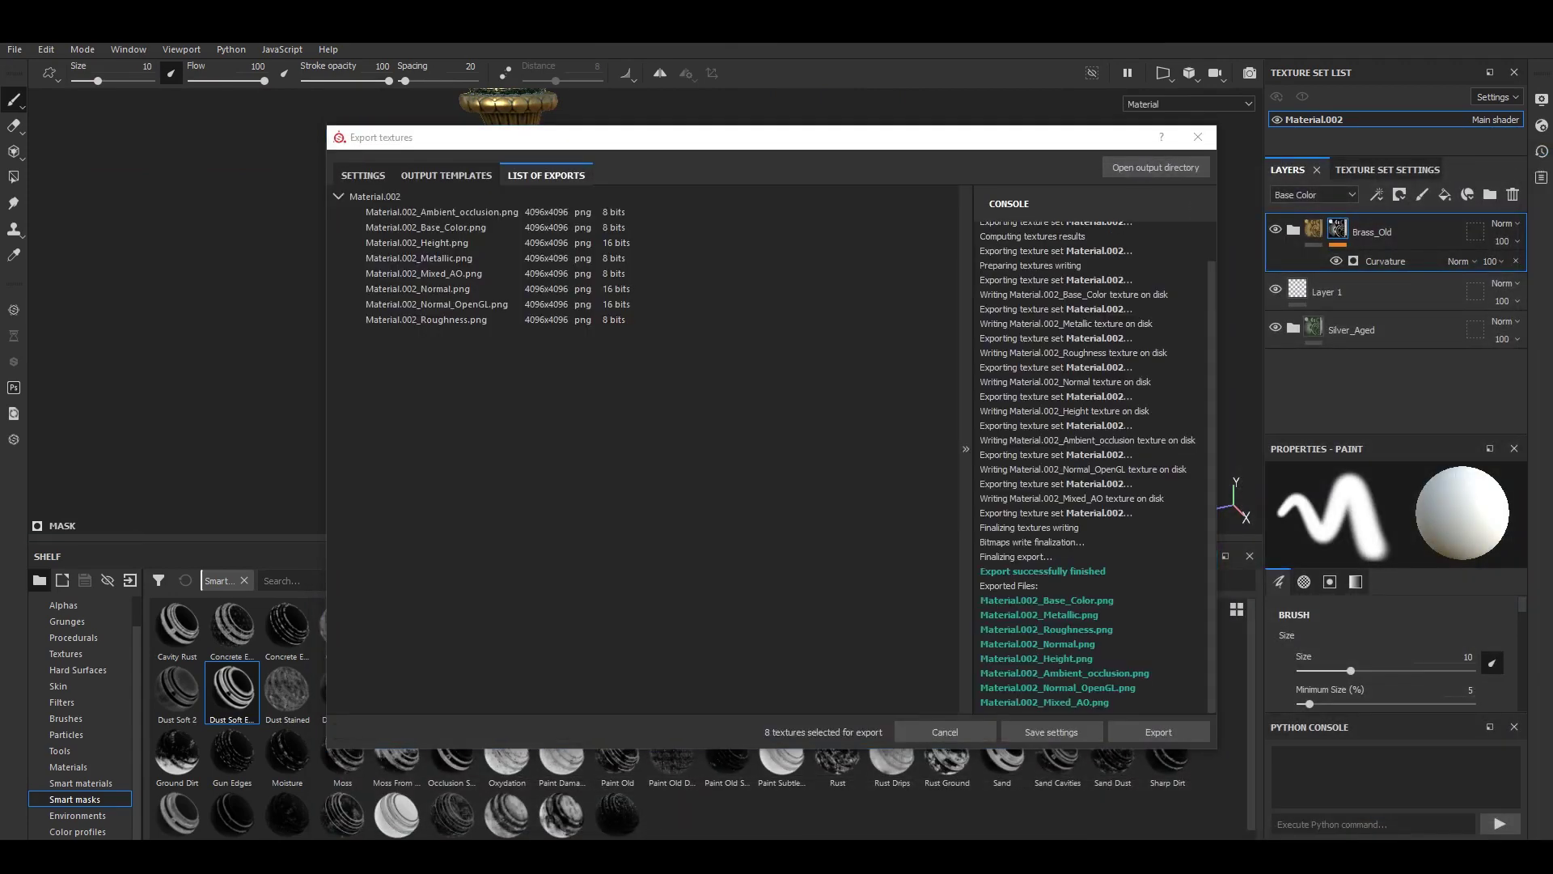
{"action": "left_click", "coordinate": [1155, 167]}
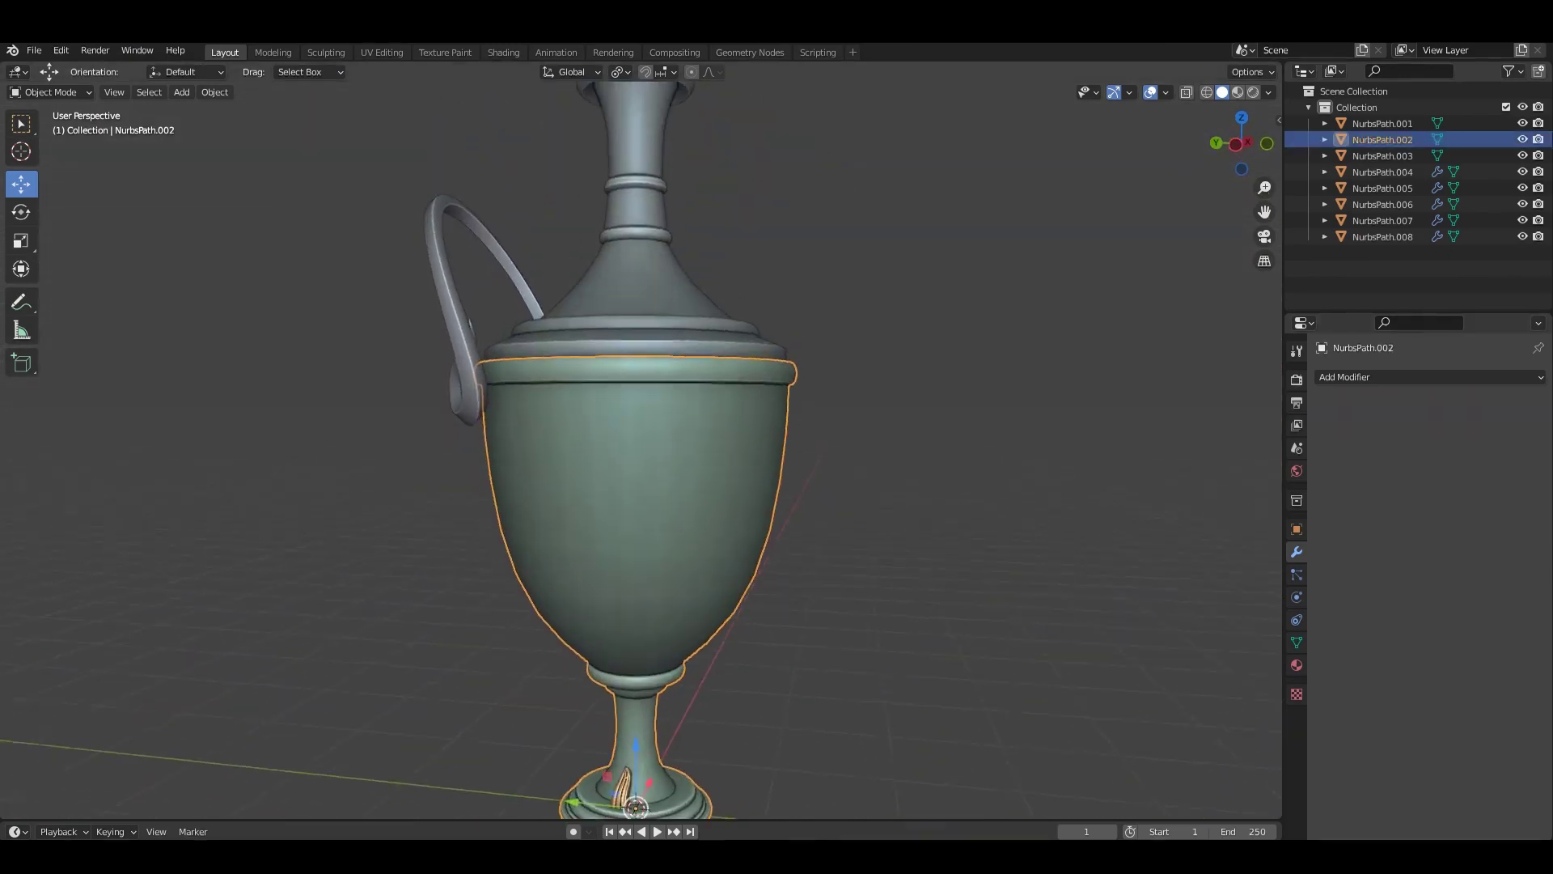
Isolate the selected vase pieces in local view with material preview shading.
{"action": "scroll", "coordinate": [639, 445], "scroll_direction": "down", "scroll_amount": 5}
{"action": "left_click", "coordinate": [1382, 123]}
{"action": "left_click", "coordinate": [1382, 171], "text": "shift"}
{"action": "key", "text": "KP_Divide"}
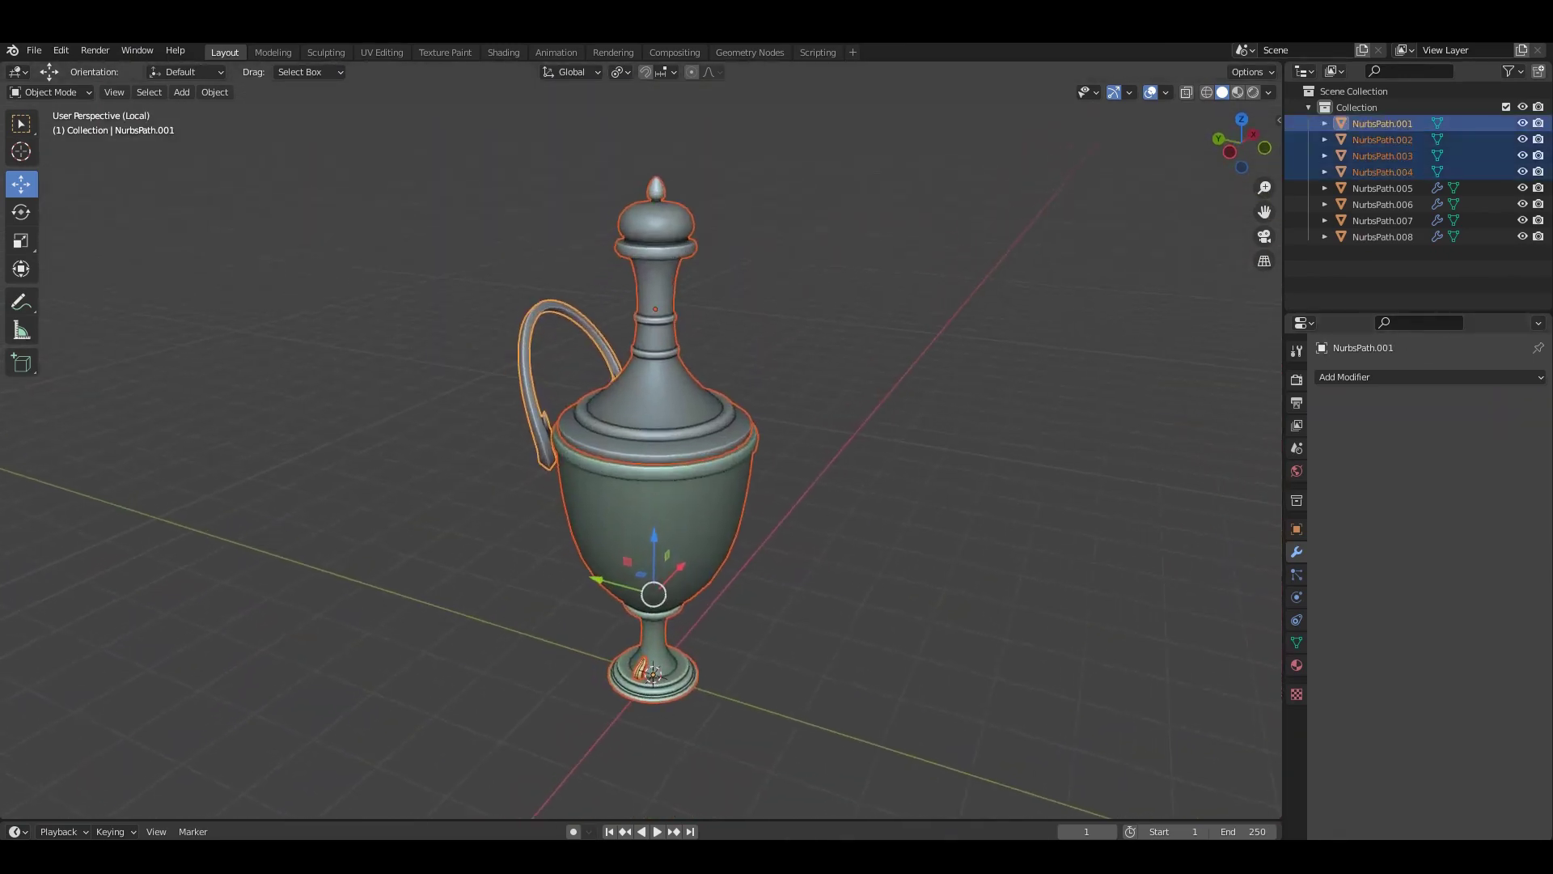
{"action": "left_click", "coordinate": [556, 51]}
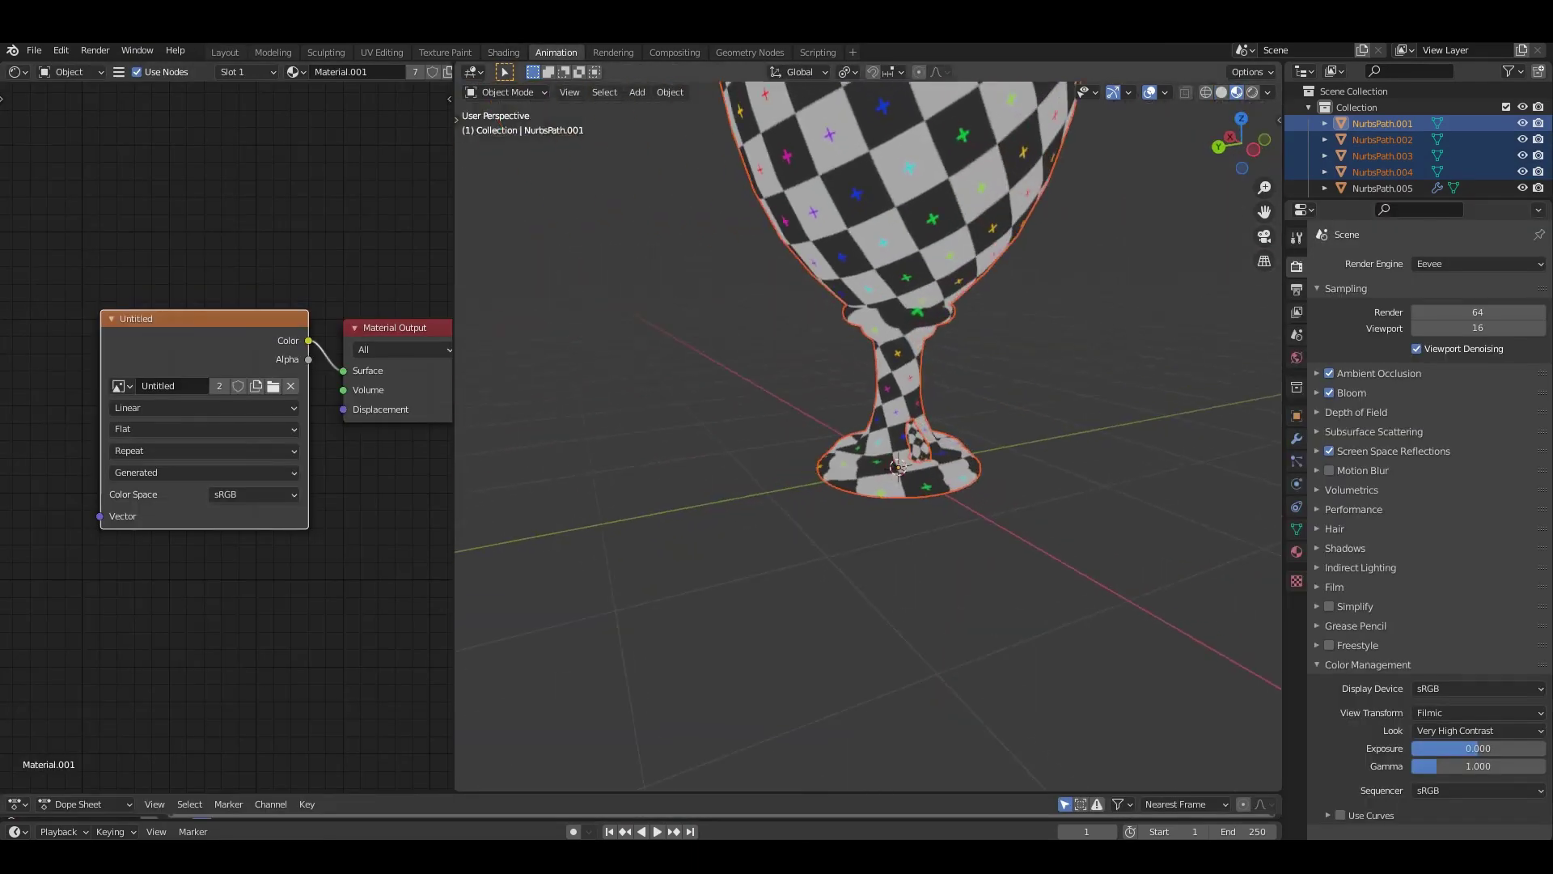
{"action": "key", "text": "z"}
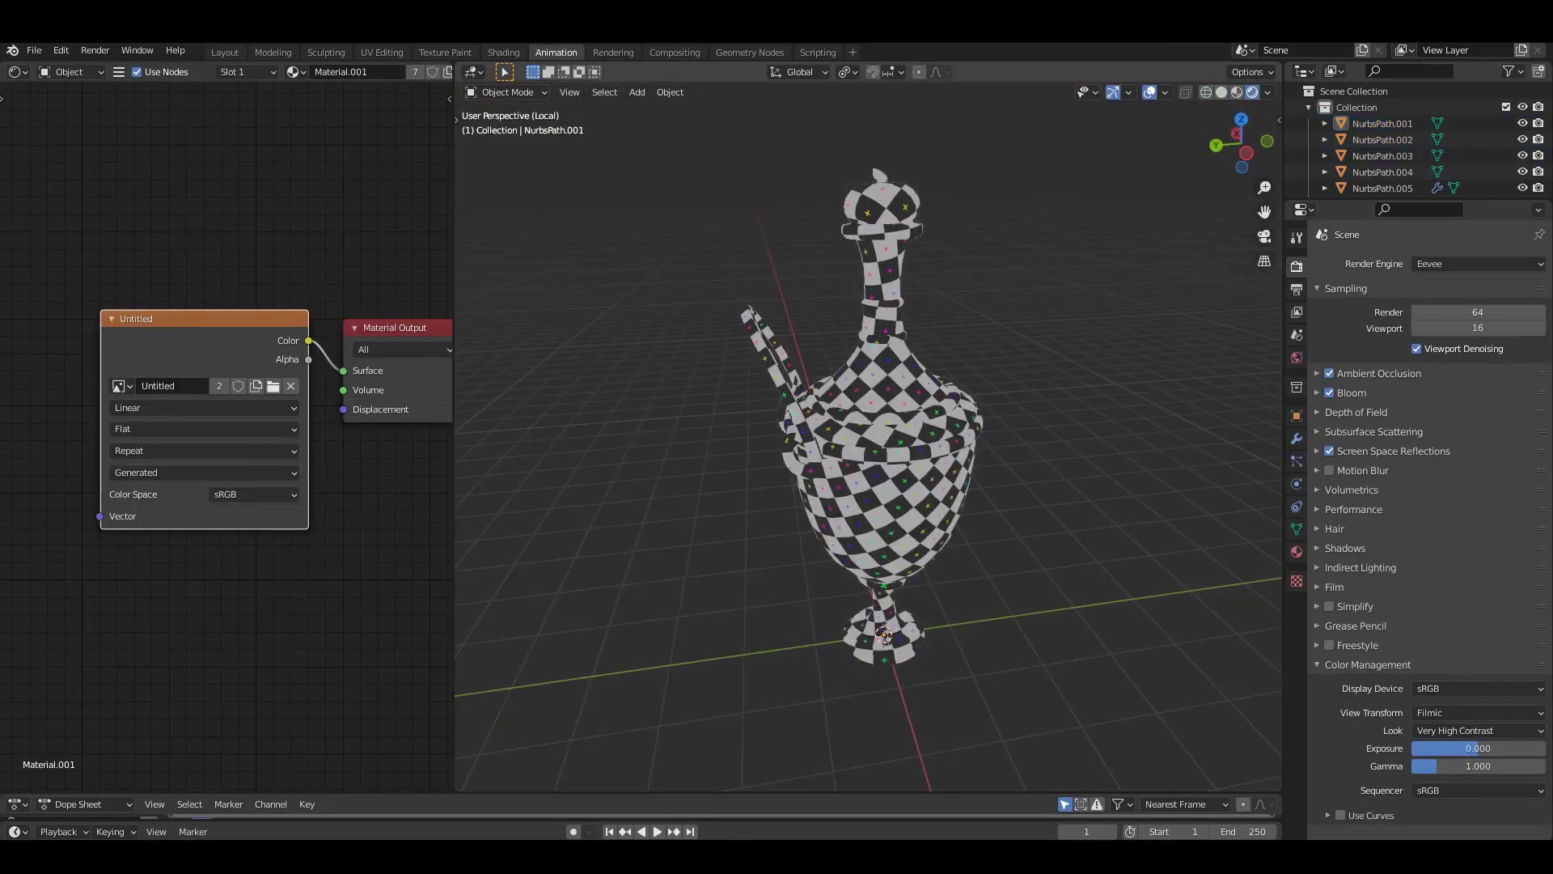
{"action": "key", "text": "z"}
Load Metallic, Normal_OpenGL and Roughness textures into the NurbsPath.002 body material.
{"action": "left_click", "coordinate": [1382, 139]}
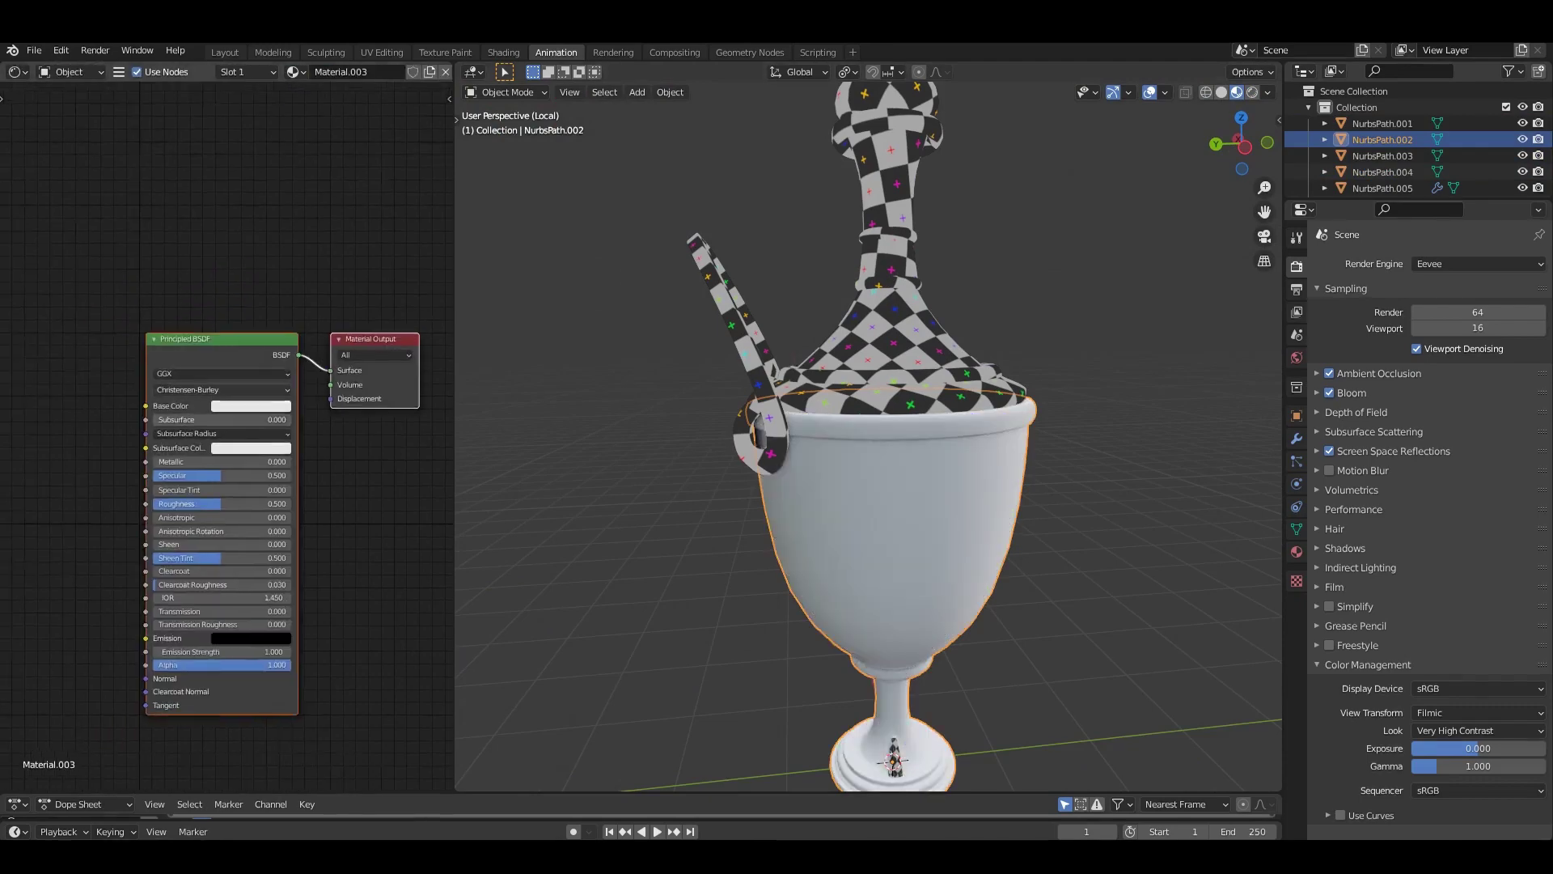
{"action": "key", "text": "ctrl+shift+t"}
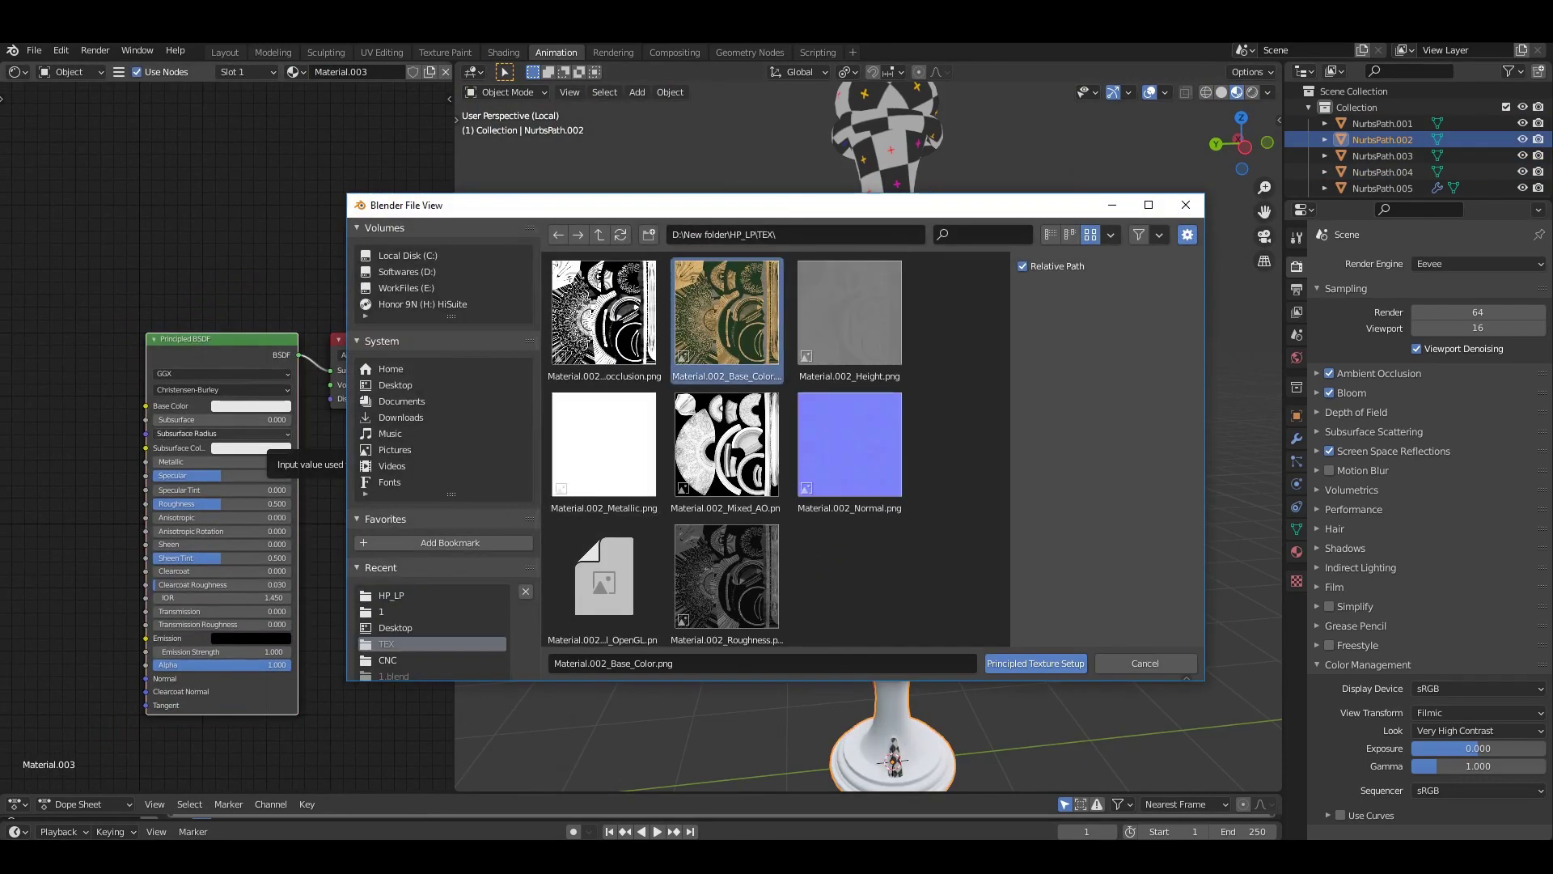
{"action": "left_click", "coordinate": [603, 443], "text": "shift"}
{"action": "left_click", "coordinate": [604, 575], "text": "shift"}
{"action": "left_click", "coordinate": [727, 575], "text": "shift"}
{"action": "key", "text": "Return"}
Adjust viewport lighting, orbit around the jug and select the NurbsPath.004 piece.
{"action": "left_click", "coordinate": [1268, 92]}
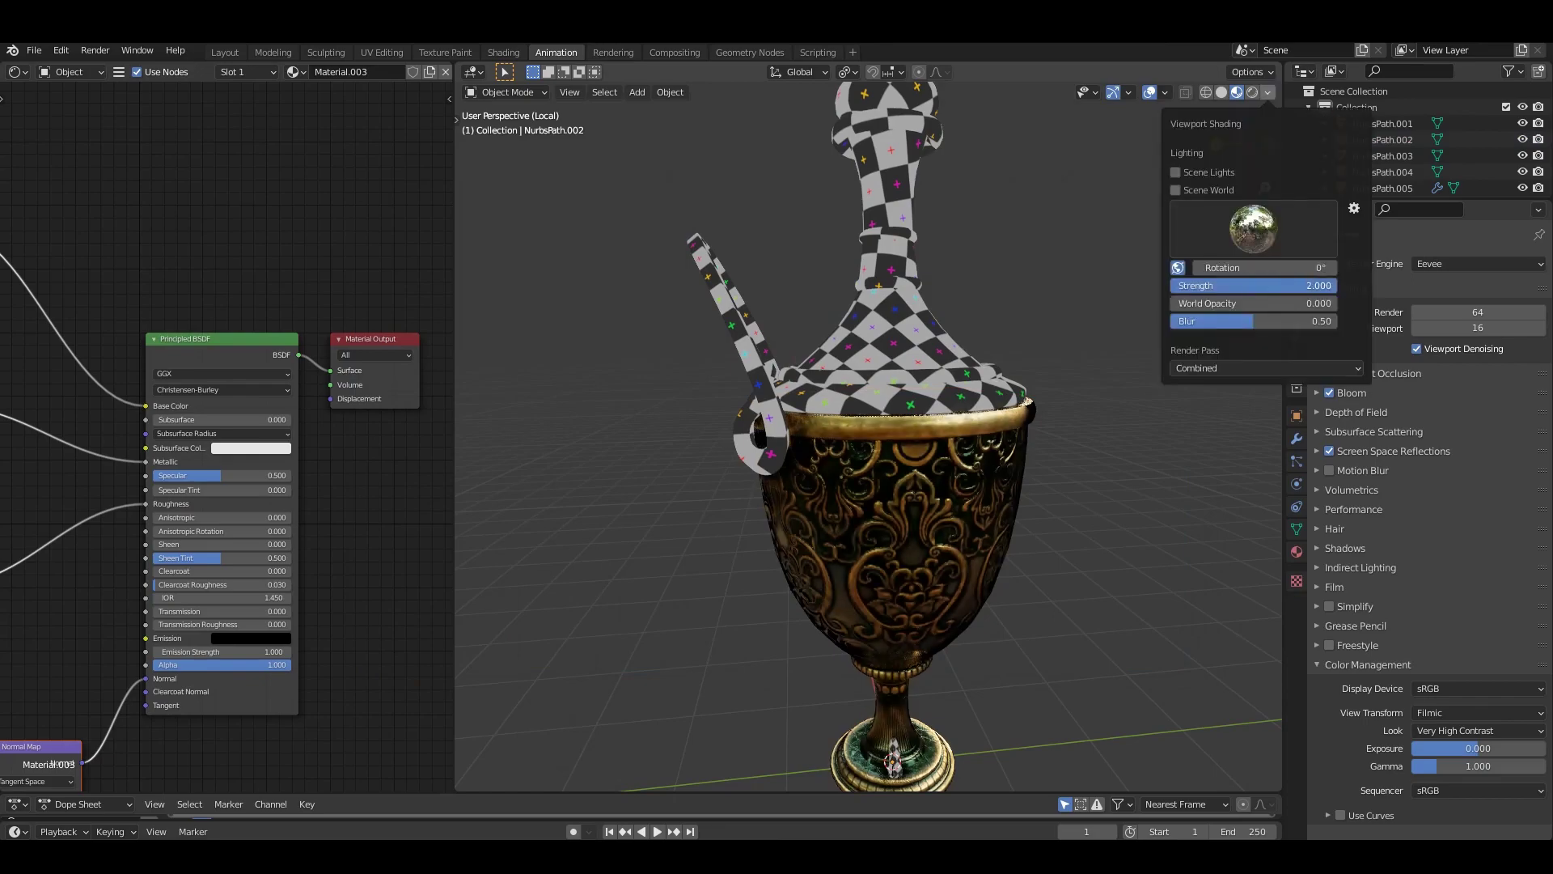
{"action": "middle_click_drag", "start_coordinate": [1052, 566], "coordinate": [1011, 558]}
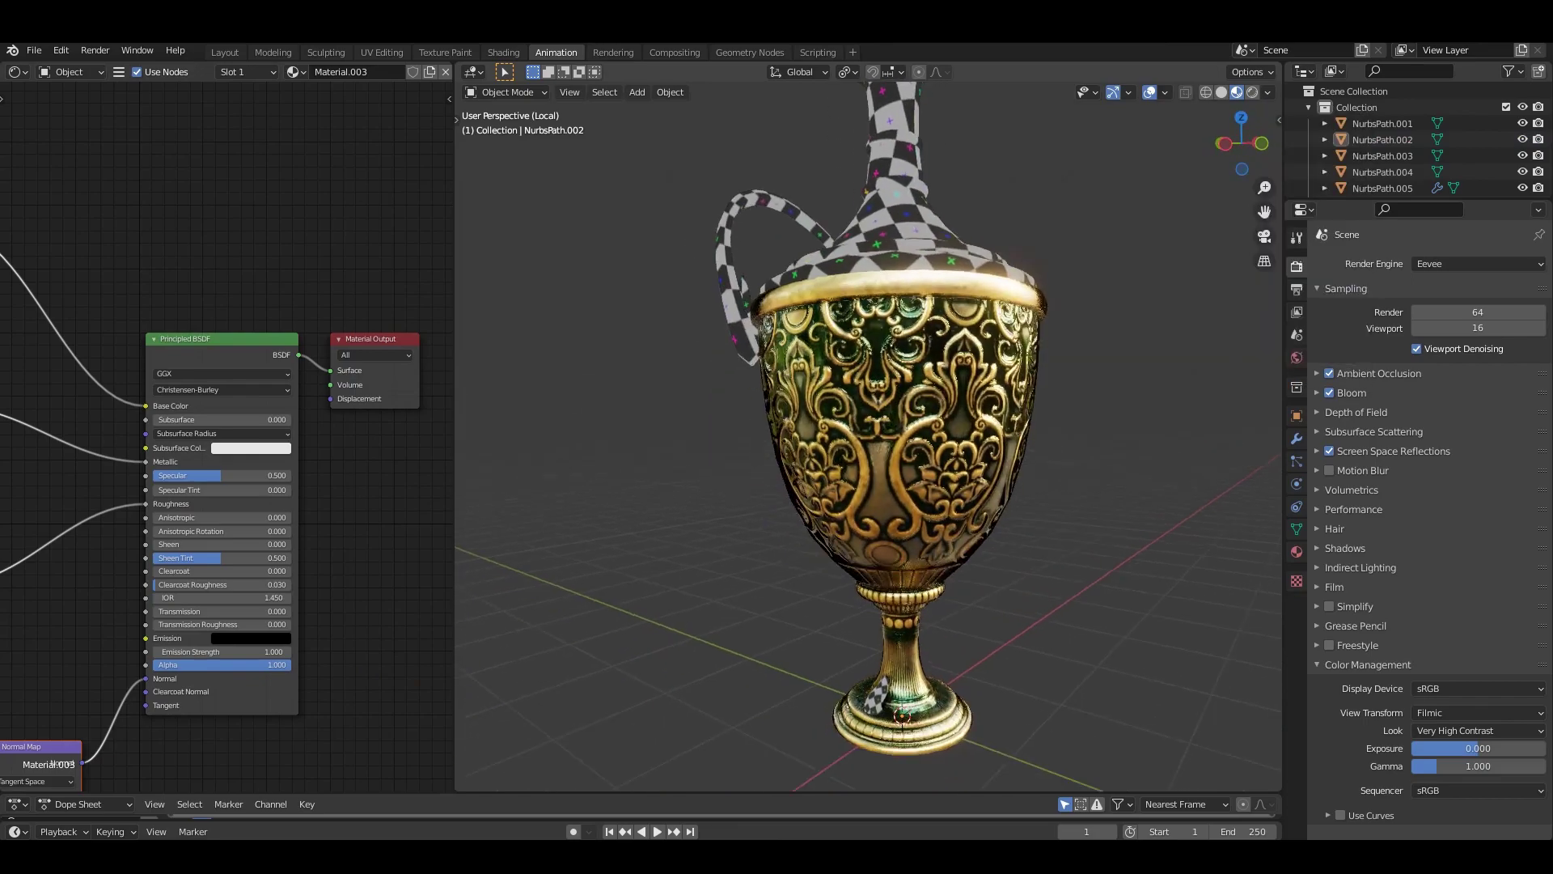
{"action": "middle_click_drag", "start_coordinate": [1052, 485], "coordinate": [1012, 453]}
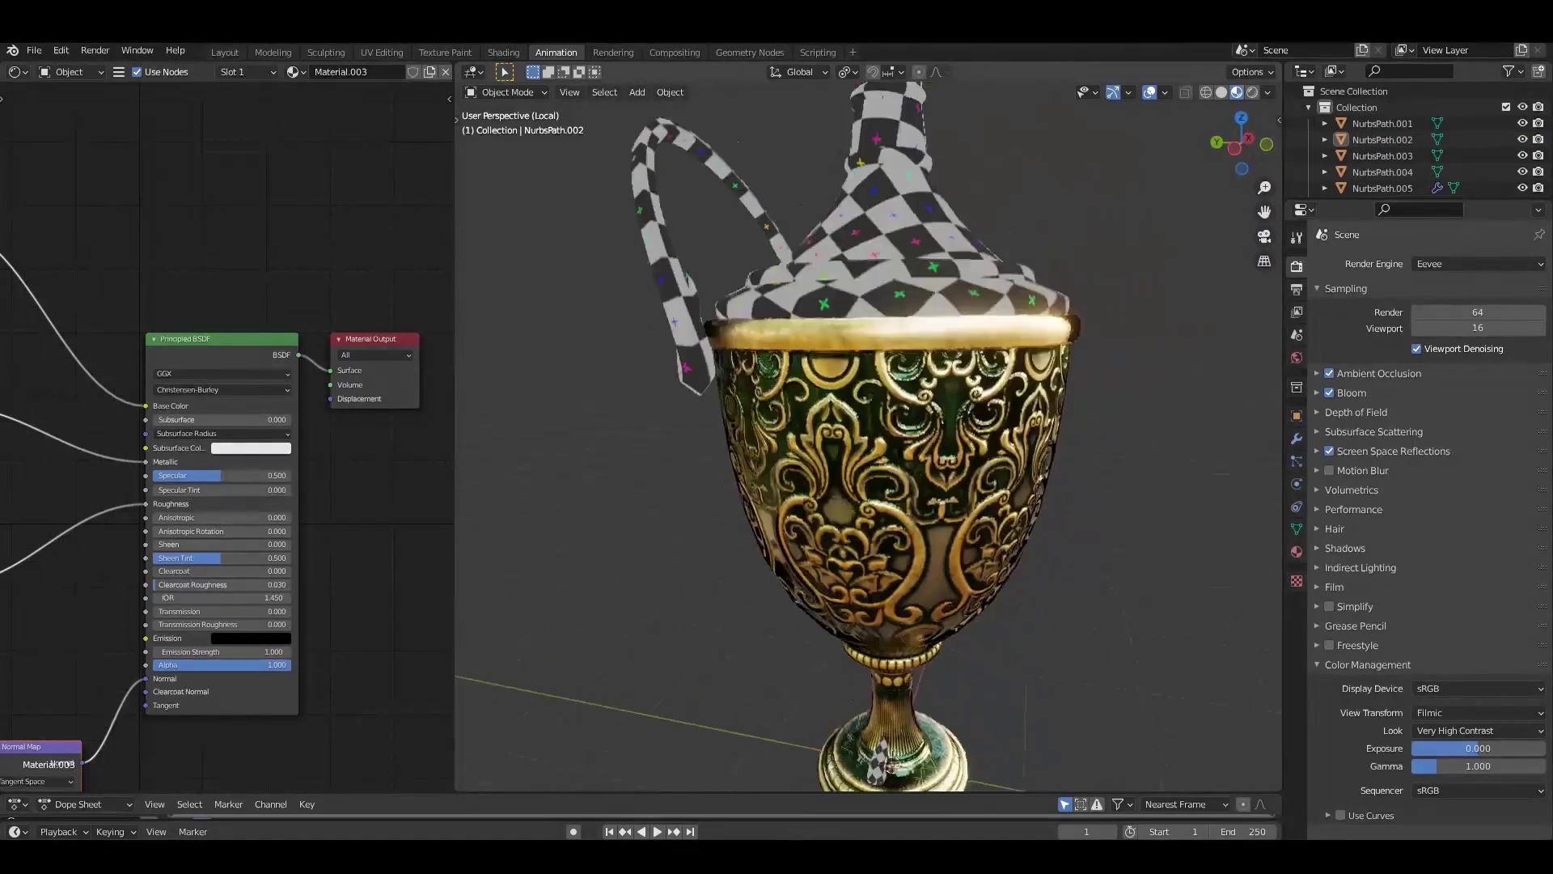
{"action": "left_click", "coordinate": [882, 243]}
{"action": "scroll", "coordinate": [868, 434], "scroll_direction": "up", "scroll_amount": 4}
{"action": "scroll", "coordinate": [868, 434], "scroll_direction": "up", "scroll_amount": 2}
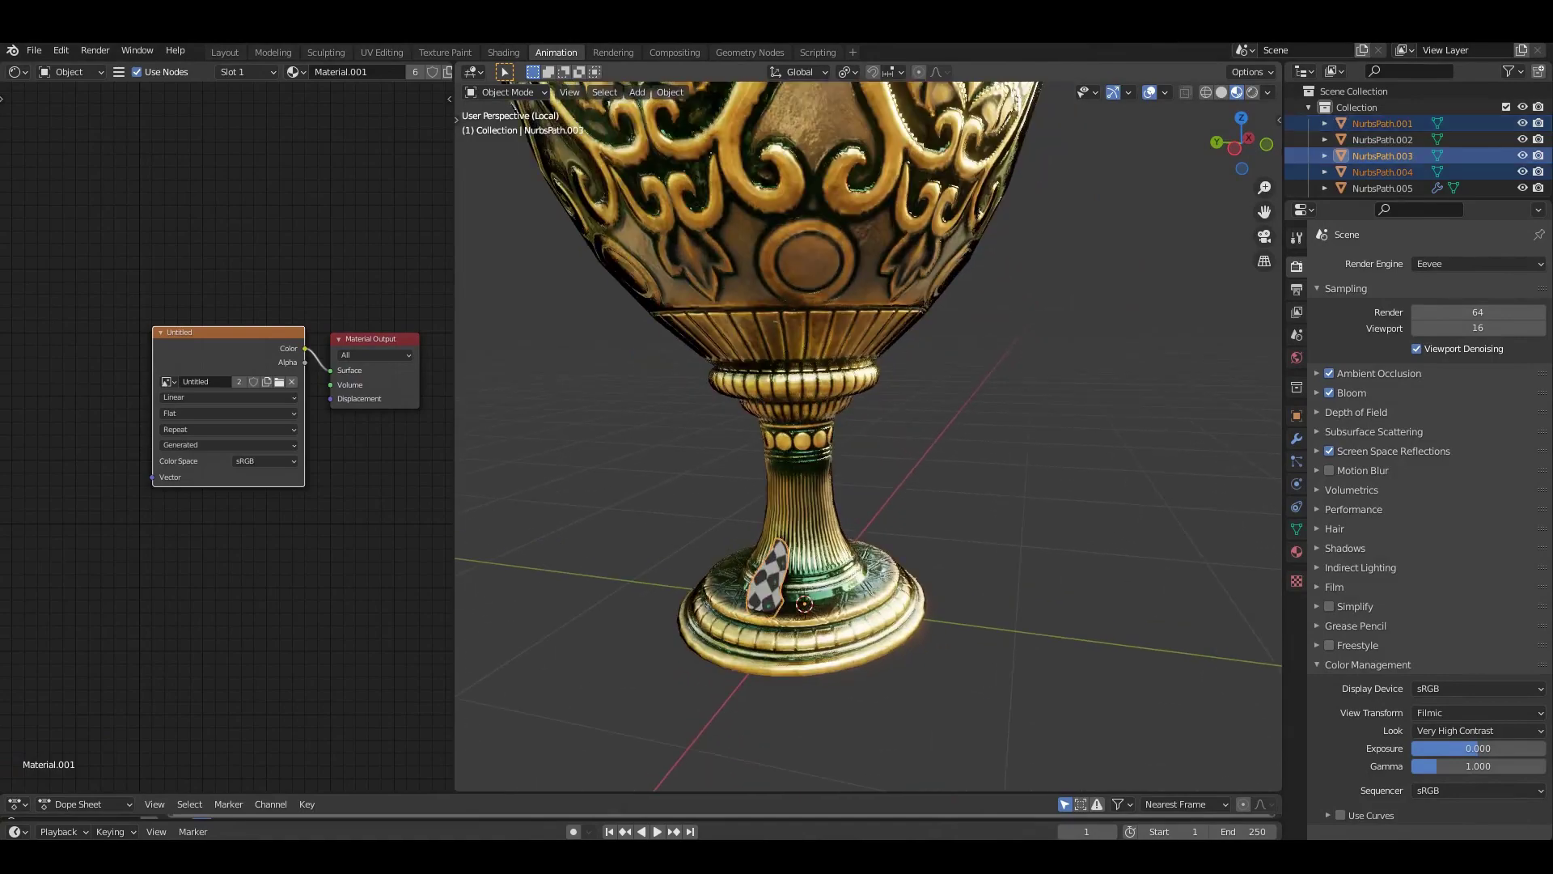
{"action": "left_click", "coordinate": [809, 210]}
{"action": "key", "text": "alt+a"}
{"action": "scroll", "coordinate": [868, 435], "scroll_direction": "down", "scroll_amount": 4}
{"action": "mouse_move", "coordinate": [868, 435]}
{"action": "middle_mouse_down"}
{"action": "mouse_move", "coordinate": [833, 421]}
{"action": "mouse_move", "coordinate": [809, 436]}
{"action": "mouse_move", "coordinate": [890, 429]}
{"action": "middle_mouse_up"}
{"action": "left_click", "coordinate": [1382, 171]}
Lower the Normal Map strength to 2.000 and bring up the handle's modifiers.
{"action": "scroll", "coordinate": [868, 434], "scroll_direction": "up", "scroll_amount": 3}
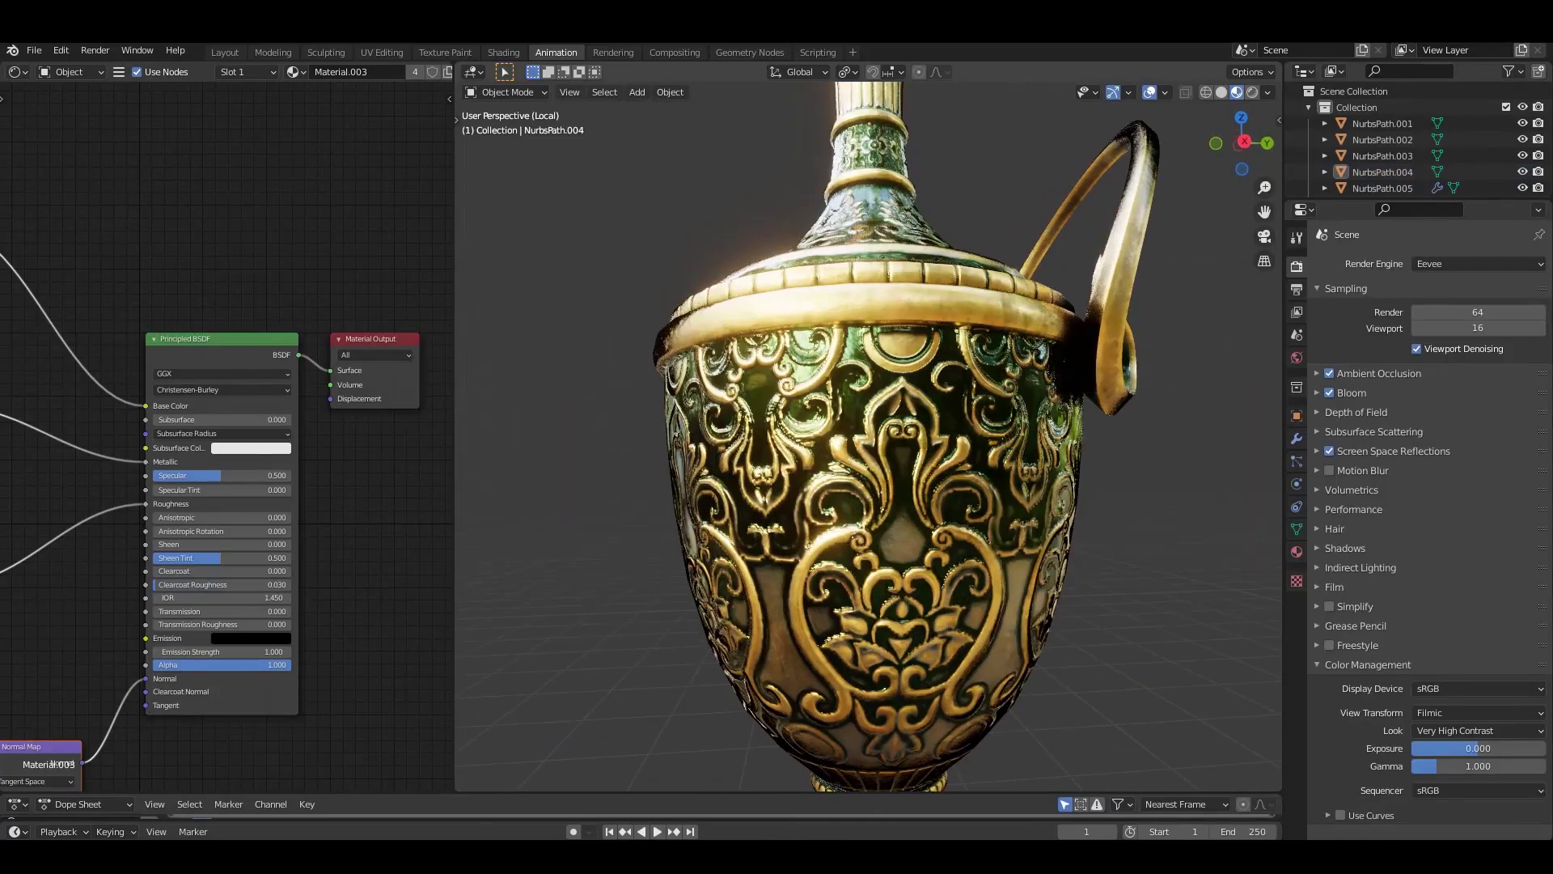
{"action": "scroll", "coordinate": [226, 437], "scroll_direction": "up", "scroll_amount": 3}
{"action": "scroll", "coordinate": [226, 437], "scroll_direction": "up", "scroll_amount": 2}
{"action": "scroll", "coordinate": [868, 434], "scroll_direction": "up", "scroll_amount": 1}
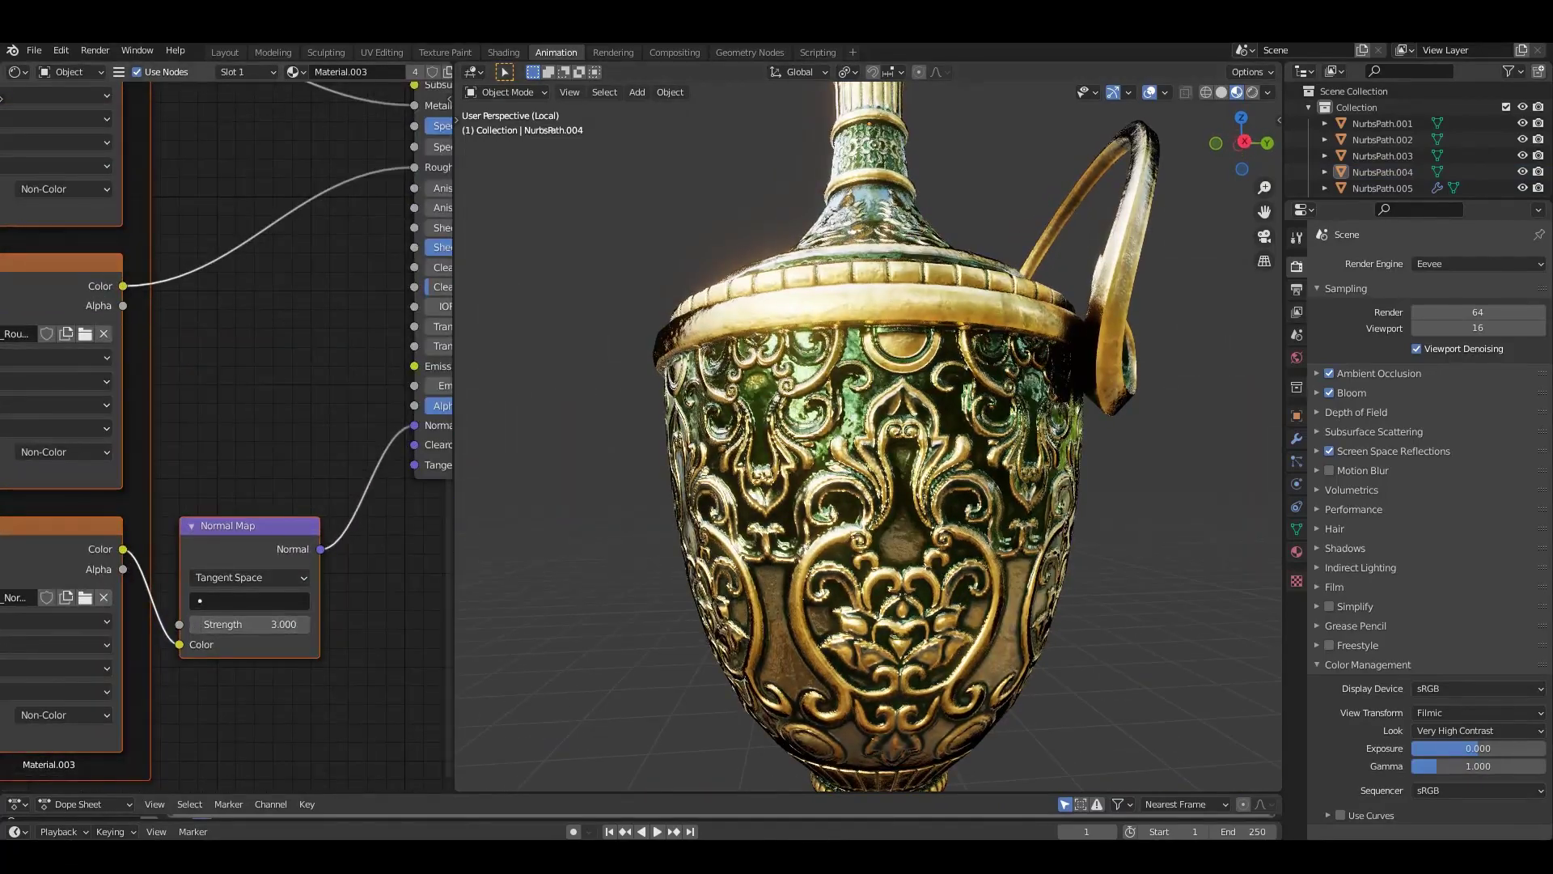
{"action": "scroll", "coordinate": [868, 435], "scroll_direction": "down", "scroll_amount": 5}
{"action": "middle_click_drag", "start_coordinate": [868, 434], "coordinate": [868, 417]}
{"action": "scroll", "coordinate": [250, 624], "scroll_direction": "down", "scroll_amount": 1, "text": "ctrl"}
{"action": "scroll", "coordinate": [868, 434], "scroll_direction": "down", "scroll_amount": 3}
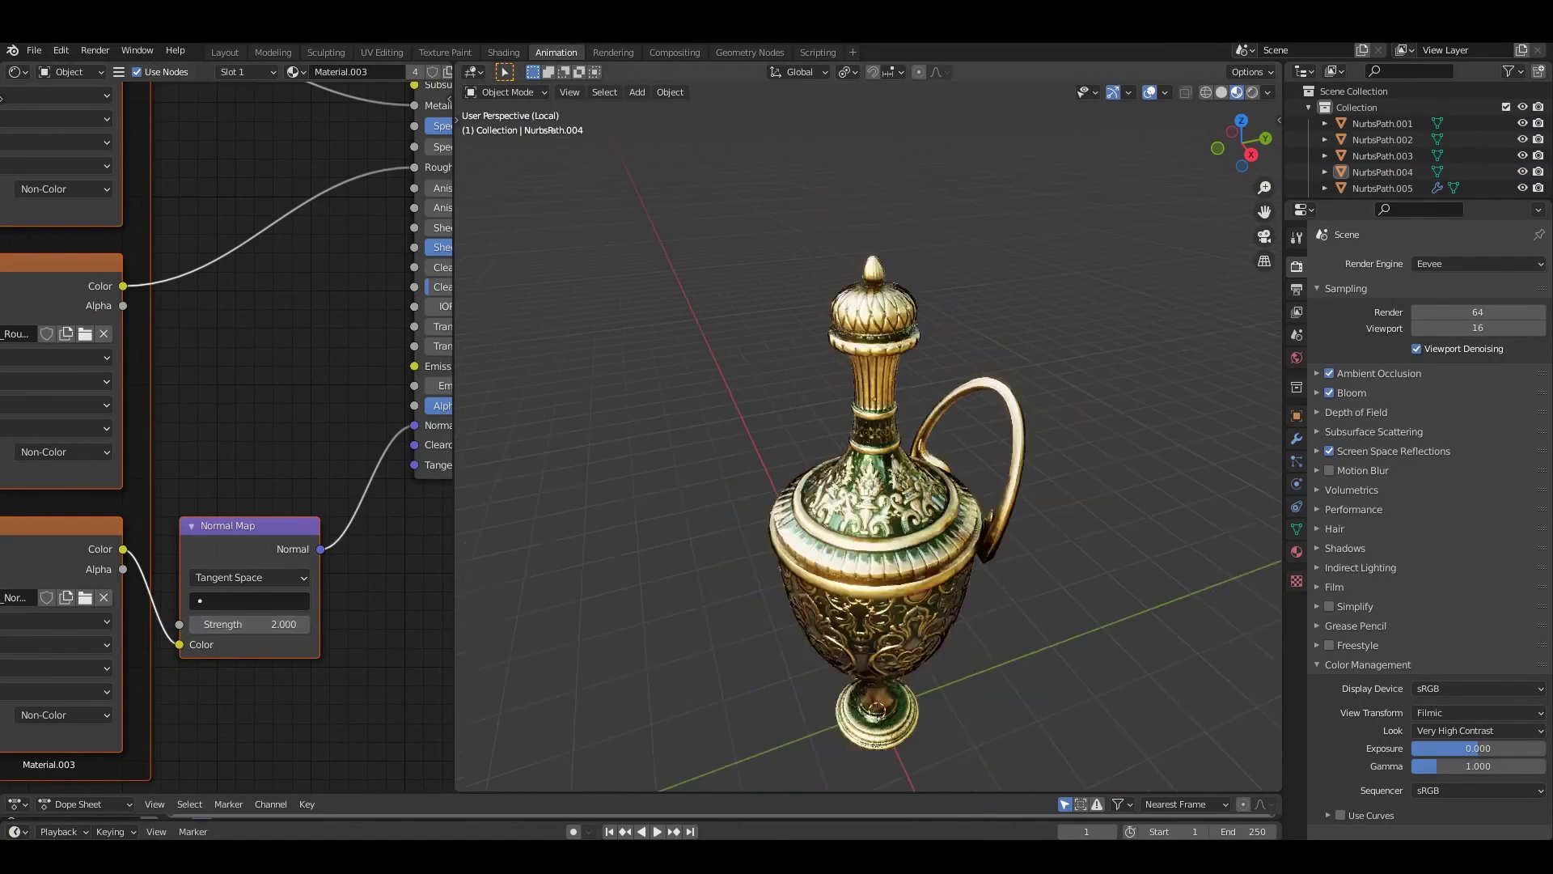
{"action": "scroll", "coordinate": [868, 435], "scroll_direction": "up", "scroll_amount": 4}
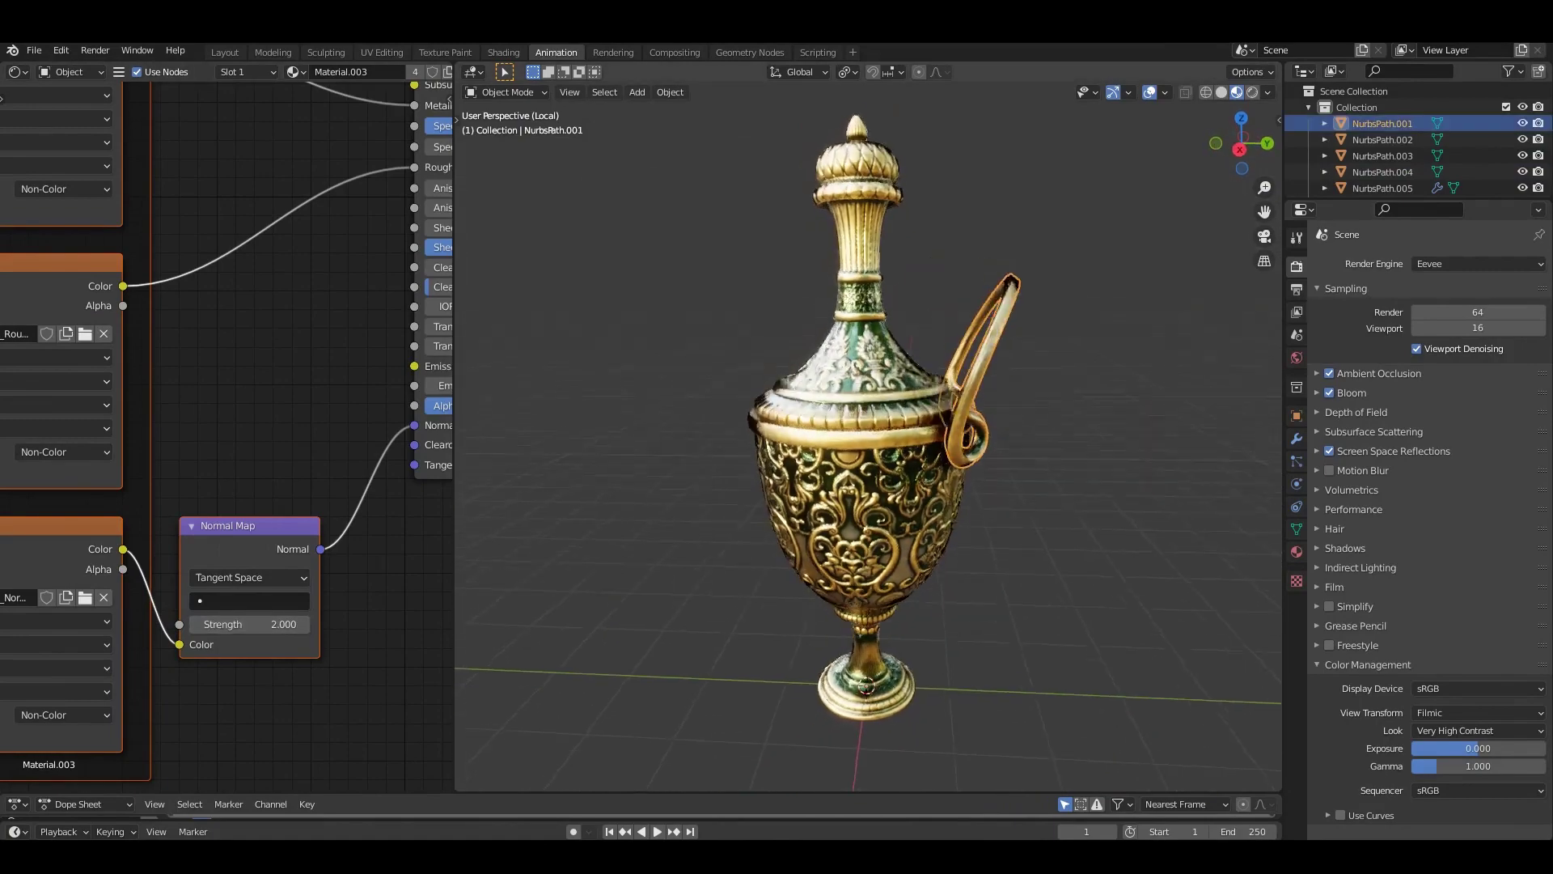
{"action": "left_click", "coordinate": [1297, 437]}
{"action": "left_click", "coordinate": [1432, 264]}
Add a Y-axis Mirror modifier so the handle gets a matching twin.
{"action": "left_click", "coordinate": [1238, 478]}
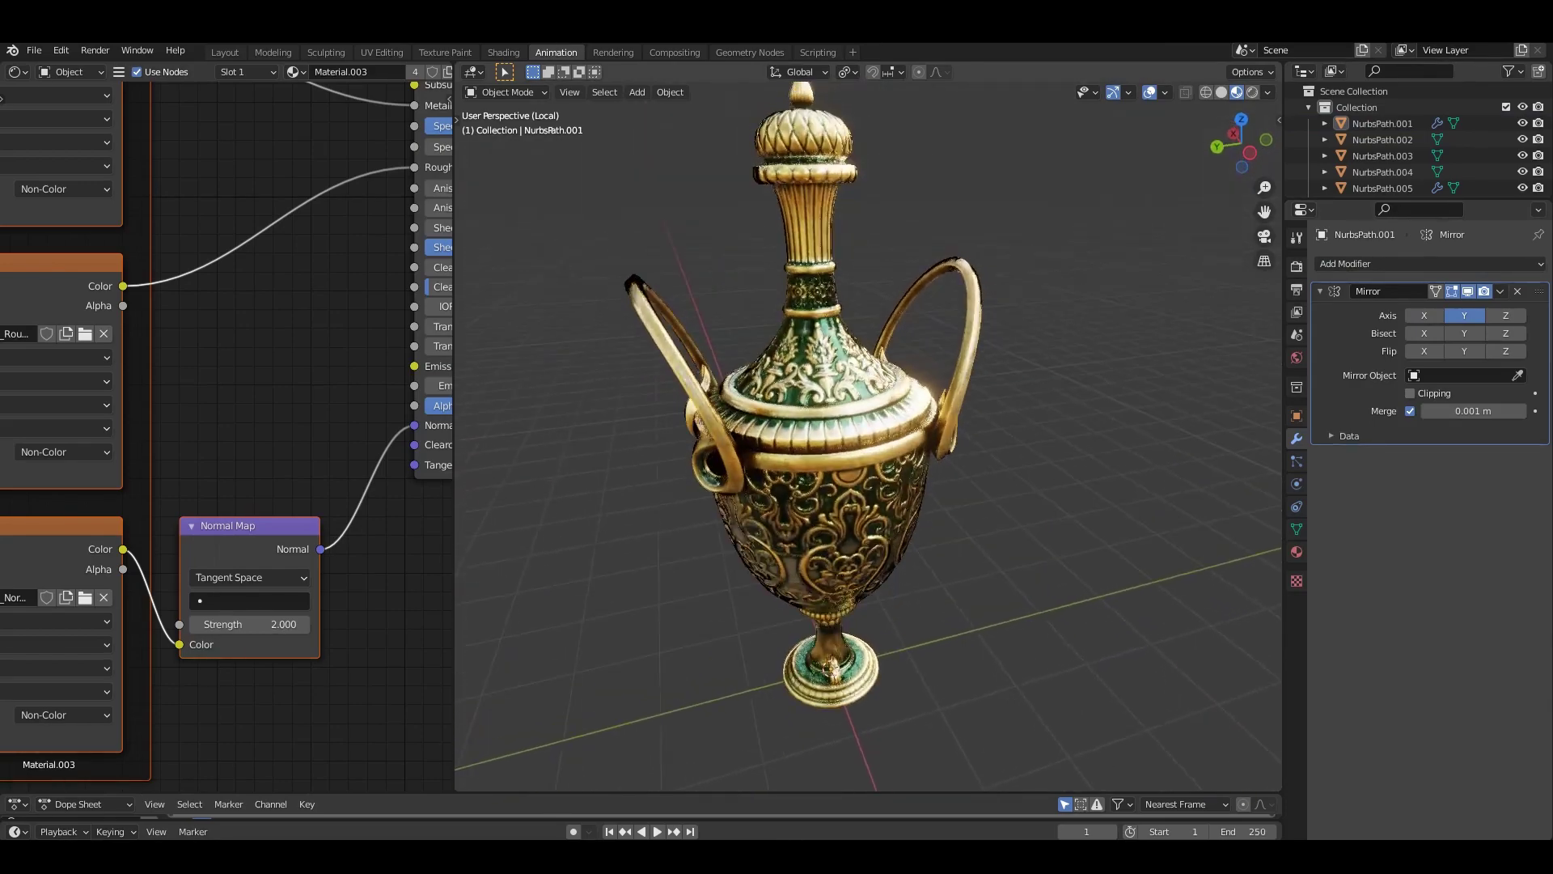
{"action": "middle_click_drag", "start_coordinate": [204, 579], "coordinate": [66, 766]}
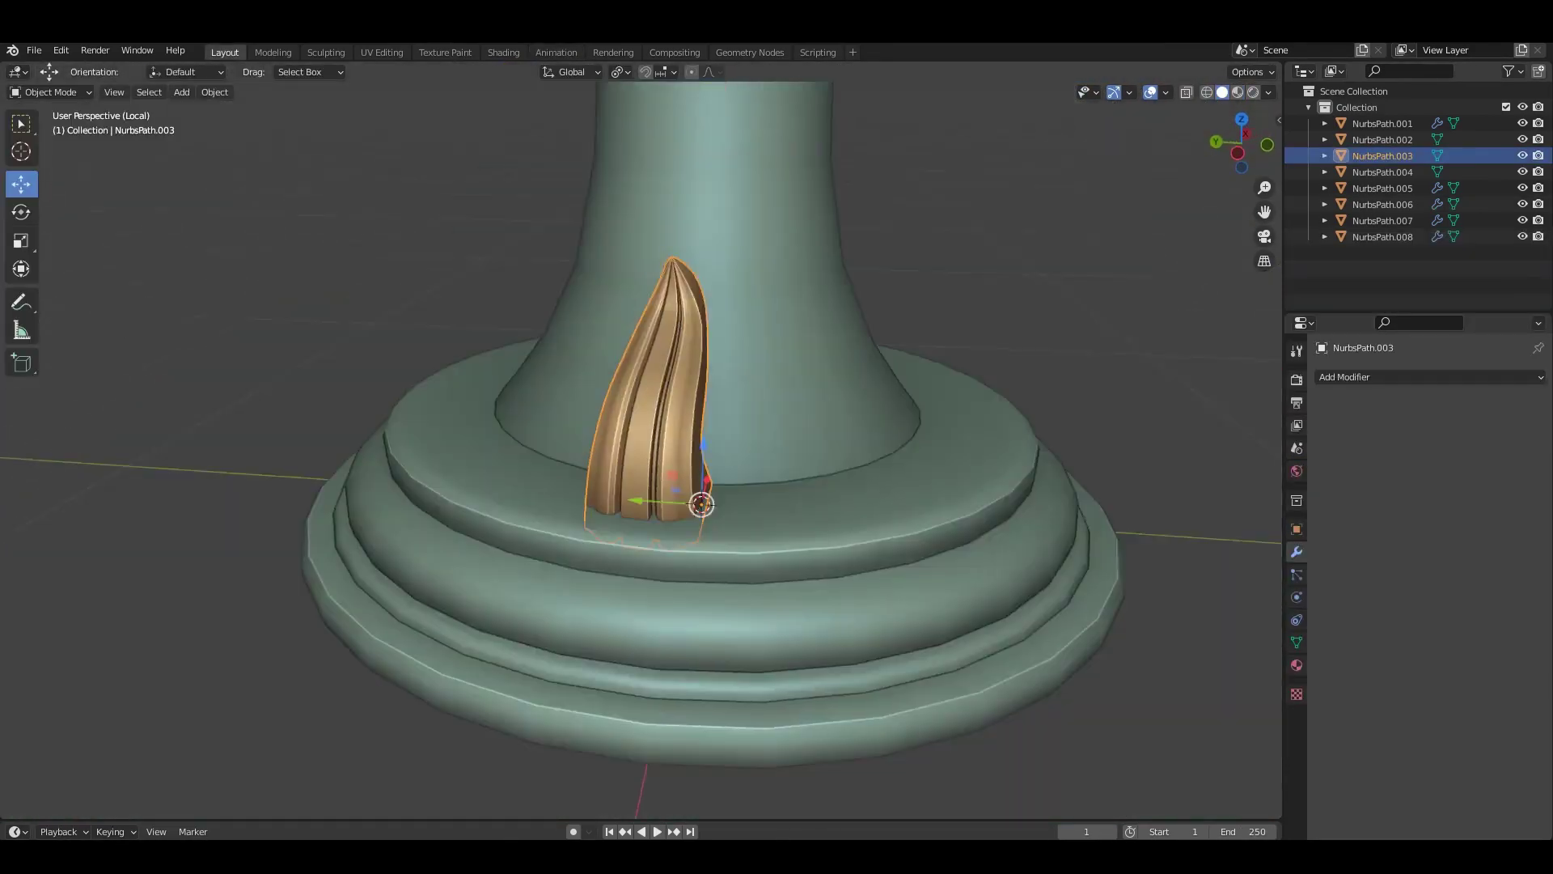
Add a Bezier Circle at the ewer's base, moving it vertically and resizing it.
{"action": "key", "text": "shift+a"}
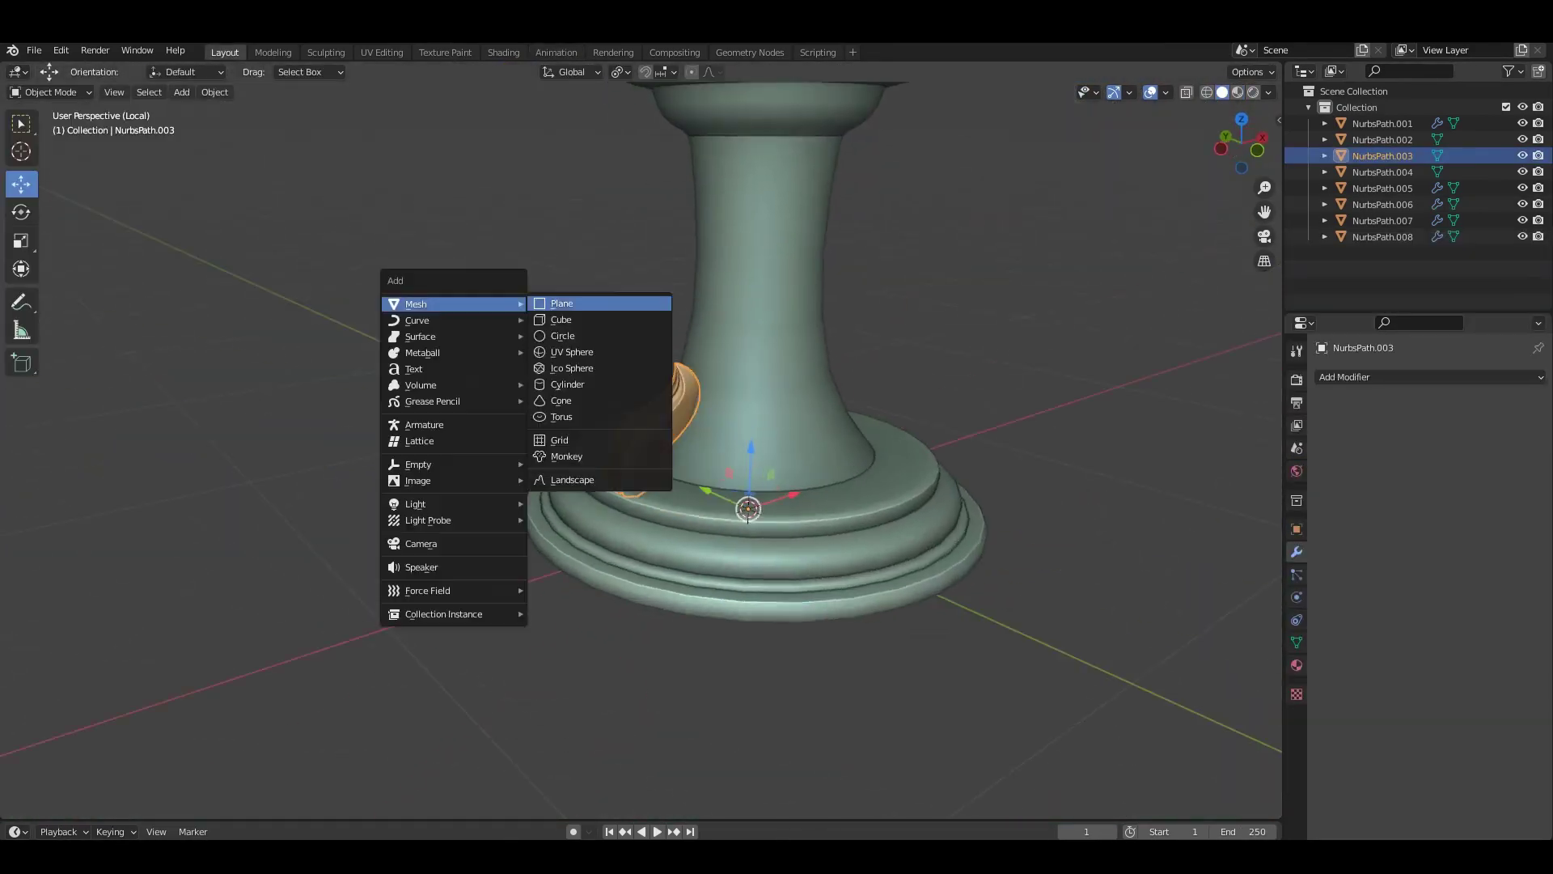
{"action": "left_click", "coordinate": [590, 320]}
{"action": "key", "text": "g"}
{"action": "key", "text": "z"}
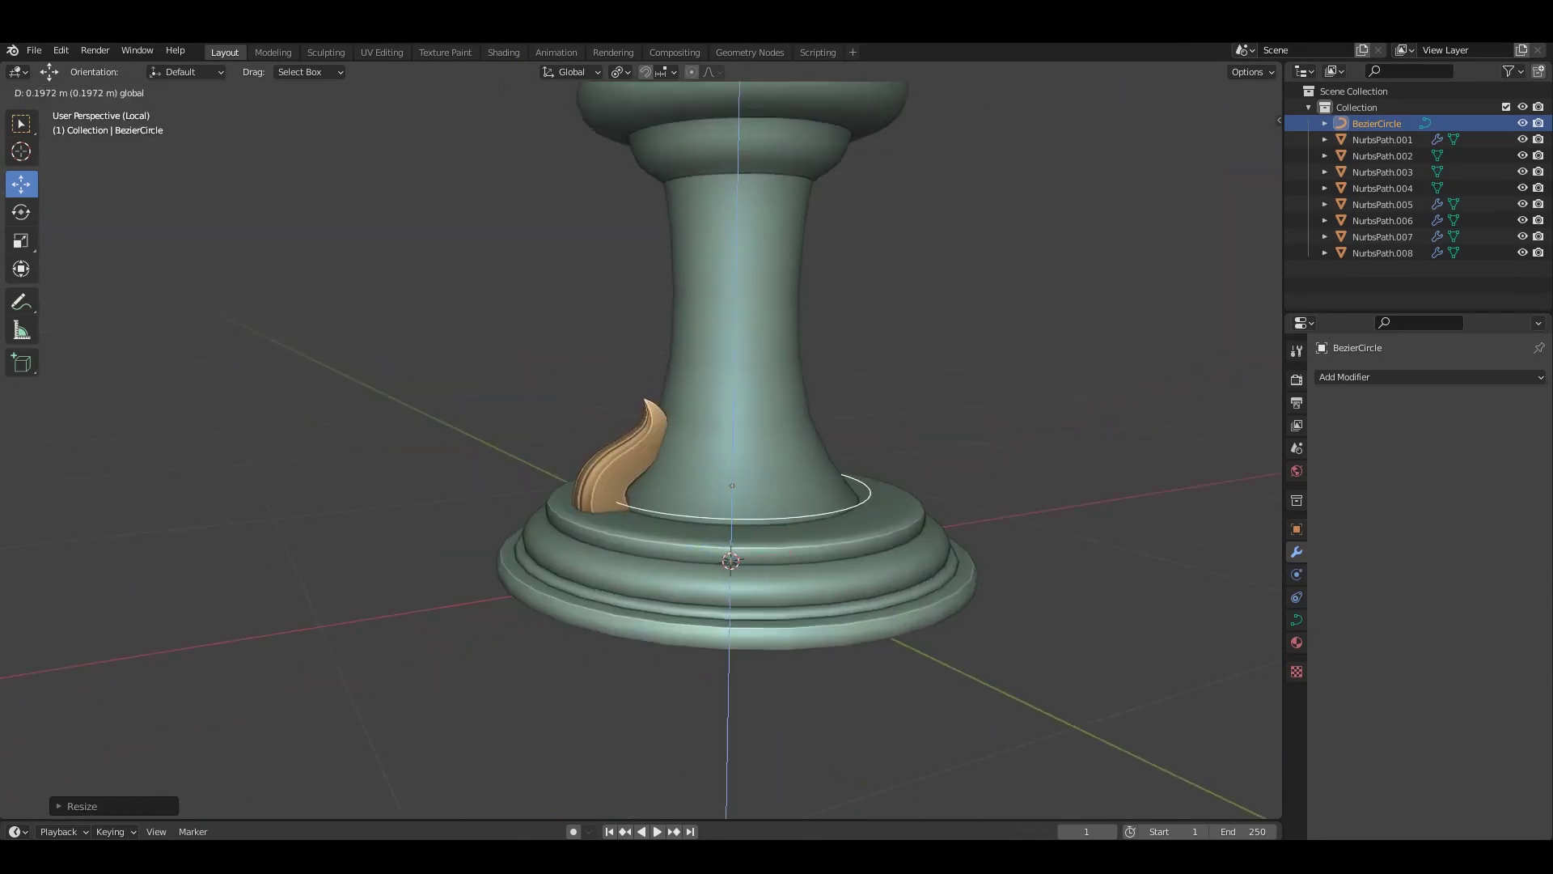
{"action": "middle_click_drag", "start_coordinate": [809, 485], "coordinate": [882, 491]}
{"action": "key", "text": "s"}
Give the leaf Array and Curve modifiers, bending it along BezierCircle on the Y axis.
{"action": "left_click", "coordinate": [638, 468]}
{"action": "mouse_move", "coordinate": [728, 485]}
{"action": "middle_mouse_down"}
{"action": "mouse_move", "coordinate": [809, 485]}
{"action": "mouse_move", "coordinate": [793, 485]}
{"action": "mouse_move", "coordinate": [857, 453]}
{"action": "middle_mouse_up"}
{"action": "left_click", "coordinate": [1428, 377]}
{"action": "left_click", "coordinate": [1215, 422]}
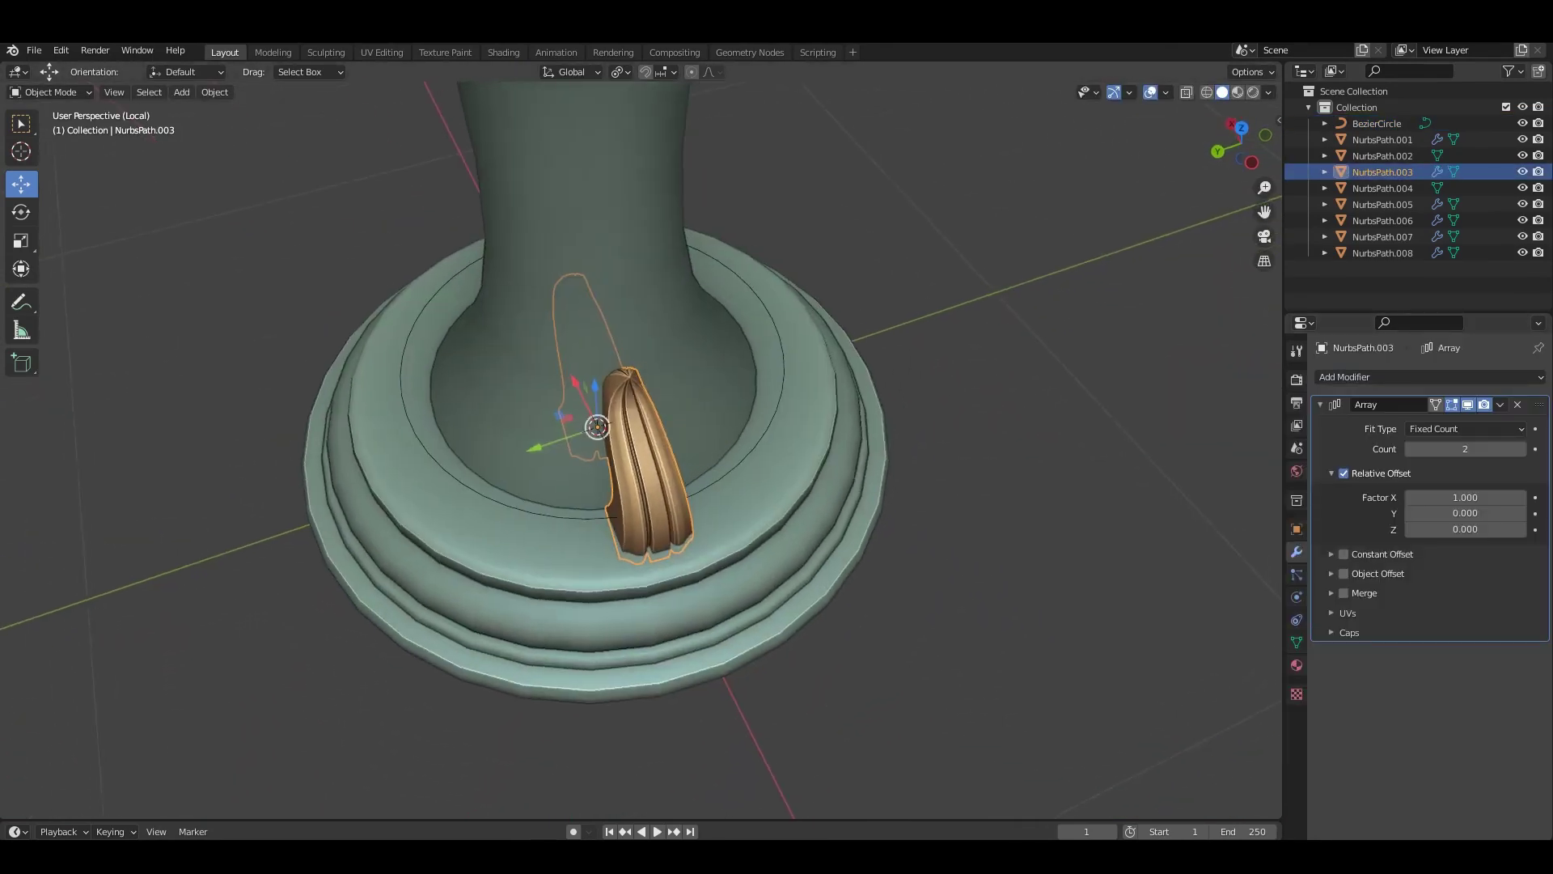
{"action": "left_click_drag", "start_coordinate": [1465, 449], "coordinate": [1505, 448]}
{"action": "mouse_move", "coordinate": [728, 485]}
{"action": "middle_mouse_down"}
{"action": "mouse_move", "coordinate": [777, 453]}
{"action": "mouse_move", "coordinate": [793, 501]}
{"action": "middle_mouse_up"}
{"action": "left_click", "coordinate": [1428, 377]}
{"action": "left_click", "coordinate": [1465, 452]}
{"action": "left_click", "coordinate": [1466, 488]}
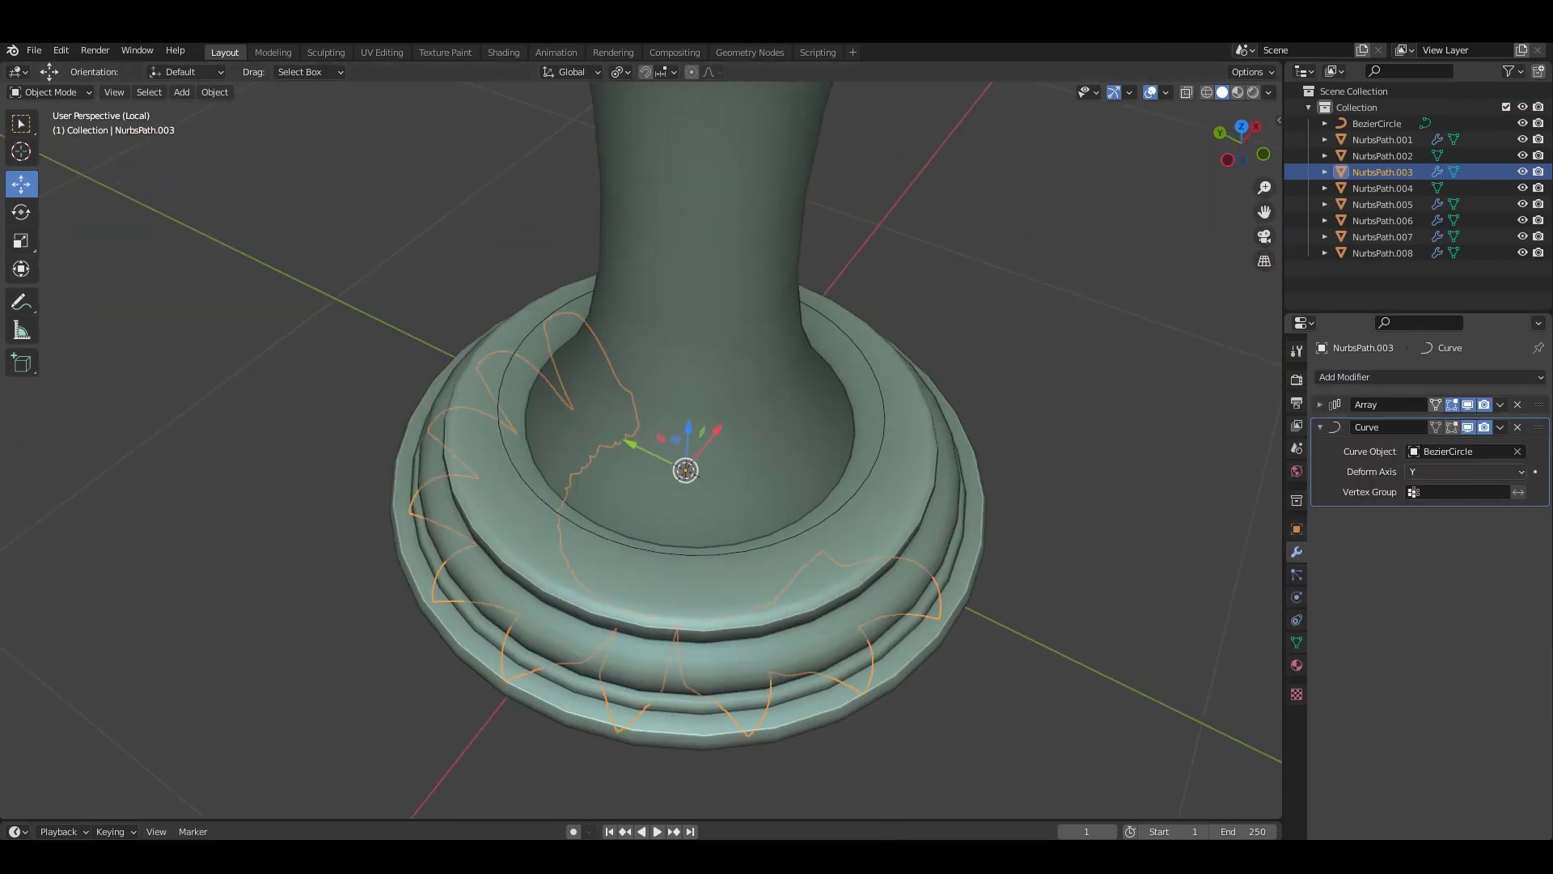
Raise the leaf ring vertically and rotate it in front view.
{"action": "key", "text": "ctrl+KP_3"}
{"action": "key", "text": "g"}
{"action": "key", "text": "z"}
{"action": "key", "text": "Return"}
{"action": "key", "text": "KP_1"}
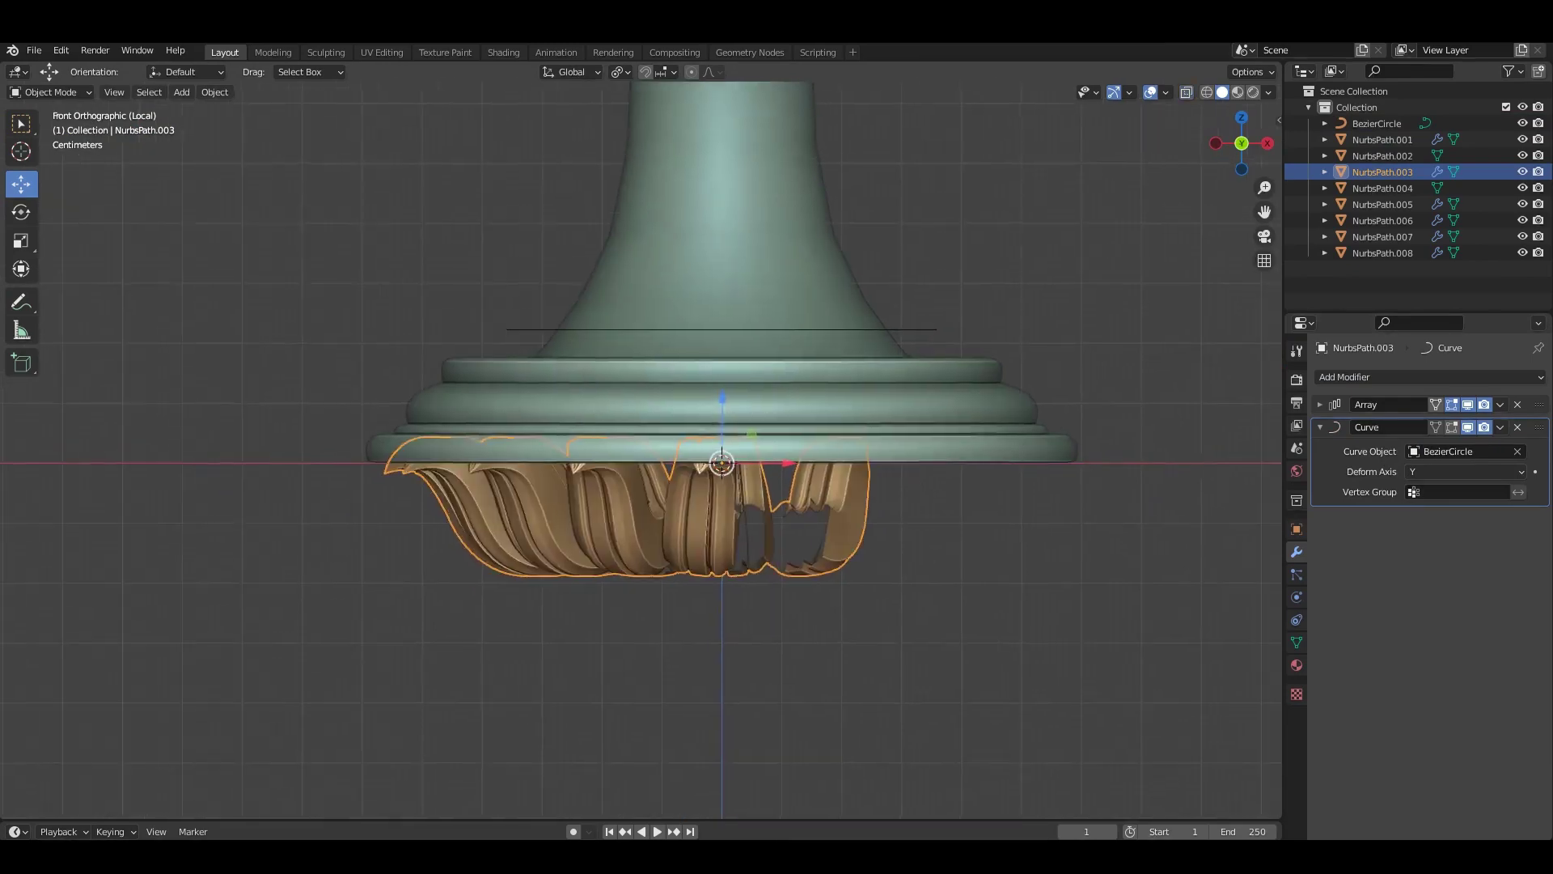
{"action": "key", "text": "r"}
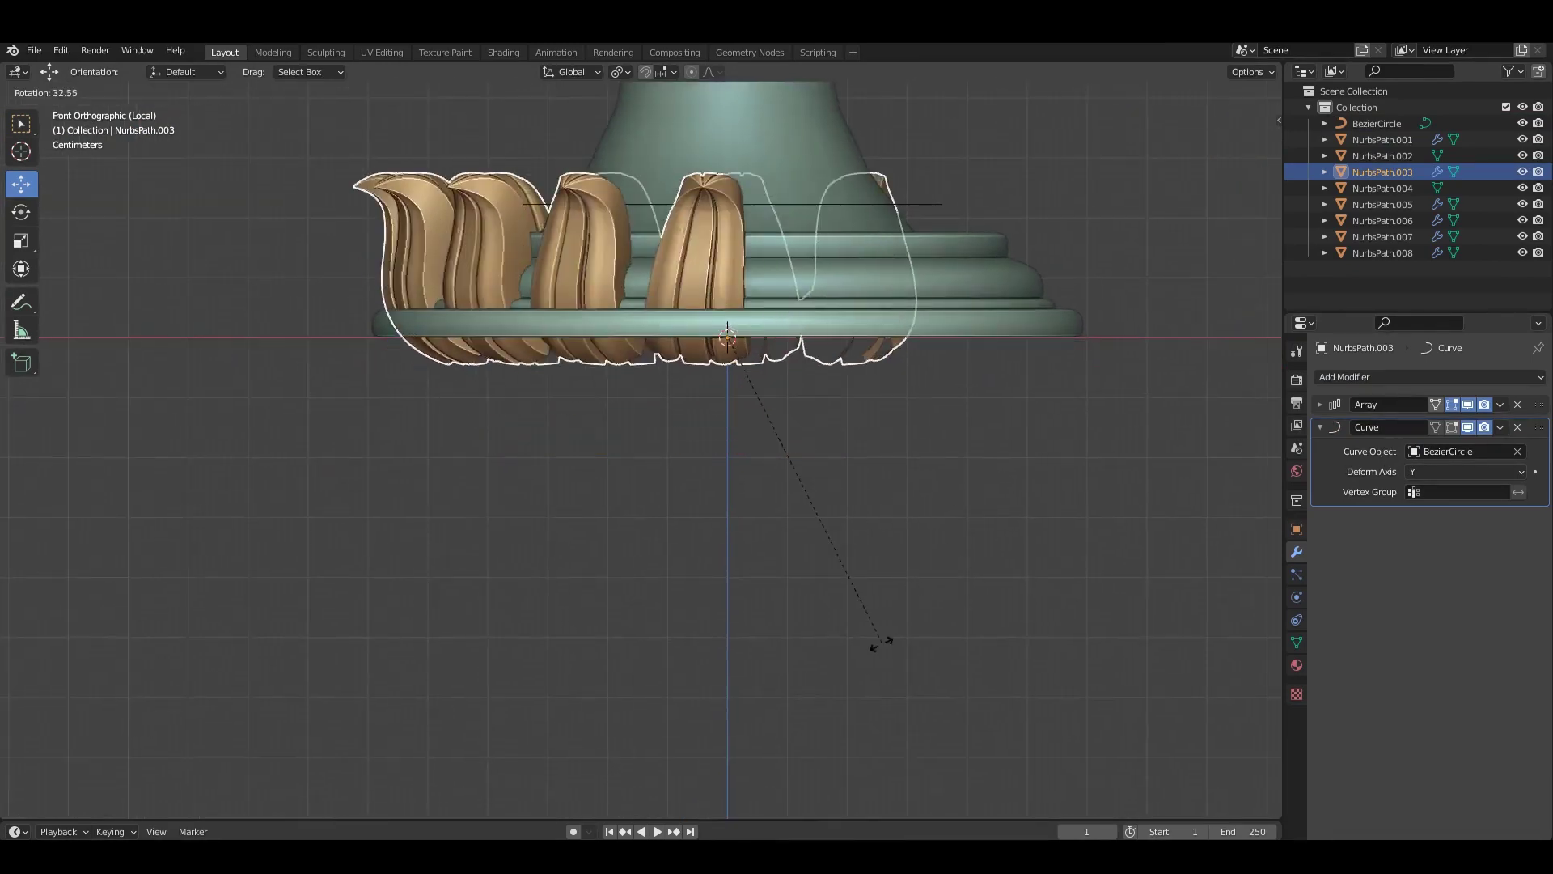
{"action": "left_click", "coordinate": [837, 550]}
Rotate the leaf ring by -90 degrees.
{"action": "scroll", "coordinate": [837, 550], "scroll_direction": "down", "scroll_amount": 3}
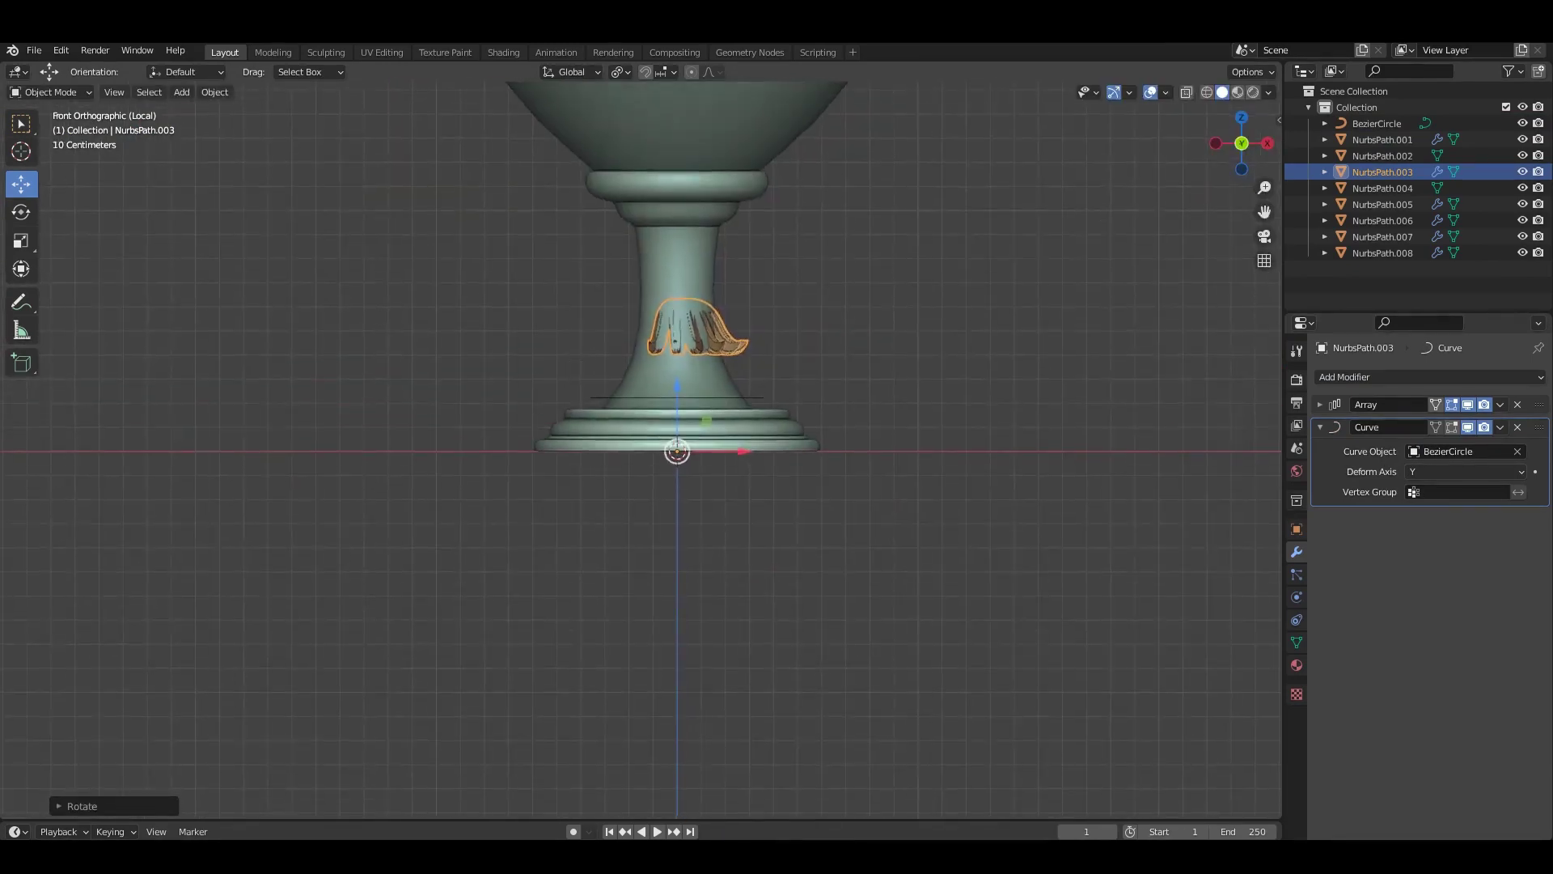
{"action": "middle_click_drag", "start_coordinate": [838, 550], "coordinate": [793, 421]}
{"action": "middle_click_drag", "start_coordinate": [695, 485], "coordinate": [695, 405]}
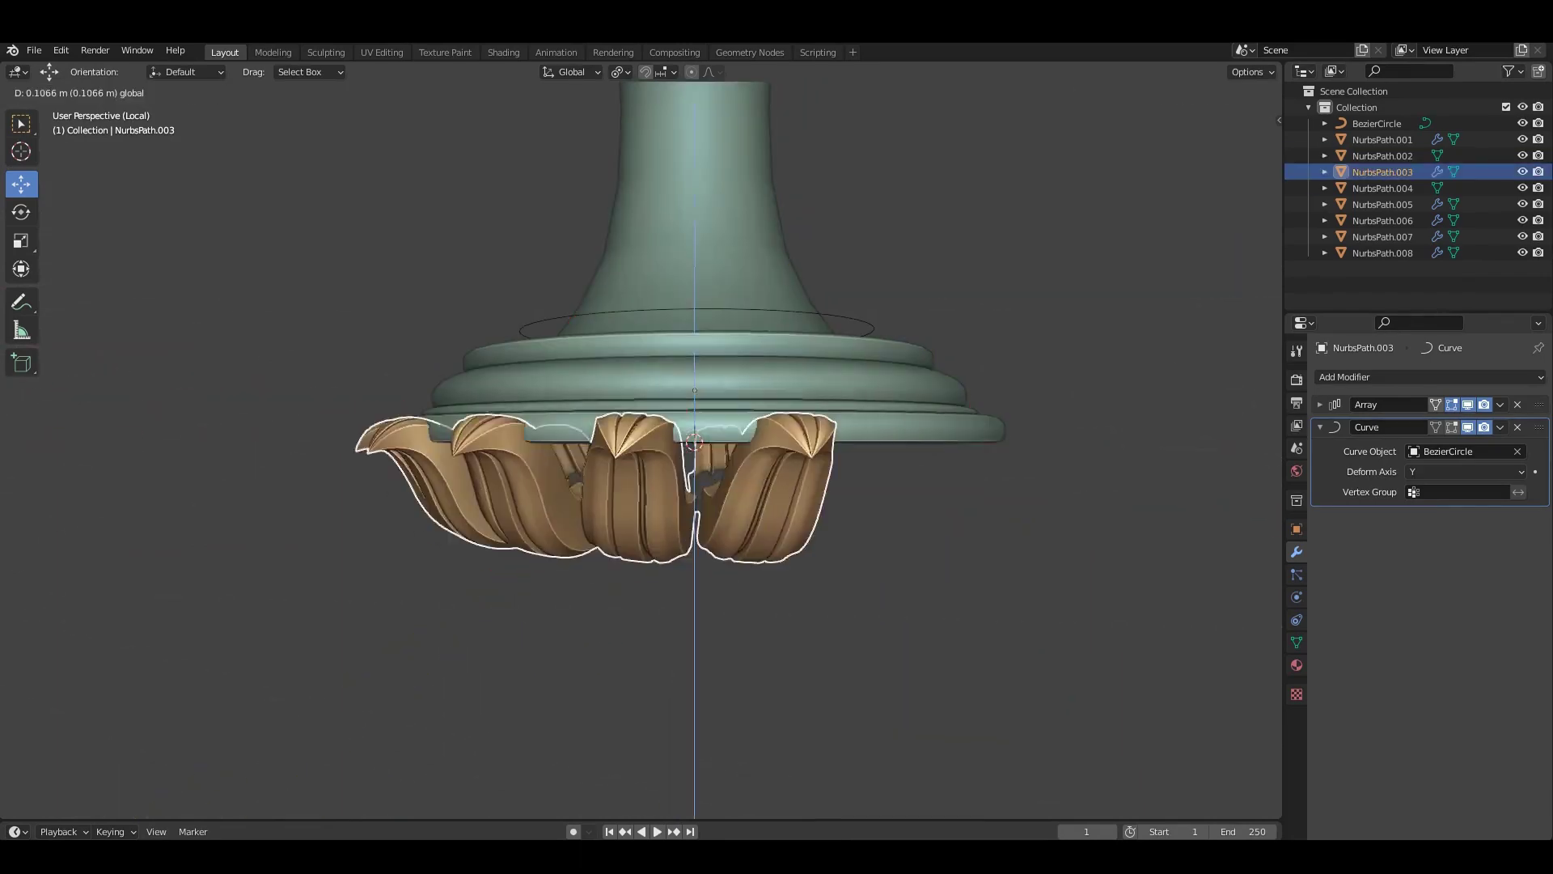
{"action": "key", "text": "Return"}
{"action": "key", "text": "ctrl+KP_1"}
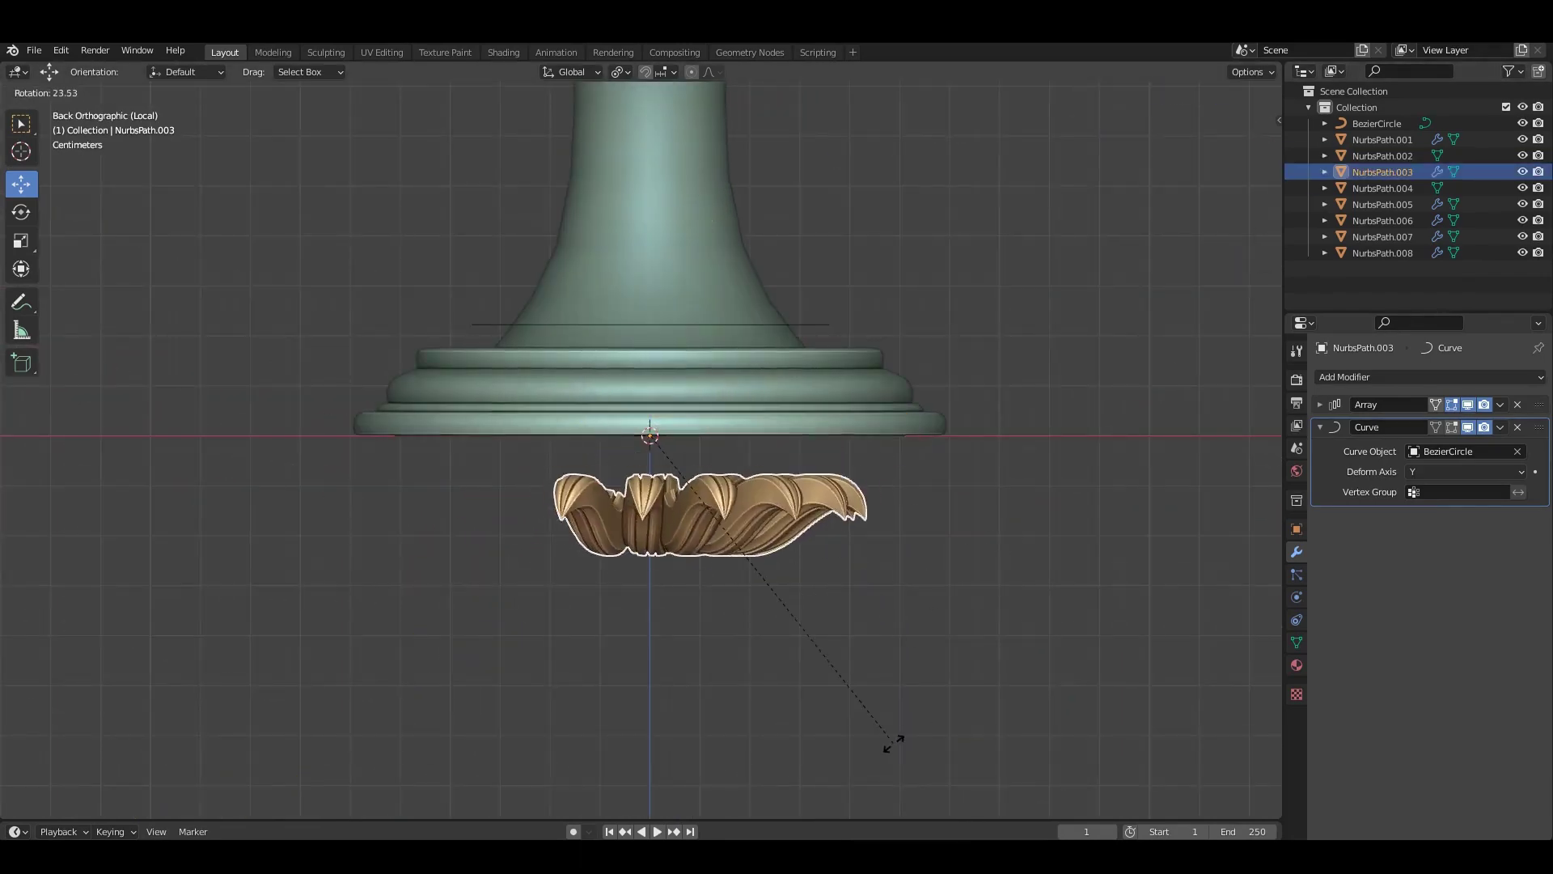
{"action": "type", "text": "-90"}
{"action": "middle_click_drag", "start_coordinate": [648, 566], "coordinate": [647, 445]}
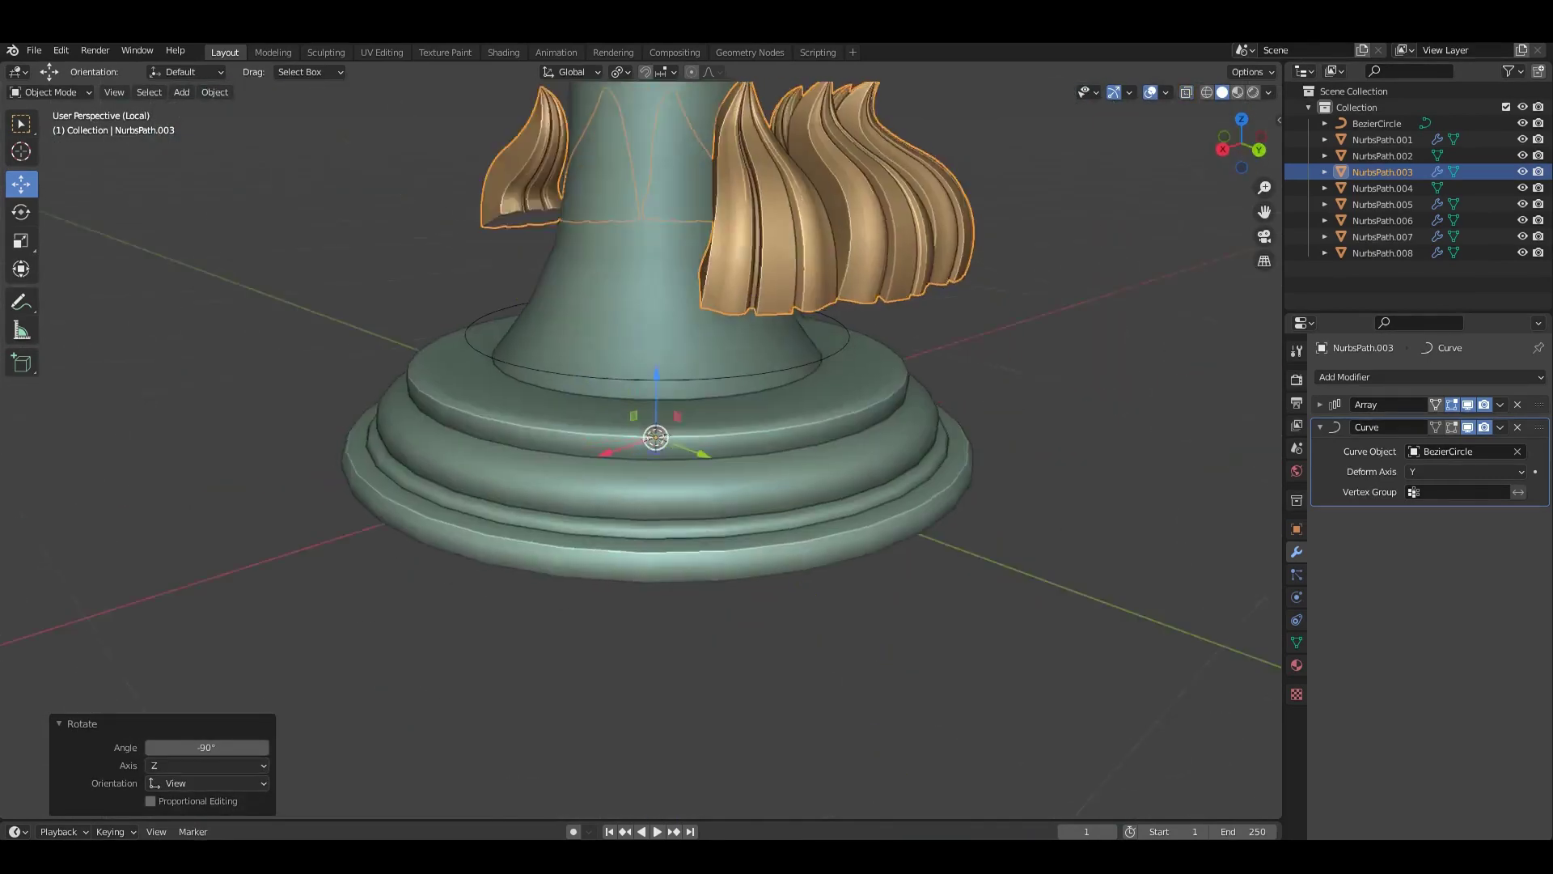
Lower the leaf ring along Z to sit around the stem's base.
{"action": "key", "text": "g"}
{"action": "key", "text": "z"}
{"action": "key", "text": "Return"}
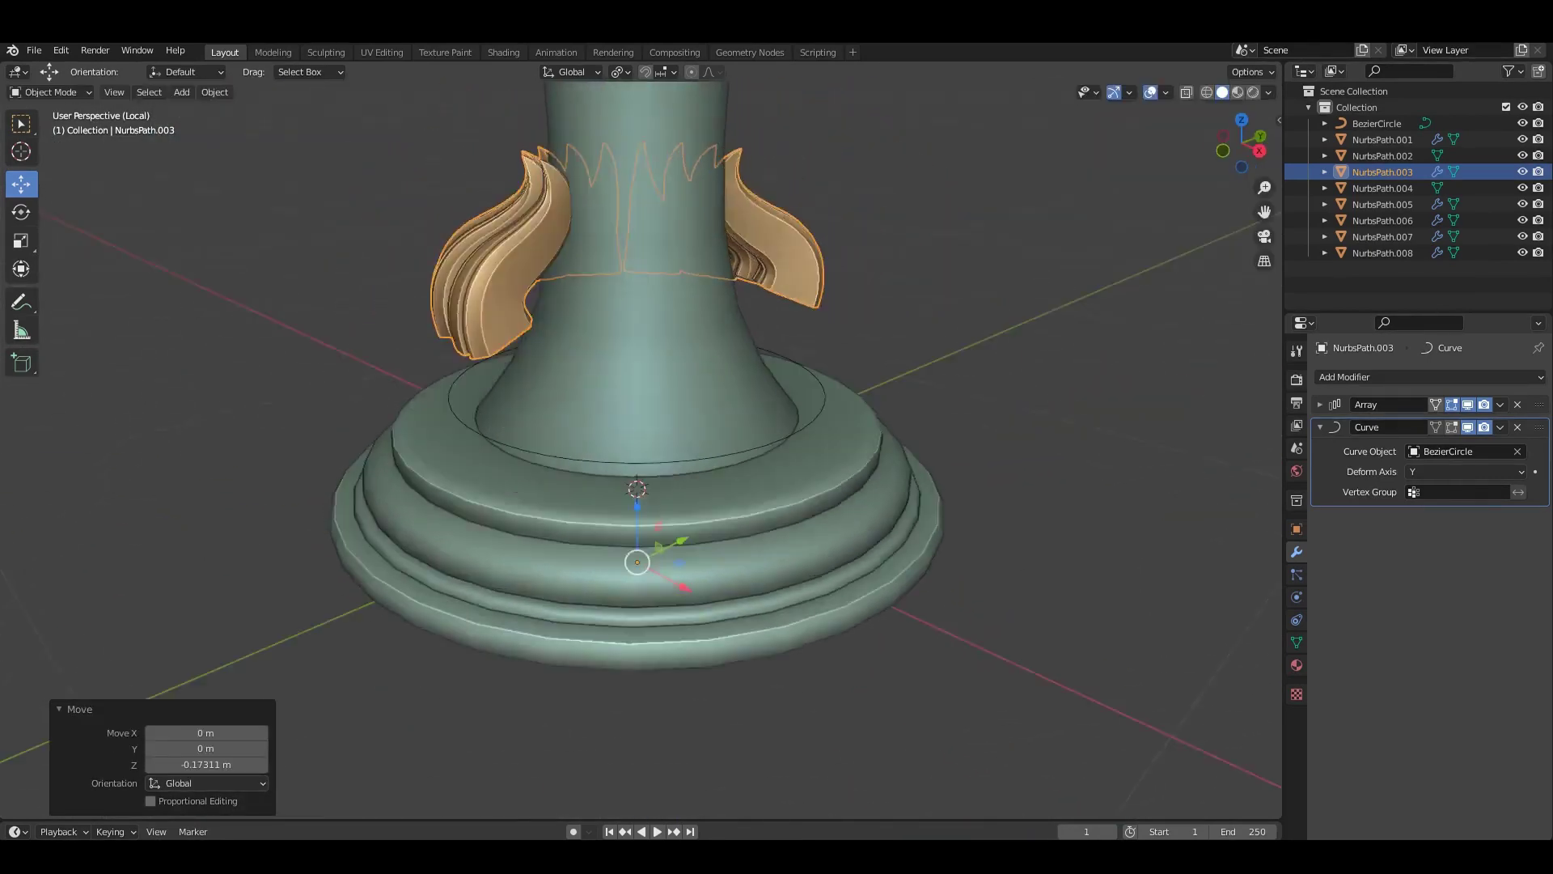
{"action": "middle_click_drag", "start_coordinate": [647, 566], "coordinate": [647, 486]}
{"action": "key", "text": "Escape"}
{"action": "middle_click_drag", "start_coordinate": [647, 567], "coordinate": [695, 567]}
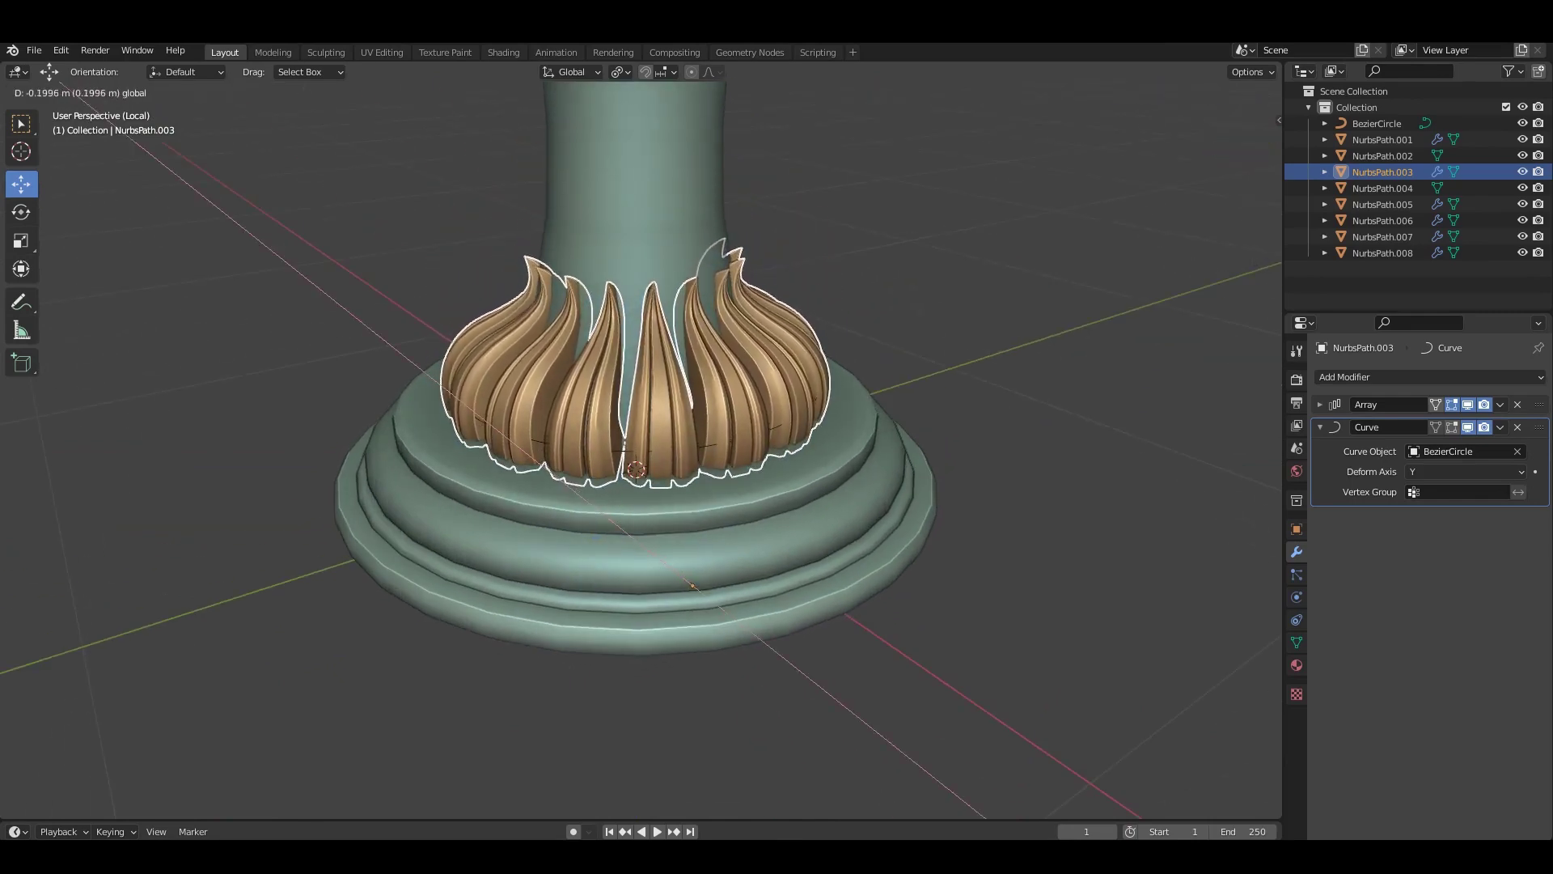
{"action": "key", "text": "Return"}
{"action": "mouse_move", "coordinate": [647, 566]}
{"action": "middle_mouse_down"}
{"action": "mouse_move", "coordinate": [728, 517]}
{"action": "mouse_move", "coordinate": [696, 559]}
{"action": "mouse_move", "coordinate": [582, 586]}
{"action": "mouse_move", "coordinate": [615, 567]}
{"action": "middle_mouse_up"}
Raise the leaf count to 17 and resize the ring.
{"action": "left_click", "coordinate": [582, 586]}
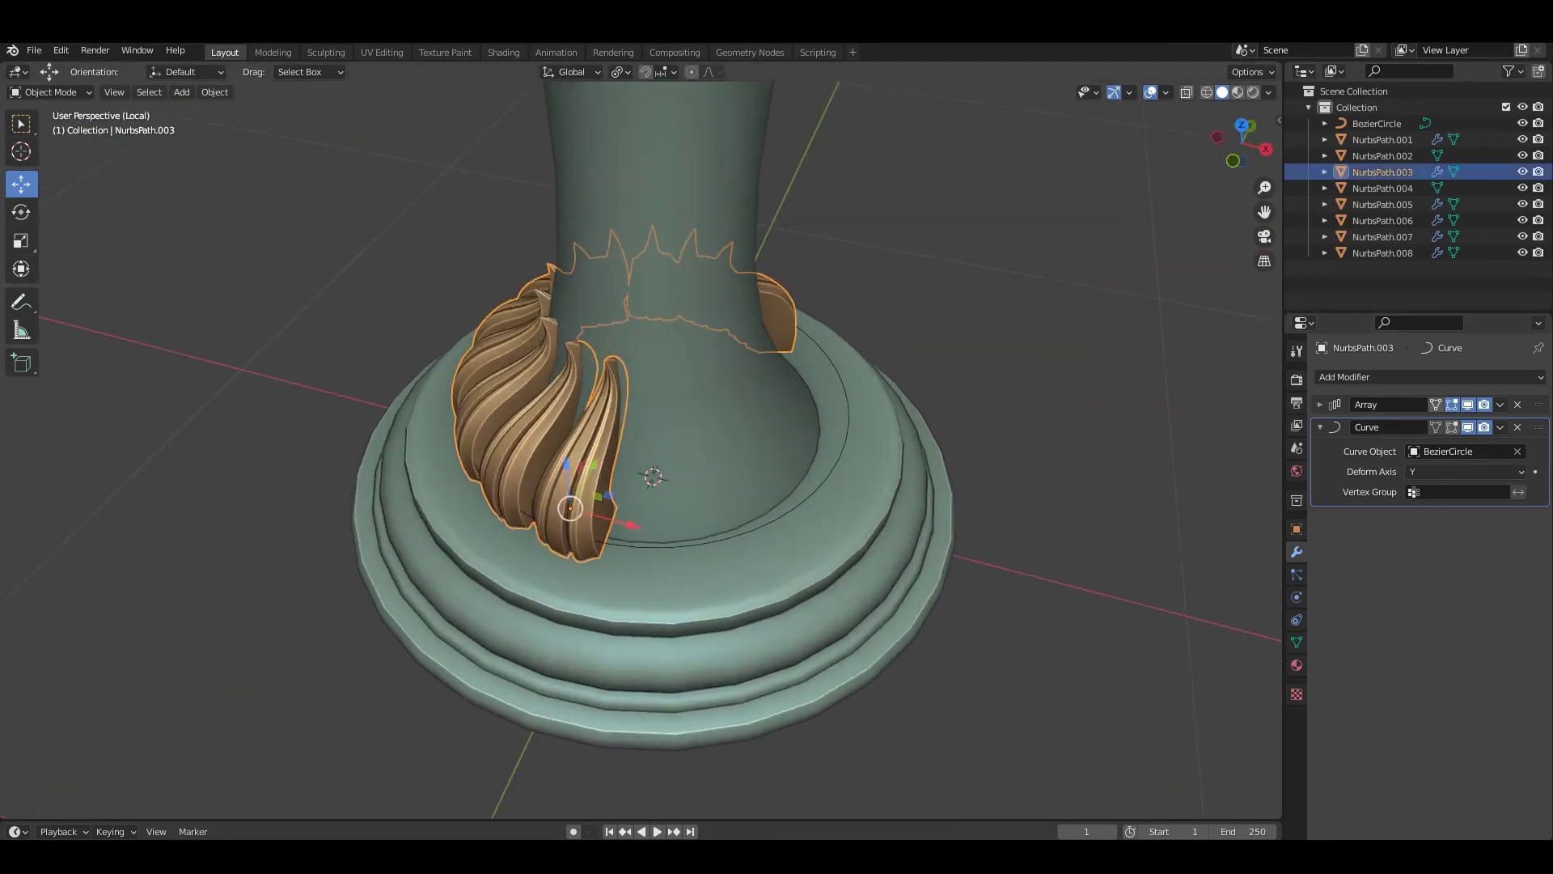
{"action": "left_click", "coordinate": [1320, 405]}
{"action": "left_click_drag", "start_coordinate": [1465, 448], "coordinate": [1488, 448]}
{"action": "middle_click_drag", "start_coordinate": [971, 486], "coordinate": [1132, 526]}
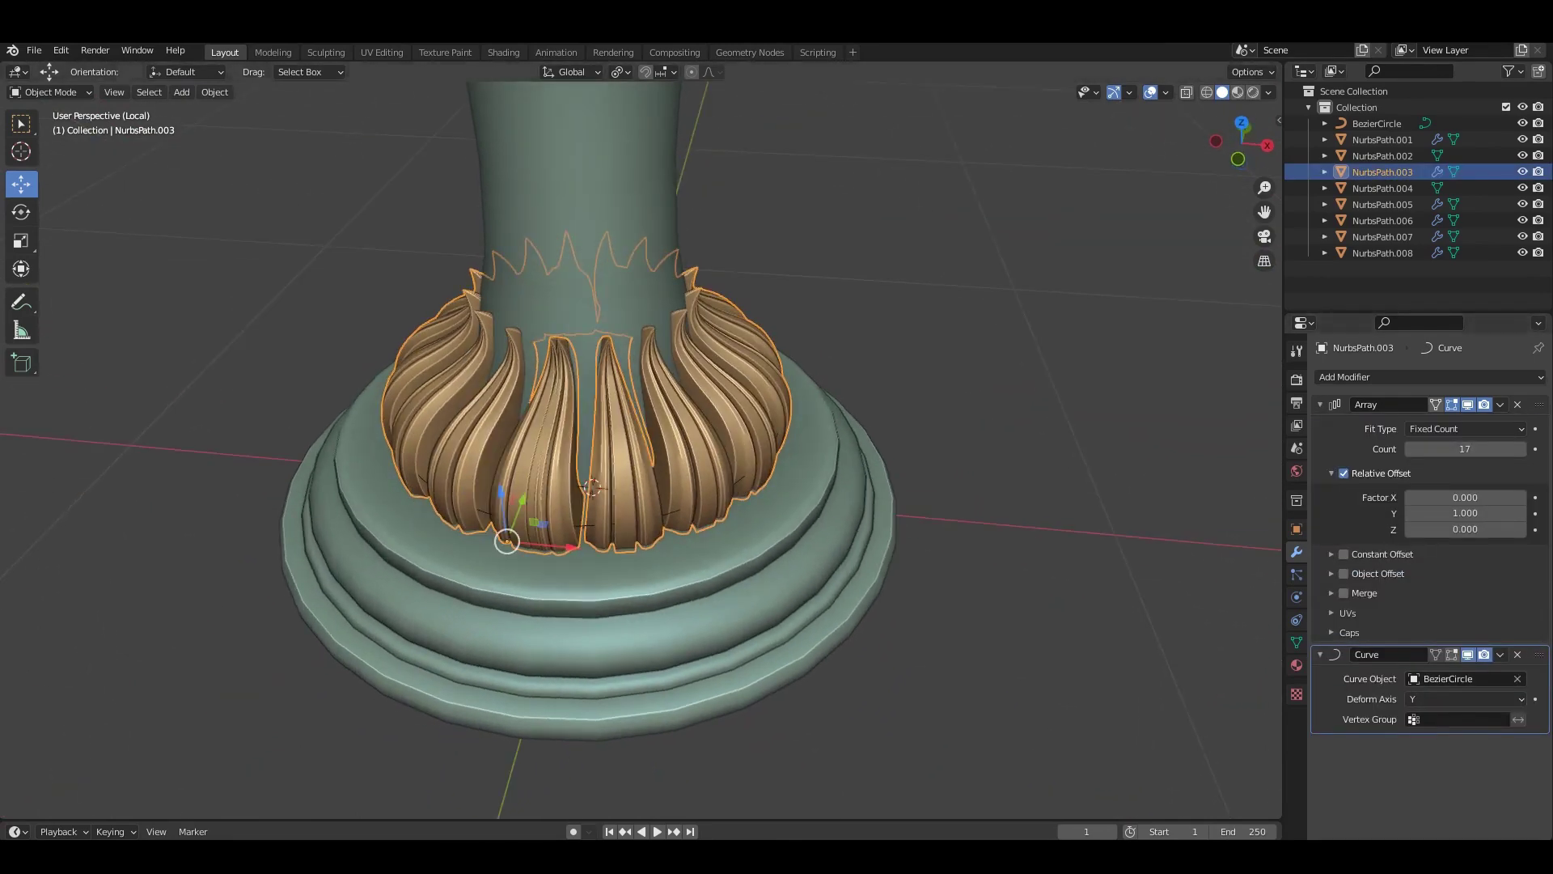
{"action": "key", "text": "s"}
{"action": "left_click", "coordinate": [1157, 534]}
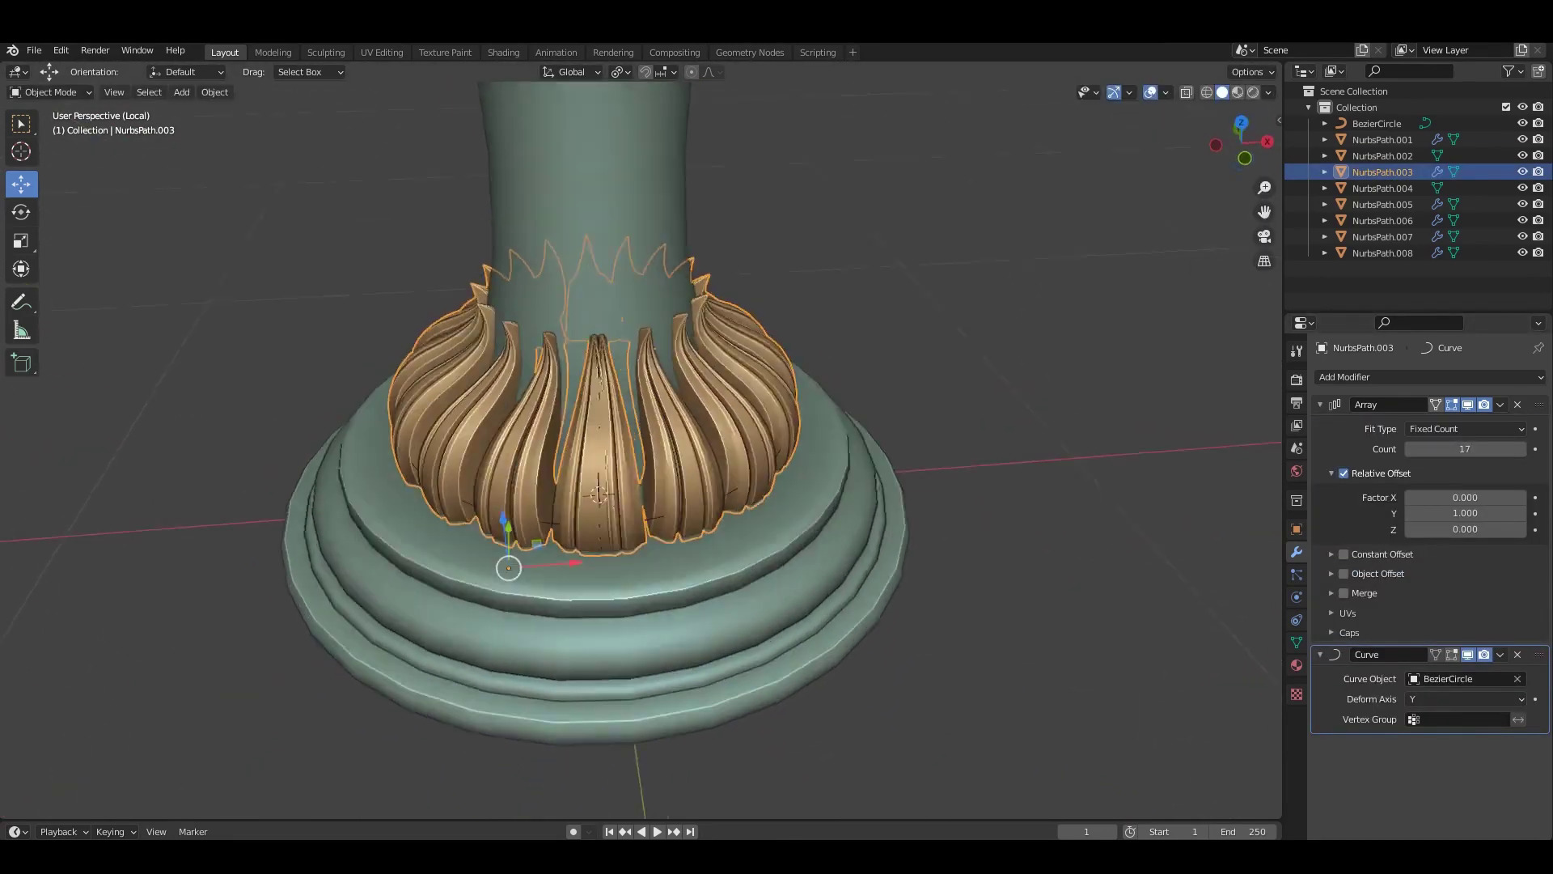
Set the leaf count back to 16 and shift the ring along Y.
{"action": "mouse_move", "coordinate": [510, 567]}
{"action": "middle_mouse_down"}
{"action": "mouse_move", "coordinate": [531, 597]}
{"action": "mouse_move", "coordinate": [564, 499]}
{"action": "middle_mouse_up"}
{"action": "left_click", "coordinate": [1411, 449]}
{"action": "middle_click_drag", "start_coordinate": [809, 404], "coordinate": [826, 388]}
{"action": "left_click", "coordinate": [659, 437]}
{"action": "middle_click_drag", "start_coordinate": [660, 436], "coordinate": [647, 429]}
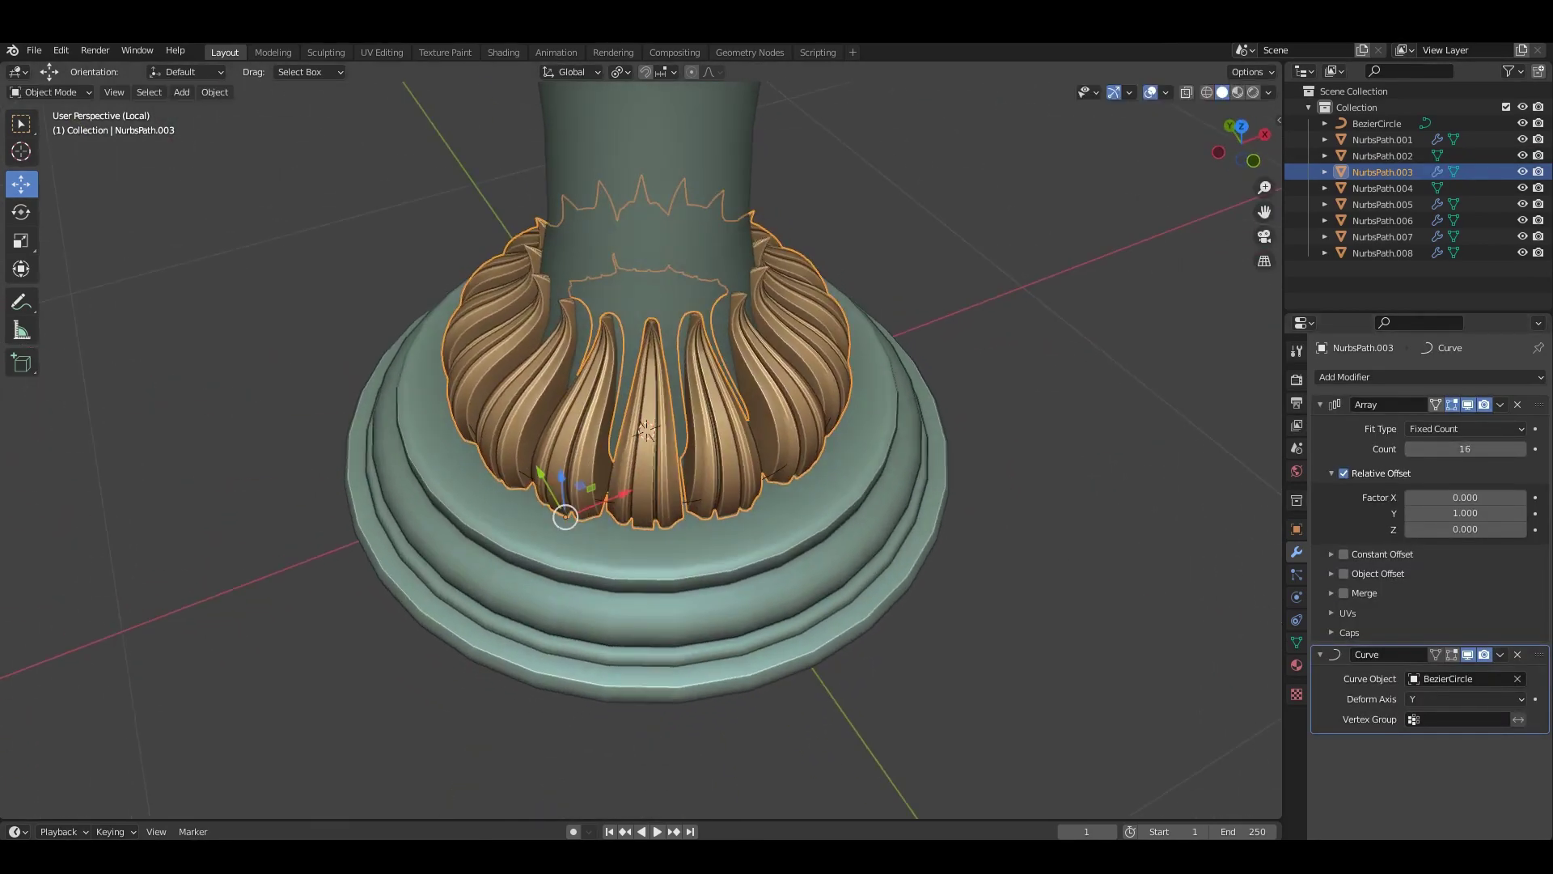
{"action": "key", "text": "y"}
{"action": "left_click", "coordinate": [572, 496]}
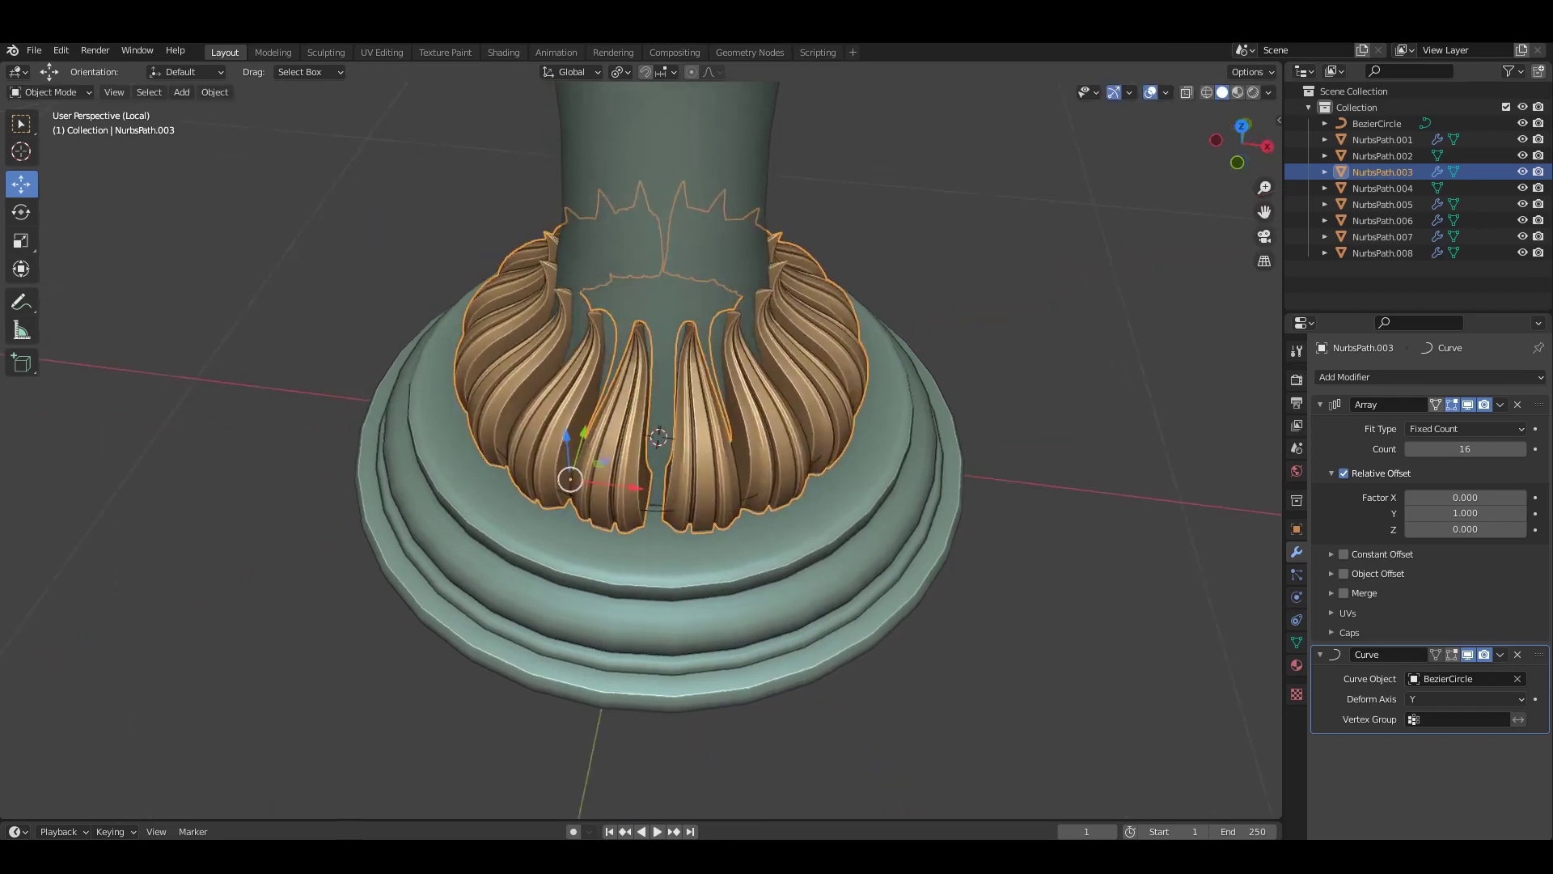
Slightly enlarge the leaf ring and check it from a lower side view.
{"action": "scroll", "coordinate": [572, 496], "scroll_direction": "up", "scroll_amount": 2}
{"action": "key", "text": "s"}
{"action": "left_click", "coordinate": [989, 558]}
{"action": "scroll", "coordinate": [988, 559], "scroll_direction": "down", "scroll_amount": 5}
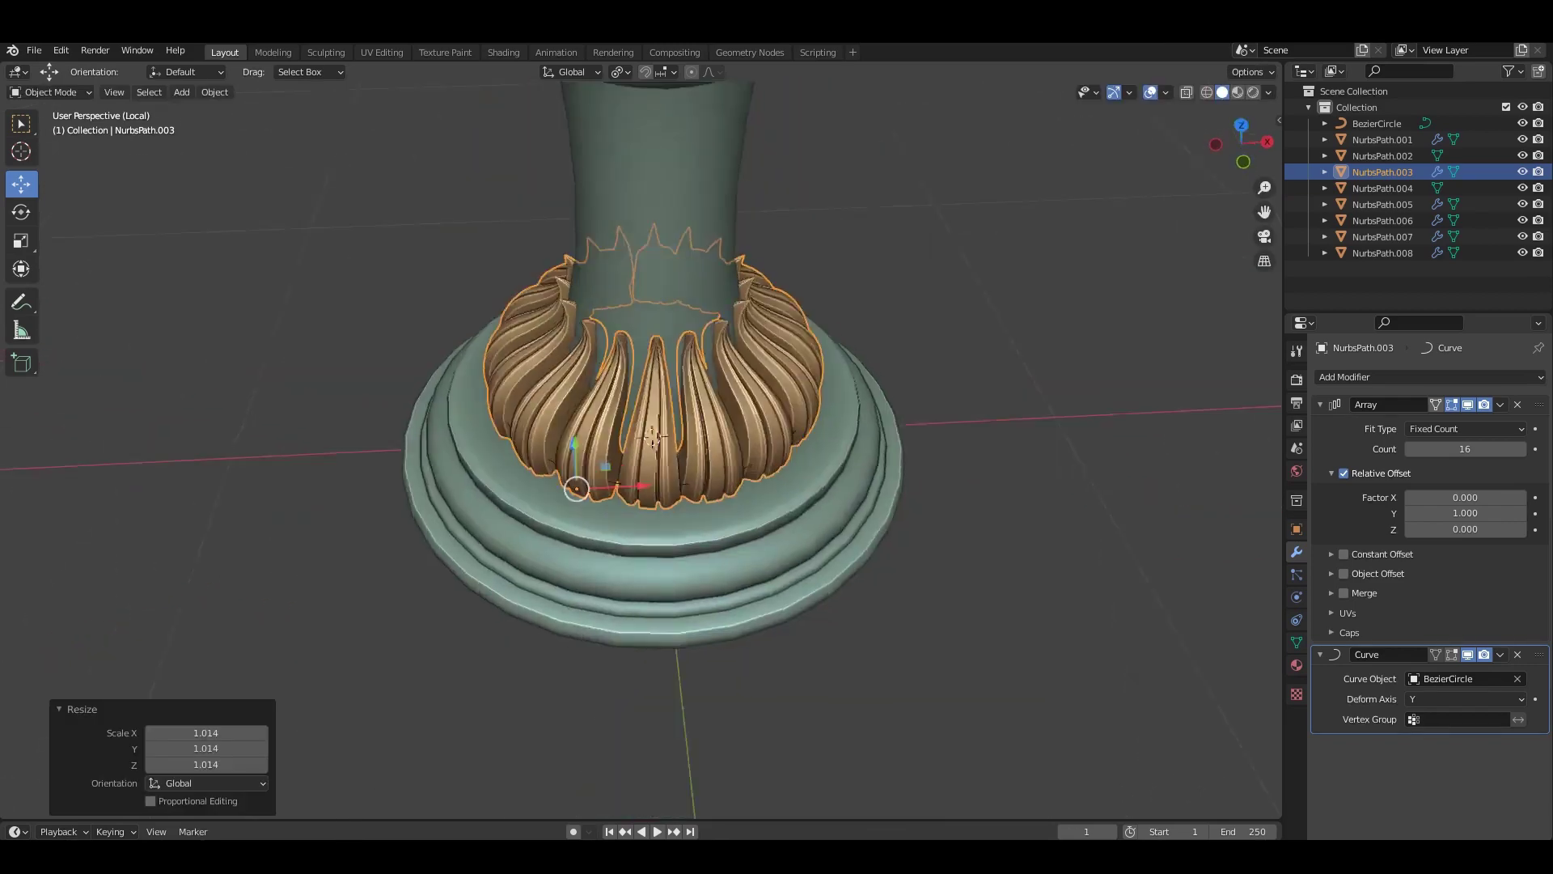
{"action": "middle_click_drag", "start_coordinate": [988, 559], "coordinate": [989, 485]}
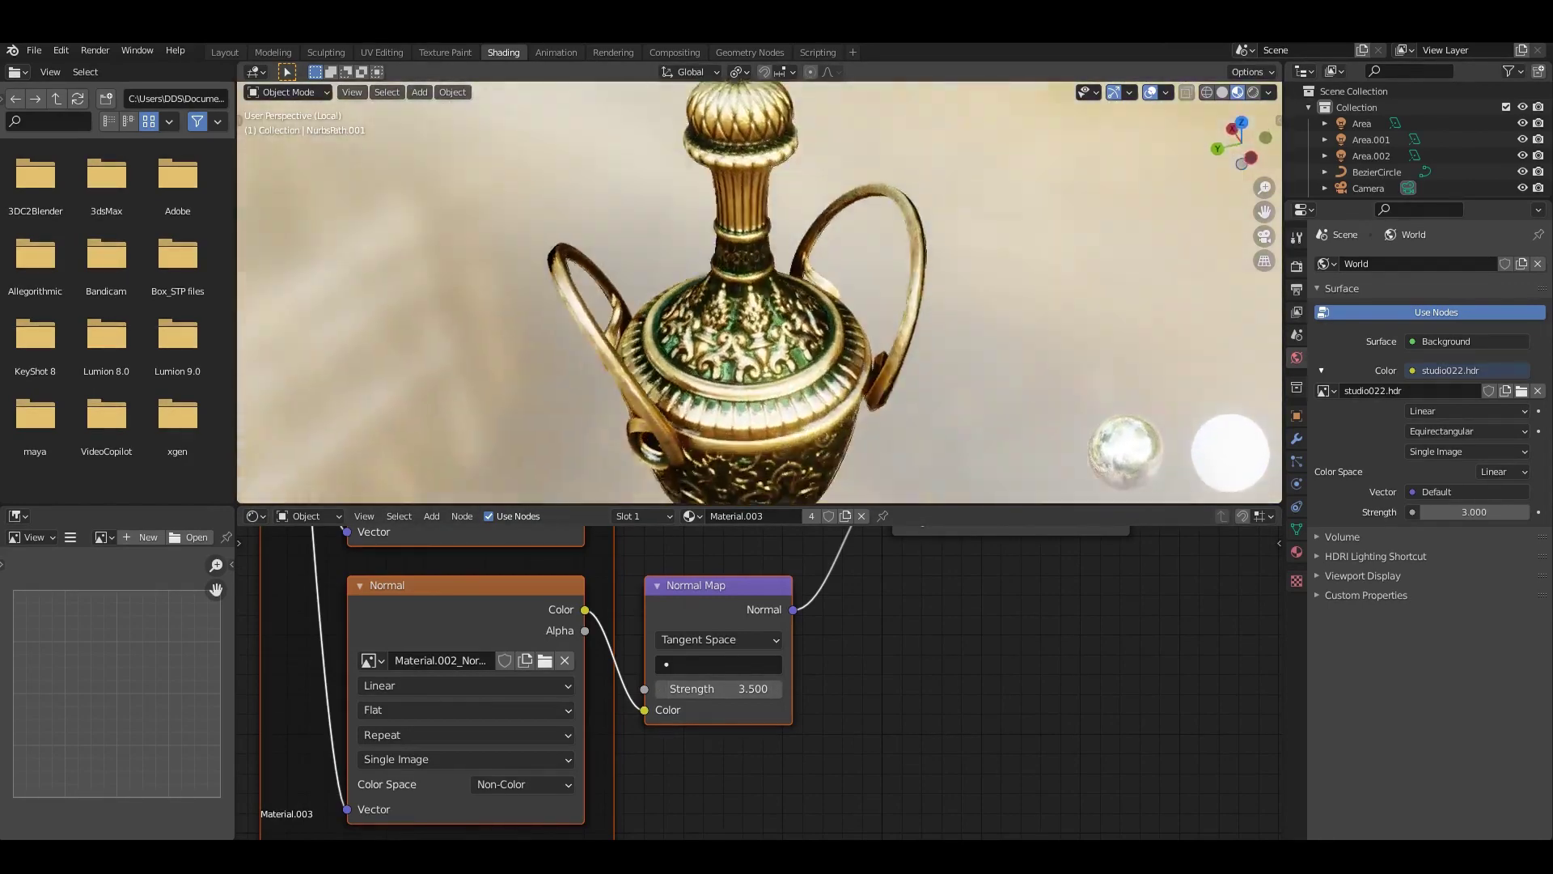
Inspect the lit ewer from a side view in the viewport.
{"action": "key", "text": "ctrl+KP_3"}
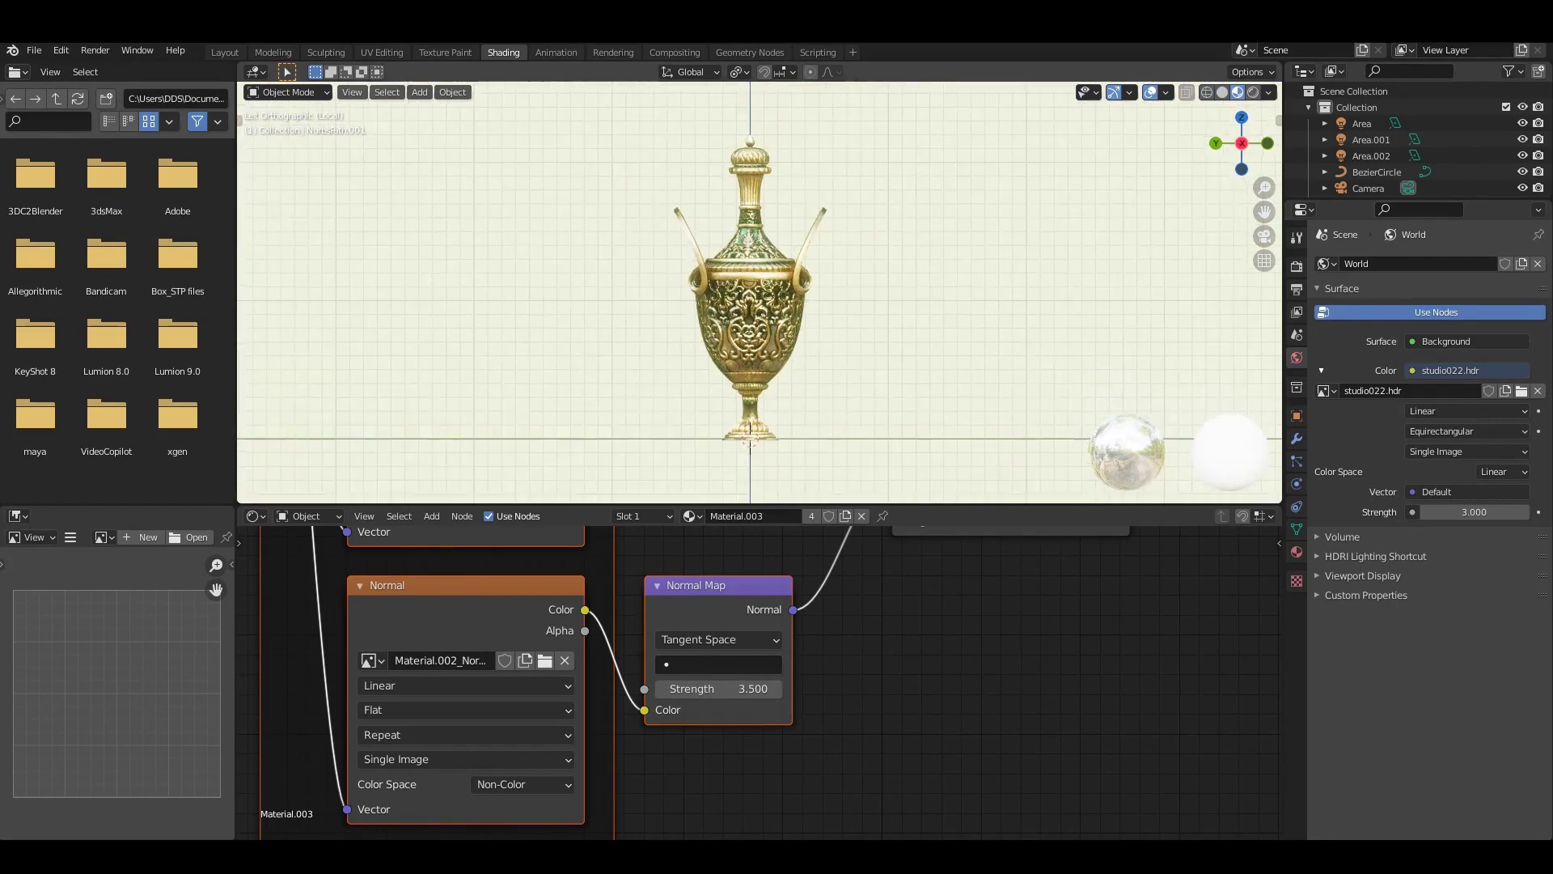
{"action": "middle_click_drag", "start_coordinate": [746, 489], "coordinate": [735, 434]}
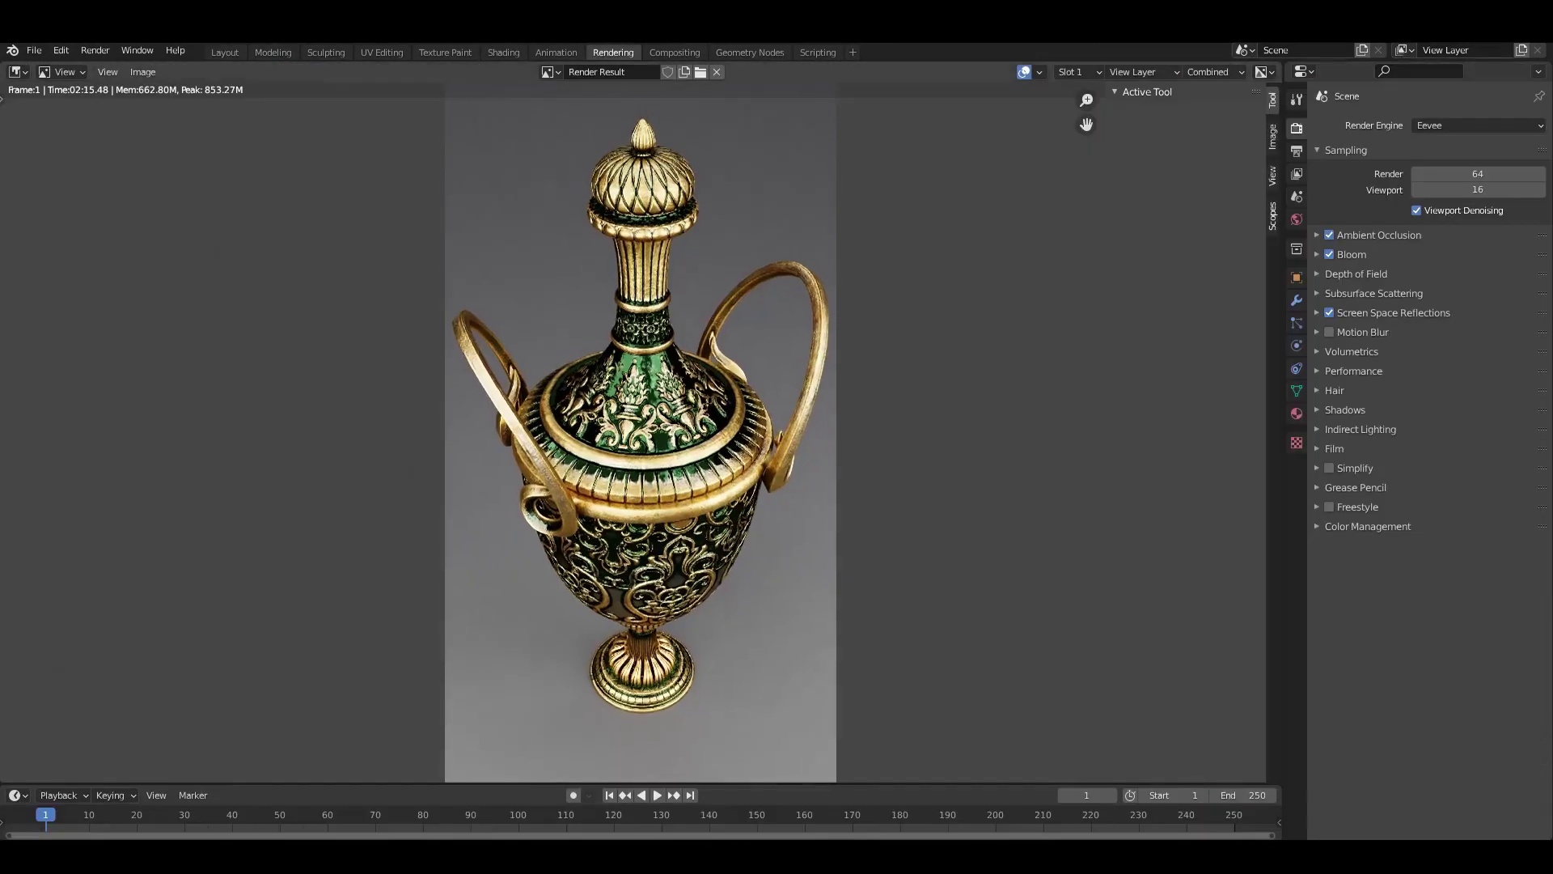
Cycle through the stored render slots and return to Slot 4's frontal render.
{"action": "key", "text": "j"}
{"action": "key", "text": "j"}
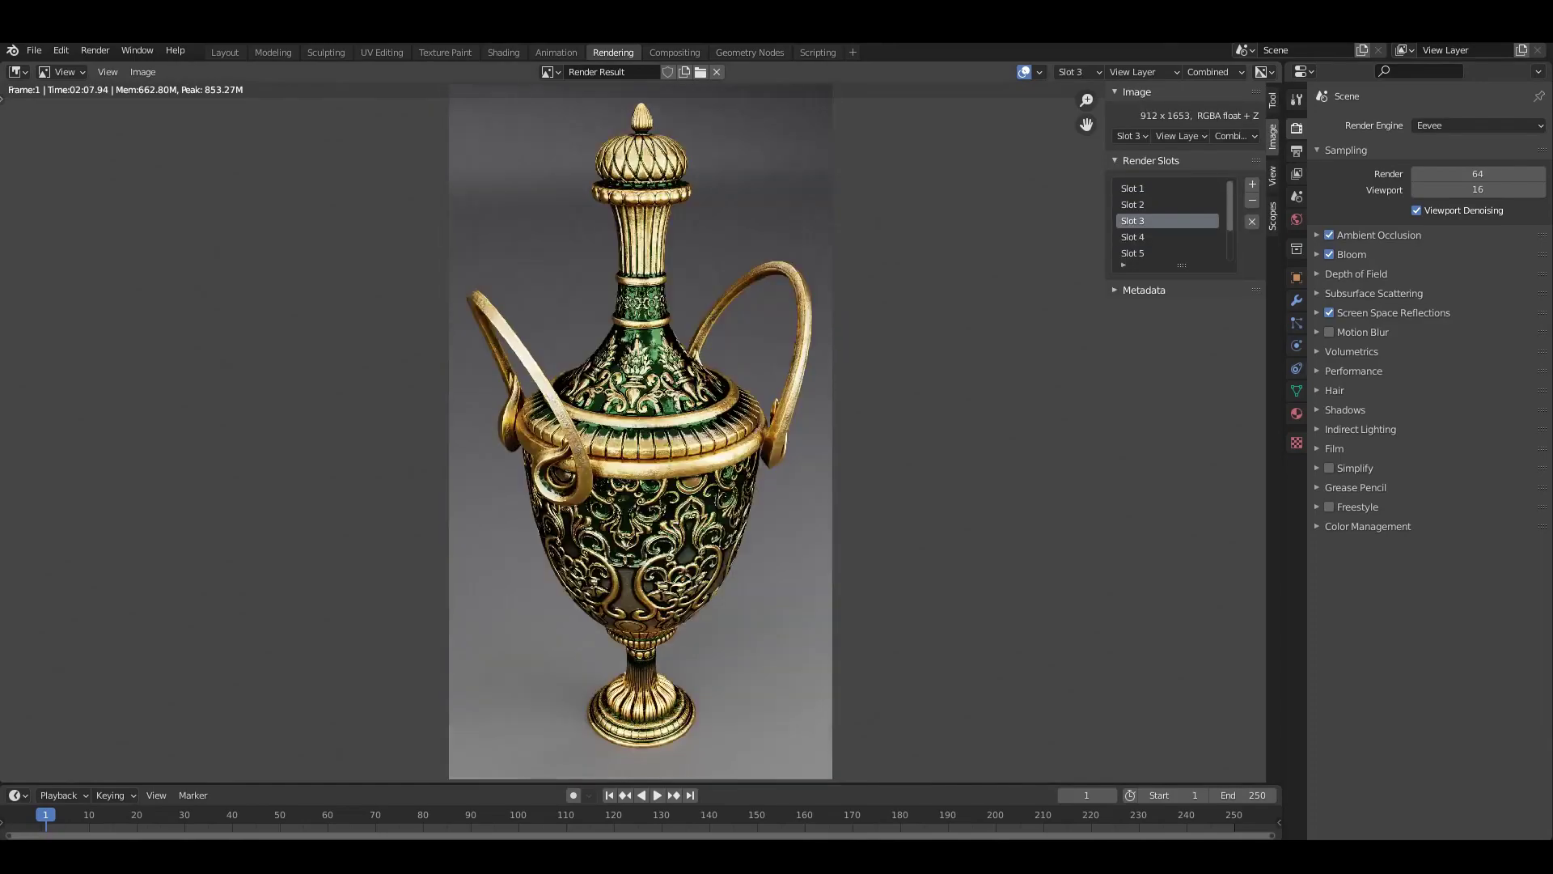
{"action": "key", "text": "j"}
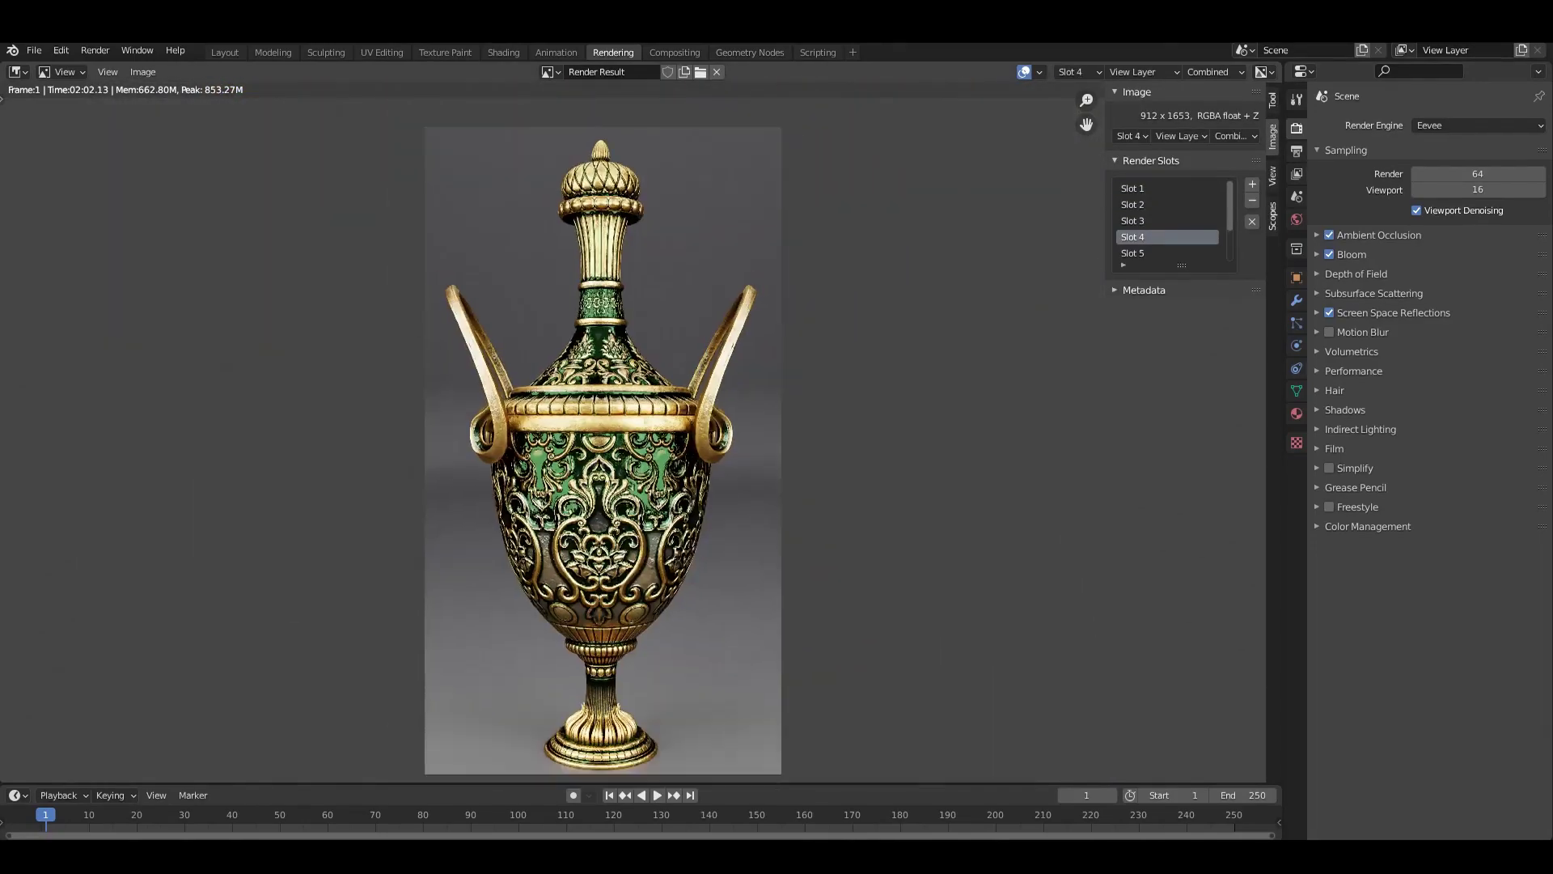
{"action": "key", "text": "j"}
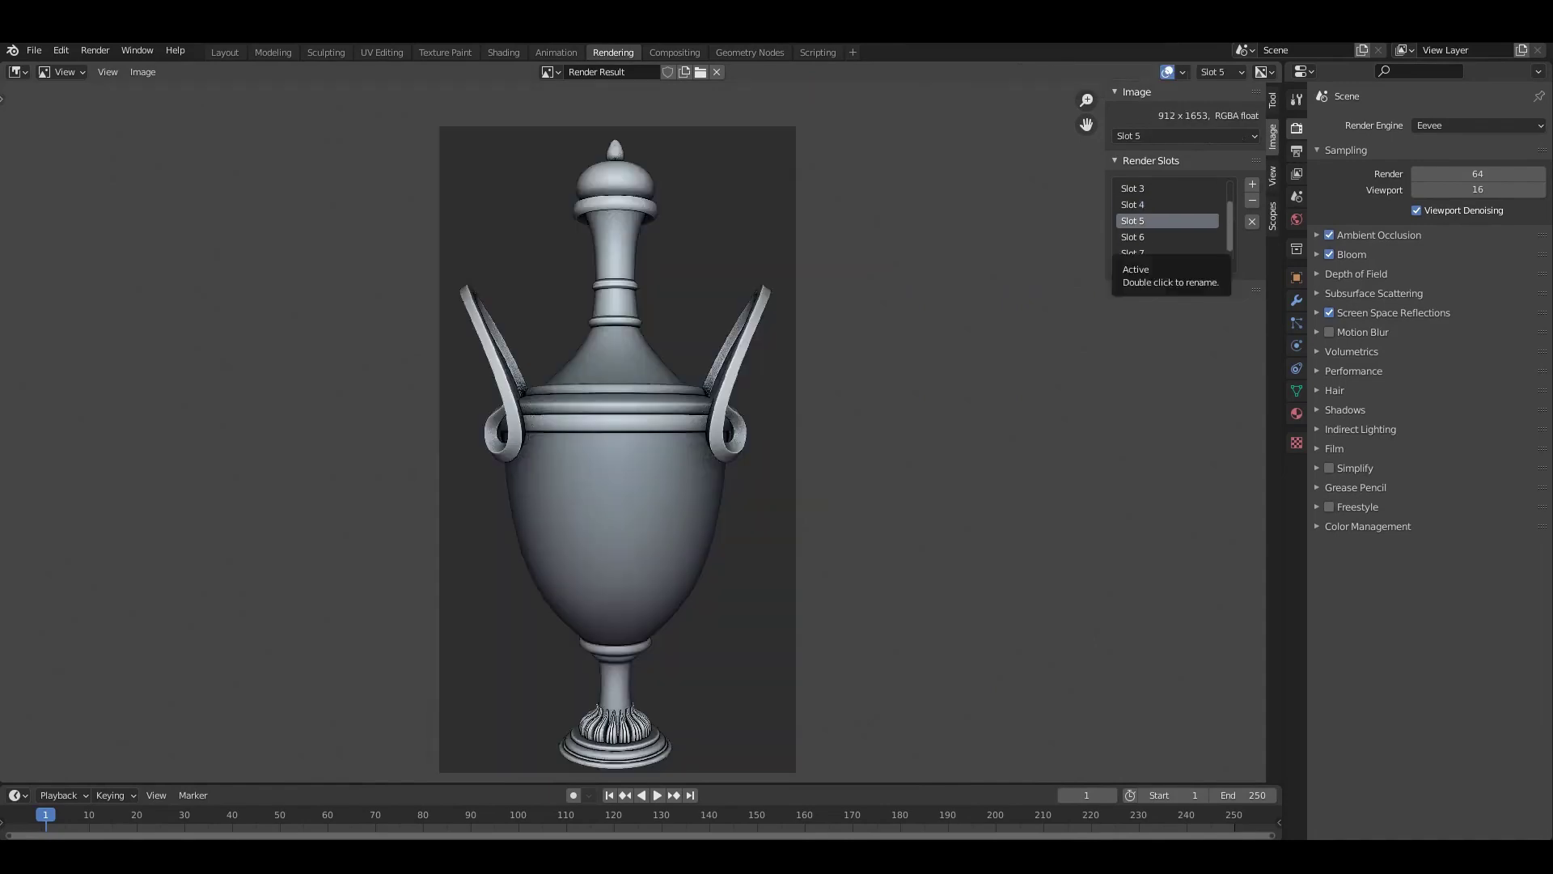
{"action": "key", "text": "j"}
{"action": "key", "text": "j"}
{"action": "key", "text": "4"}
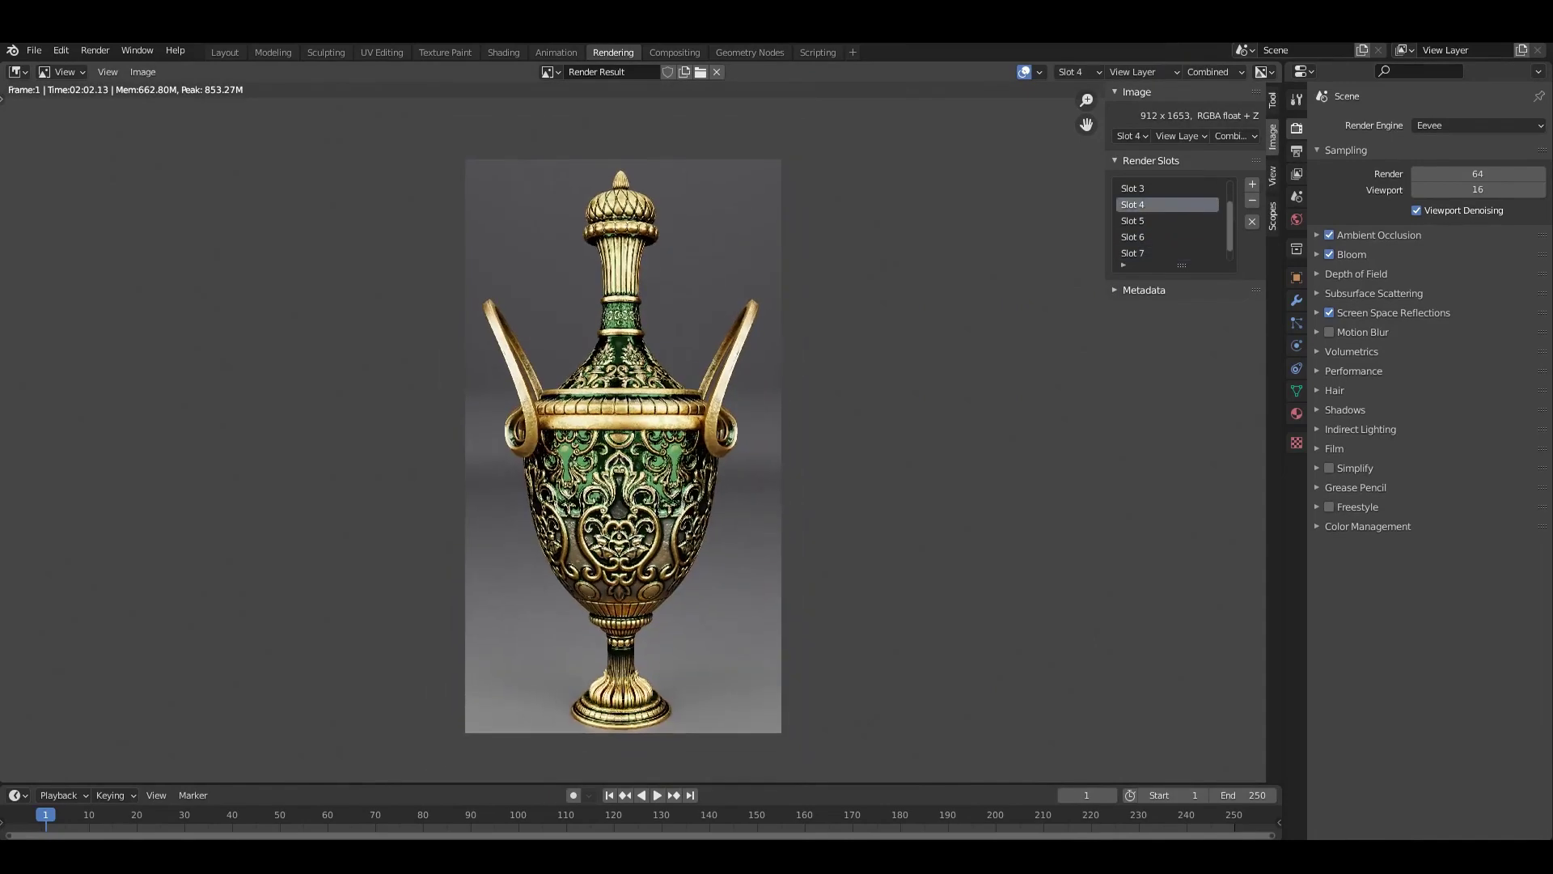